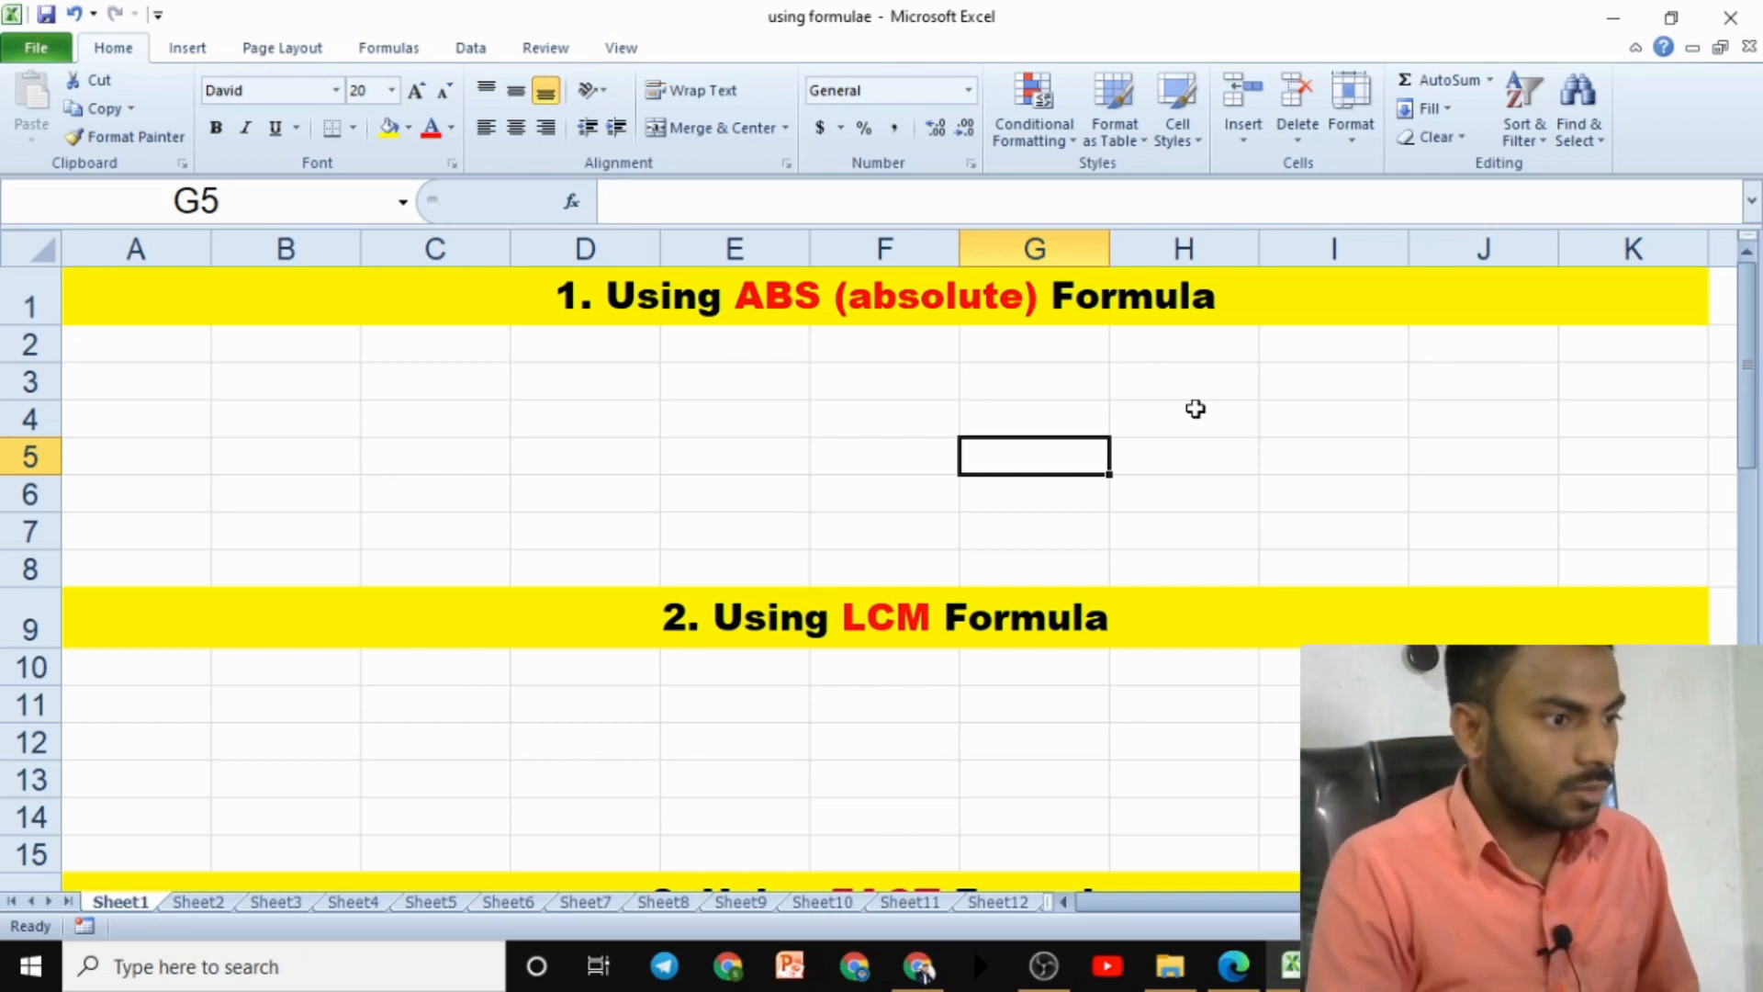
Look through the formula section headings on Sheet1, from ABS down to DEGREES
scroll(1149, 456, "down", 2)
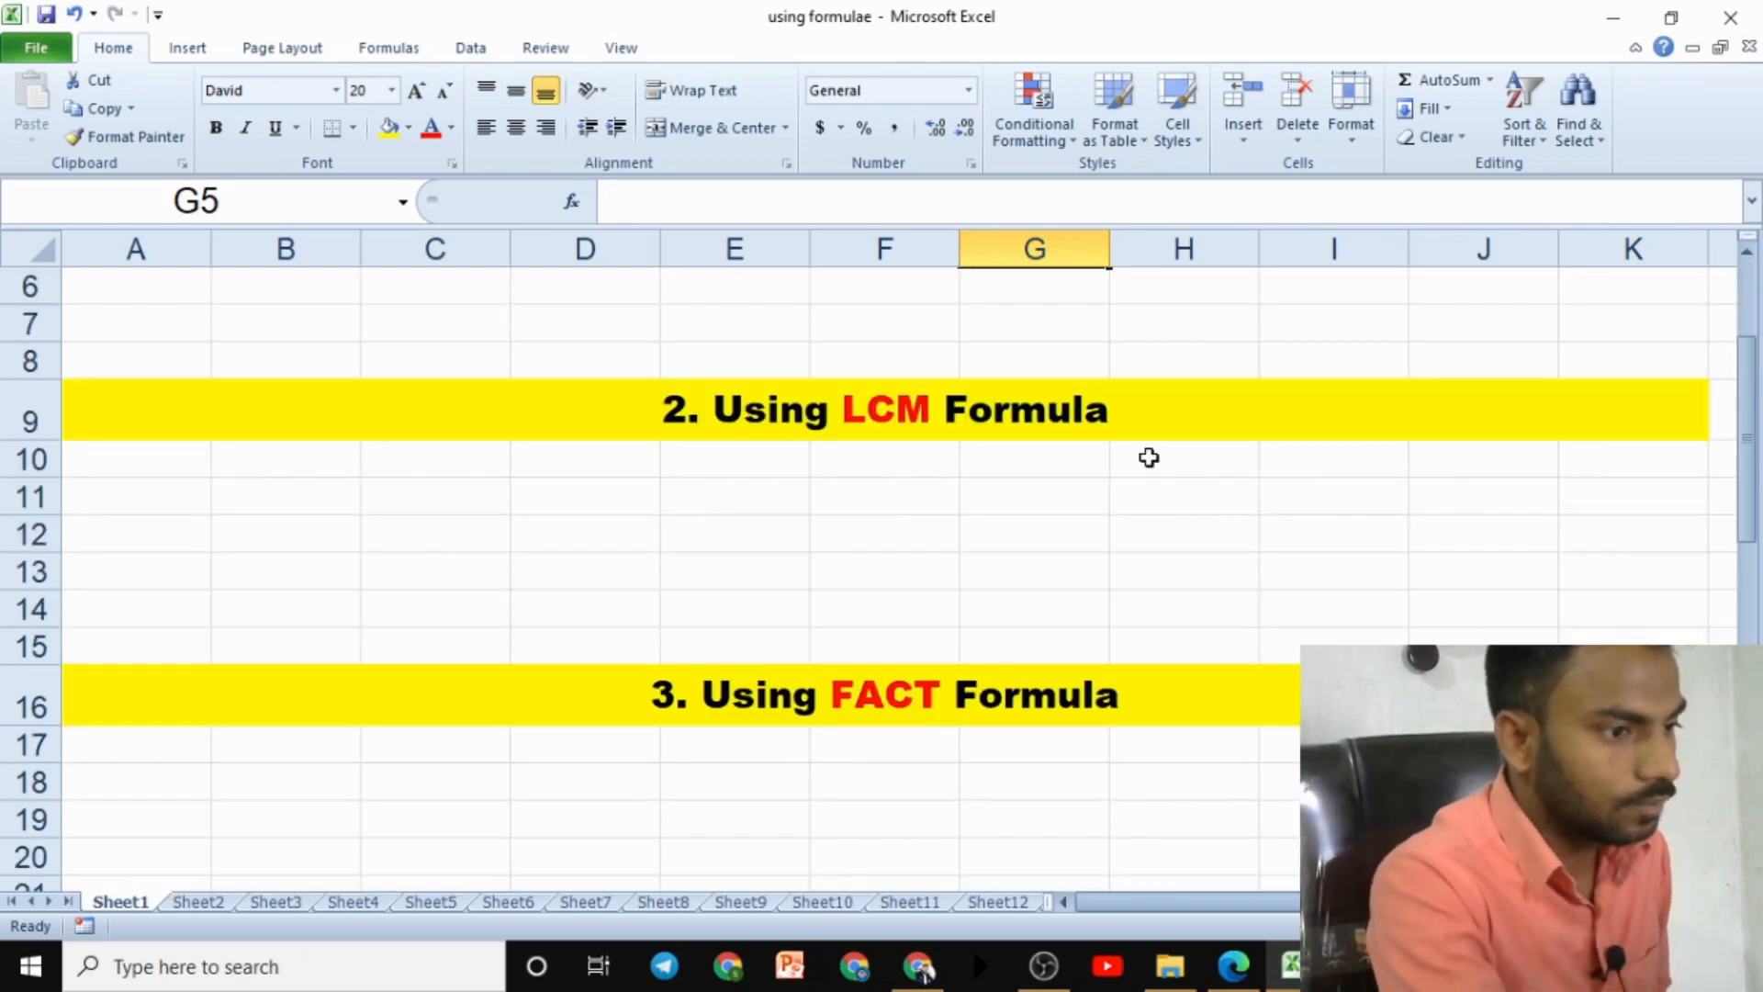
scroll(1041, 793, "down", 3)
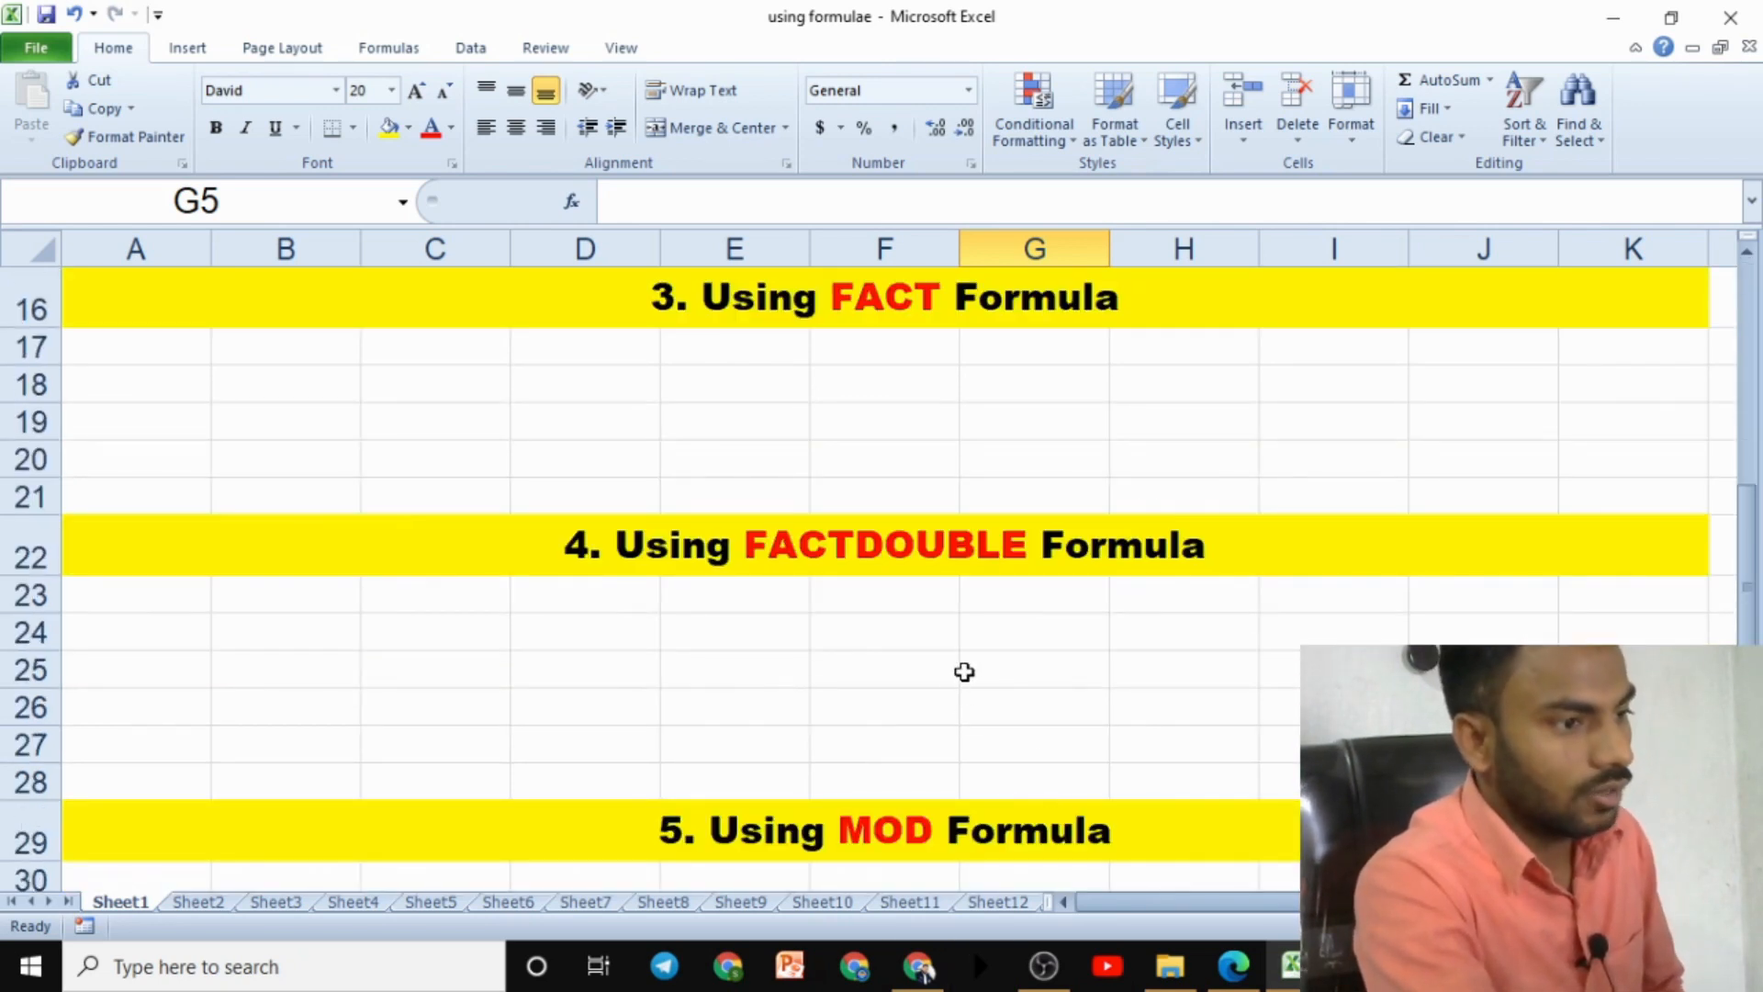
scroll(971, 687, "down", 2)
scroll(979, 705, "down", 2)
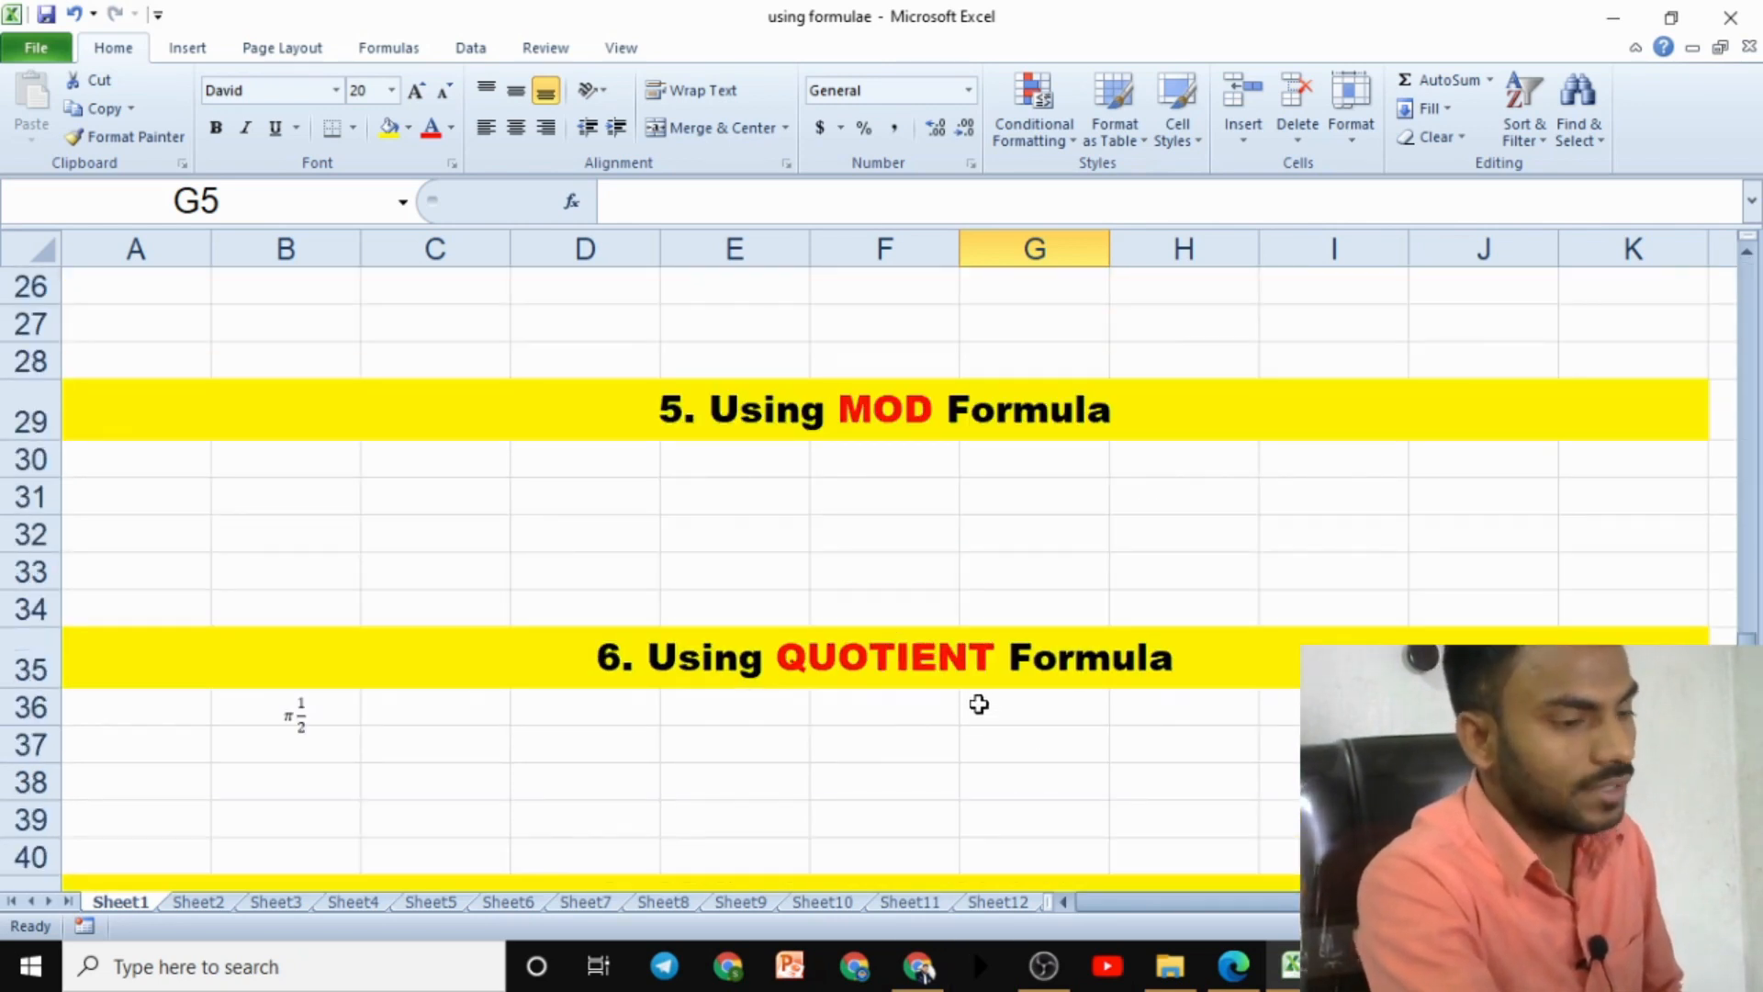
scroll(979, 704, "down", 2)
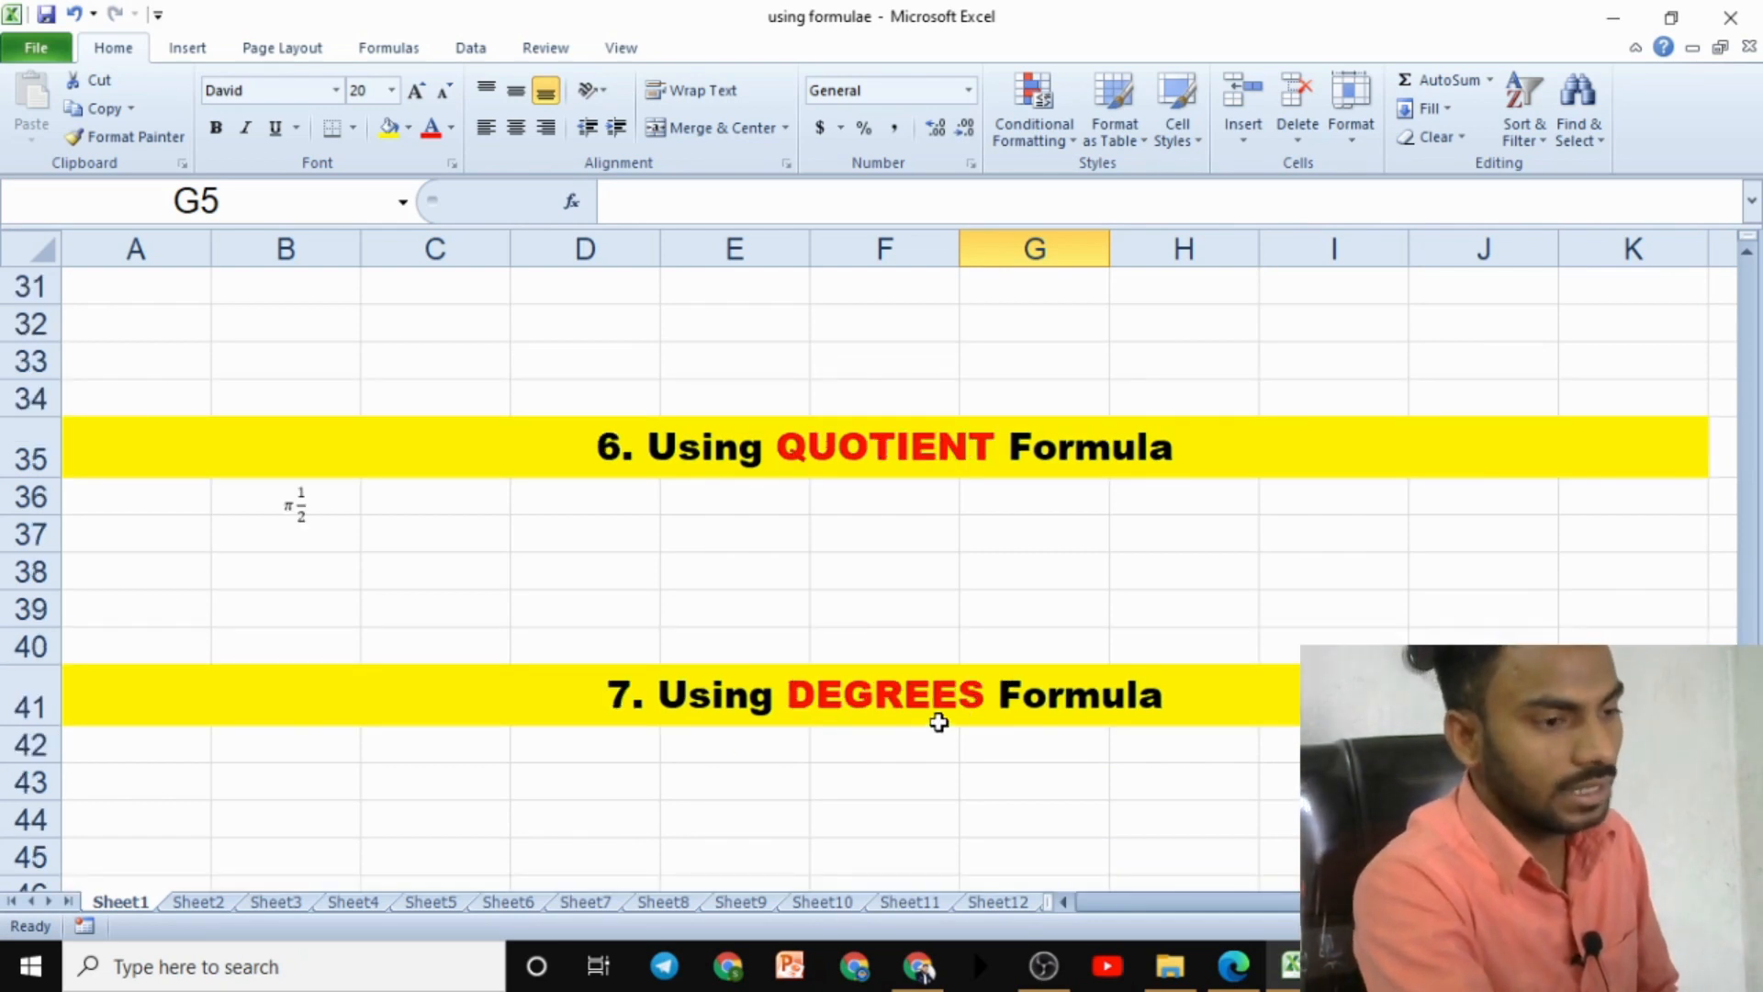
scroll(941, 722, "up", 3)
scroll(946, 720, "up", 7)
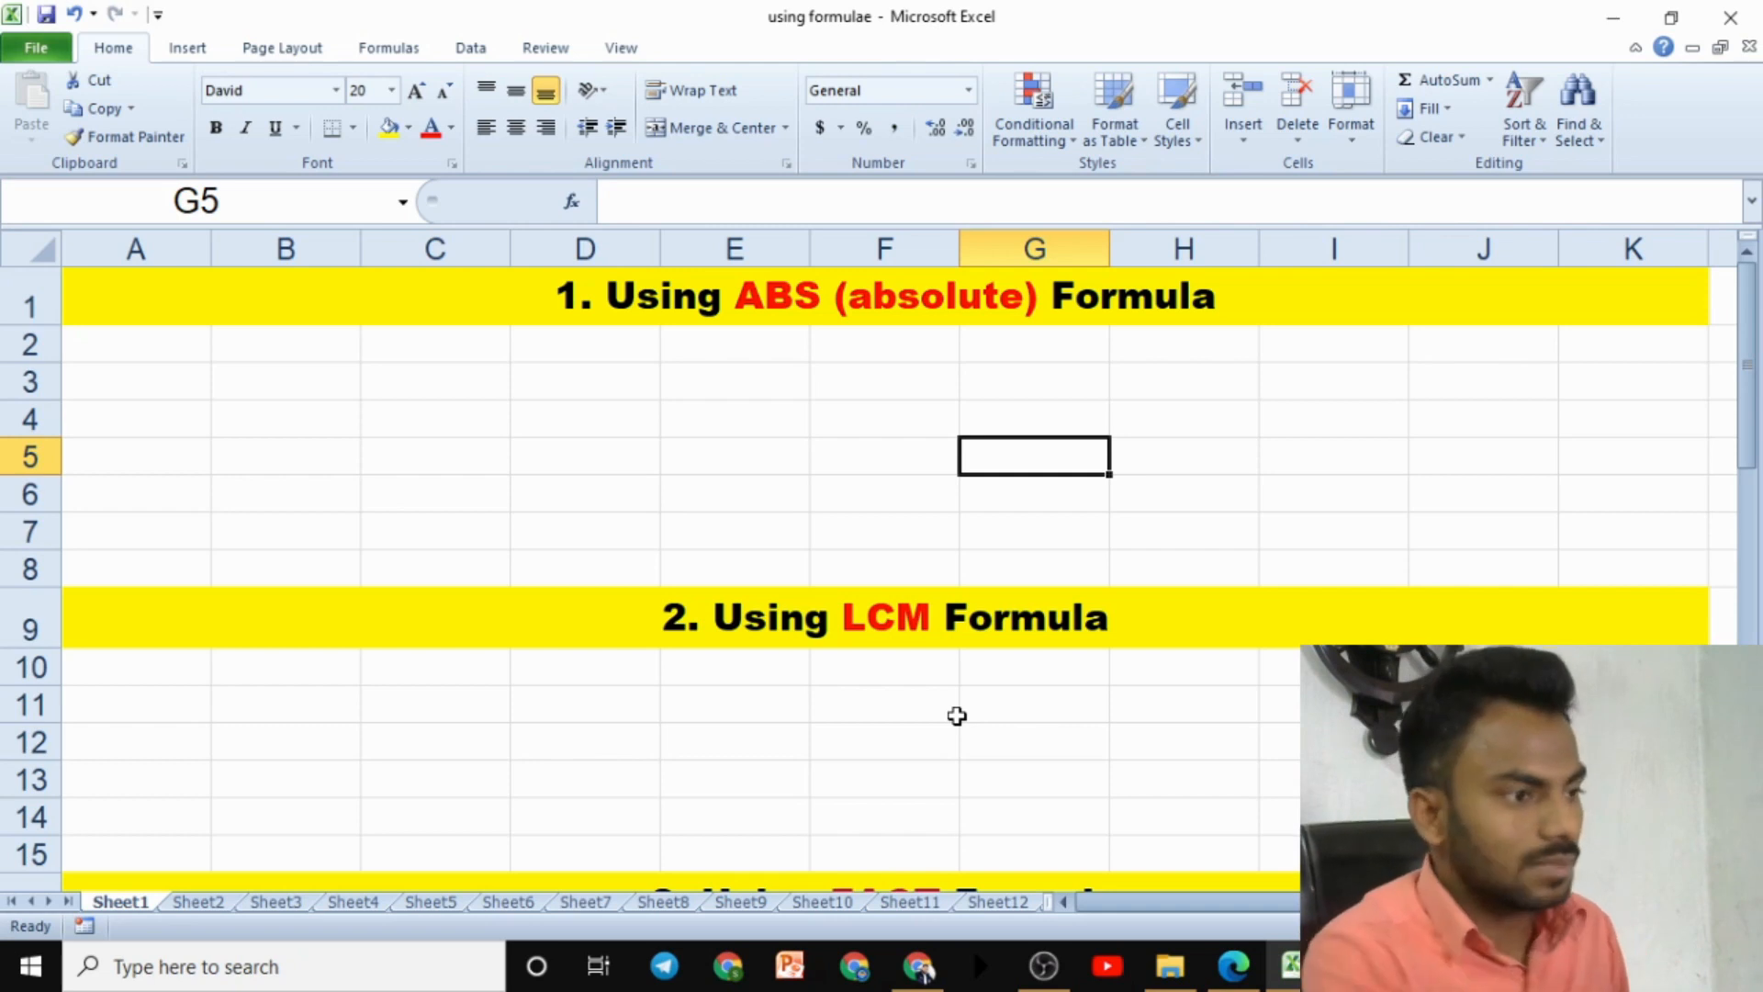
Enter the column headers "1 value" in C3 and "2 value" in D3 under the ABS heading
left_click(455, 384)
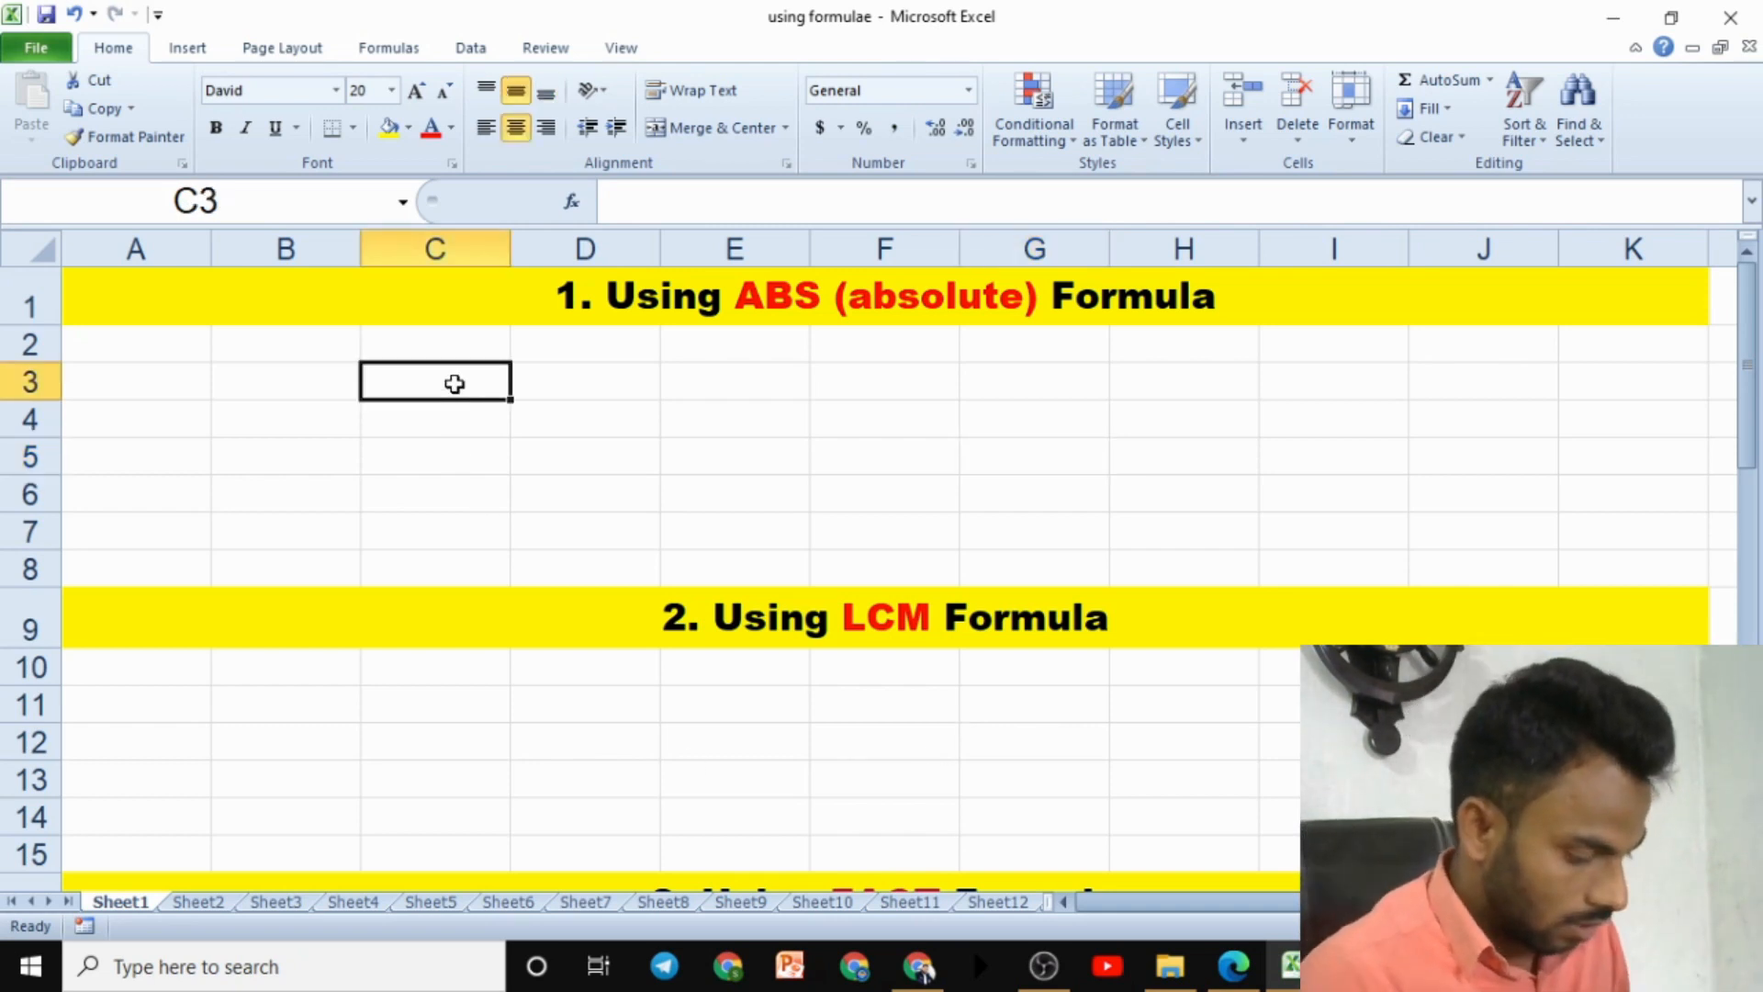
type("1 valu")
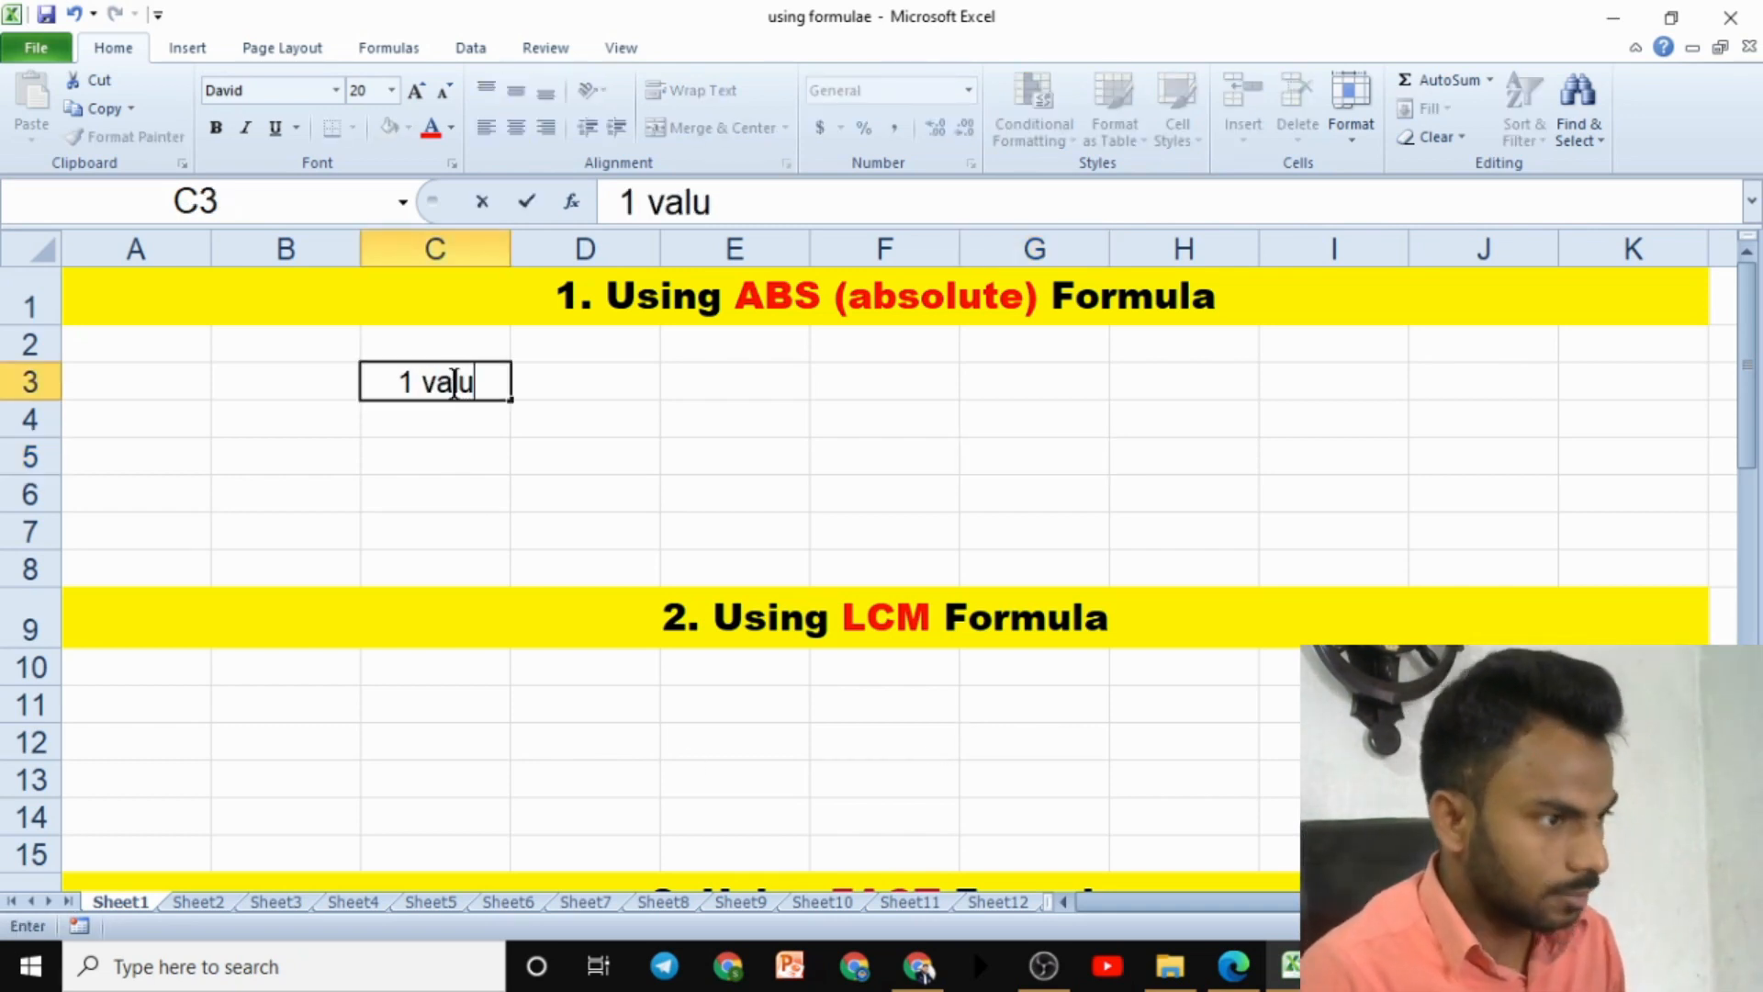
type("e")
left_click(591, 386)
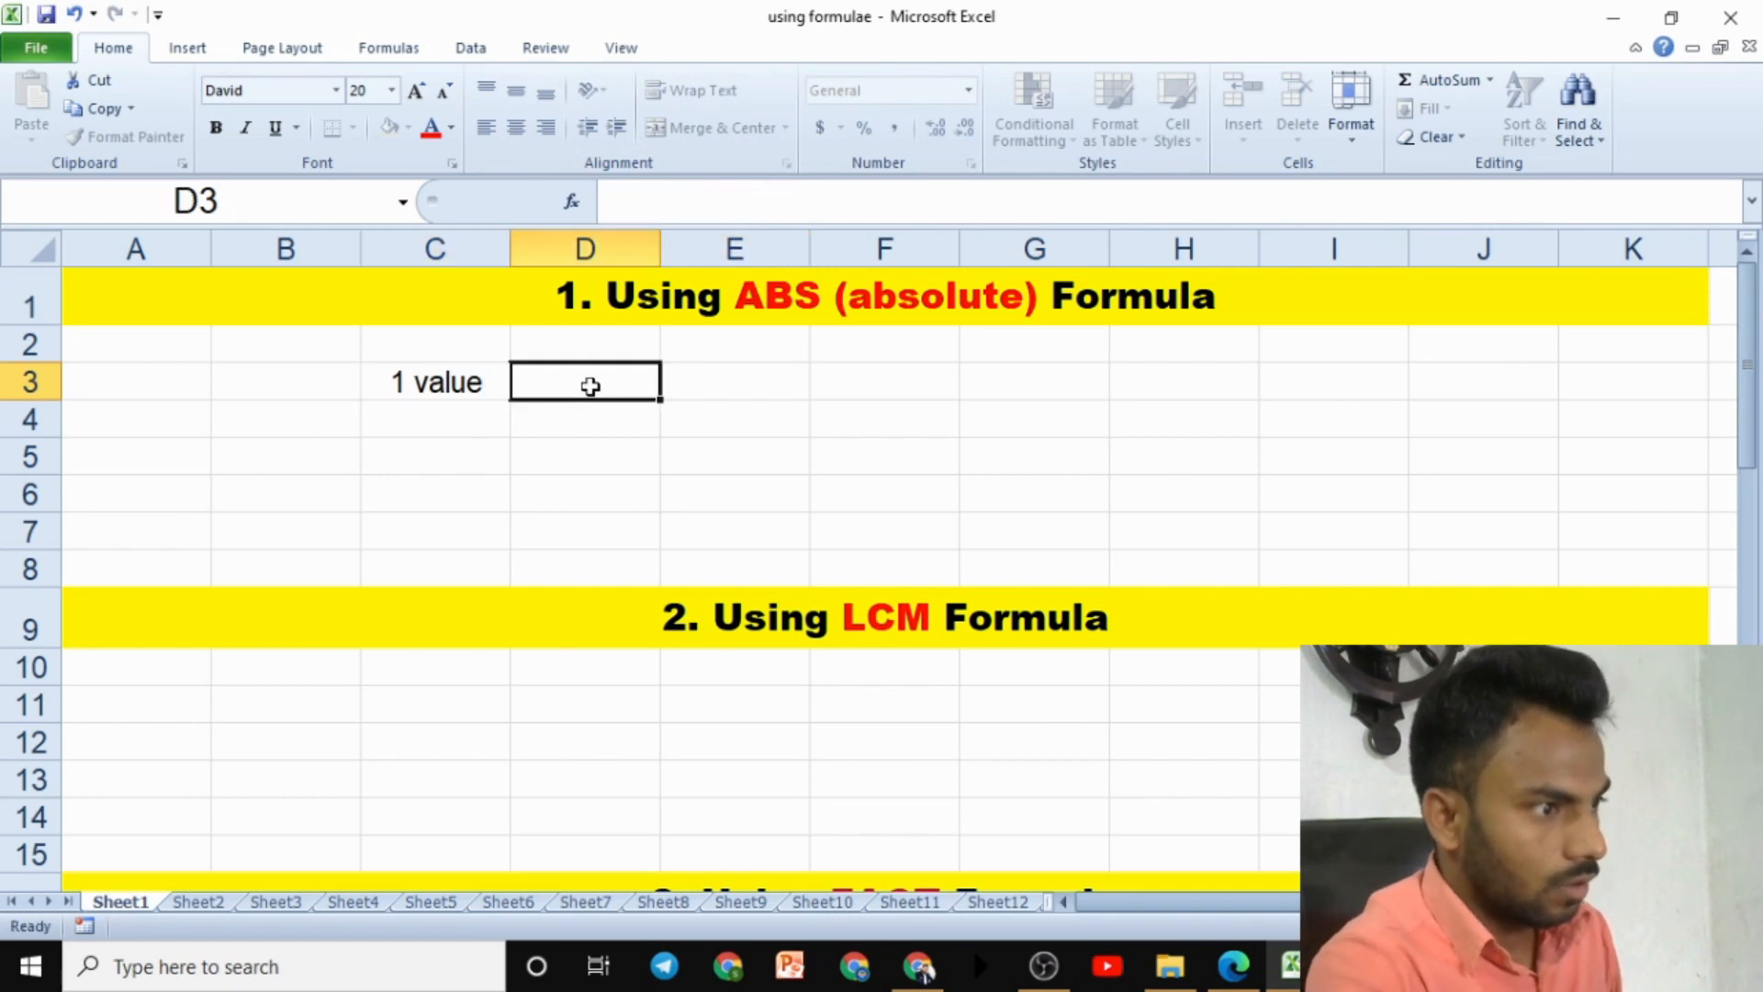
type("2")
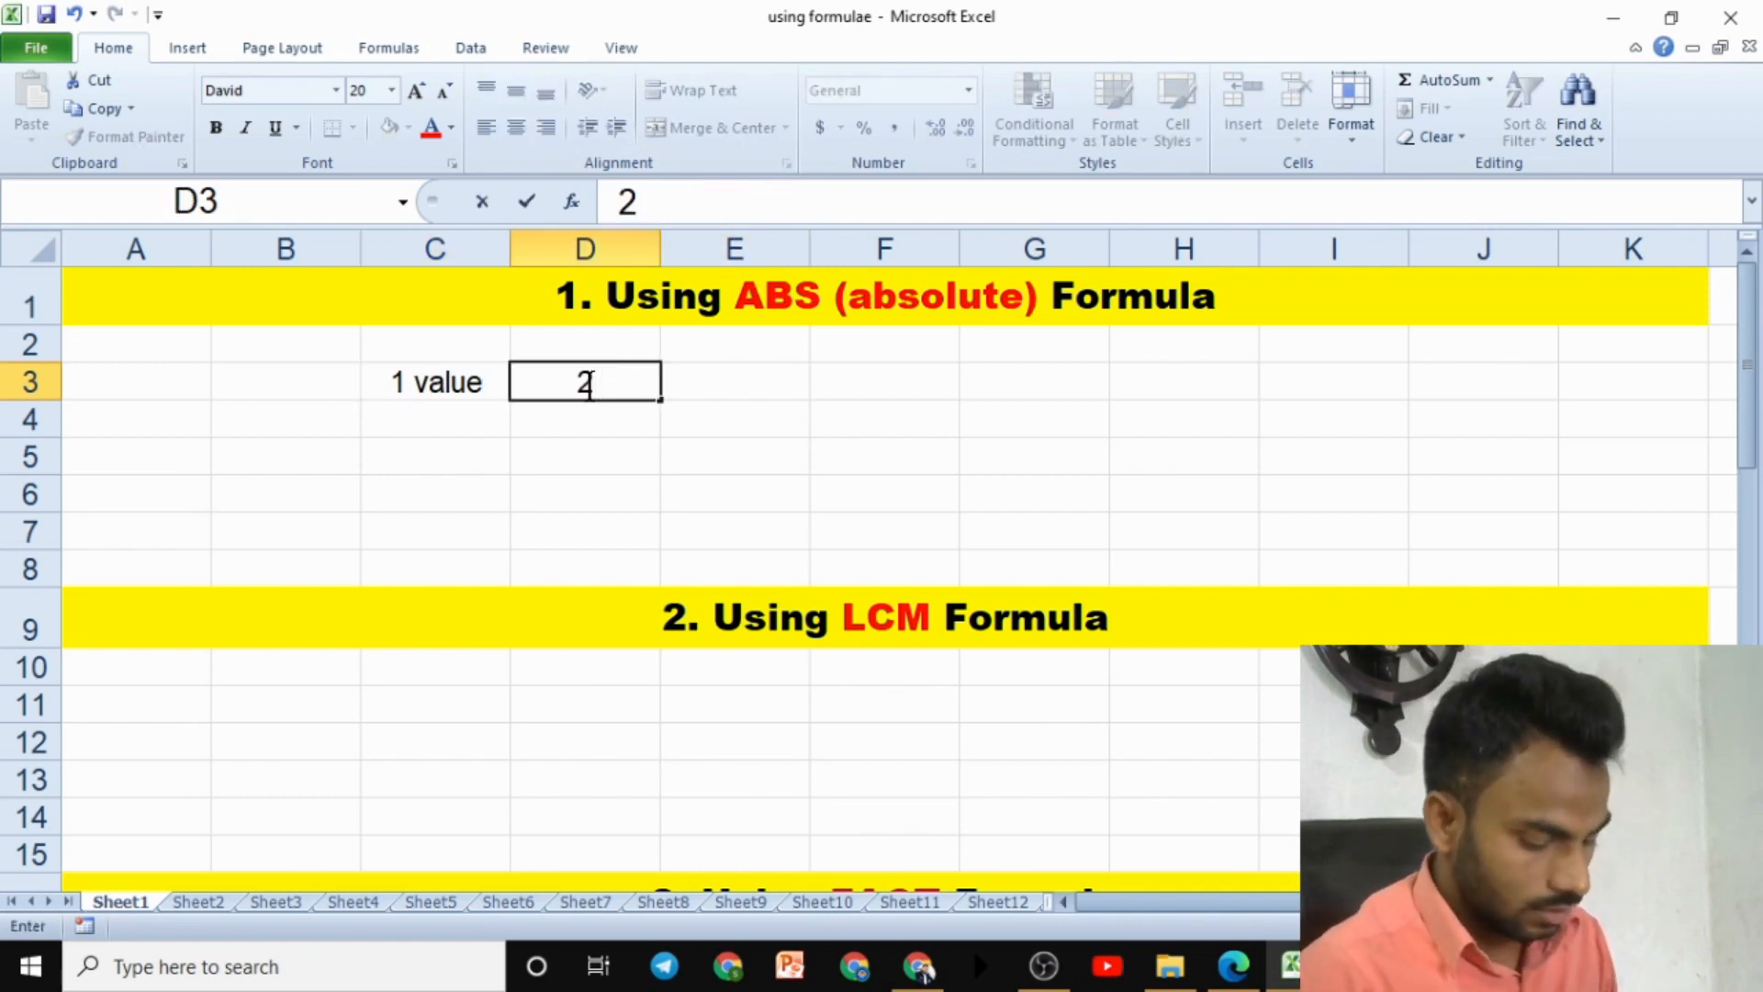
type(" value")
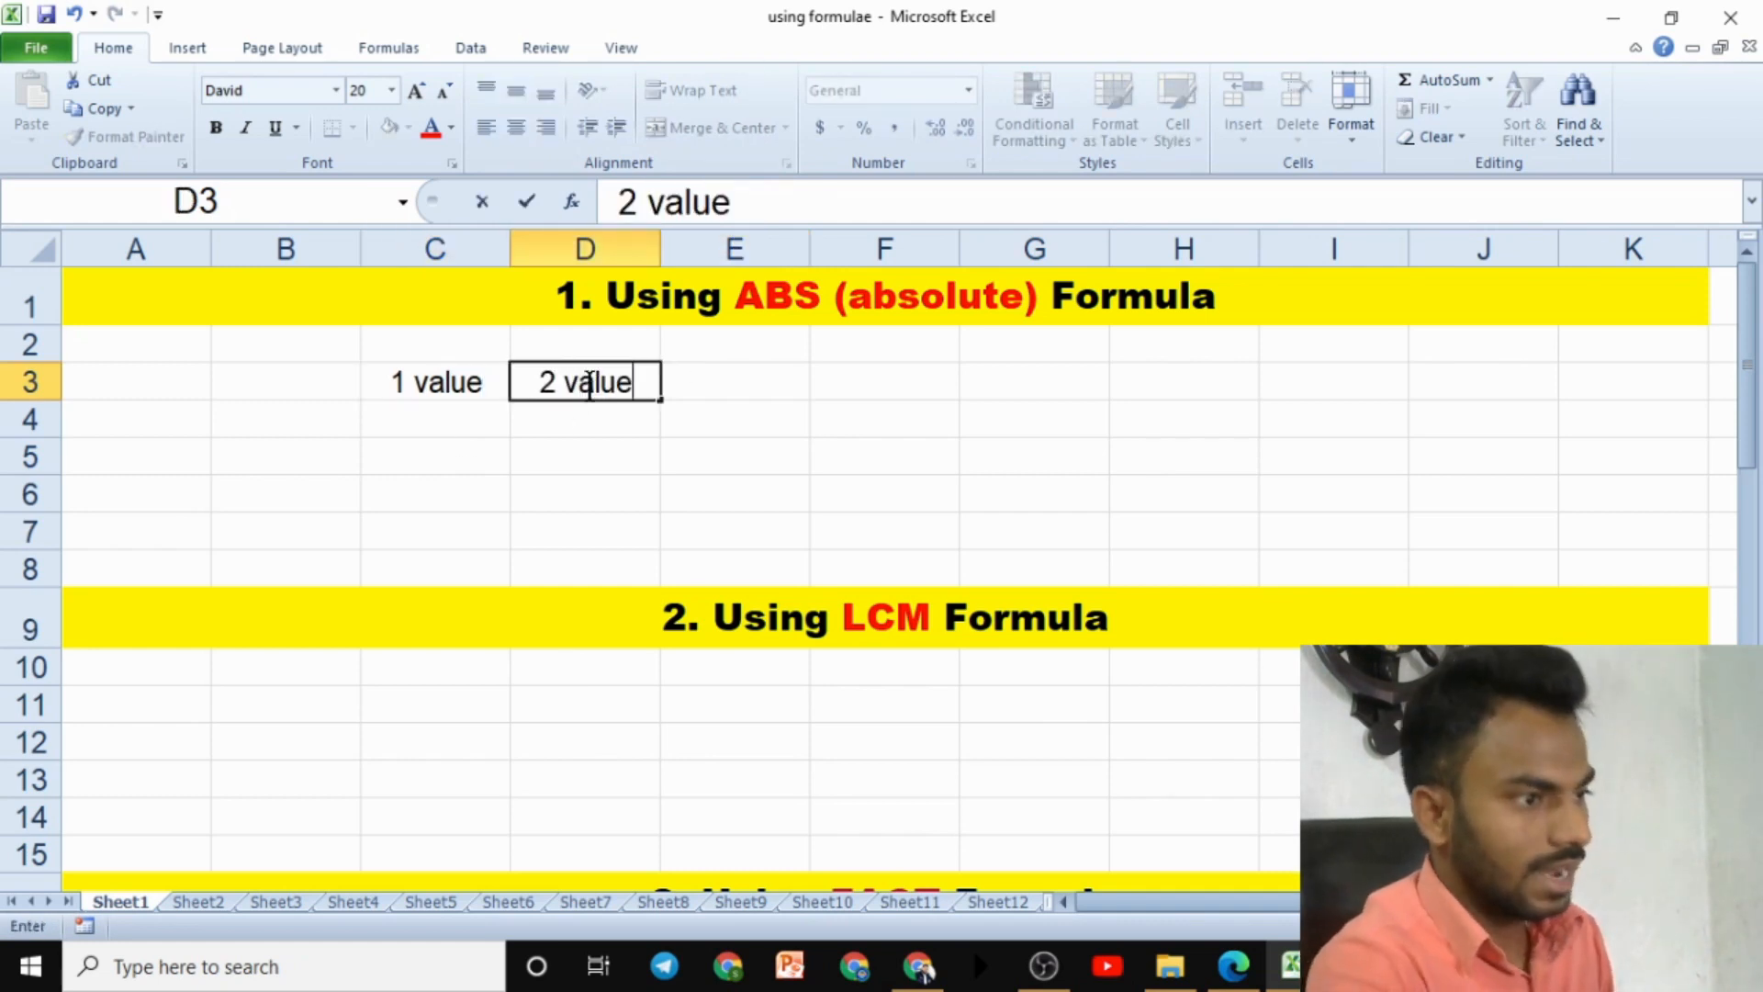
left_click(680, 443)
left_click(461, 377)
left_click(577, 384)
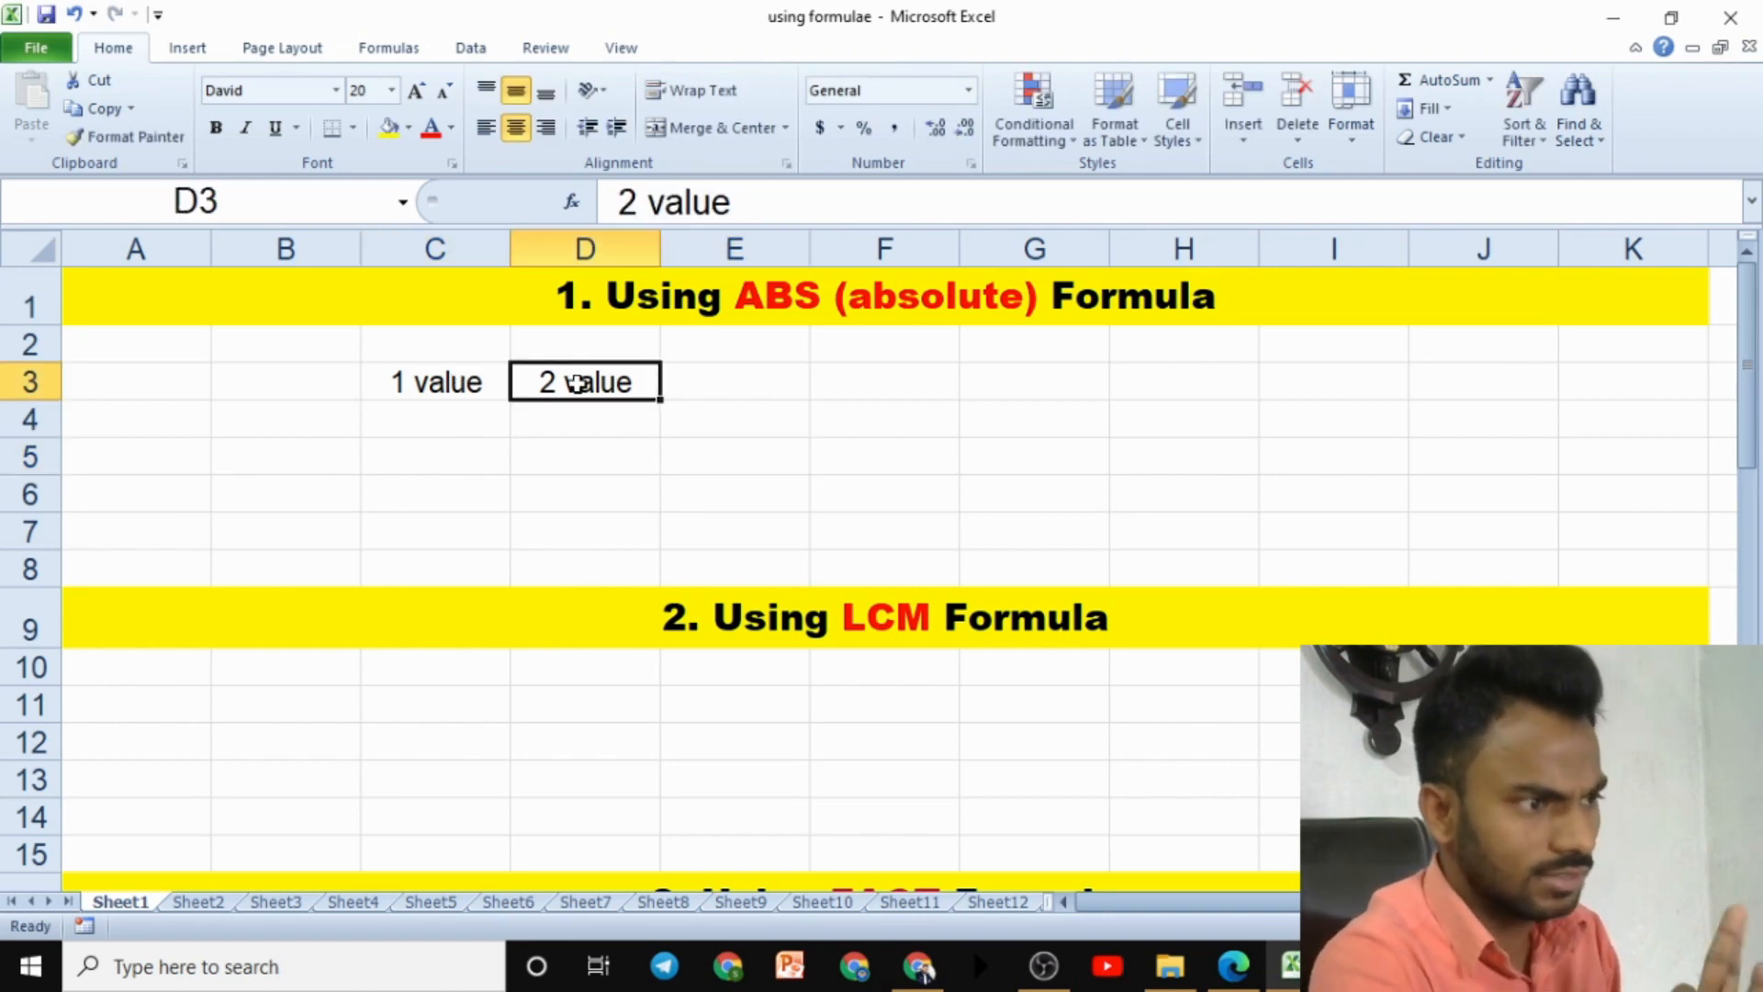
Enter the first pair of sample numbers, 10 in C4 and 20 in D4
left_click(423, 424)
type("10")
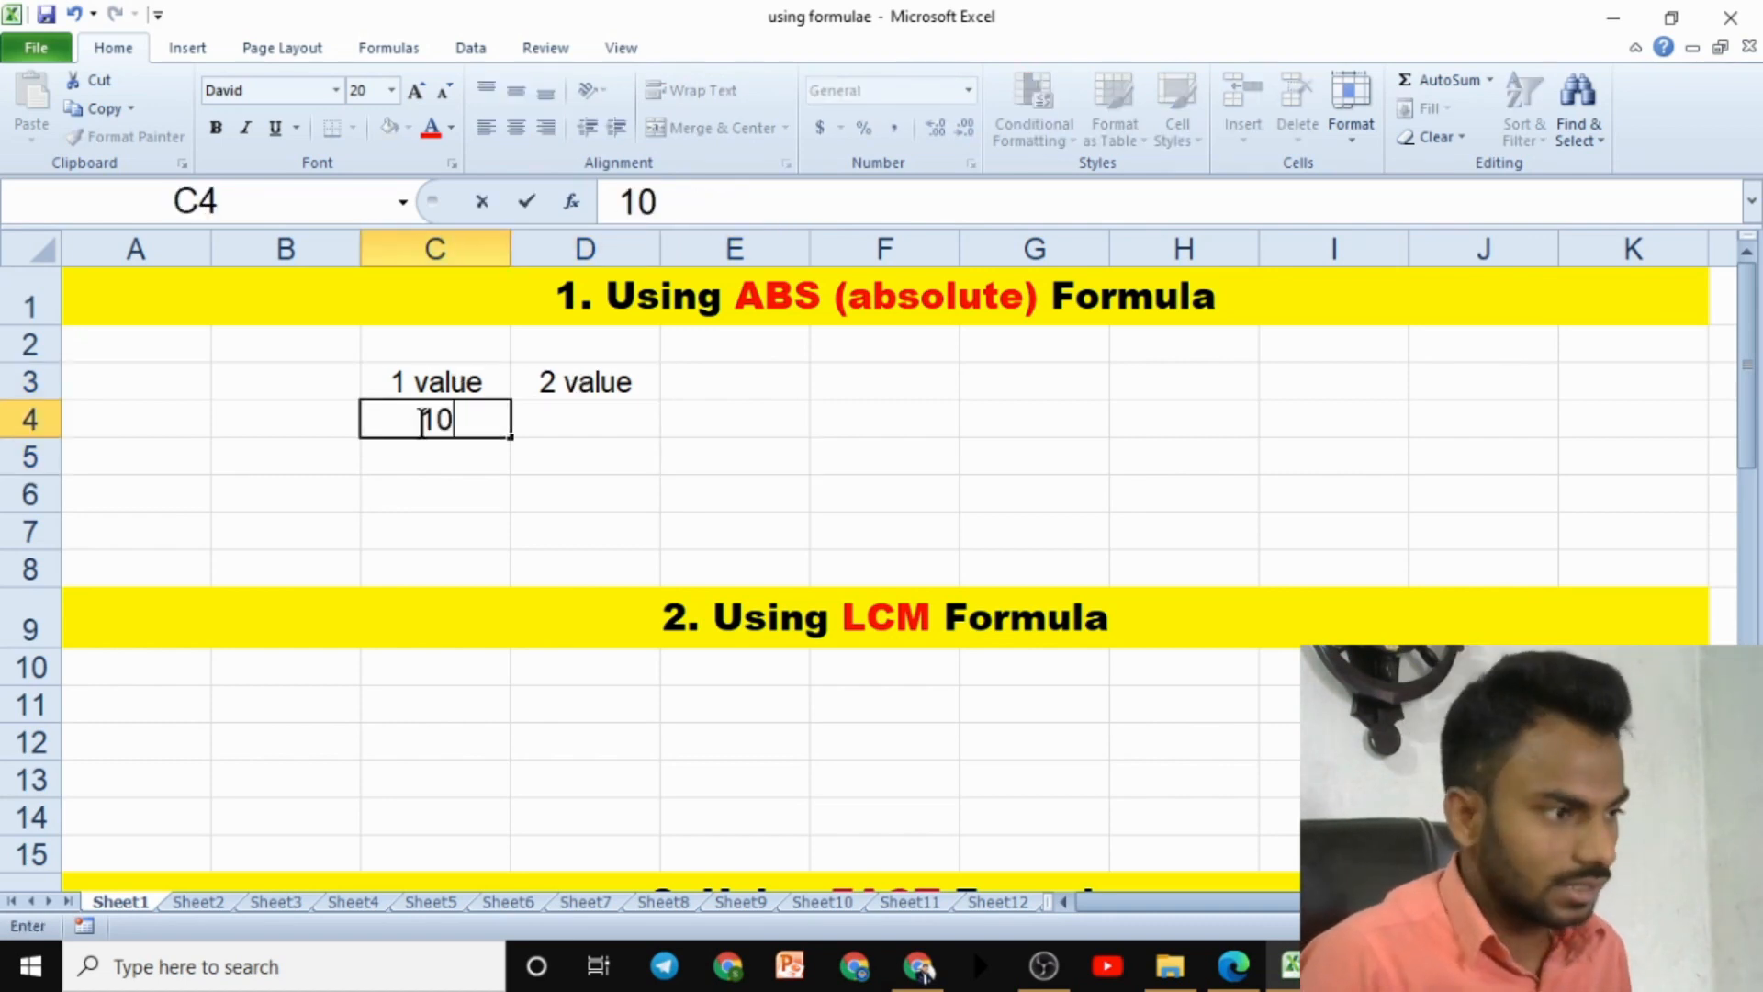
key("Tab")
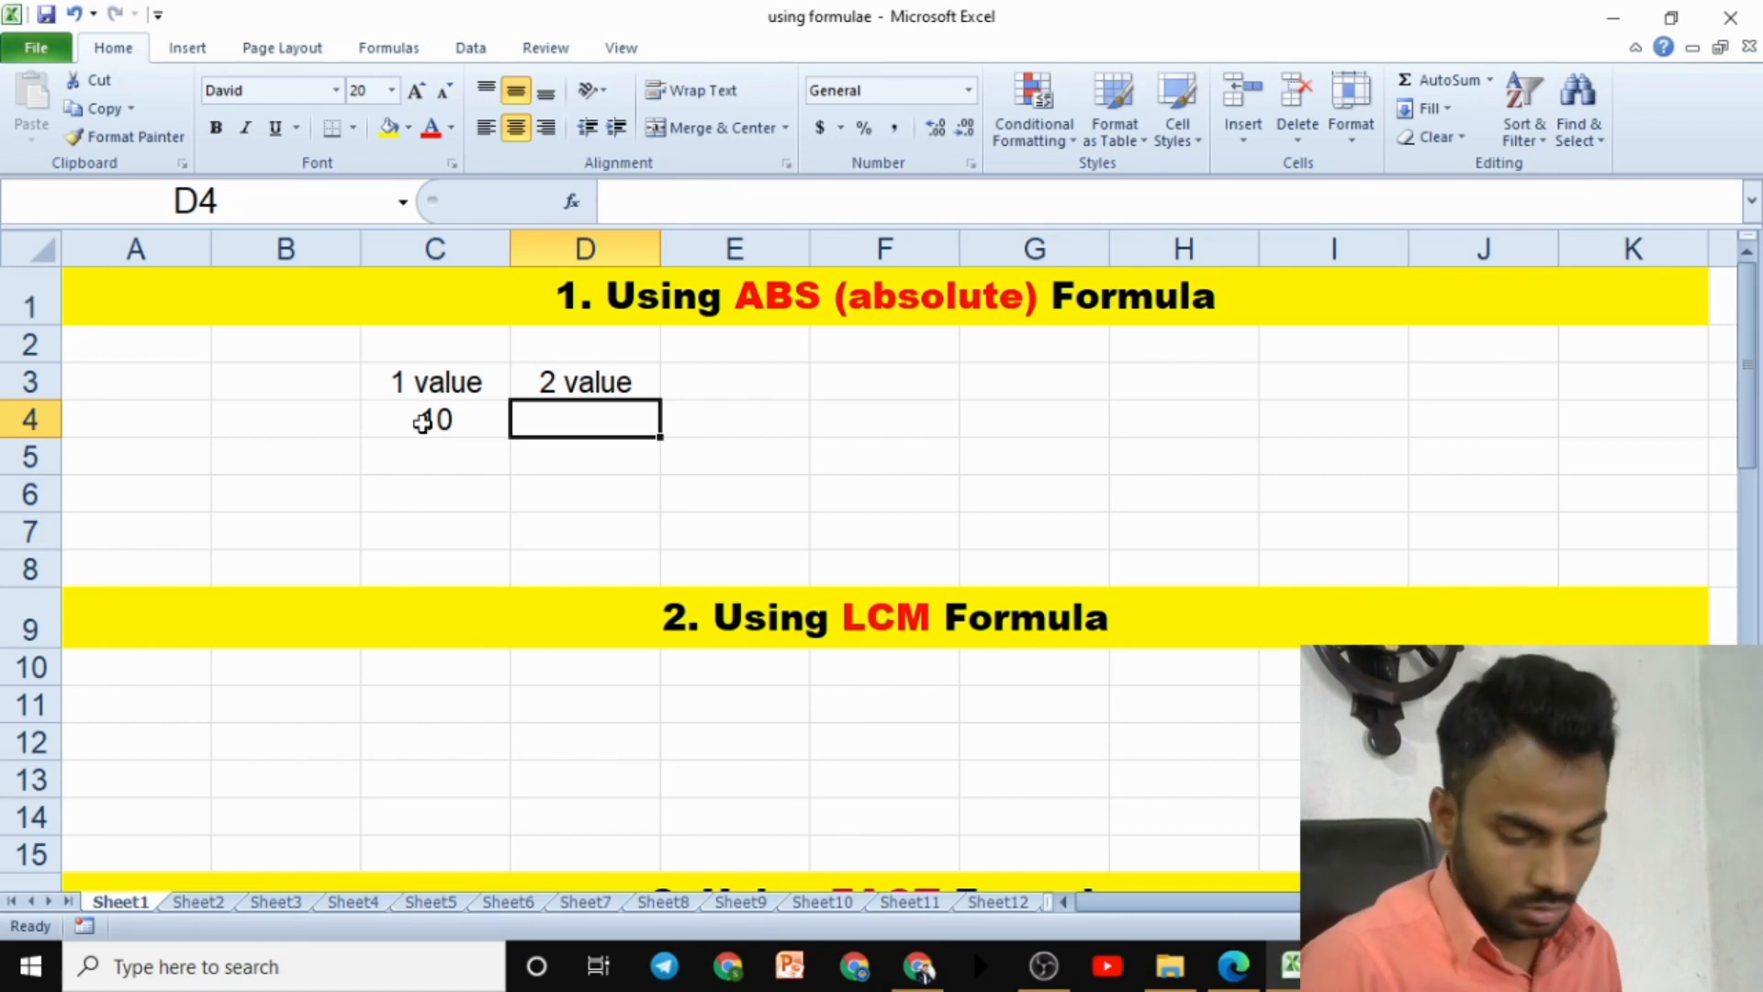
type("20")
left_click(751, 437)
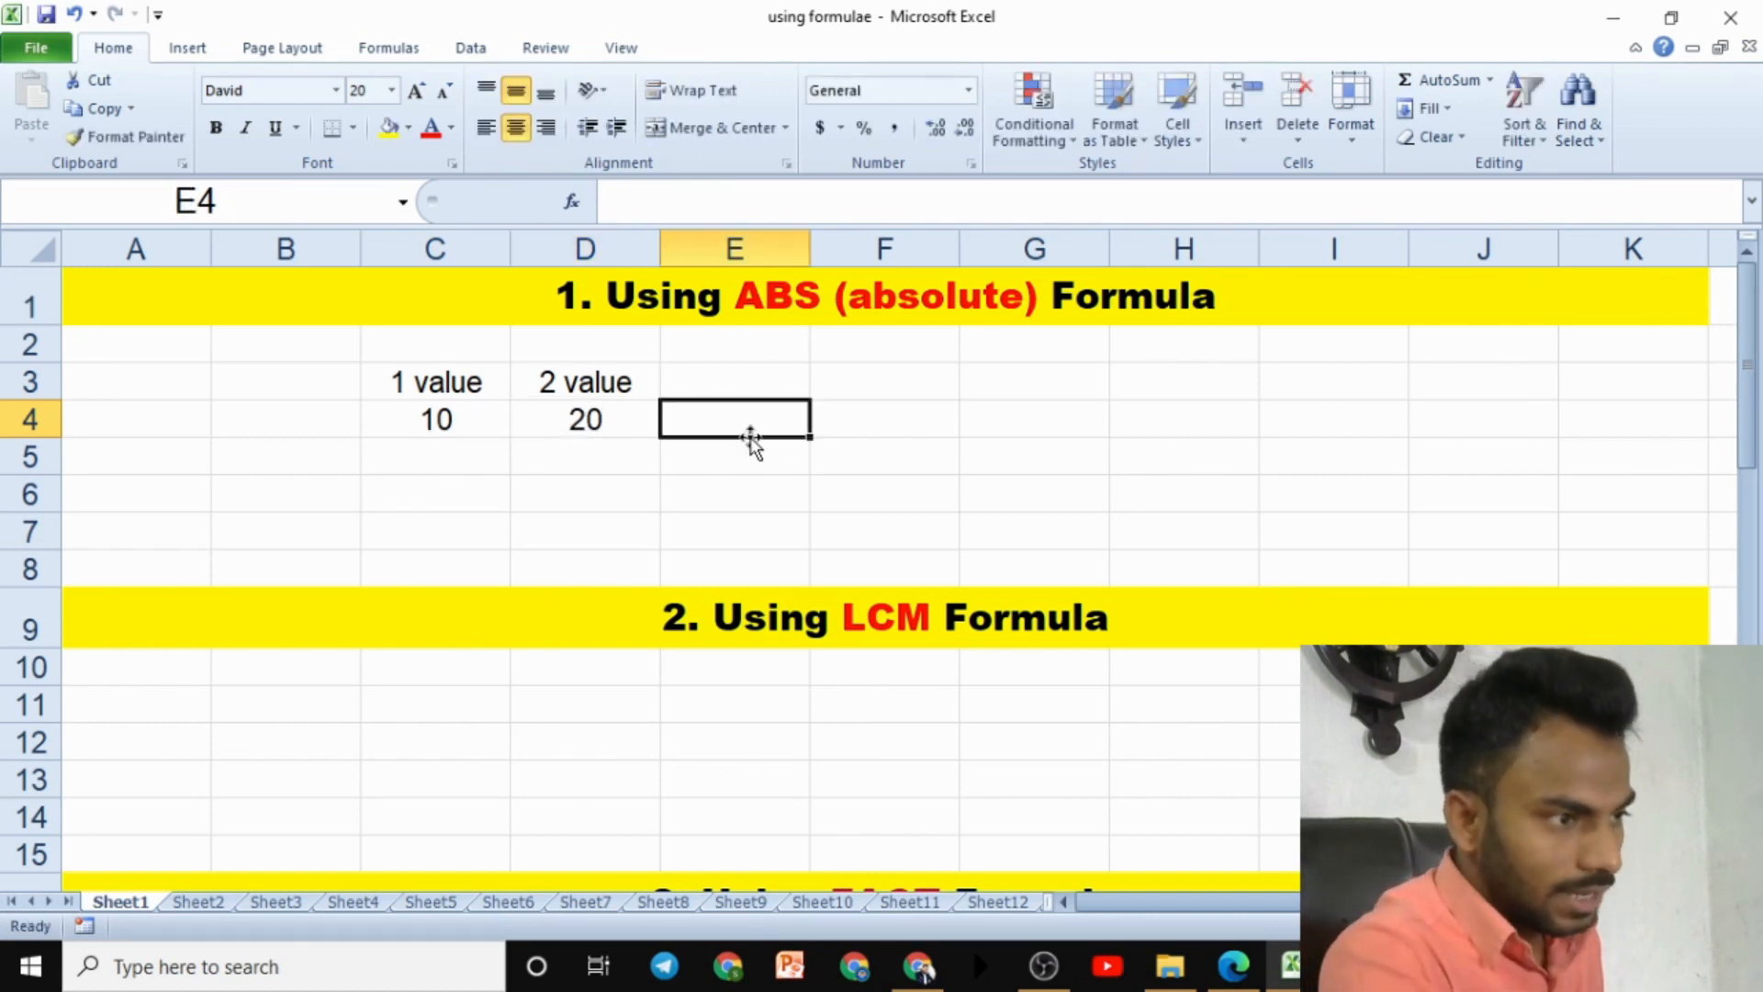
left_click(424, 433)
left_click(569, 437)
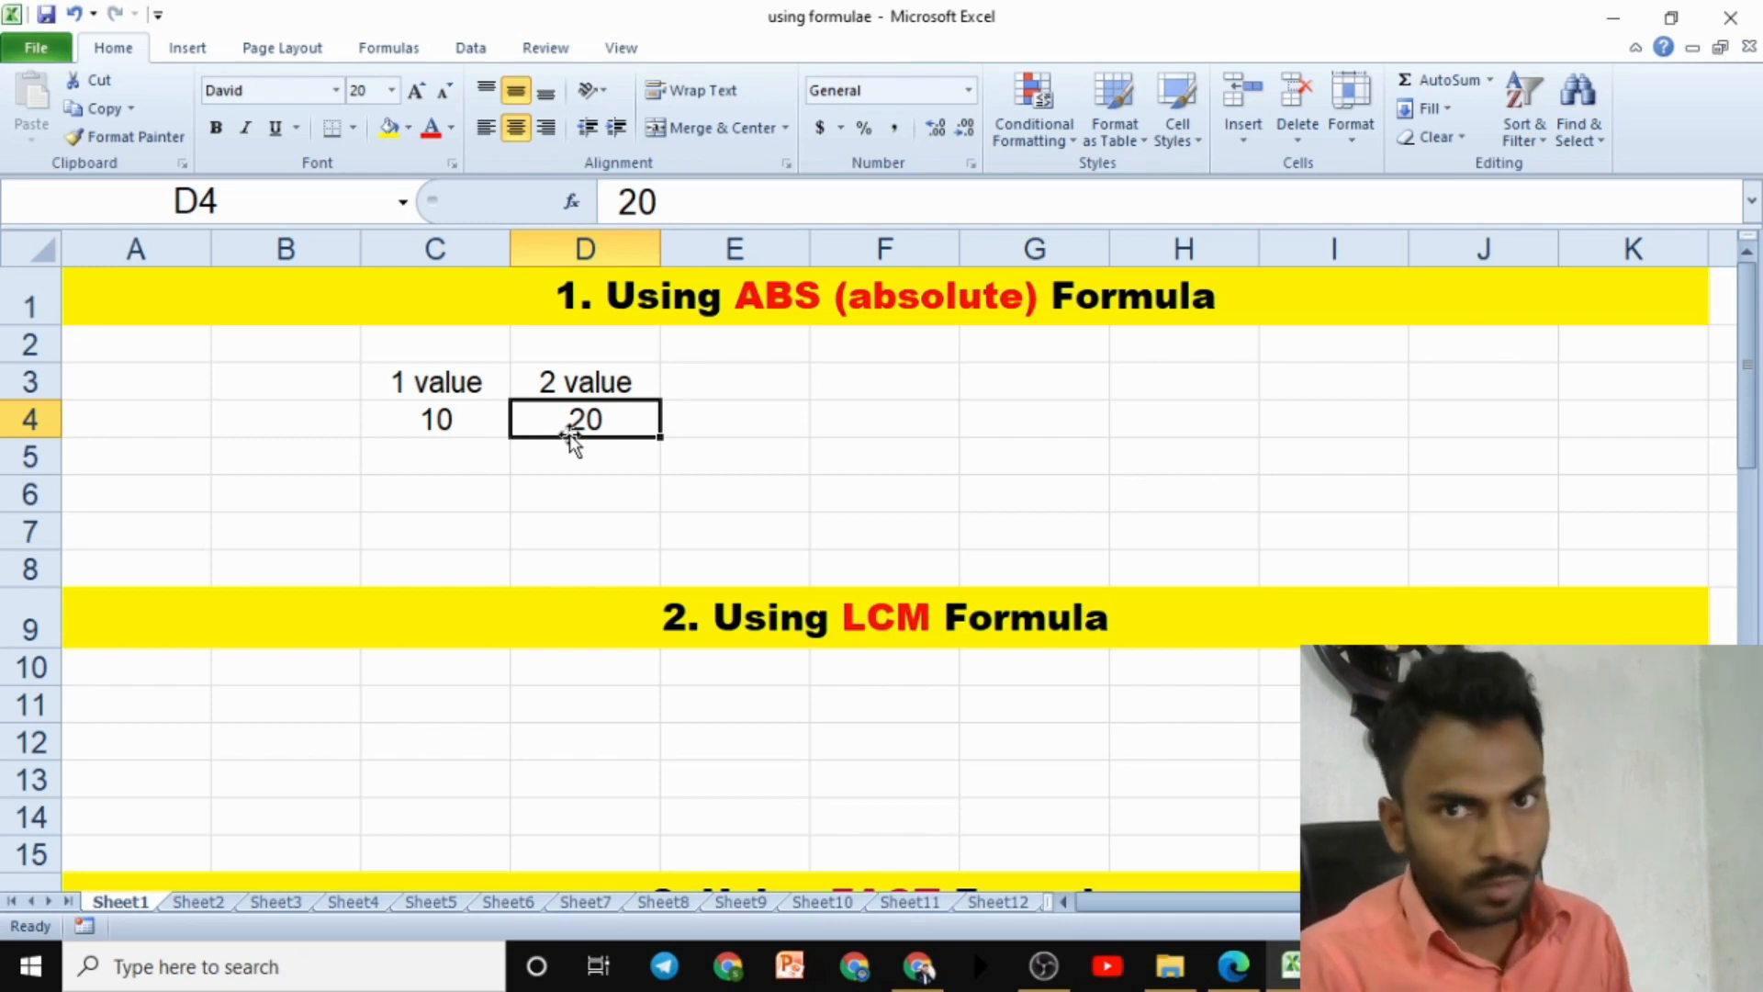
Subtract the second value from the first in E4 with the plain formula =C4-D4
left_click(690, 417)
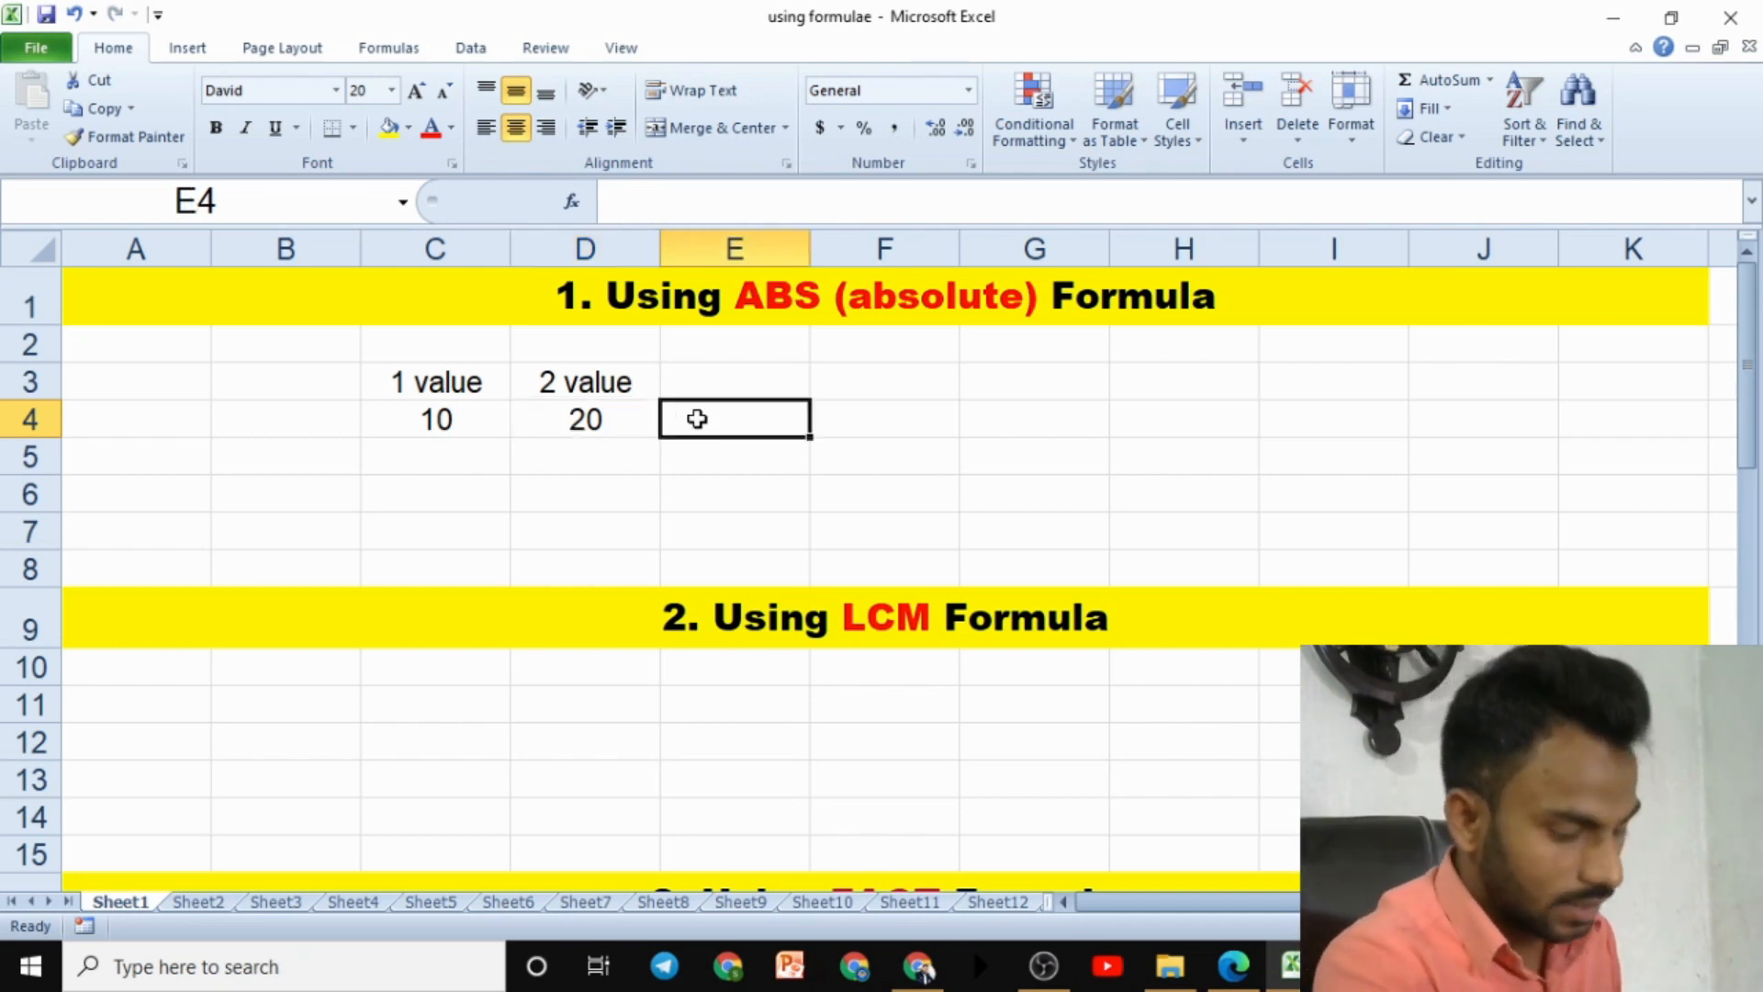
type("=")
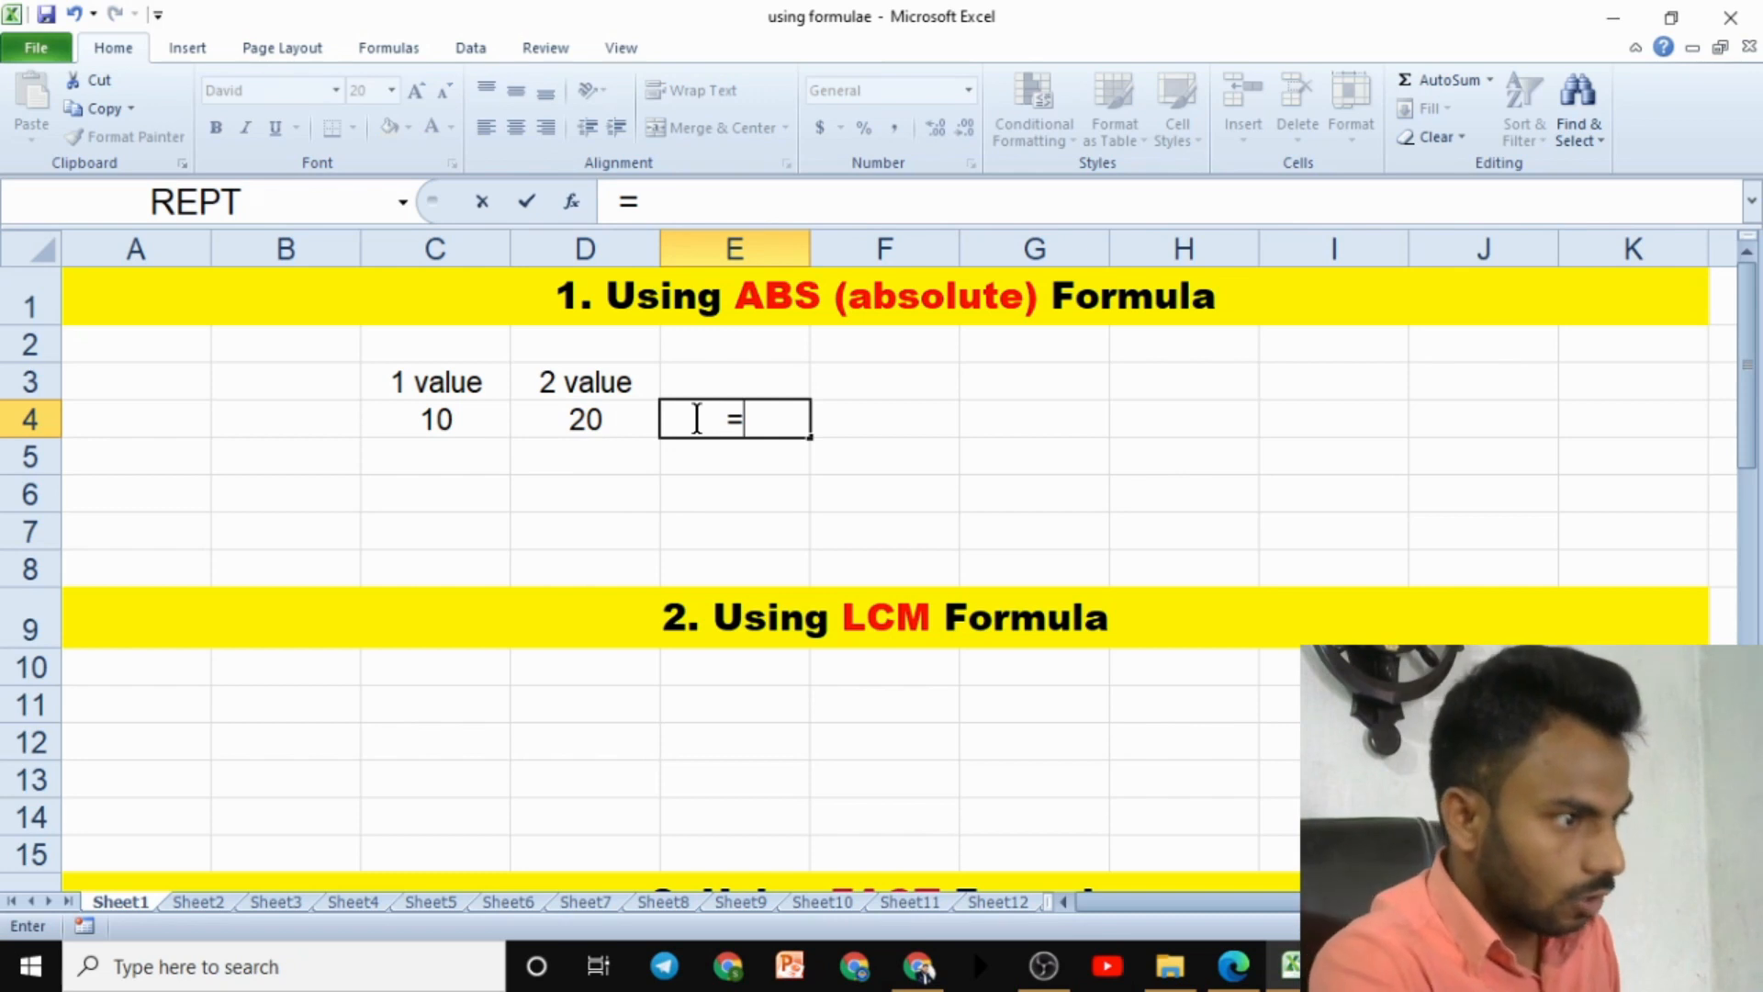
left_click(433, 442)
left_click(436, 421)
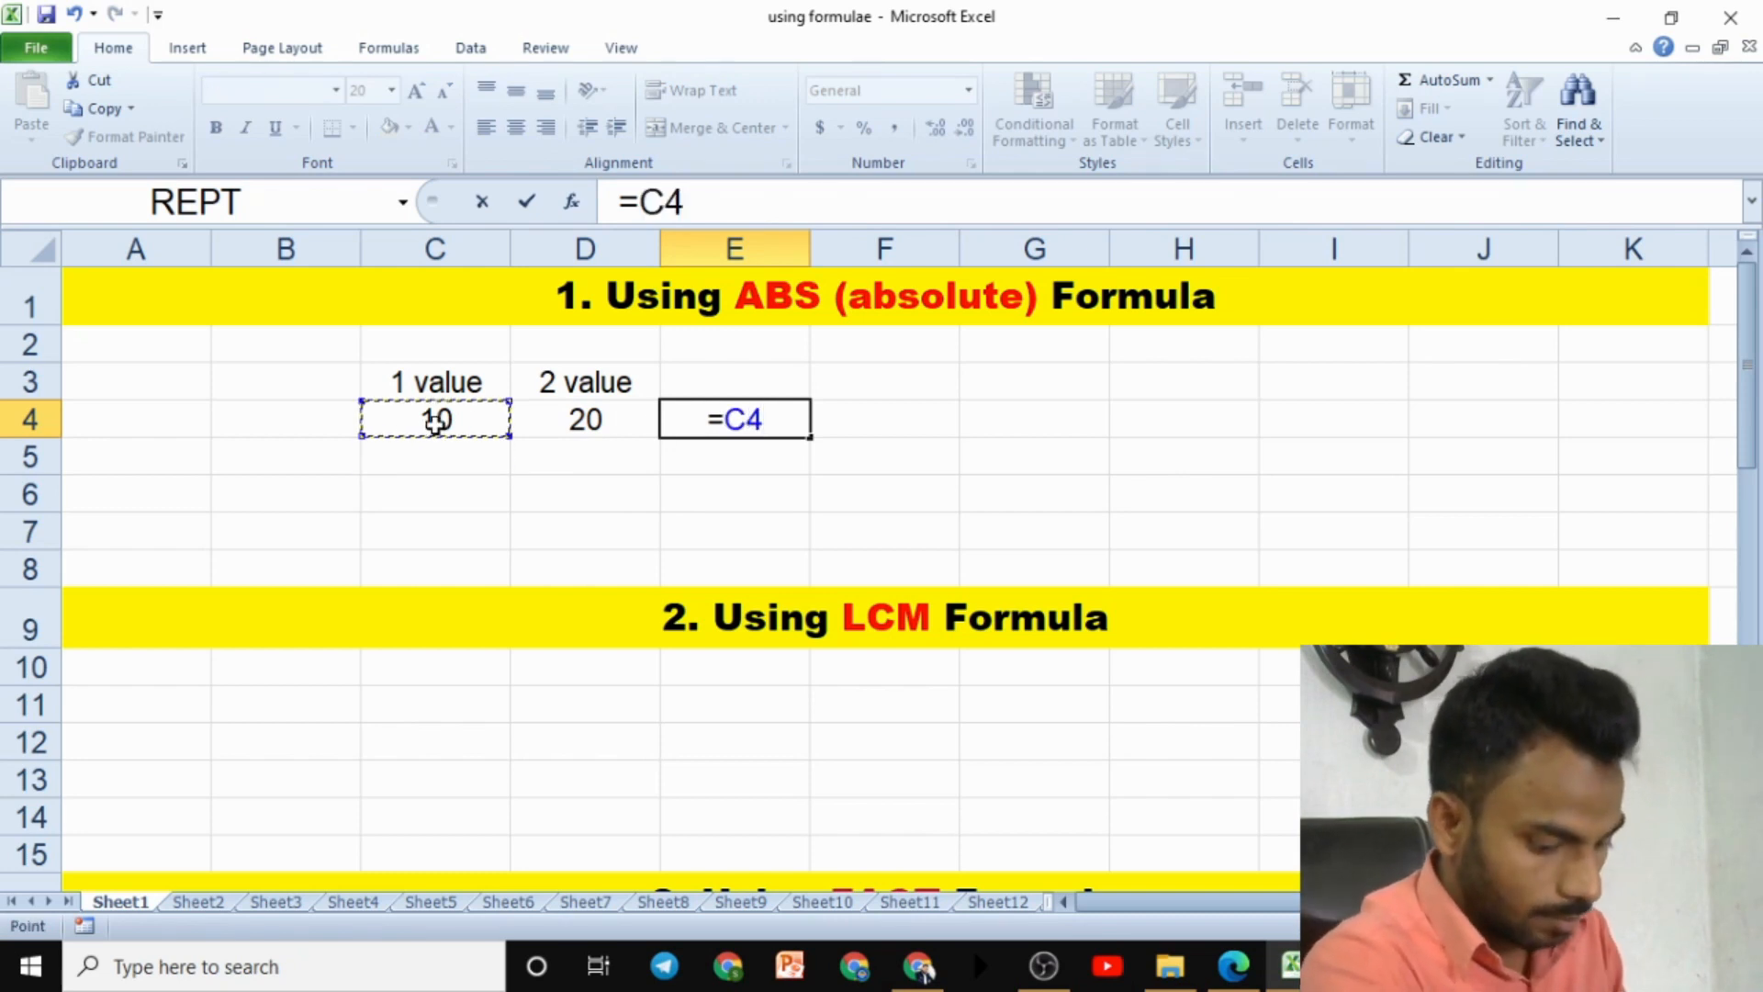
type("-")
left_click(562, 424)
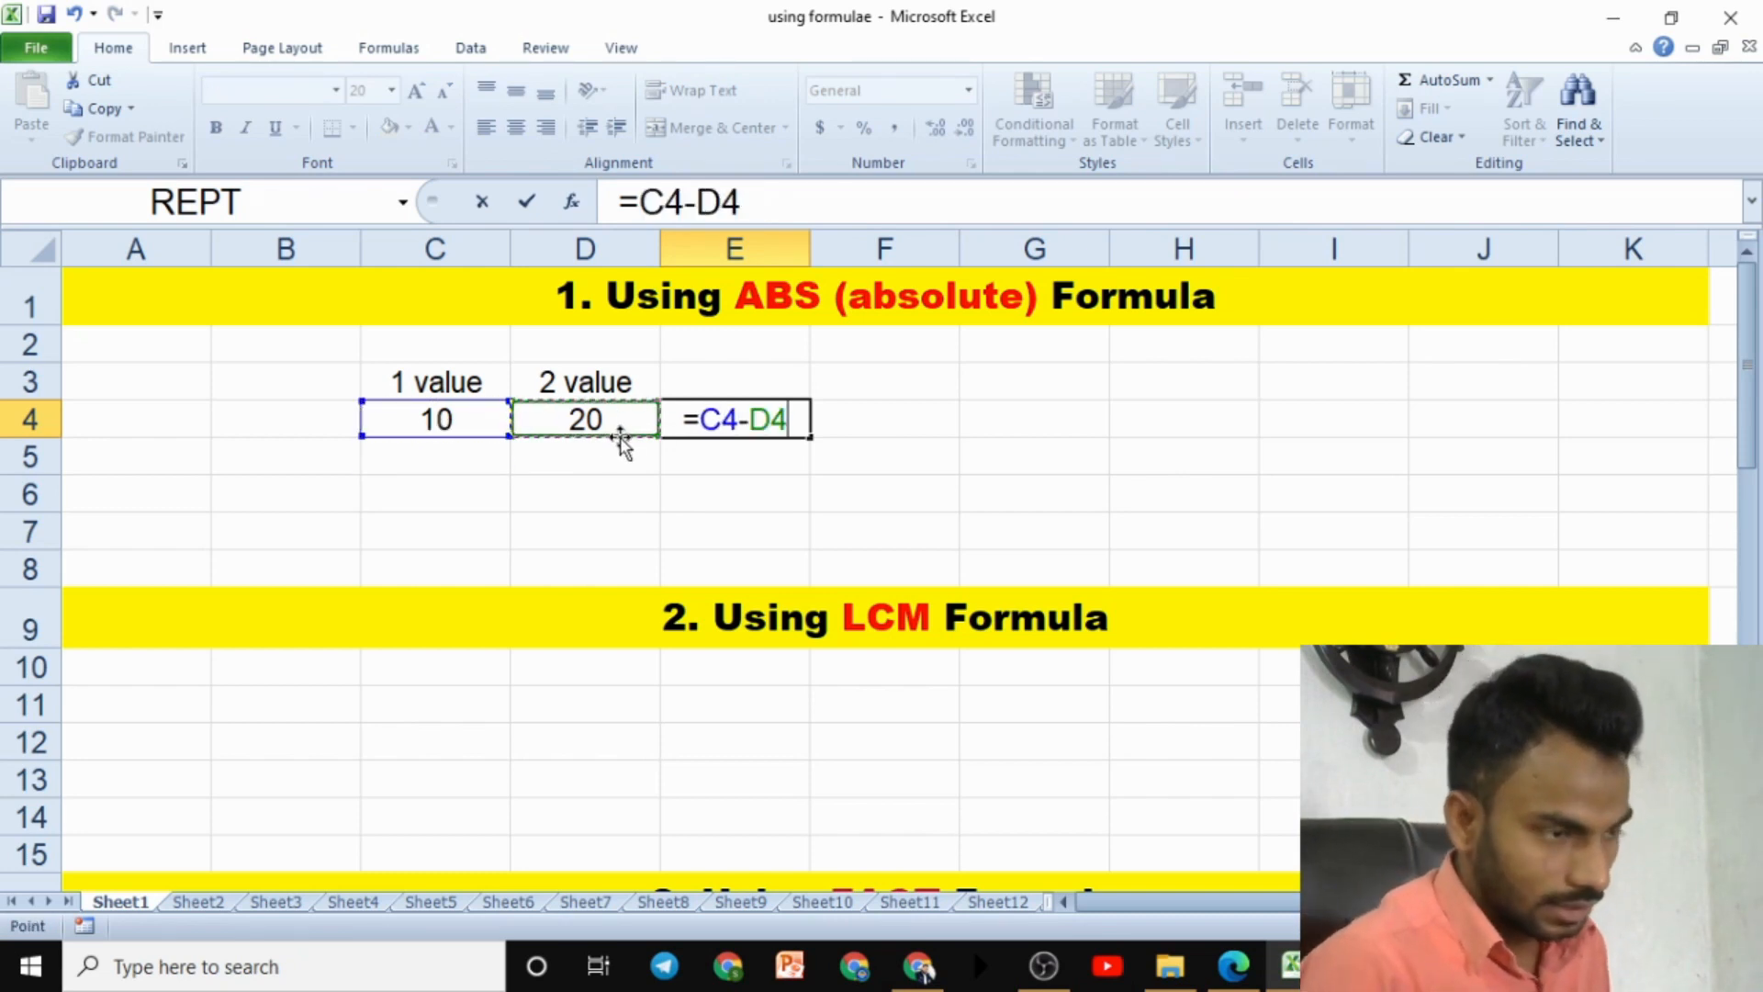
key("Return")
left_click(709, 423)
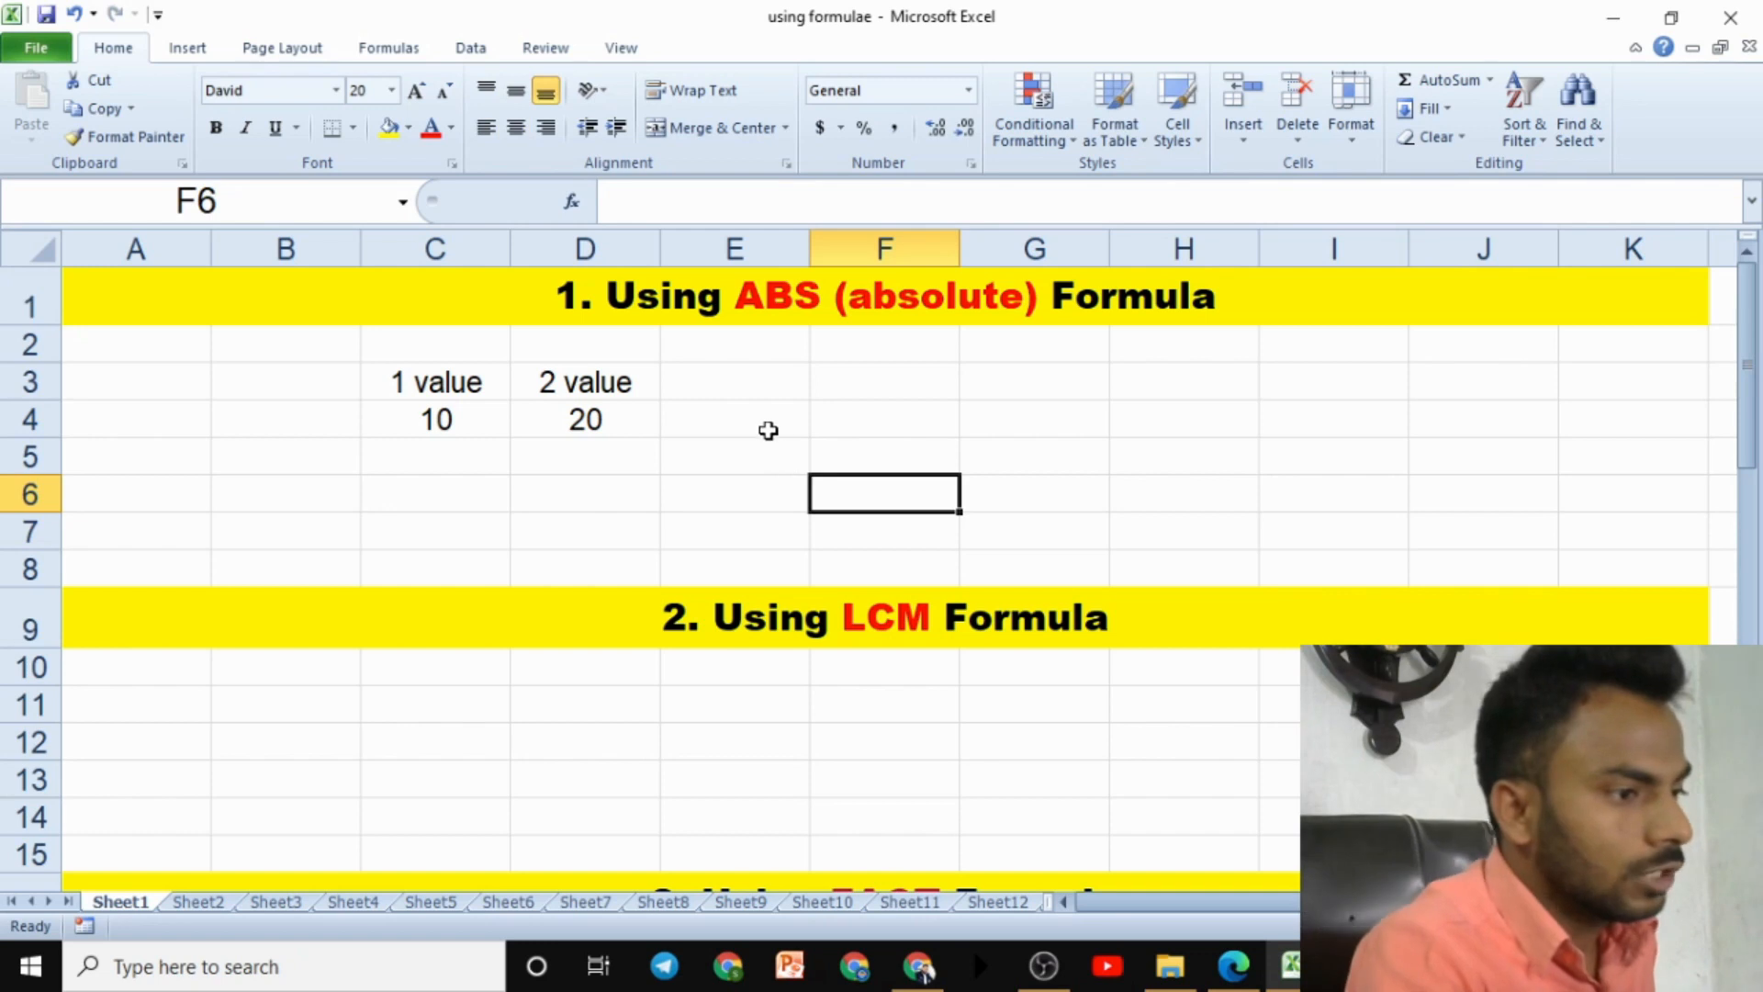
Calculate the absolute difference of the first pair in E4 with the formula =ABS(C4-D4)
left_click(768, 430)
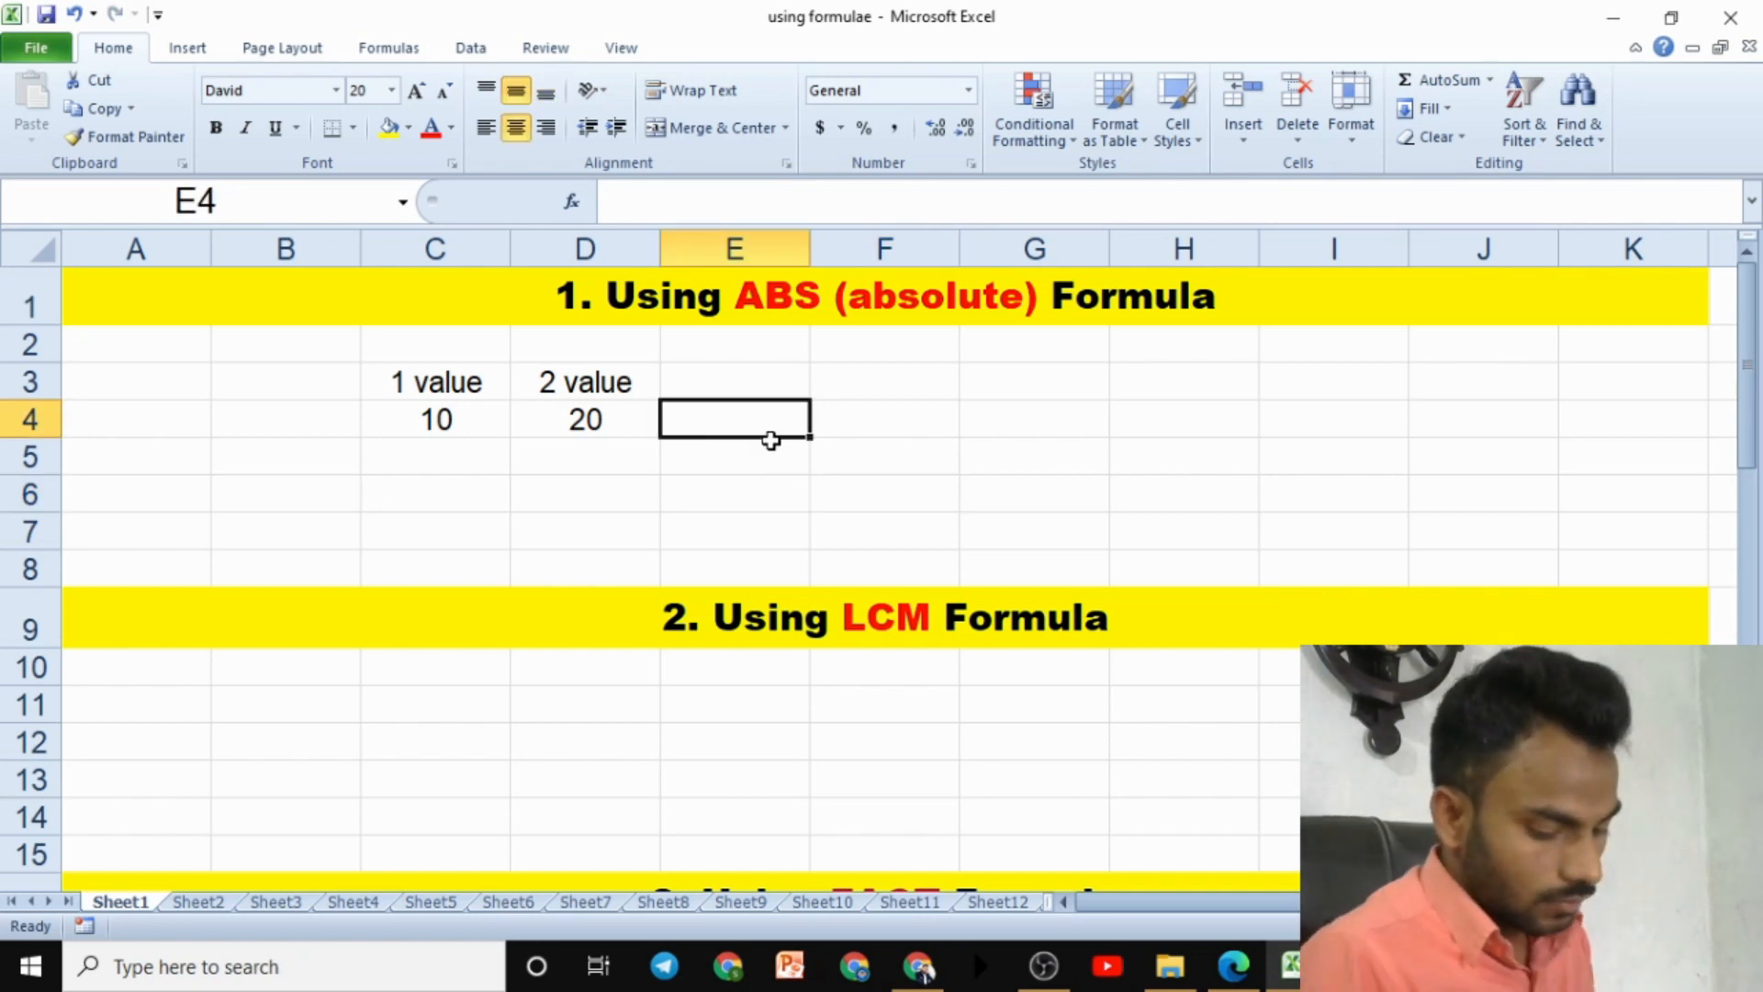
type("=a")
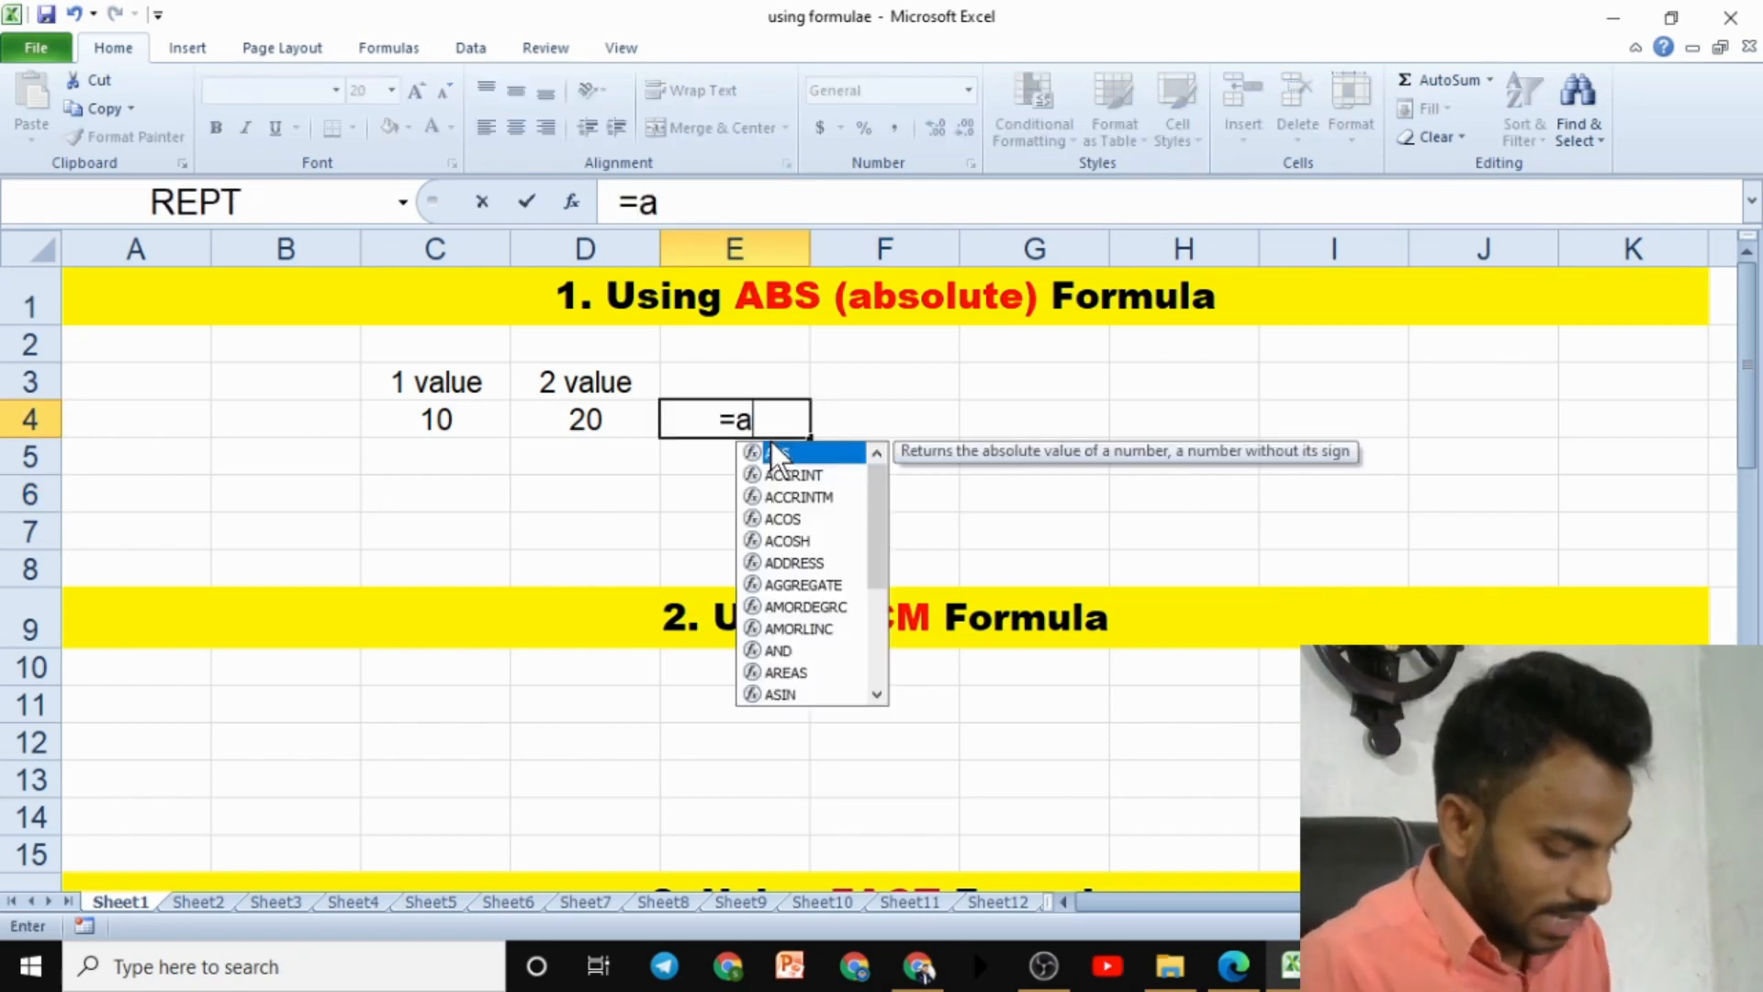
type("bs")
key("Tab")
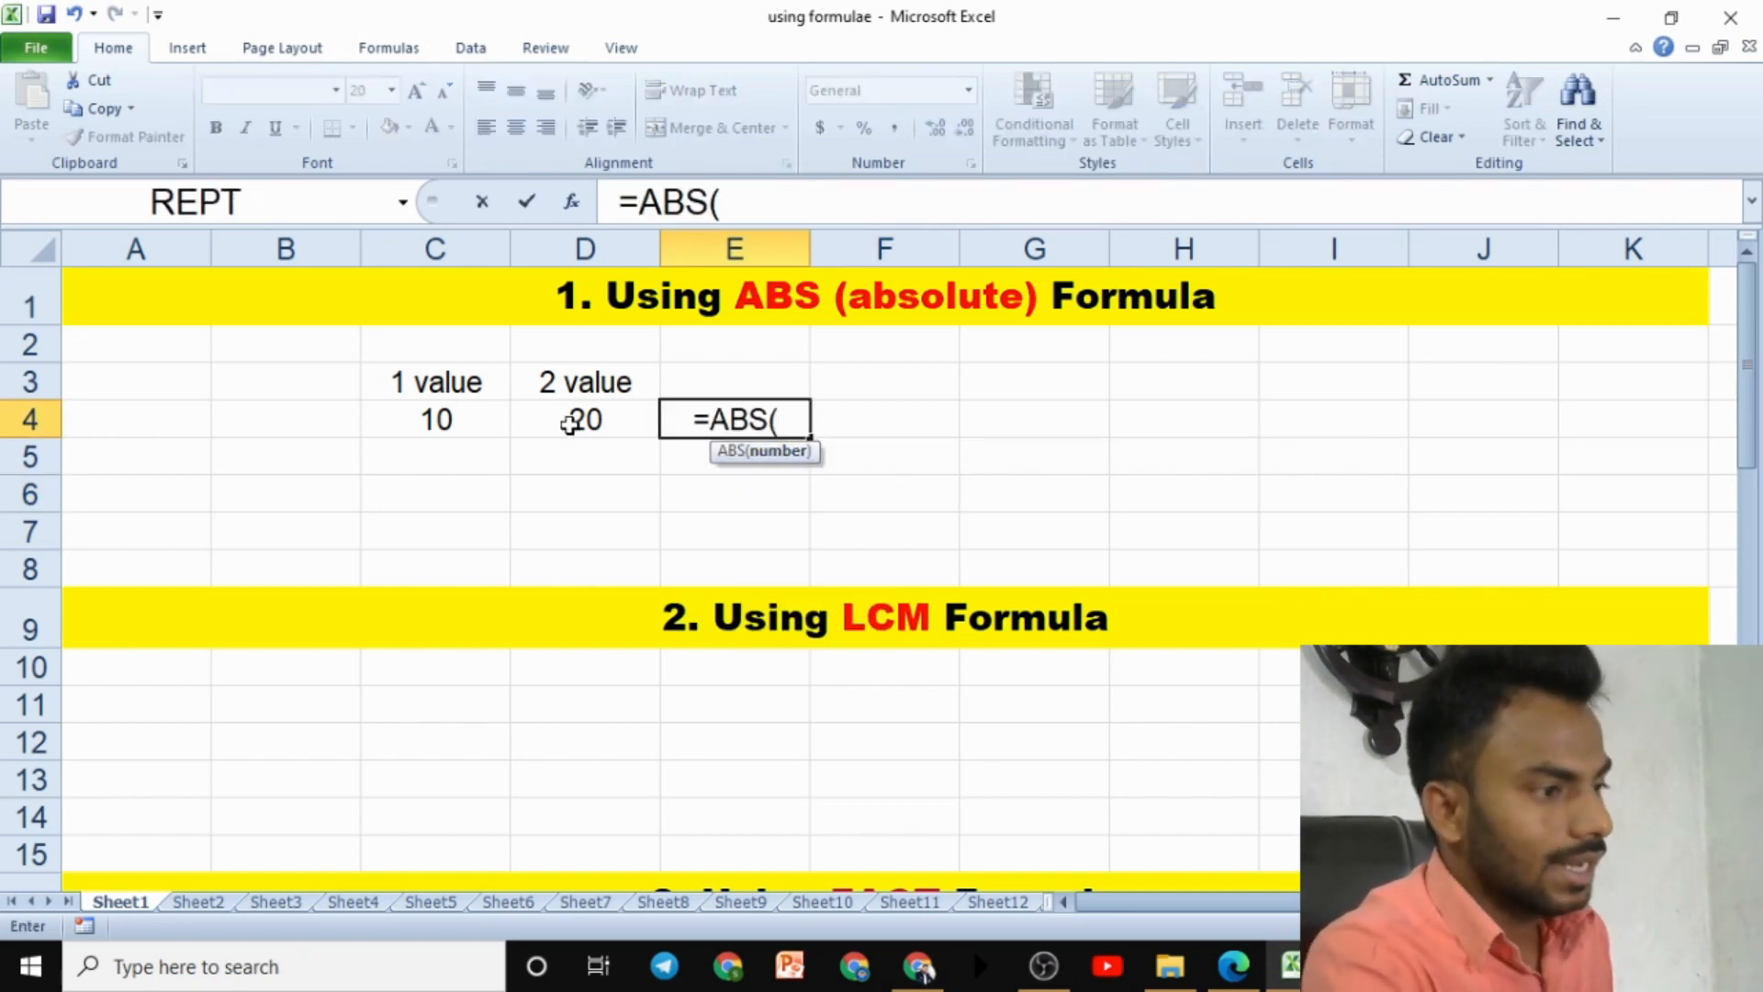
left_click(476, 430)
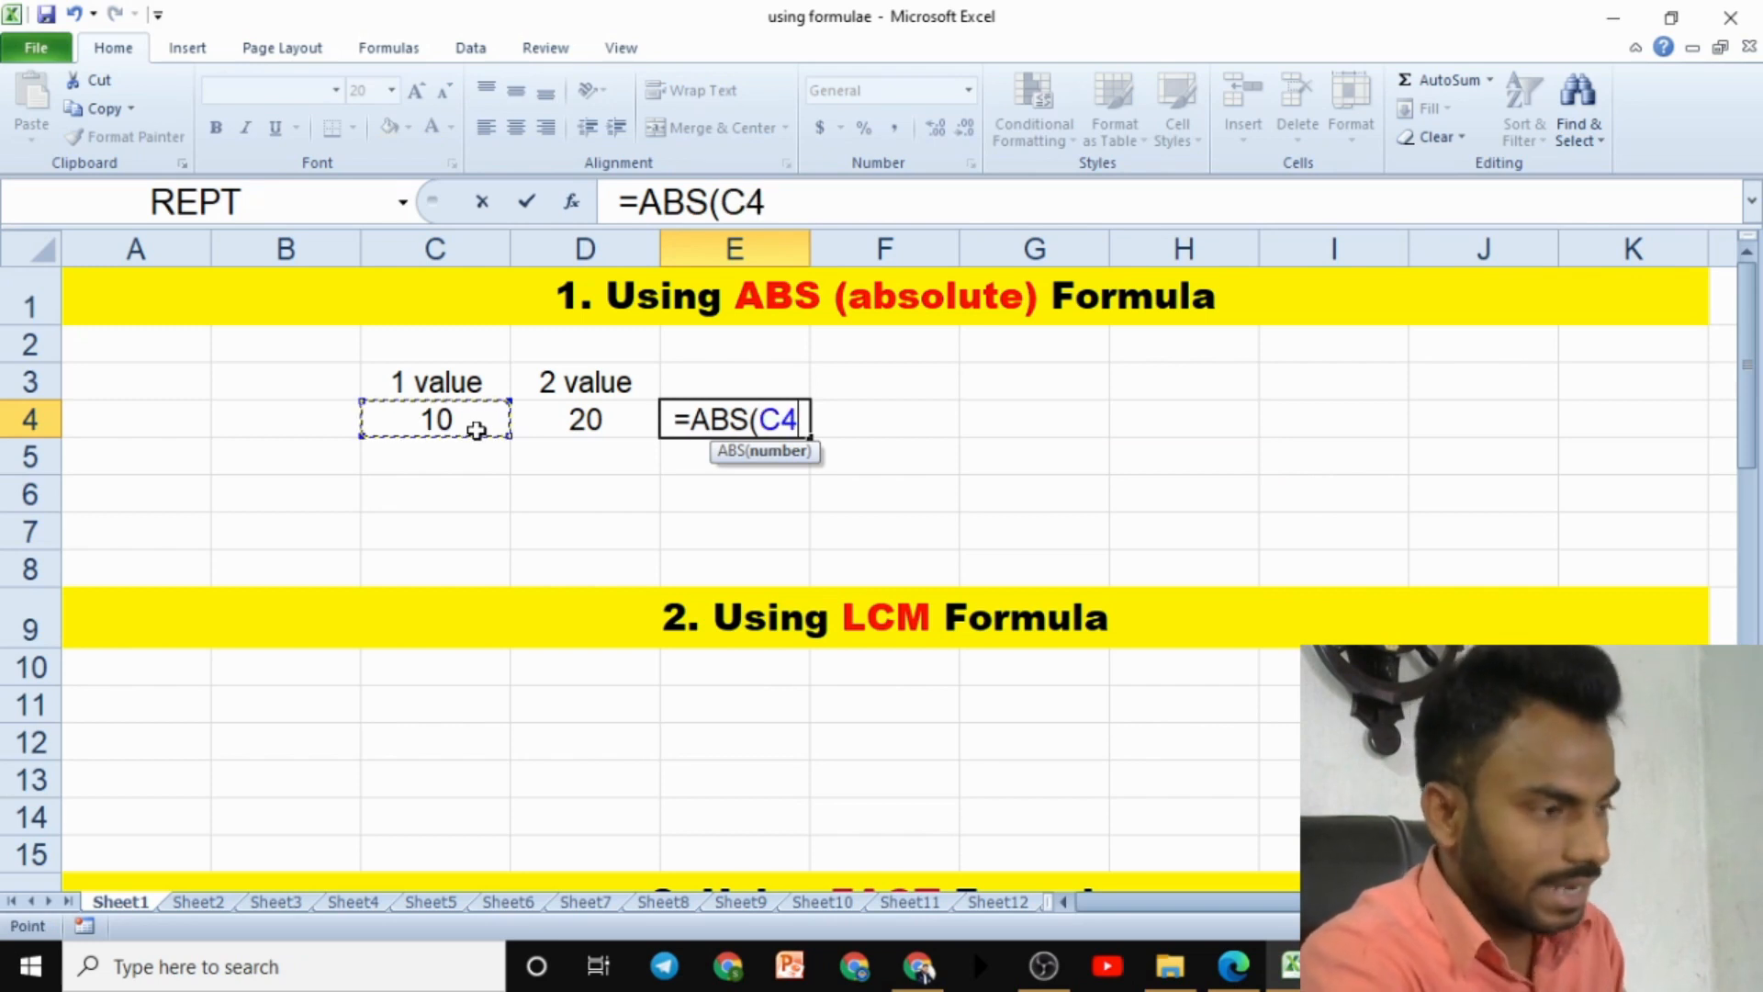
type("-")
left_click(586, 418)
type(")")
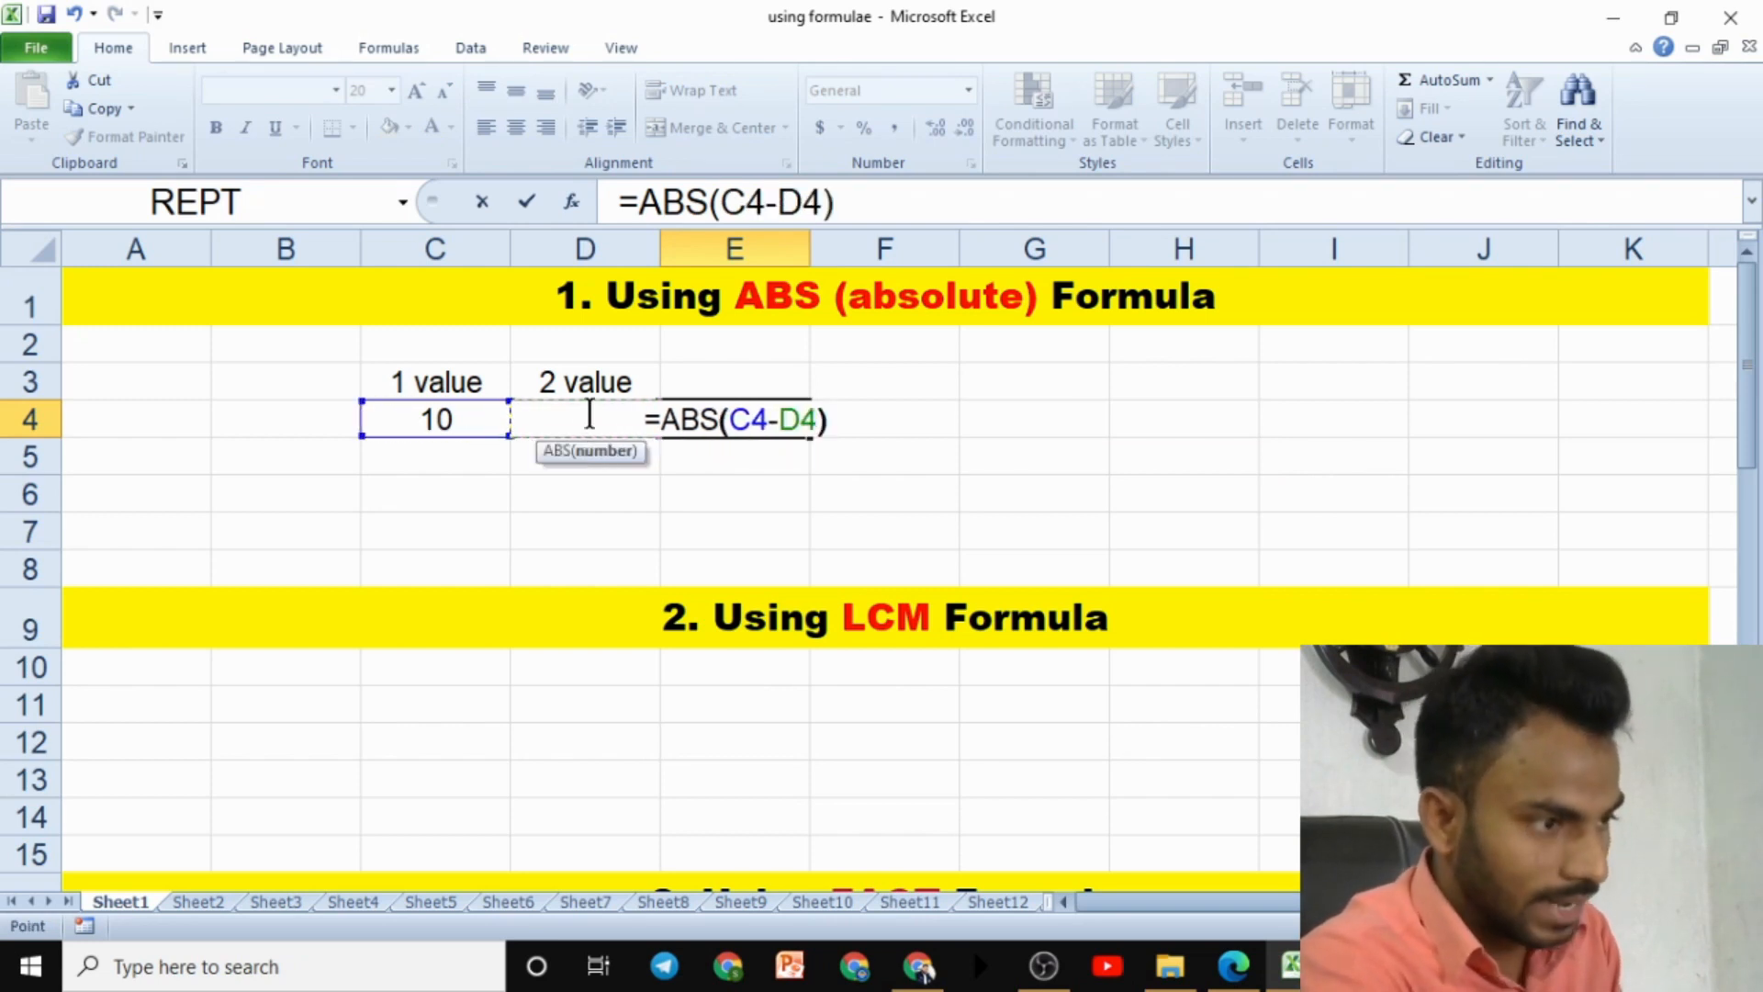
key("Return")
left_click(653, 420)
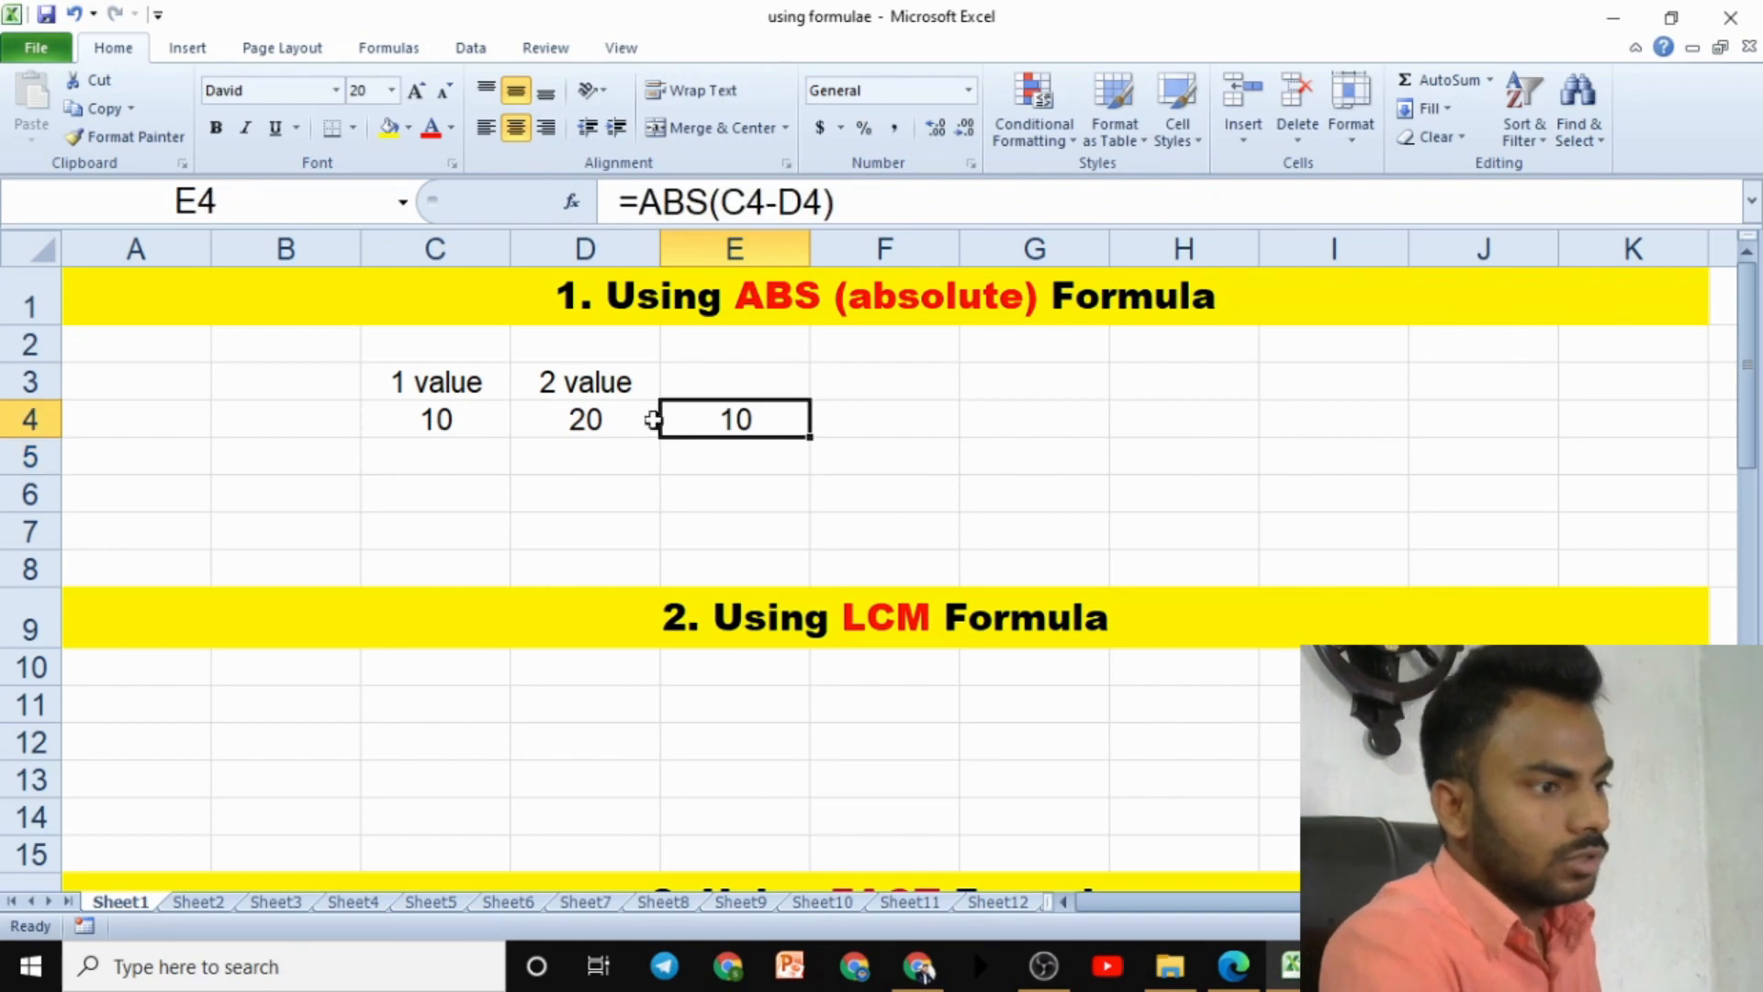
left_click(585, 421)
left_click(733, 408)
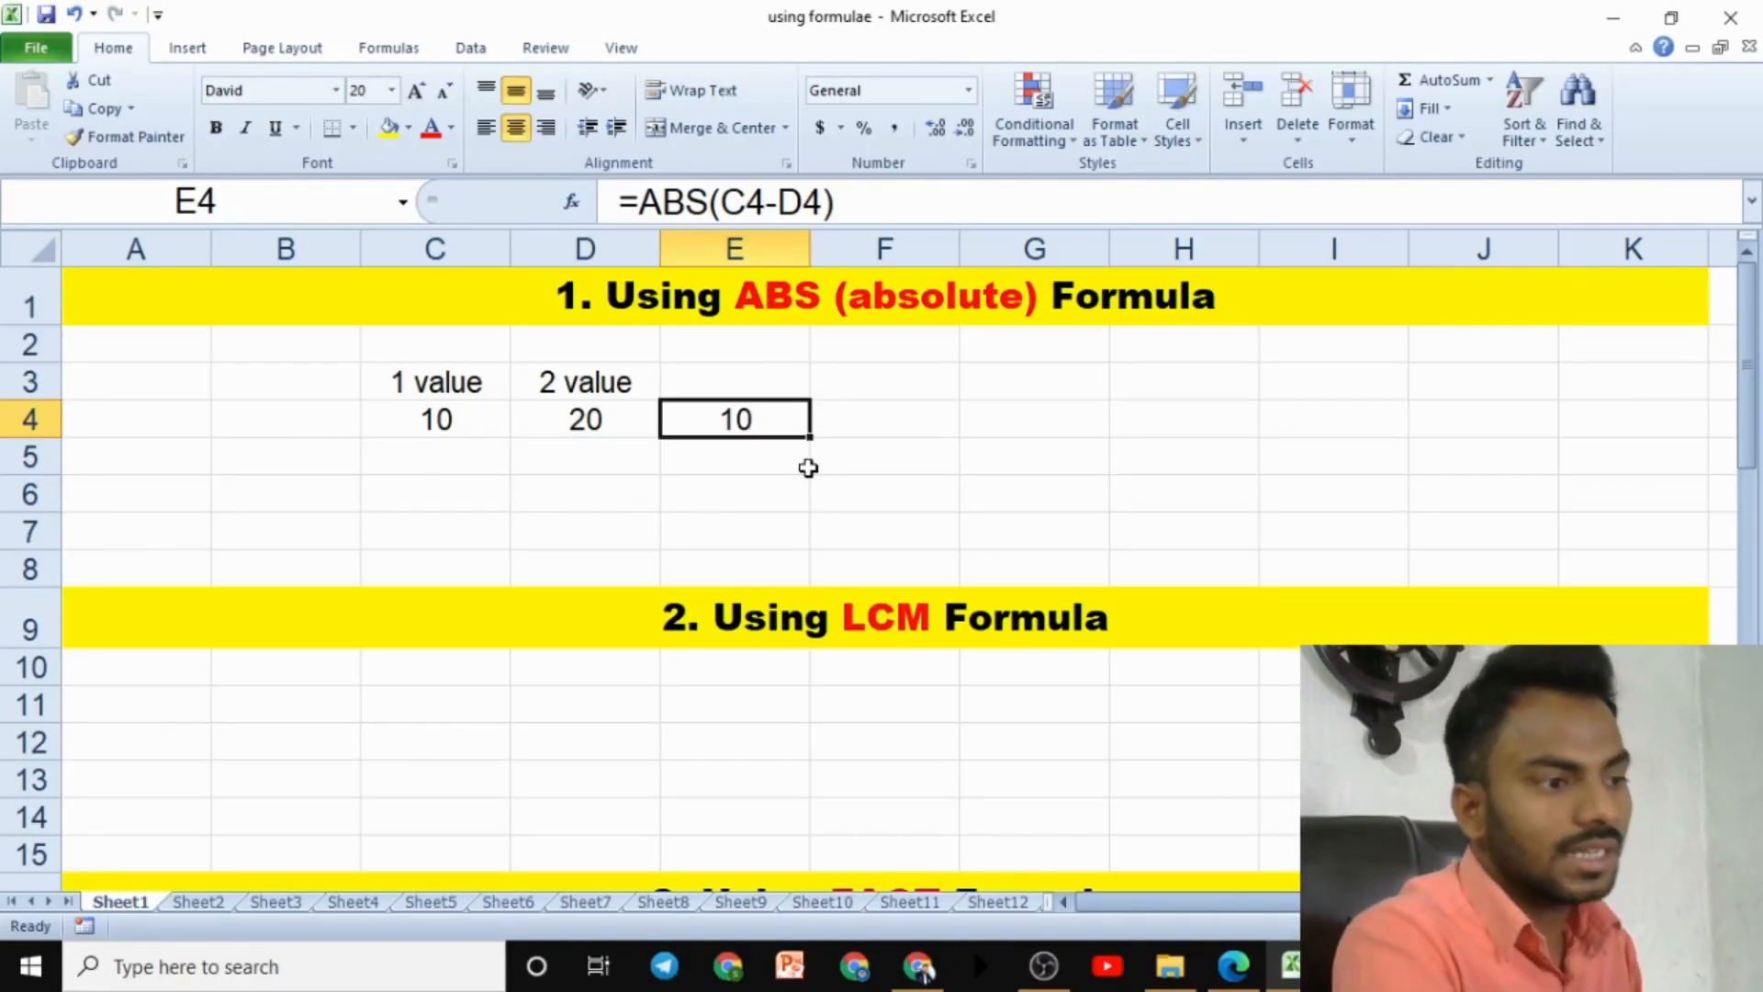
Enter a second pair of sample numbers, 5000 in C5 and 10000 in D5
left_click(805, 467)
left_click(475, 458)
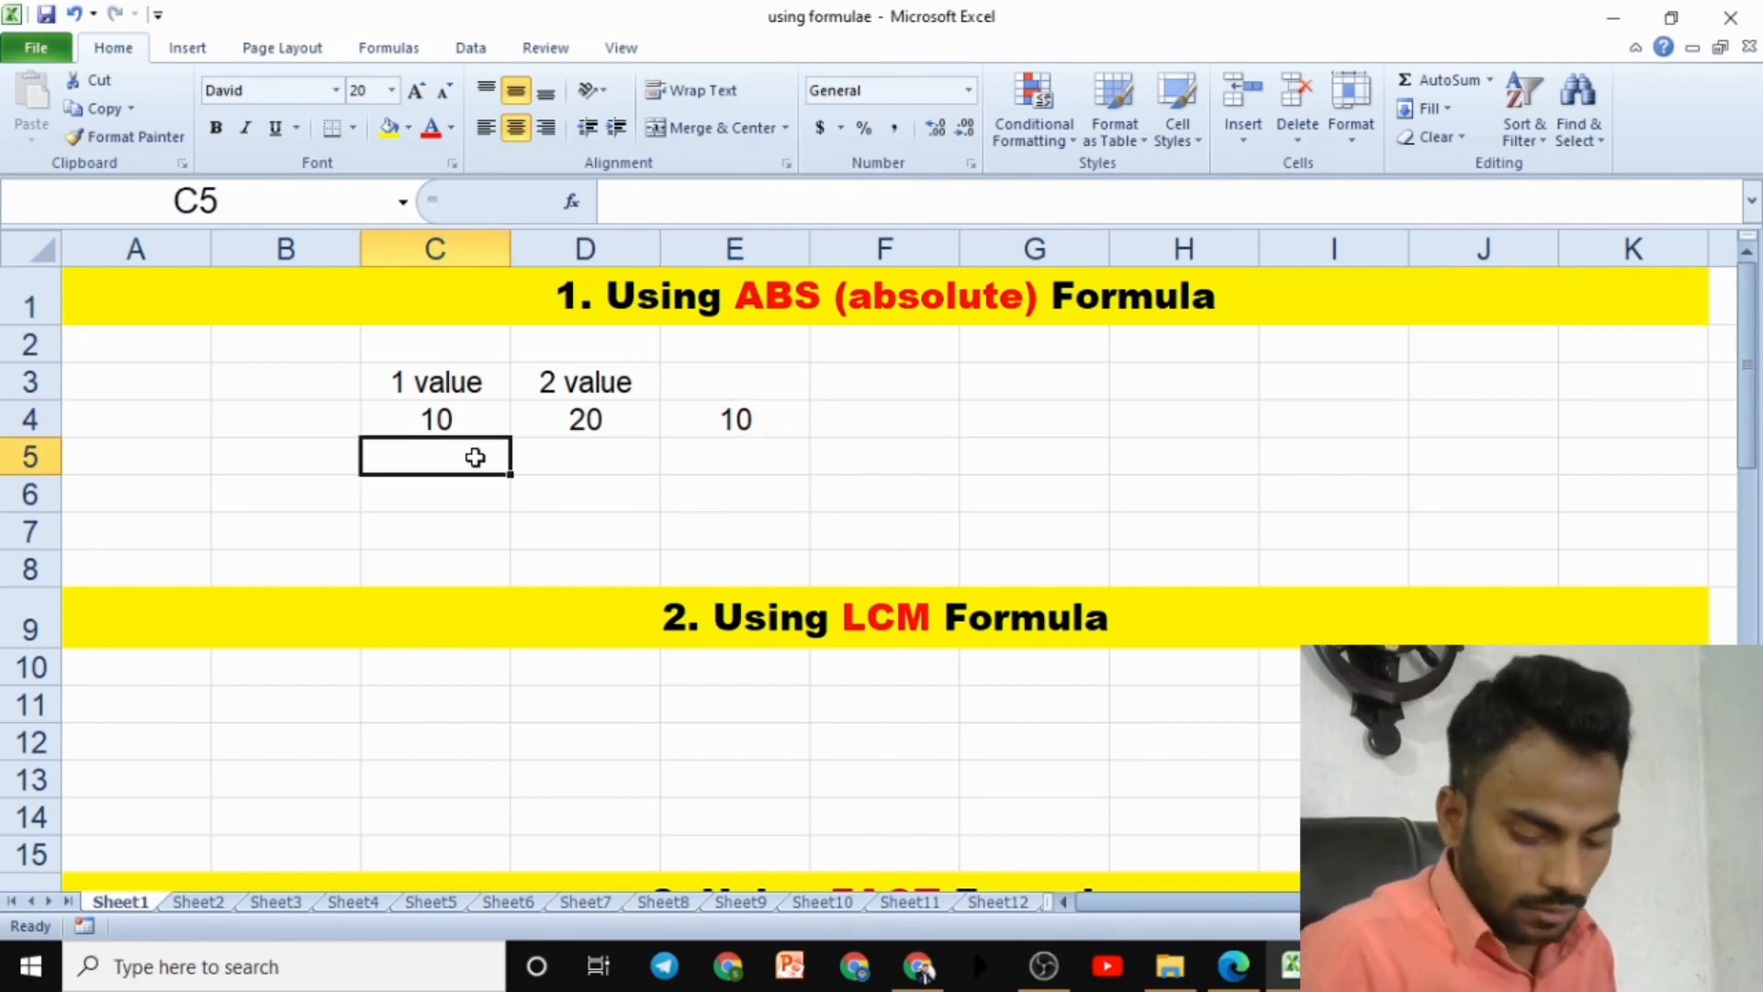
type("5000")
key("Tab")
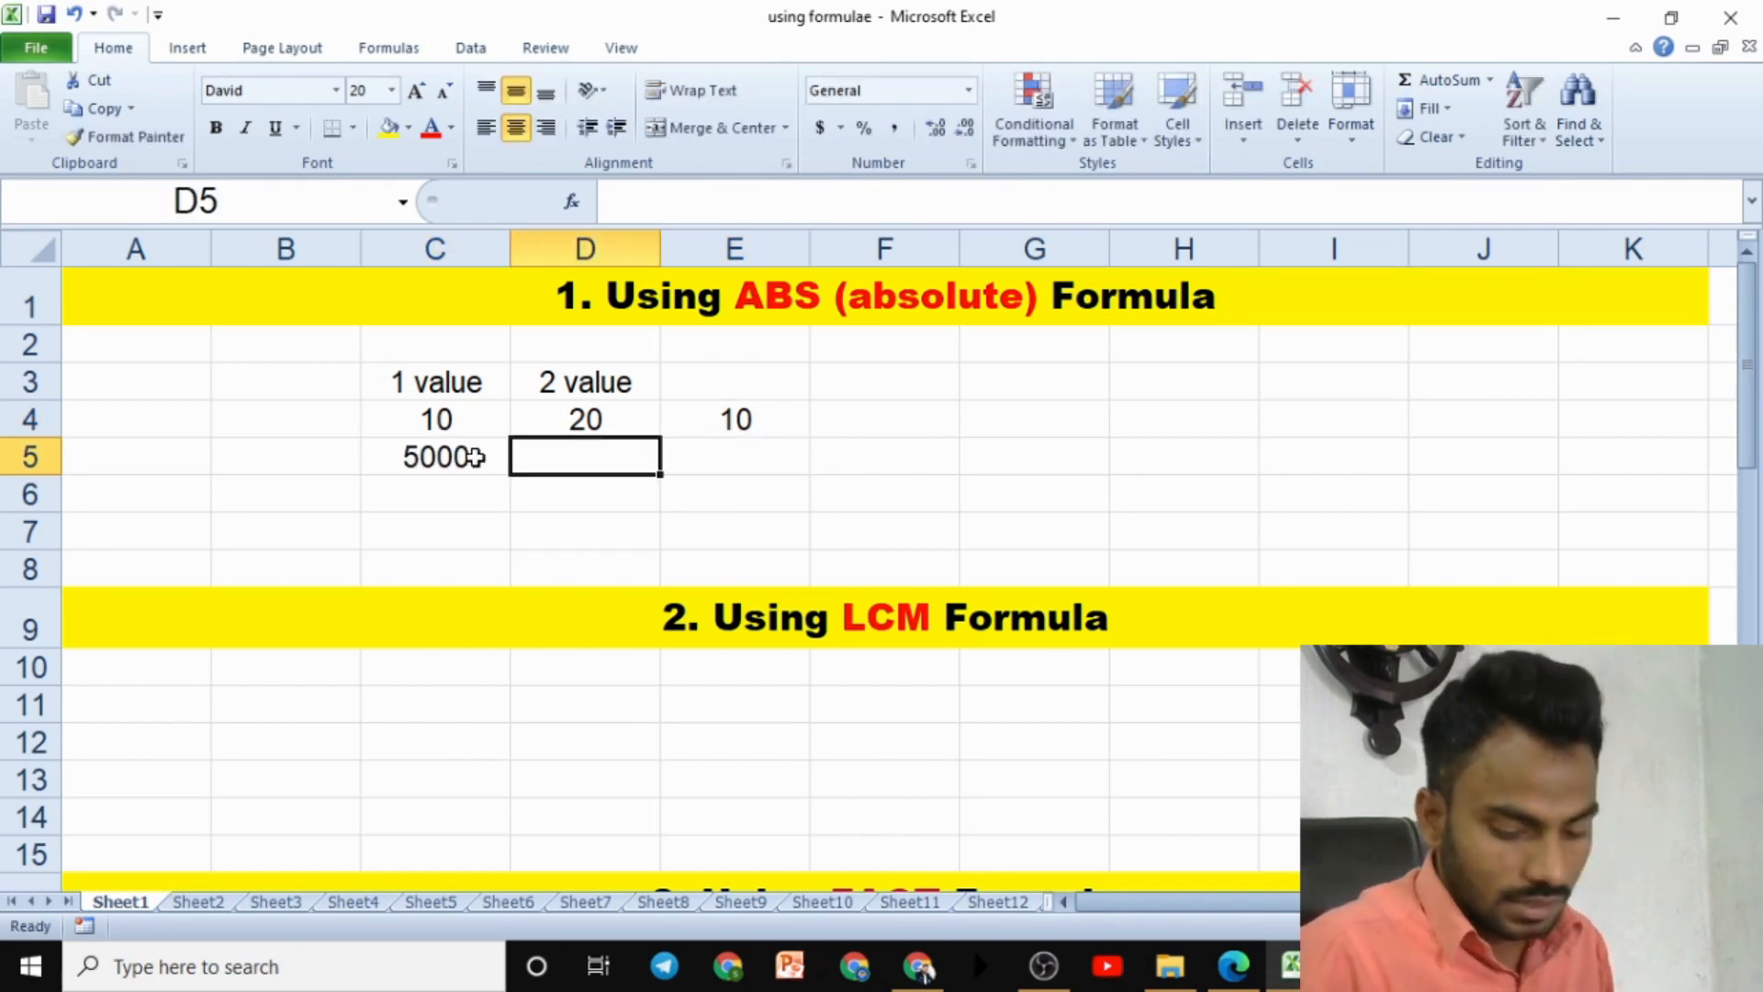
type("10000")
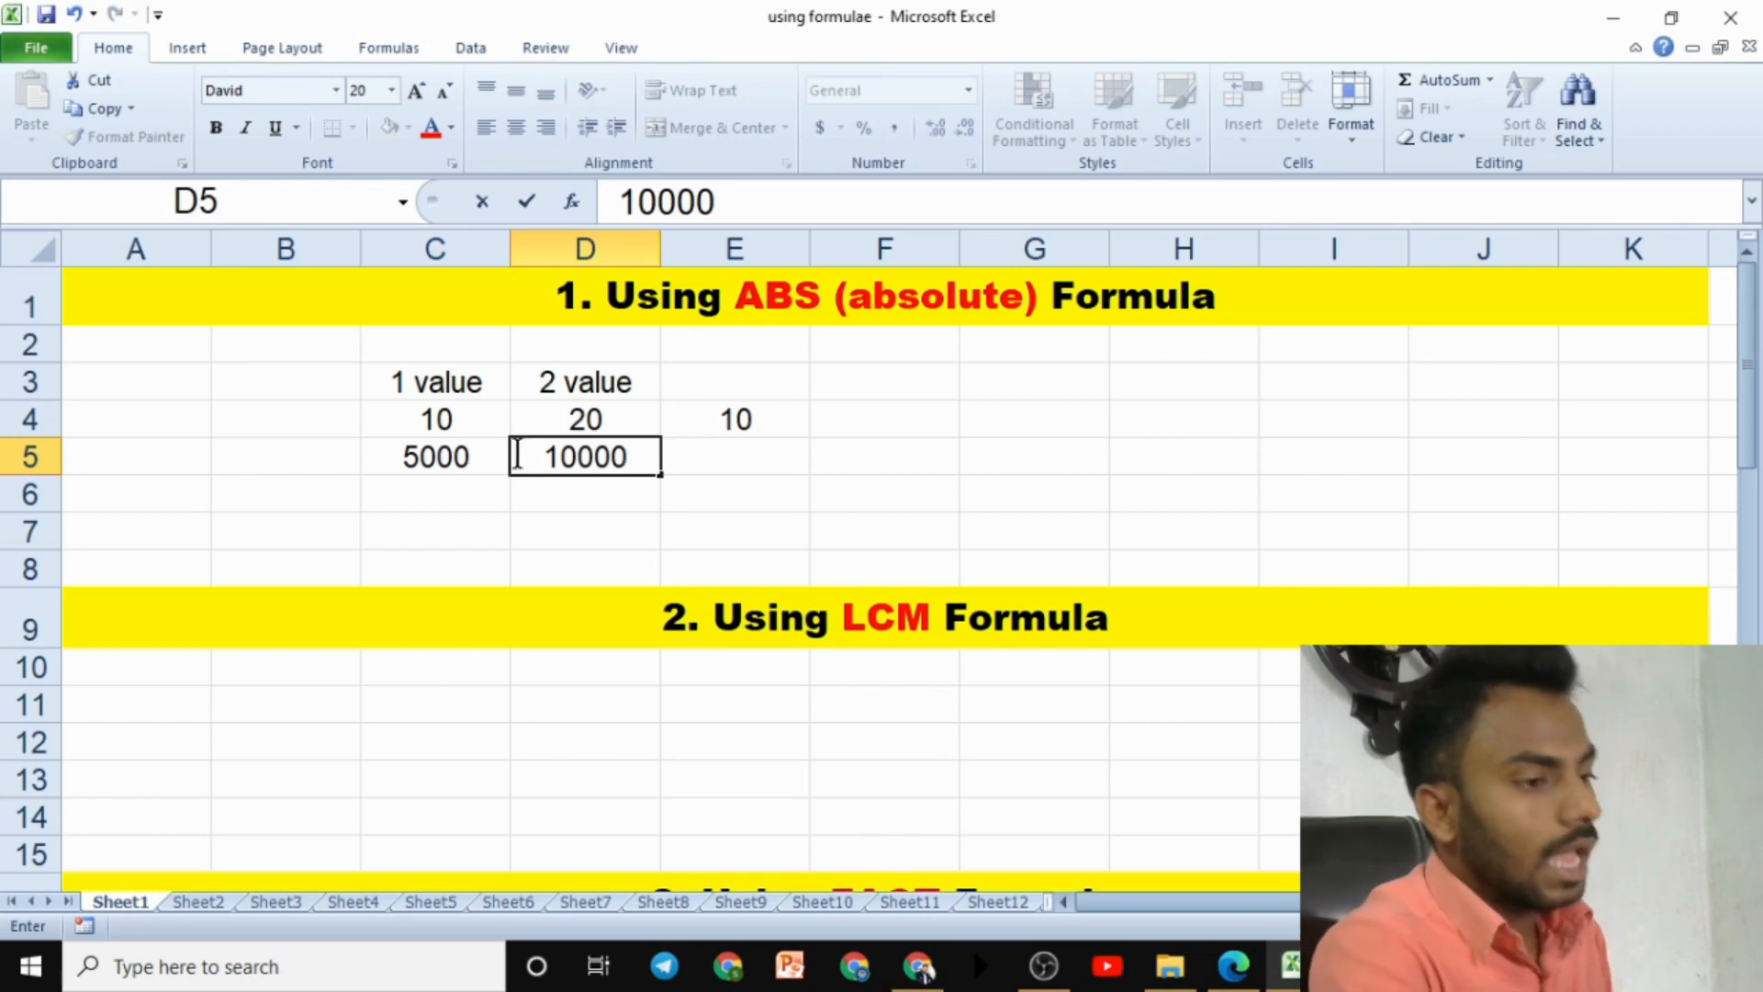
Calculate the absolute difference of the second pair in E5 with the formula =ABS(C5-D5)
left_click(741, 459)
type("=abd")
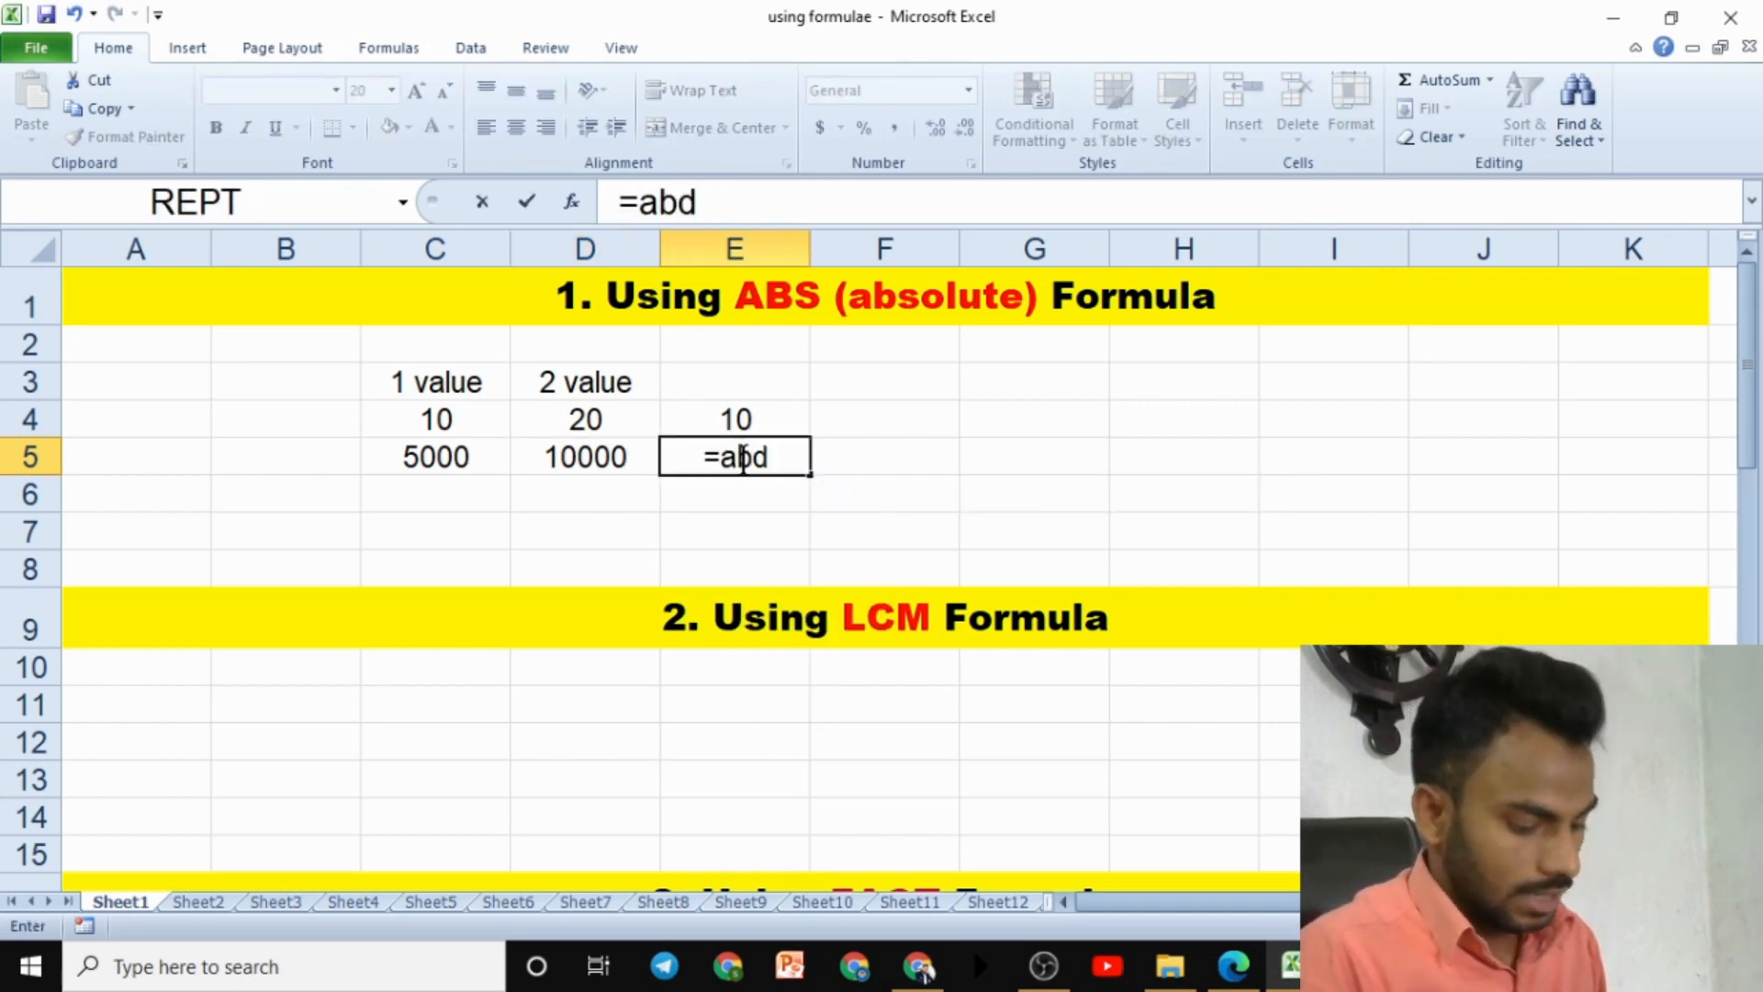
key("BackSpace")
type("s")
key("Tab")
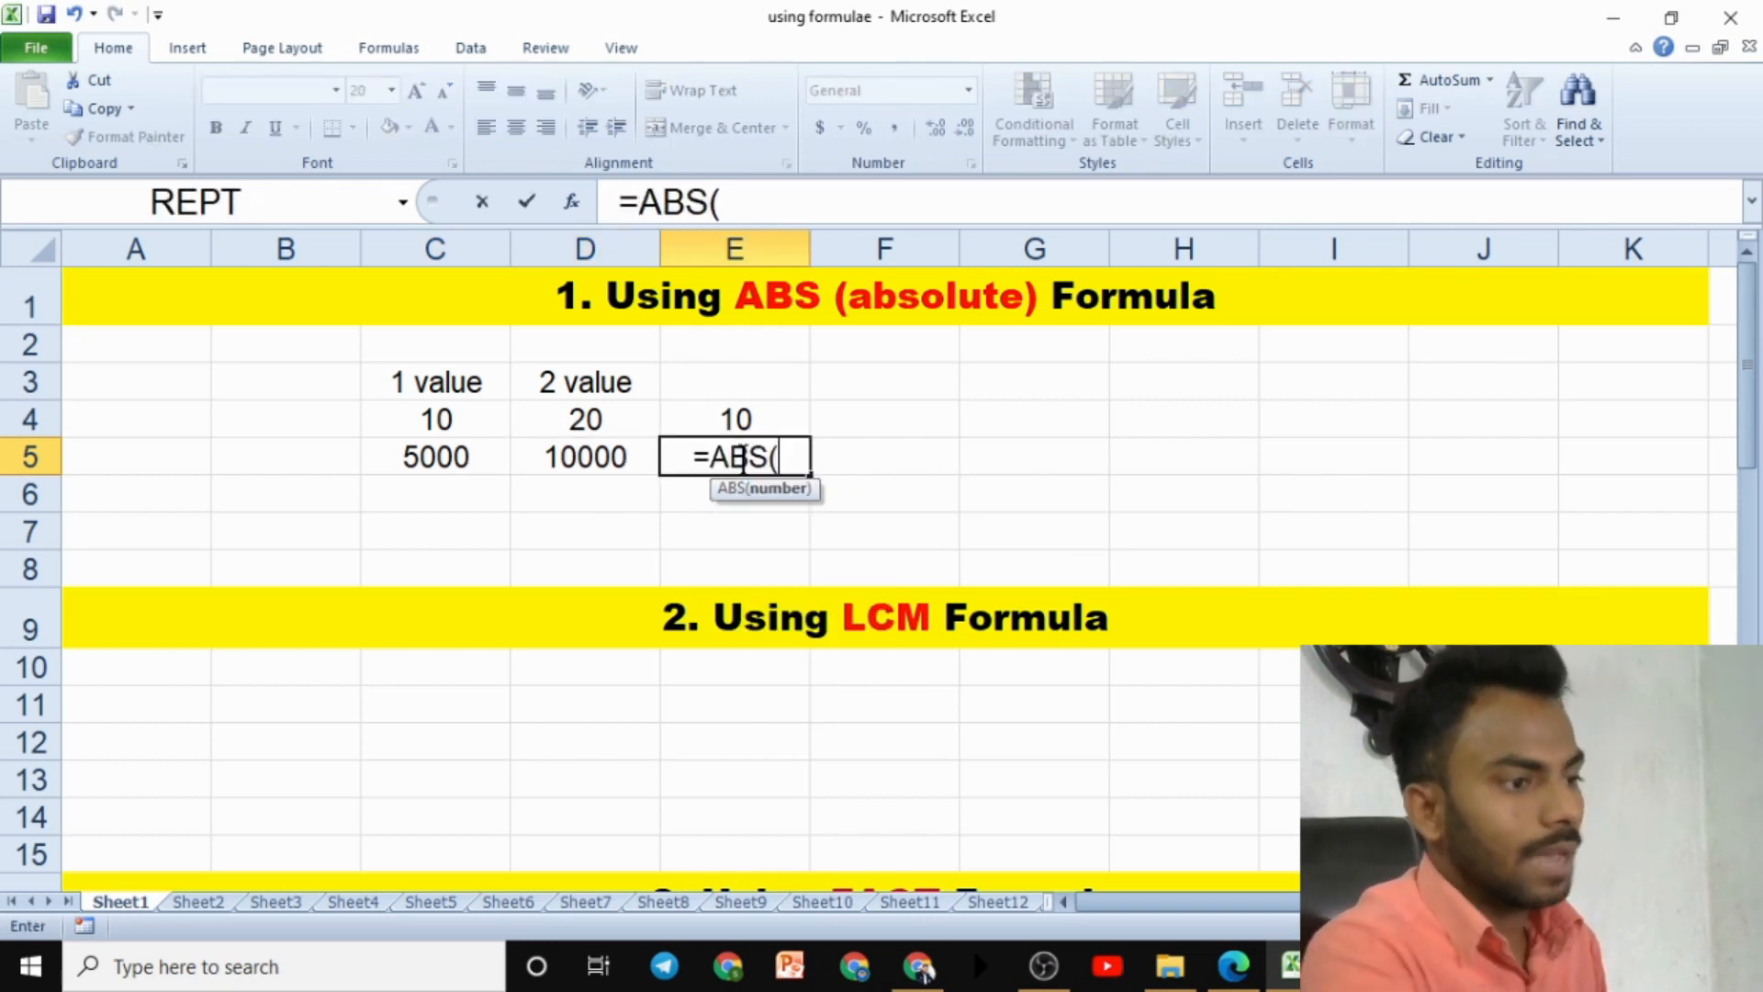
left_click(468, 455)
type("-")
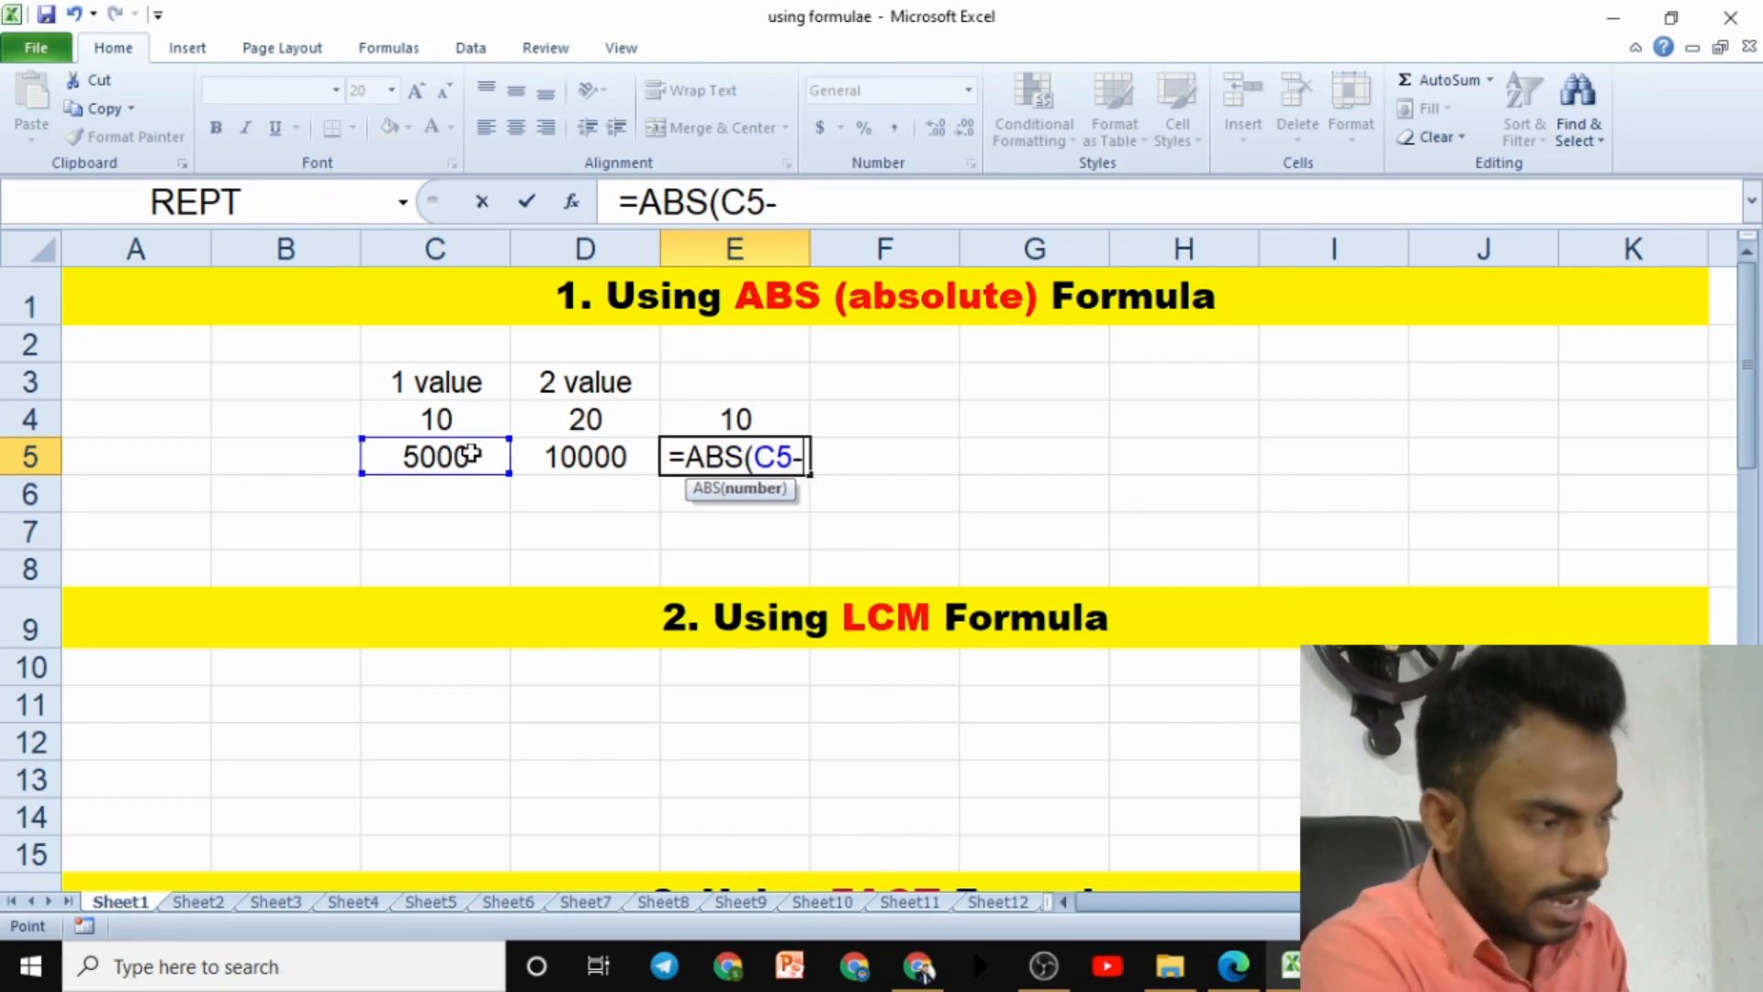
left_click(555, 471)
type(")")
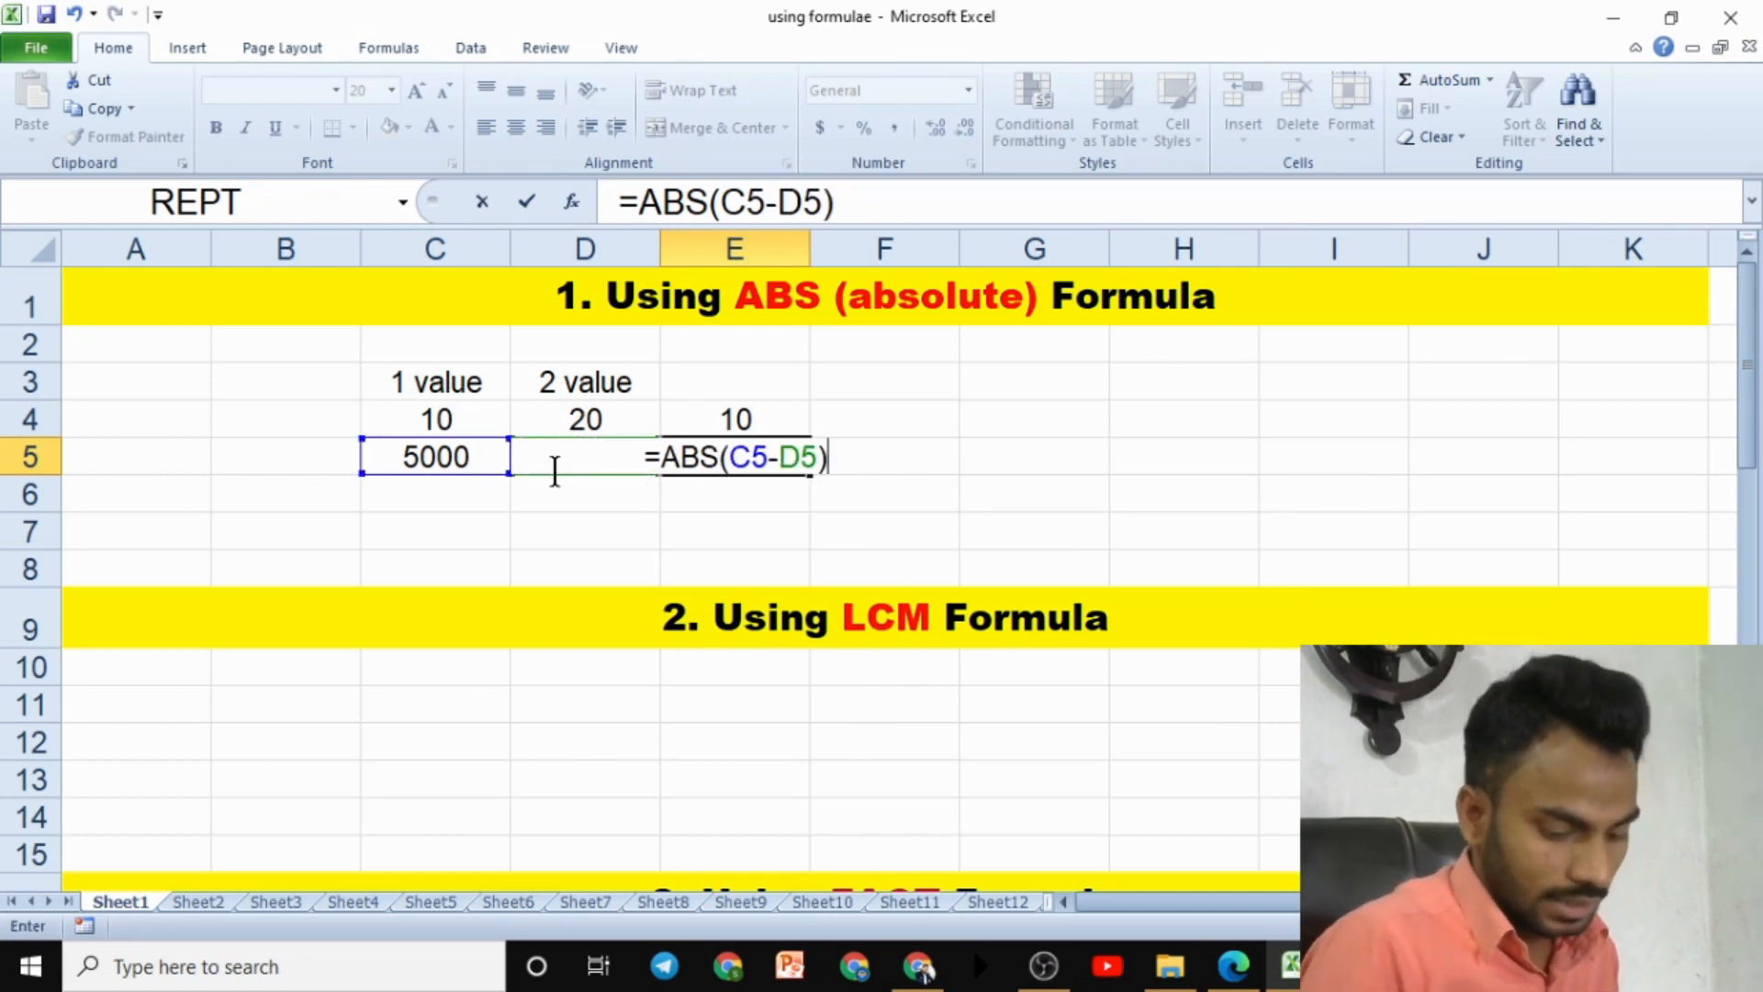
key("Return")
left_click(698, 457)
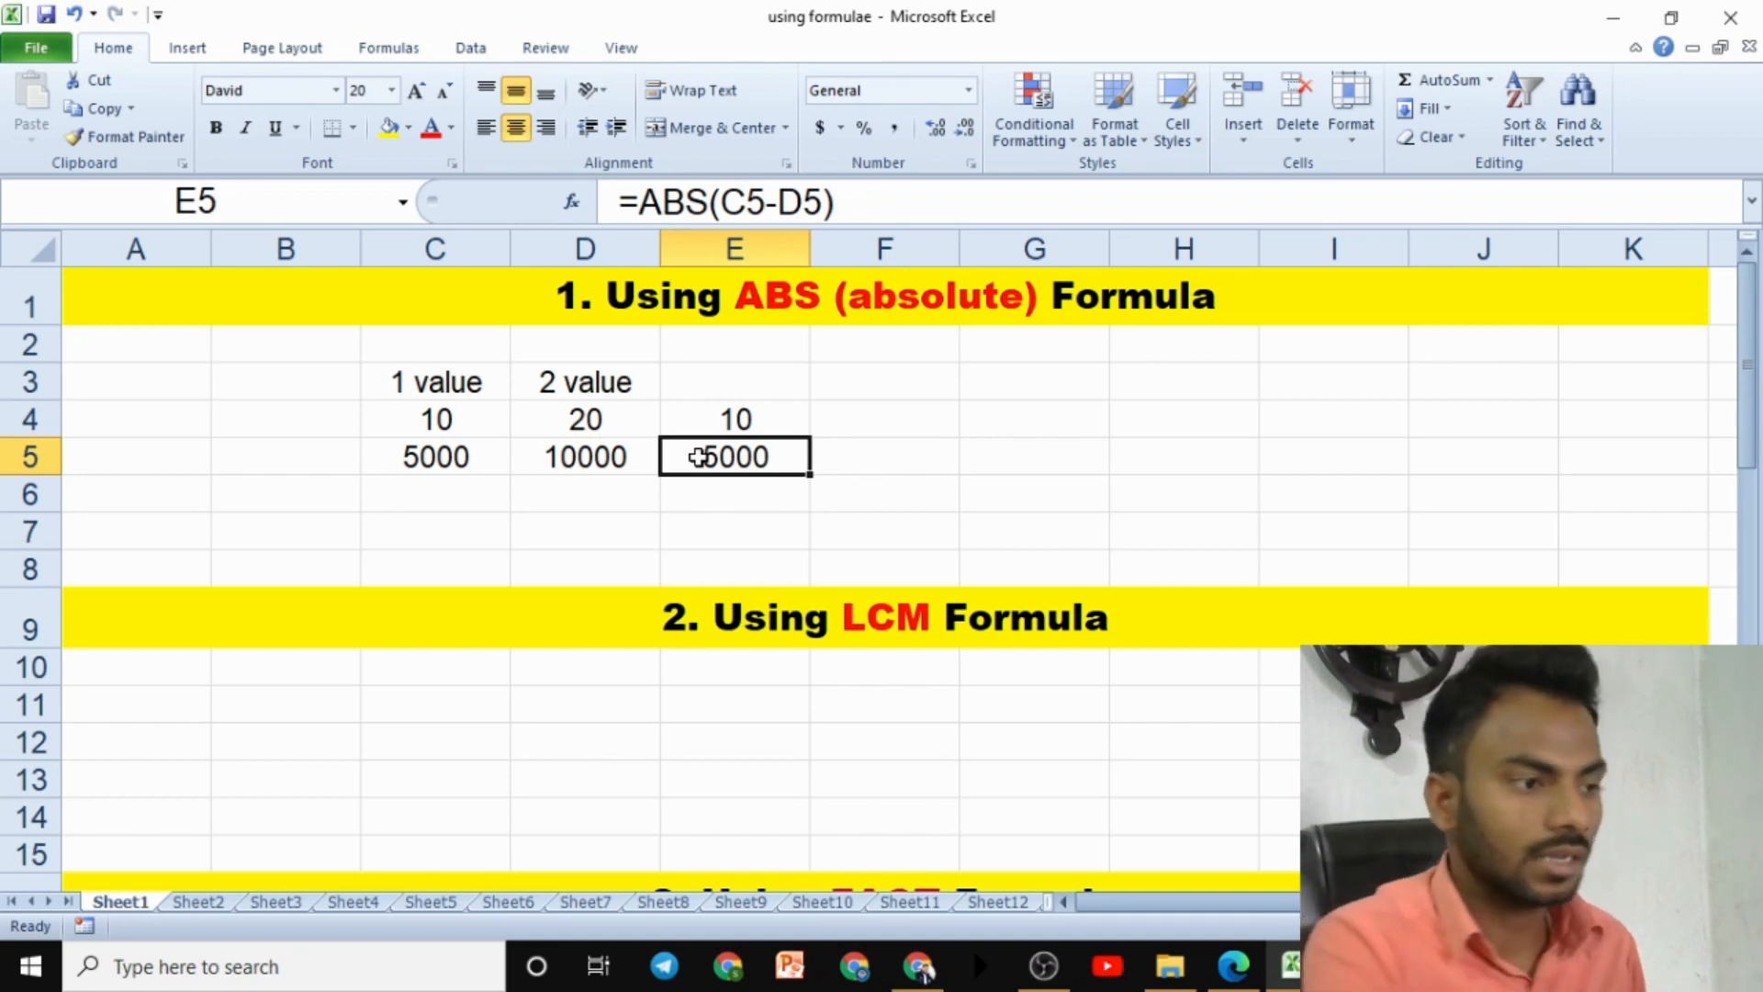
Remove the ABS function from the formula in E5, leaving the plain subtraction =(C5-D5)
double_click(701, 456)
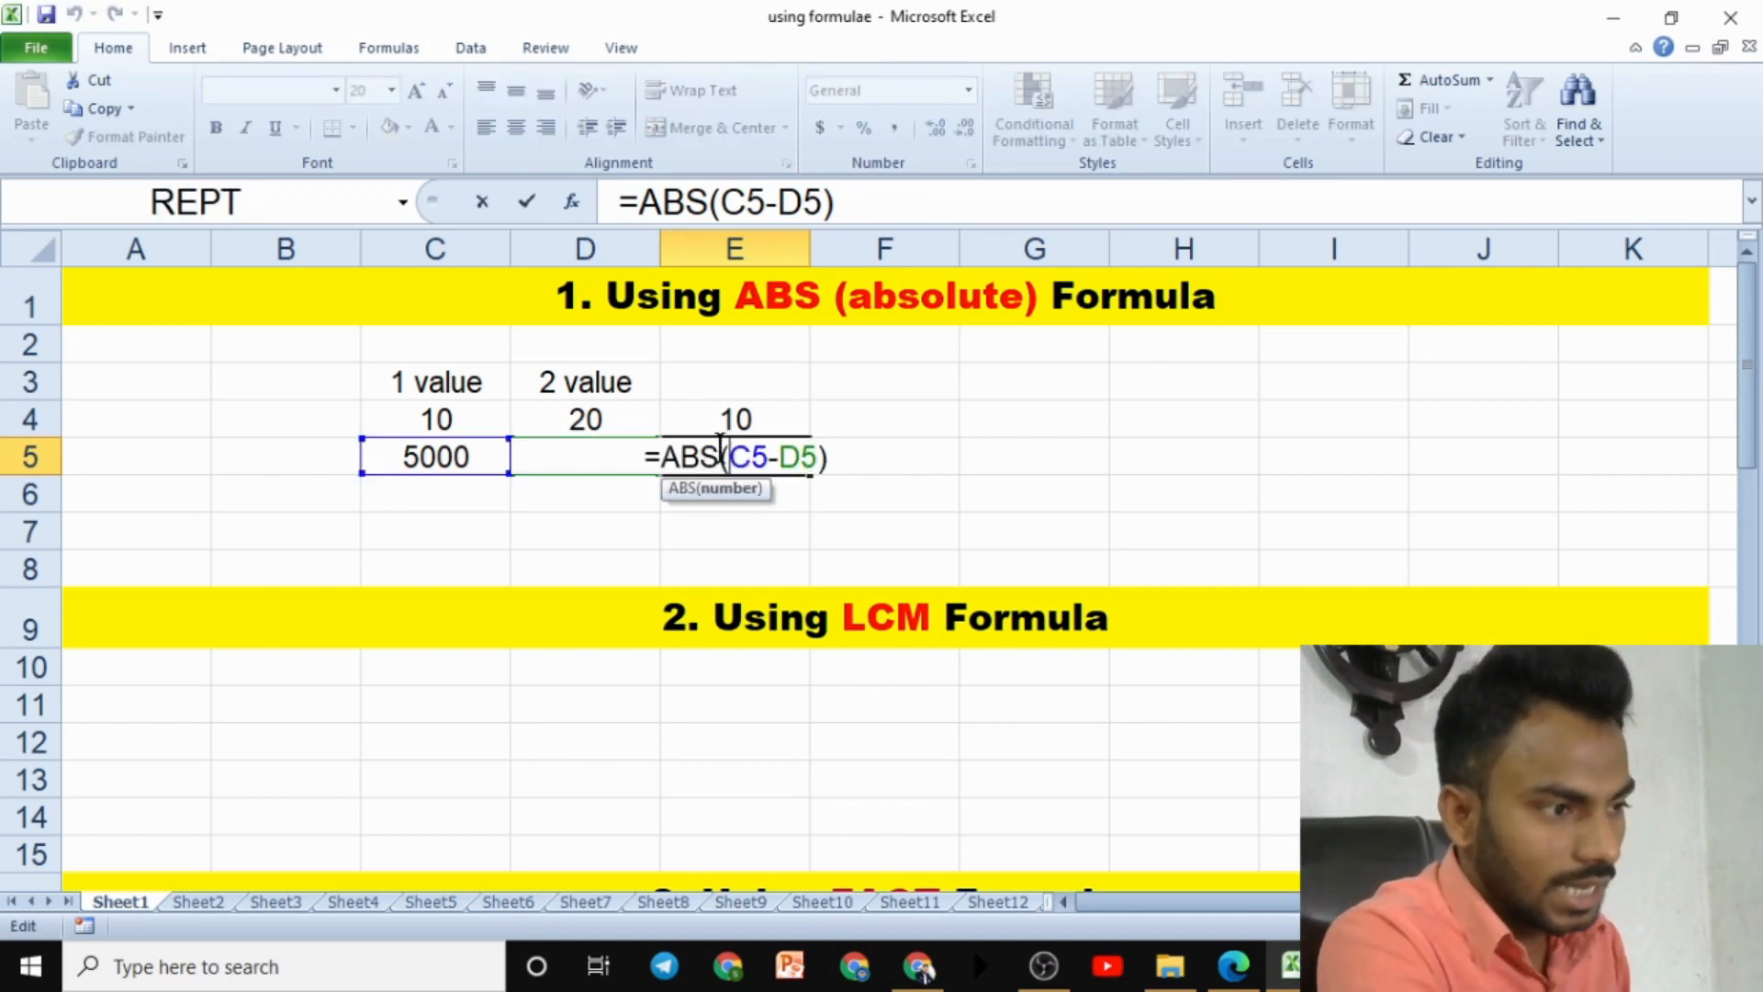
key("BackSpace")
key("BackSpace")
key("BackSpace")
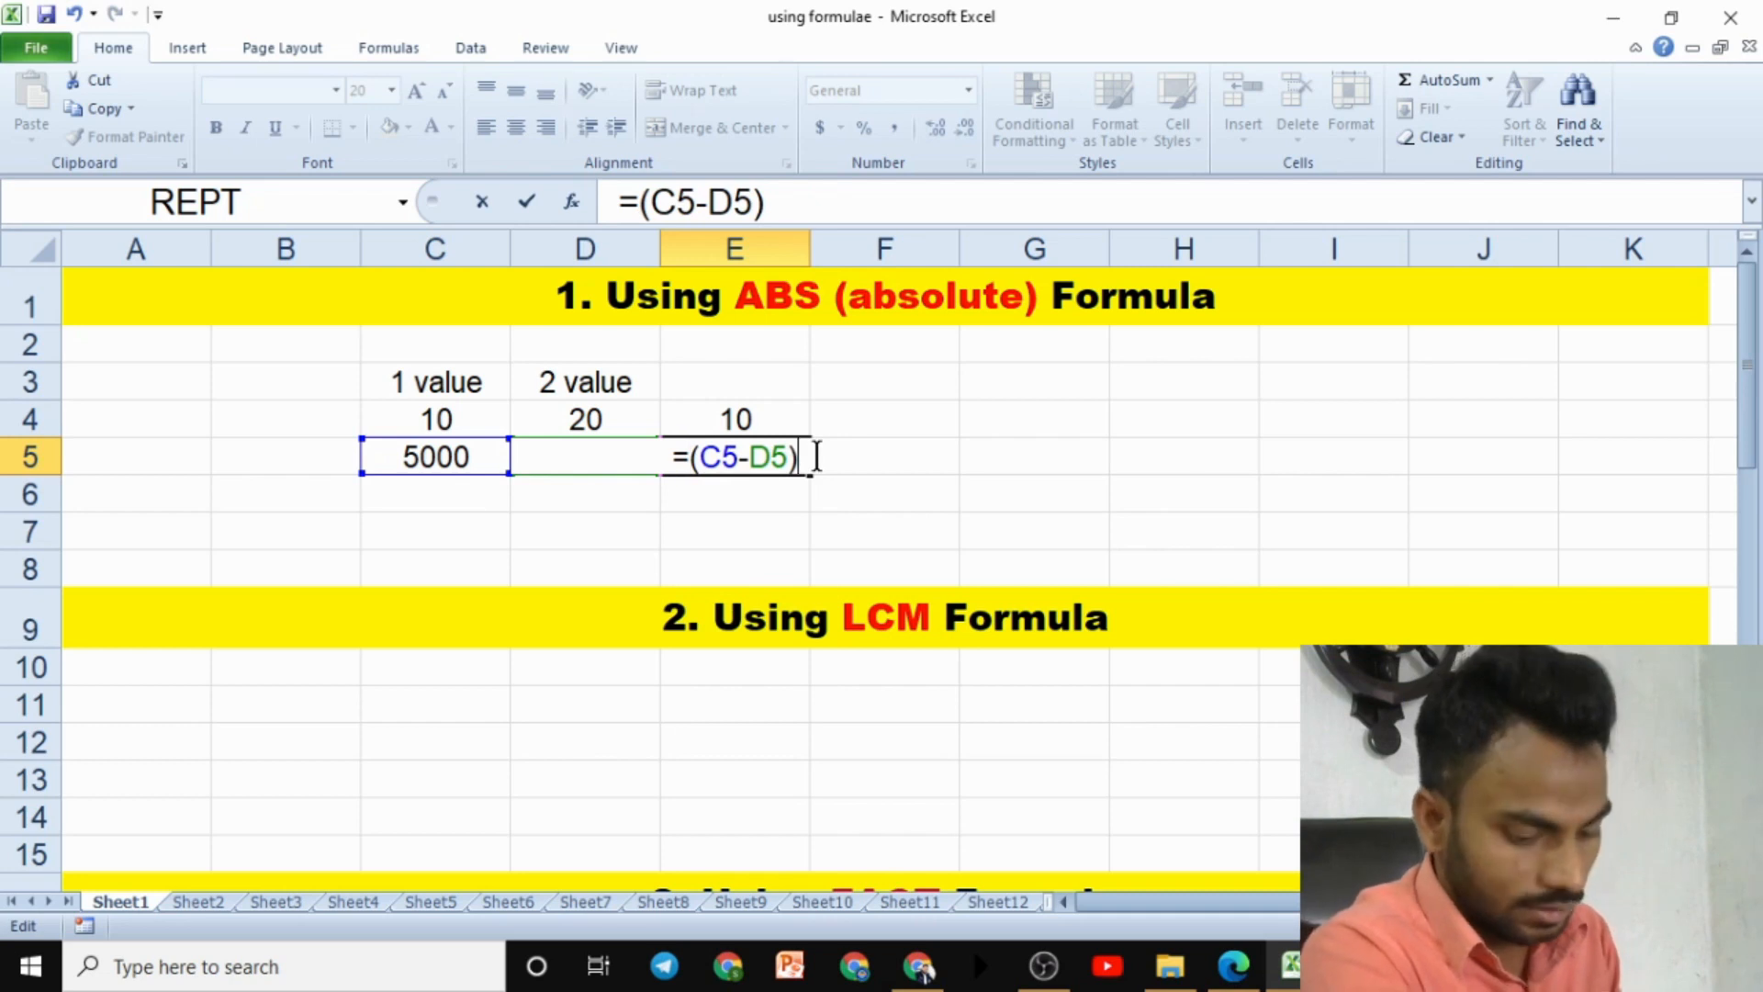
key("Return")
left_click(779, 459)
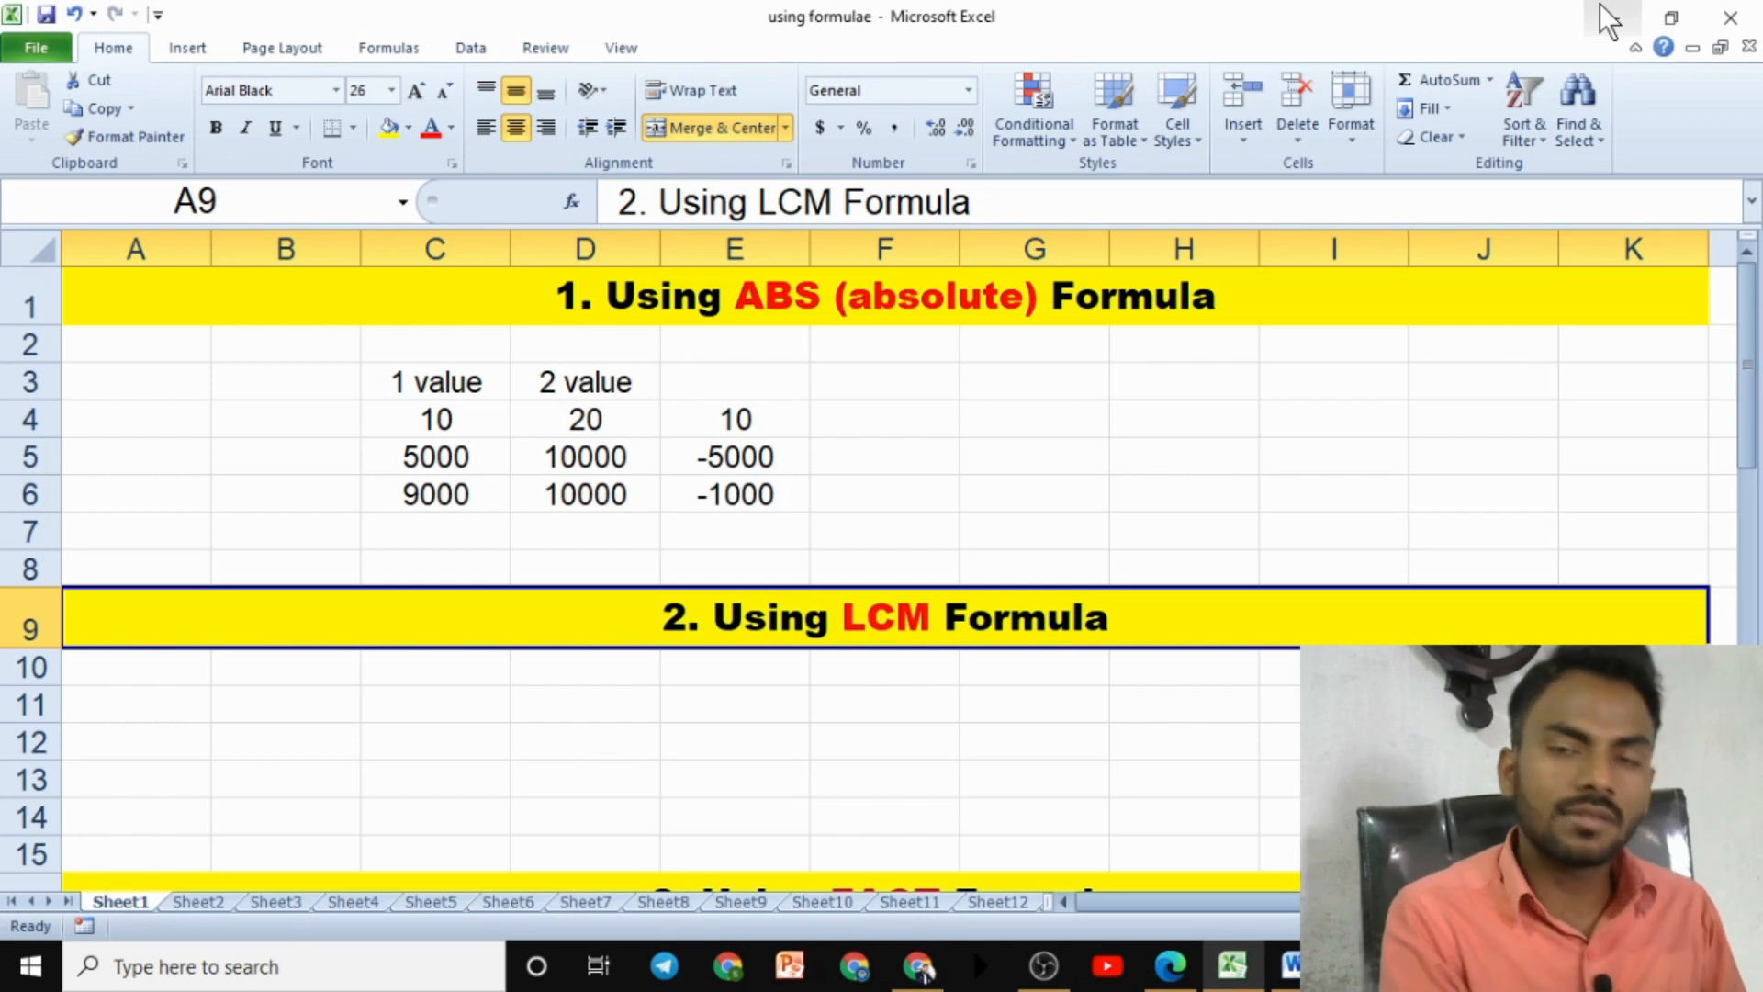
Enter the sample numbers 20, 30 and 40 in C11, D11 and E11 of the LCM section
left_click(444, 686)
type("20")
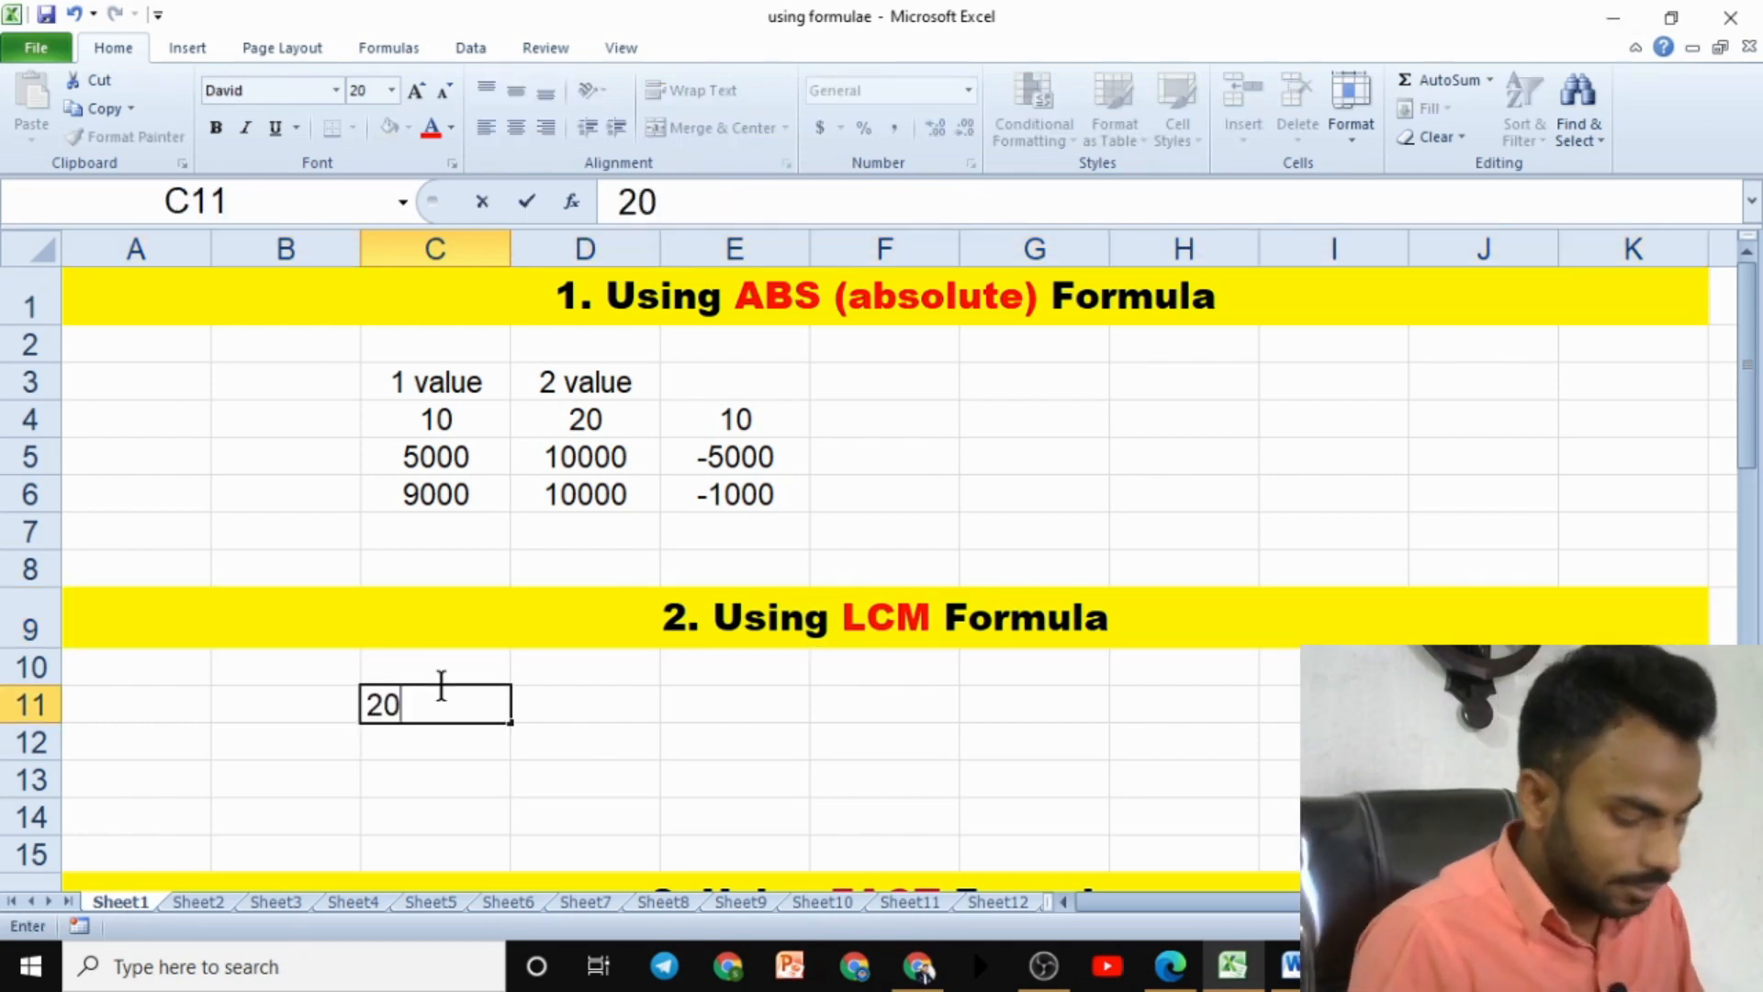
key("Tab")
type("30")
key("Tab")
type("4")
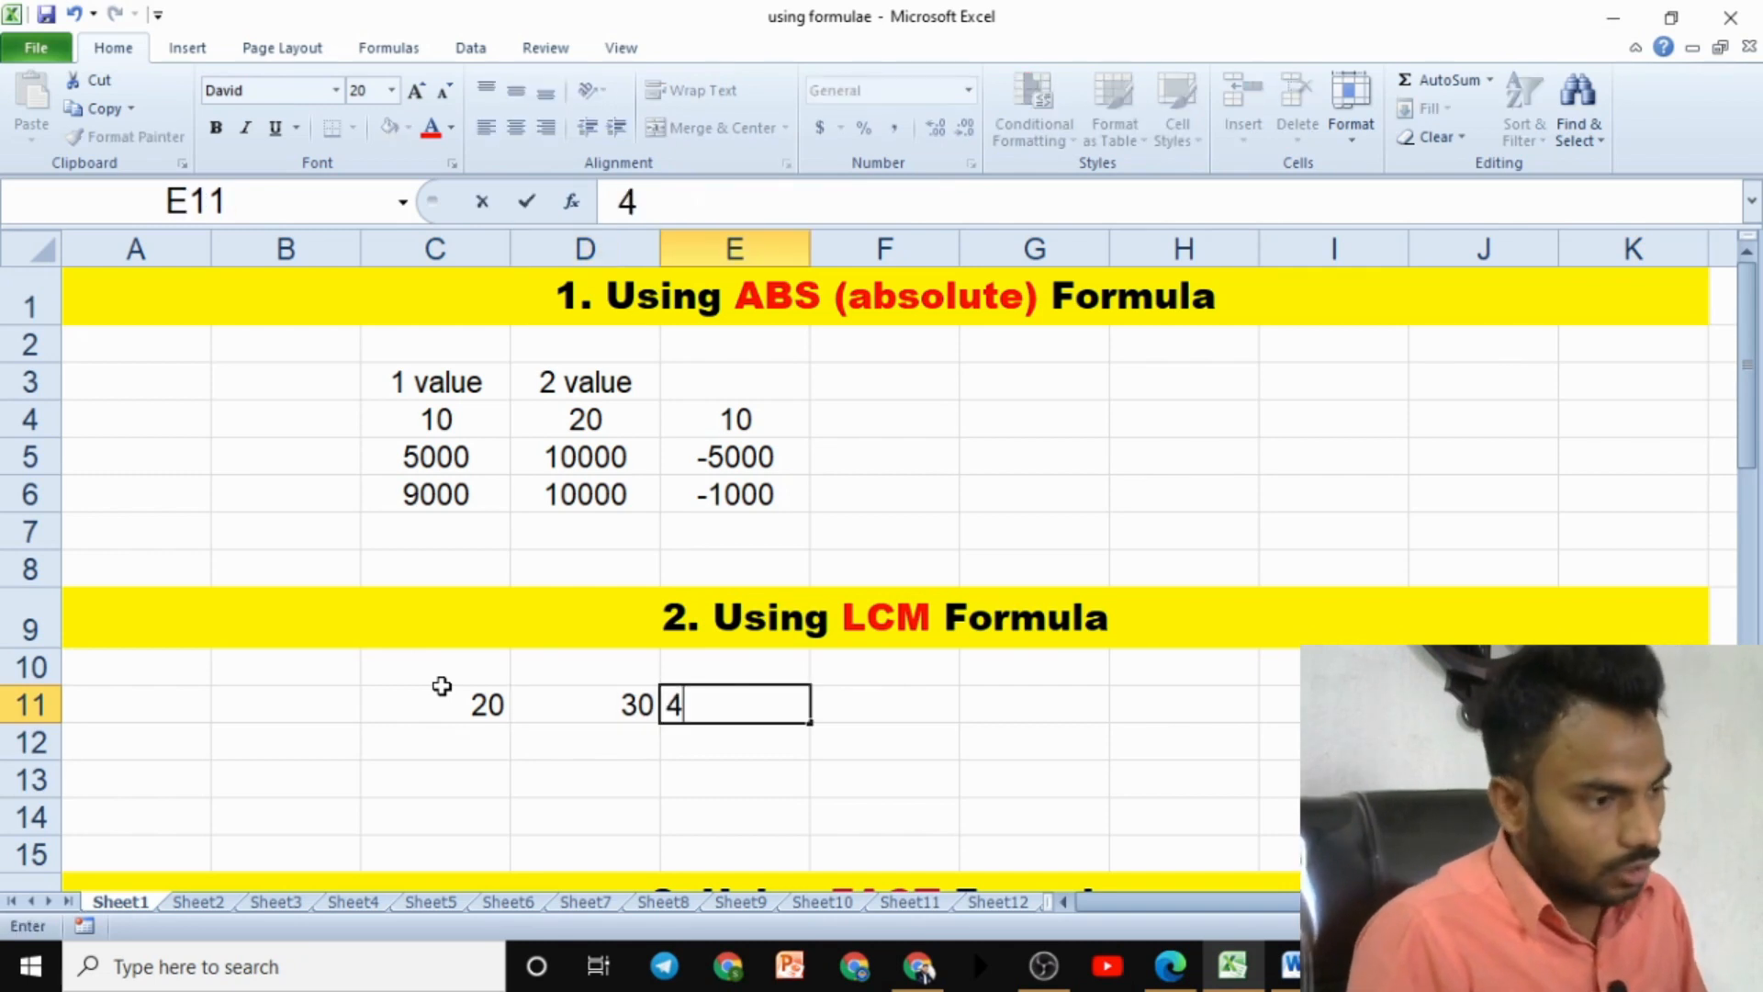
key("Tab")
key("Left")
key("F2")
type("0")
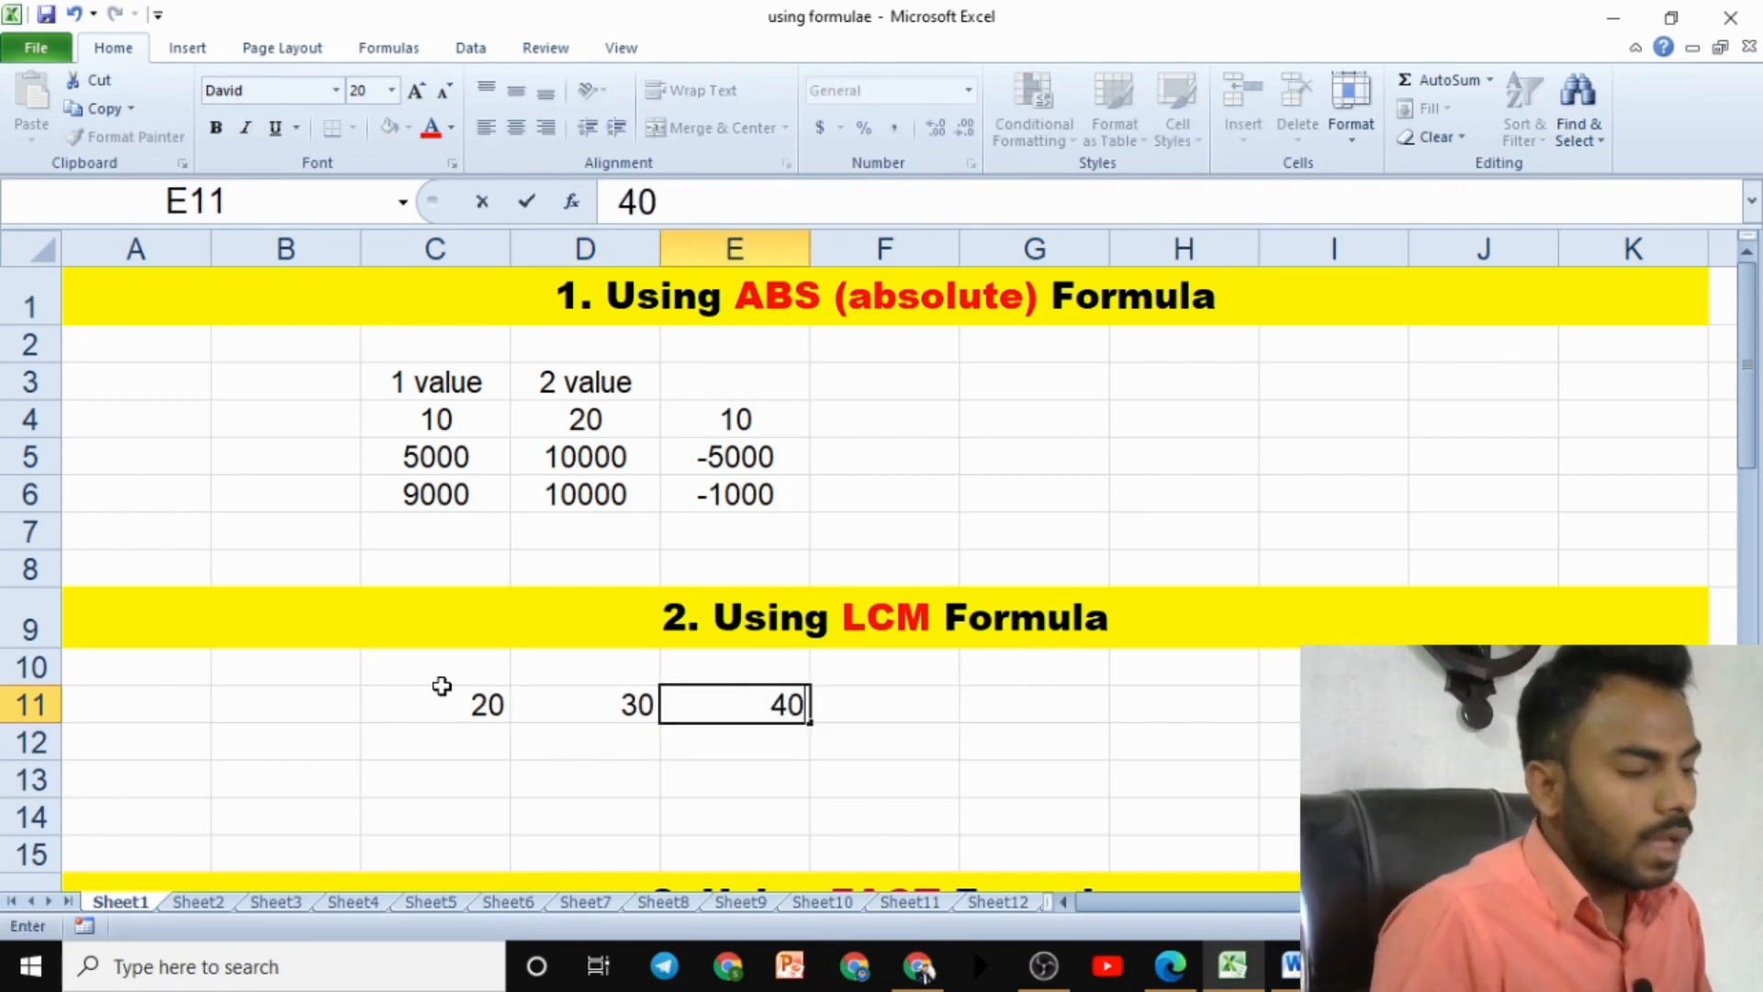
key("Tab")
Start an LCM formula in F11, beside the three sample numbers, up to its opening parenthesis
left_click_drag(470, 702, 754, 704)
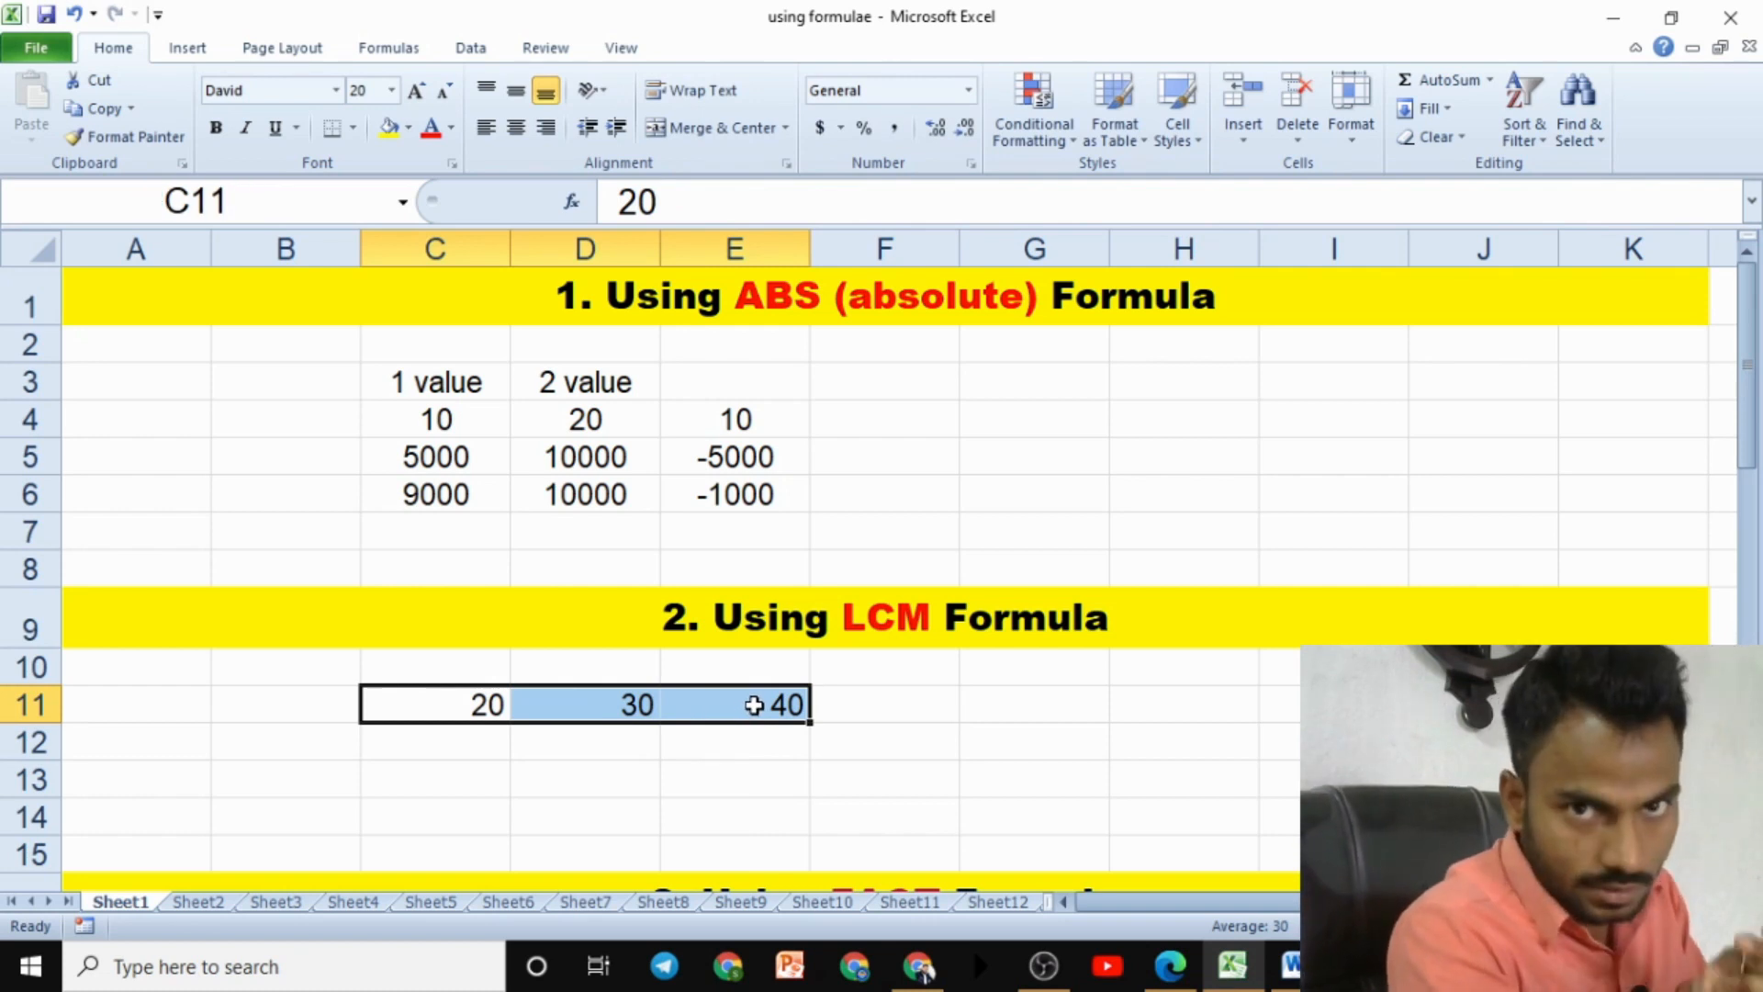
double_click(905, 703)
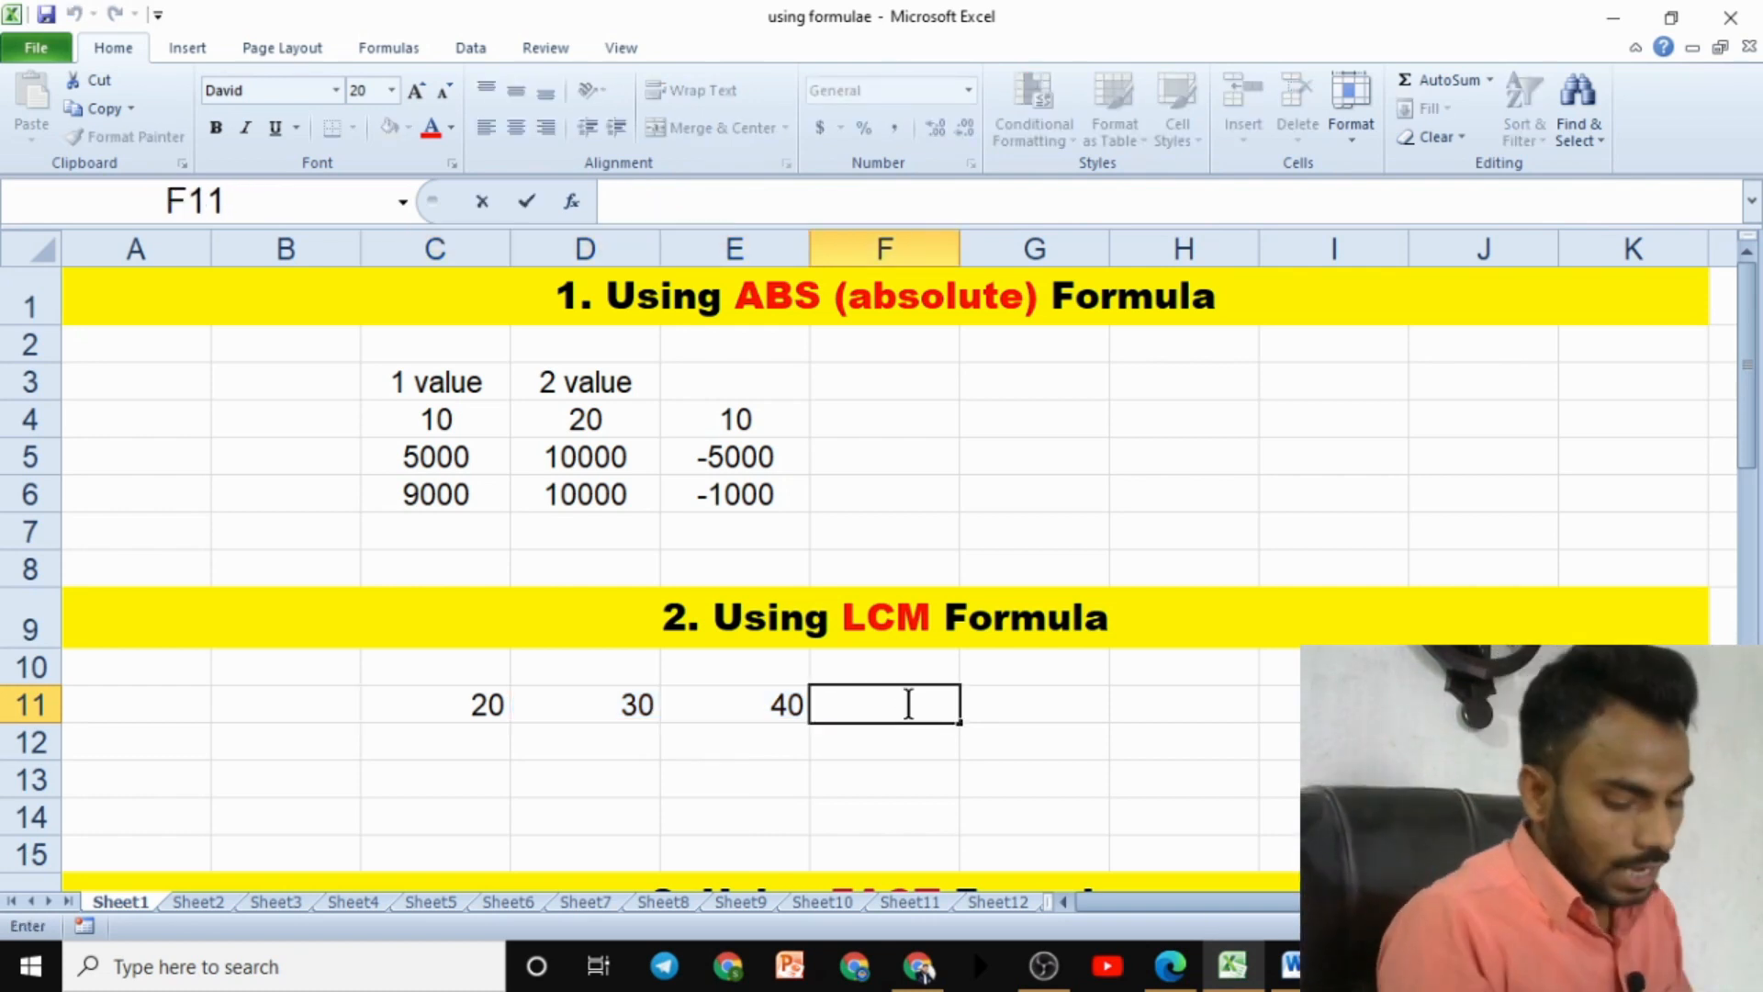
type("=lcm")
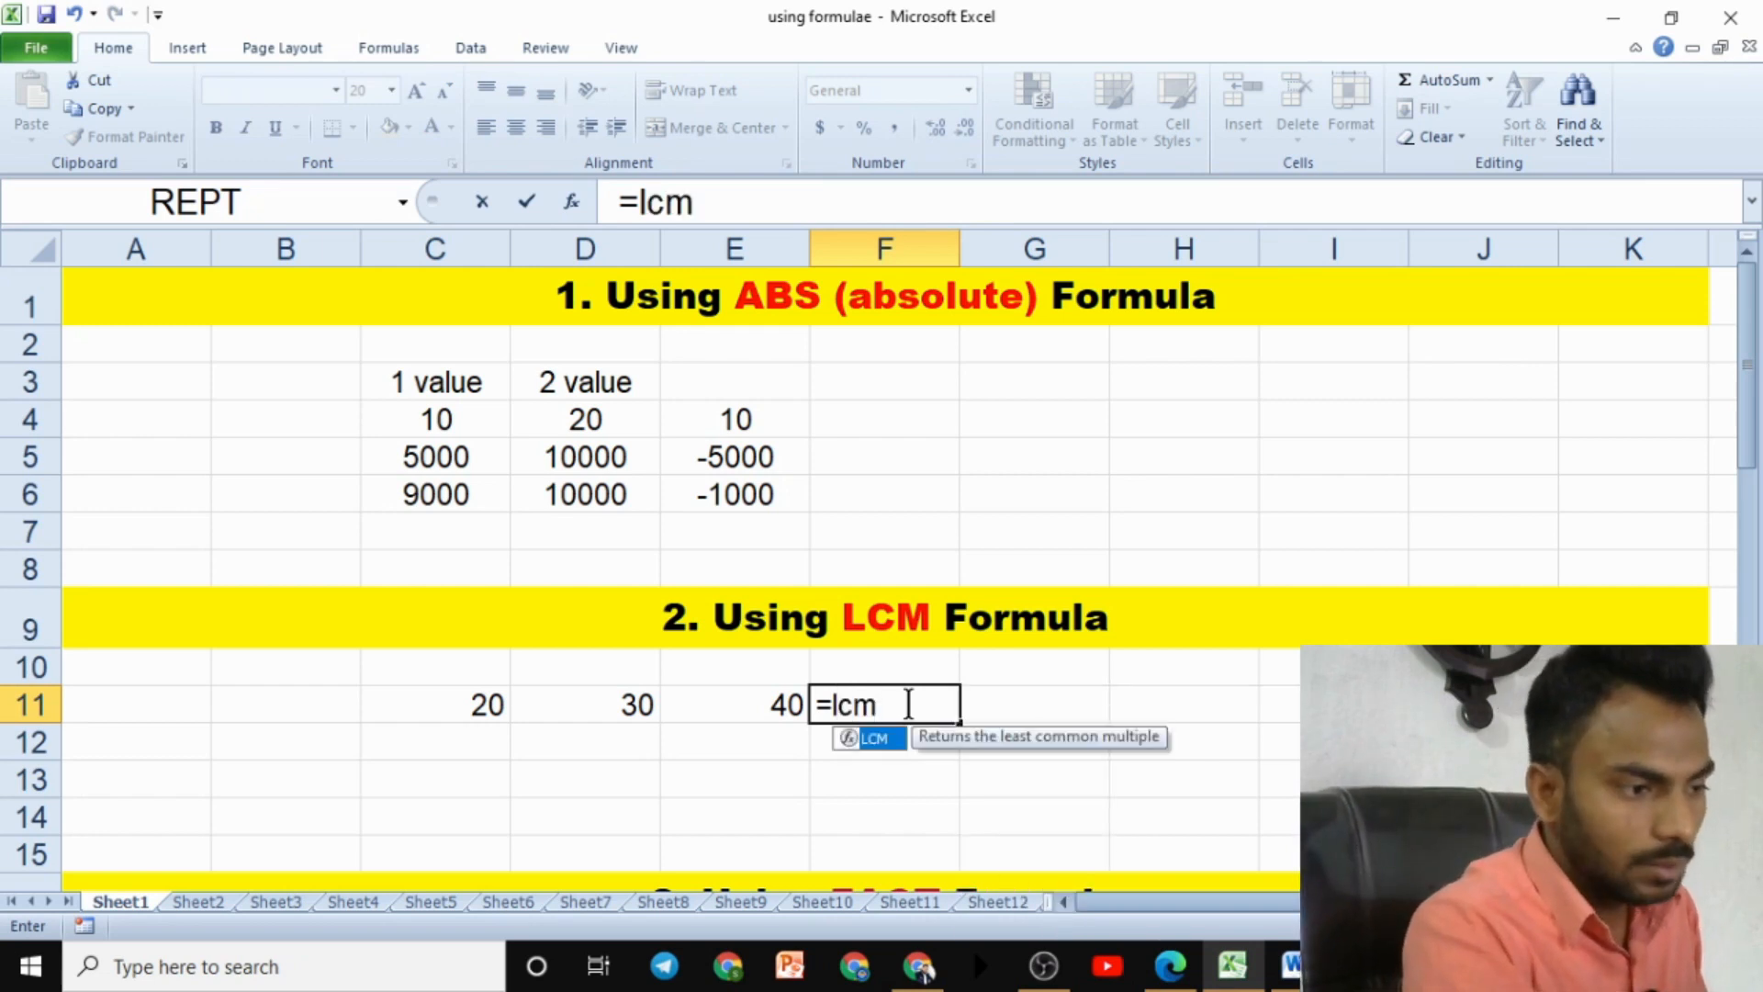
key("Tab")
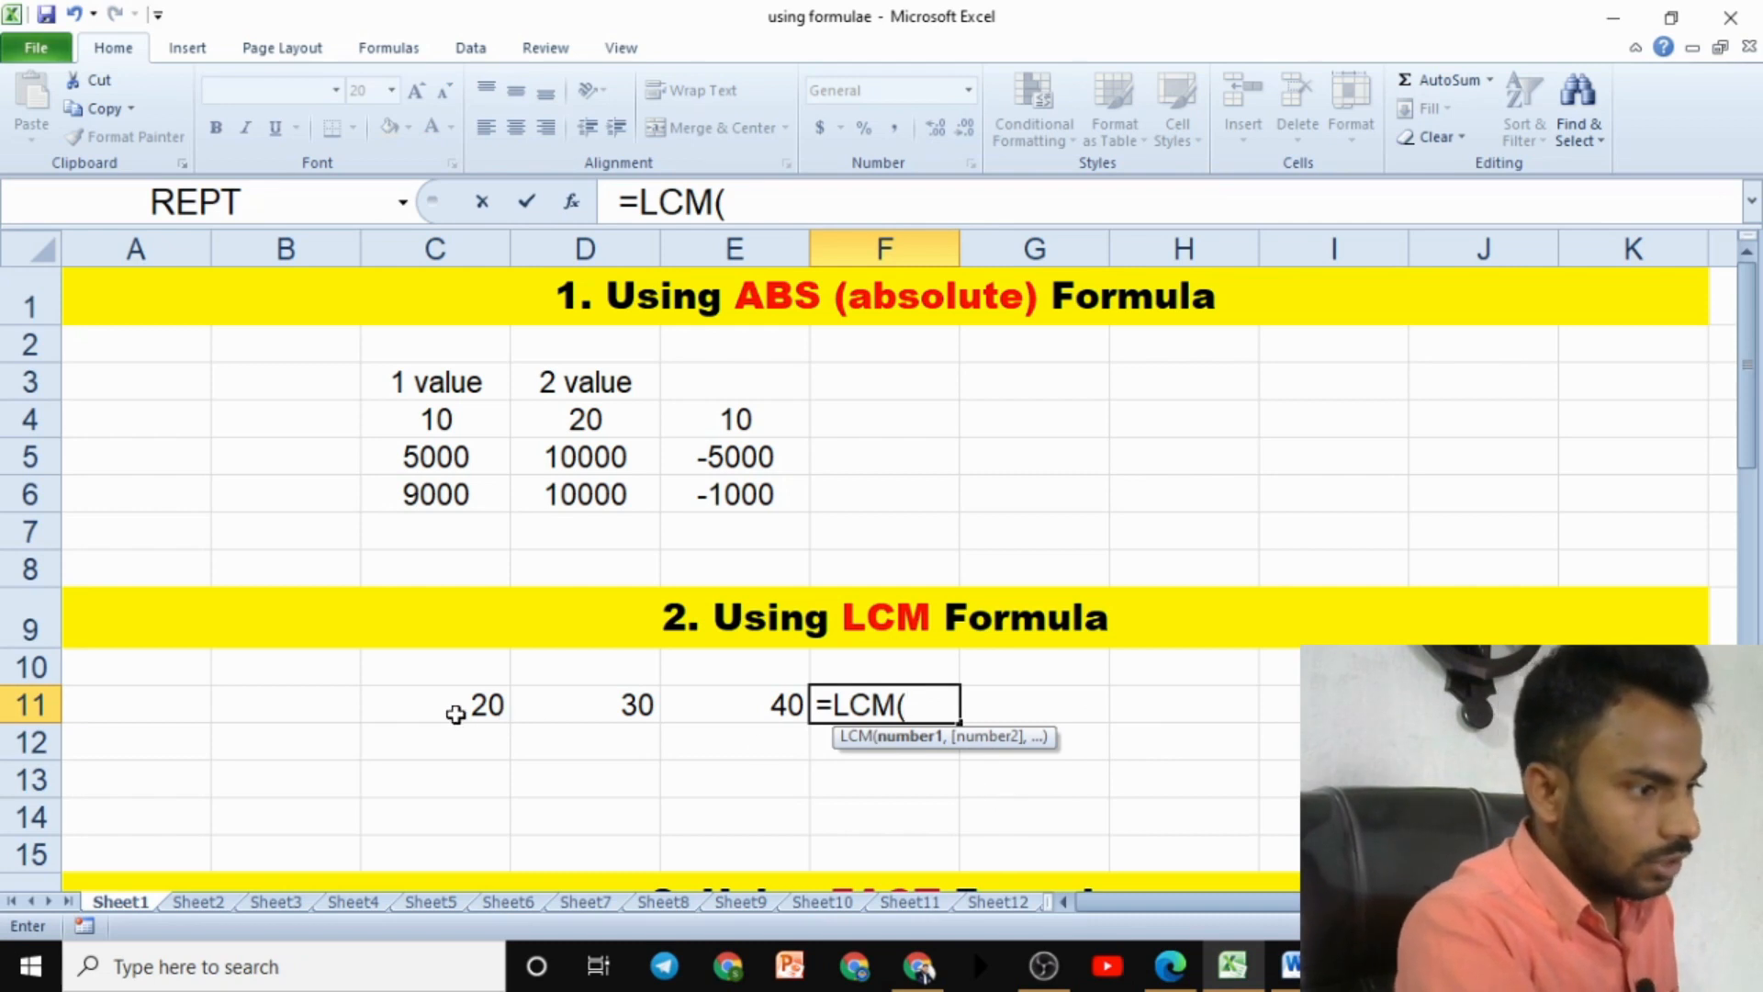
left_click_drag(457, 708, 767, 704)
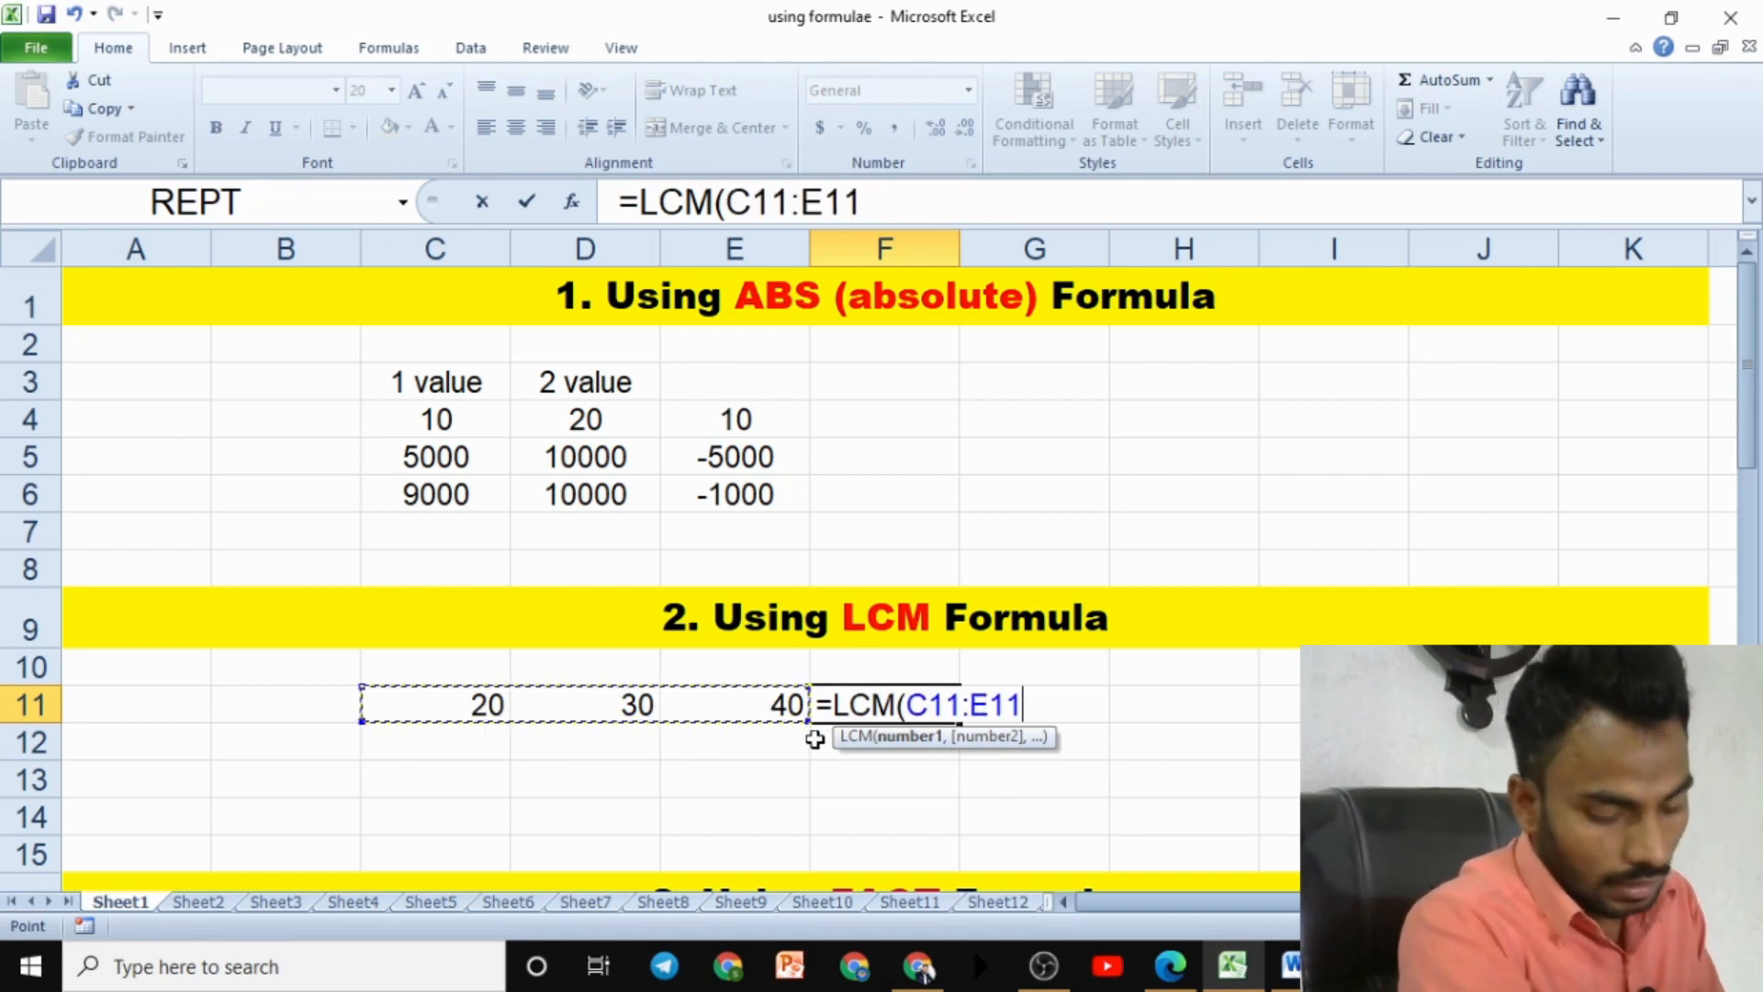
key("BackSpace")
key("BackSpace")
key("BackSpace")
key("BackSpace")
key("BackSpace")
key("BackSpace")
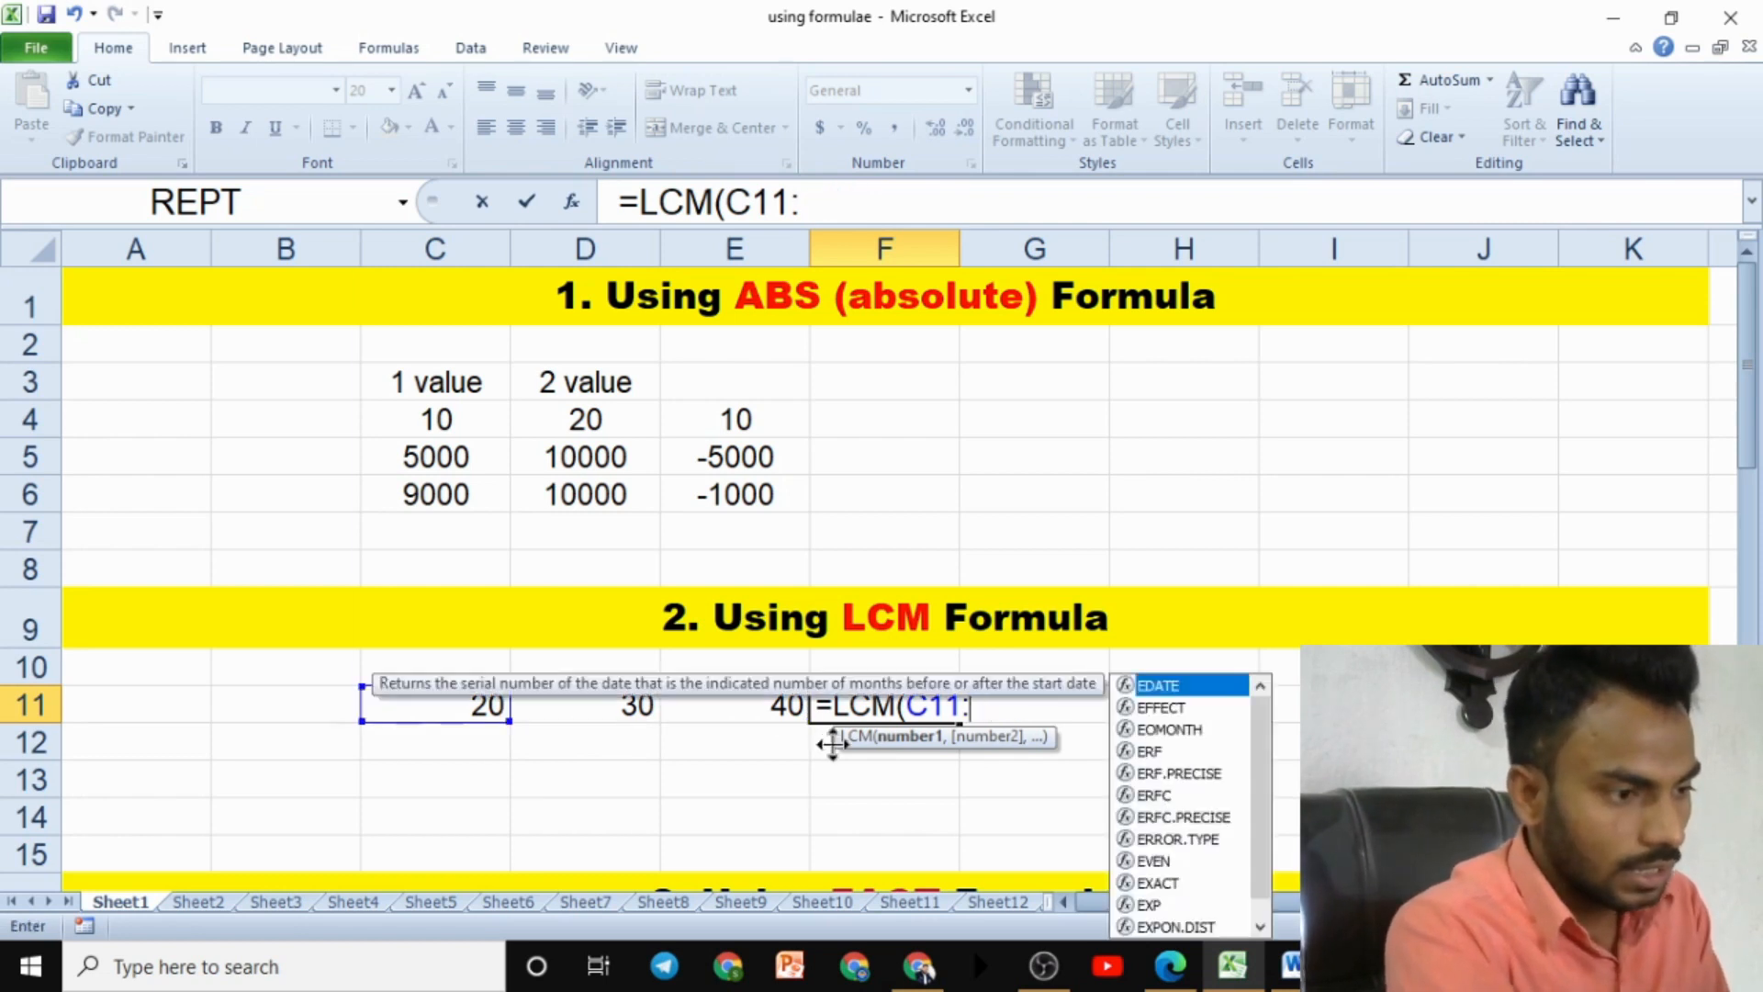
key("BackSpace")
key("BackSpace")
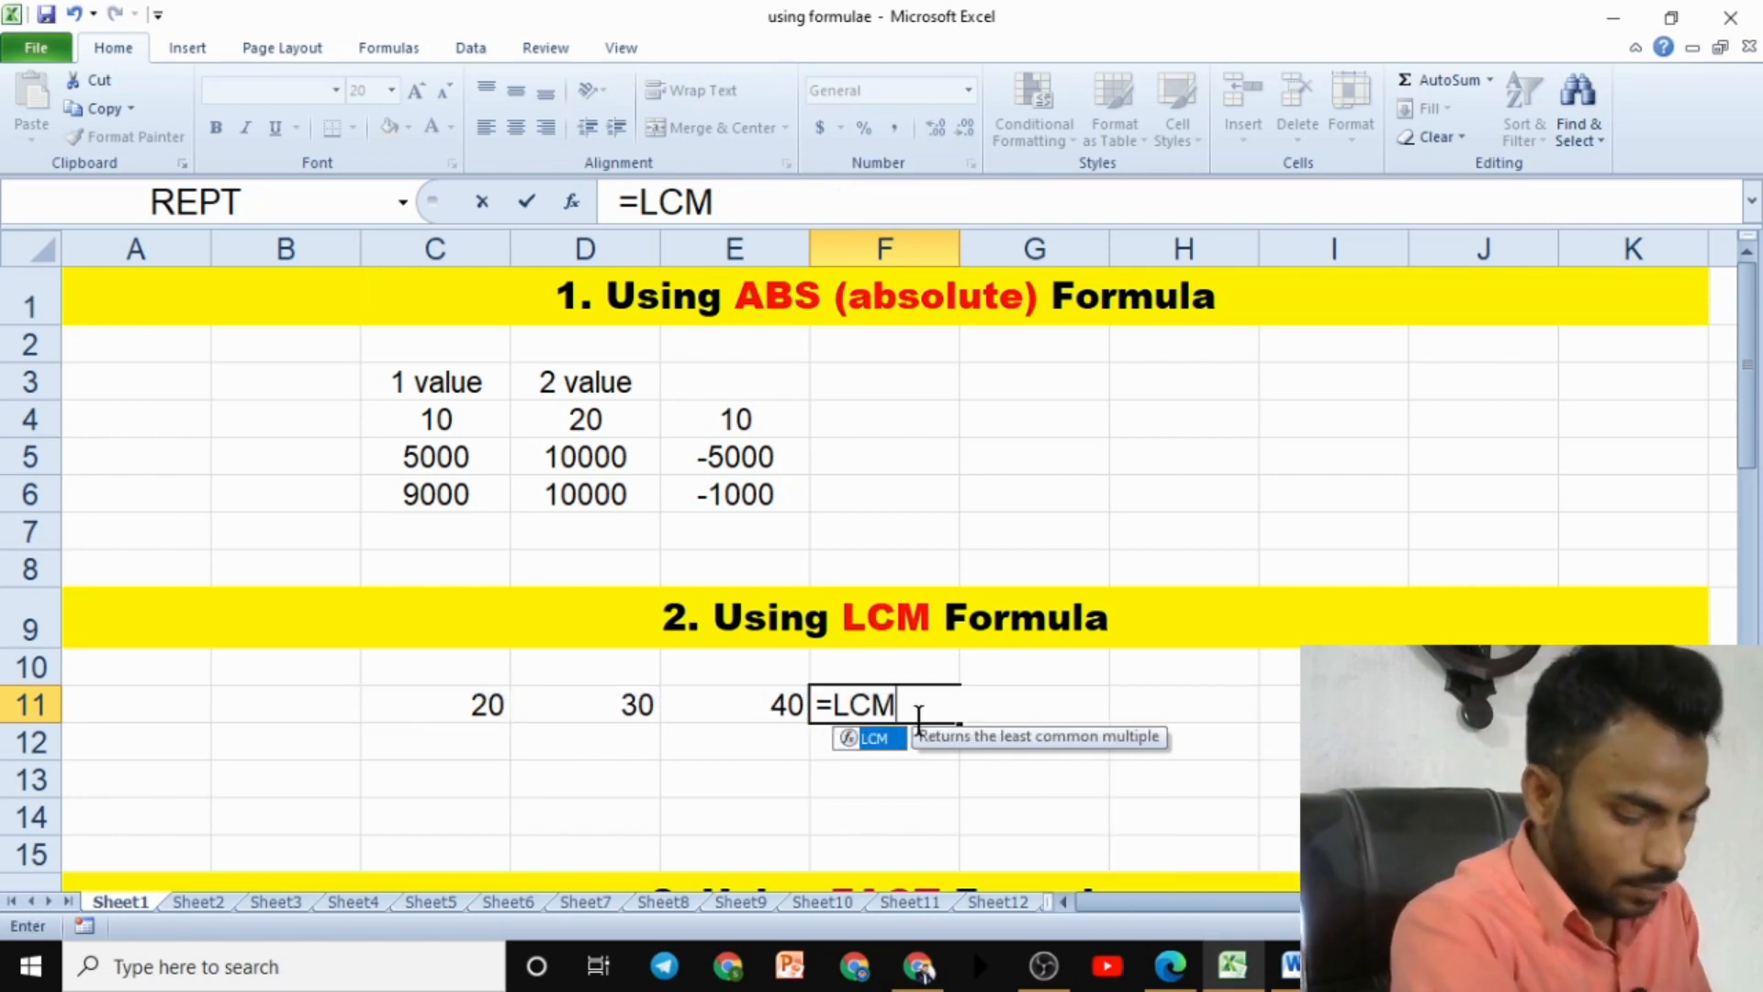
type("(")
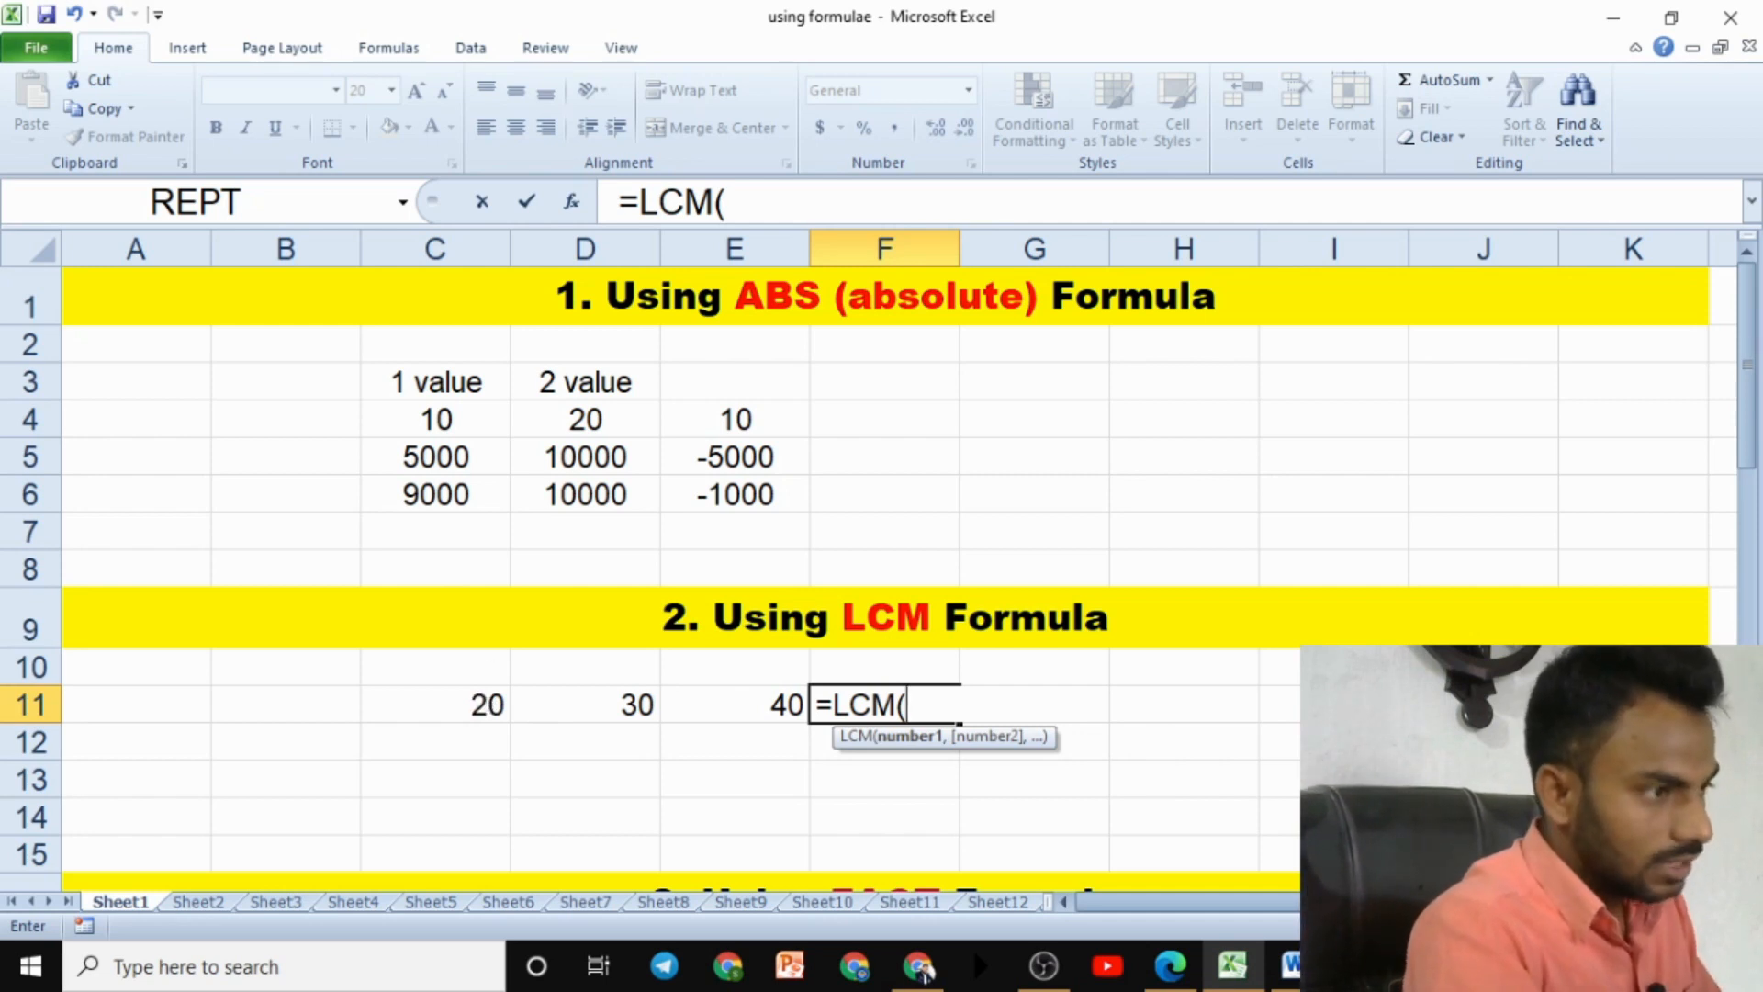
left_click_drag(477, 258, 473, 695)
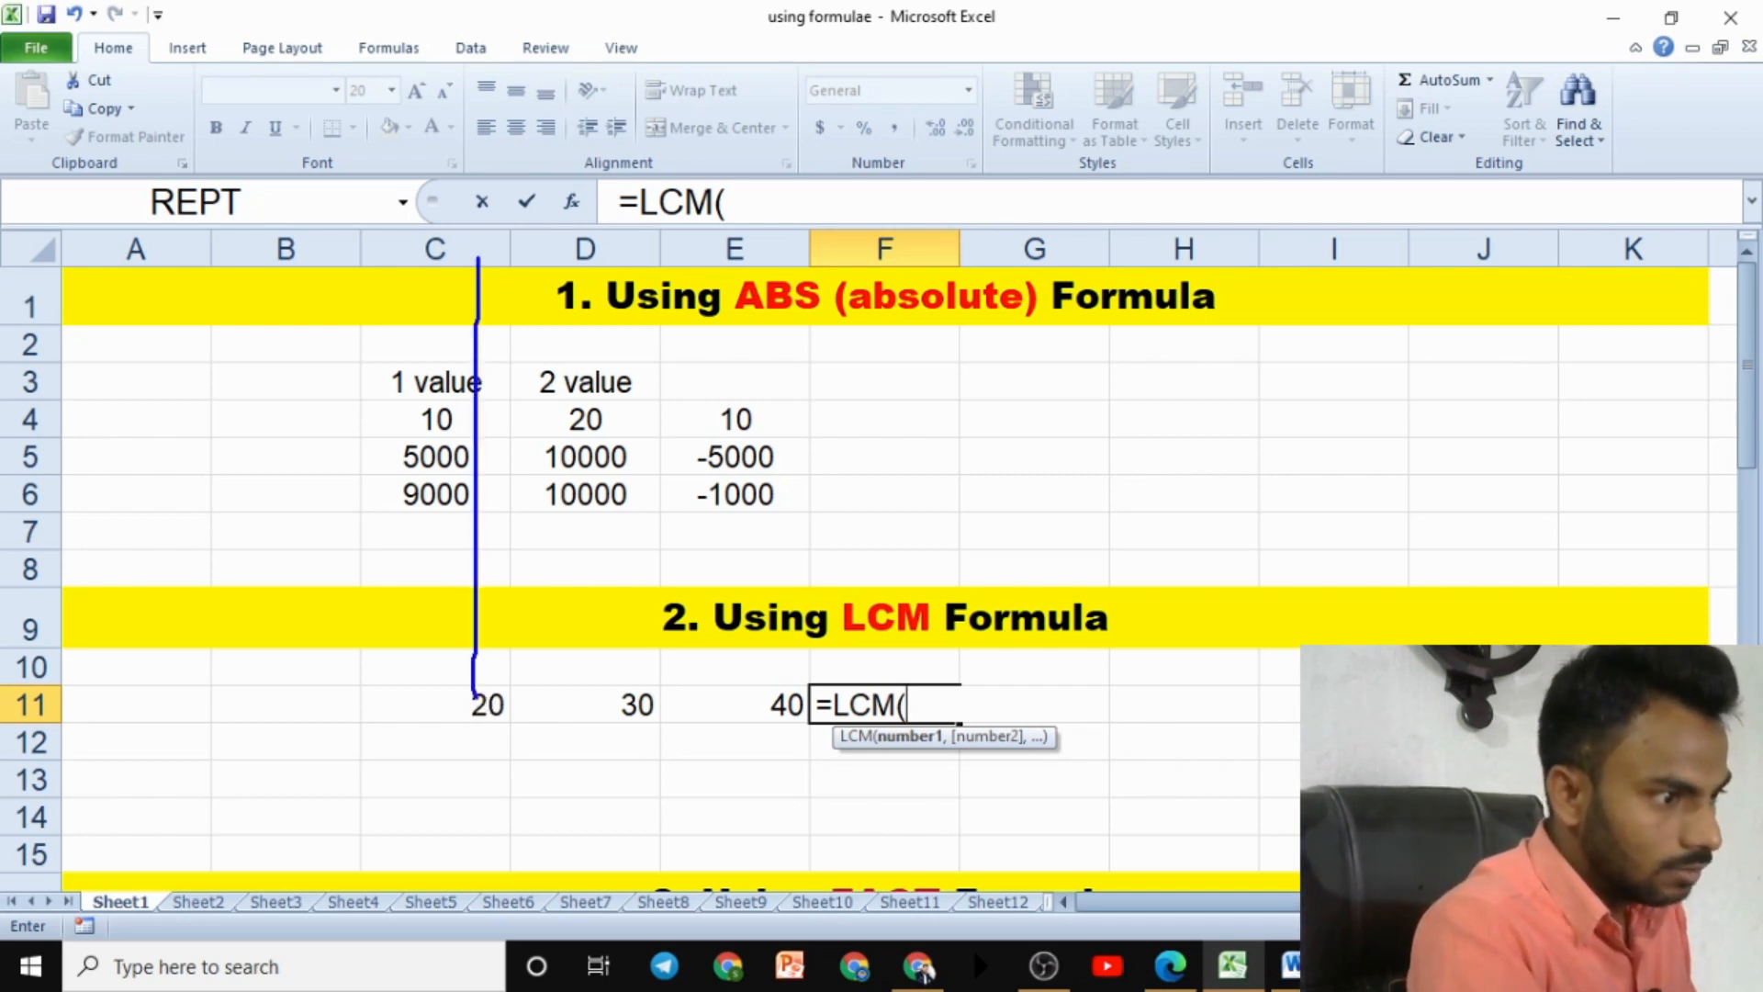
left_click_drag(18, 703, 263, 694)
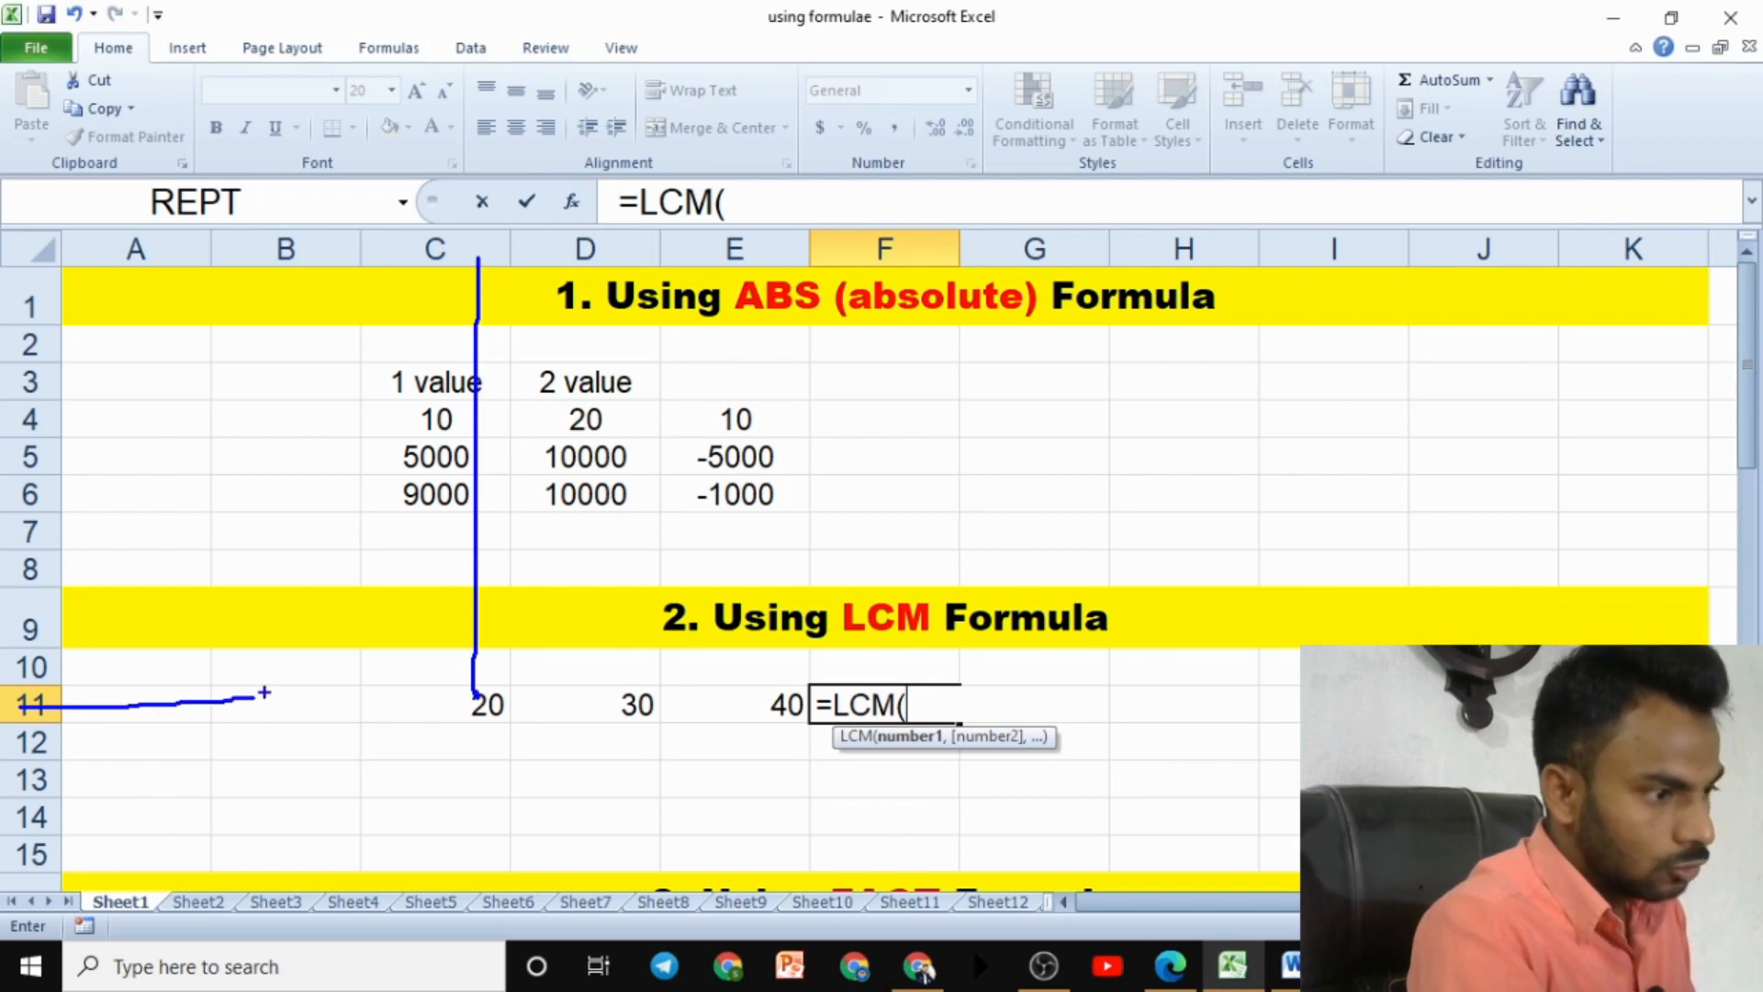
key("Escape")
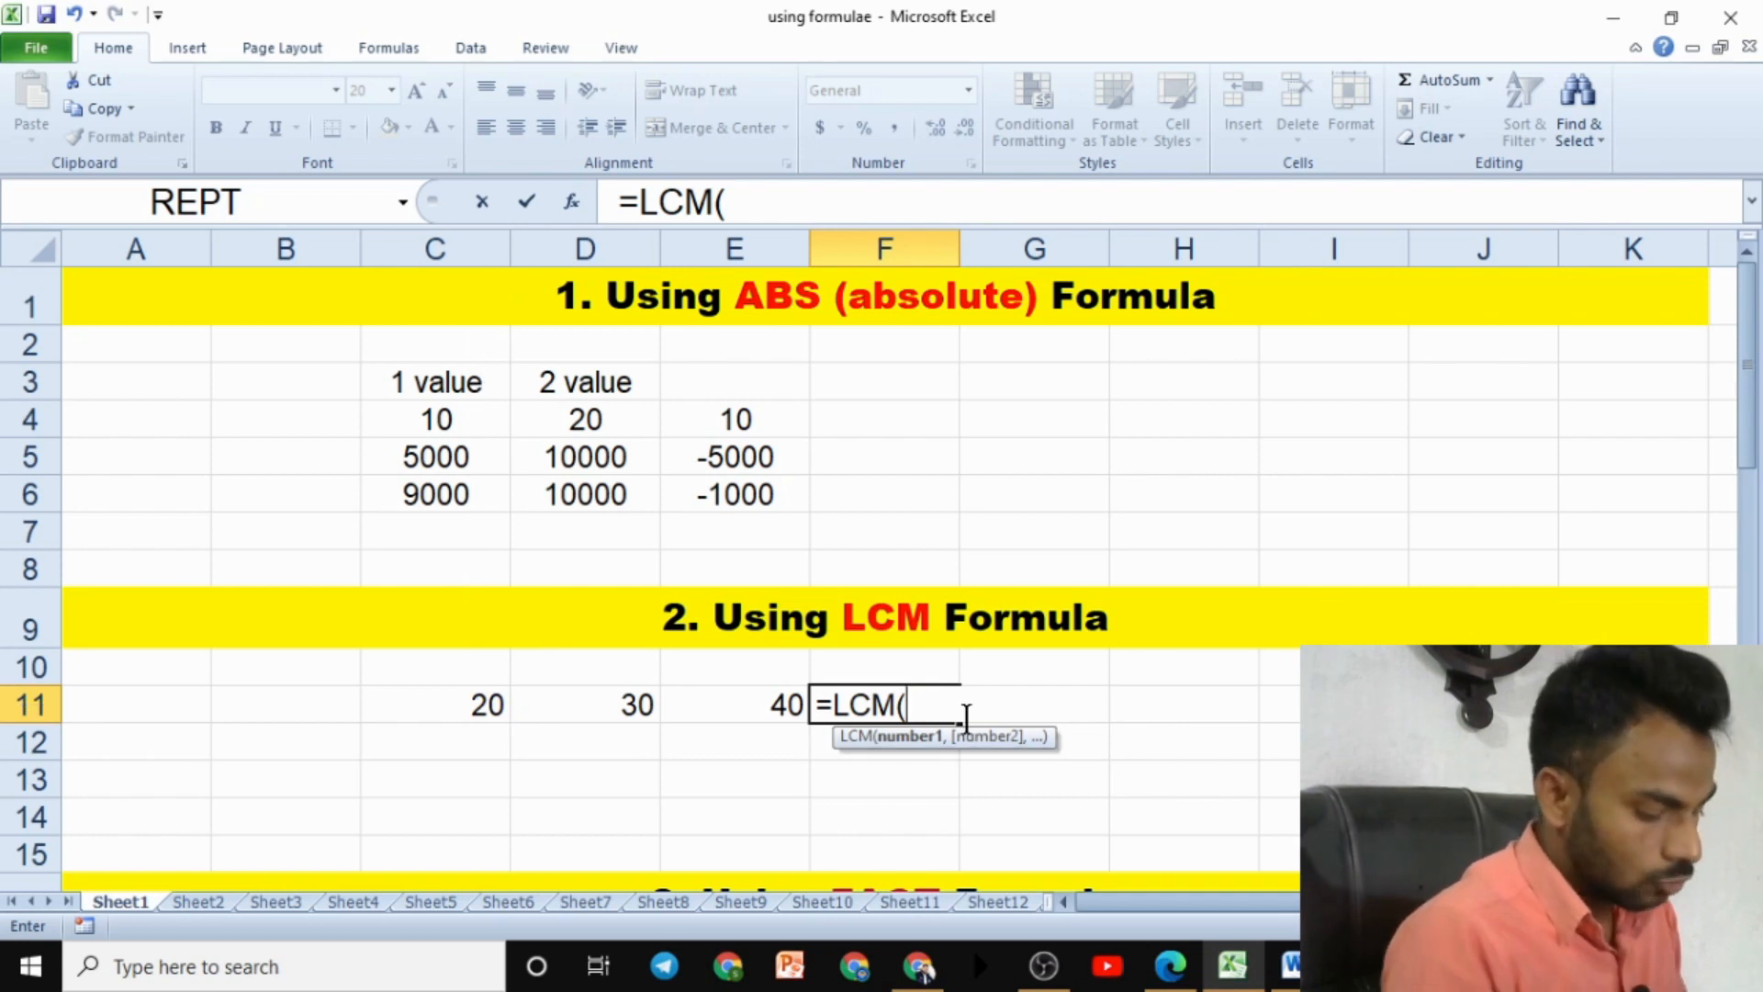
Complete the formula in F11 as =LCM(C11,D11,E11), giving each cell as a separate argument
type("c11")
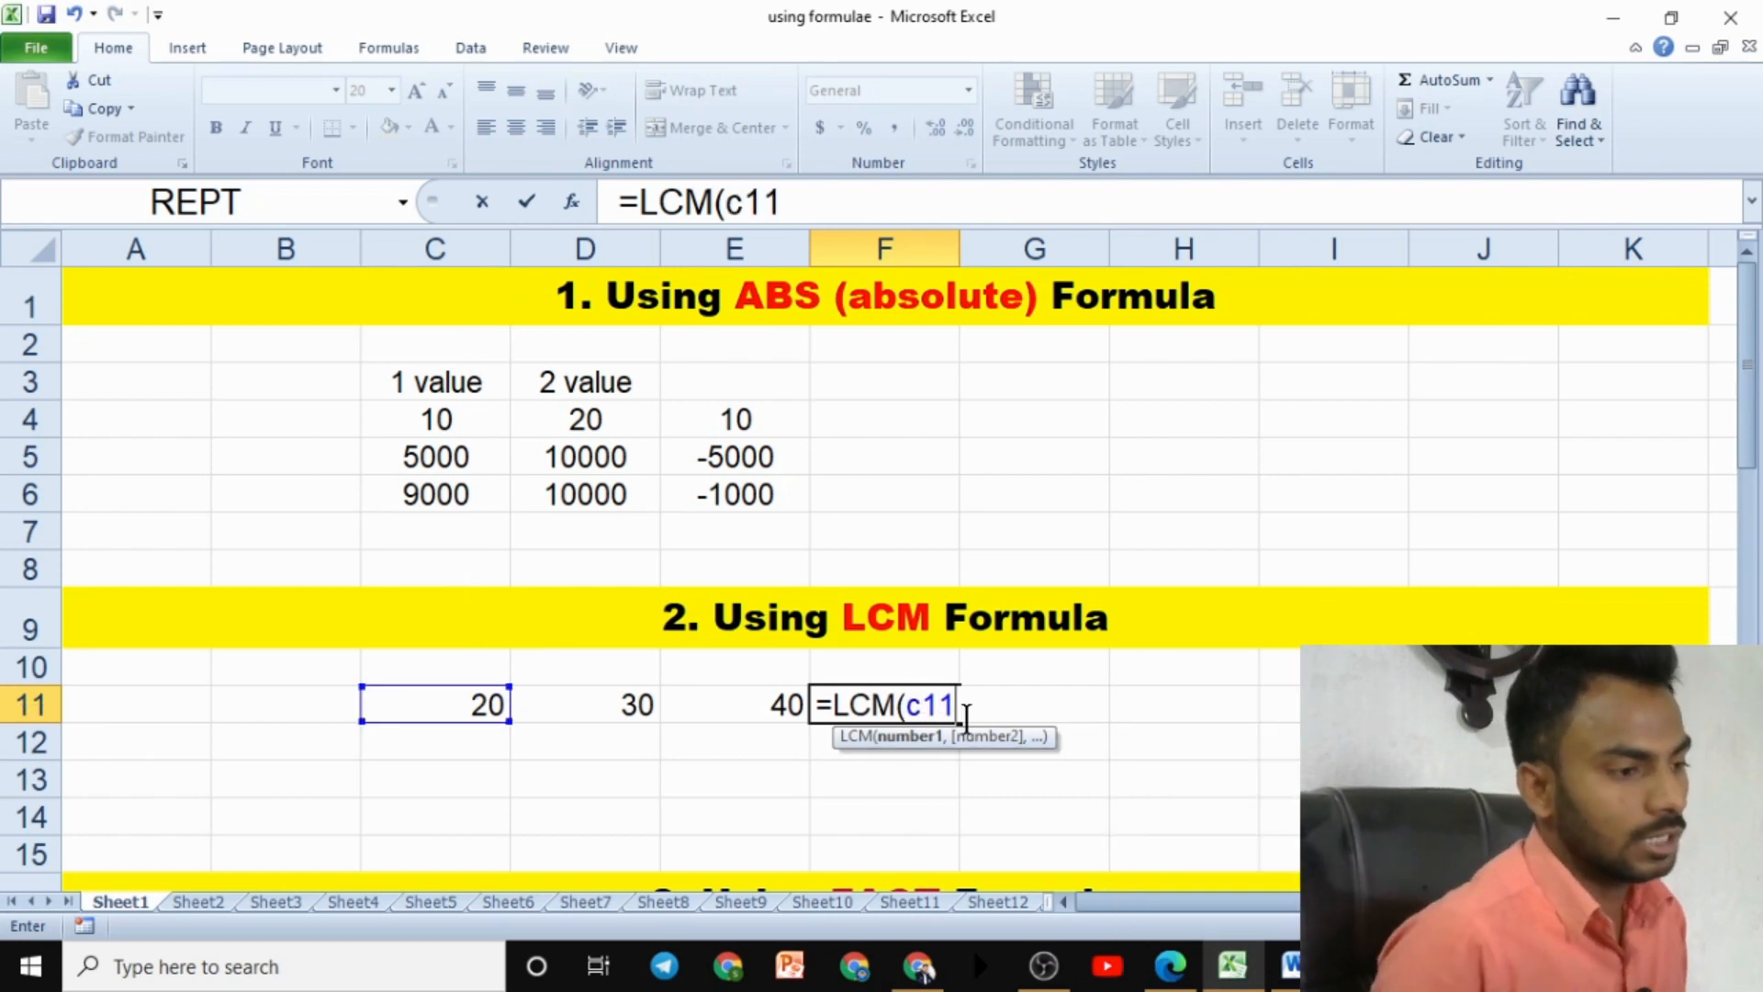
type(",")
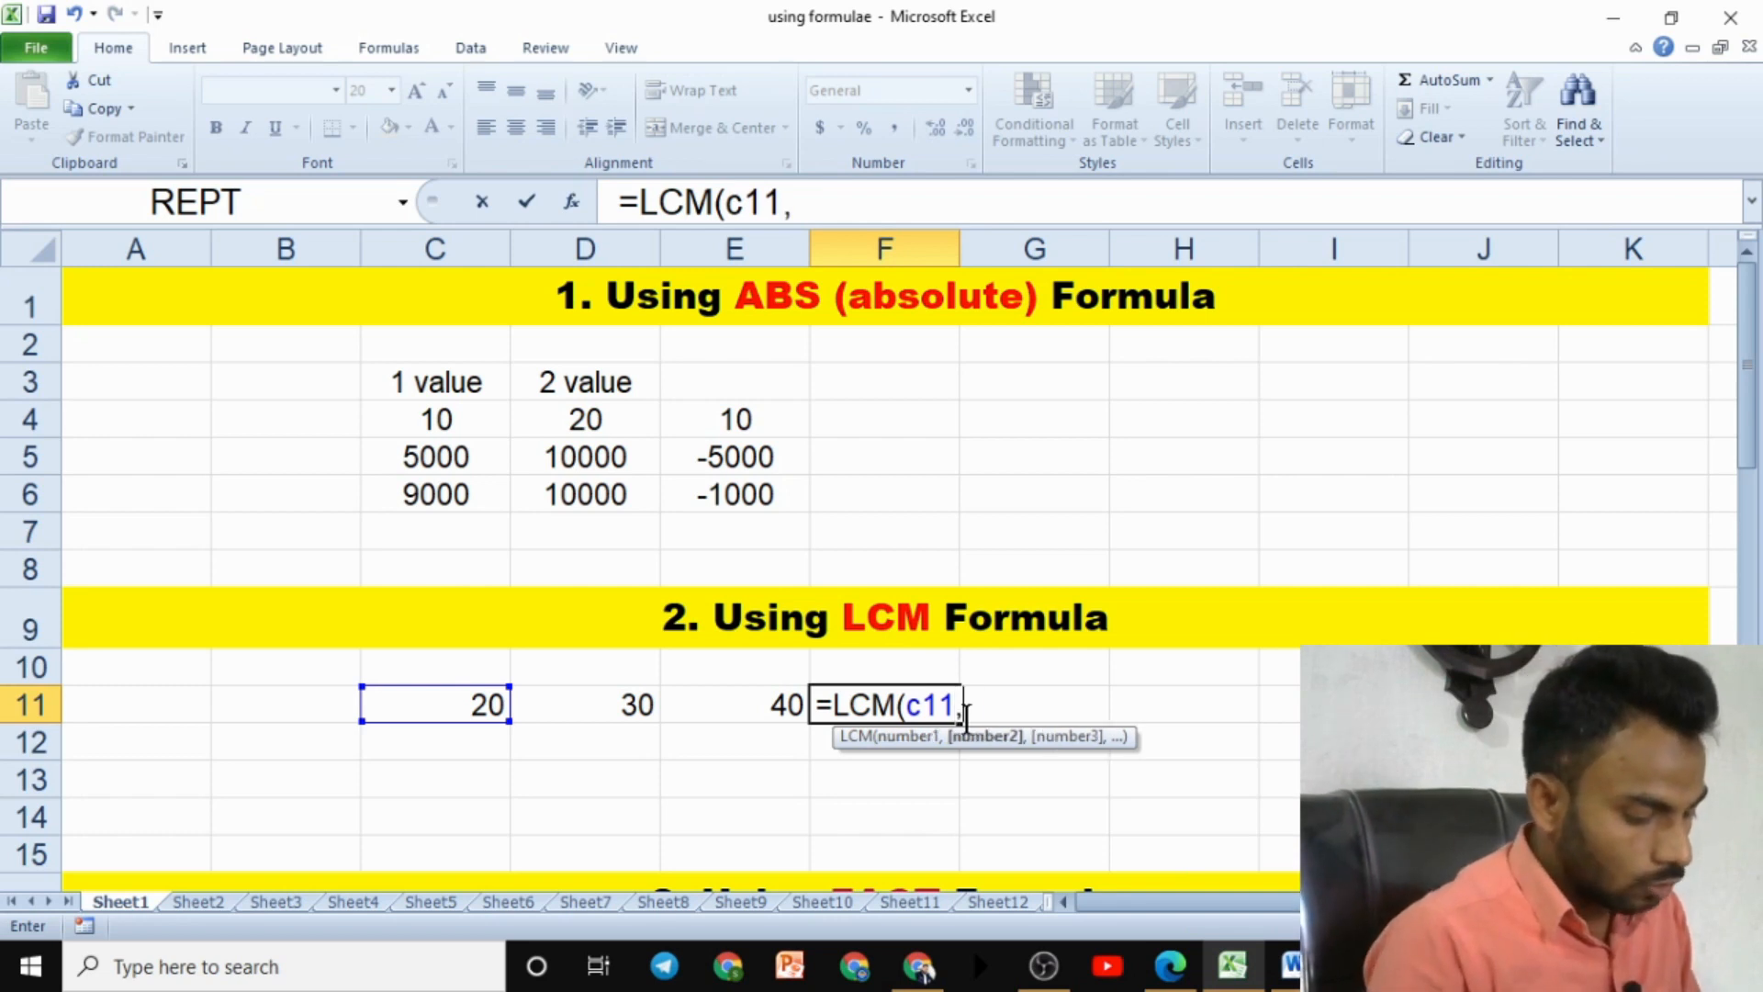
type("d11,")
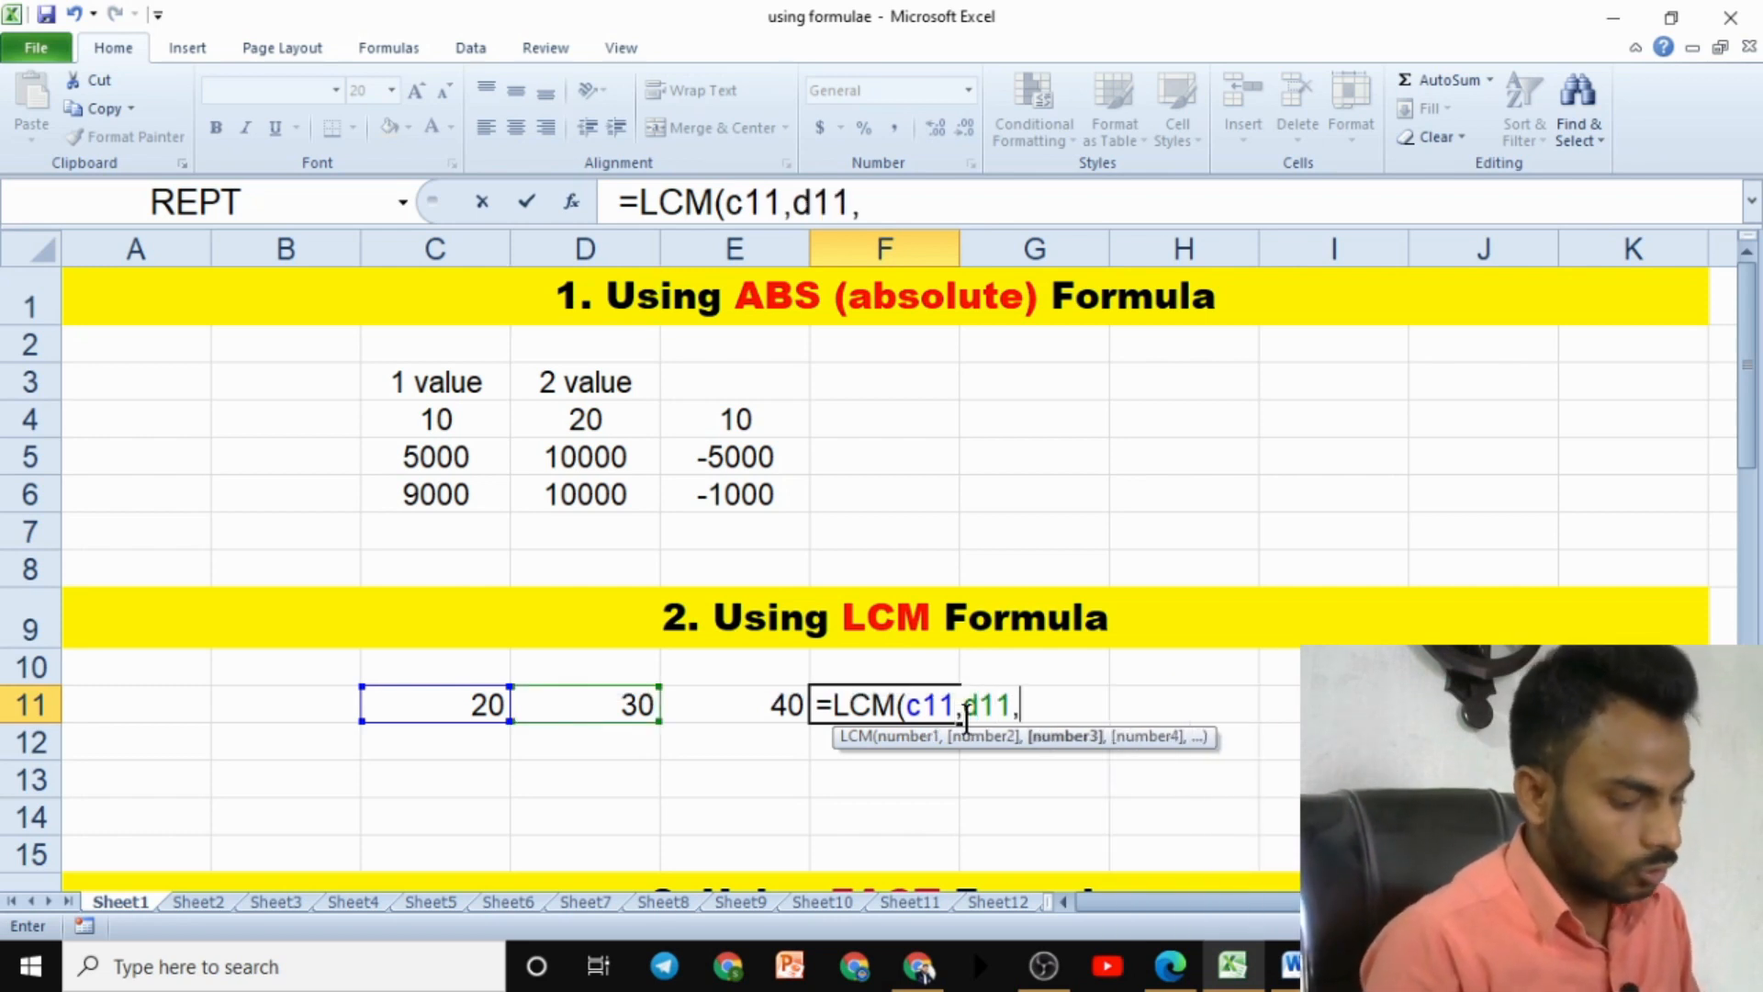
type("e11)")
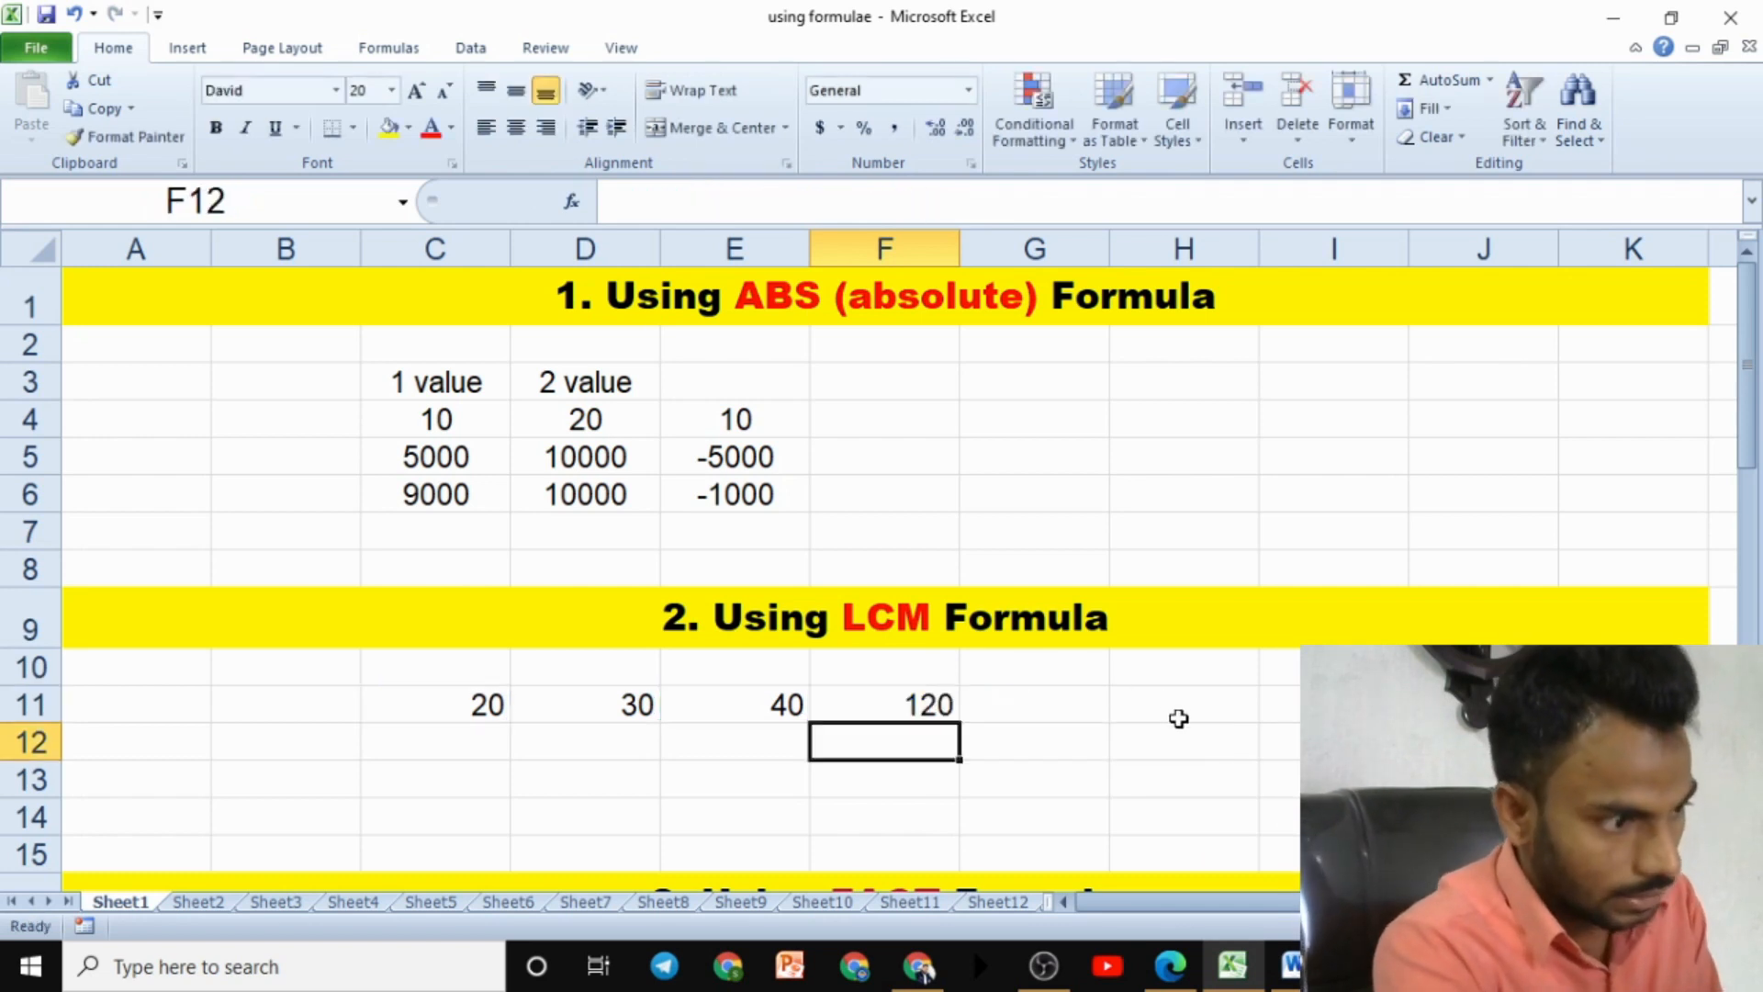
key("Return")
left_click(955, 704)
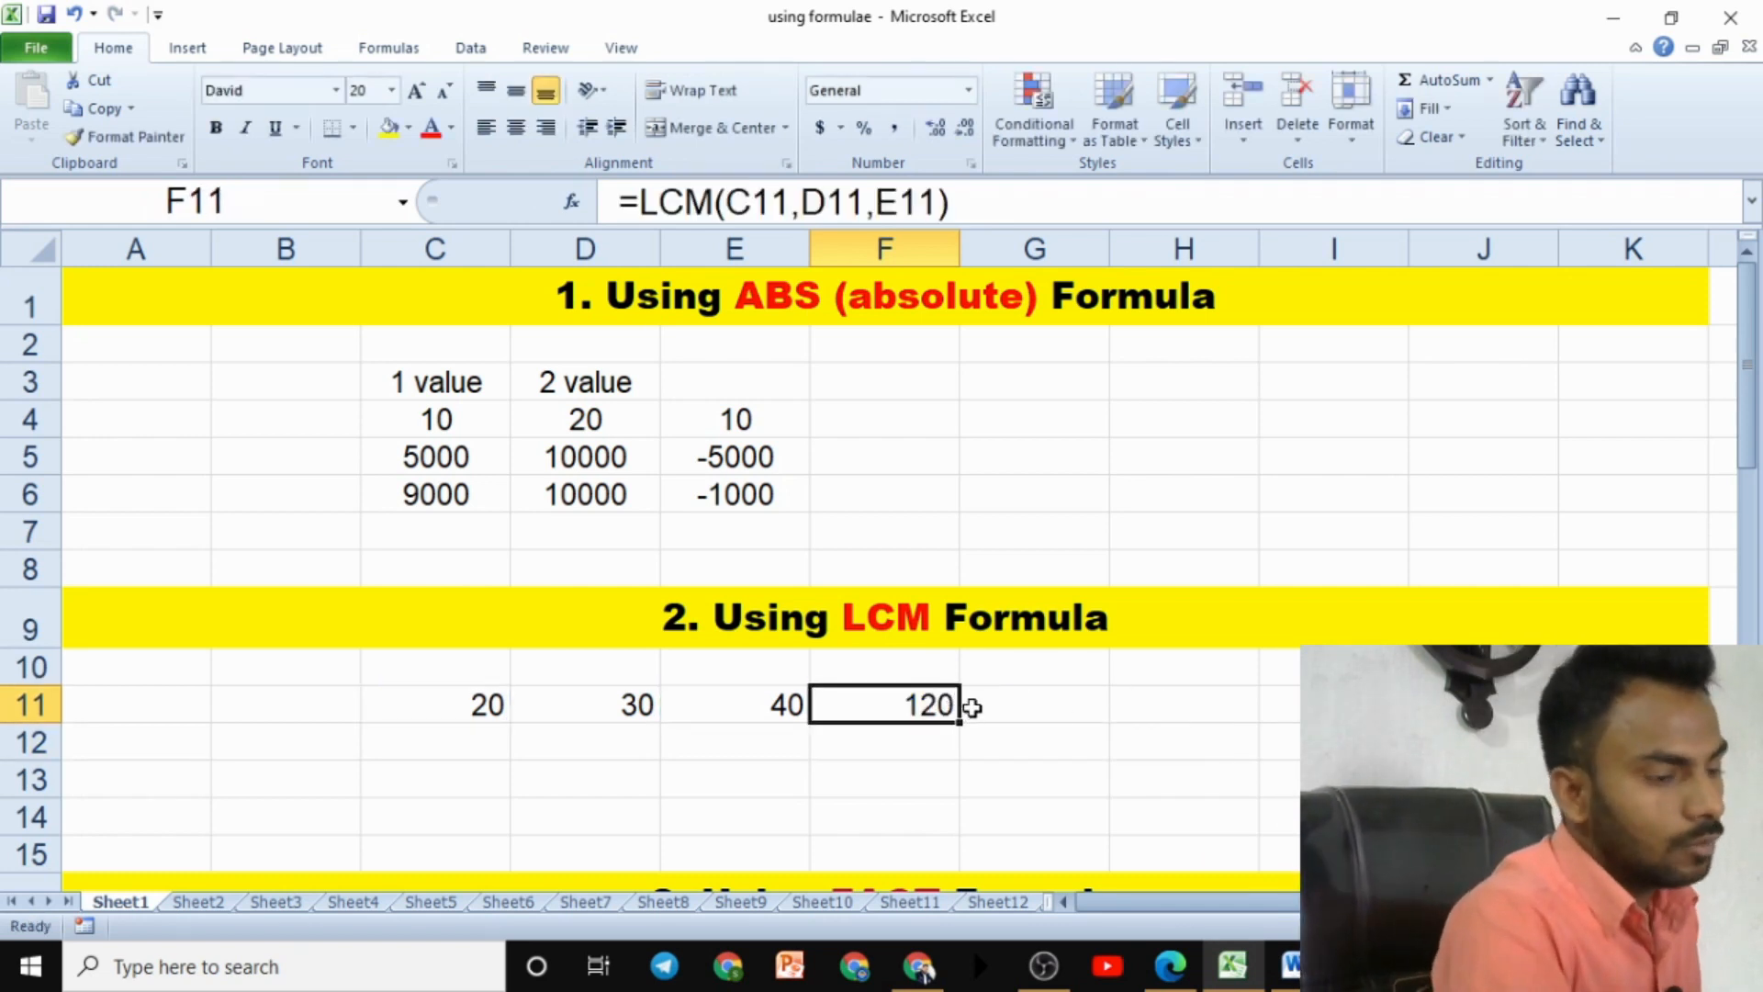
Enter a second set of sample numbers, 100 in C12, 200 in D12 and 300 in E12
left_click(486, 746)
type("100")
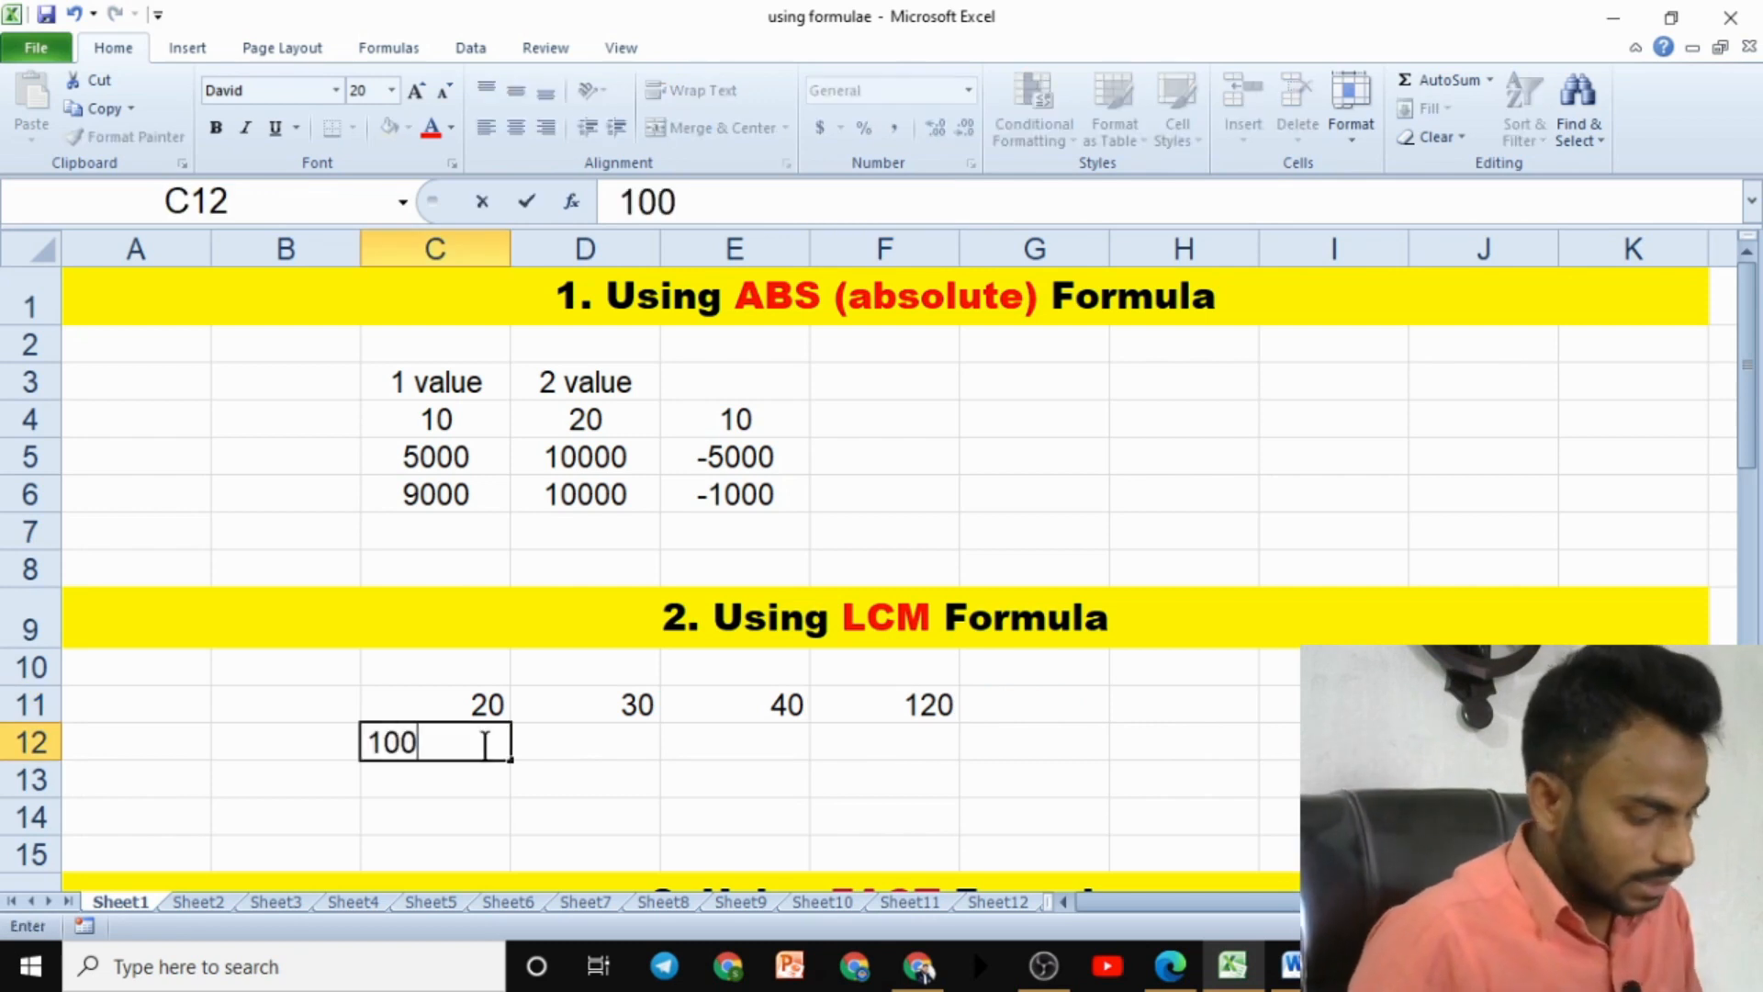
key("Tab")
type("200")
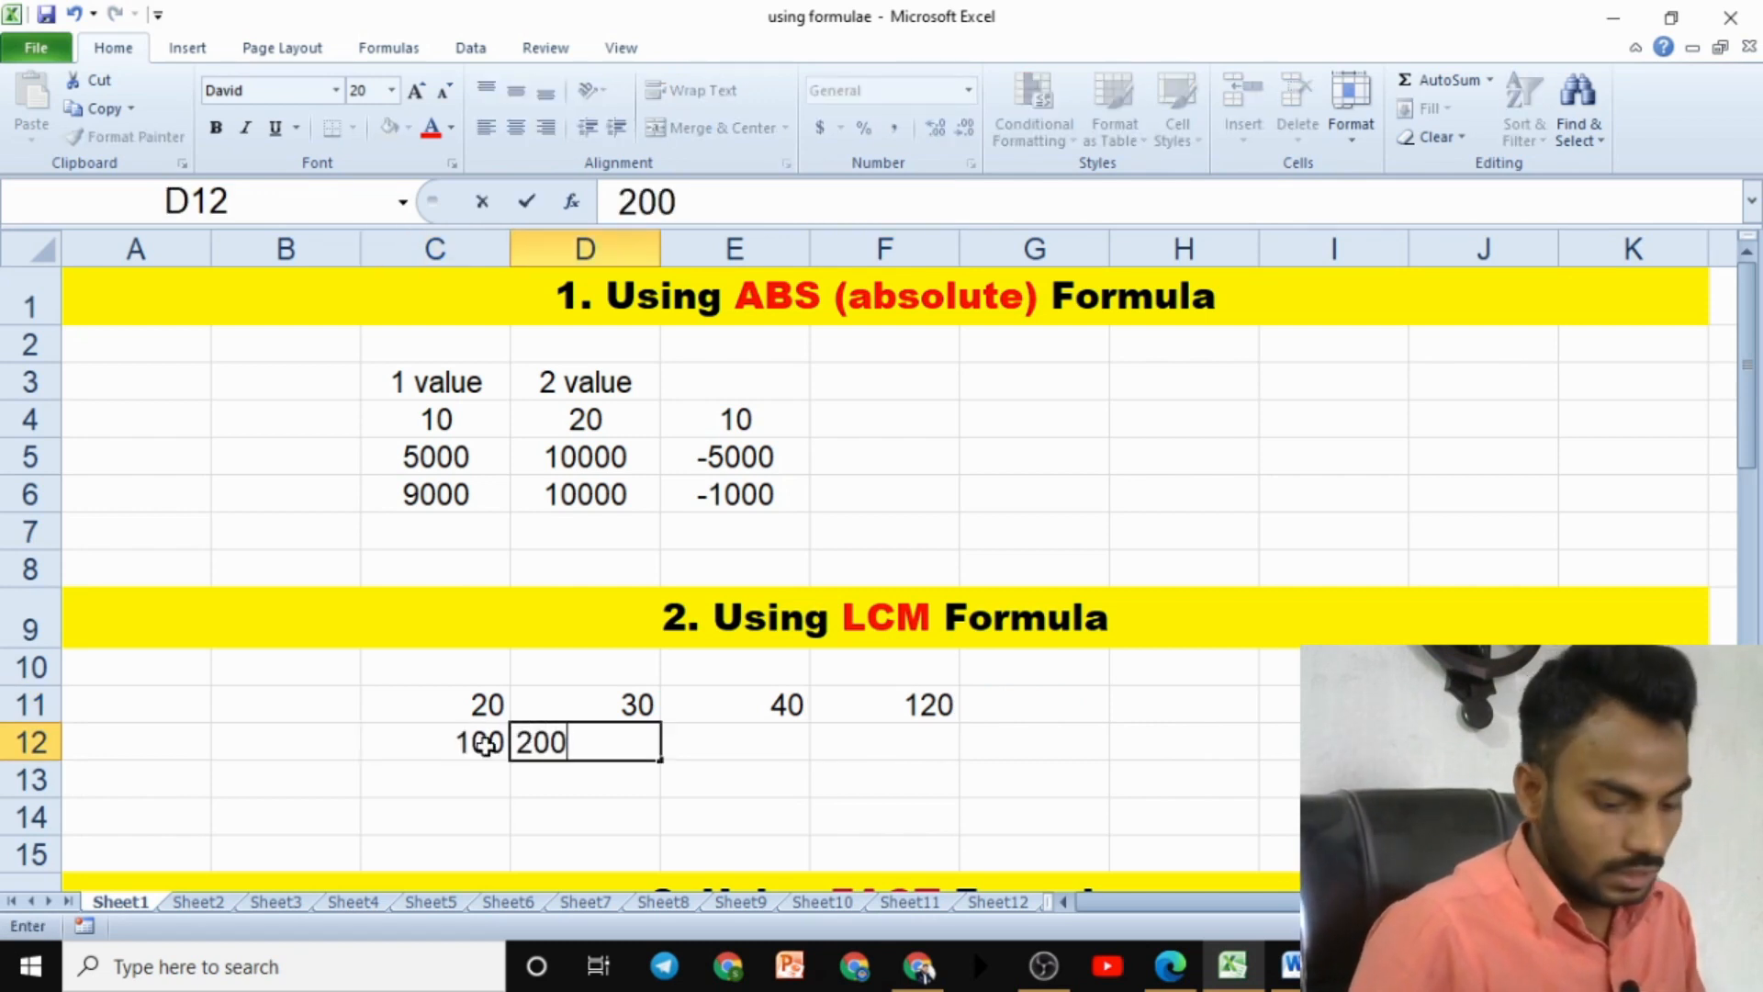
key("Tab")
type("300")
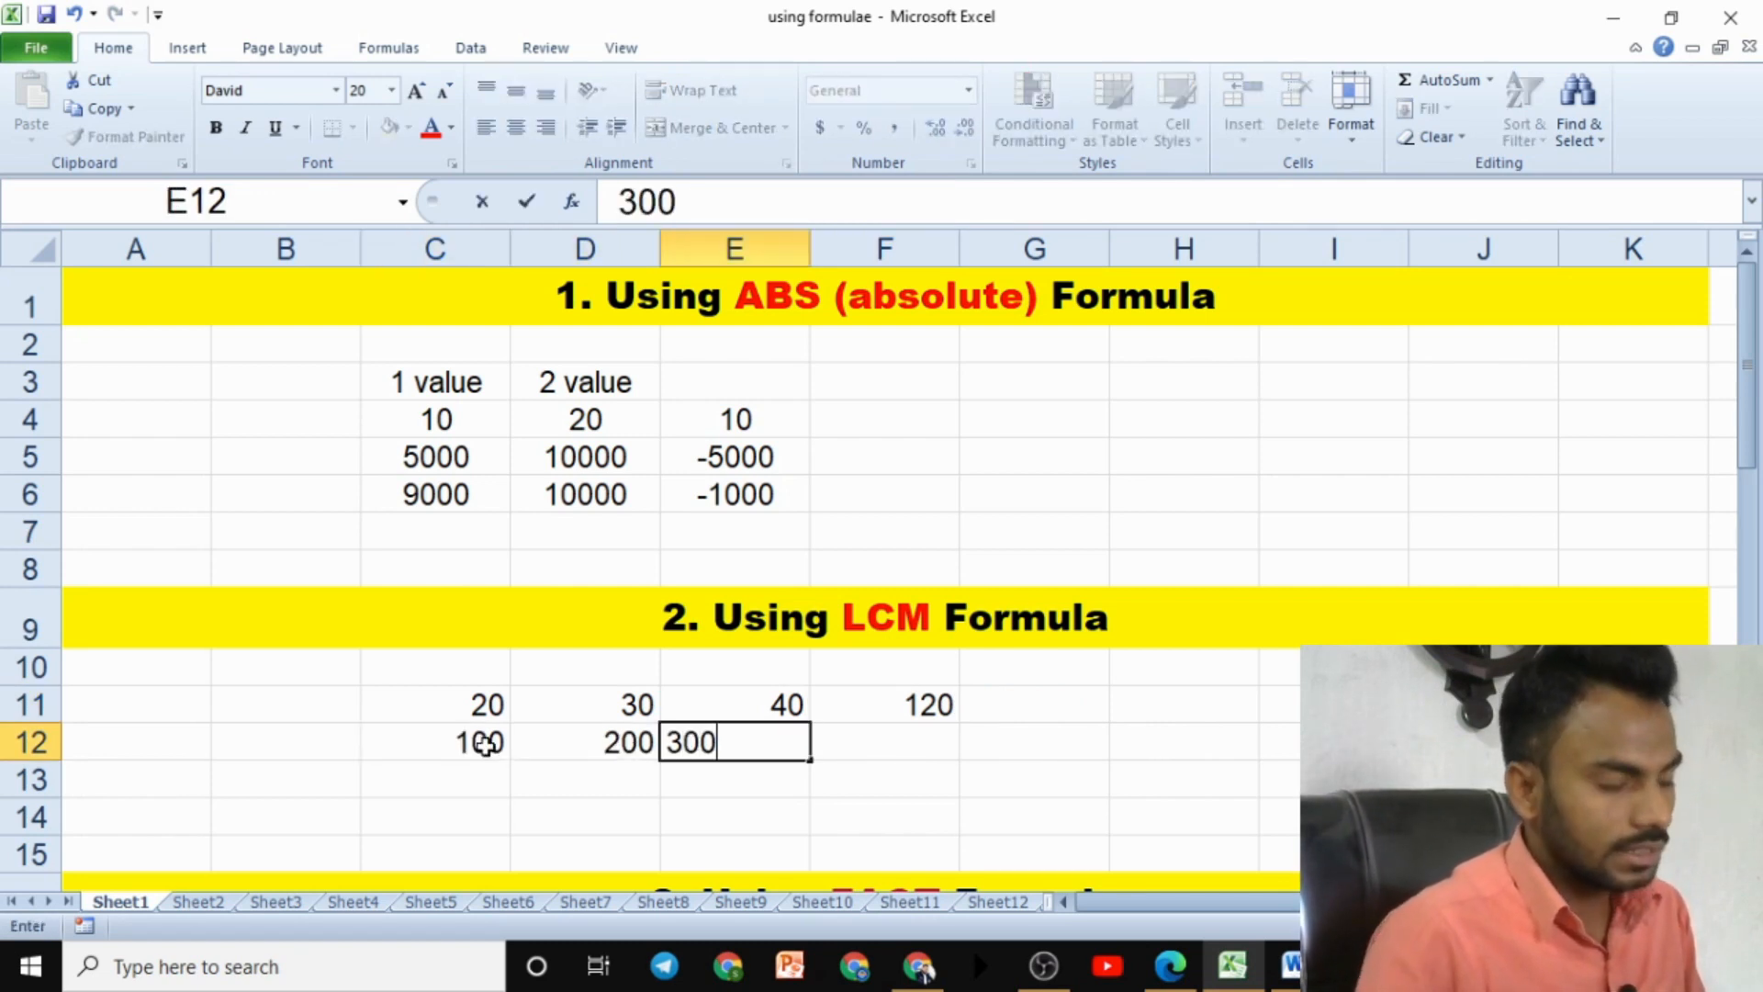
key("Tab")
Calculate the least common multiple of the second set in F12 with the range formula =LCM(C12:E12)
type("=lcm")
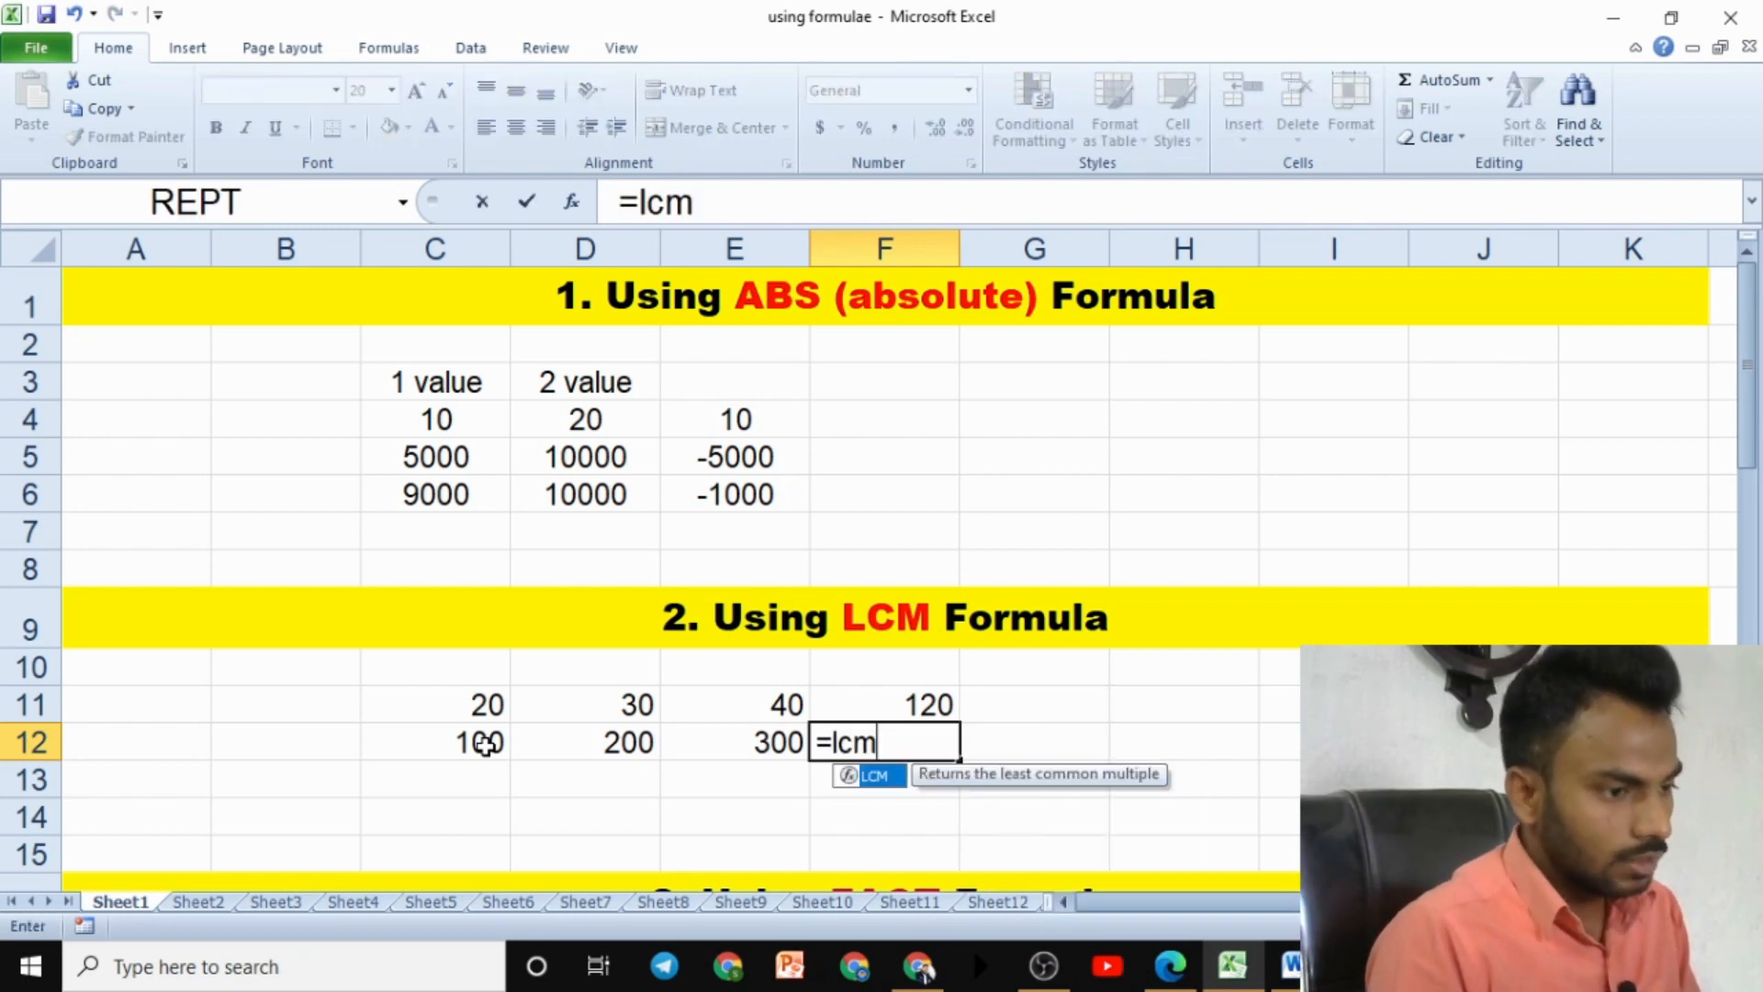
key("Tab")
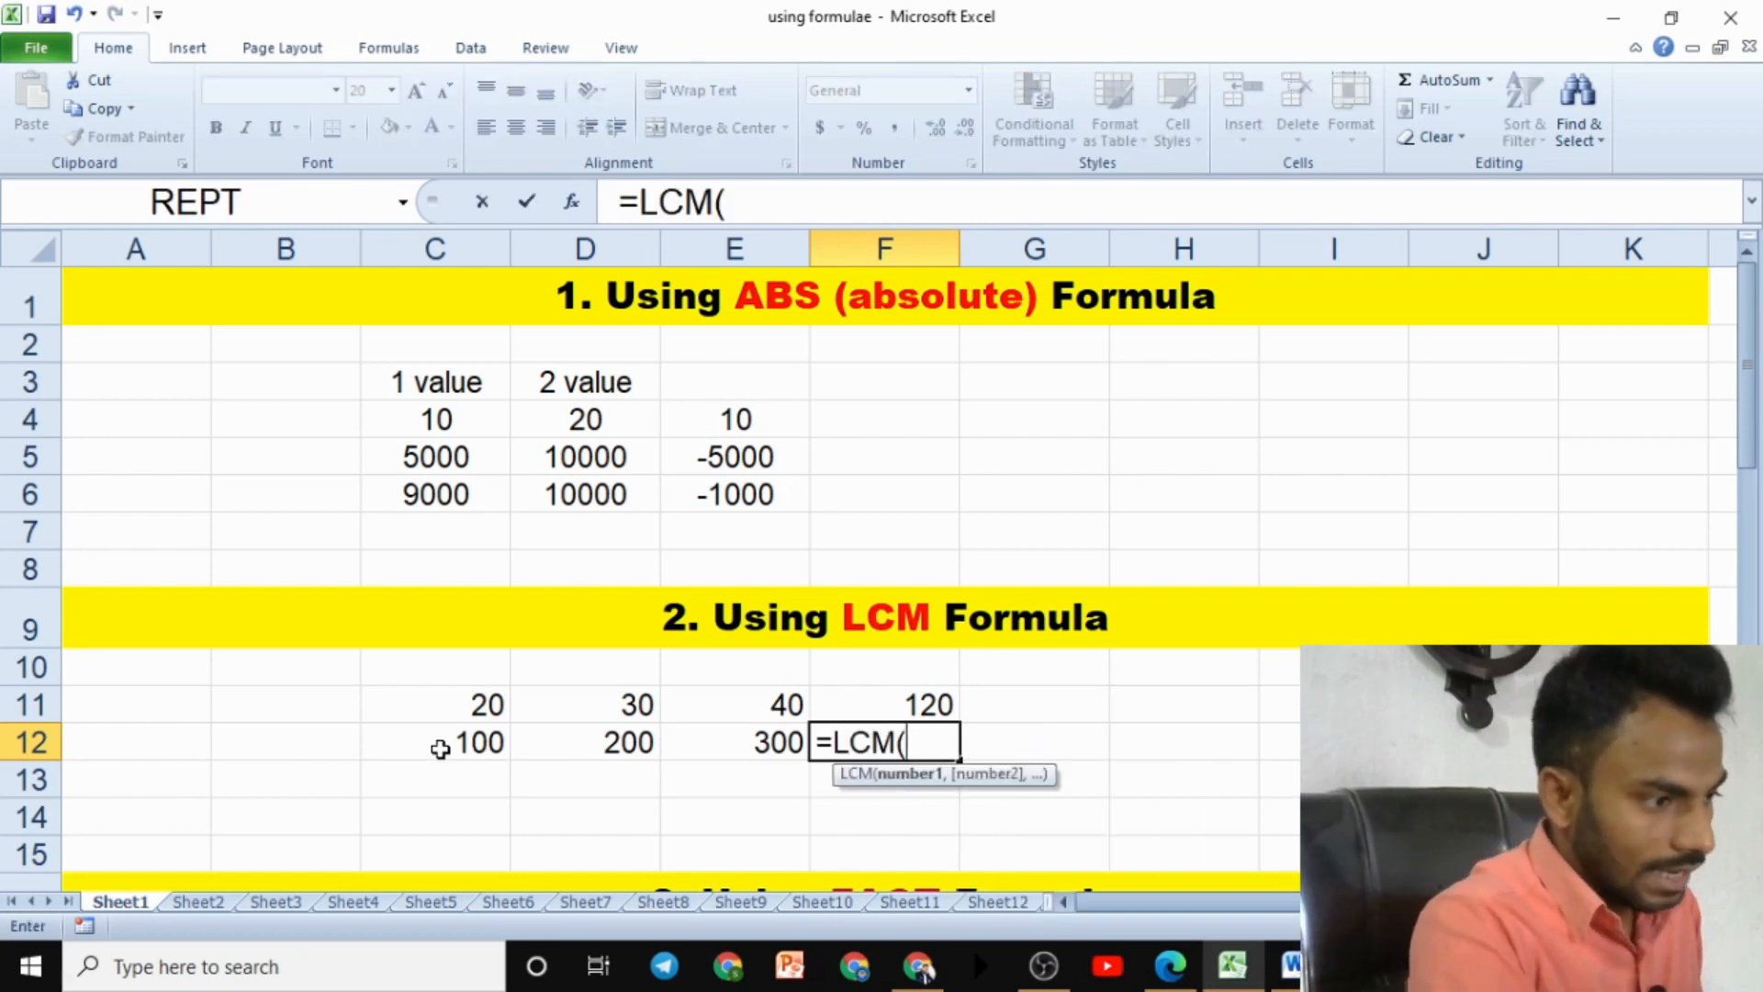
left_click_drag(441, 749, 738, 753)
type(")")
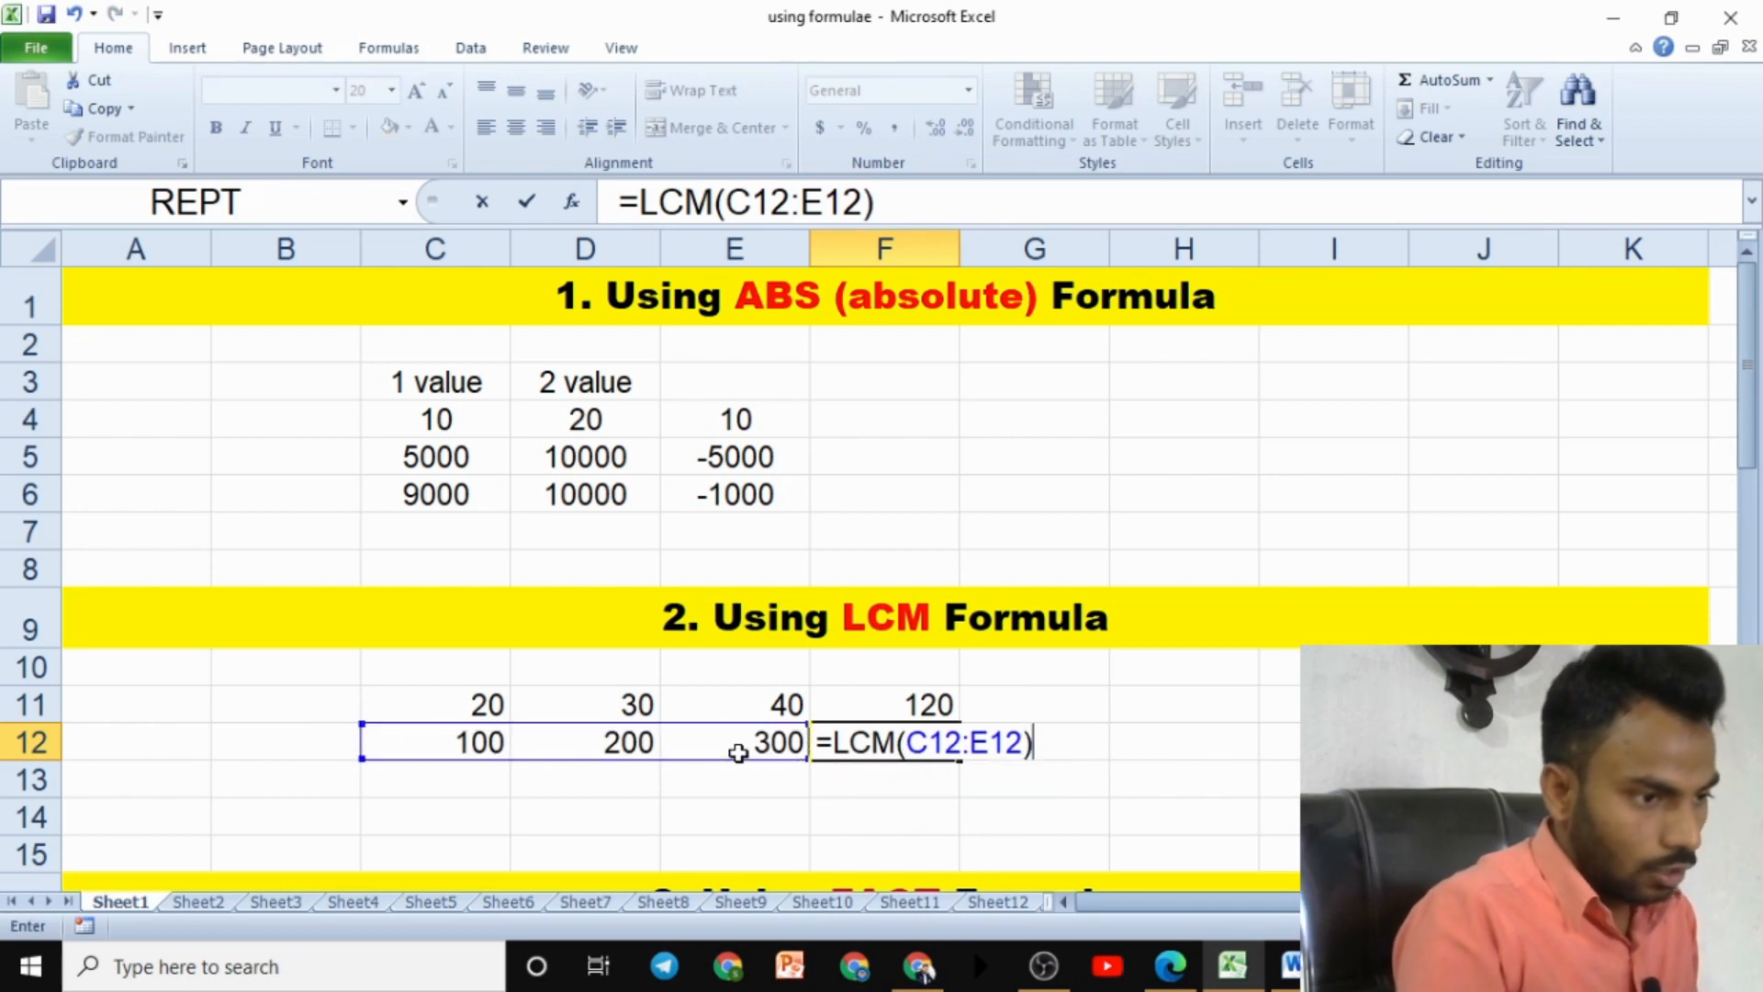
key("Return")
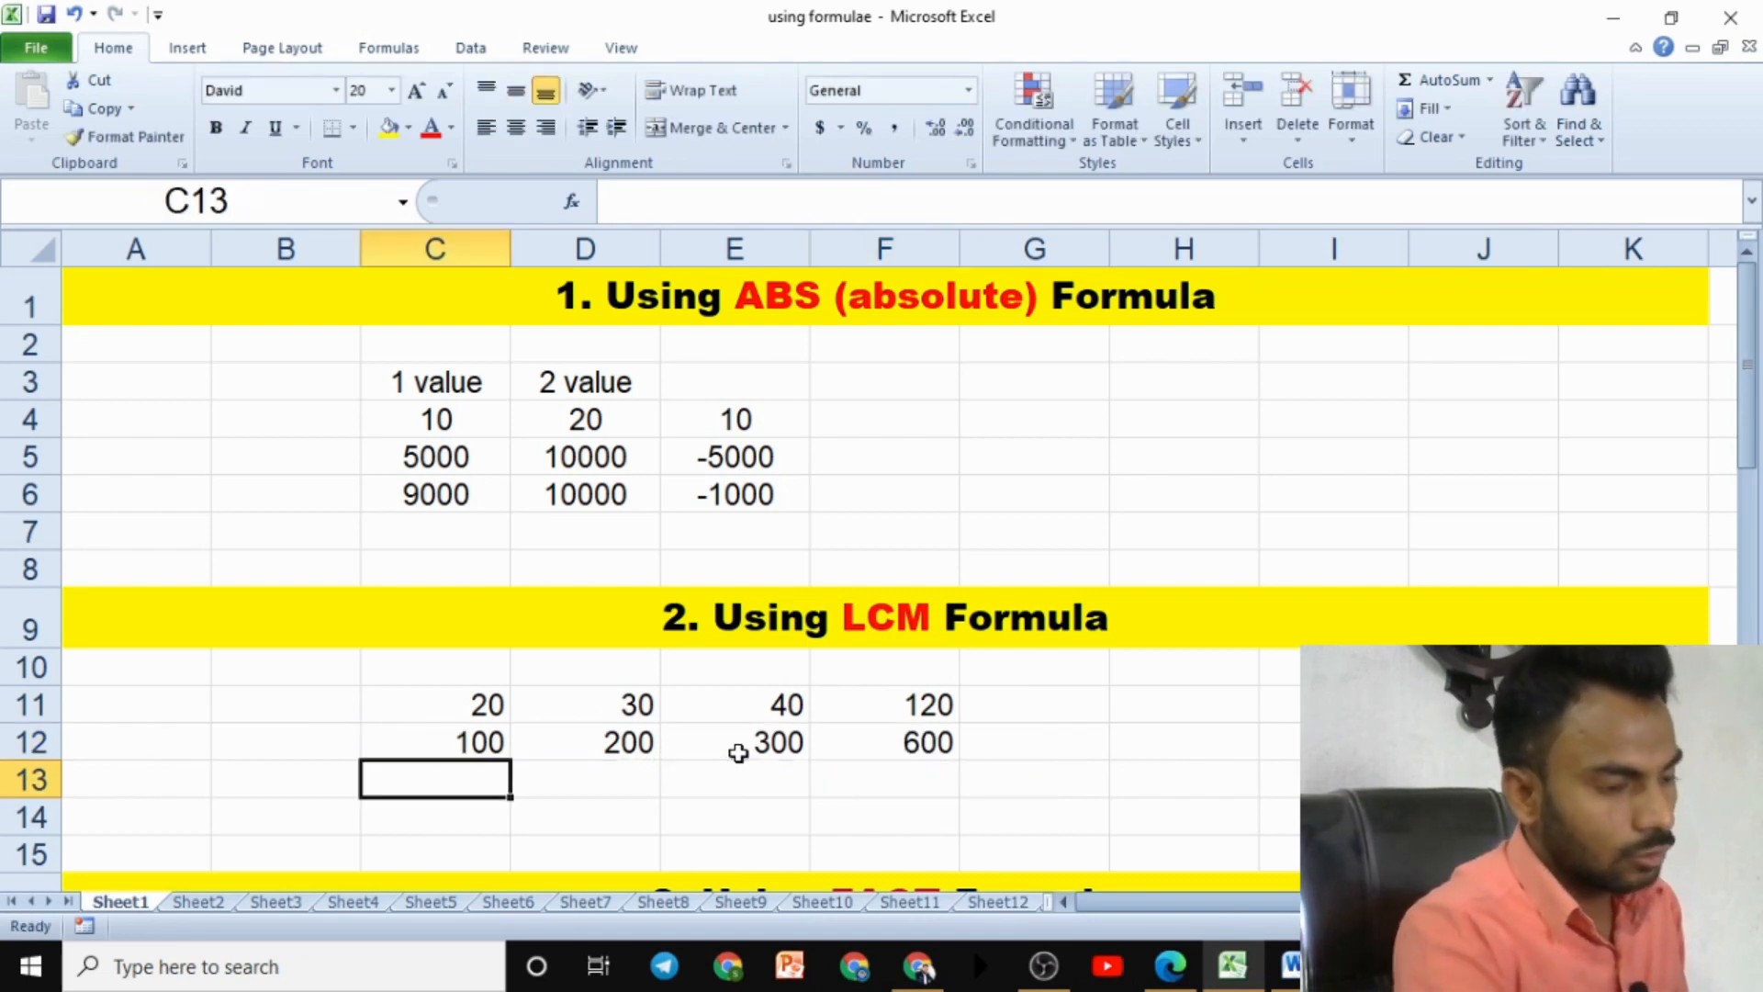
left_click(928, 746)
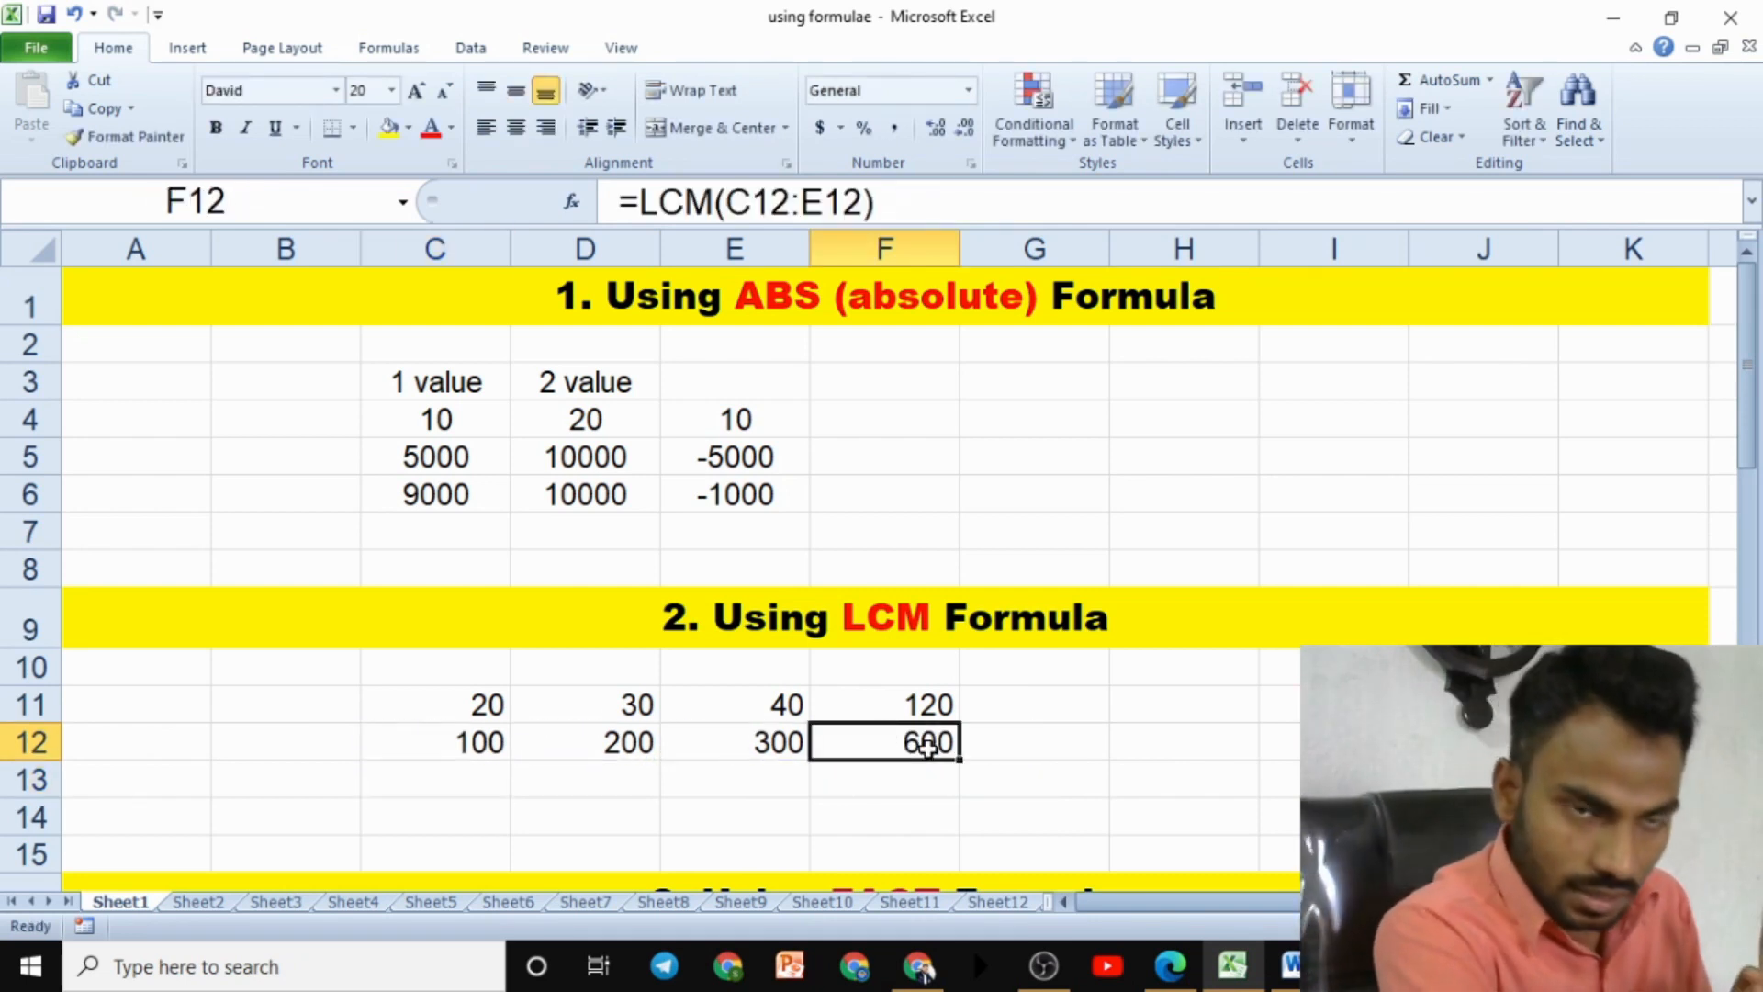
Switch to the blank Word document, insert a new equation and begin it with "9 ="
scroll(923, 714, "down", 4)
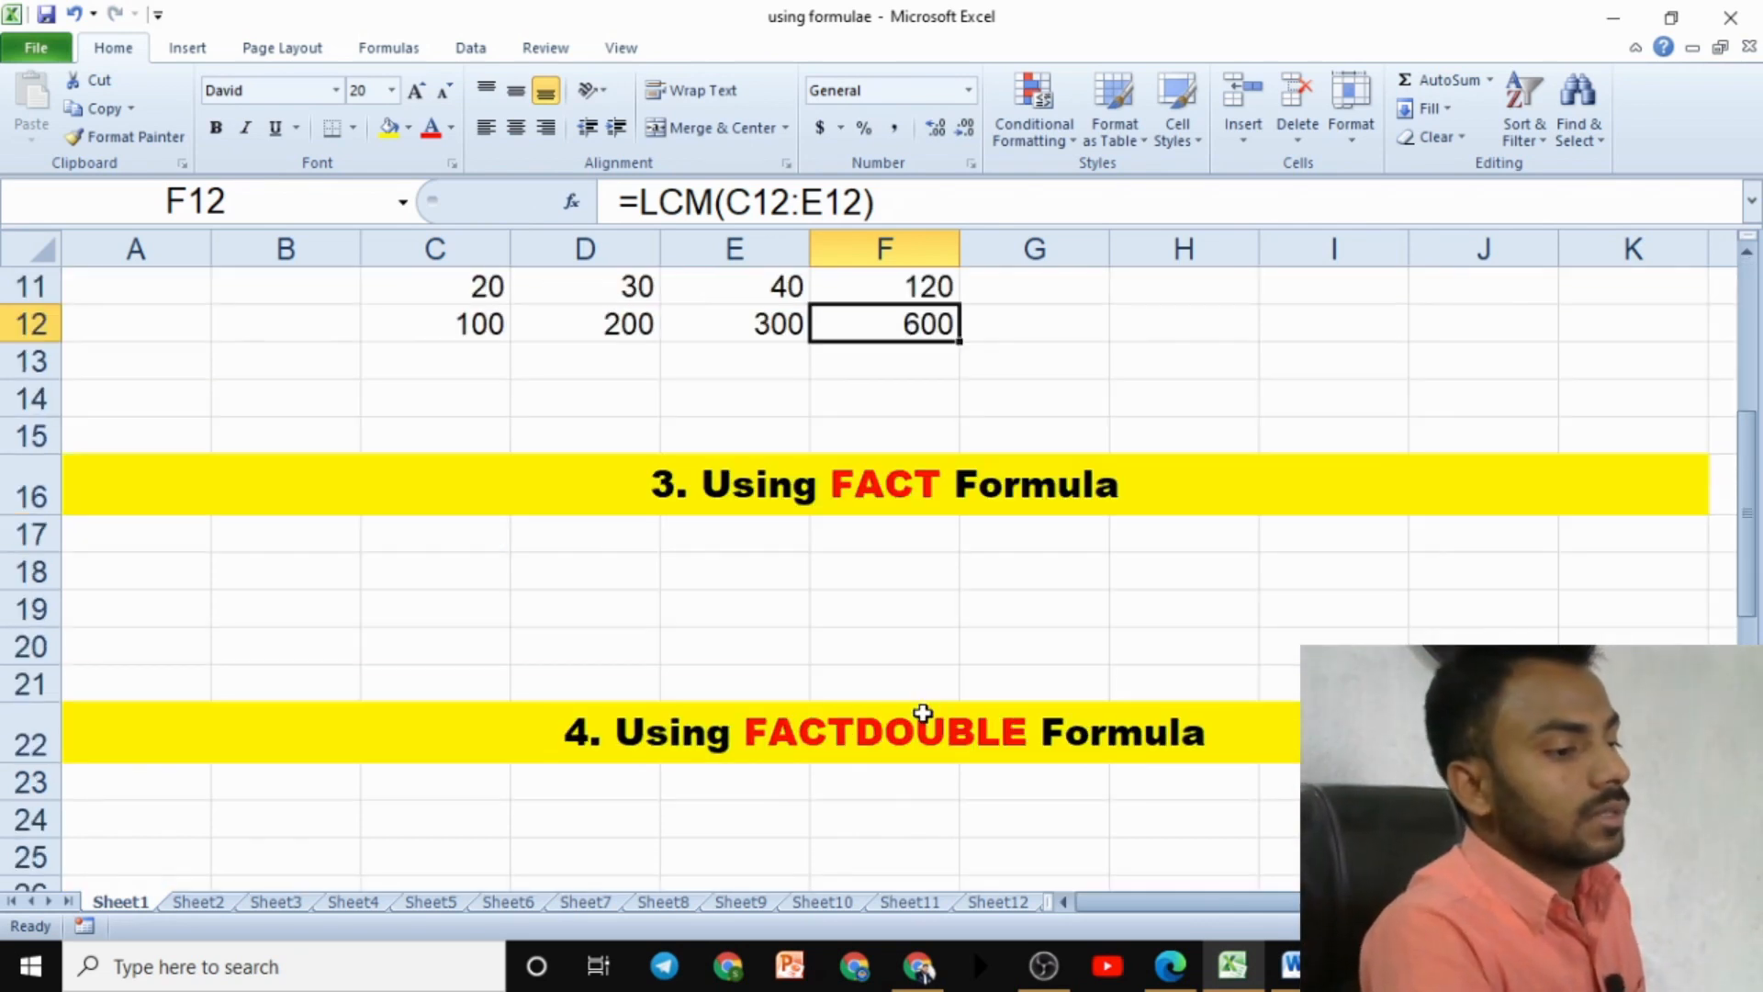
left_click(871, 577)
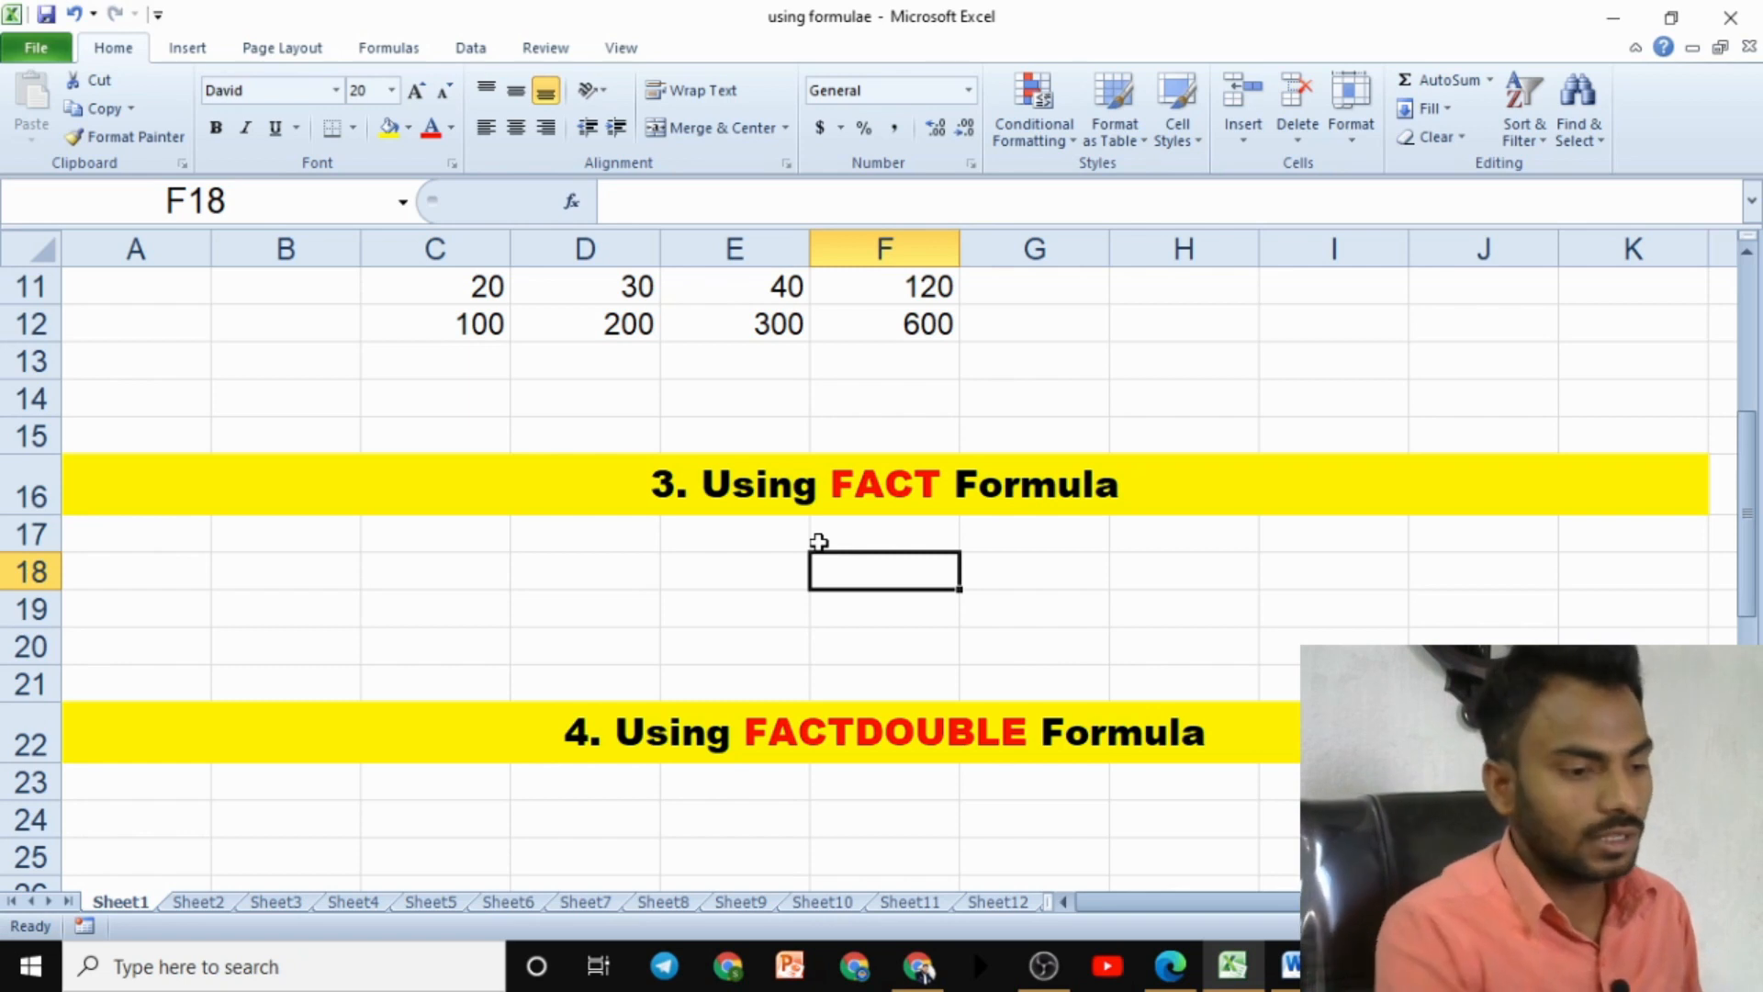
left_click(1290, 965)
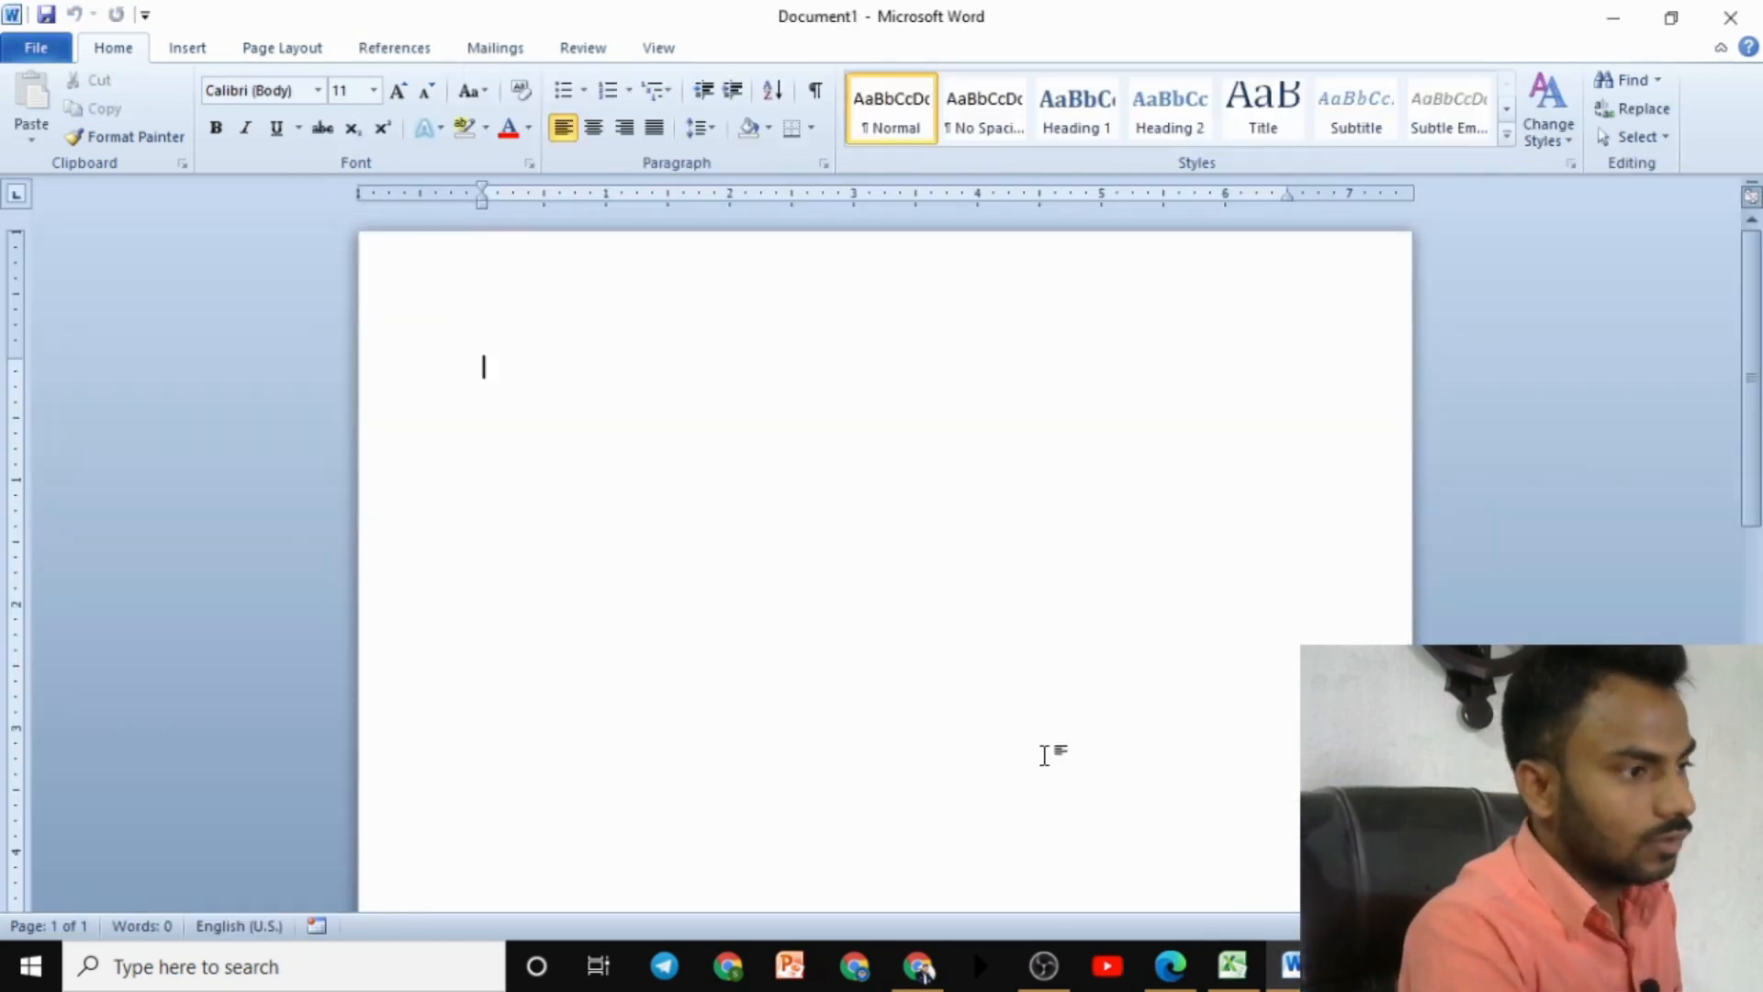
scroll(751, 574, "up", 2)
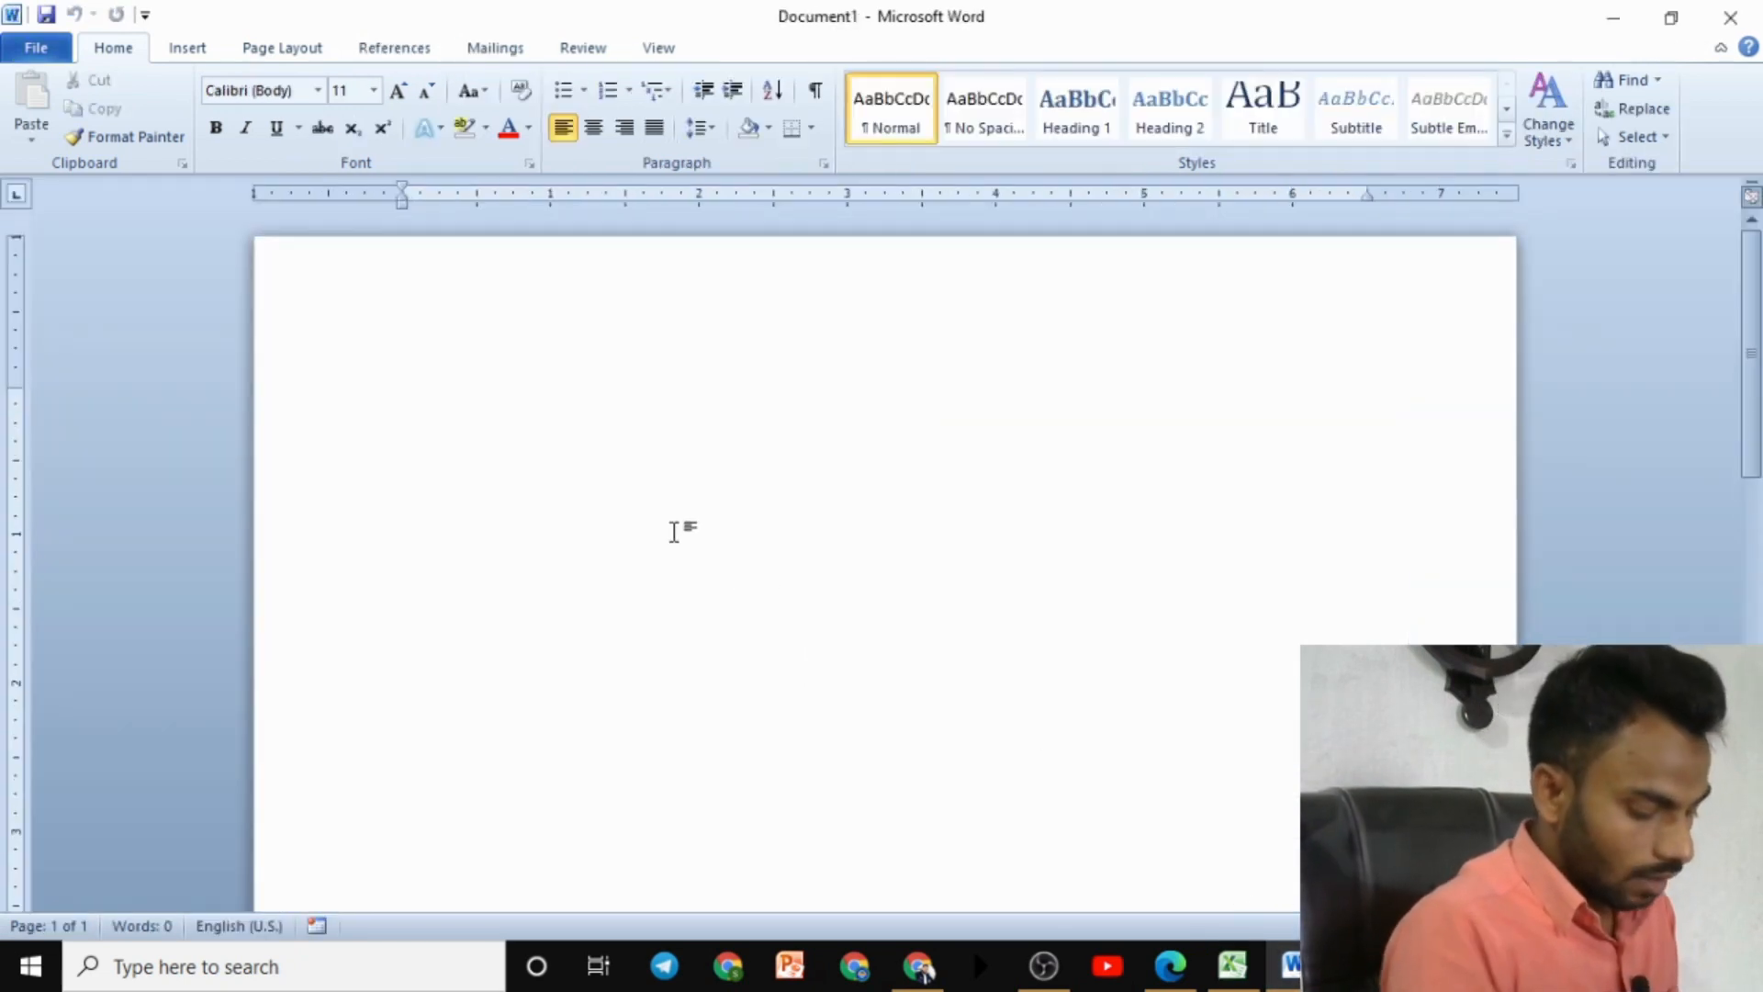
key("alt+equal")
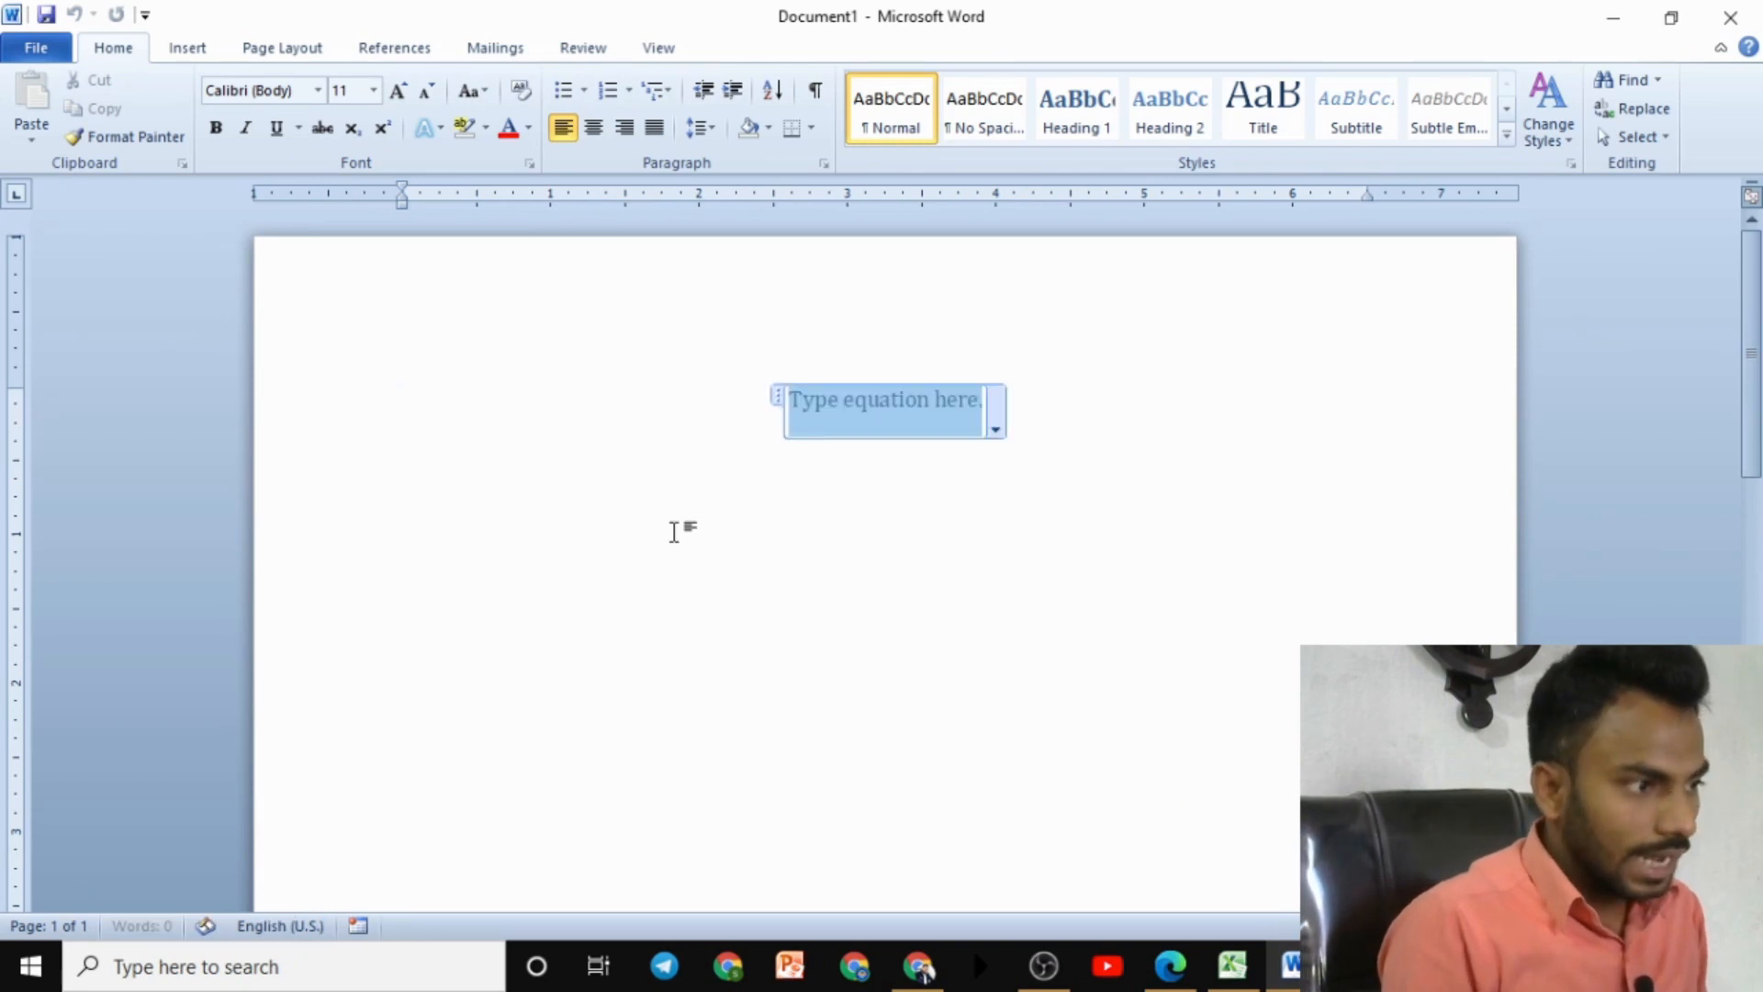
type("9")
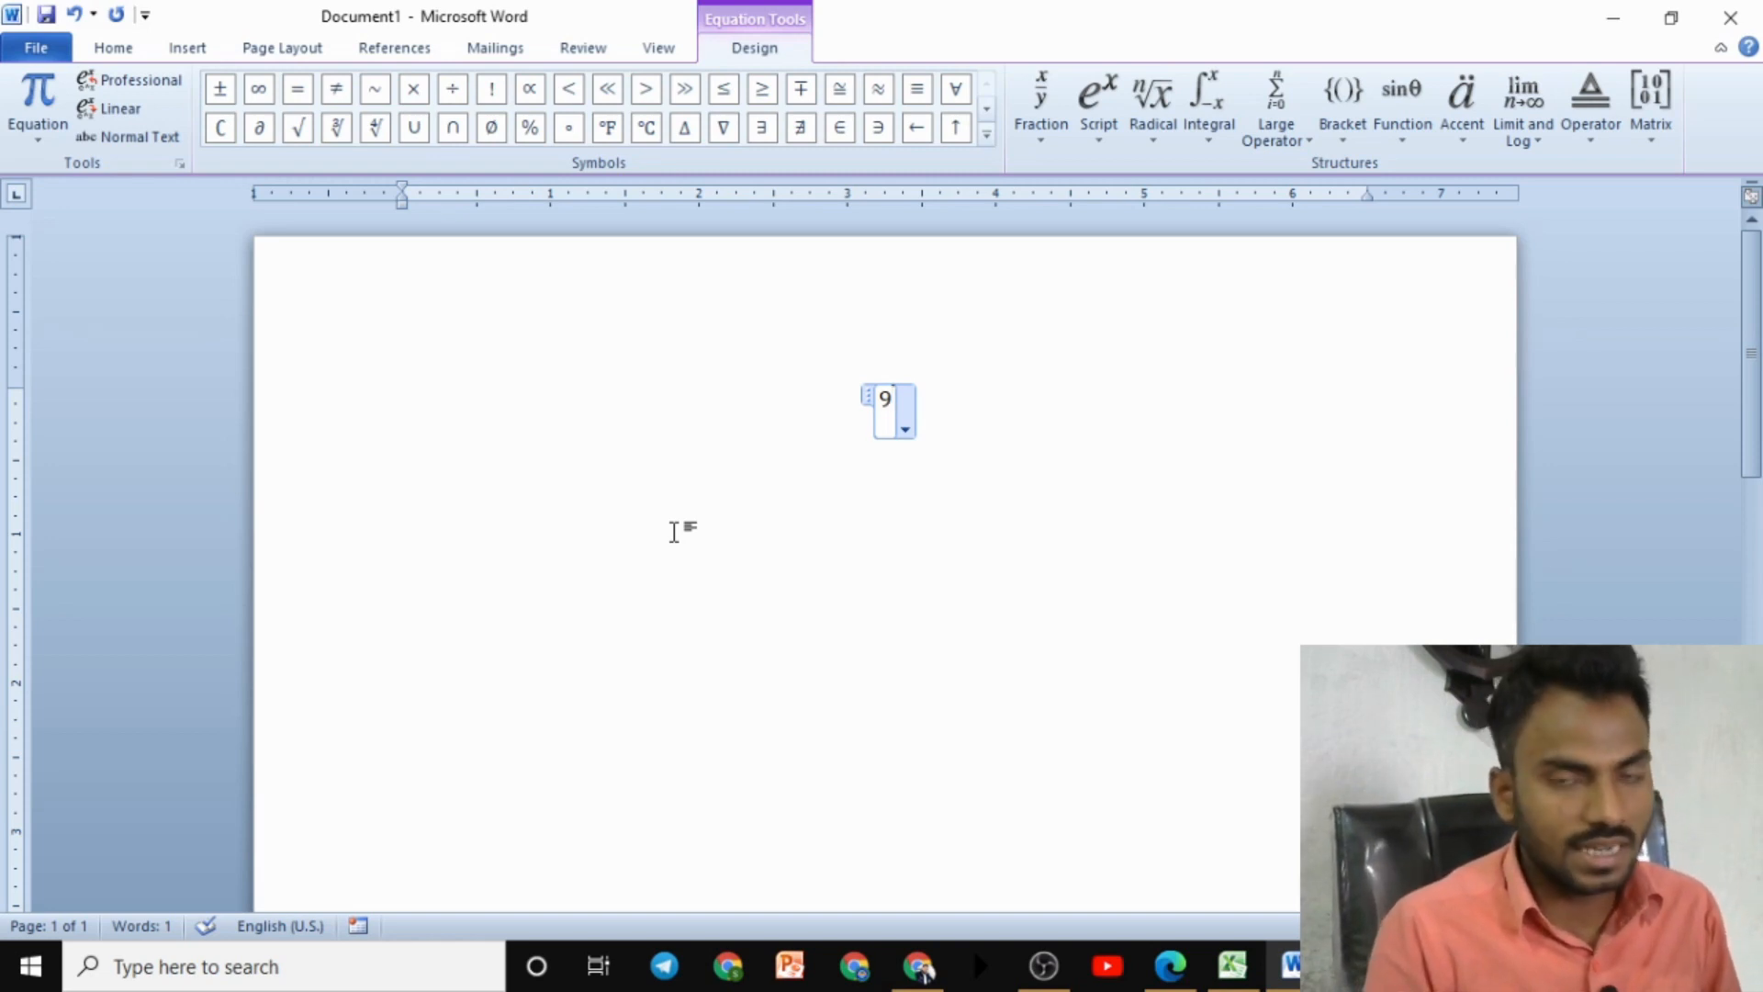
type("=")
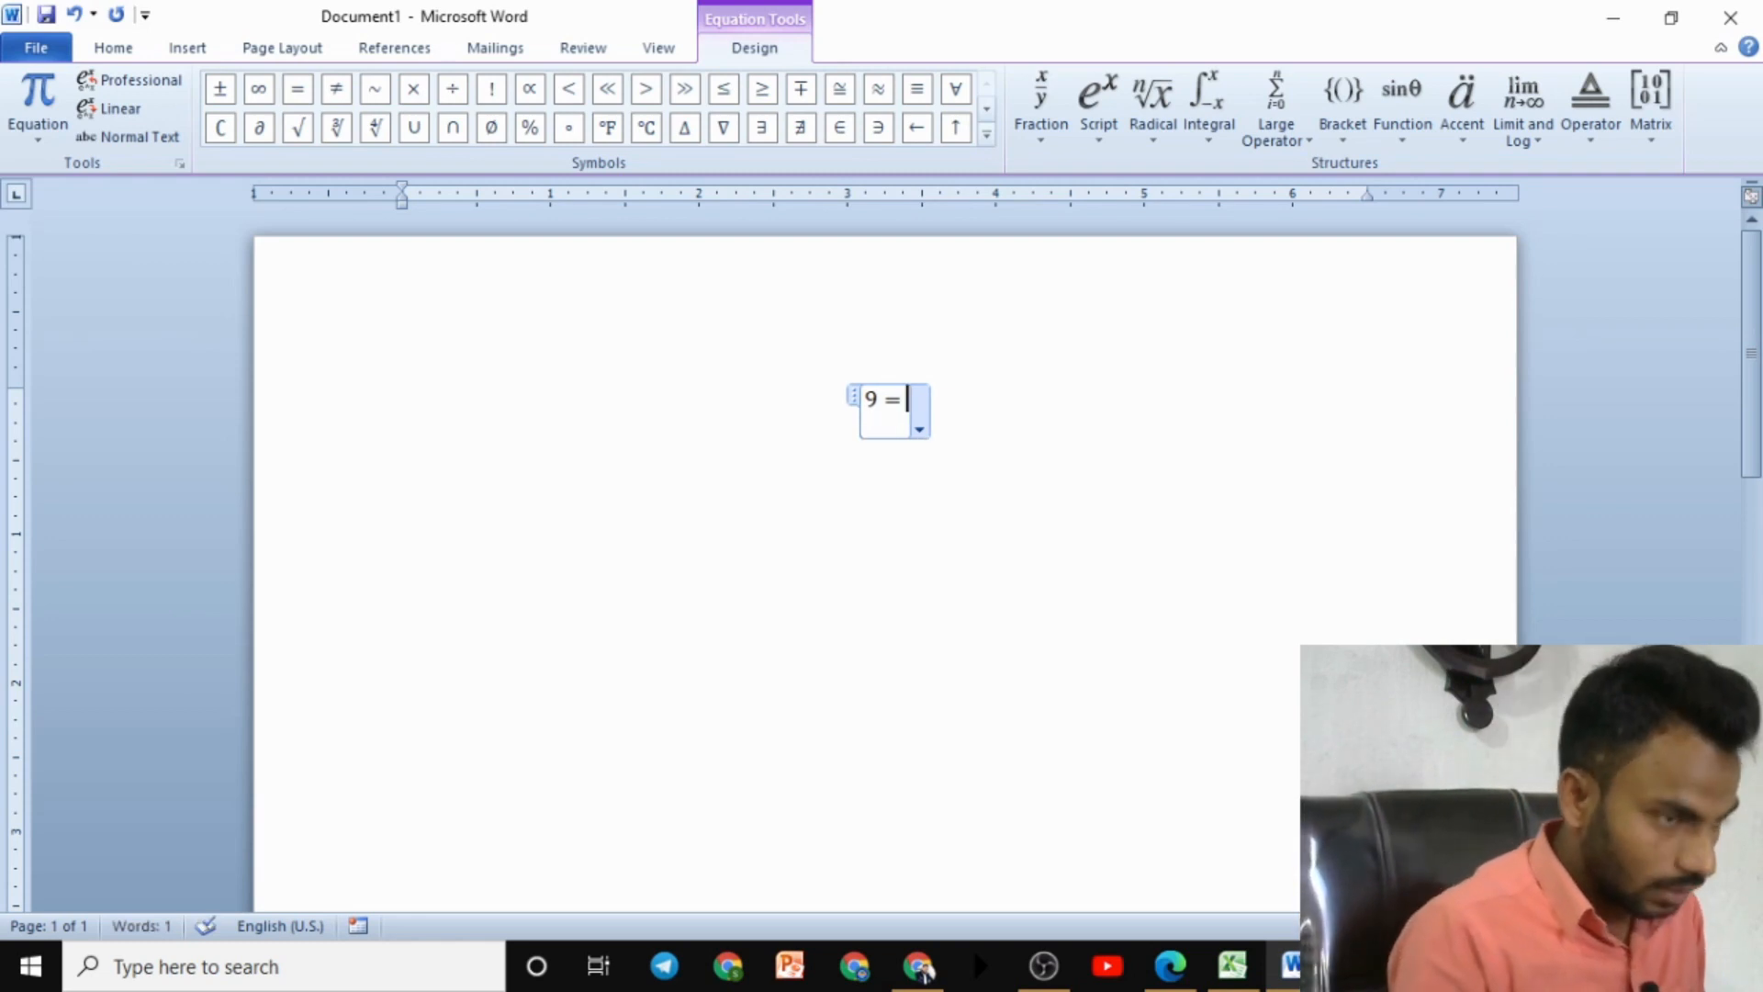
Extend the equation with the descending product 9 × 8 × 7 × 6 × 5 ×
type("9\times")
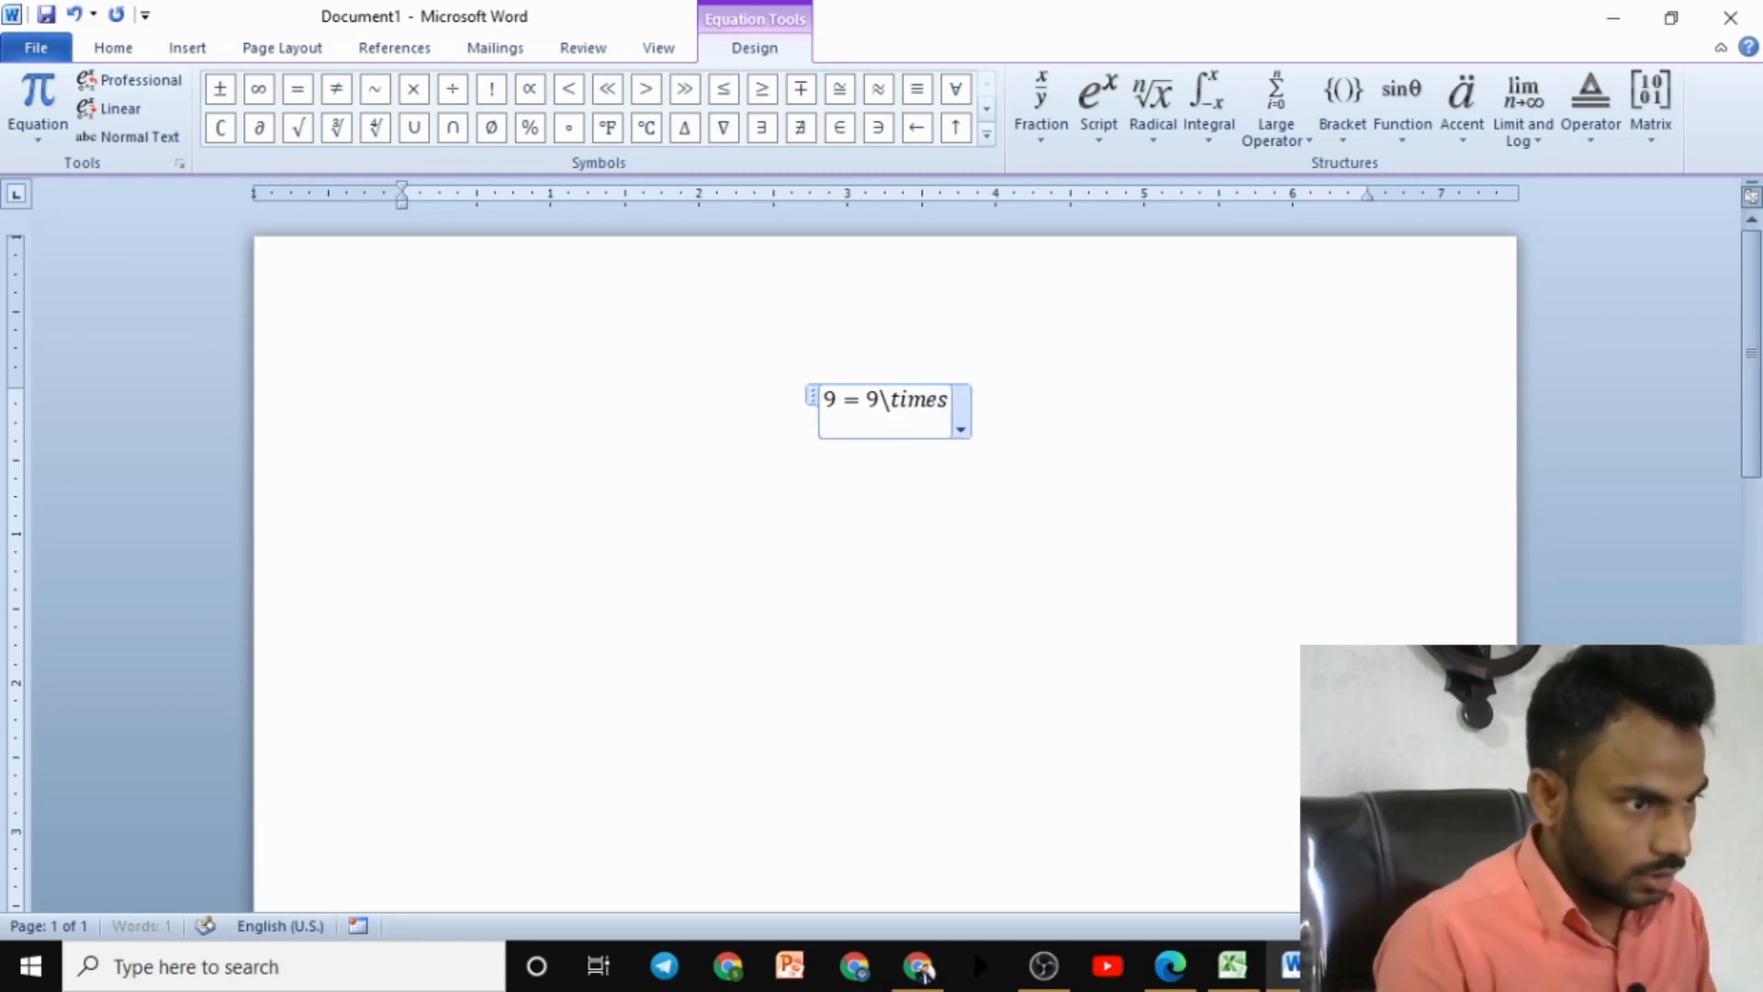
key("space")
type("8\times ")
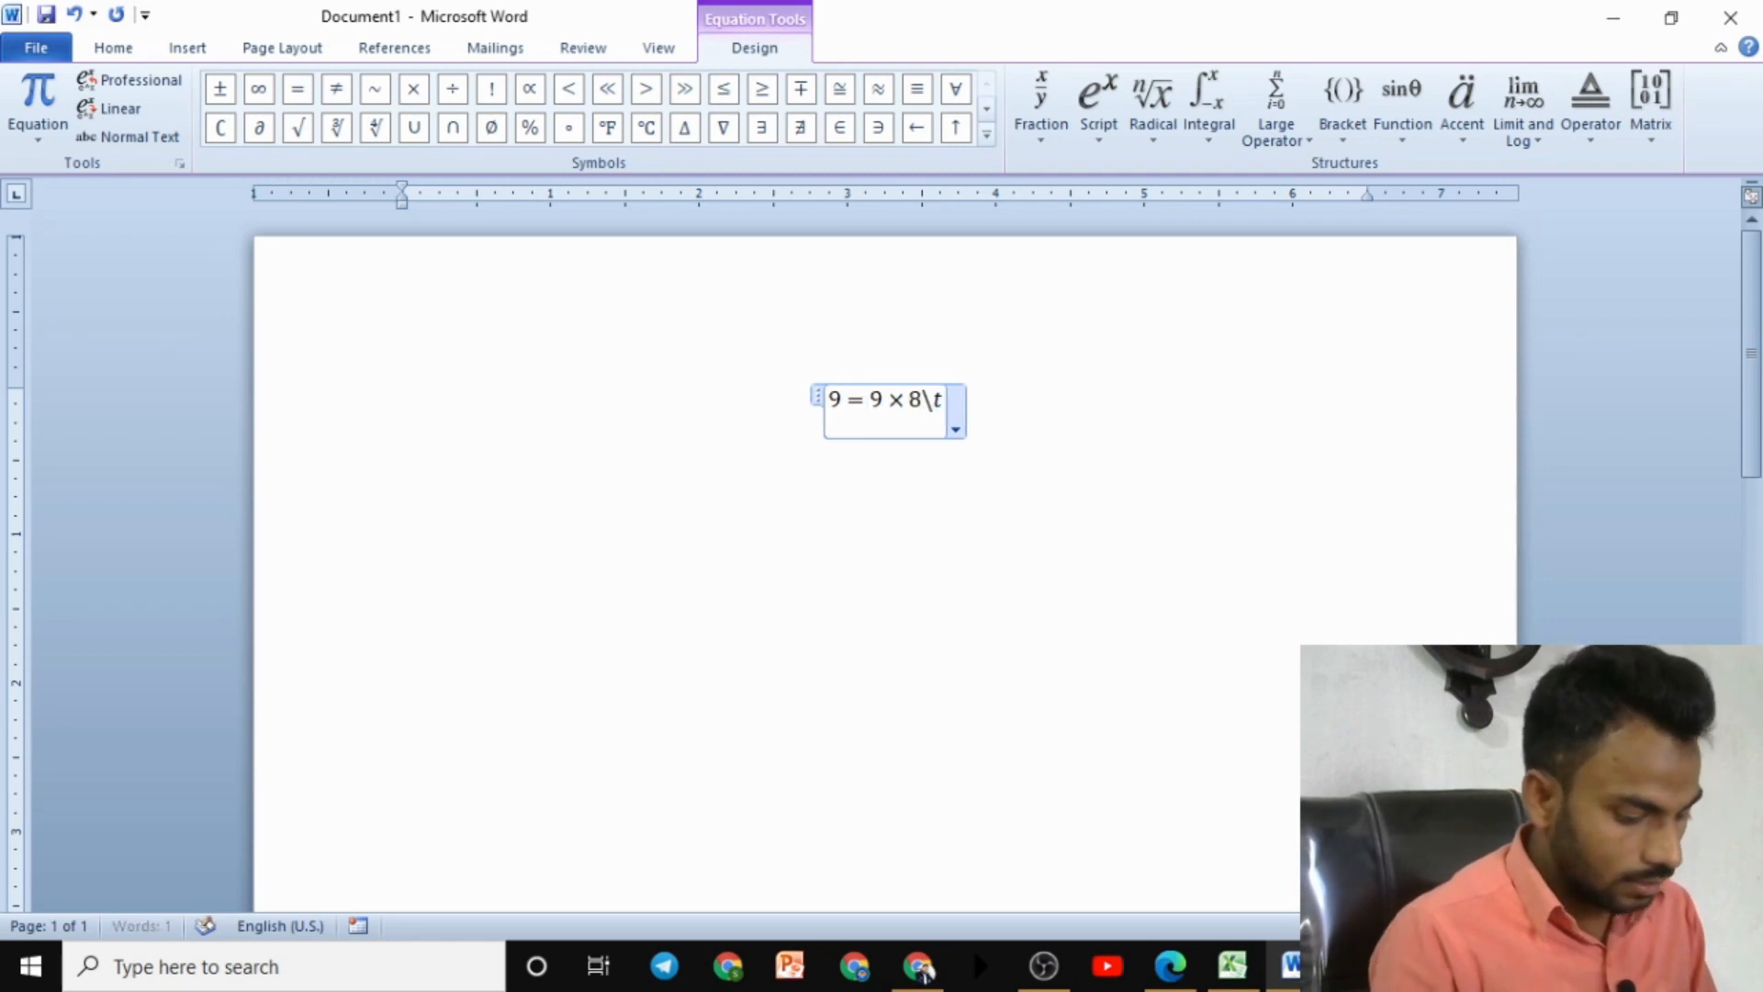
type("7\times ")
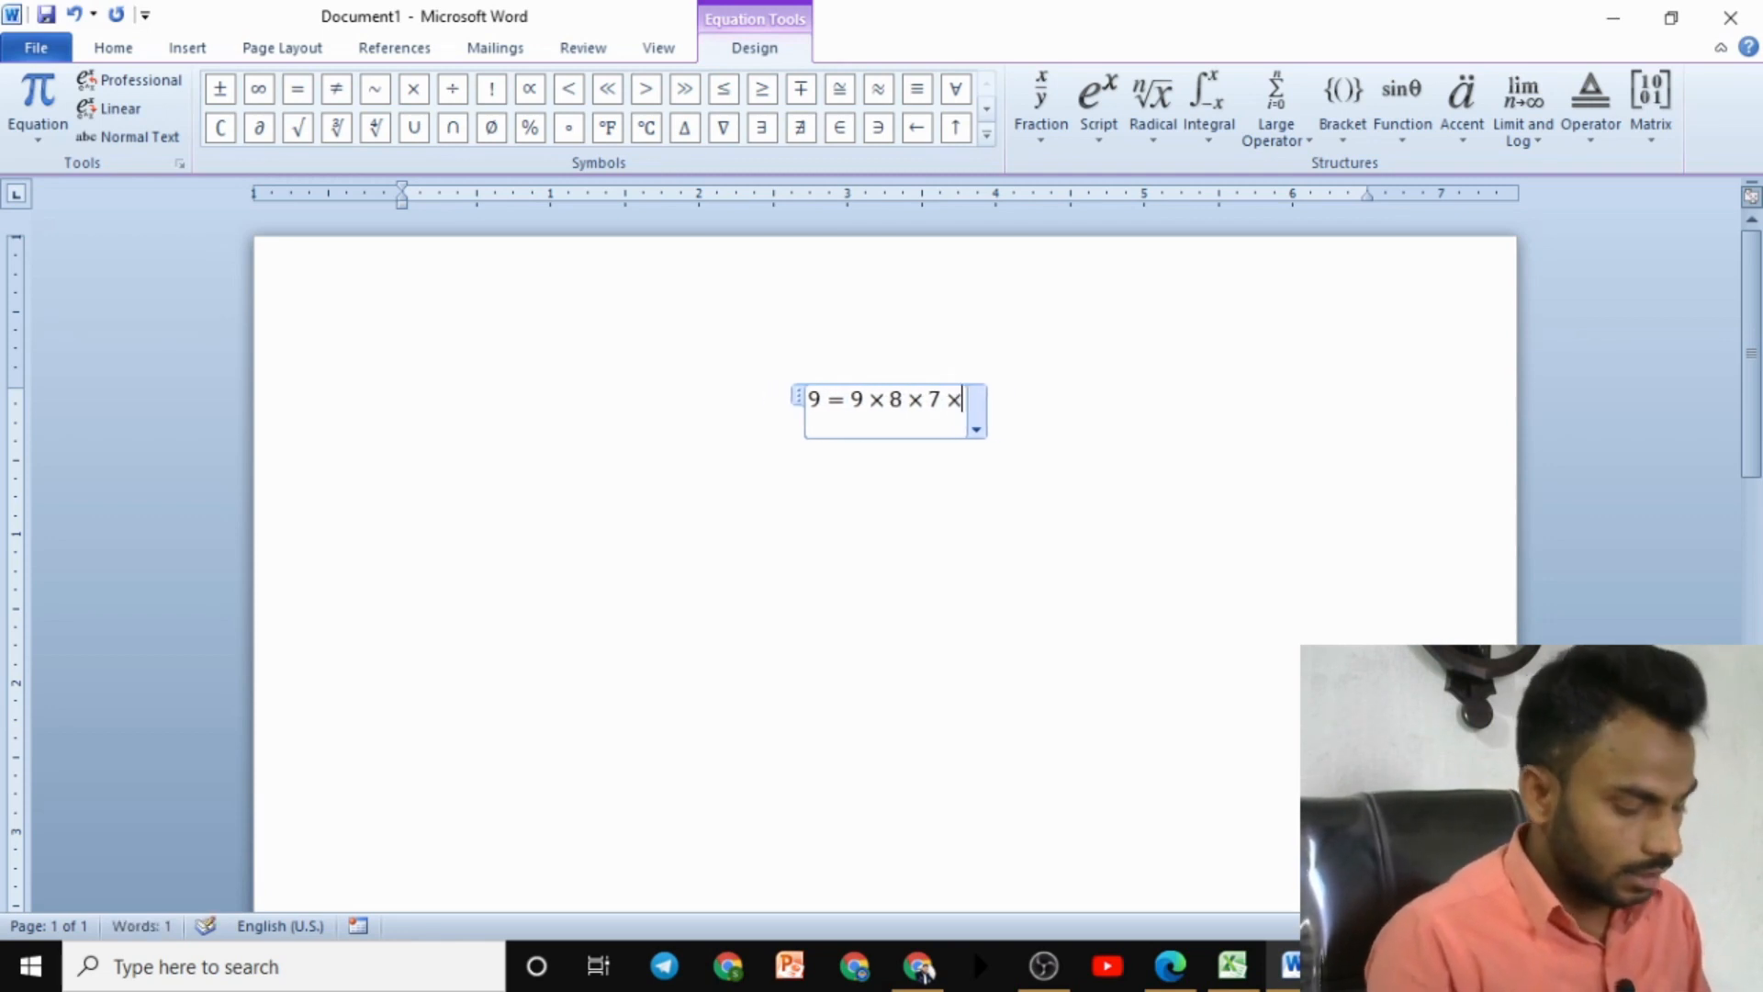
type("6\times ")
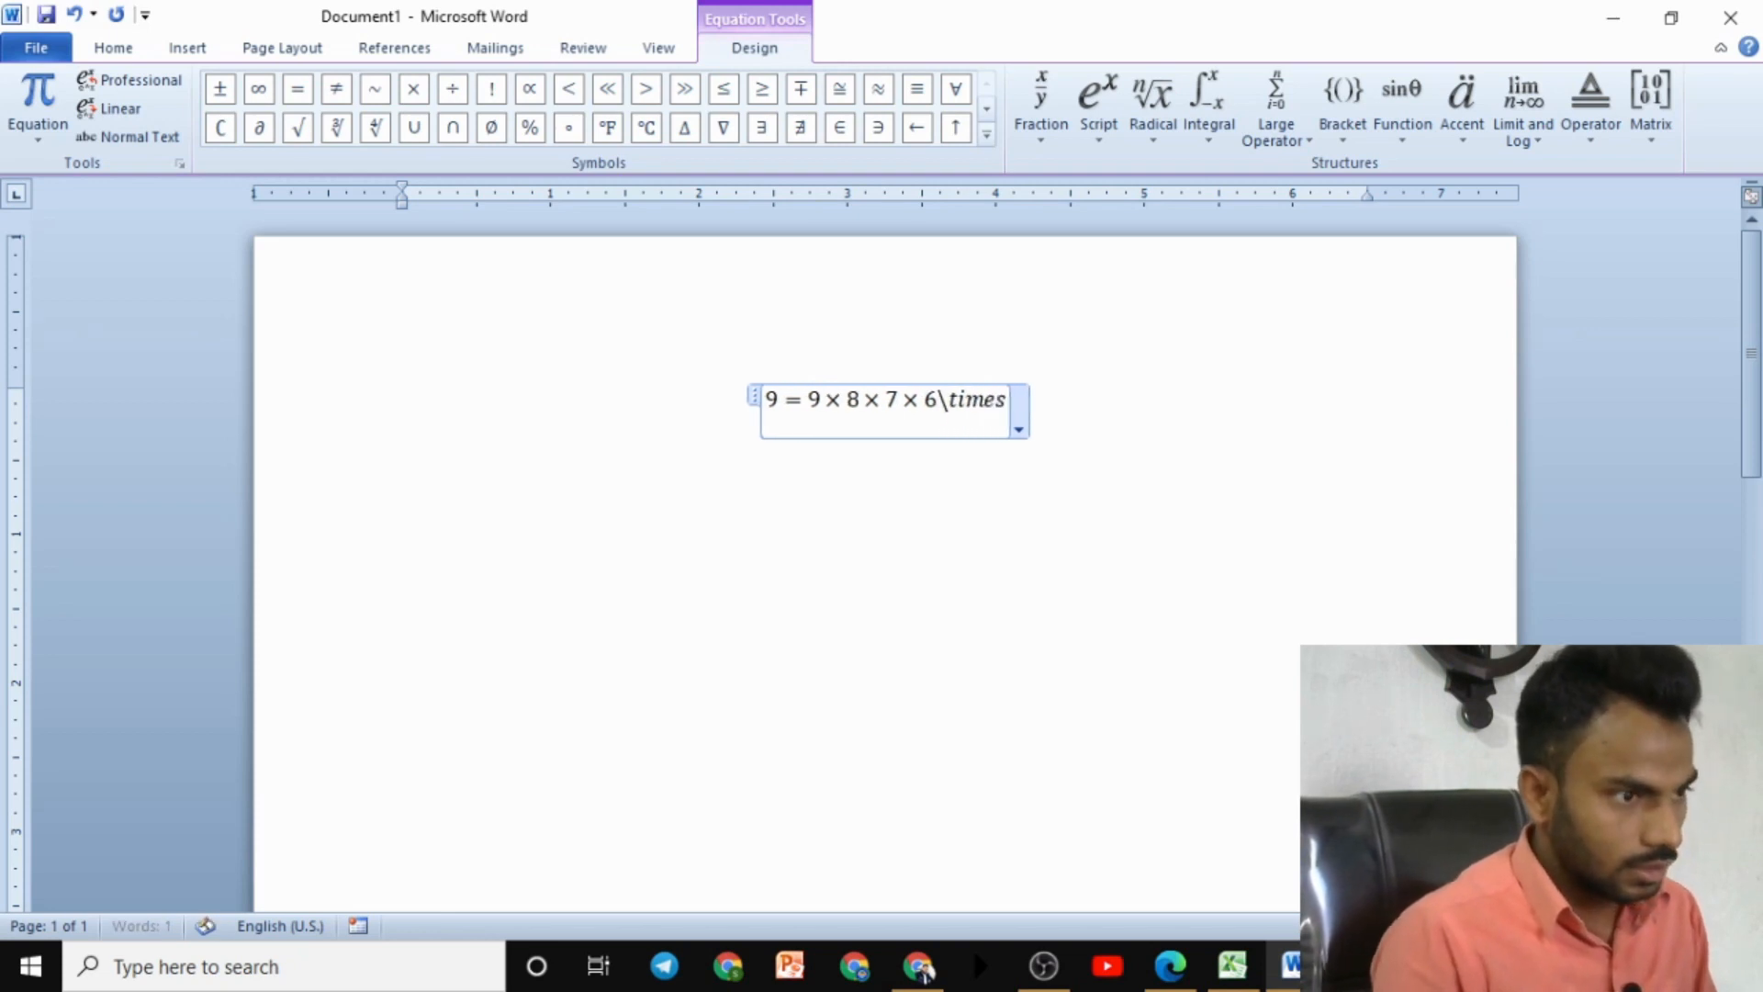
type("5\times ")
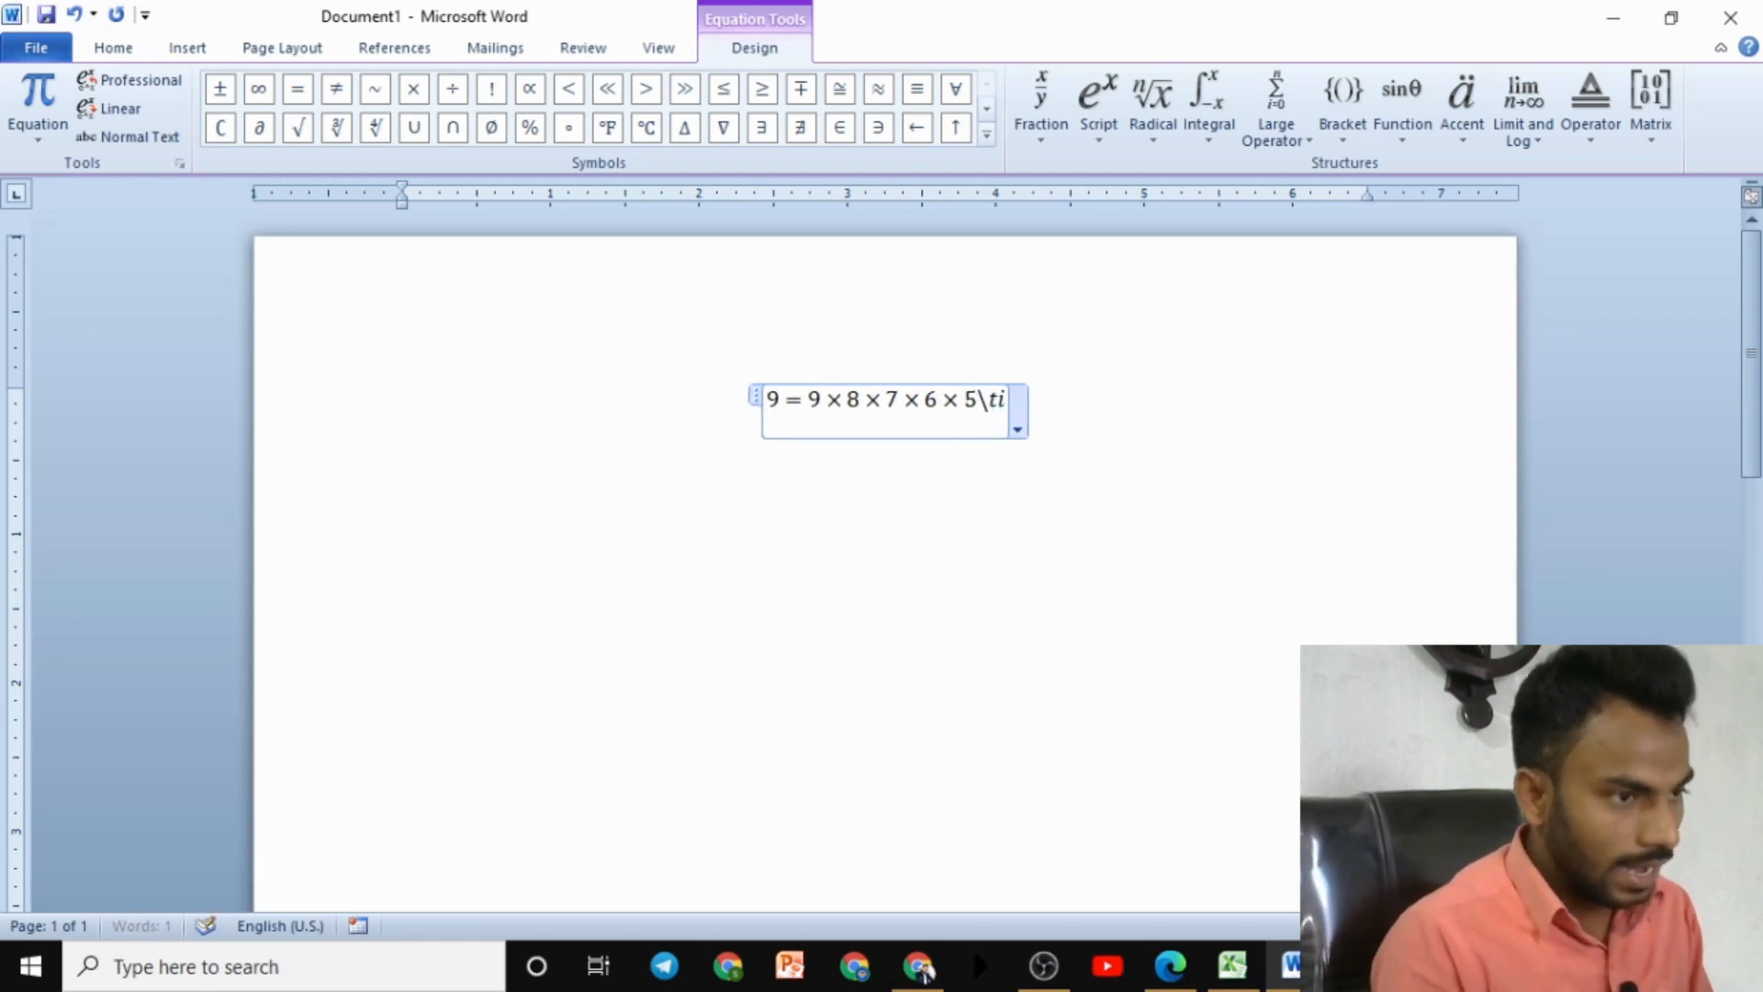
type("\tim")
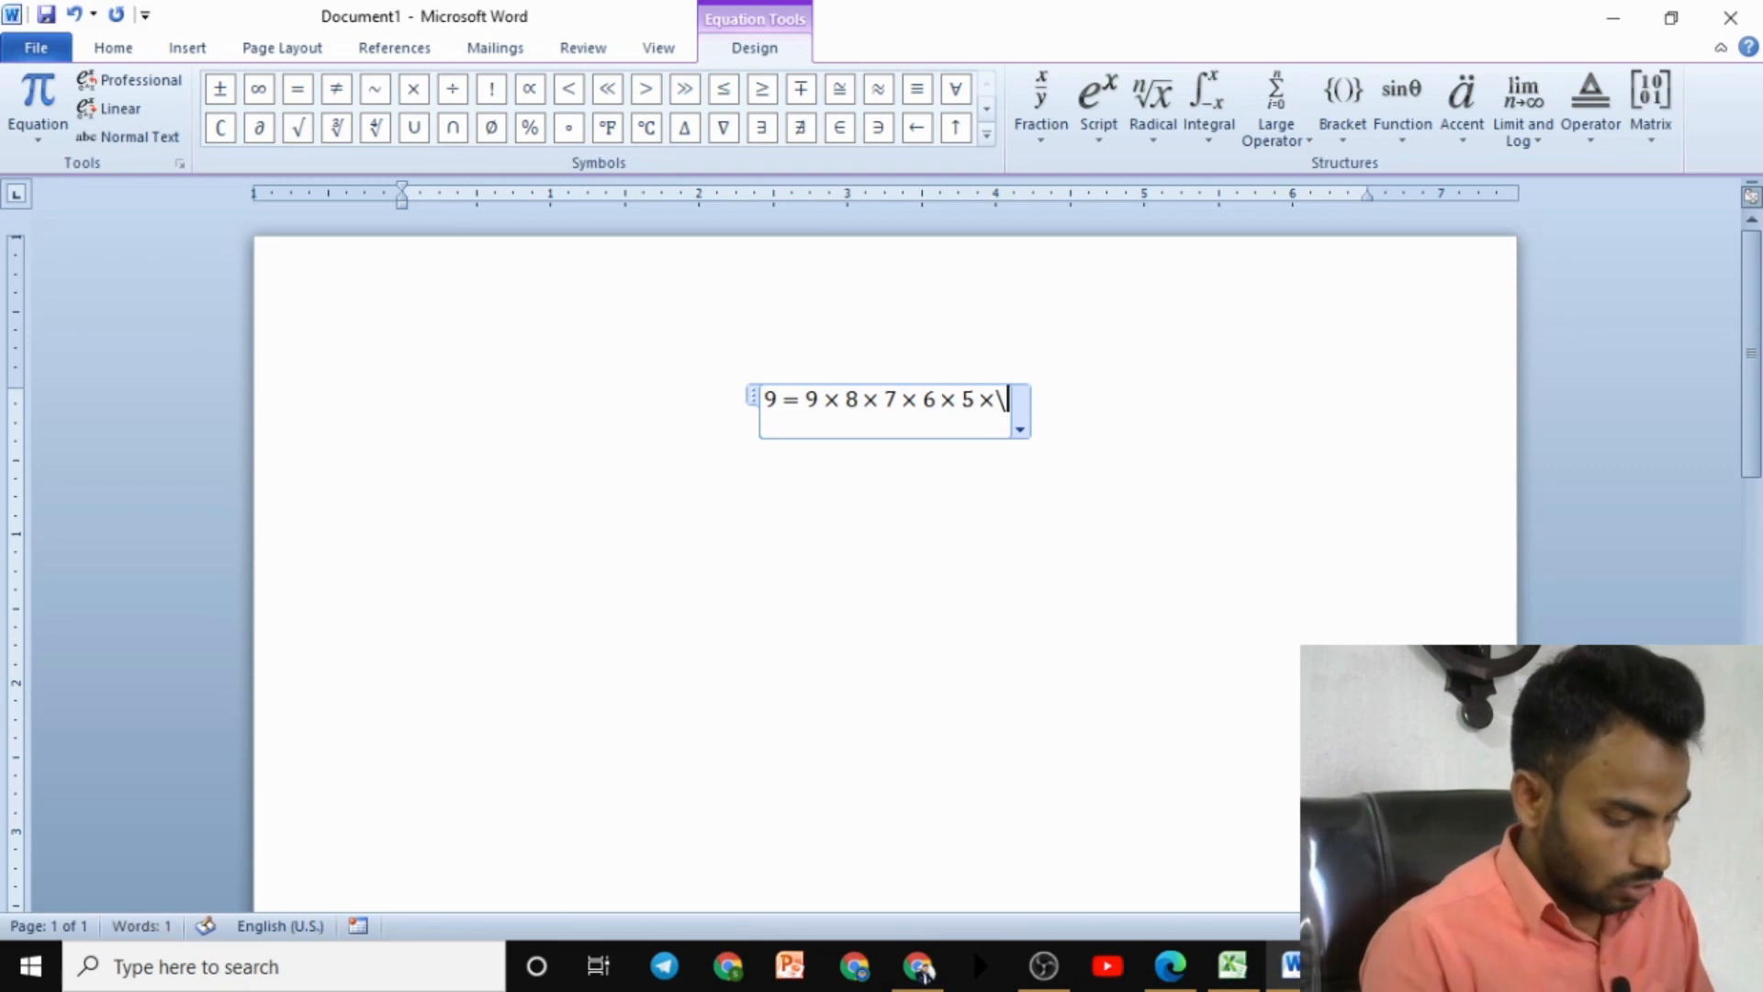
type("es")
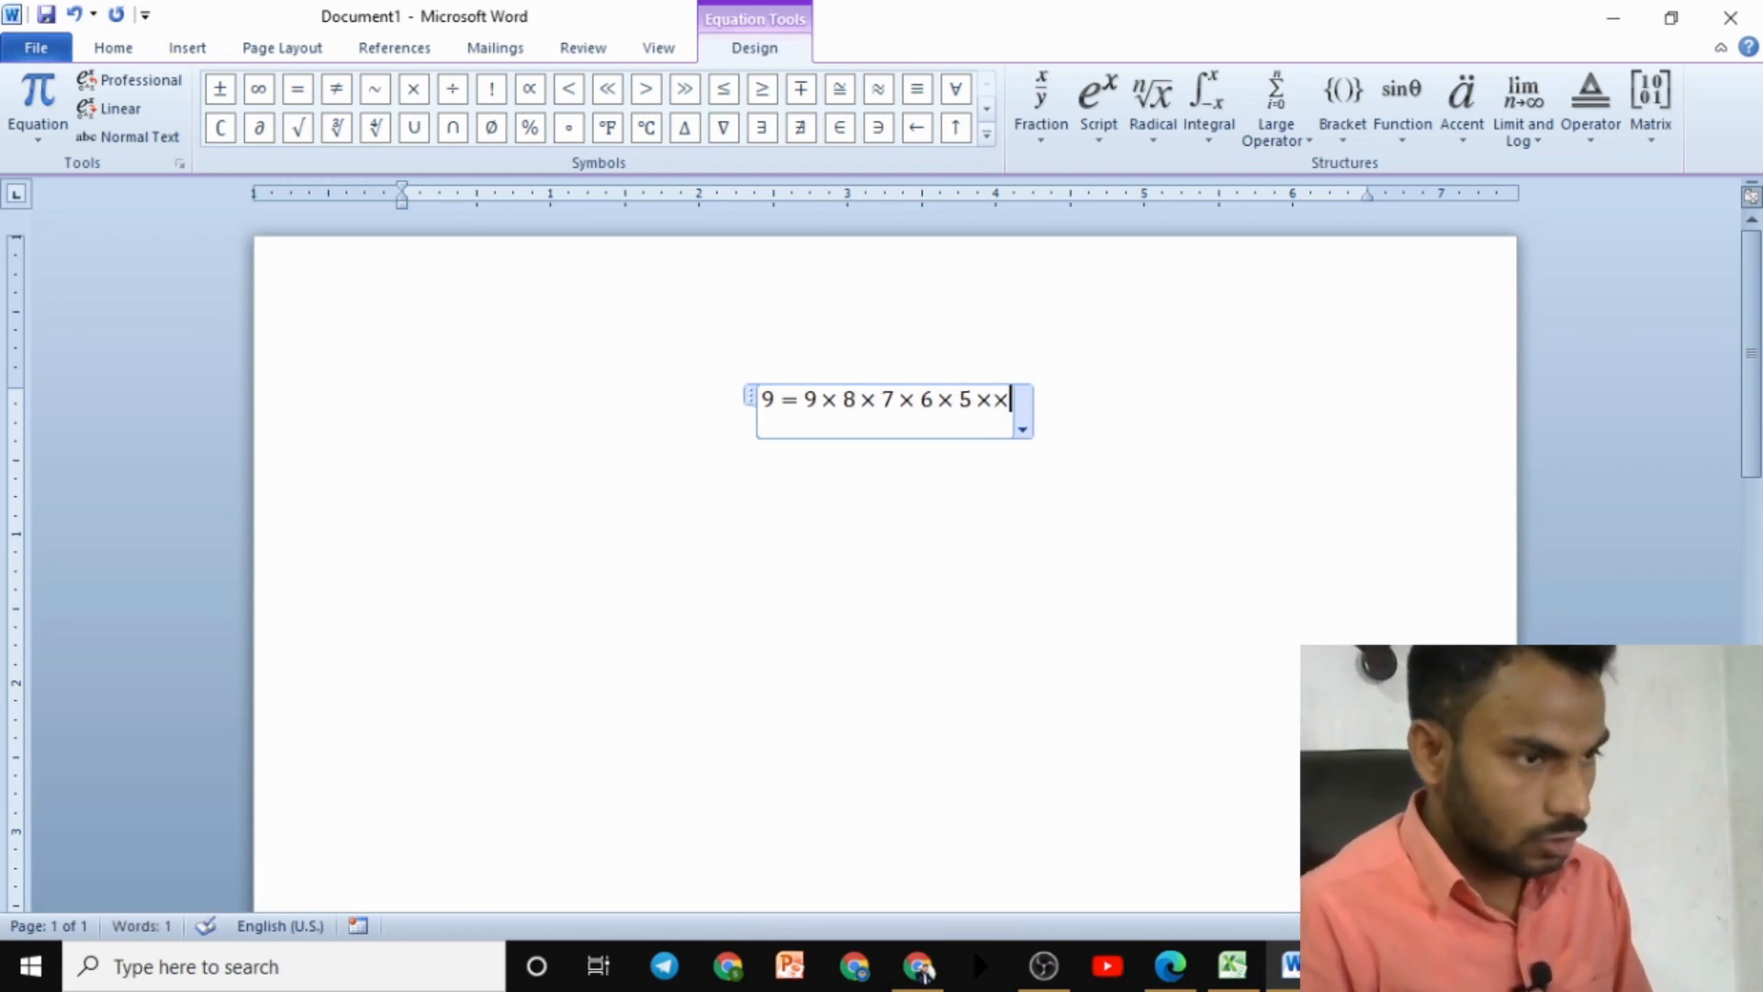
key("BackSpace")
Complete the factorial expansion in the equation with the remaining factors 4 × 3 × 2 × 1
type("4\times ")
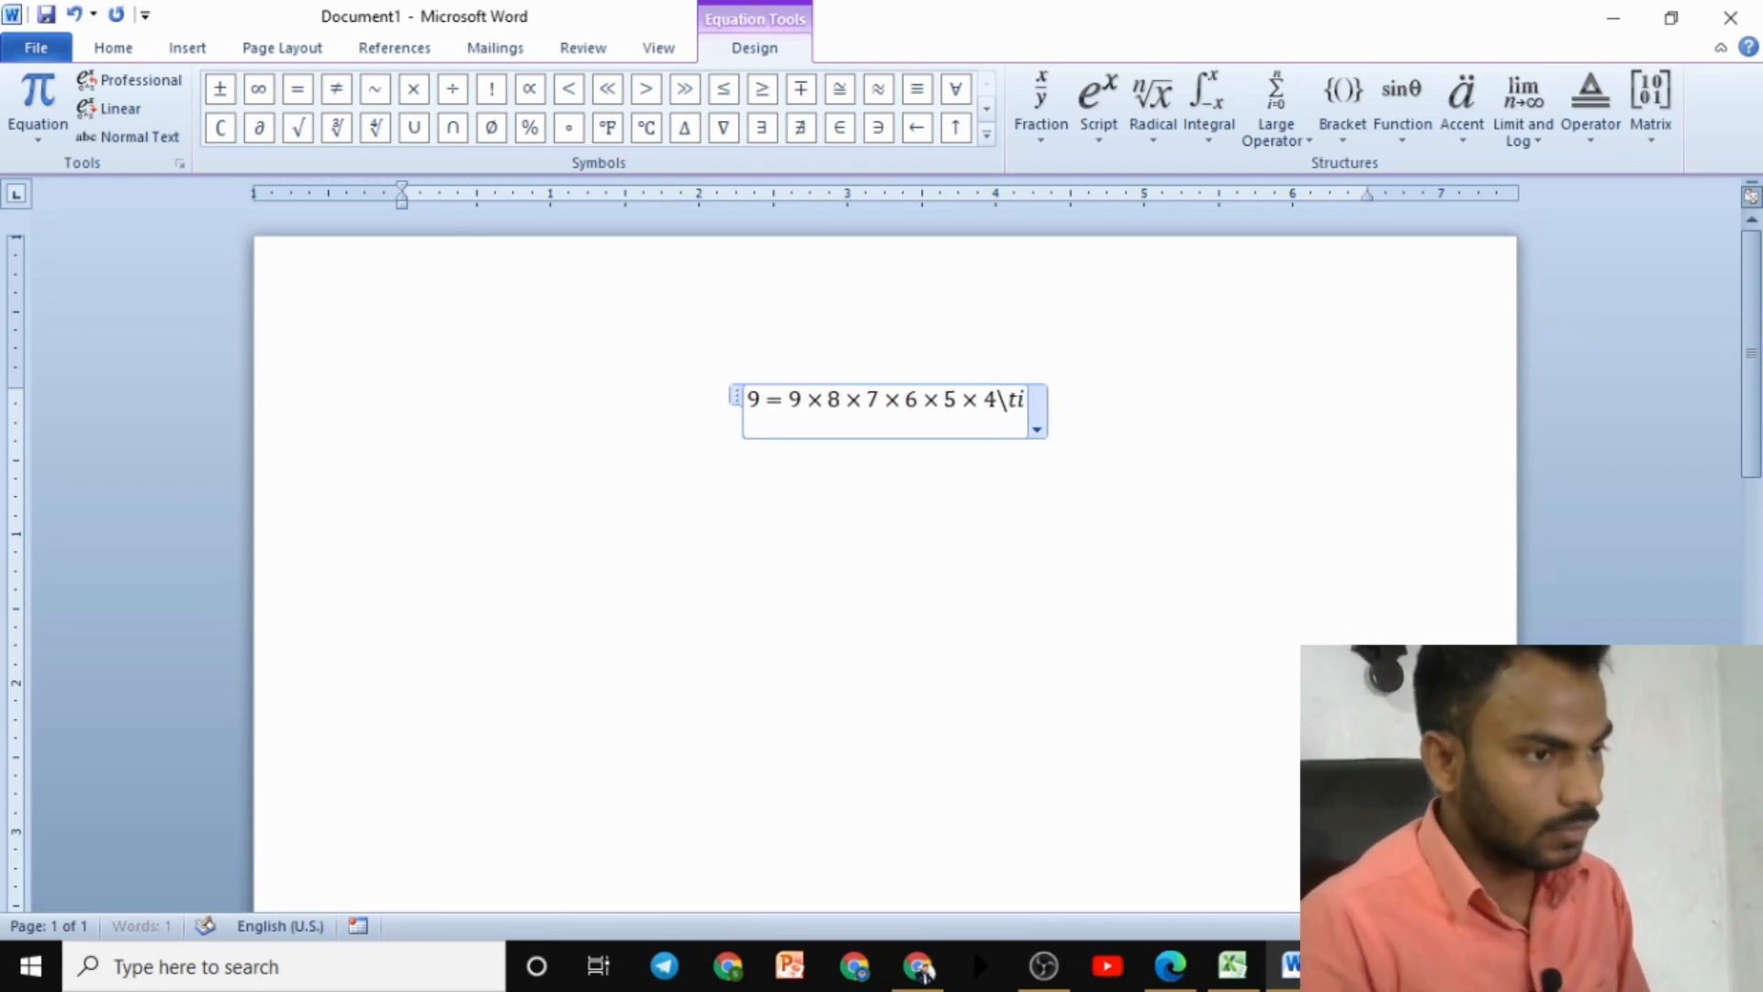
type("3\times ")
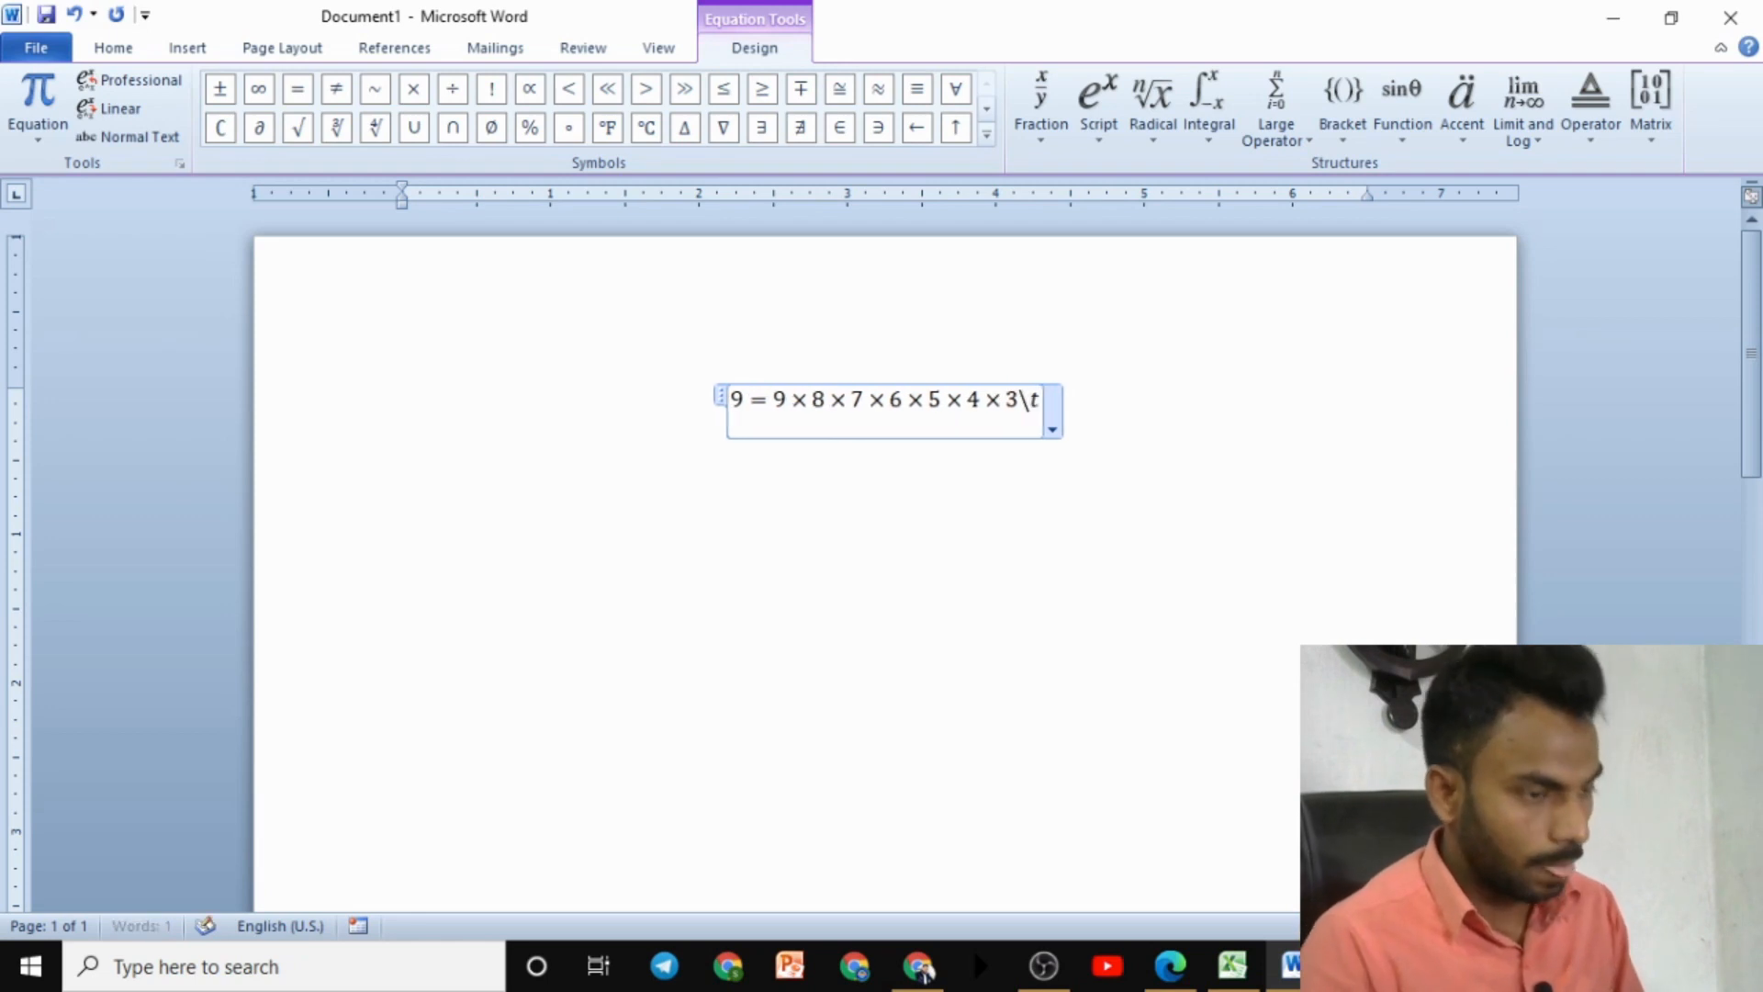
type("2\rtim")
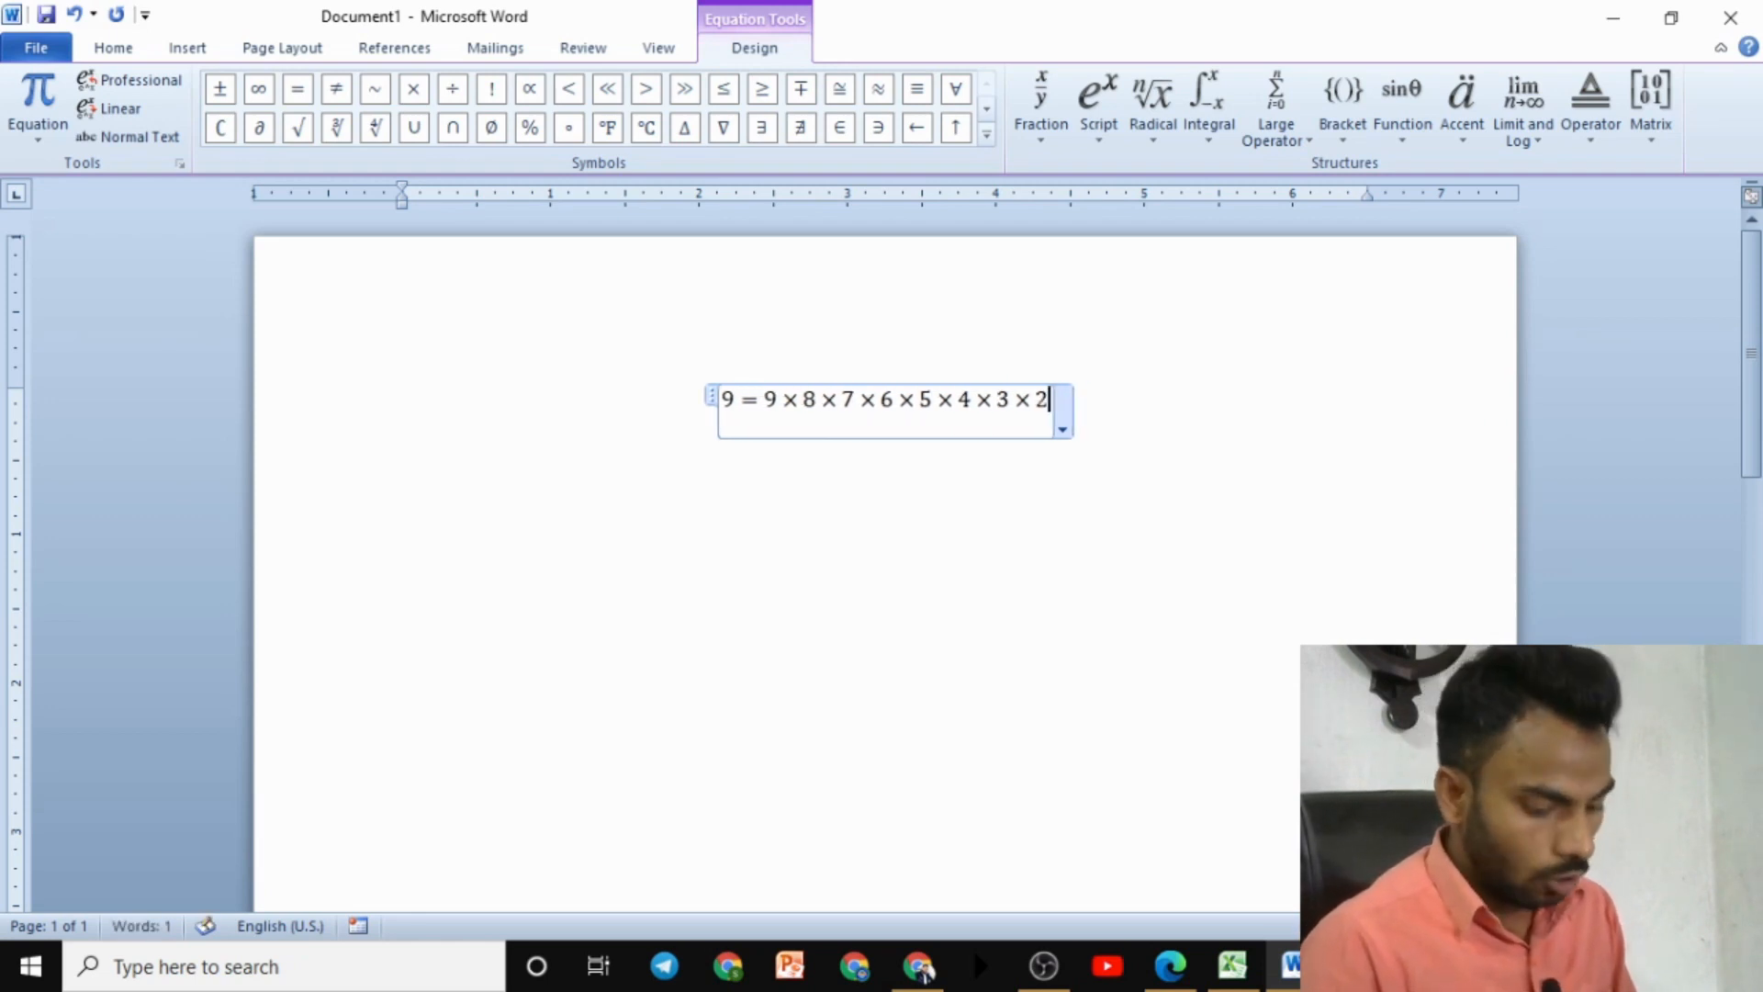
key("BackSpace")
key("BackSpace")
key("BackSpace")
key("BackSpace")
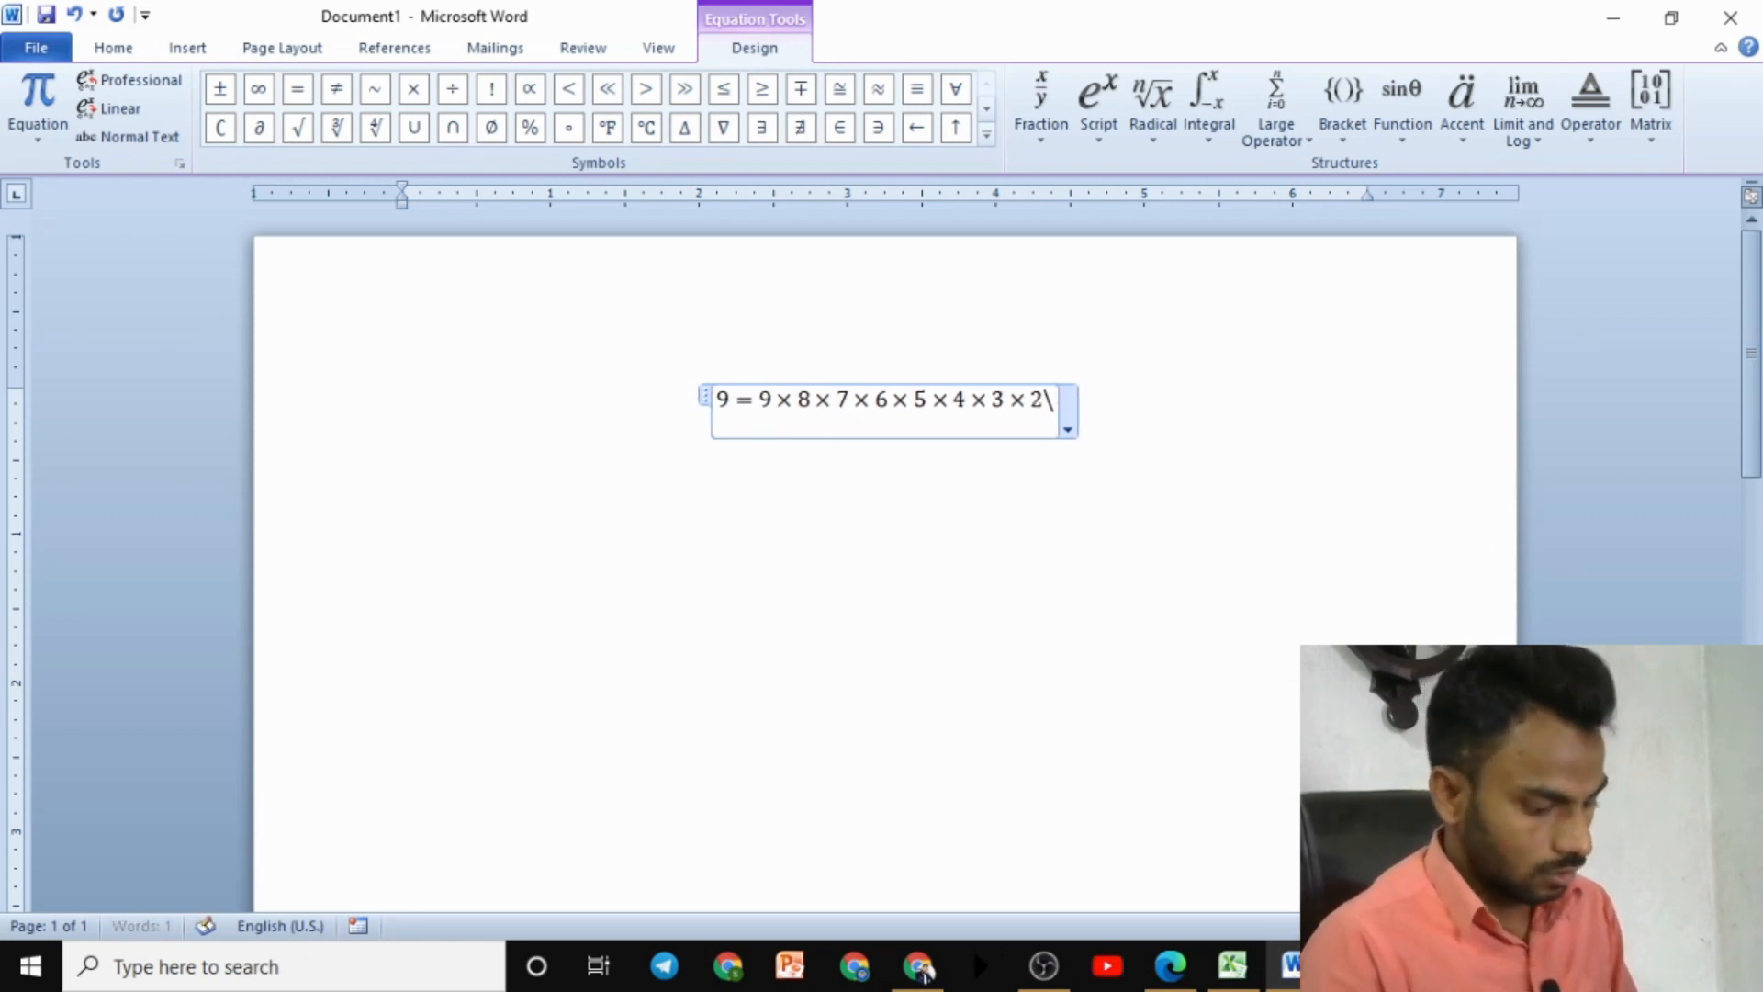
type("times ")
type("1")
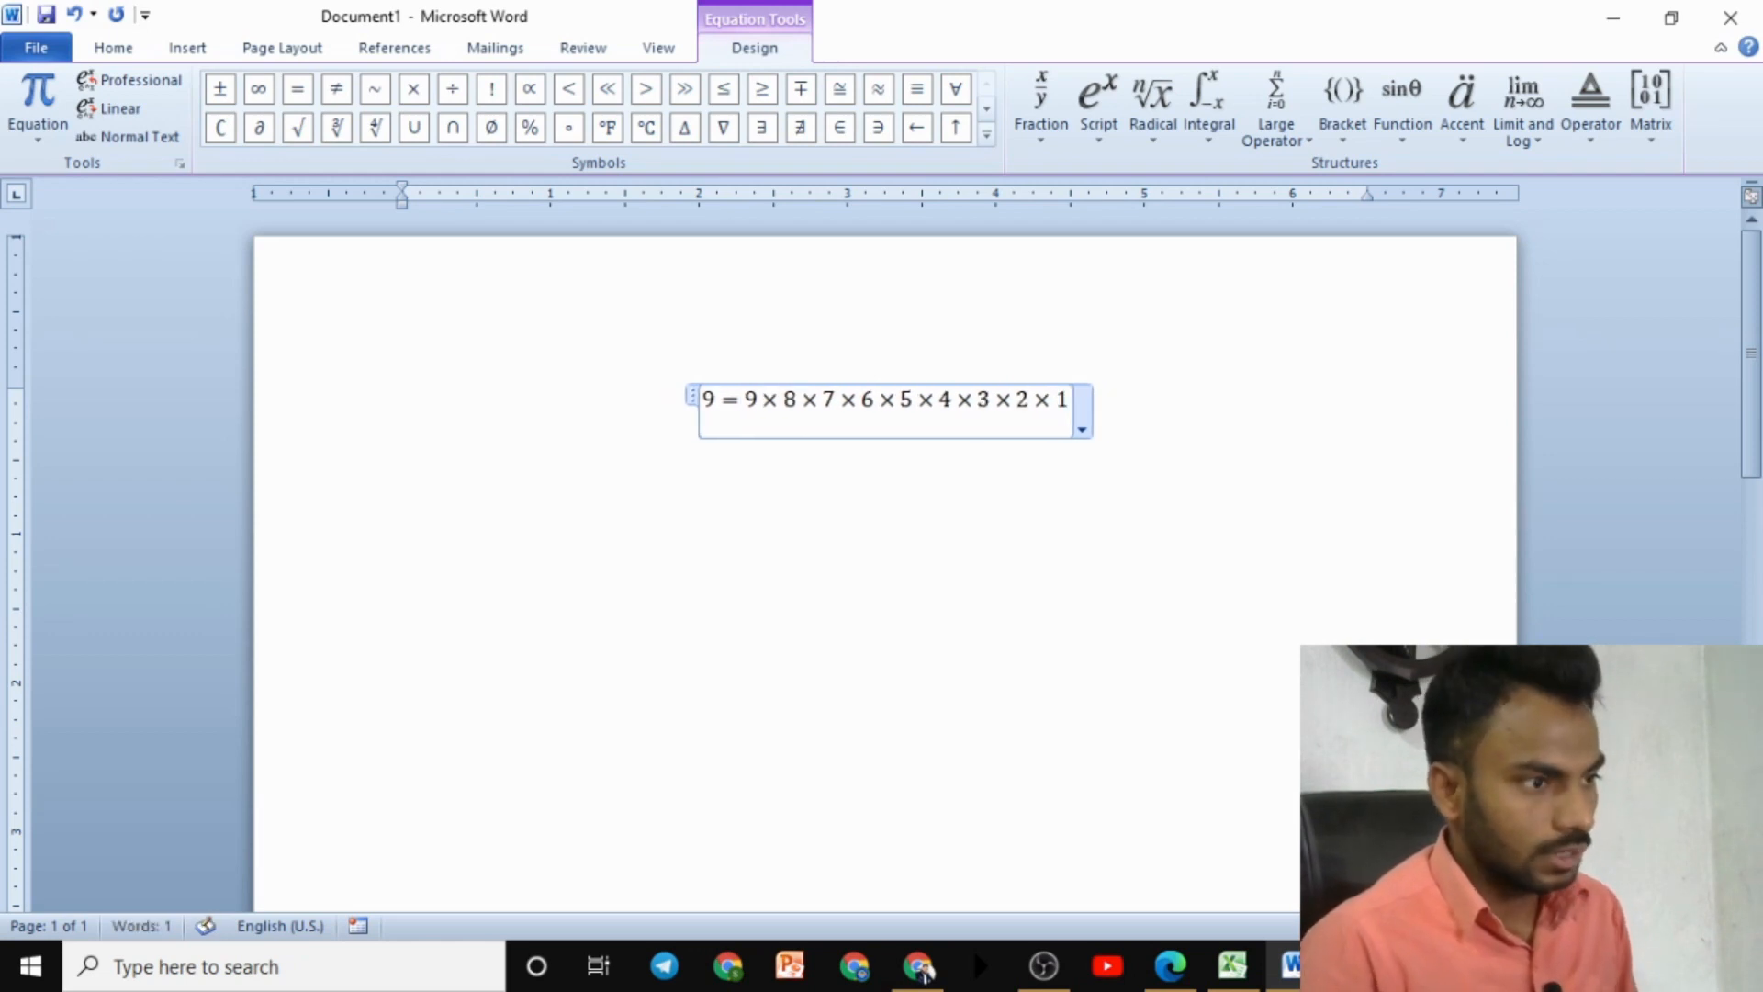
Select the whole product after the equals sign in the equation, and switch back to the Excel workbook
left_click(866, 582)
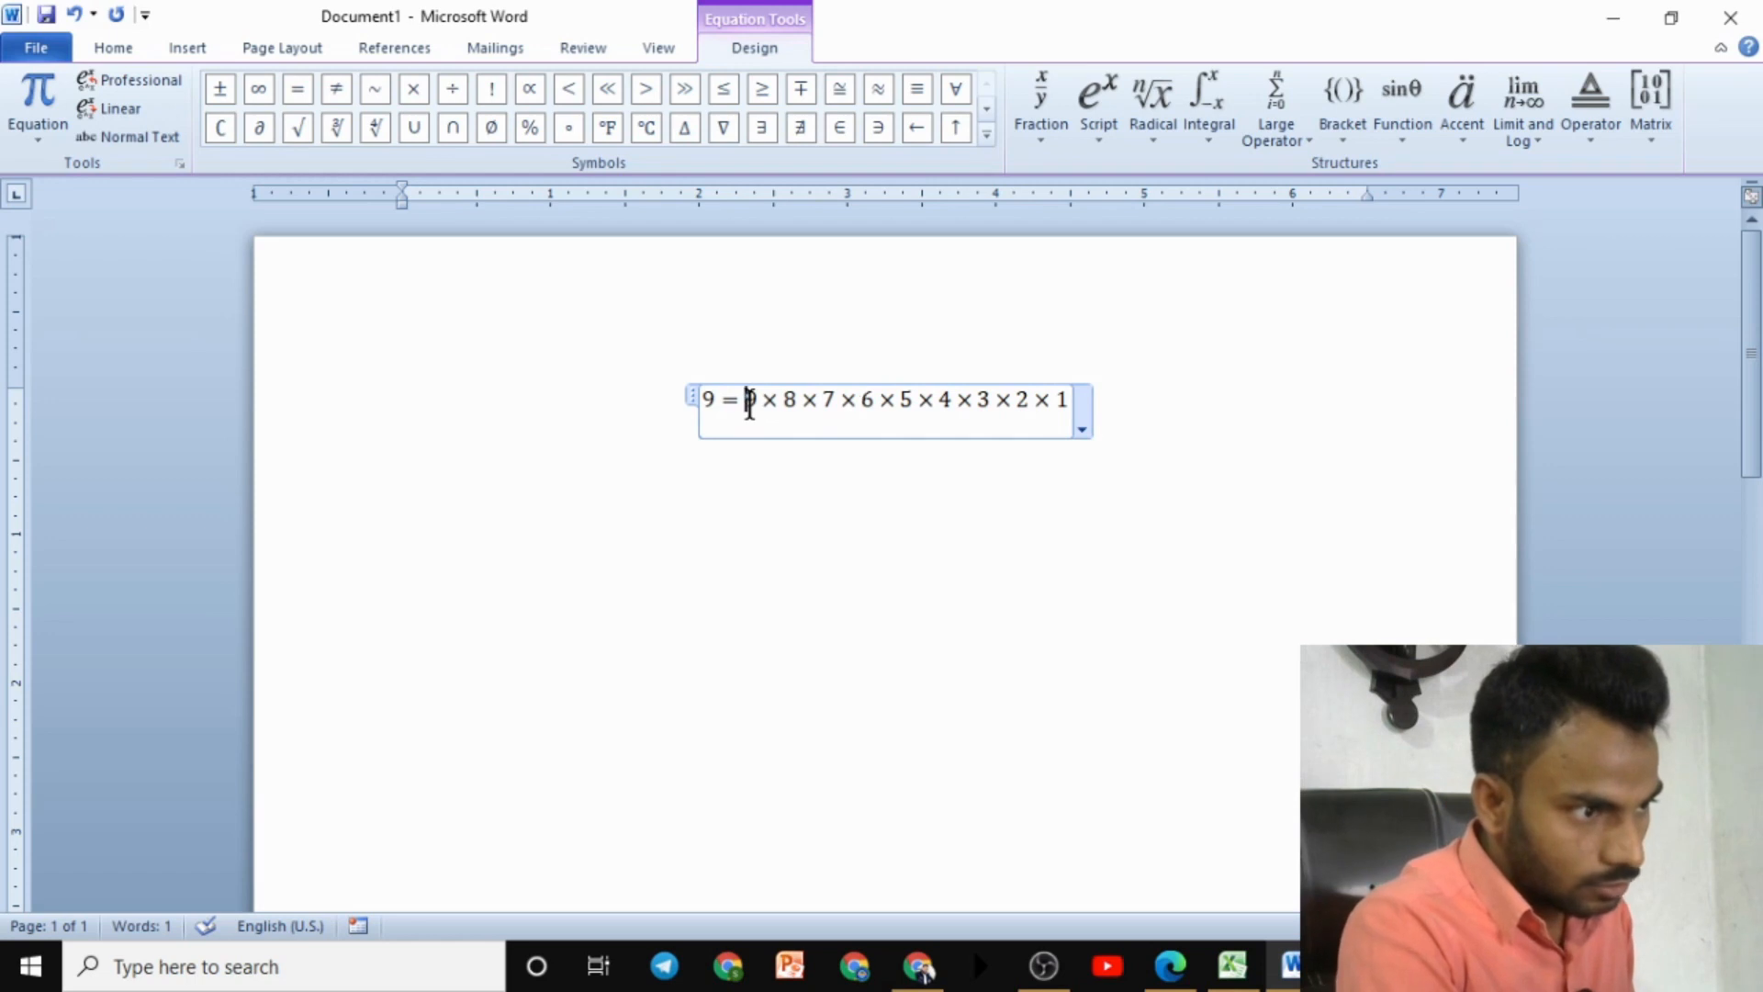
left_click_drag(749, 401, 1065, 404)
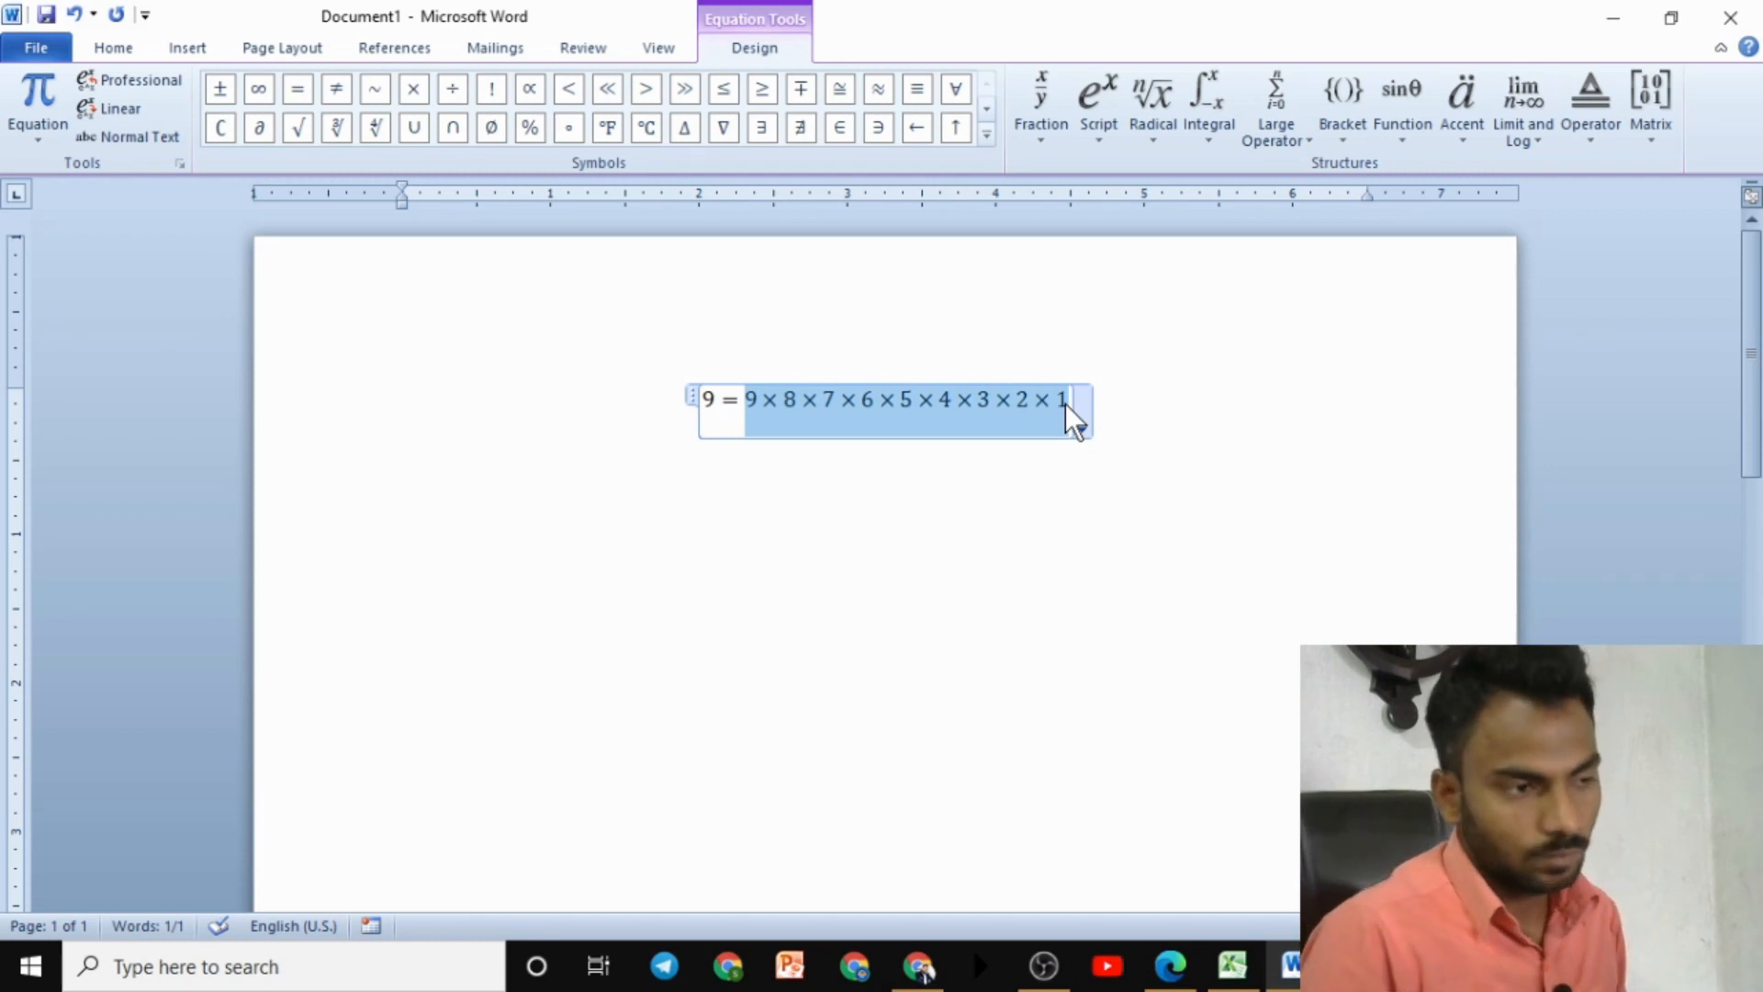
left_click(1232, 966)
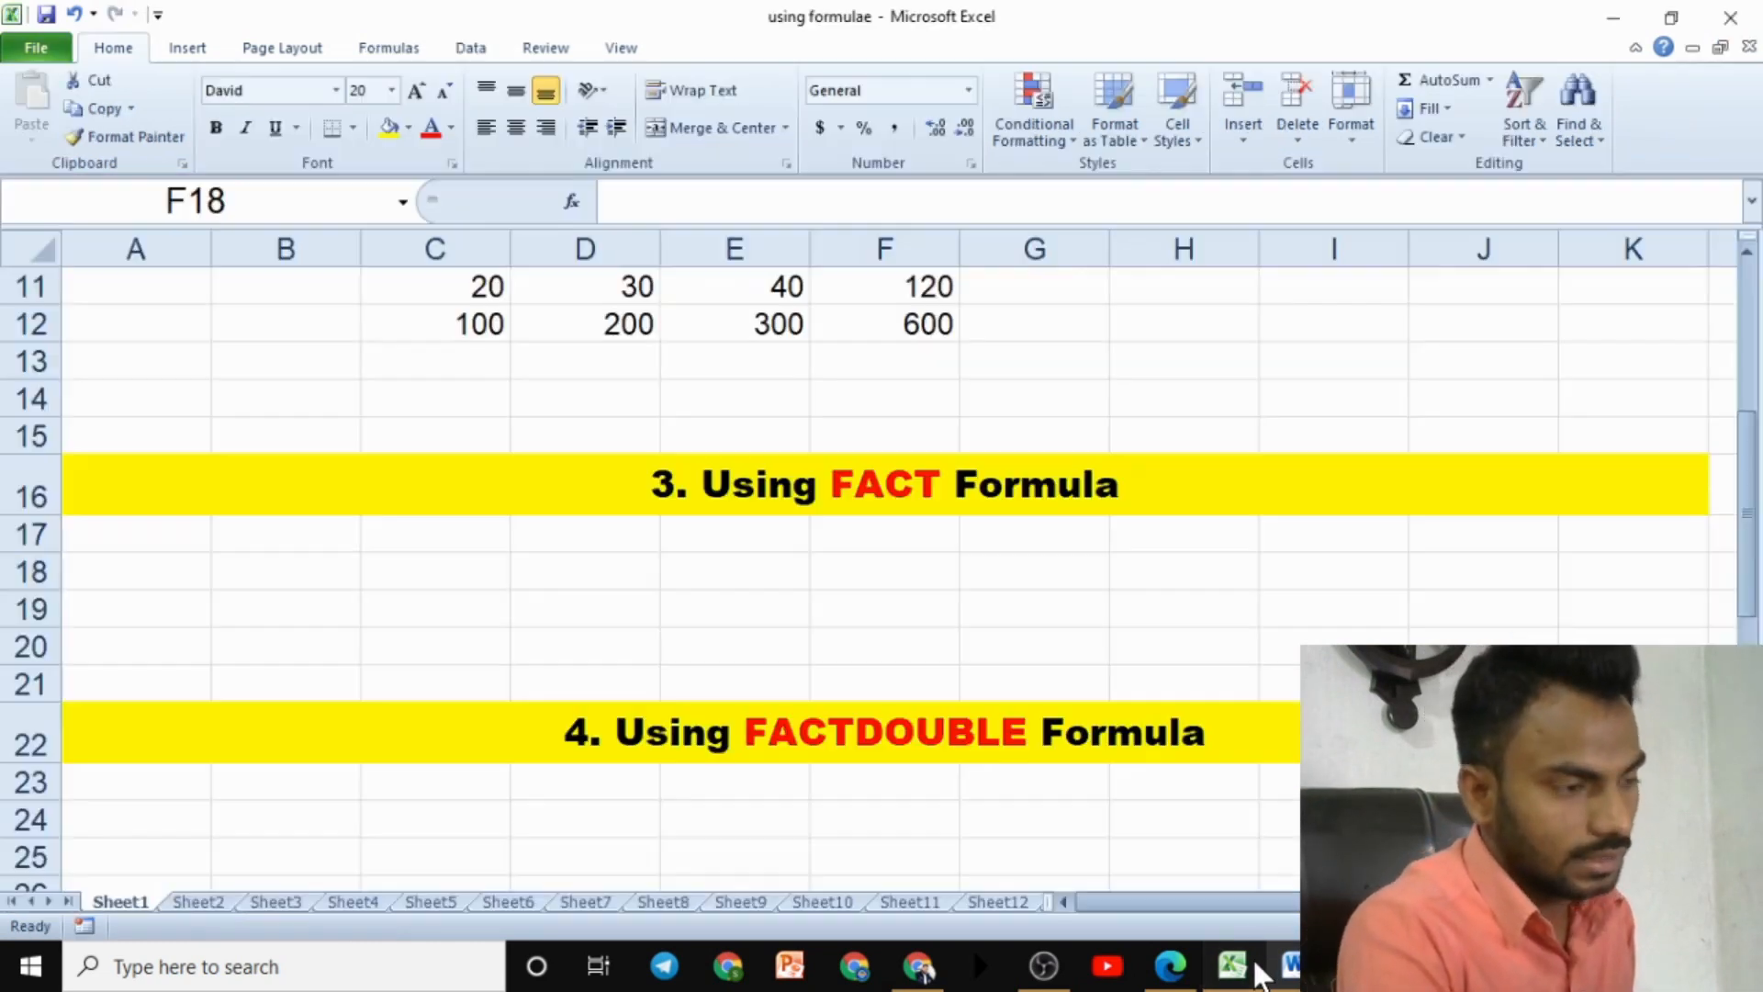
Enter 9 in D18 and calculate its factorial in E18 with =FACT(D18)
left_click(618, 561)
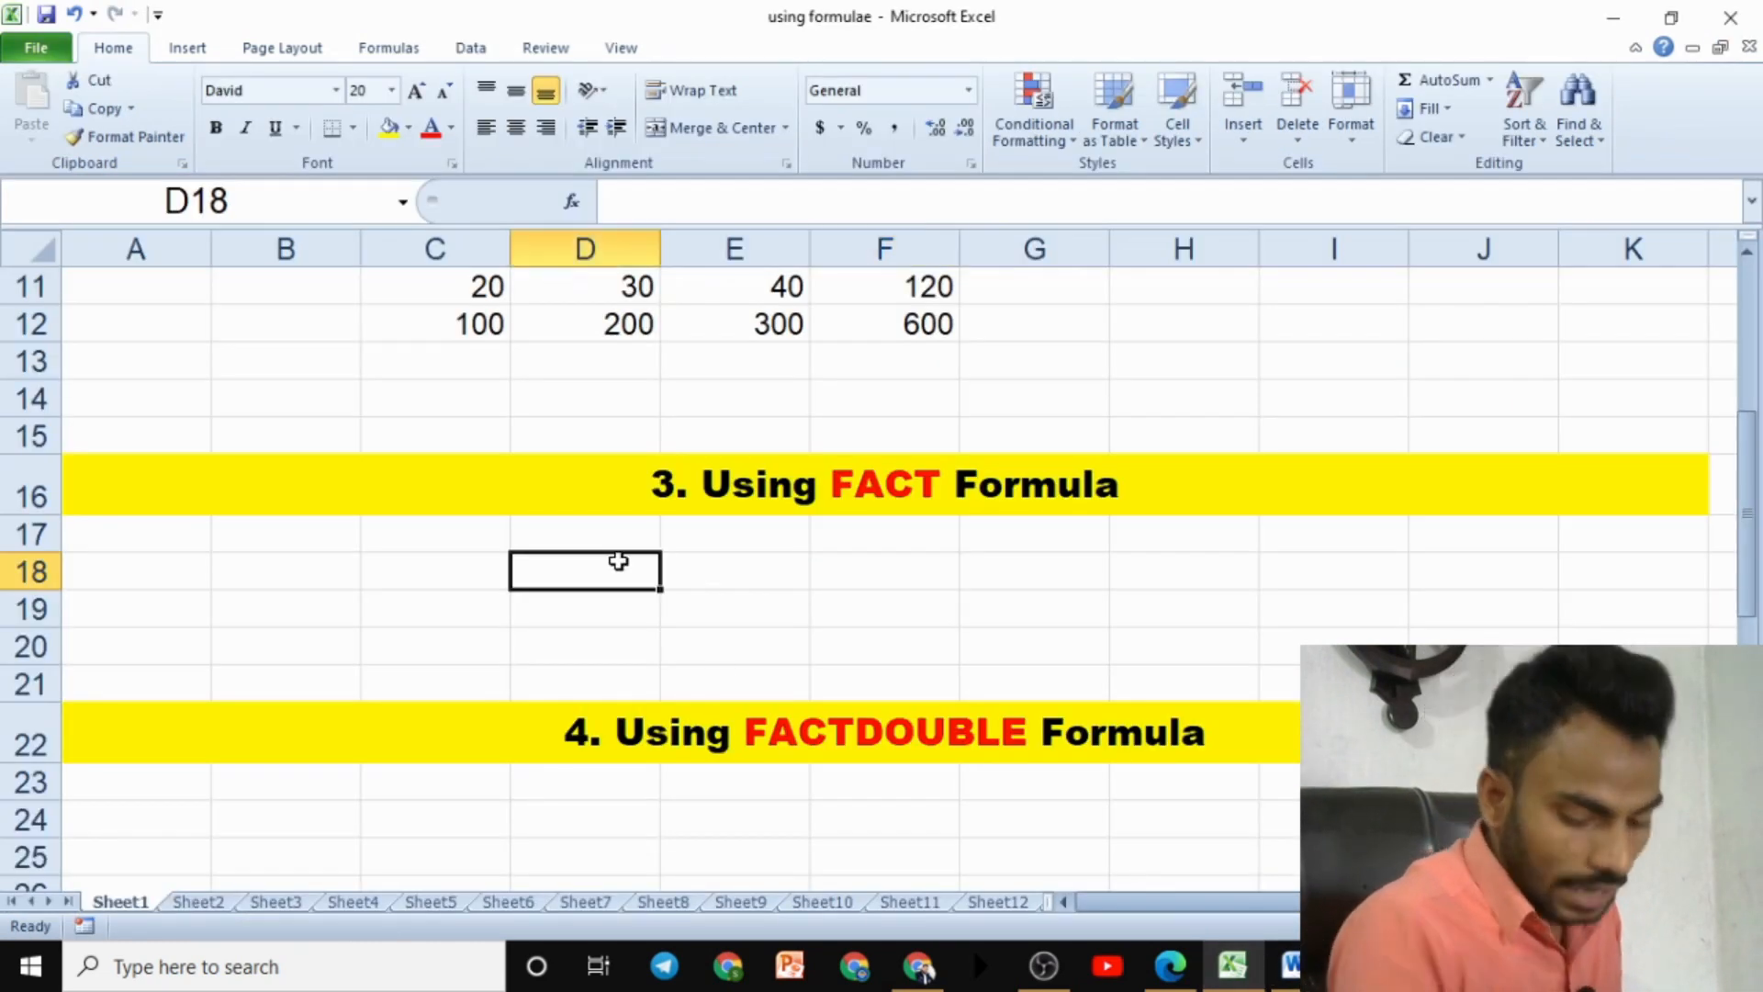
type("9")
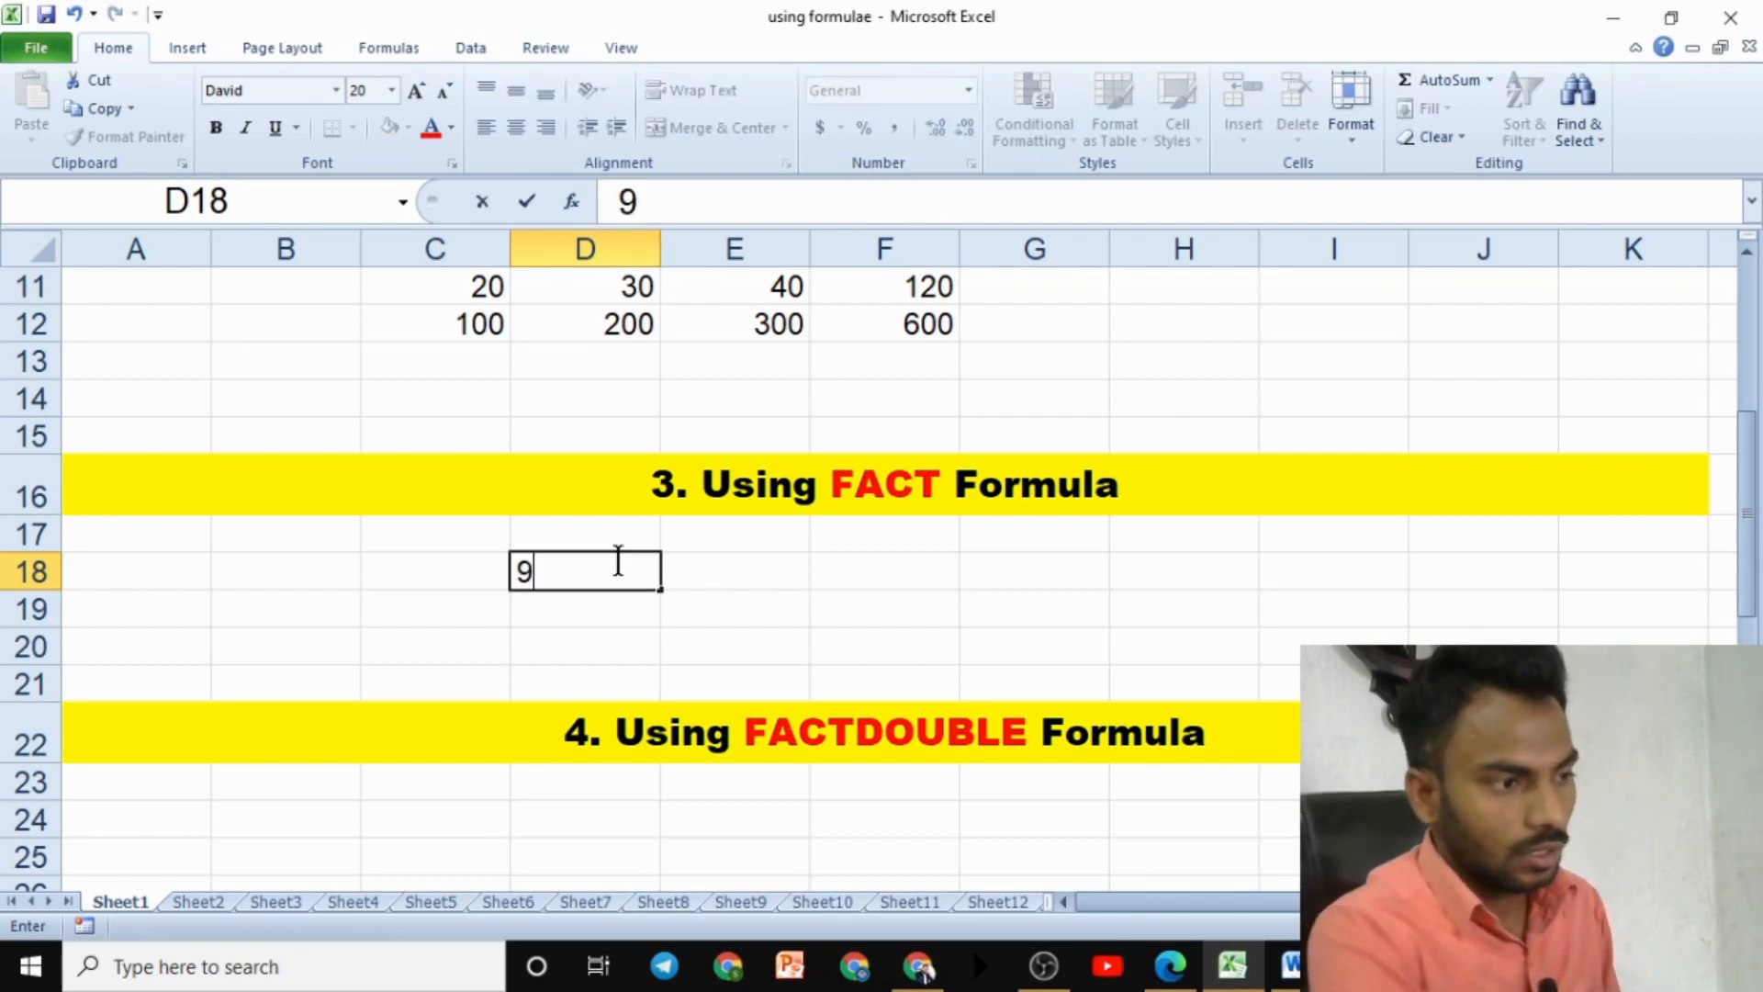
left_click(778, 562)
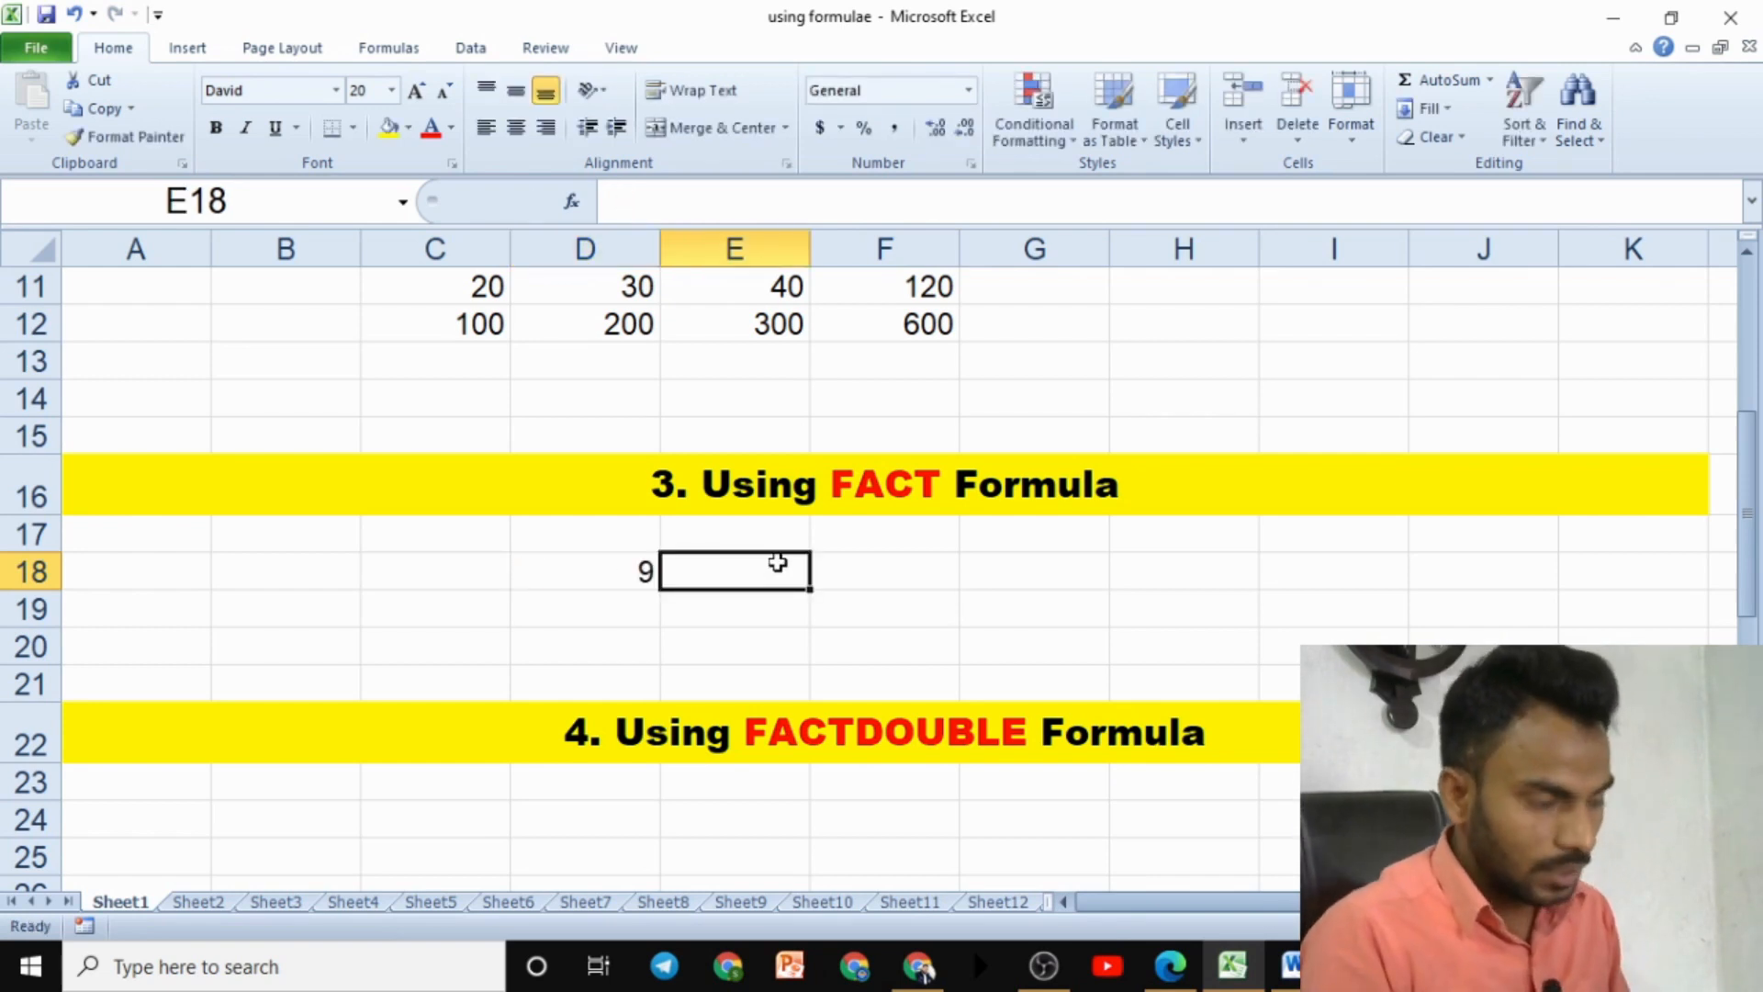
type("=fact")
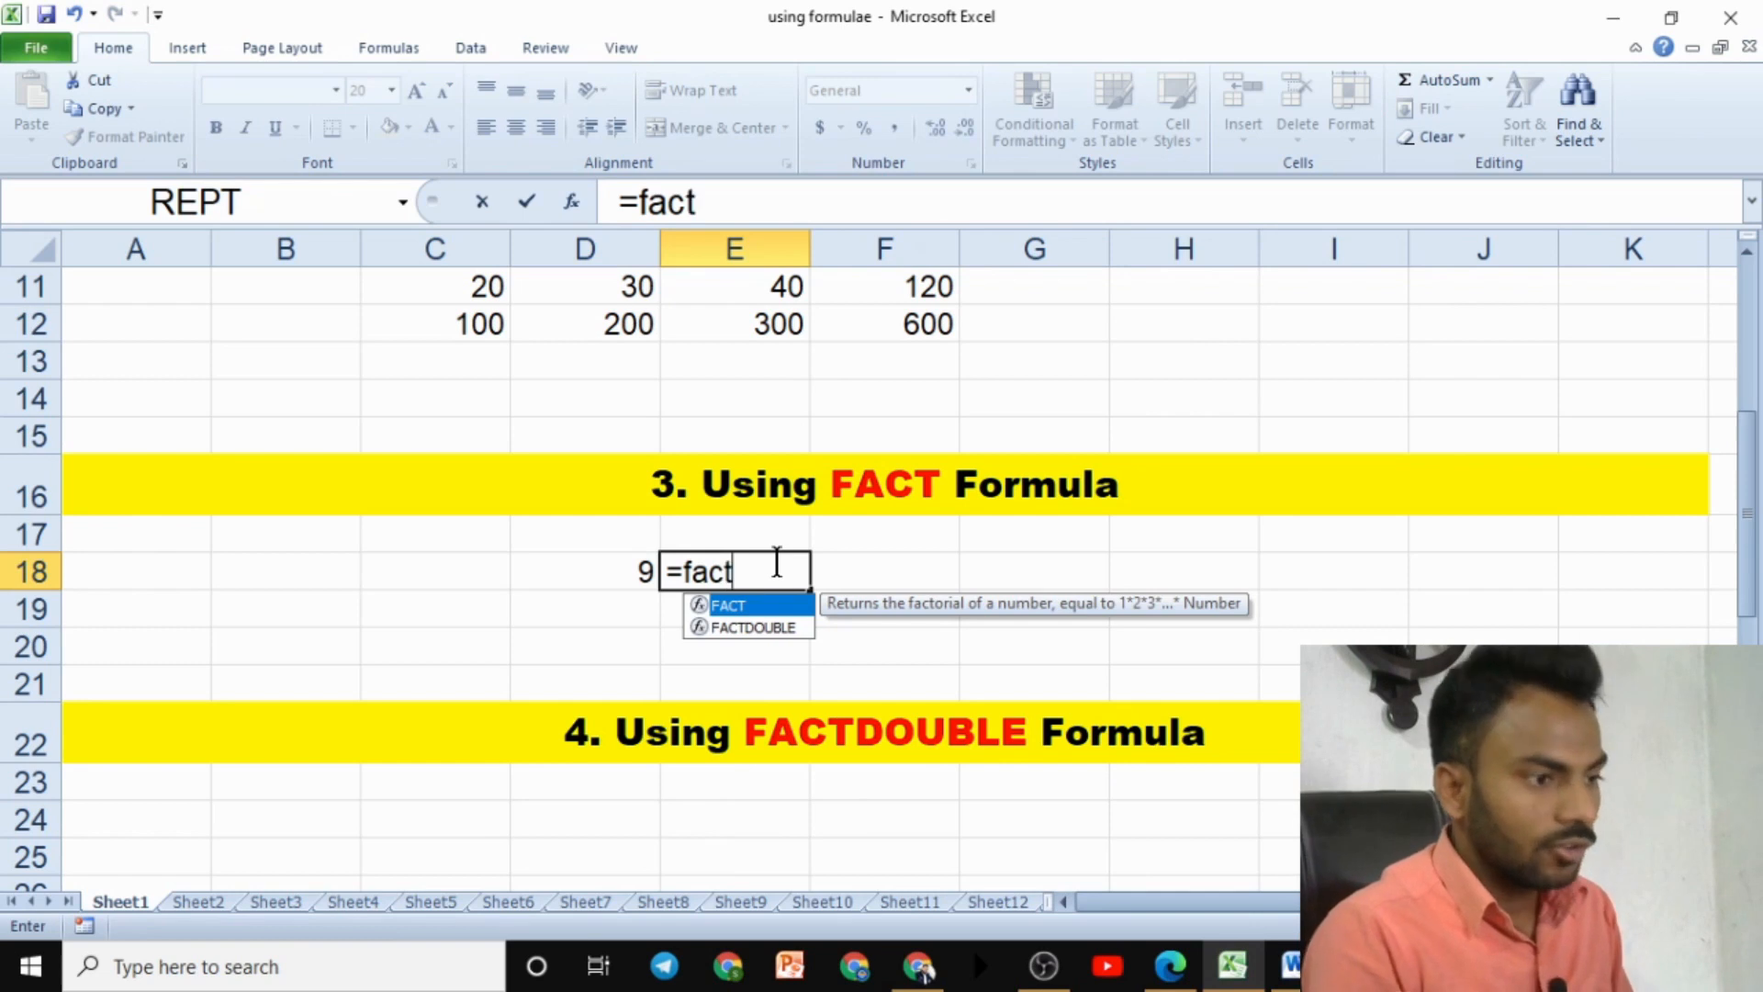
key("Tab")
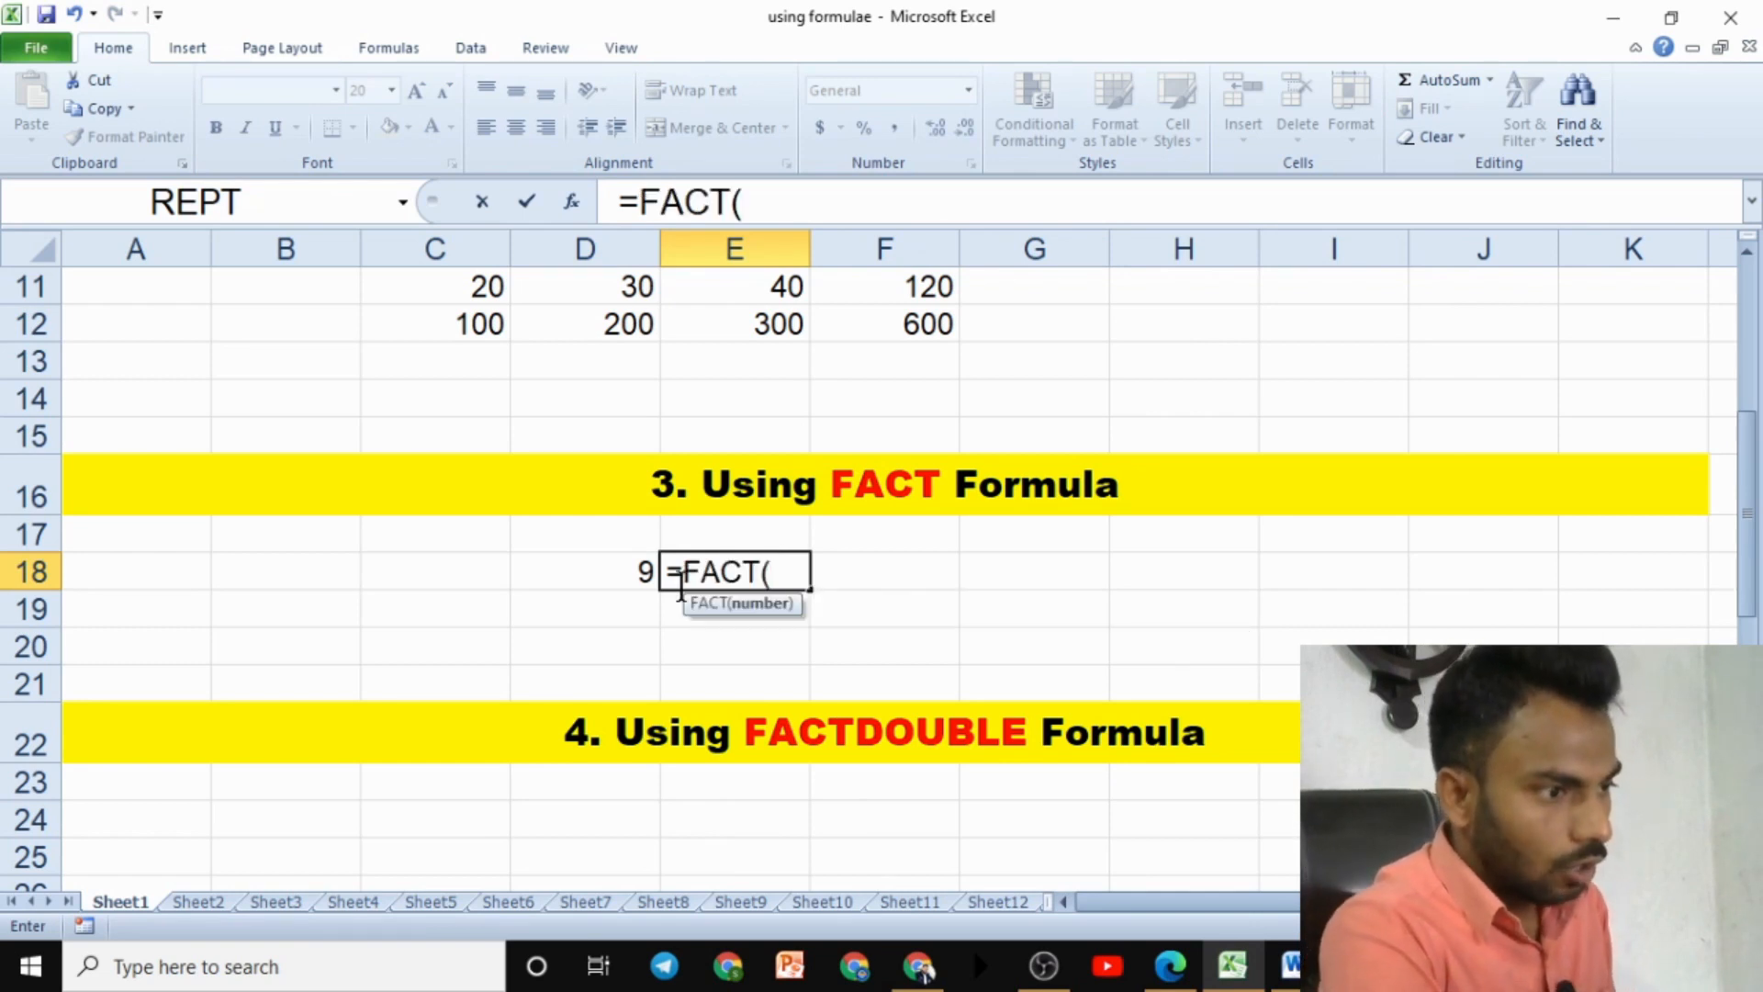
left_click(631, 574)
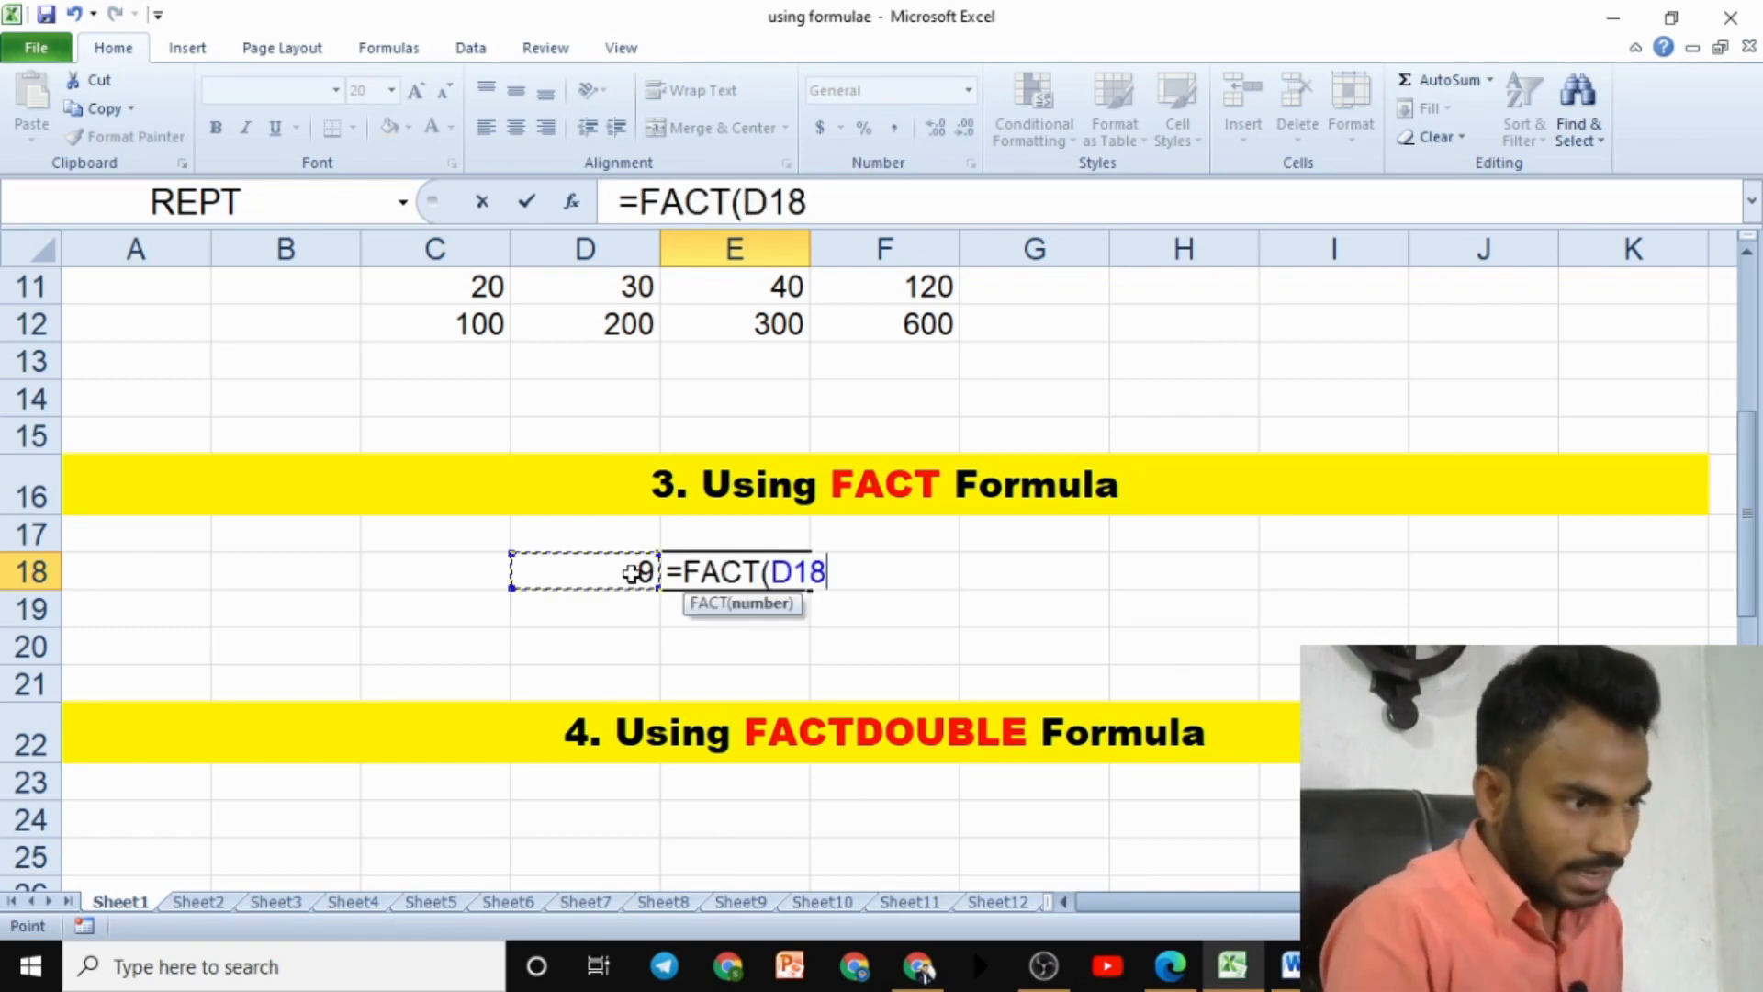
type(")")
key("Return")
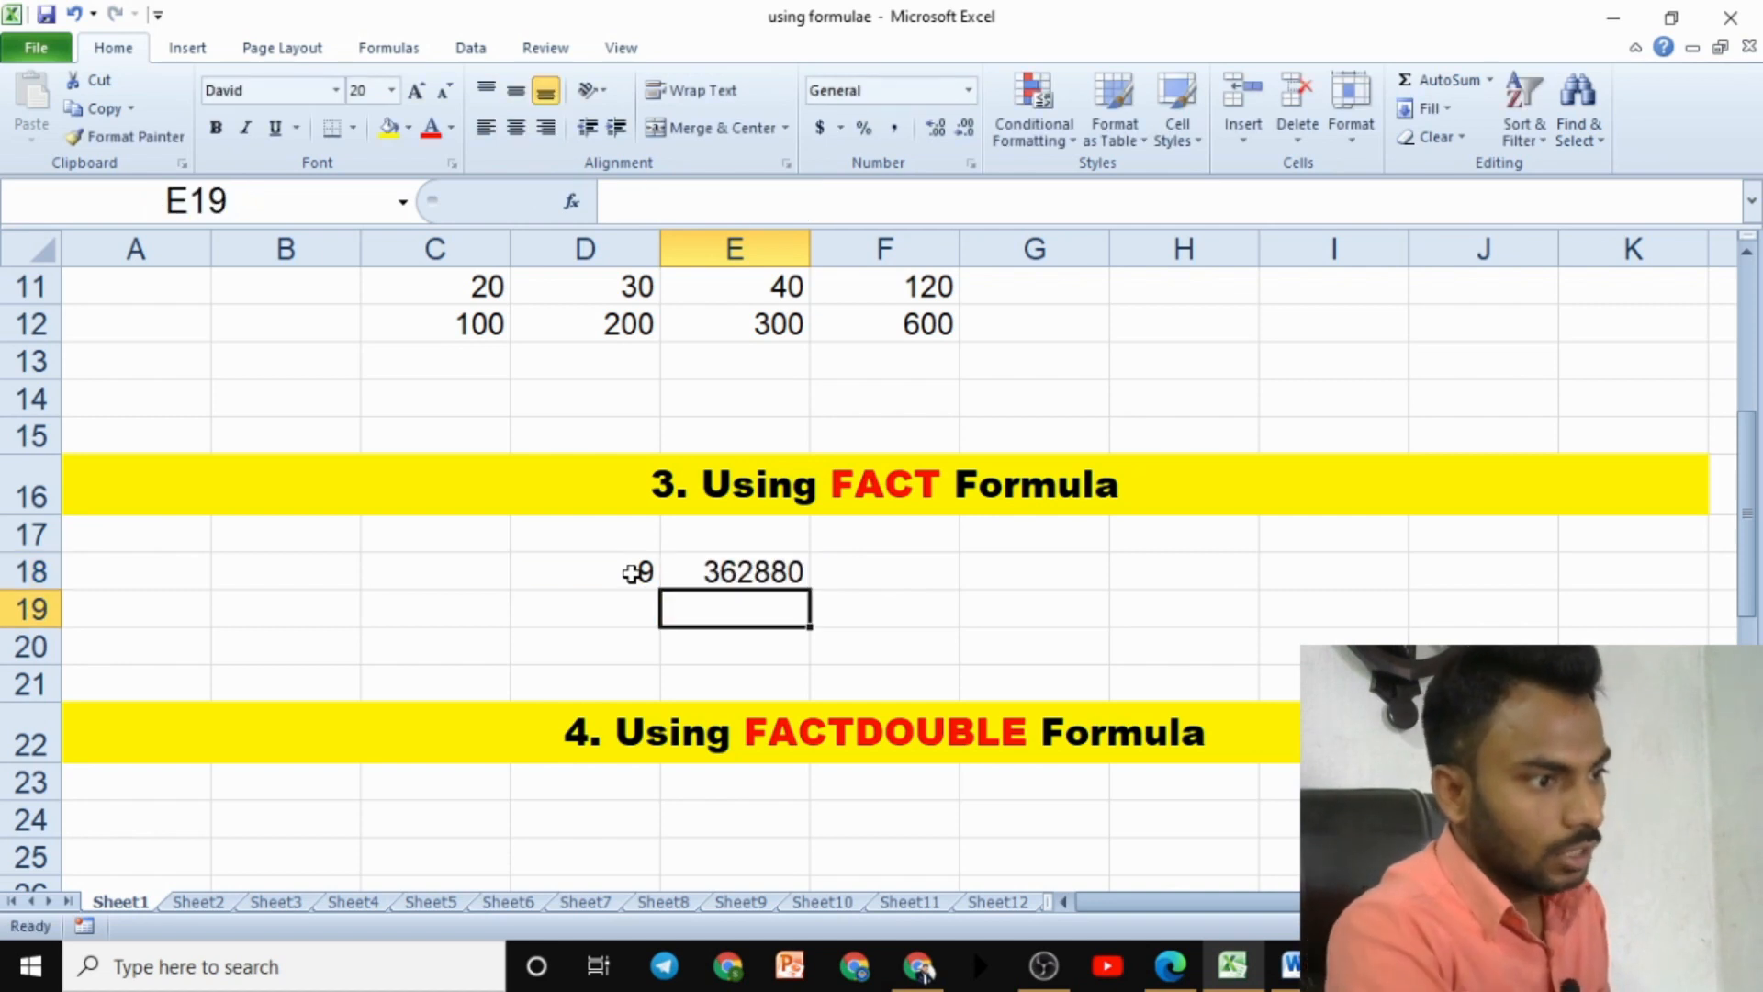
left_click(746, 572)
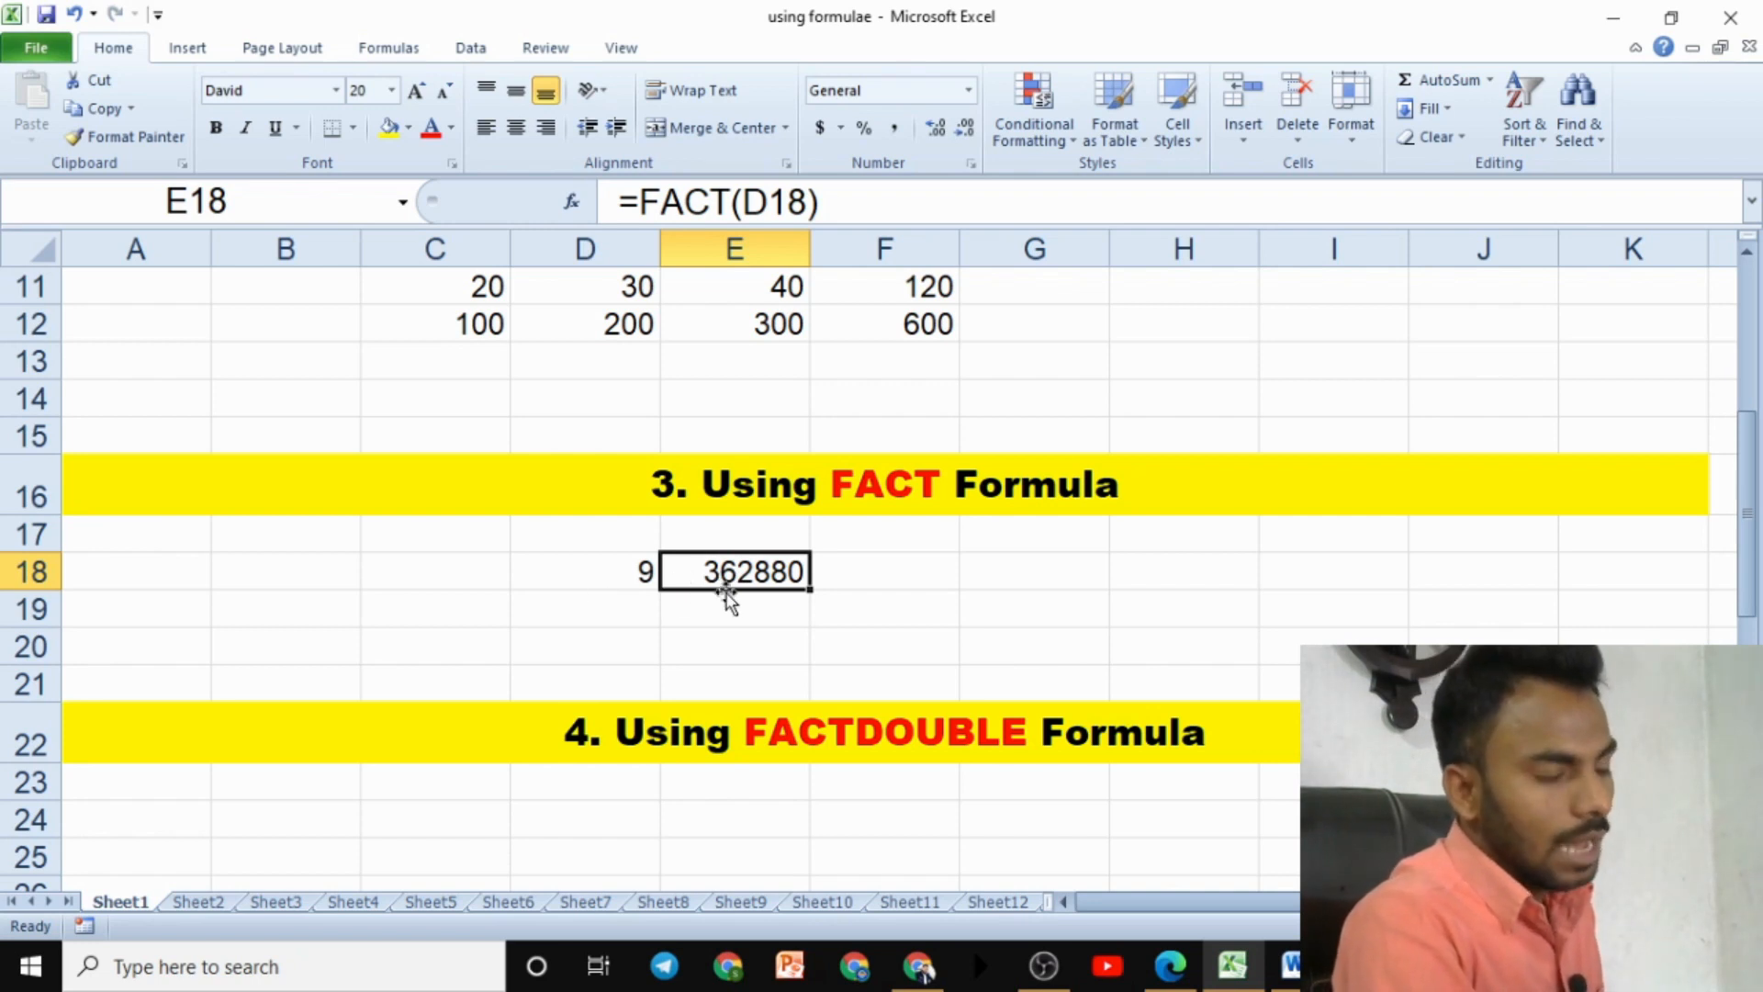
Clear the sample number and its factorial formula from the range D18:E19
left_click_drag(637, 590, 763, 610)
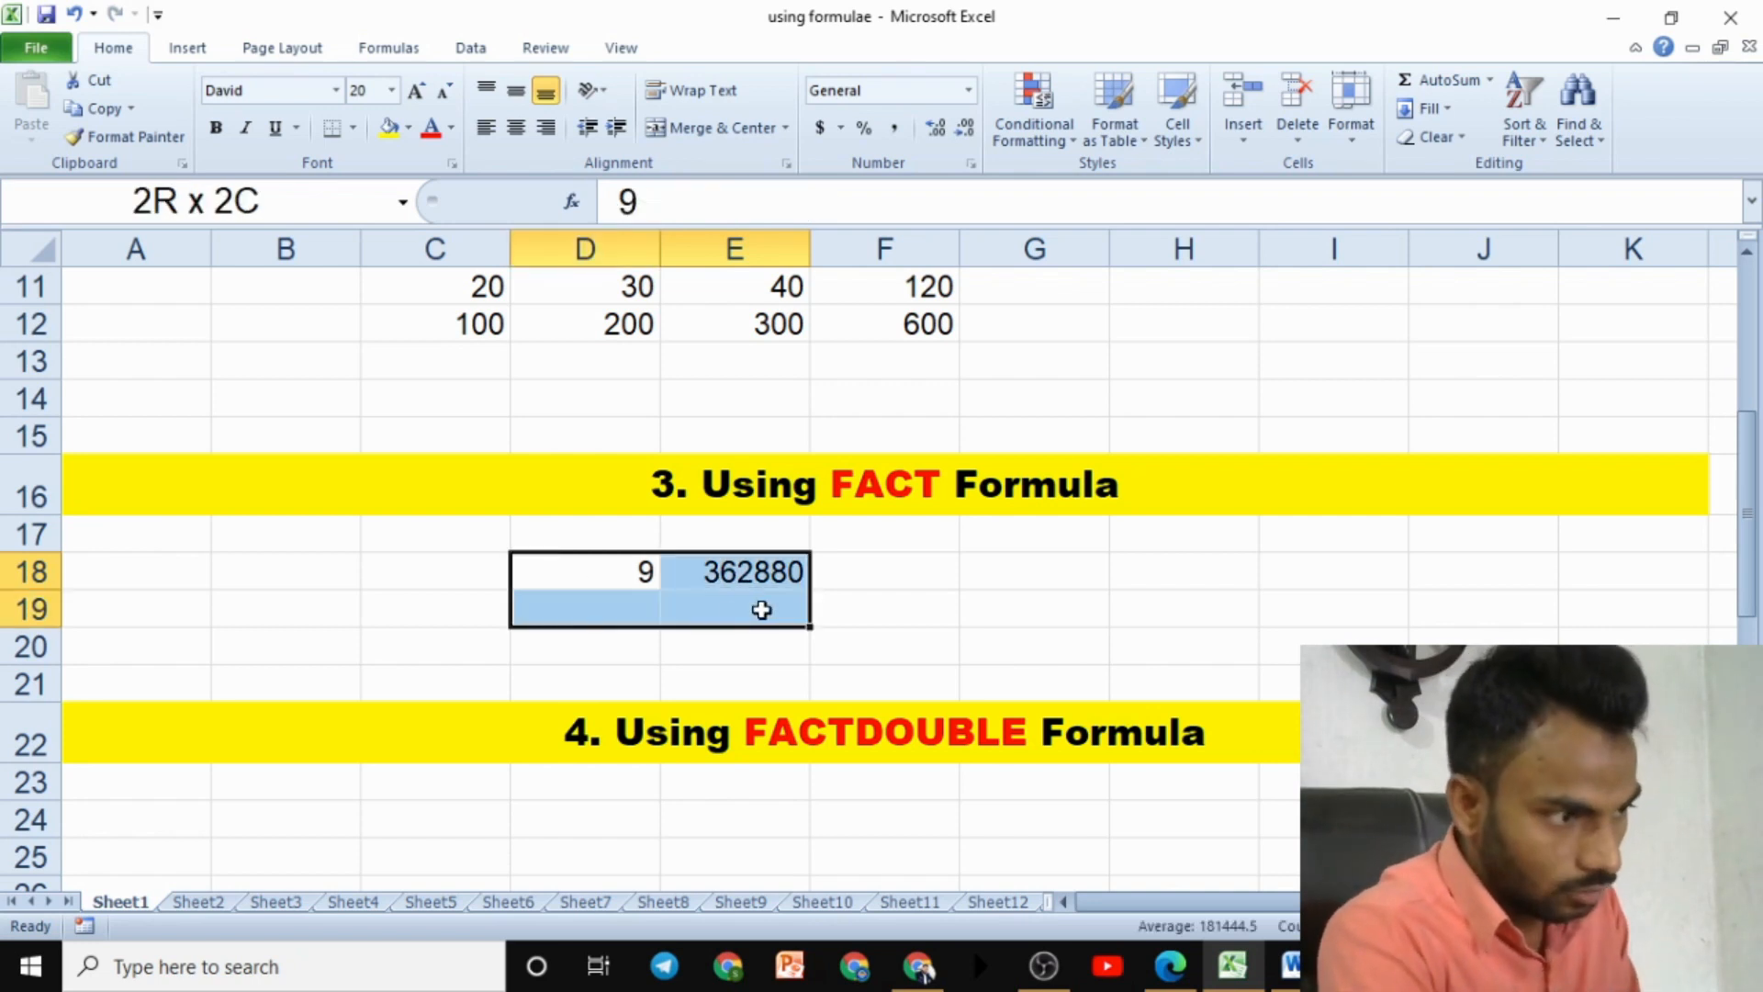
key("Delete")
Enter 5 in F18 and calculate its factorial in G18 with =FACT(F18)
left_click(910, 567)
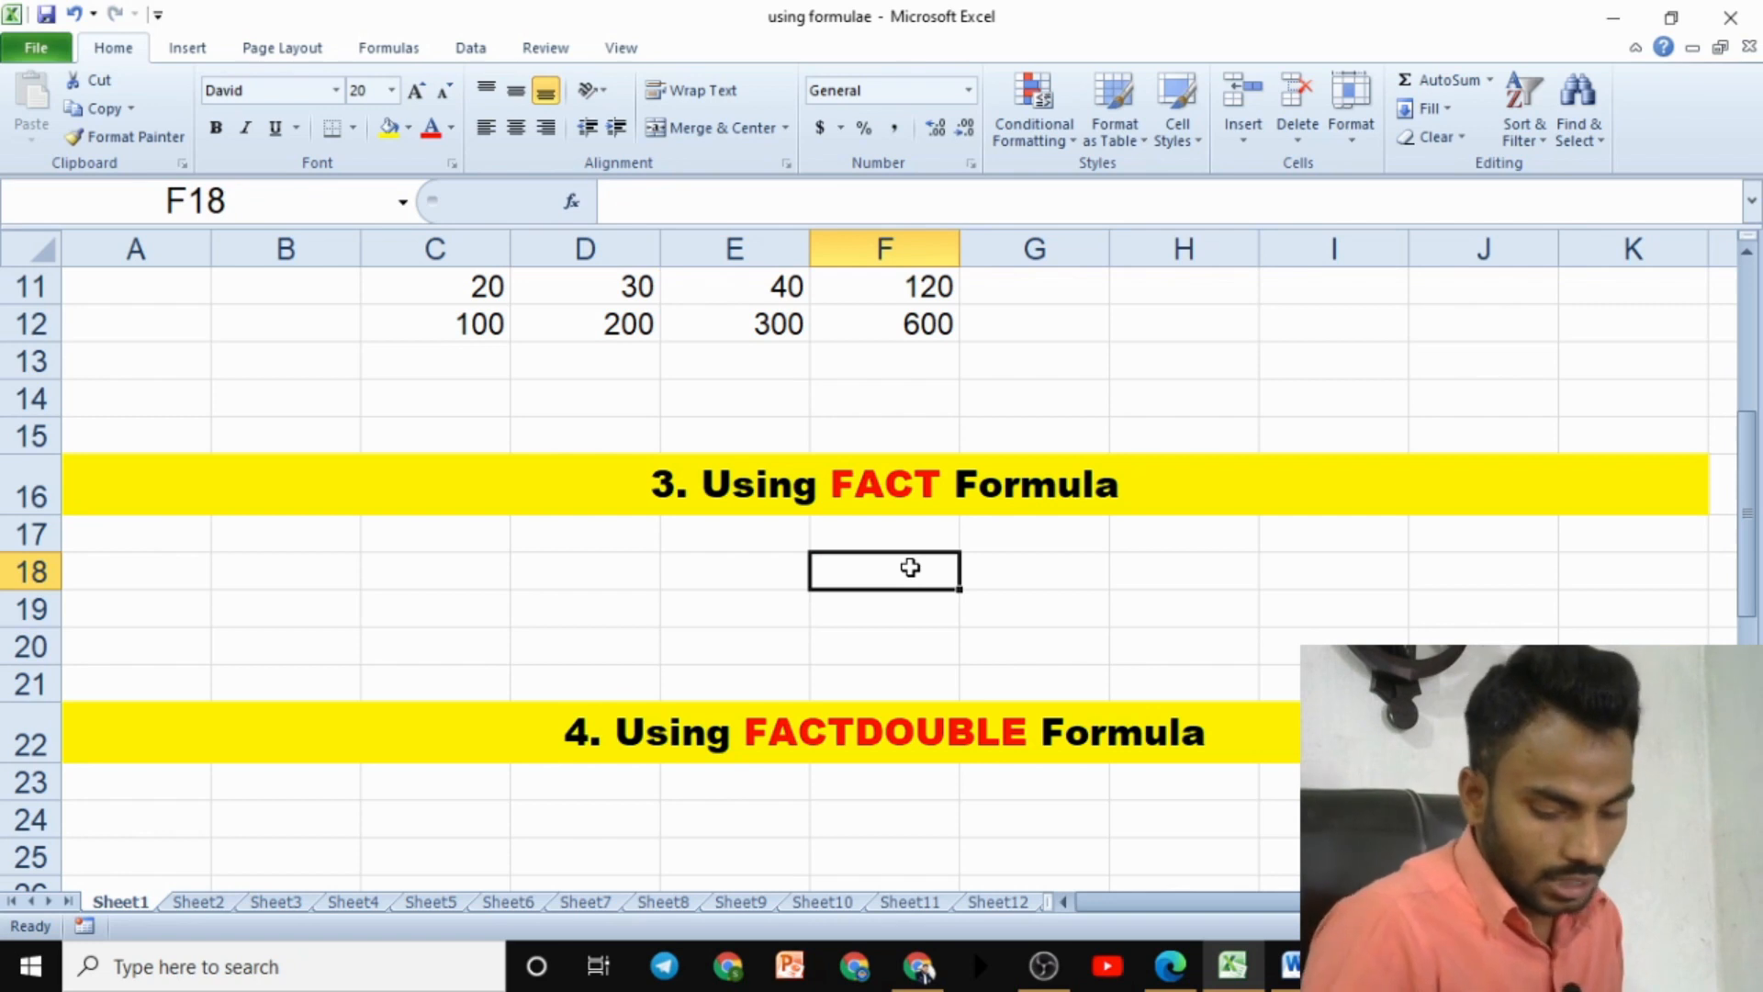
type("5")
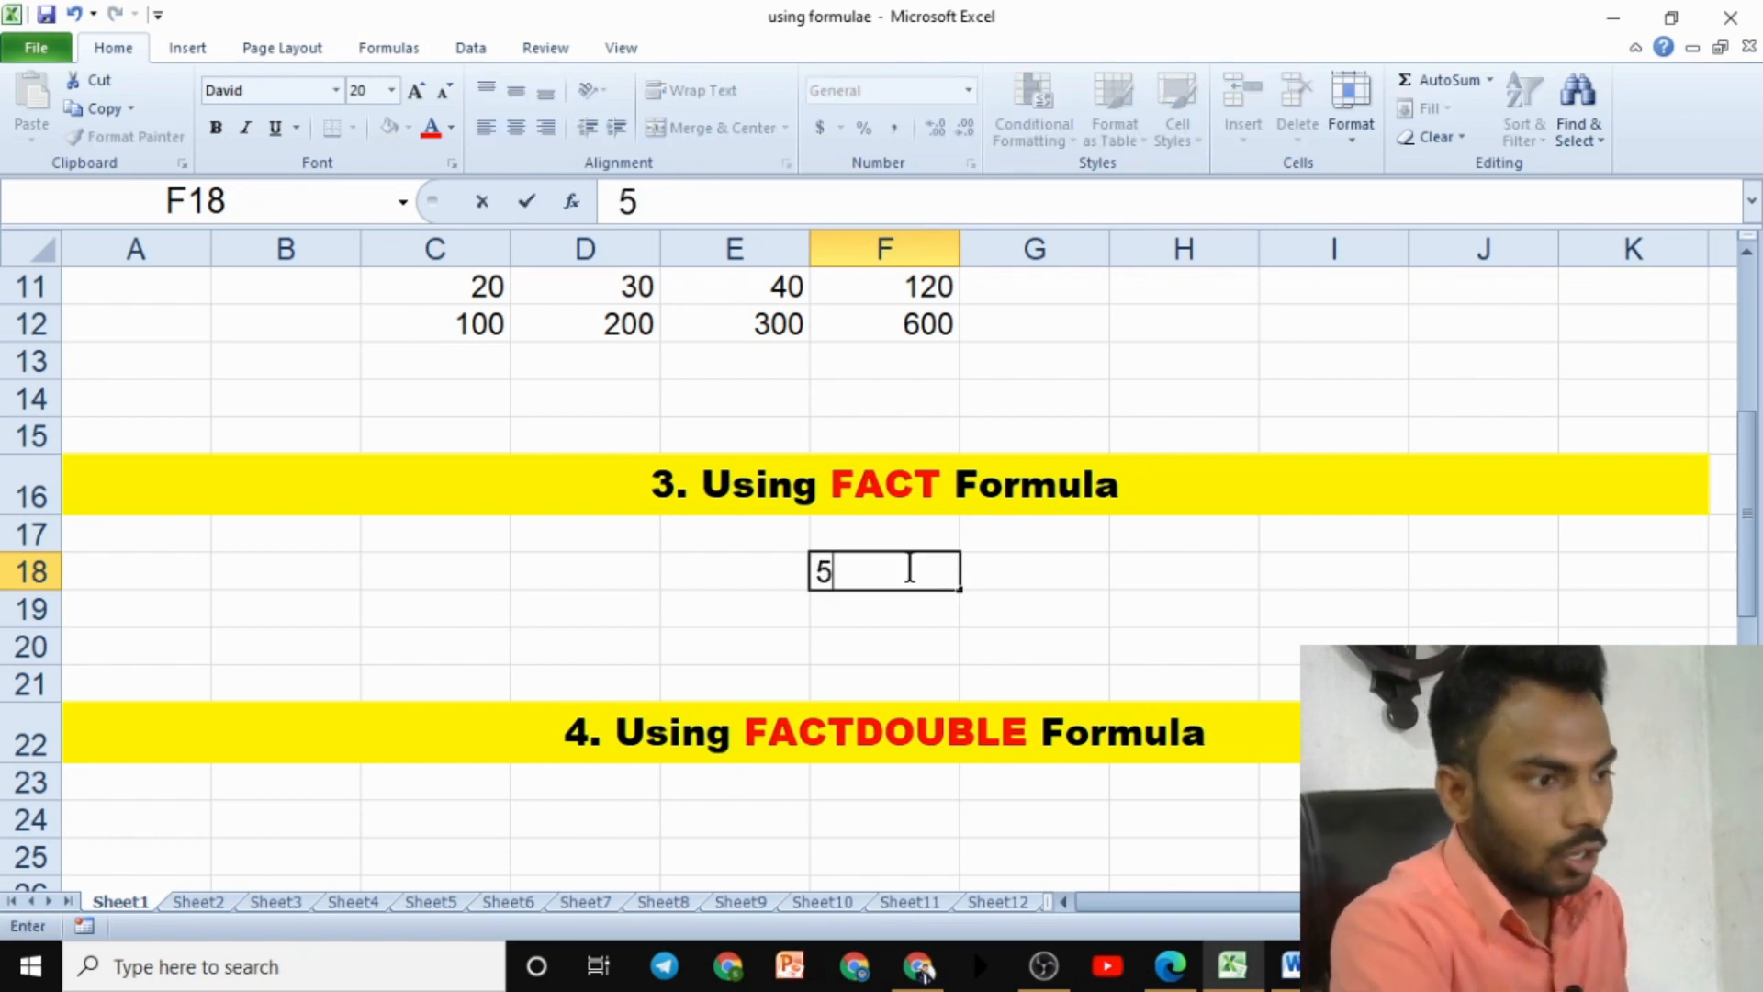
left_click(1067, 564)
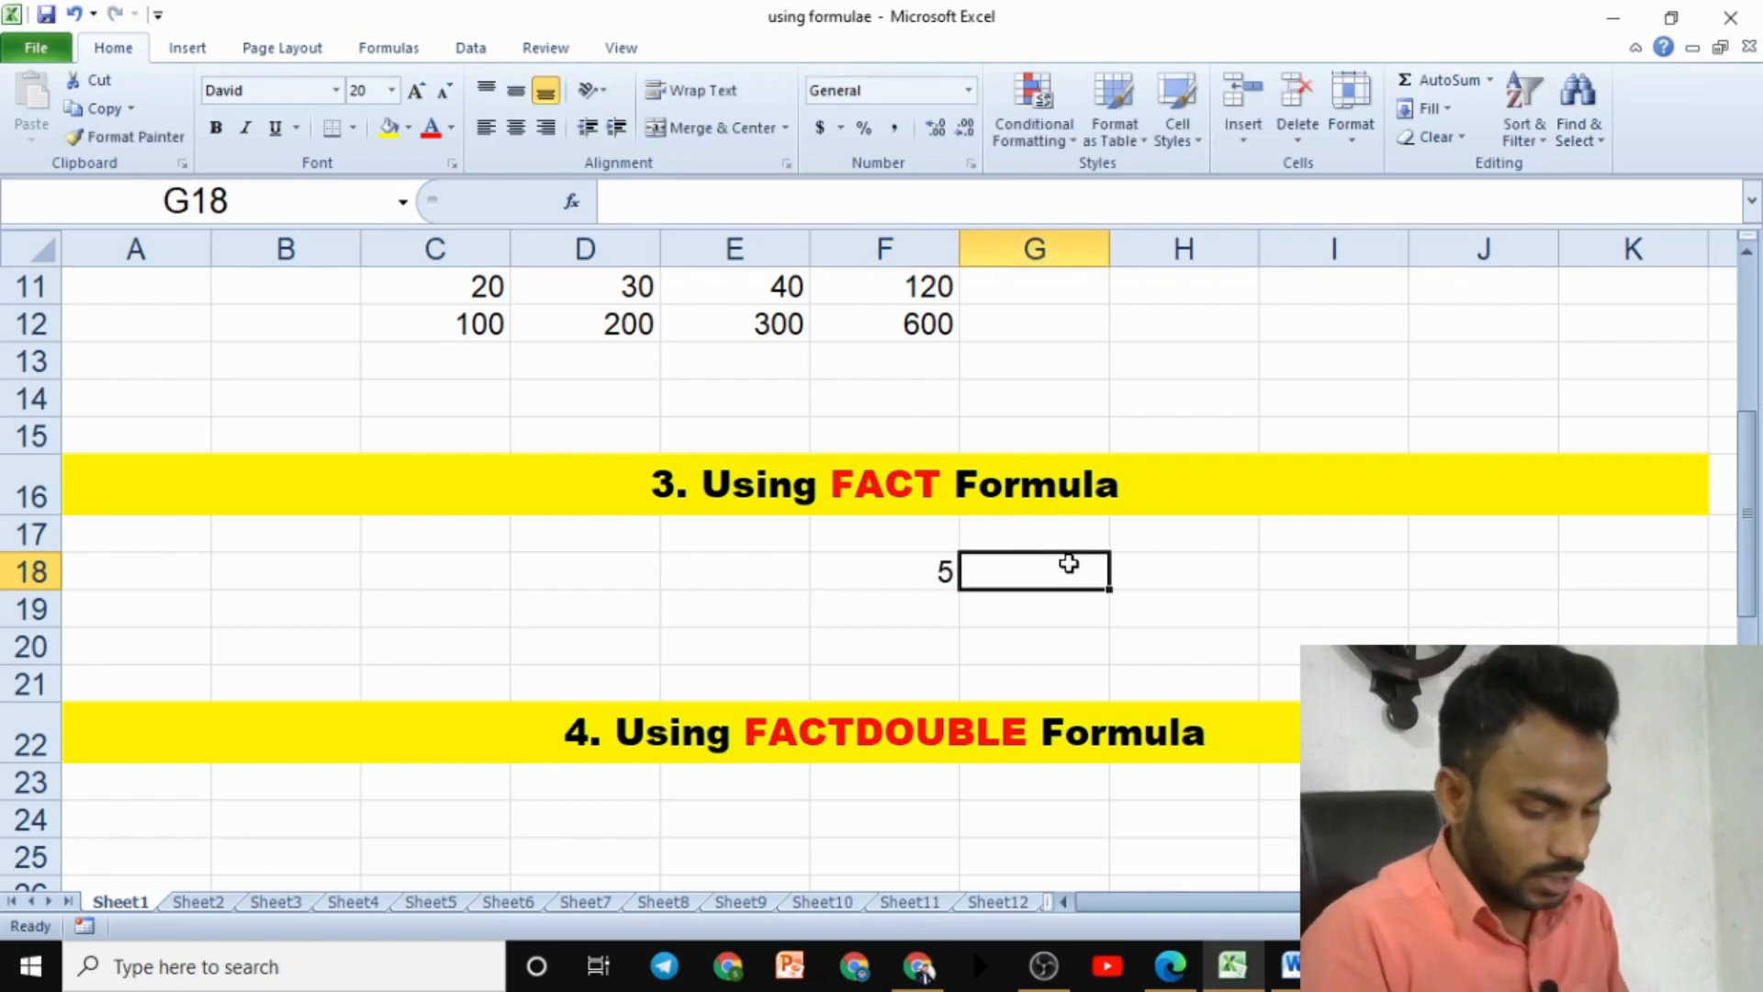
type("=fac")
key("Tab")
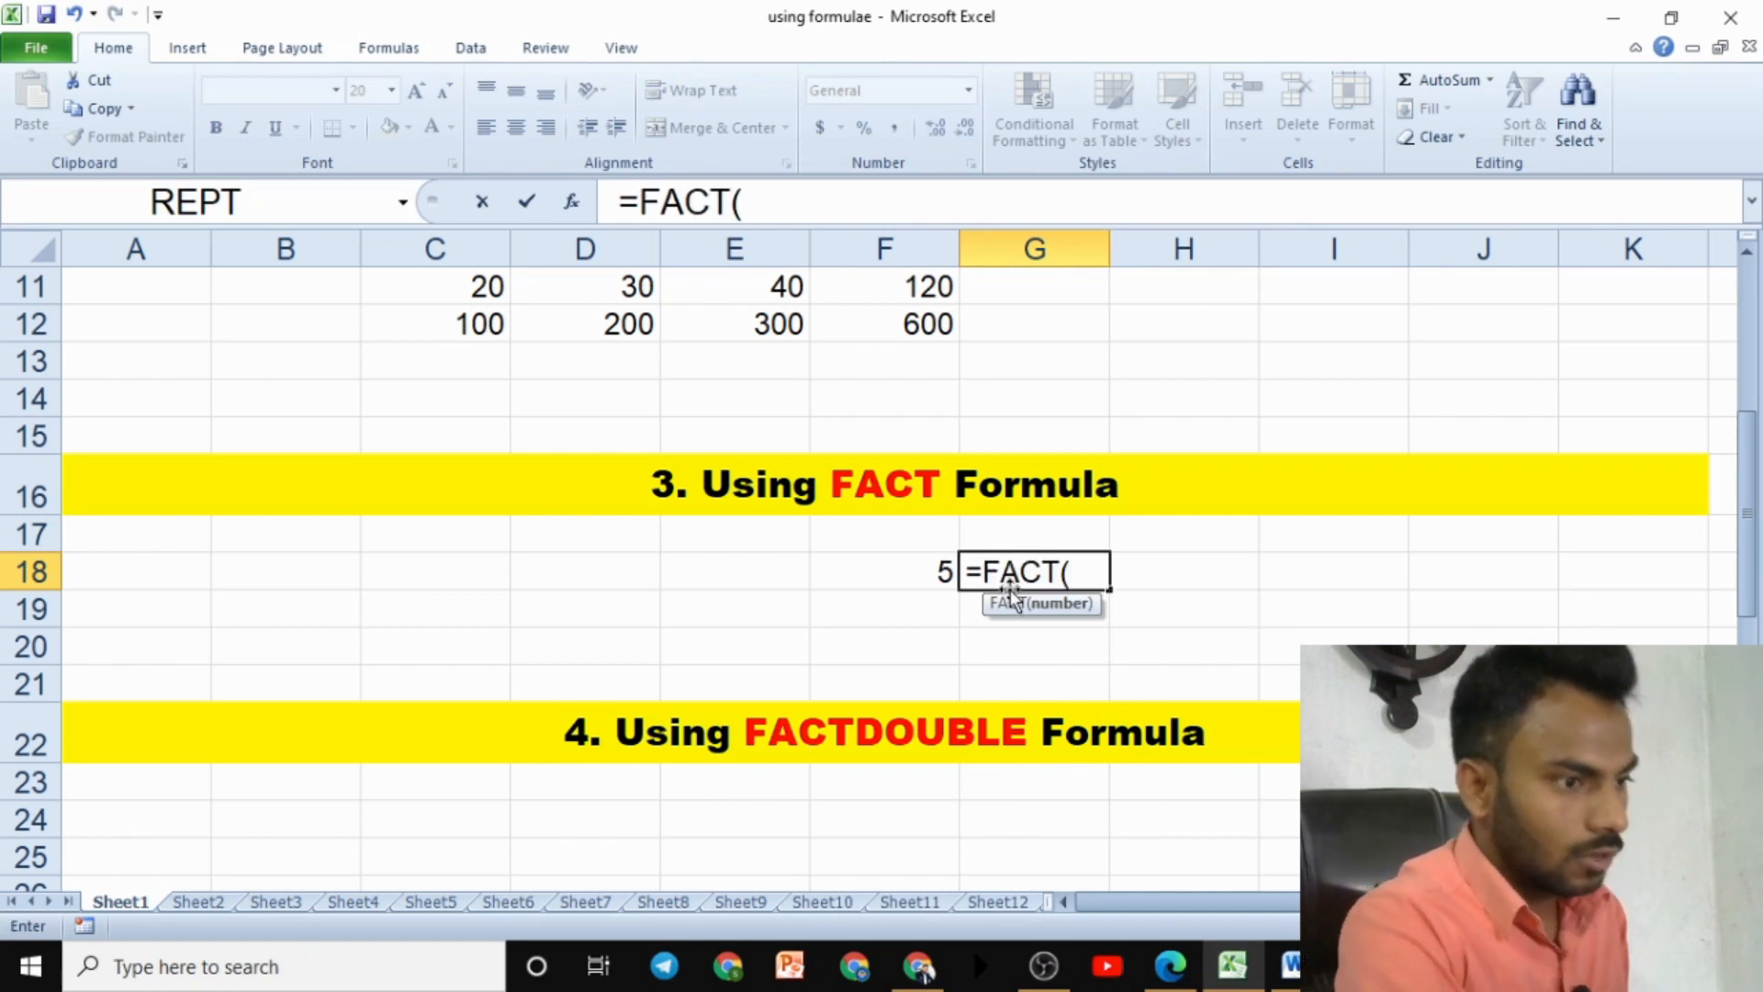
left_click(927, 581)
type(")")
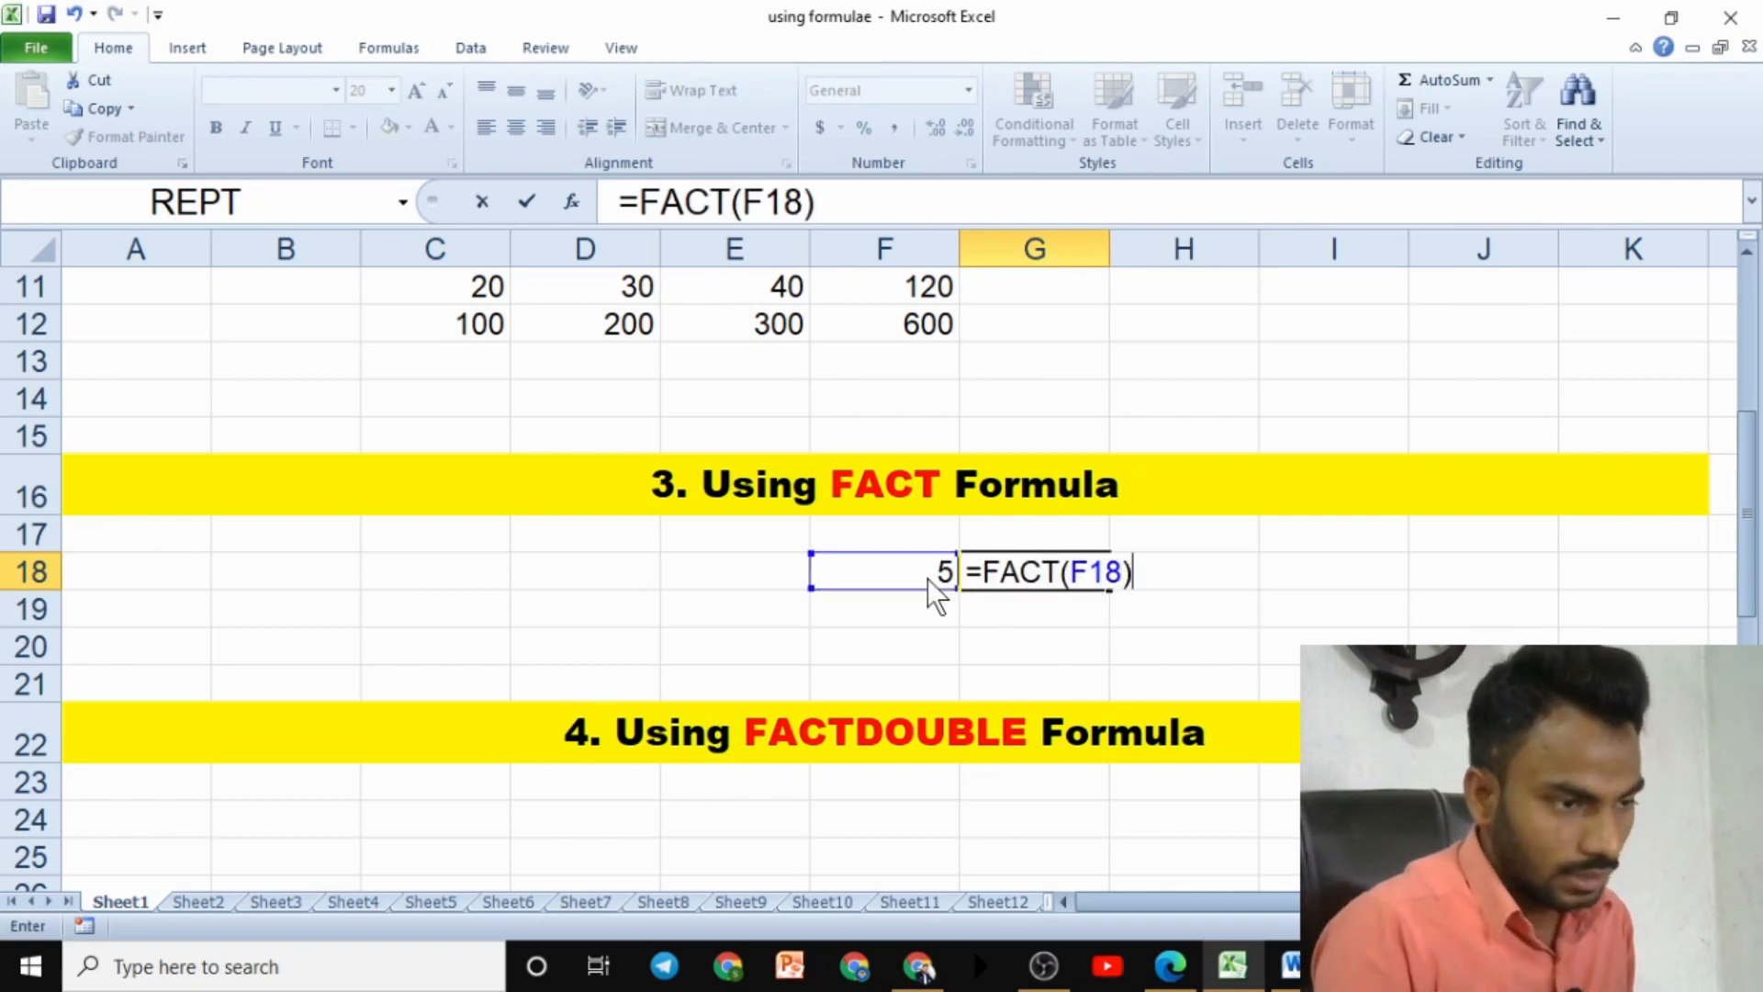
key("Return")
left_click(1032, 580)
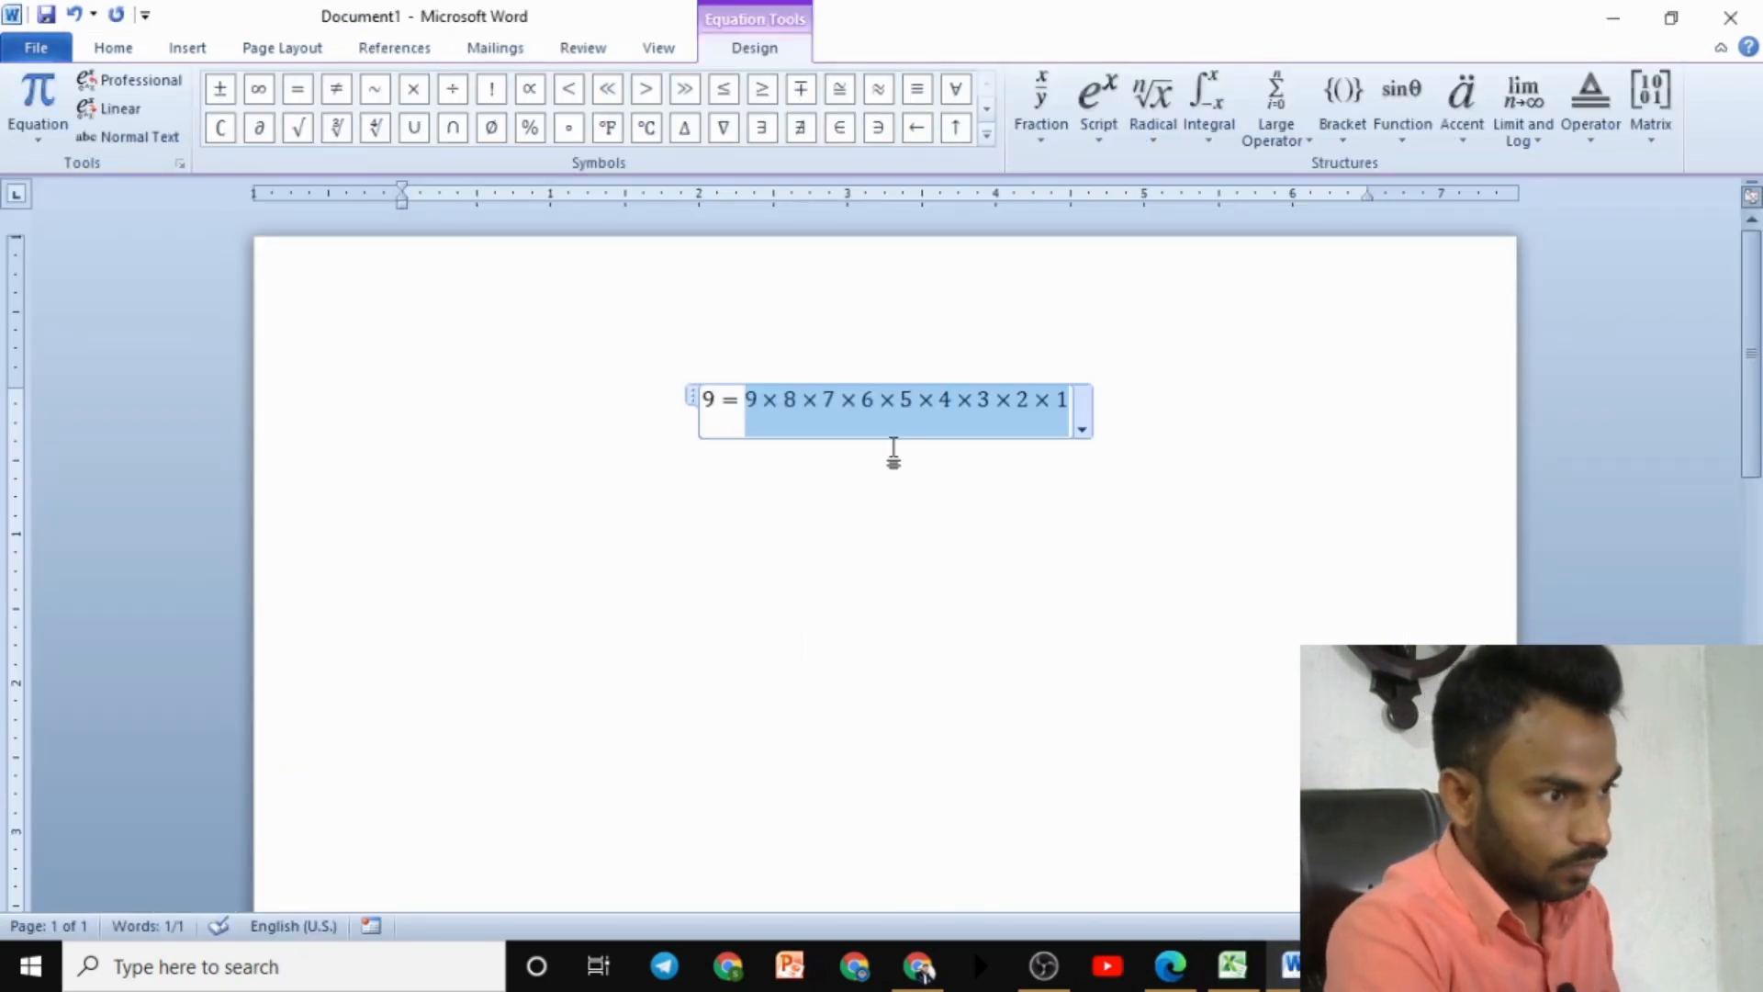
Replace the Word equation with the factorial expansion 5 = 5 × 4 × 3 × 2 × 1
key("ctrl+a")
type("5")
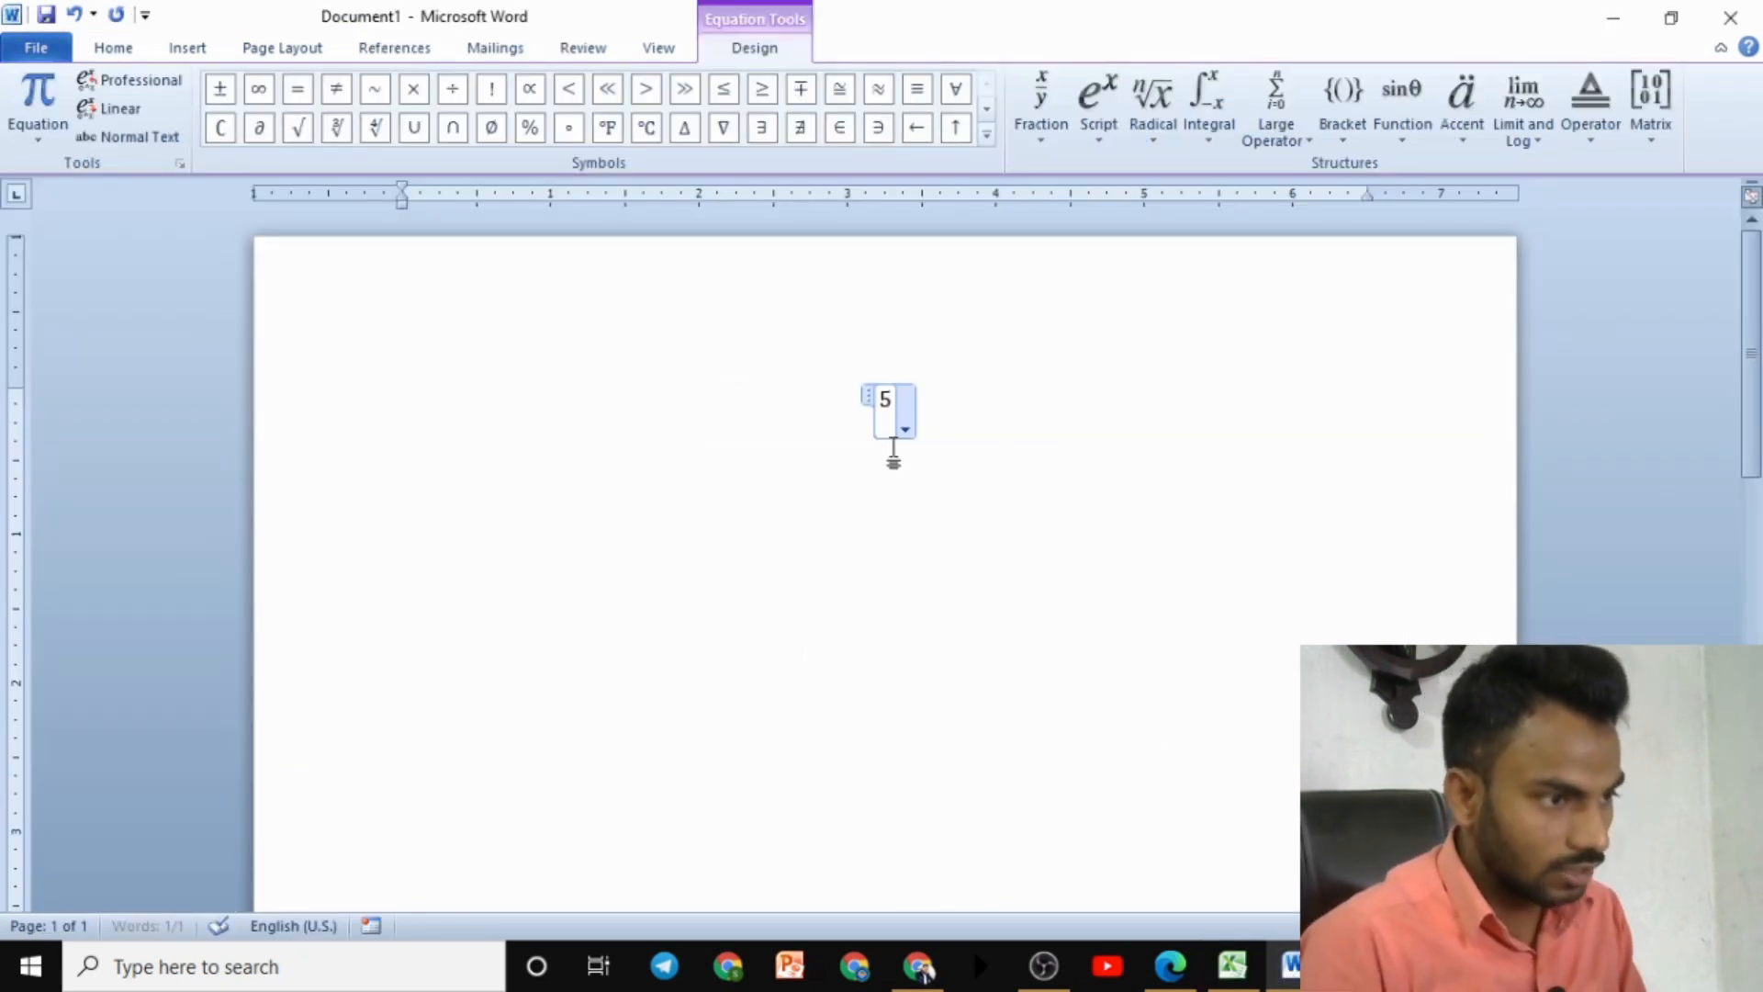
type("=")
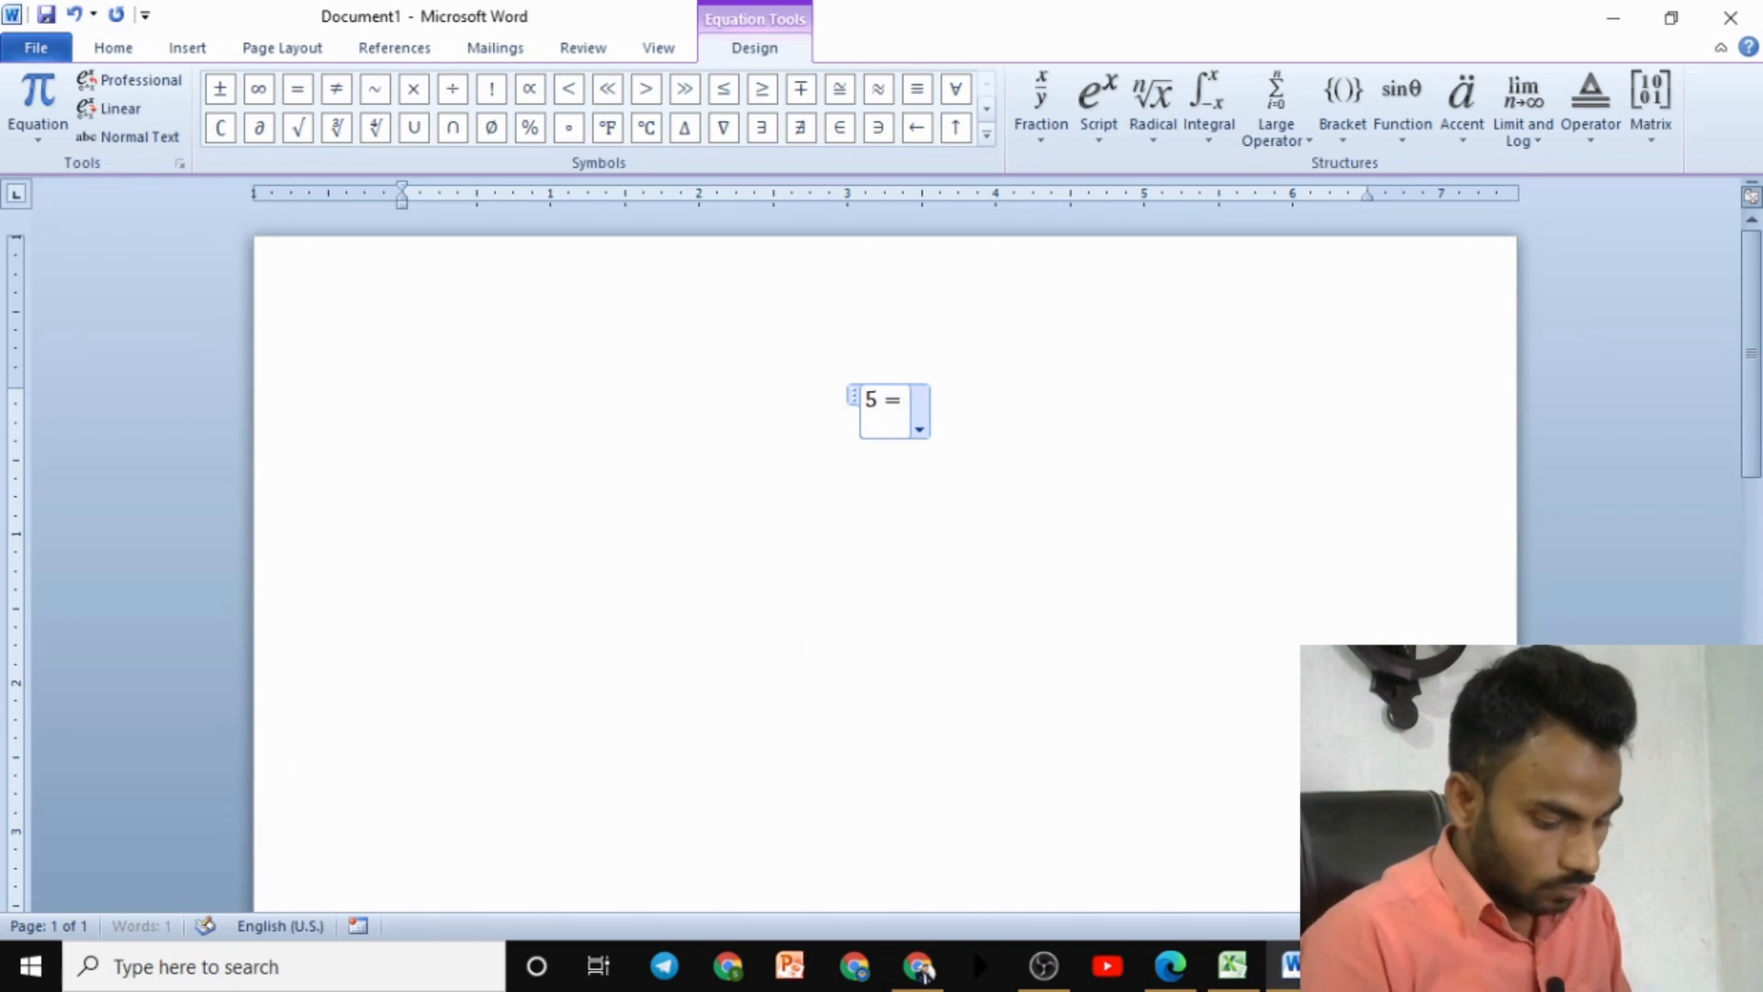
type("5\times")
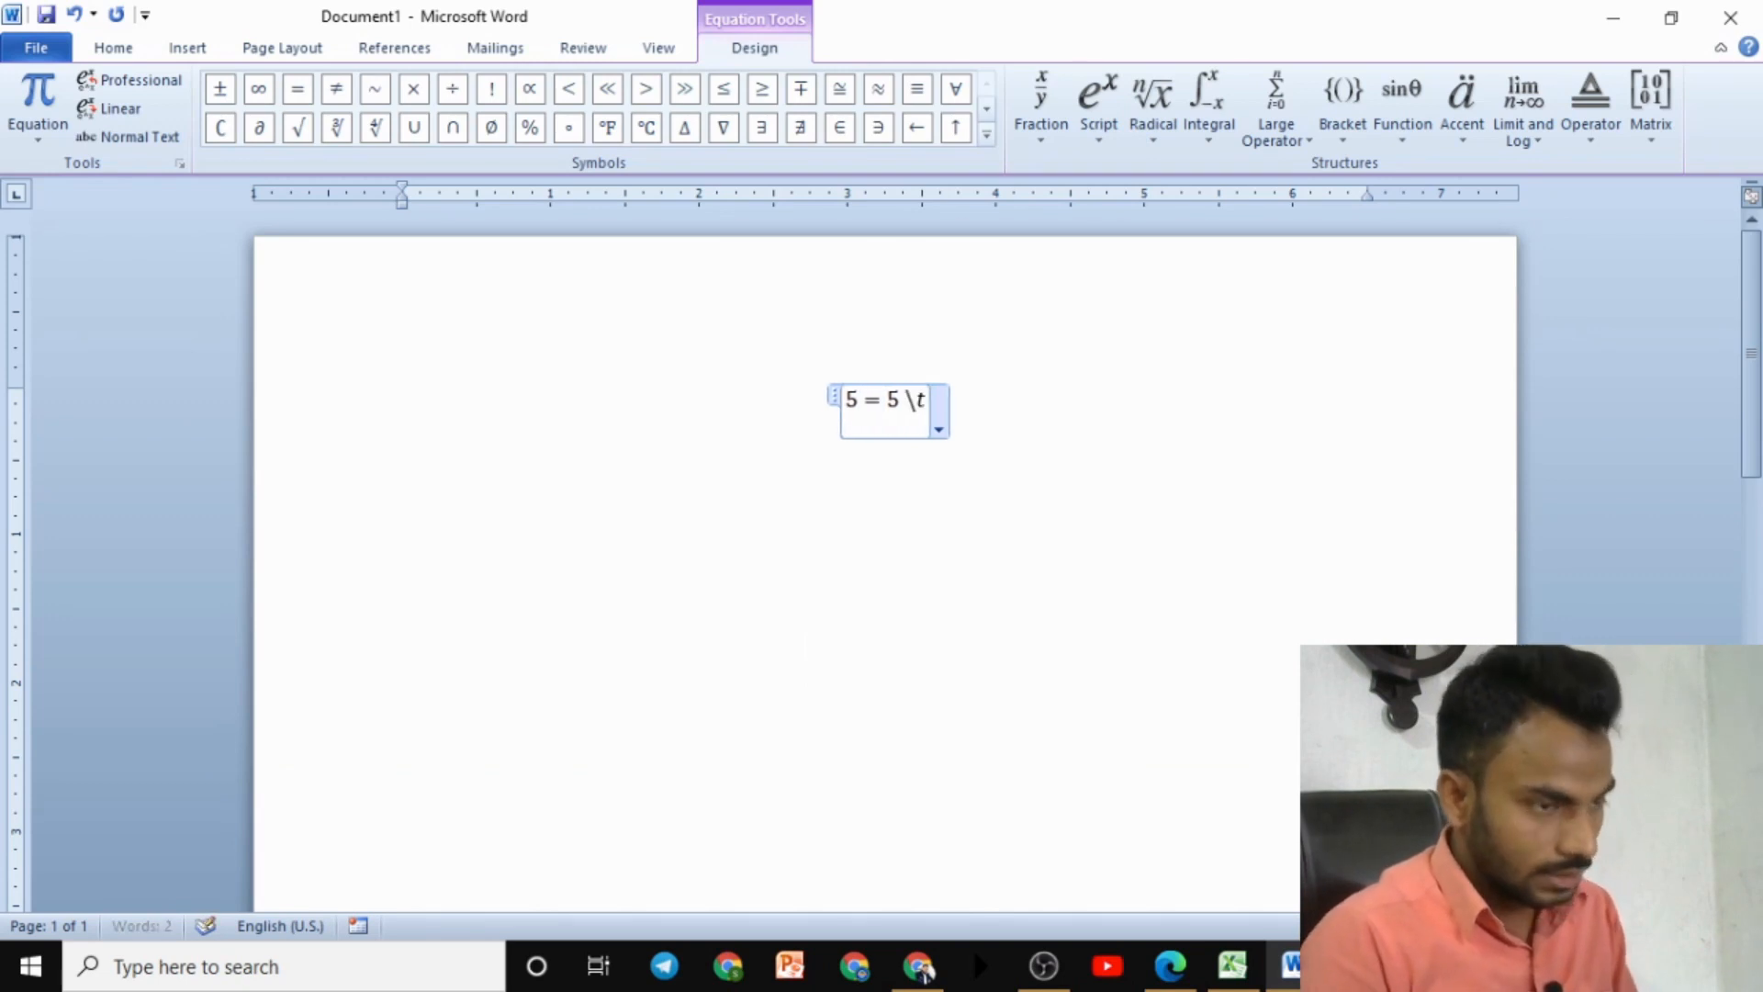
type(" 4\time")
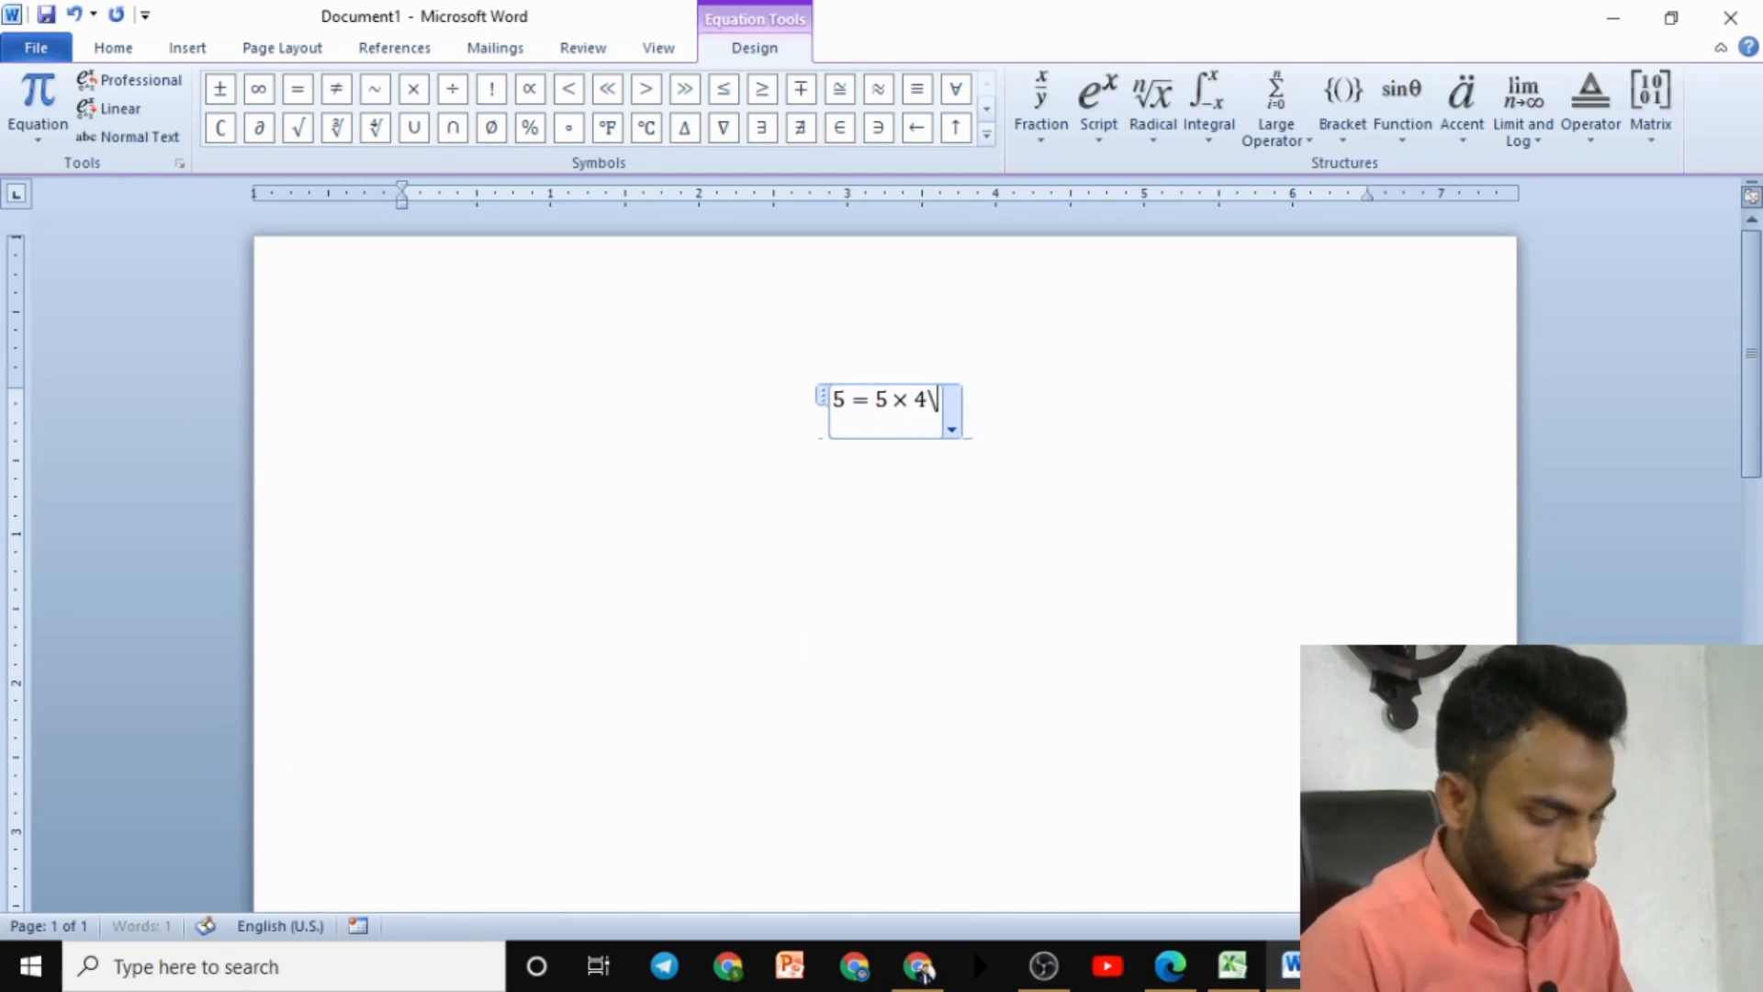
type("s 3\times ")
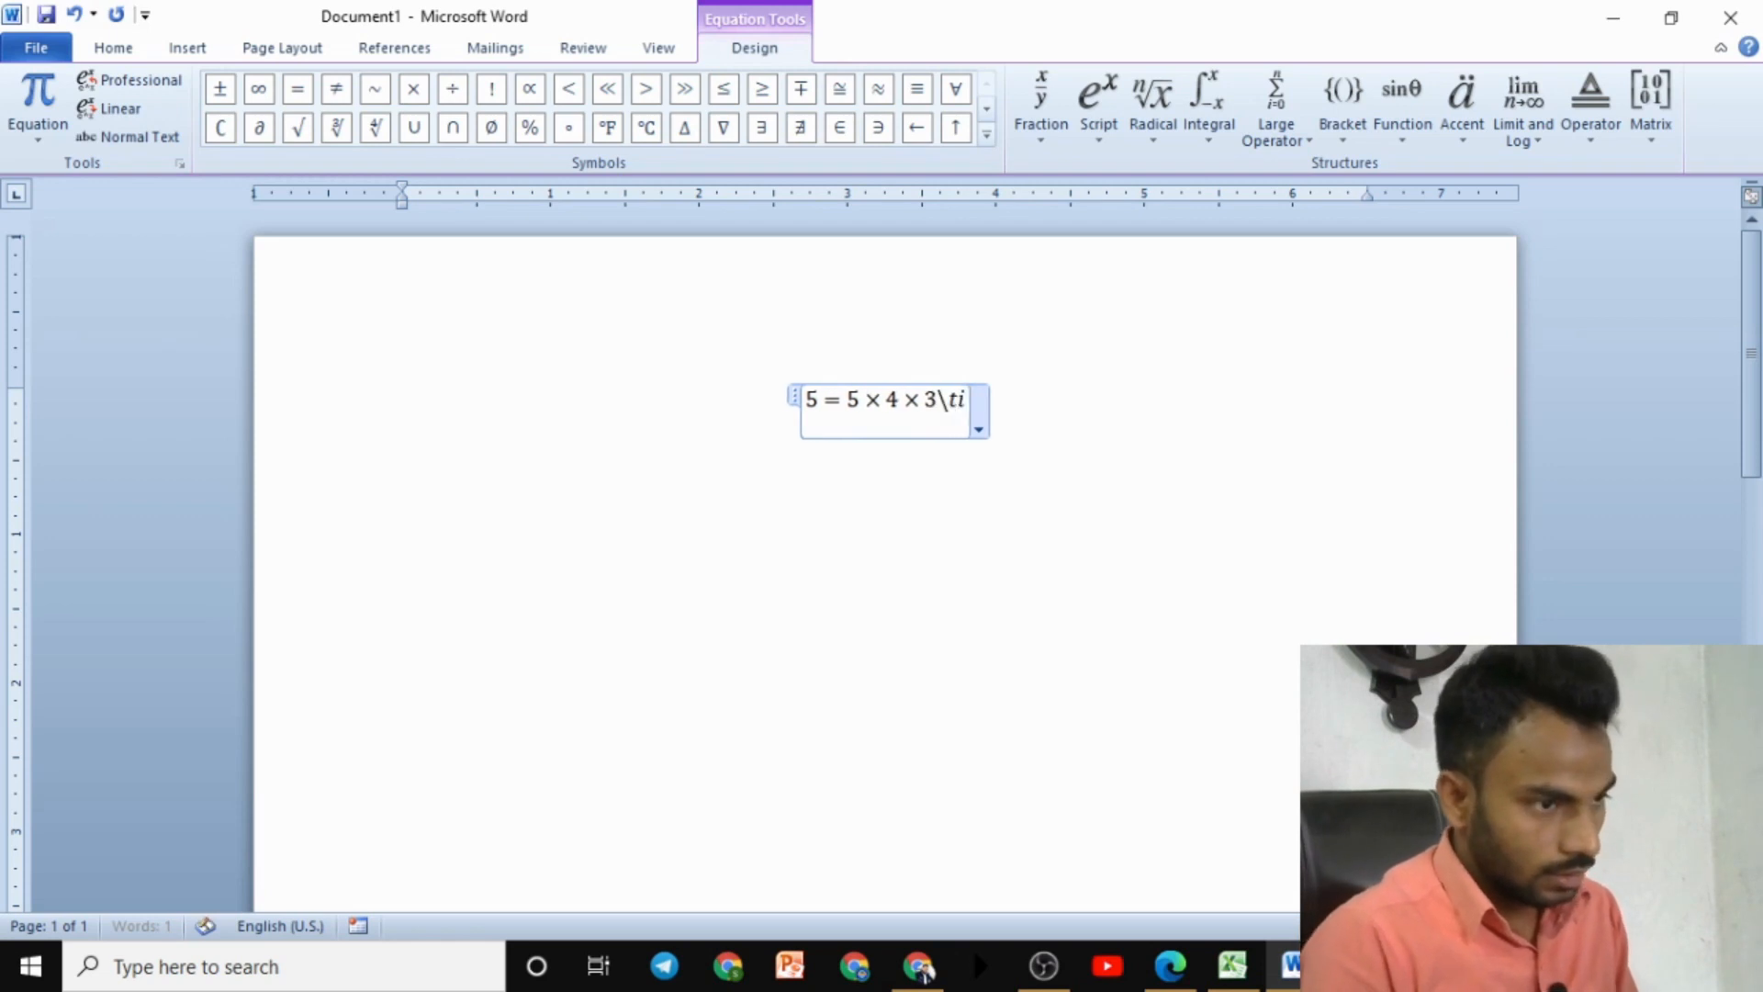
type("2\times 1")
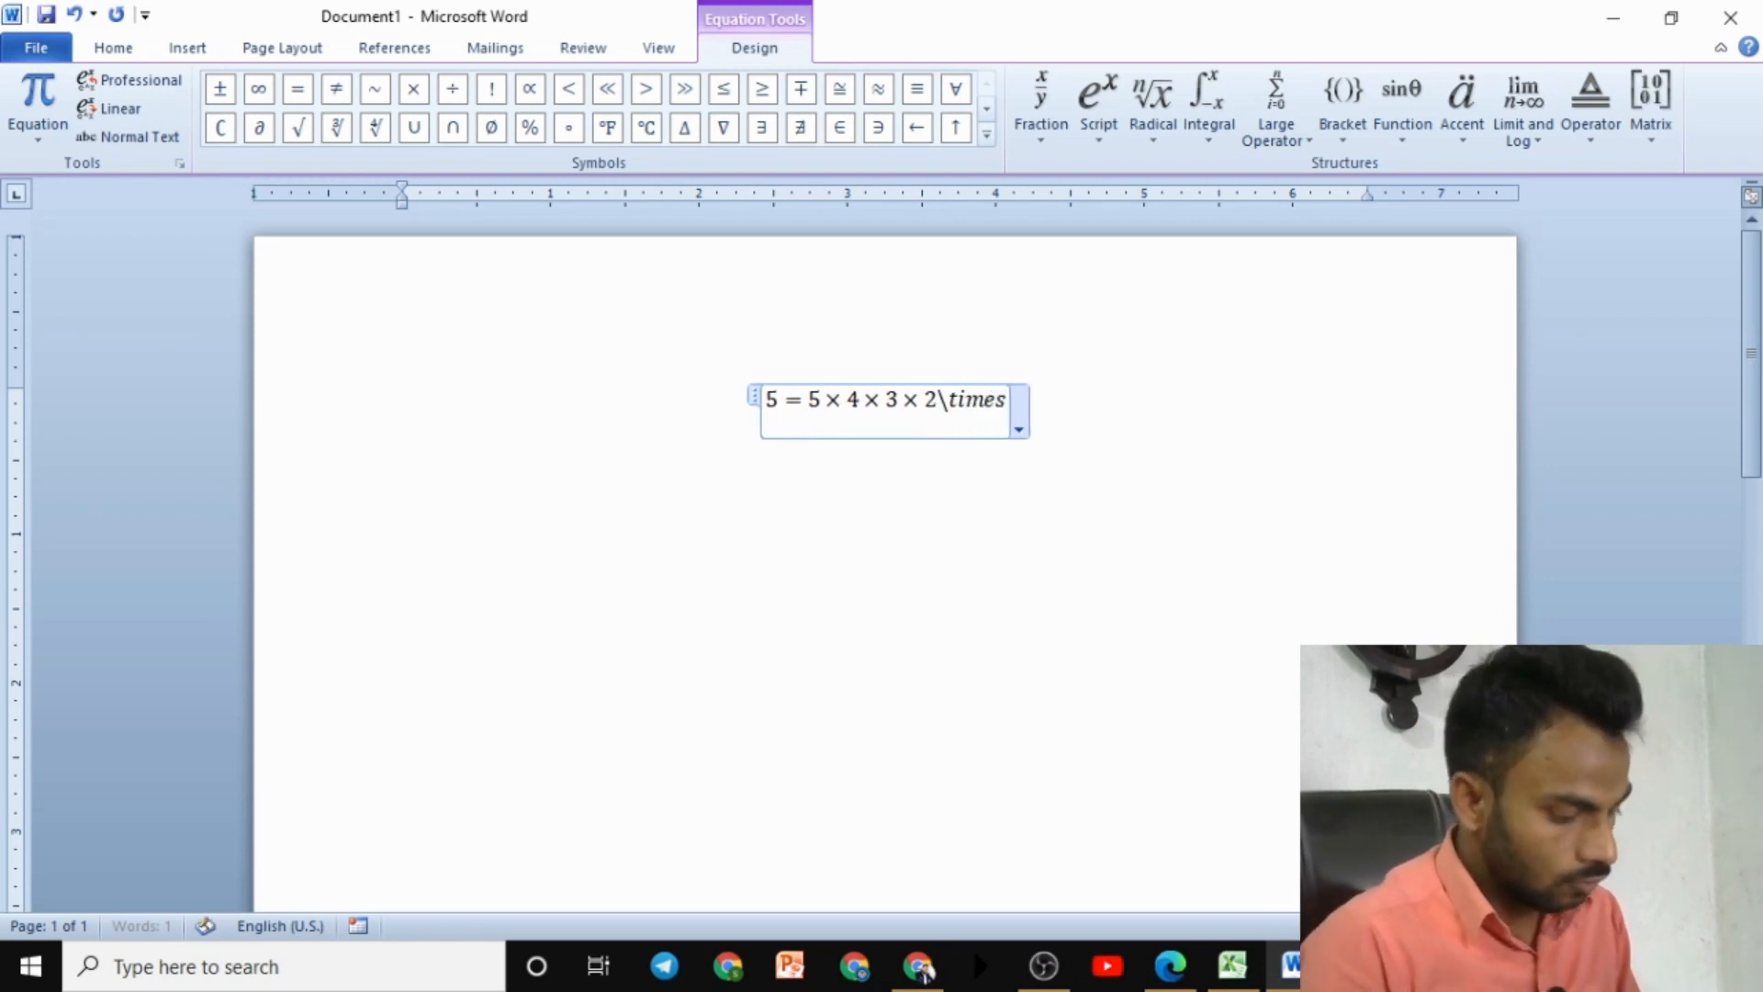
scroll(825, 409, "up", 2)
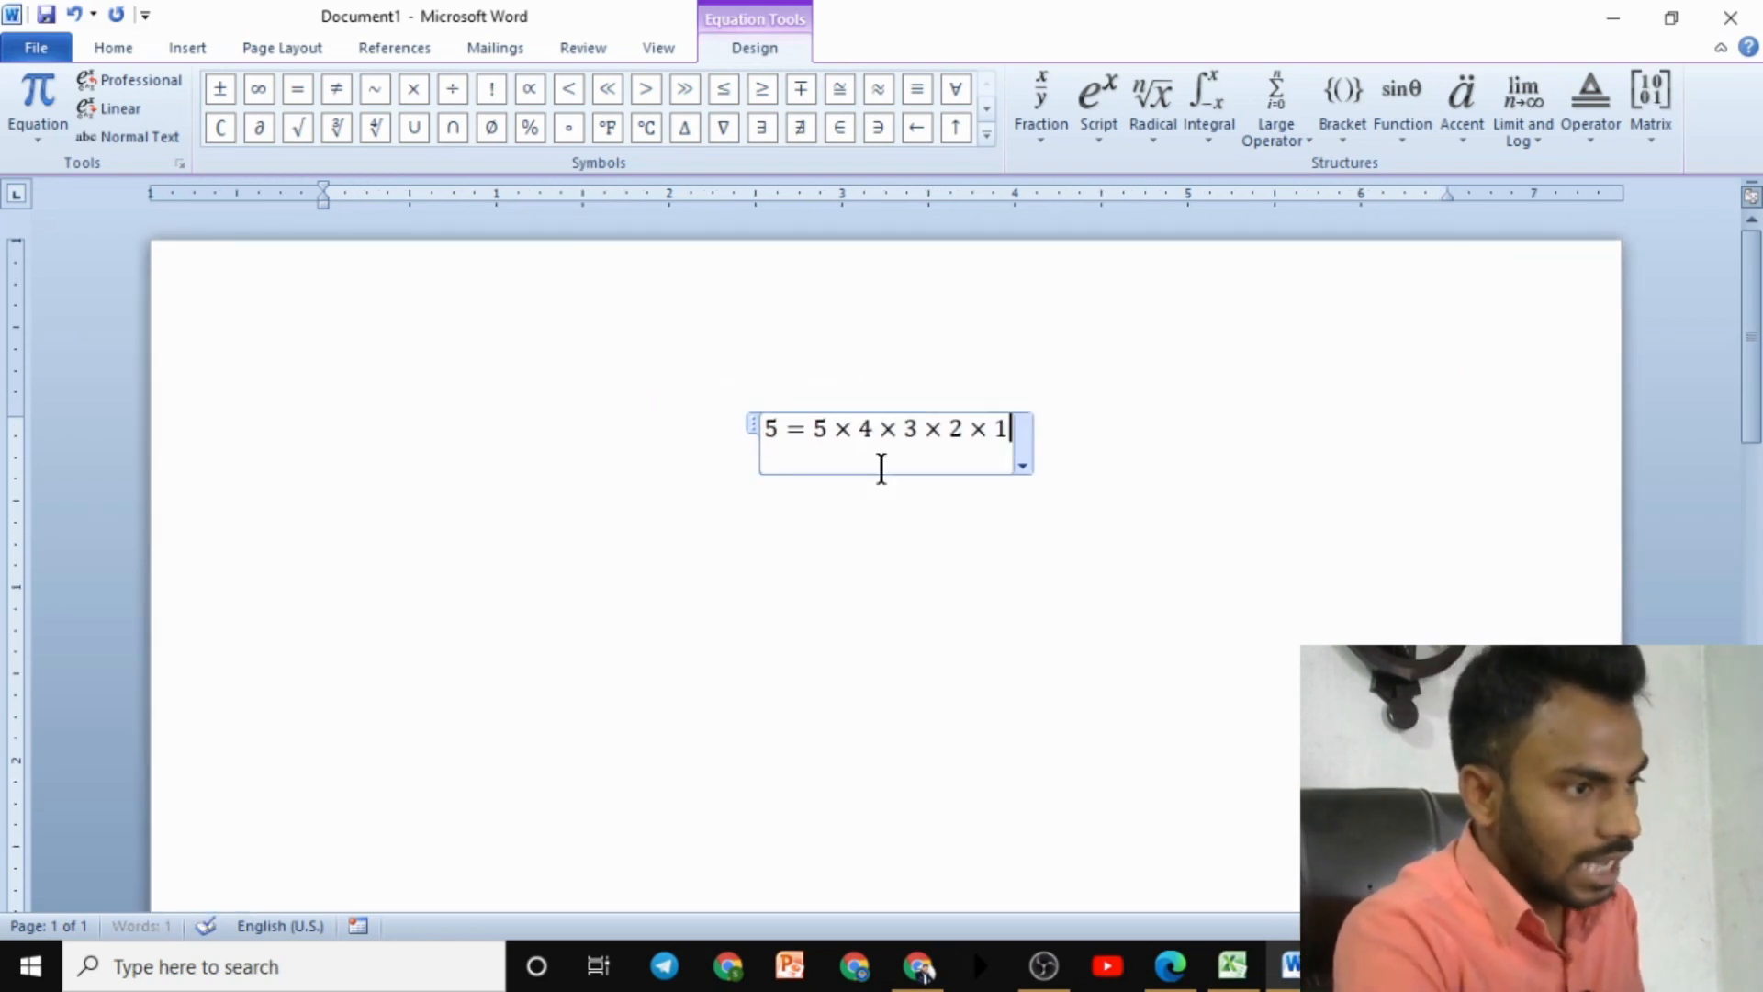
scroll(885, 476, "up", 1)
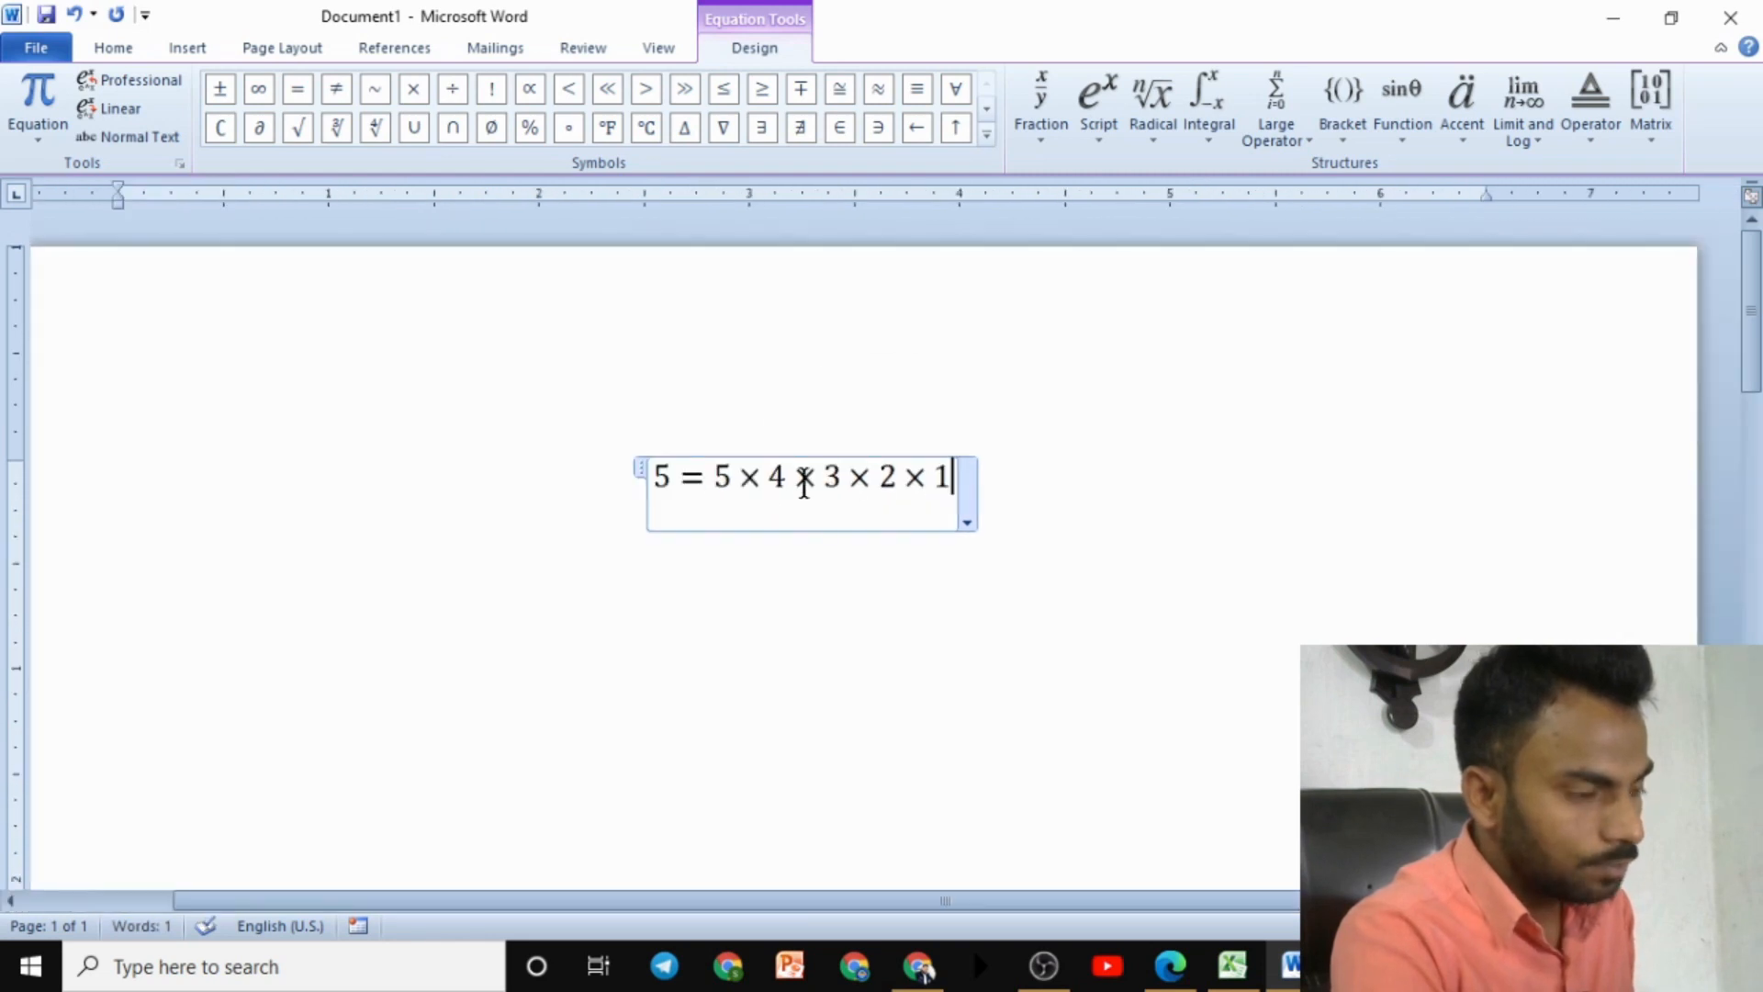
left_click(736, 504)
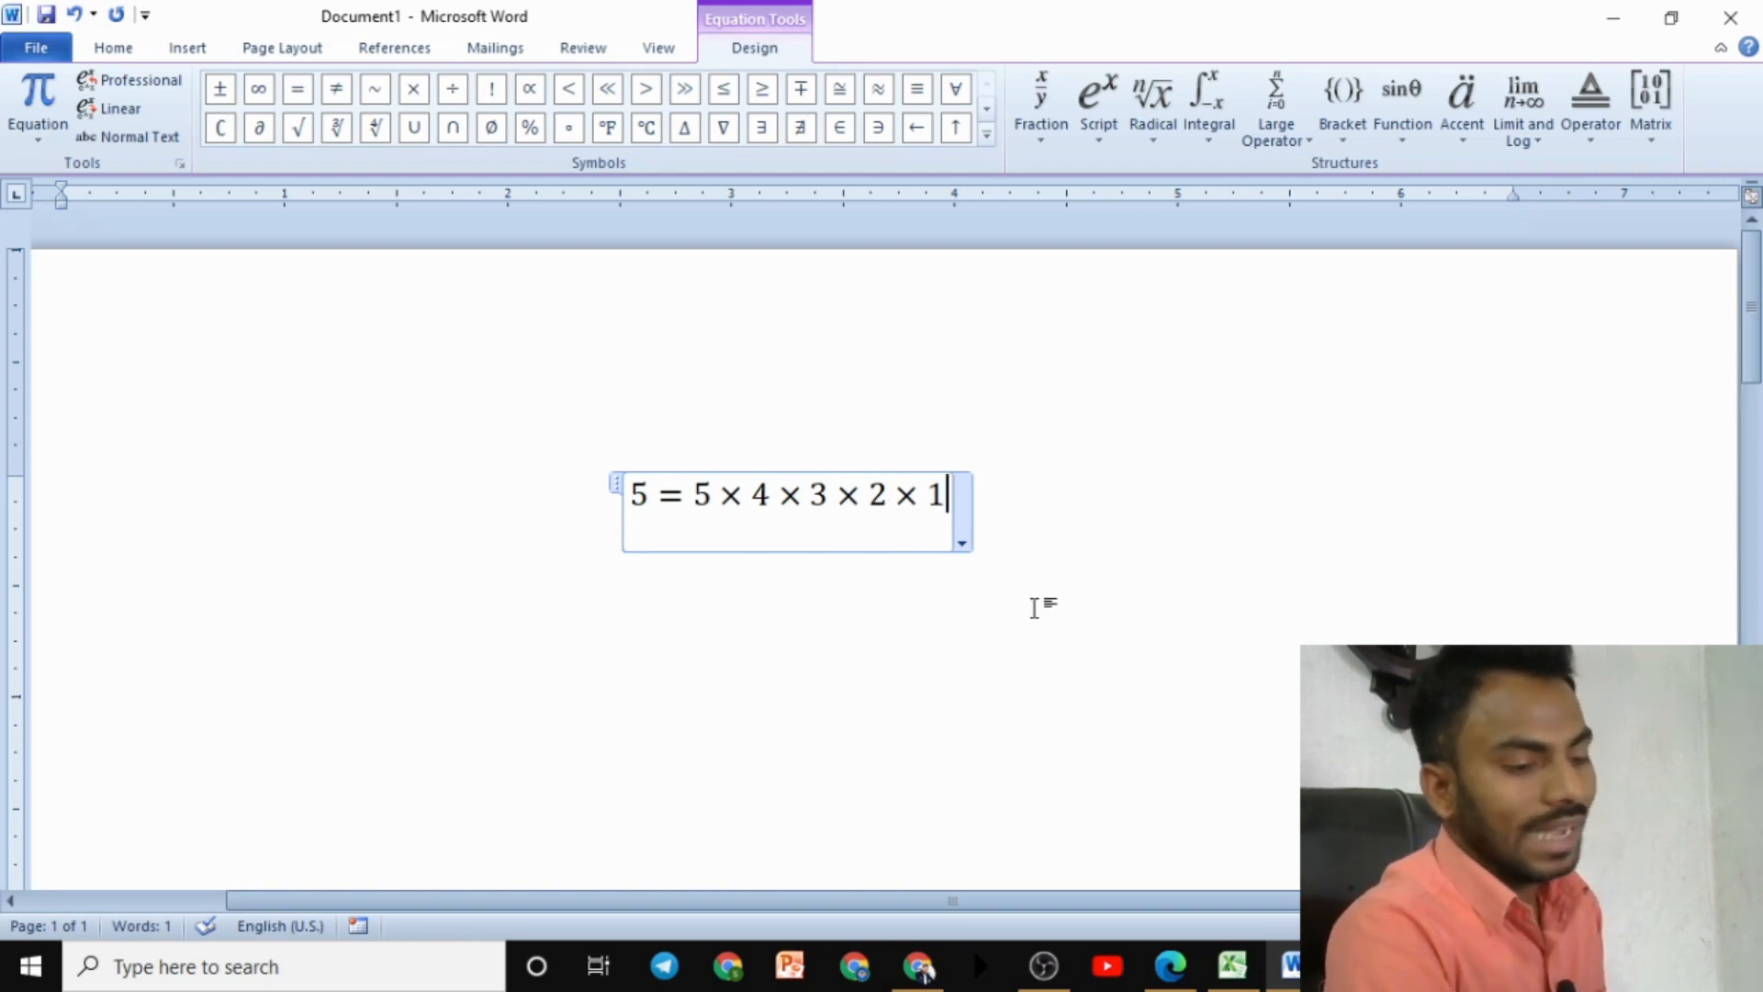
Switch back to the Excel workbook and select D23 in the FACTDOUBLE section
left_click(1233, 964)
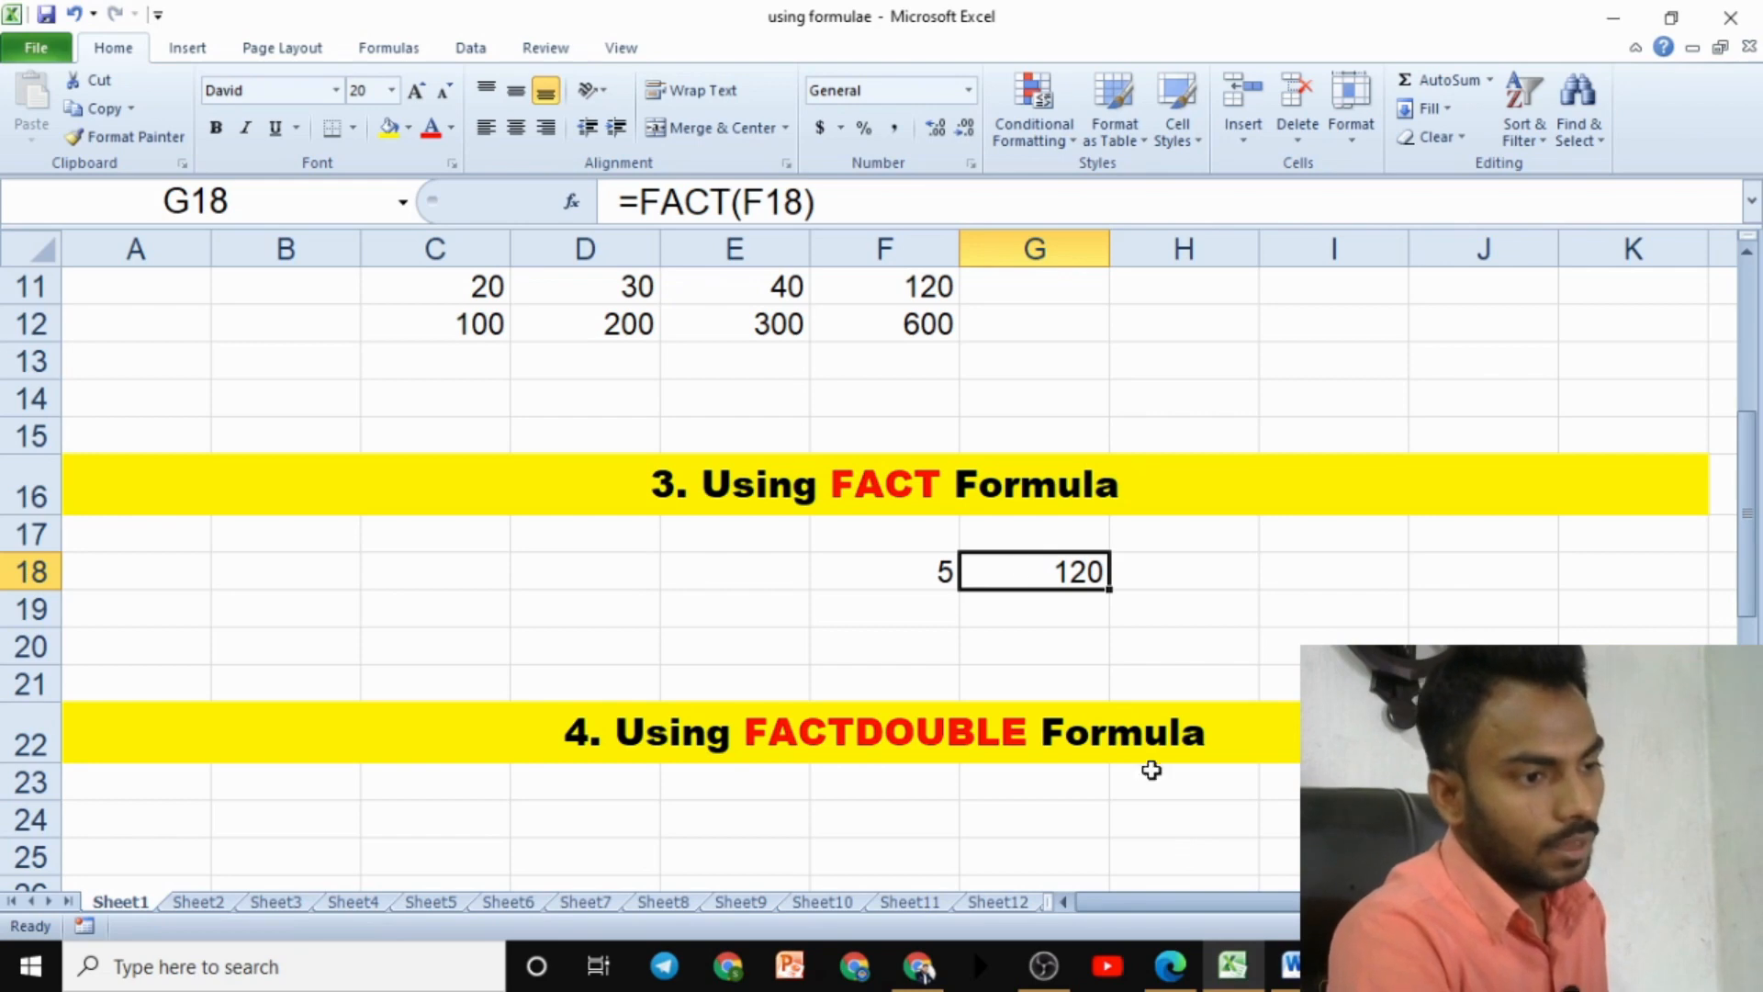
left_click(1290, 966)
left_click(1288, 972)
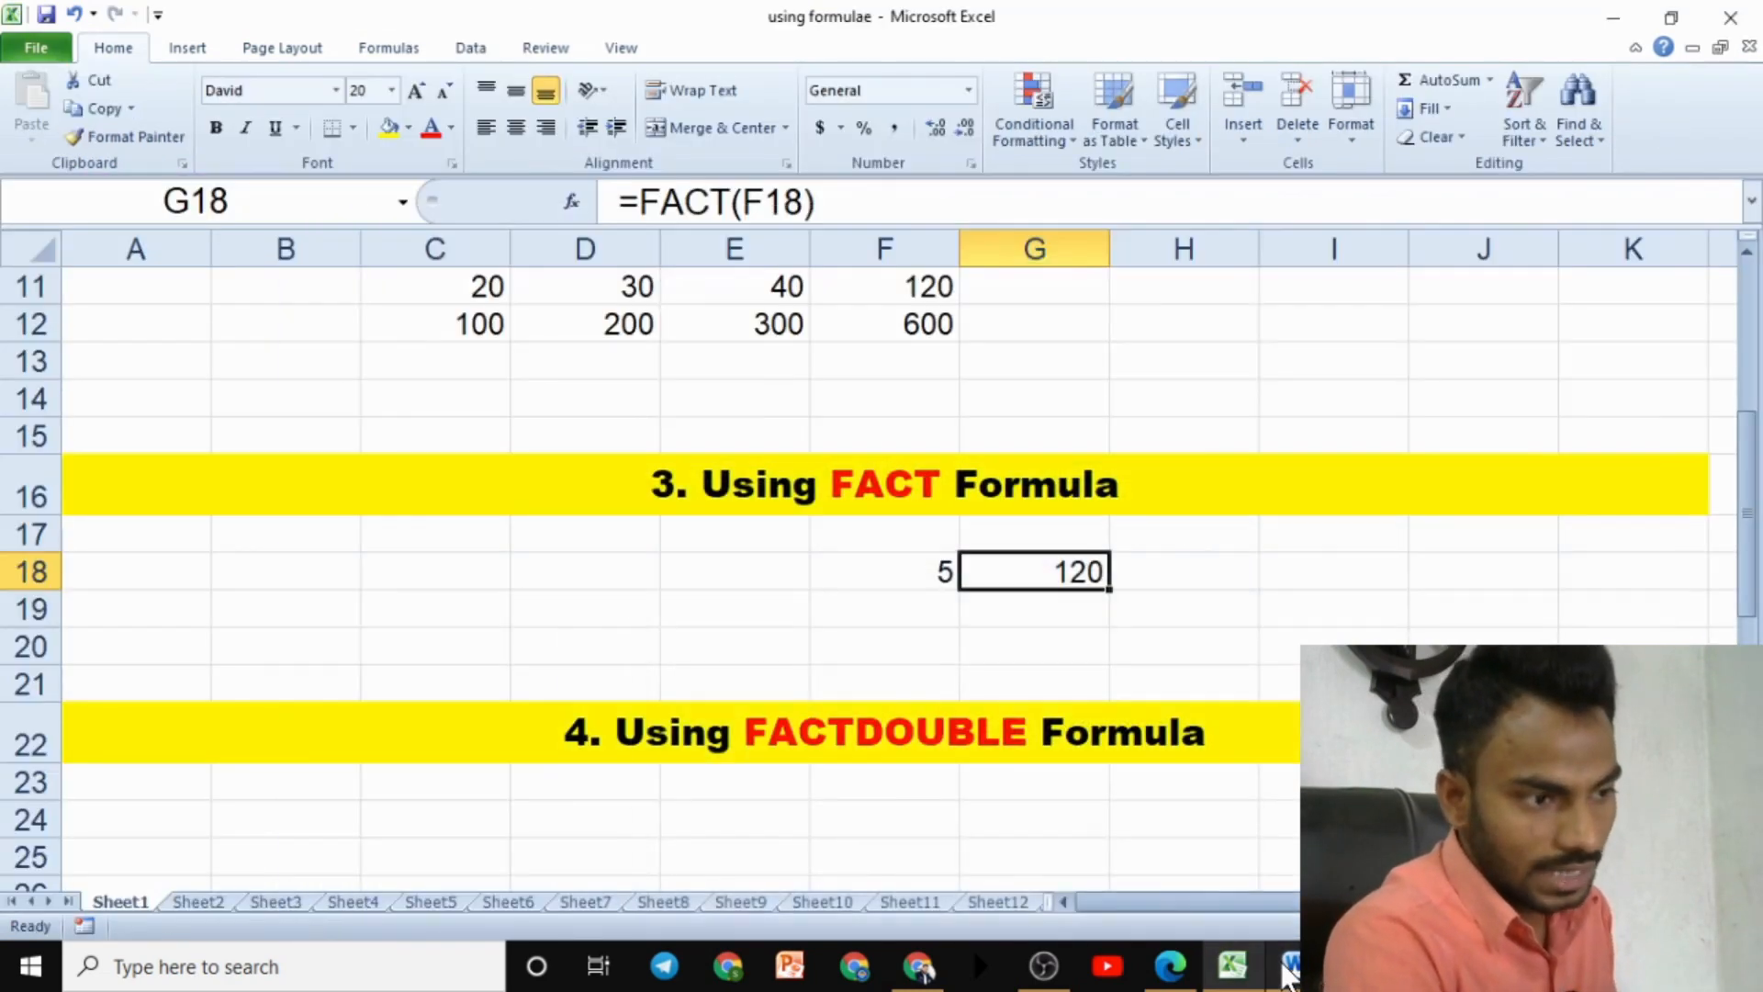
left_click(1046, 675)
scroll(1045, 673, "down", 2)
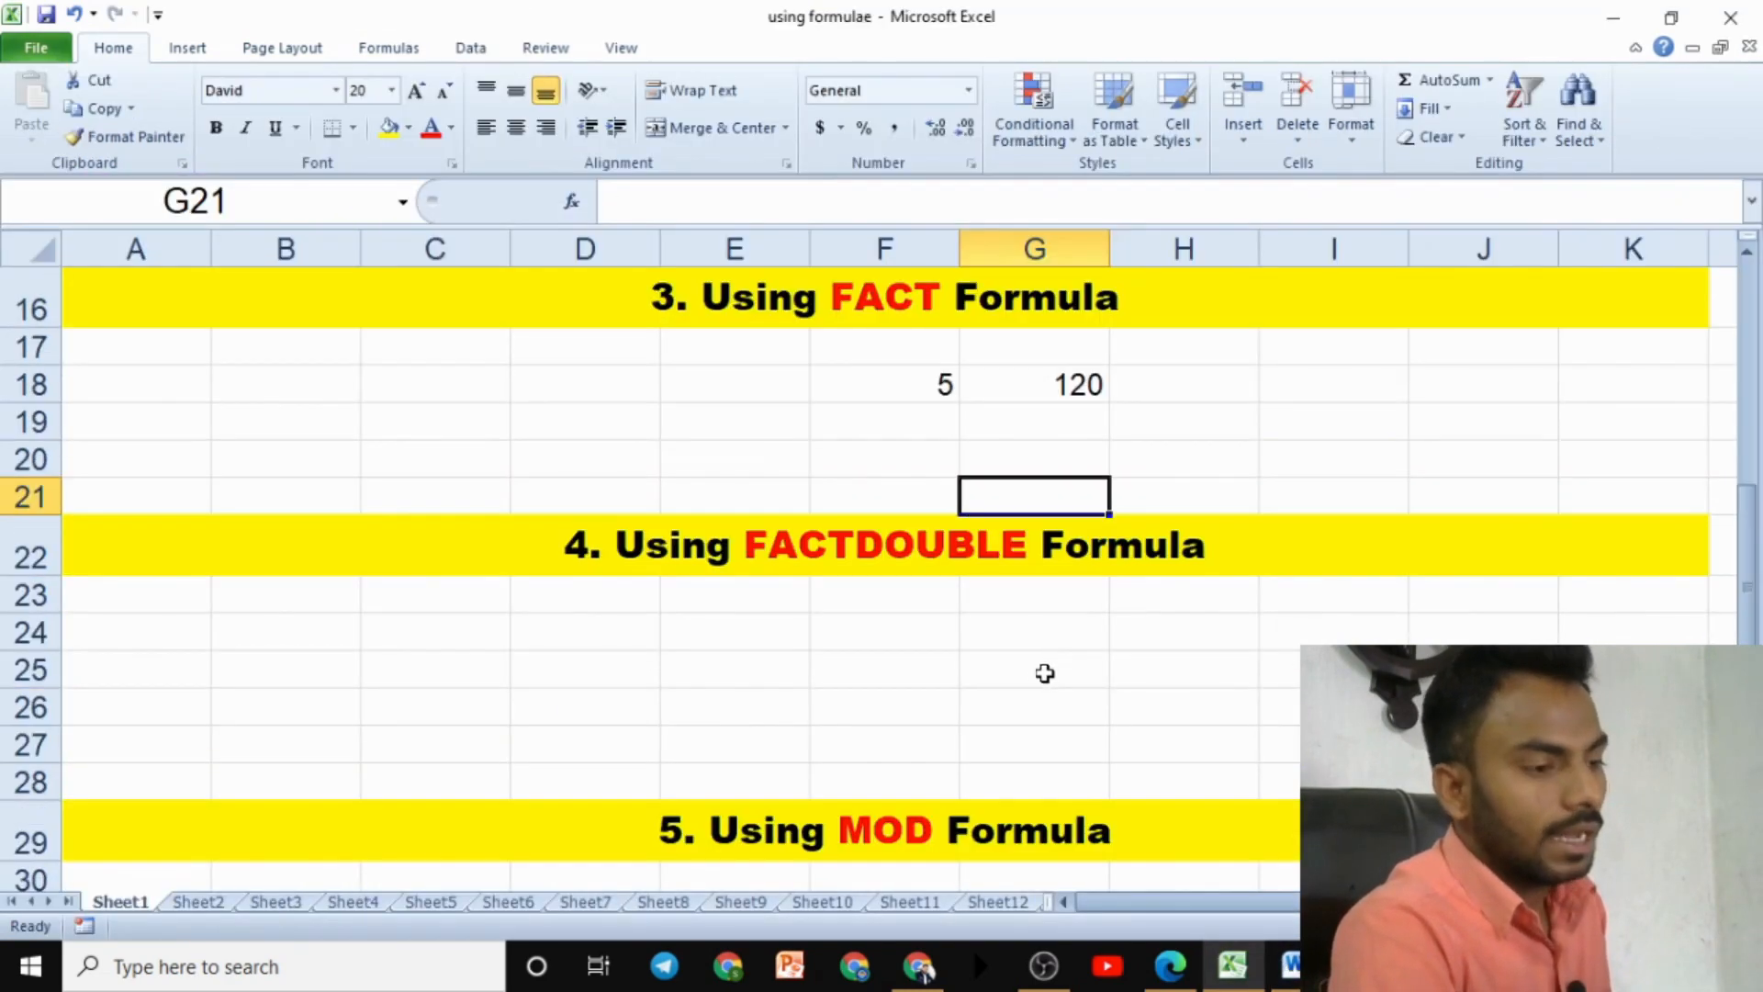
left_click(652, 596)
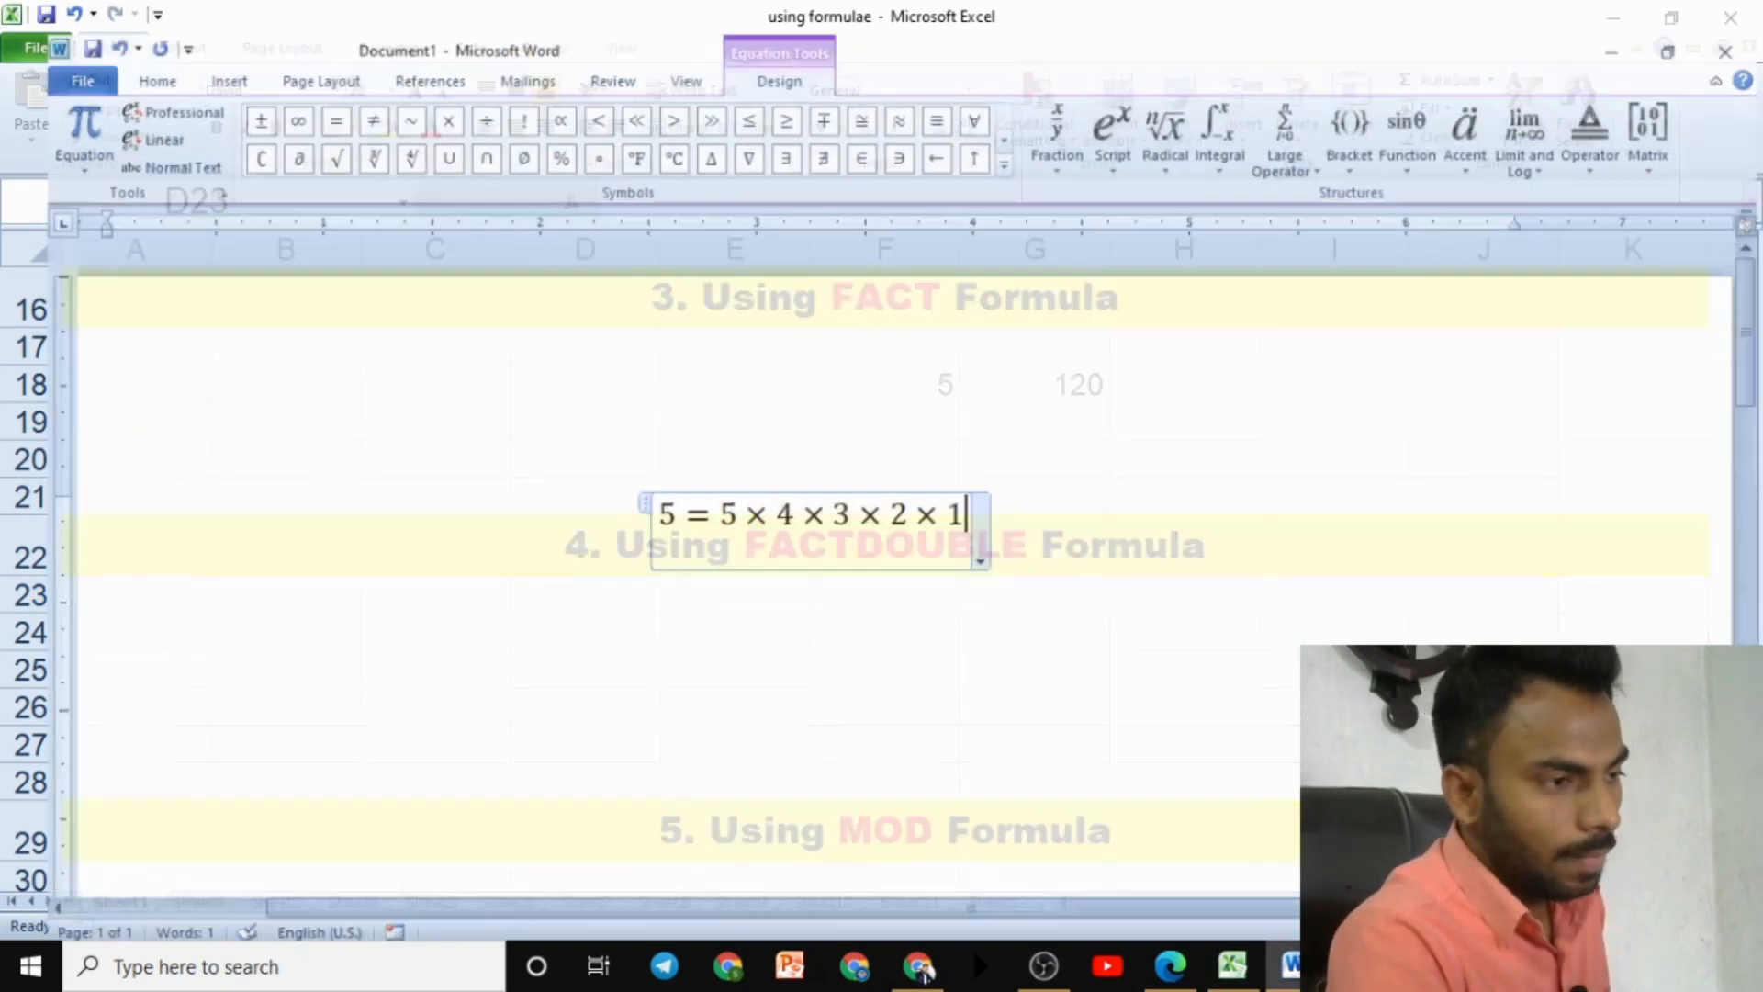
Switch to the Word document and replace the whole equation with 10 =
left_click_drag(649, 494, 633, 501)
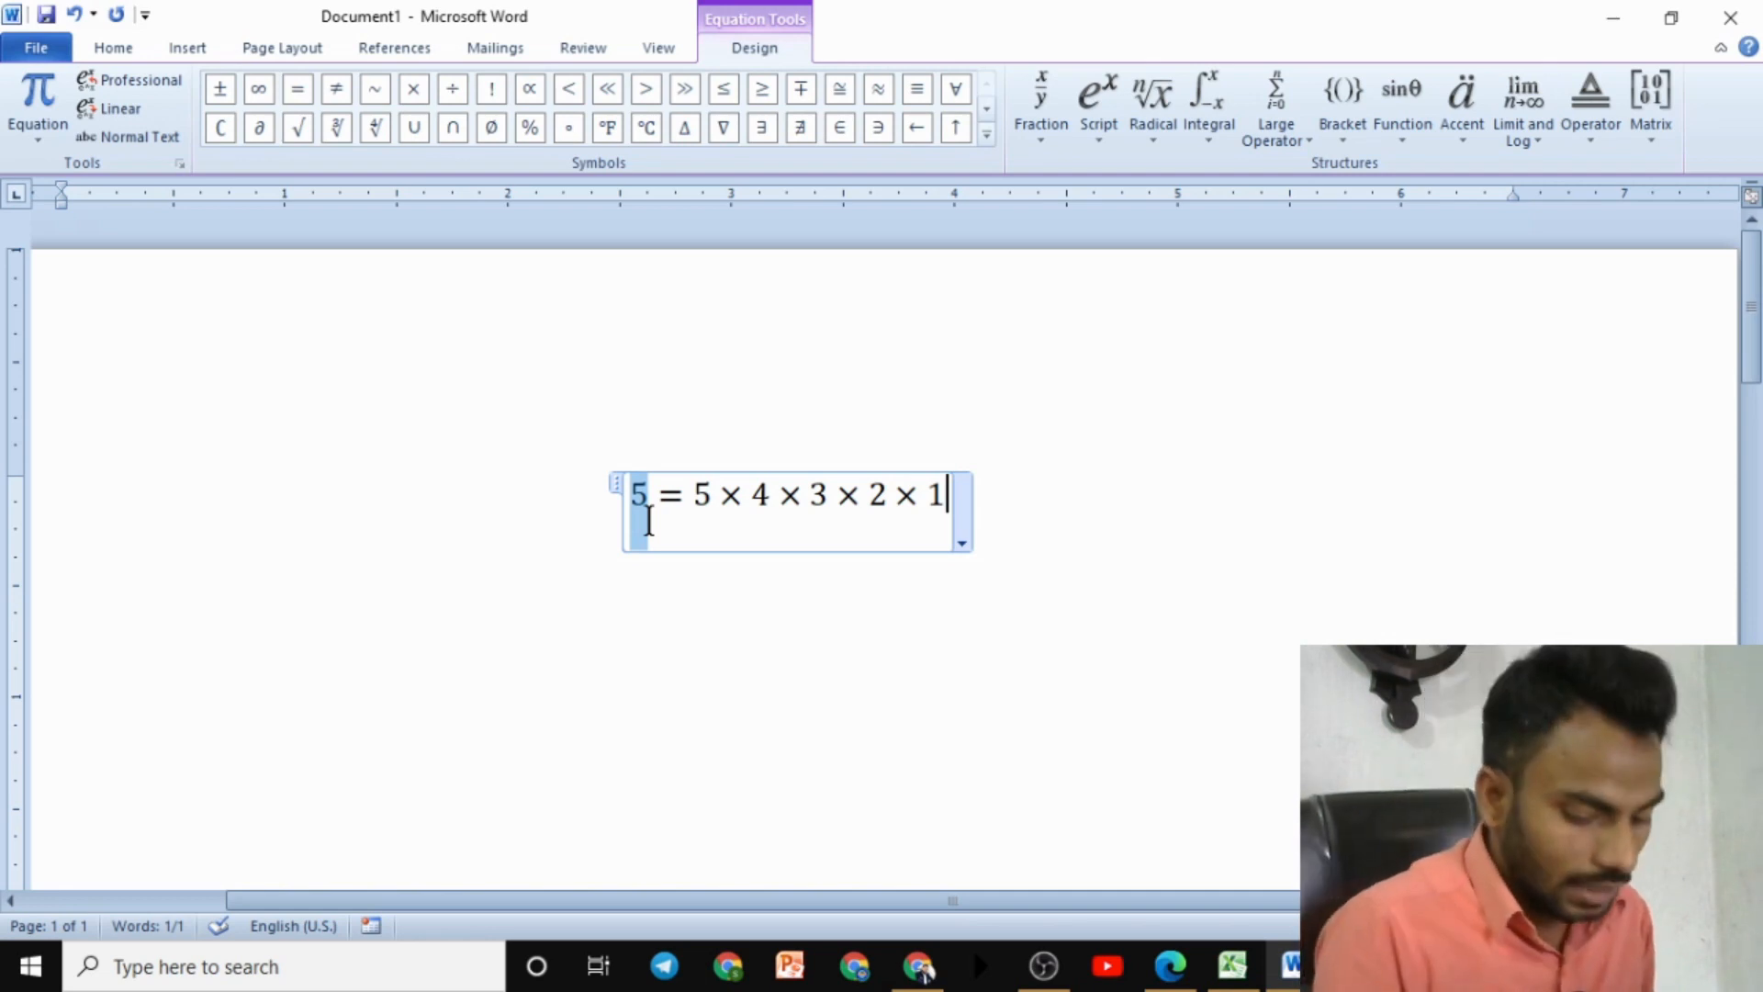
key("BackSpace")
type("10")
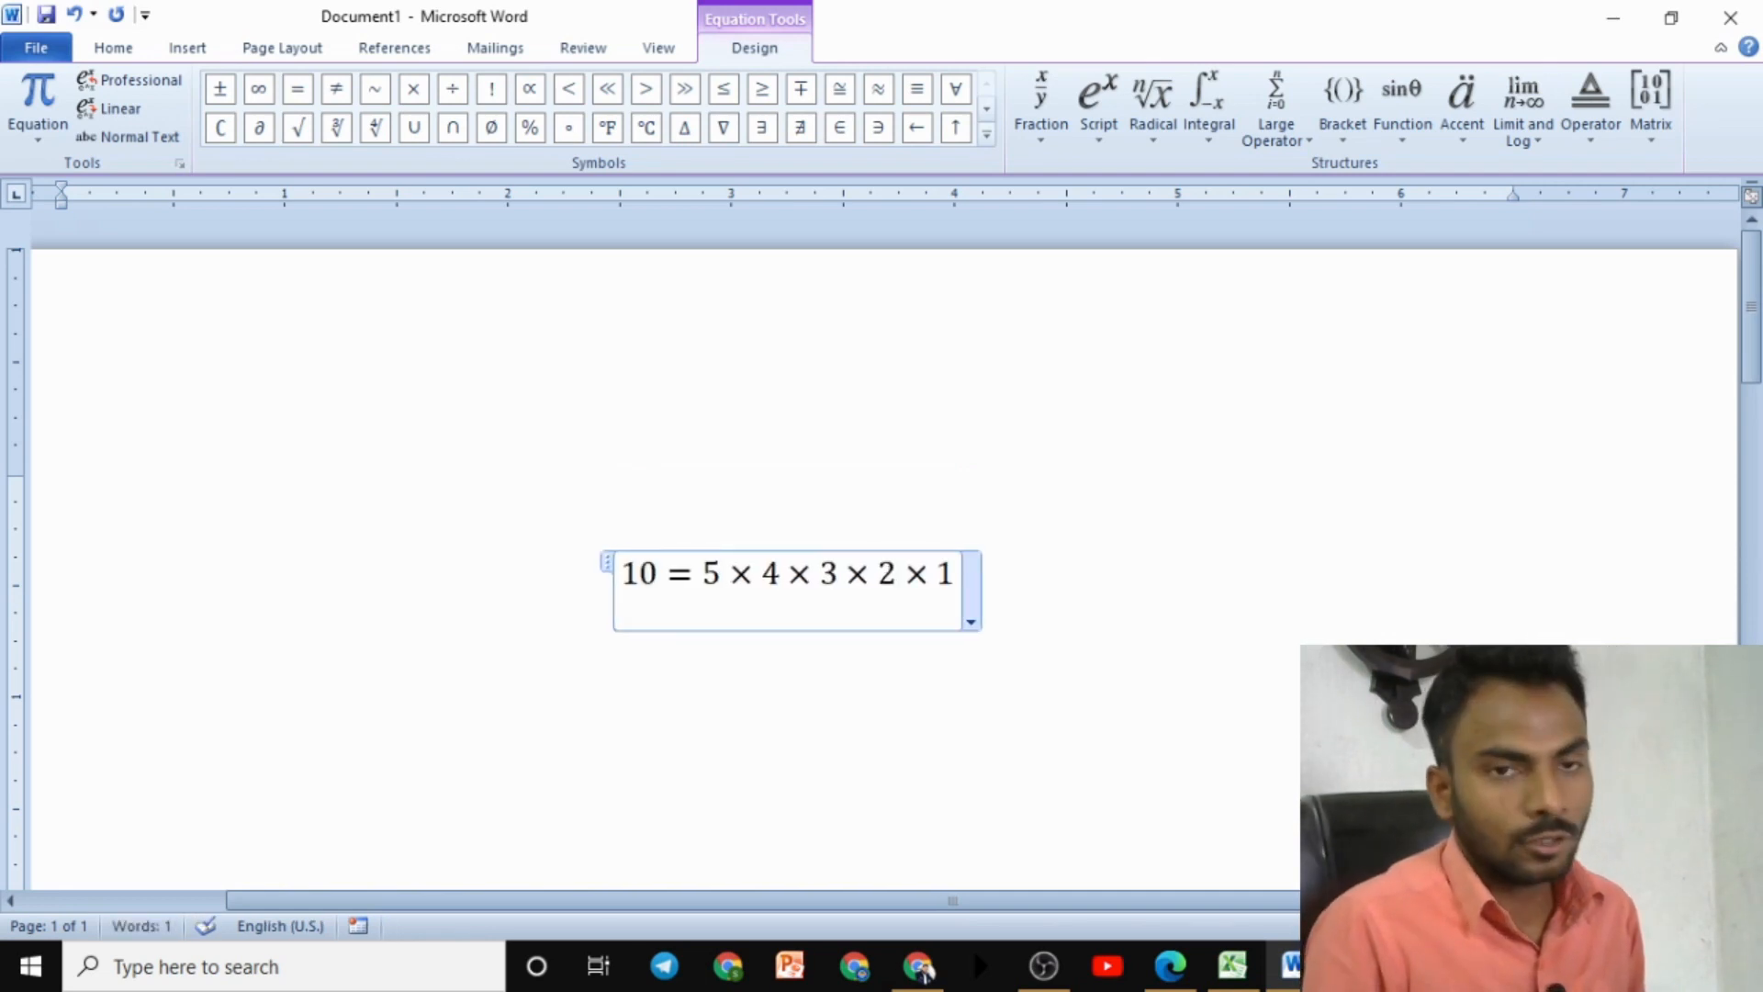
key("ctrl+a")
type("10")
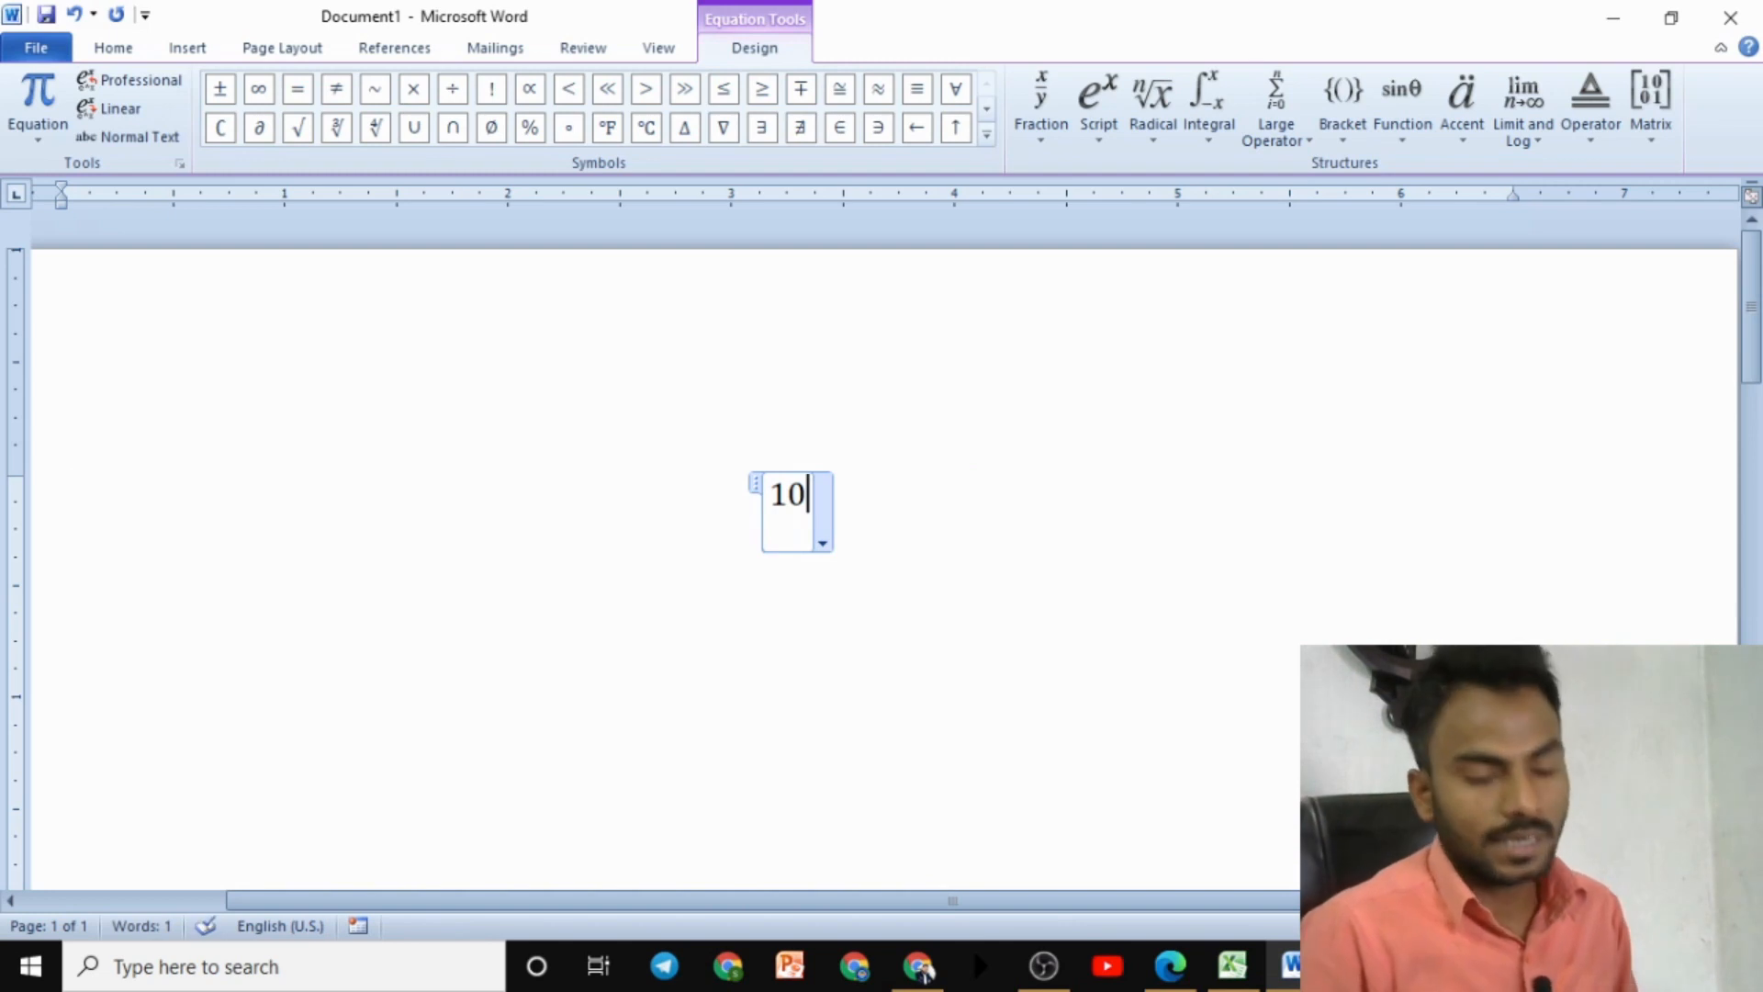
type(" = ")
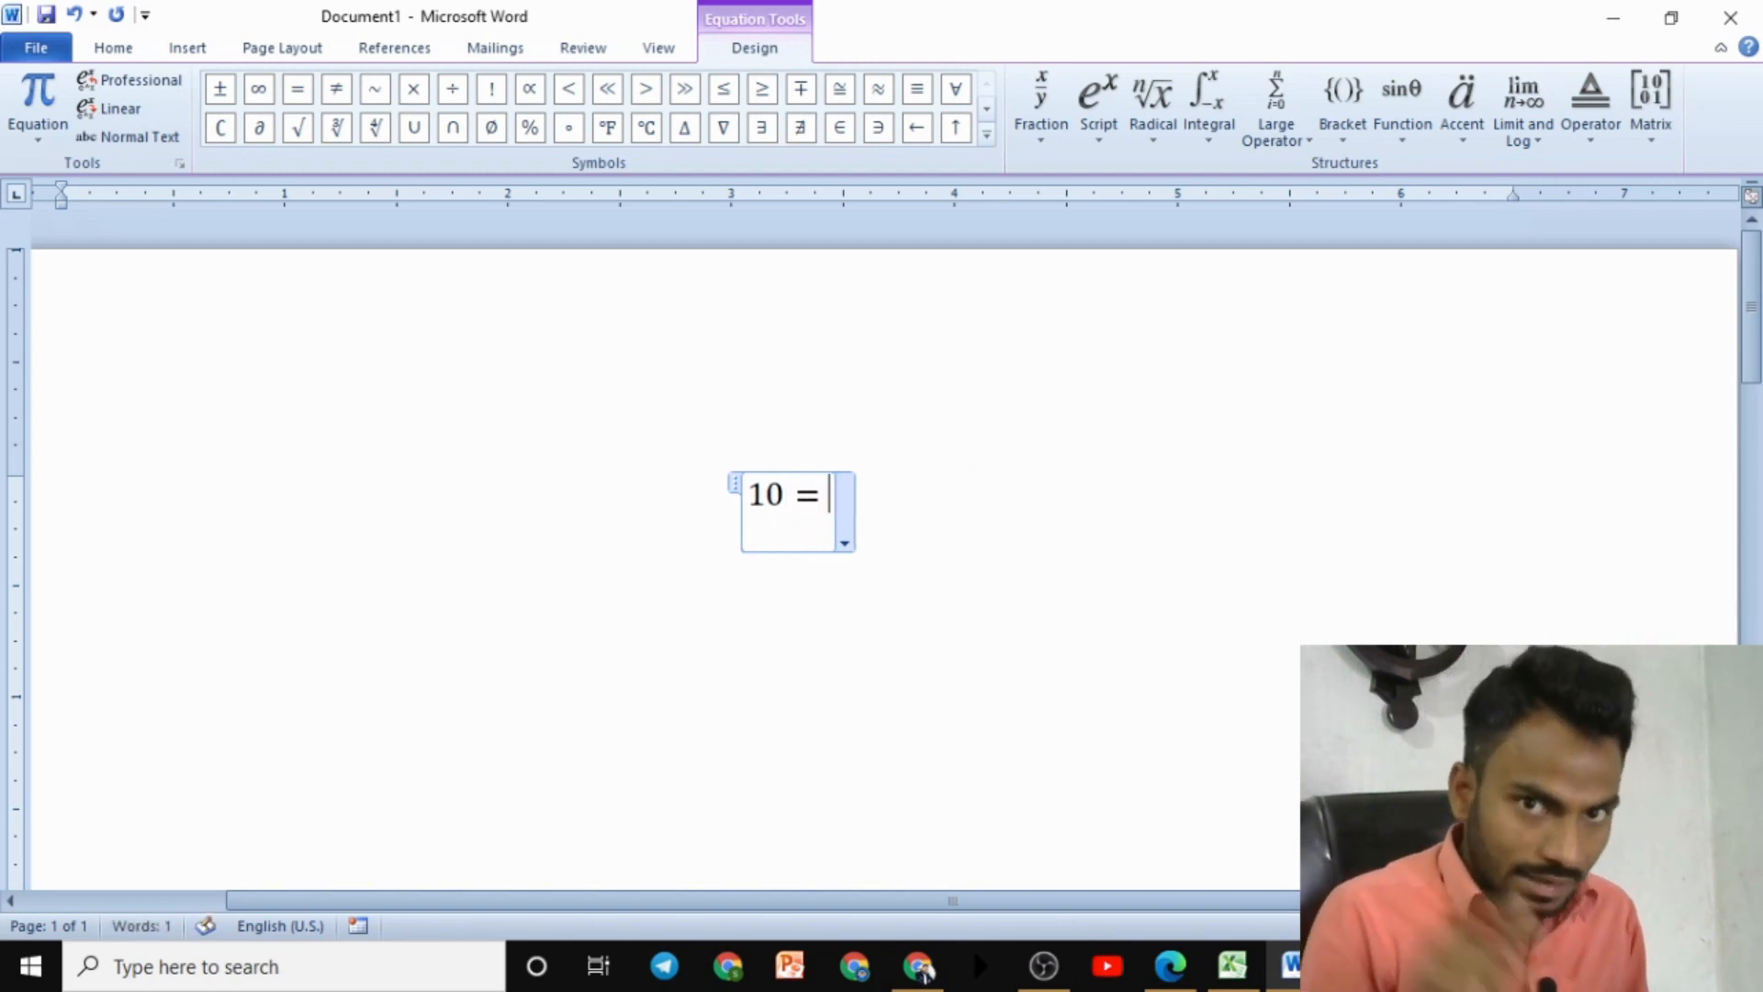
Expand the equation after the equals sign with the factors 10 × 9 × 8
type("10\tiom")
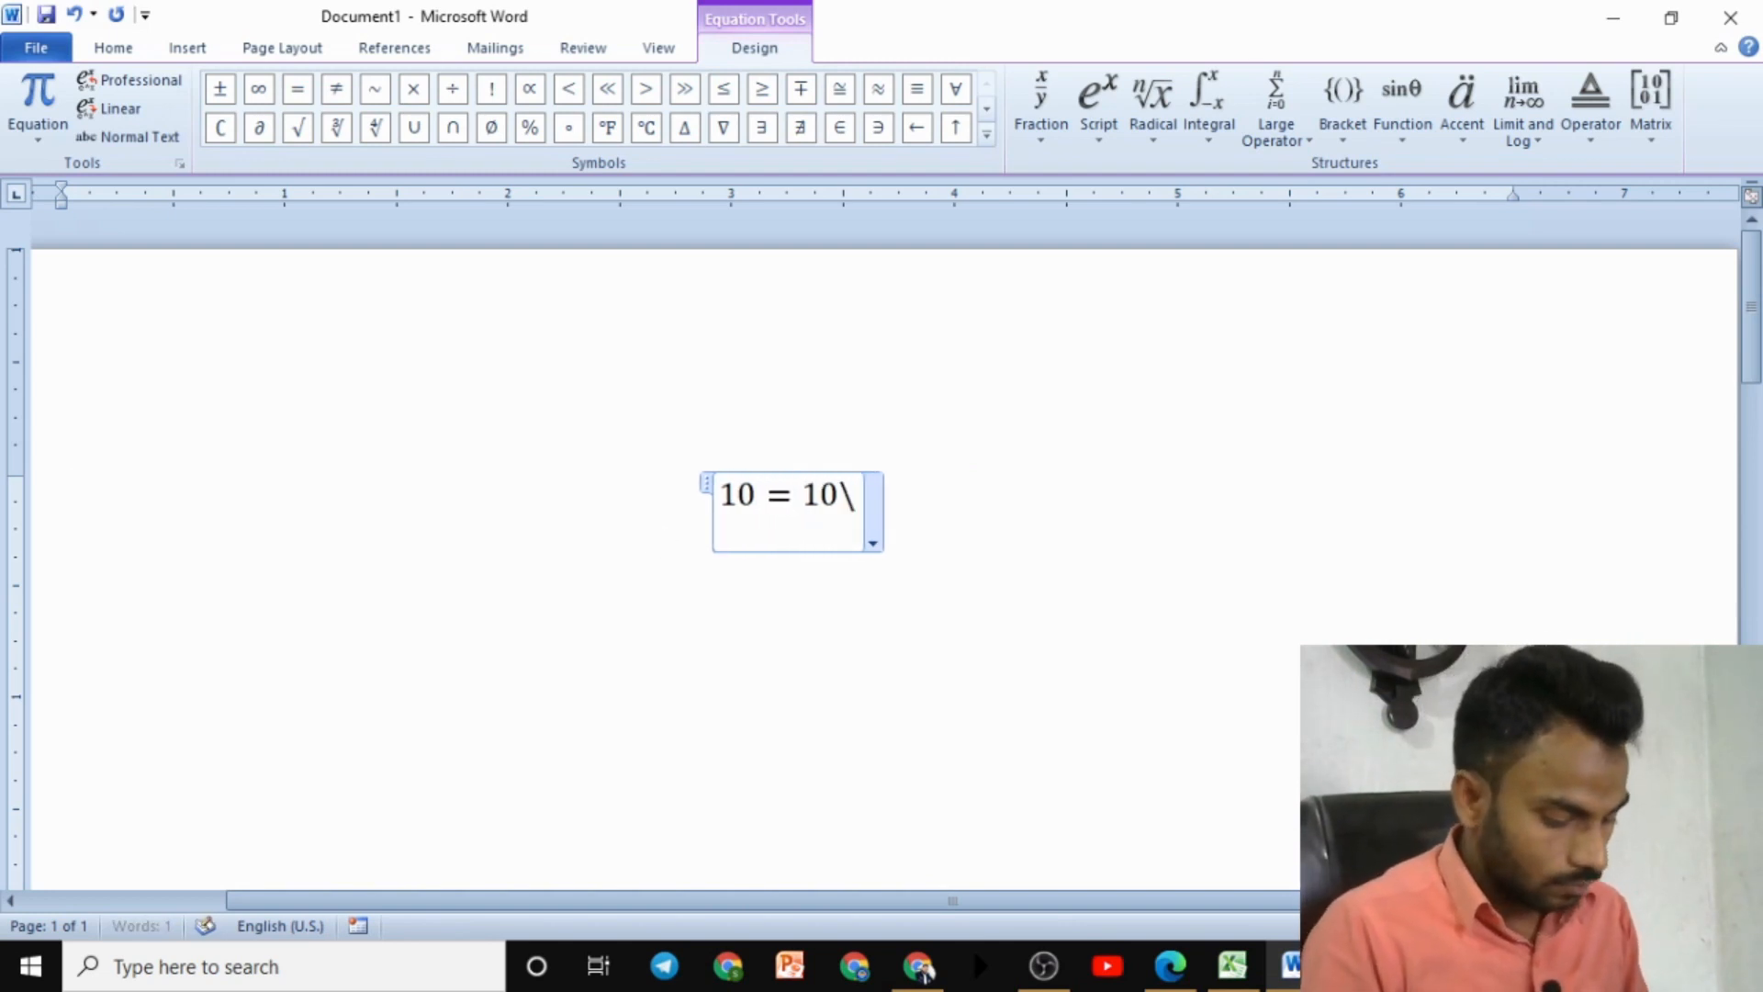
key("BackSpace")
key("BackSpace")
type("mes 9")
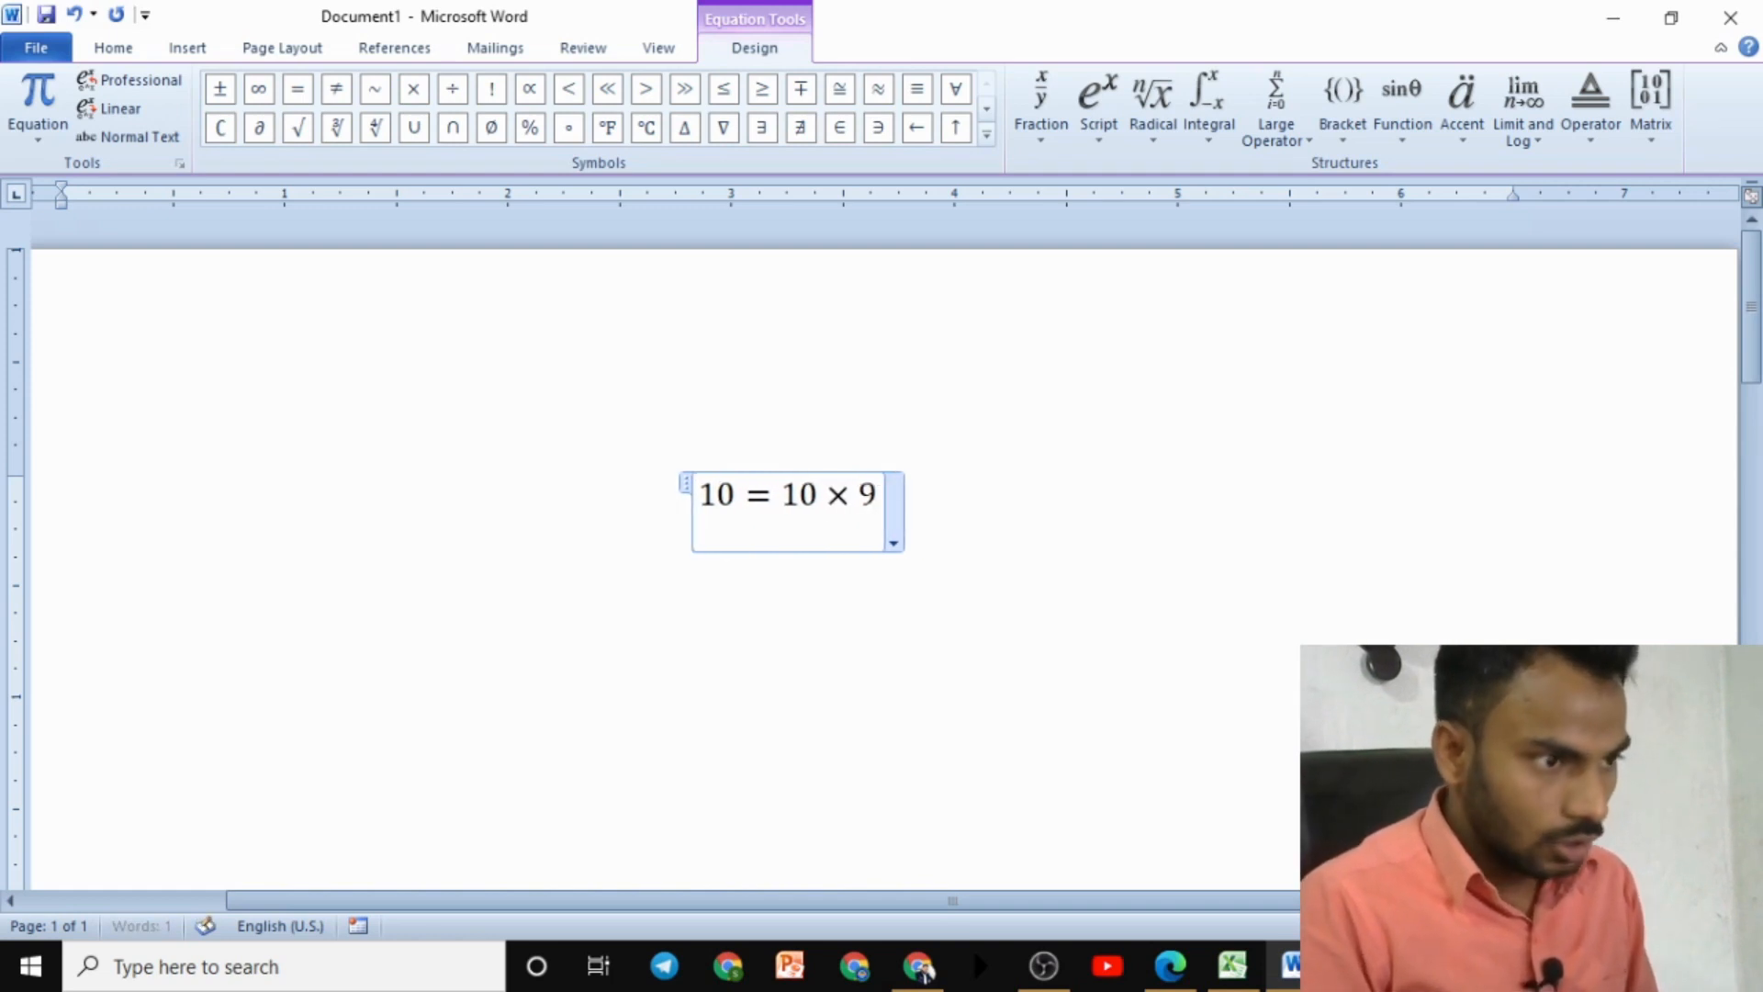
type("\times 8")
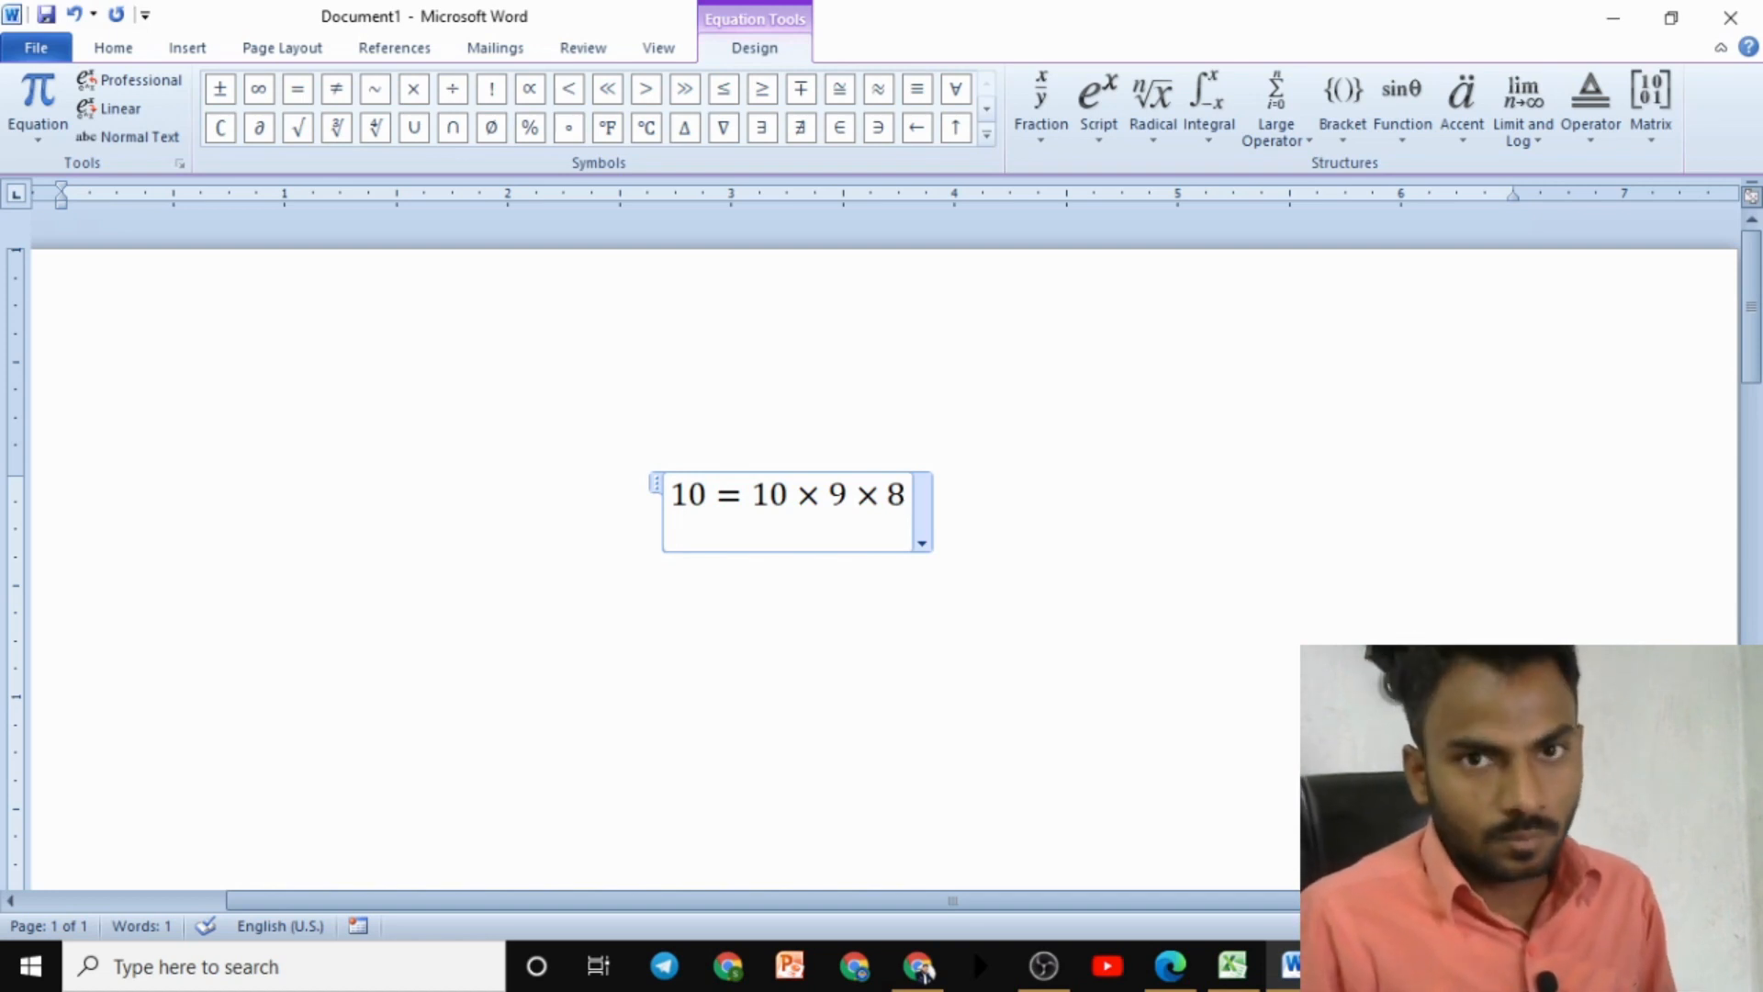
Delete the factors from the equation so that it reads 10 = again
key("BackSpace")
key("BackSpace")
key("BackSpace")
key("BackSpace")
key("BackSpace")
key("BackSpace")
key("BackSpace")
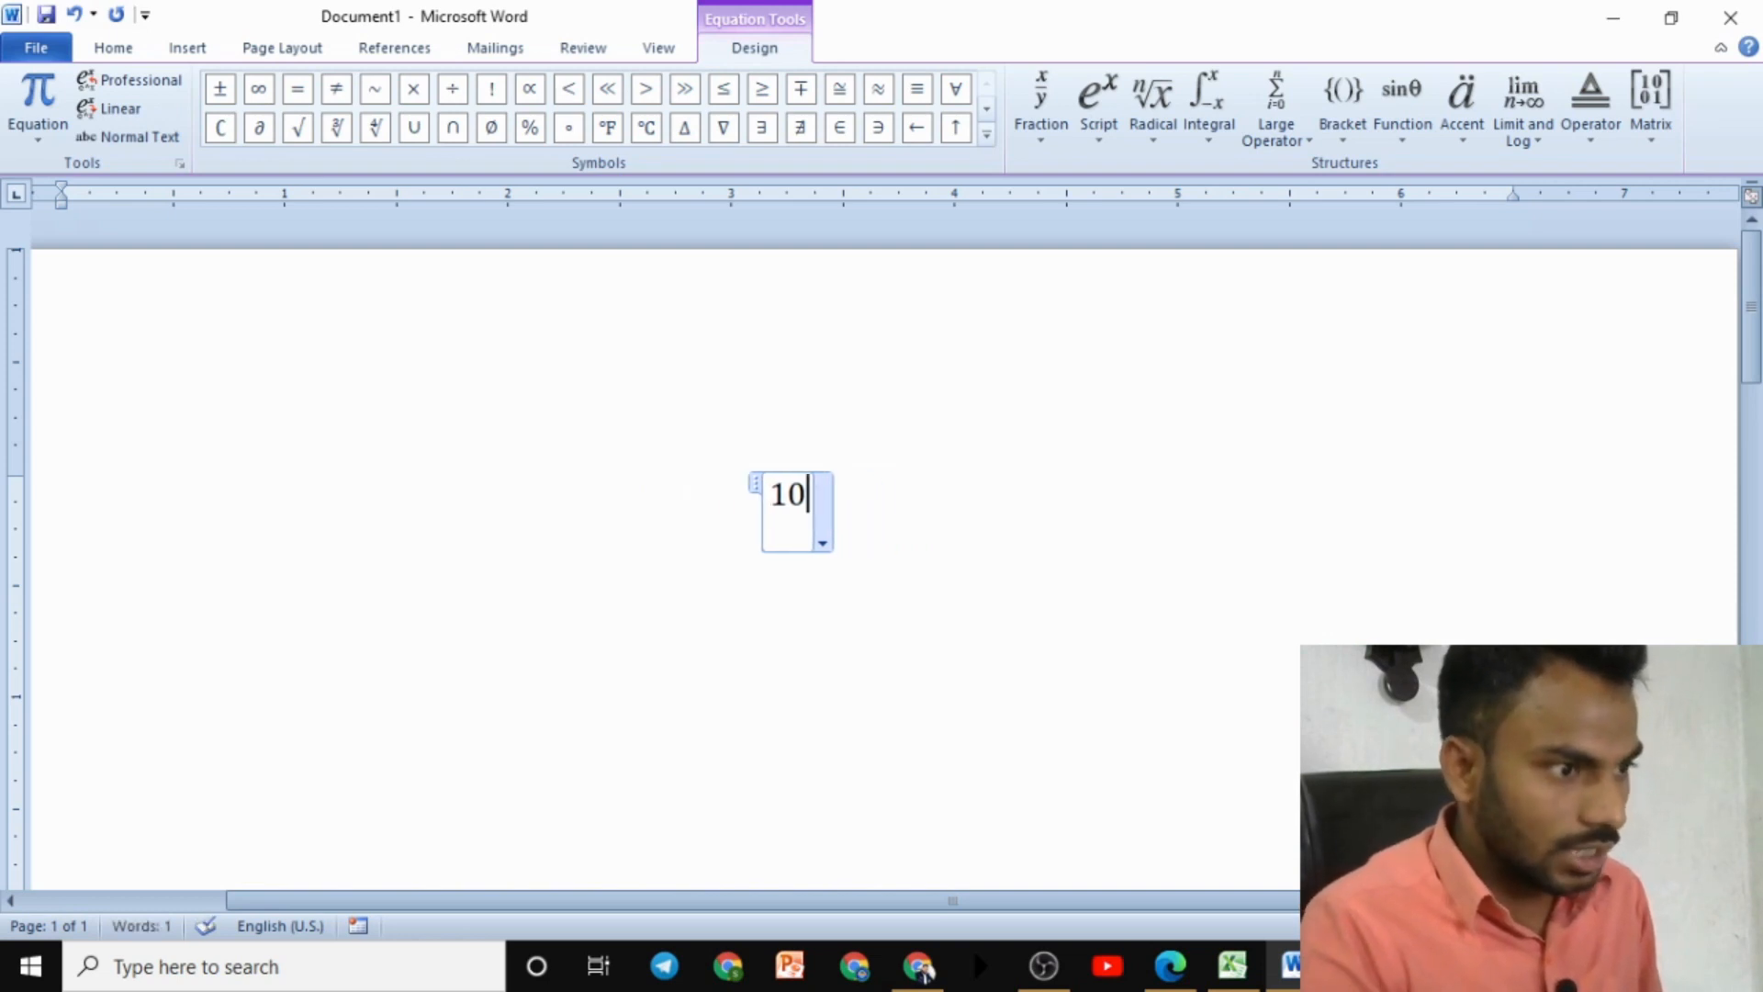
type("=")
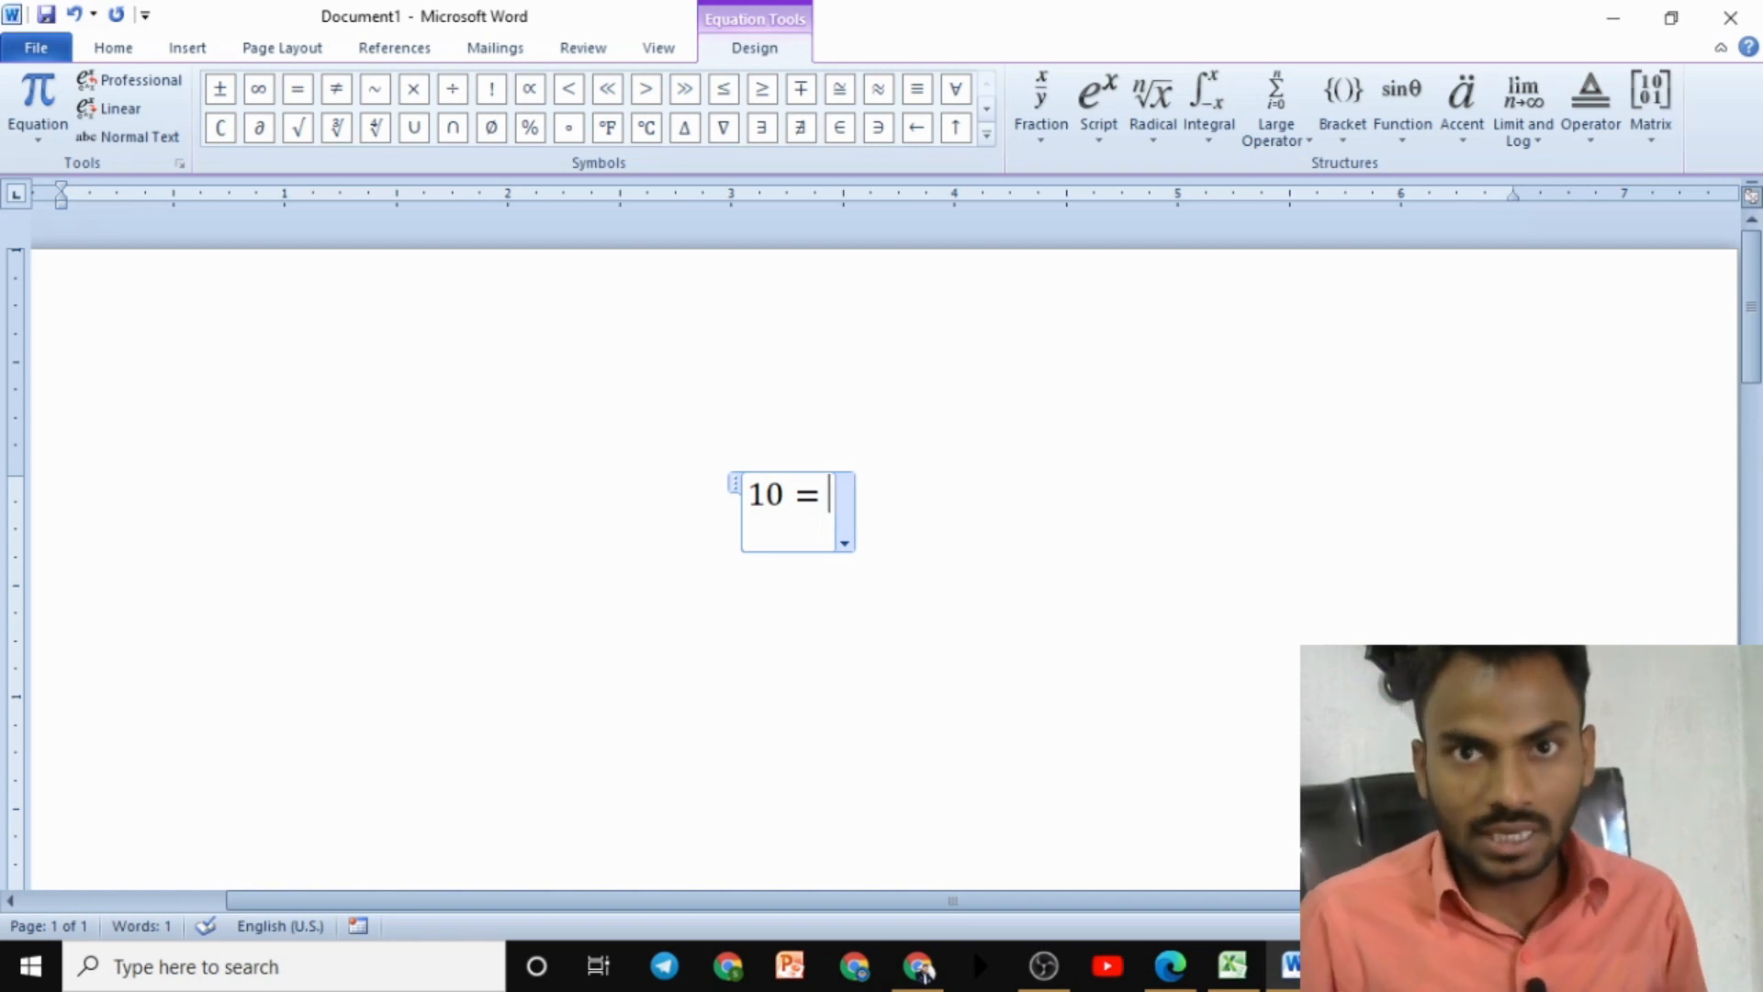
Add 10 × 9 × after the equals sign in the Word equation, and temporarily circle the factor 10 on screen
left_click(1231, 966)
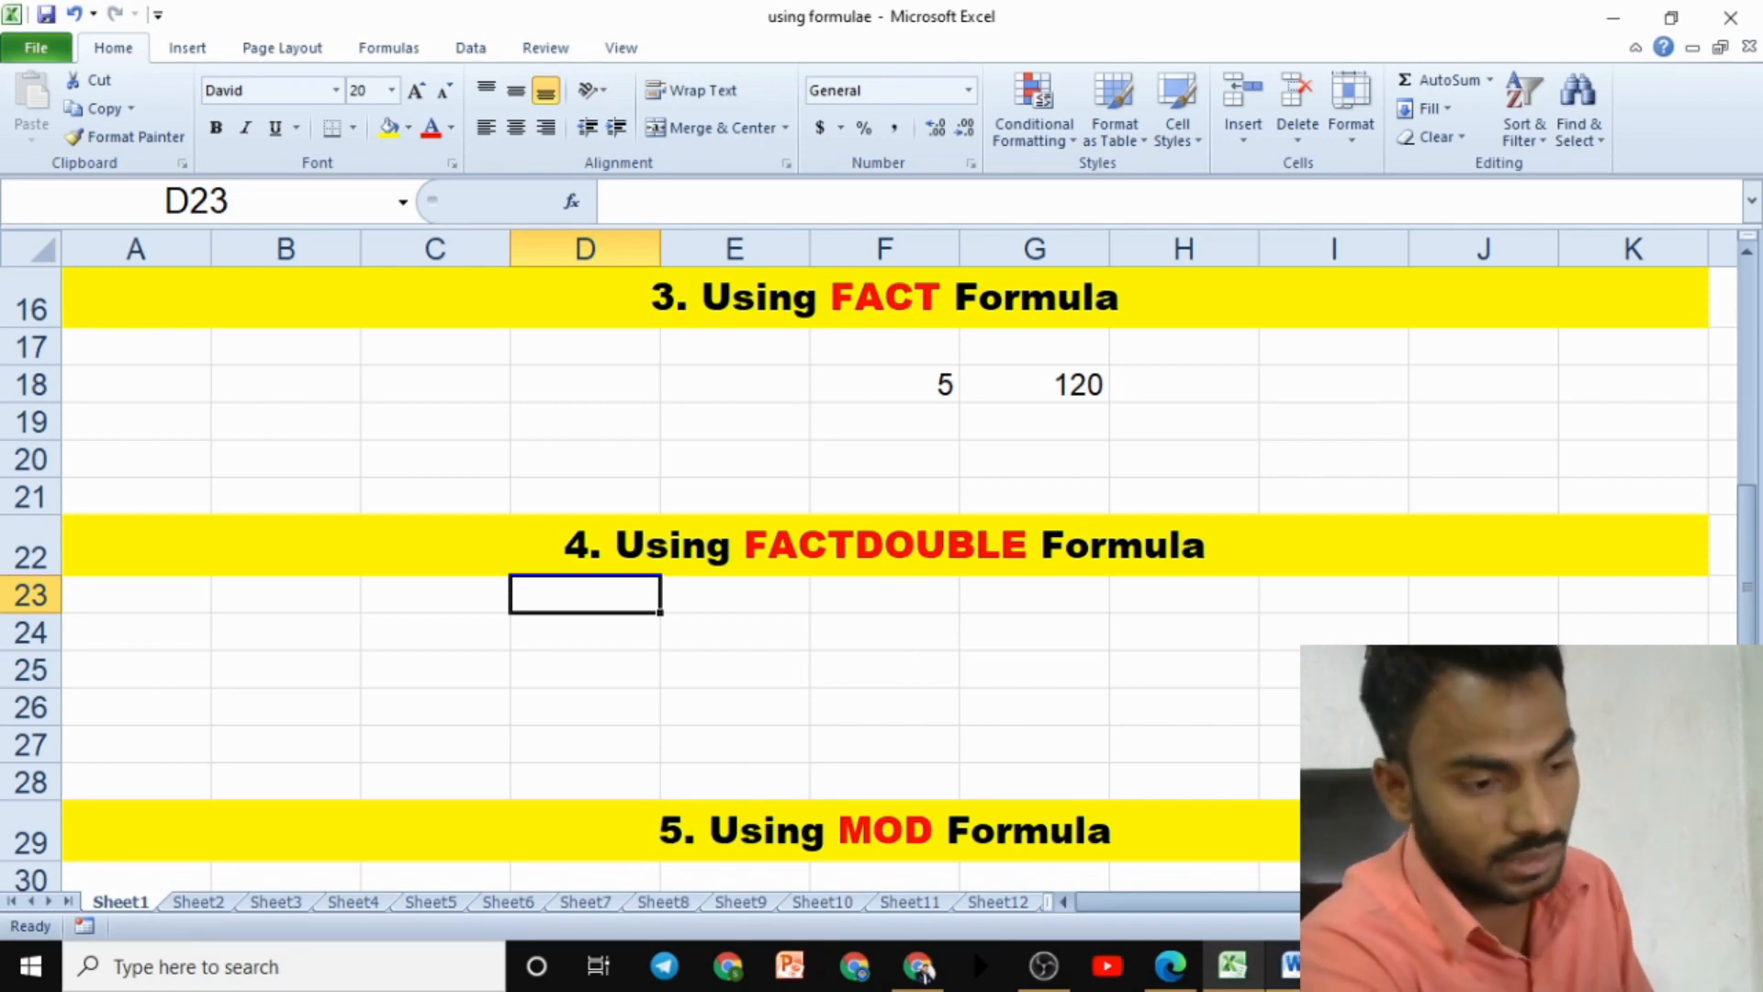
left_click(1287, 963)
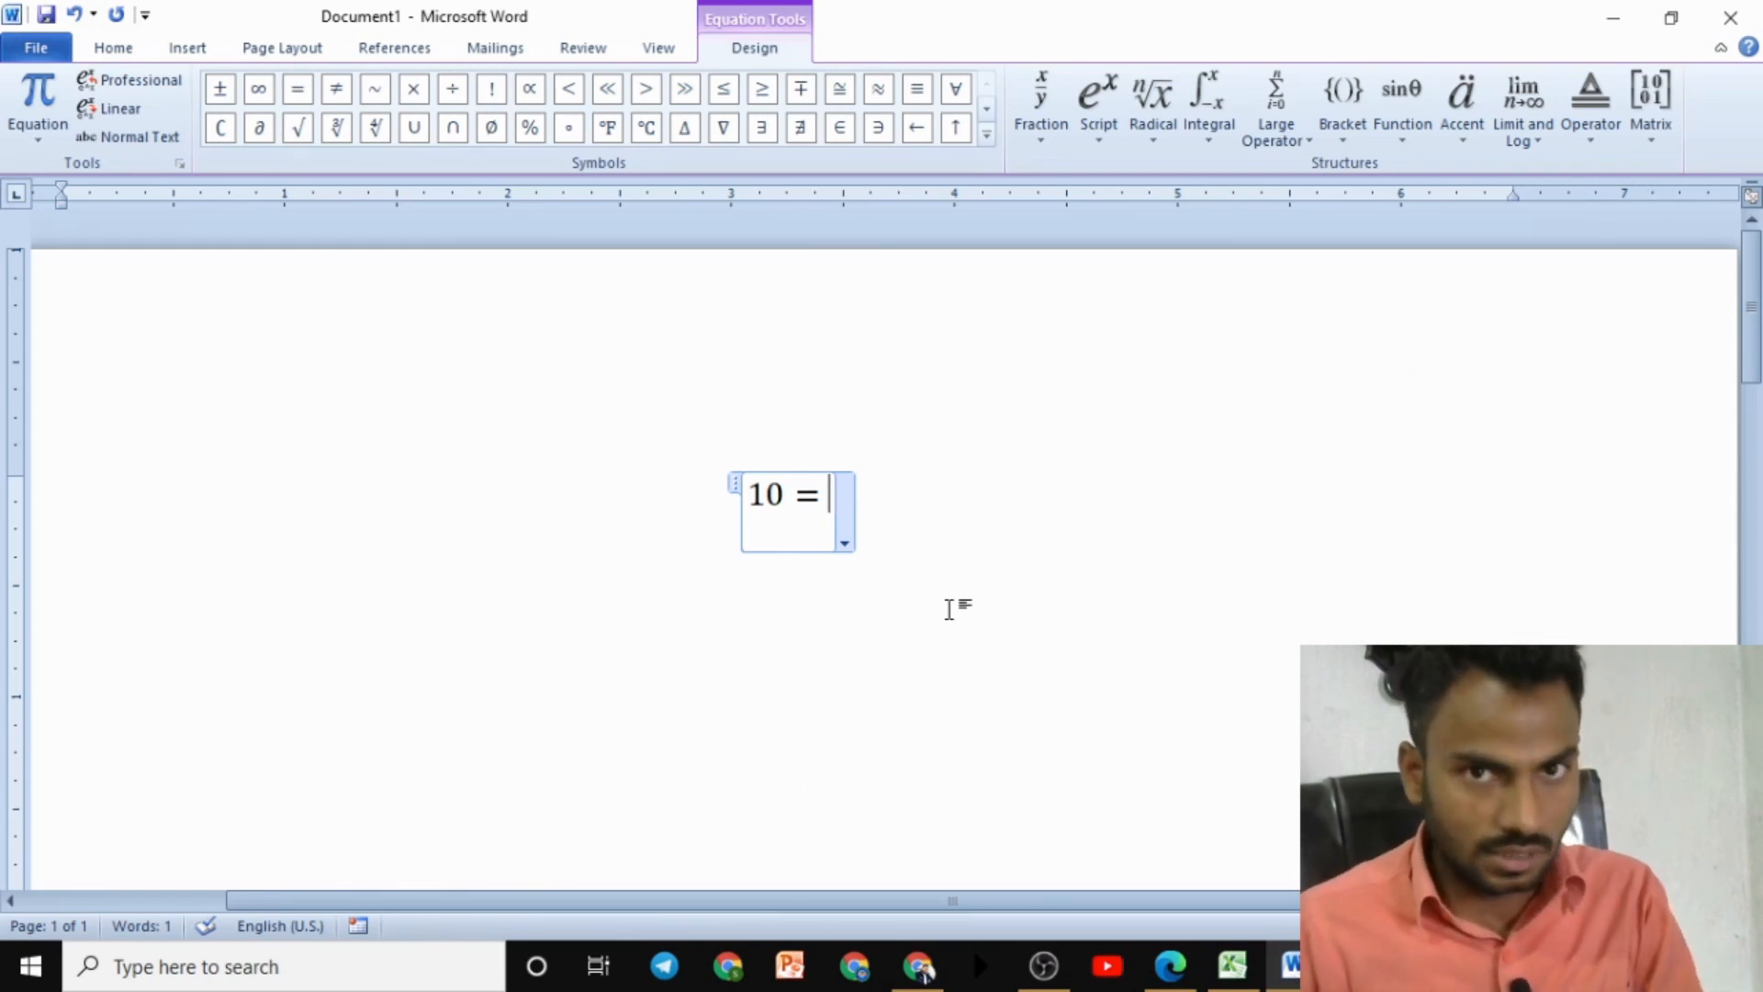
type("10\t")
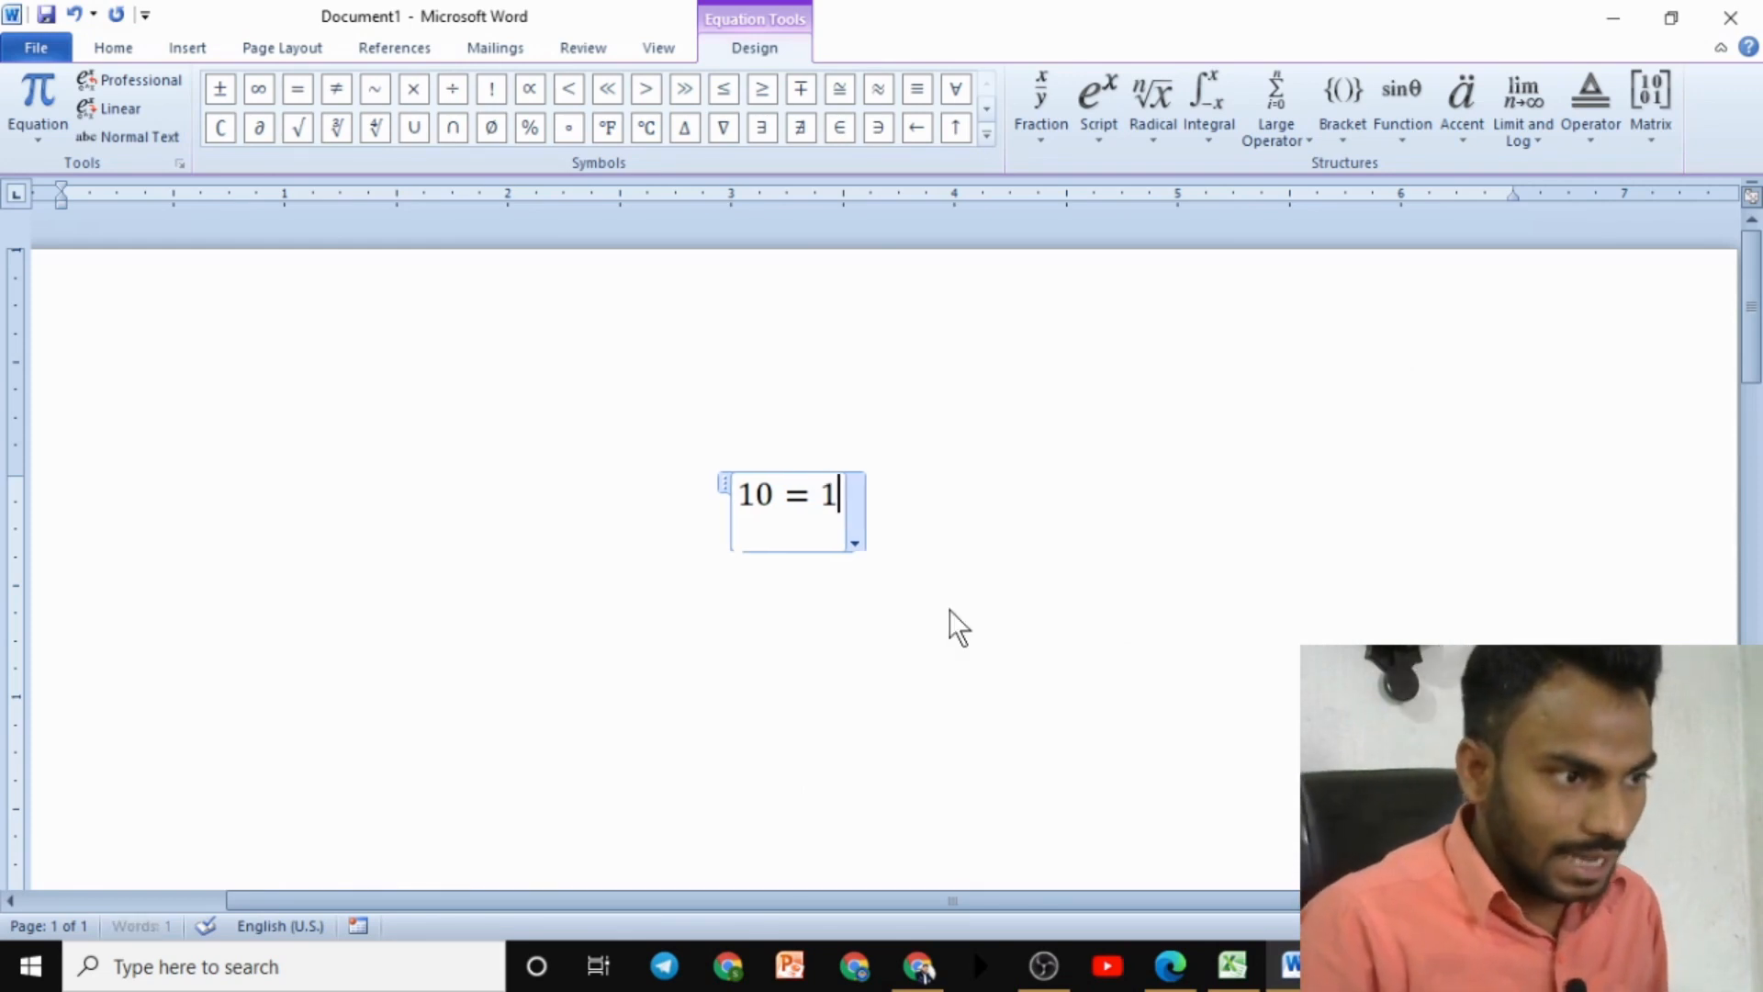
type("imes")
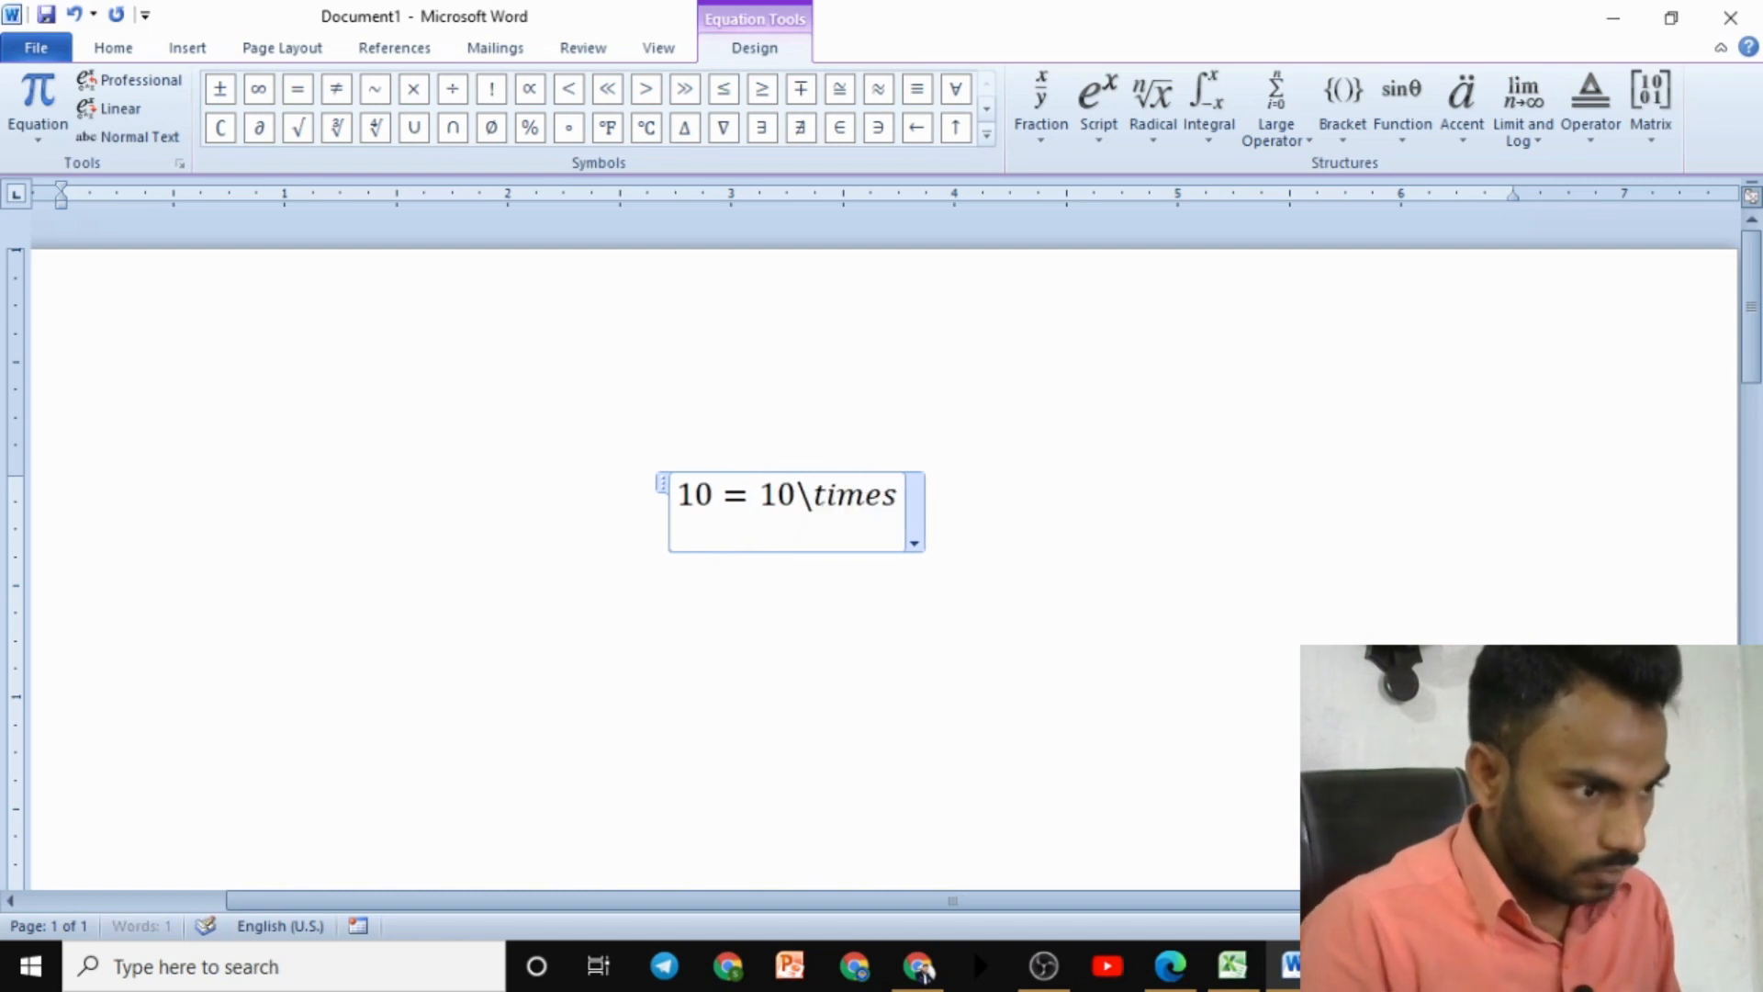
type(" 9\times")
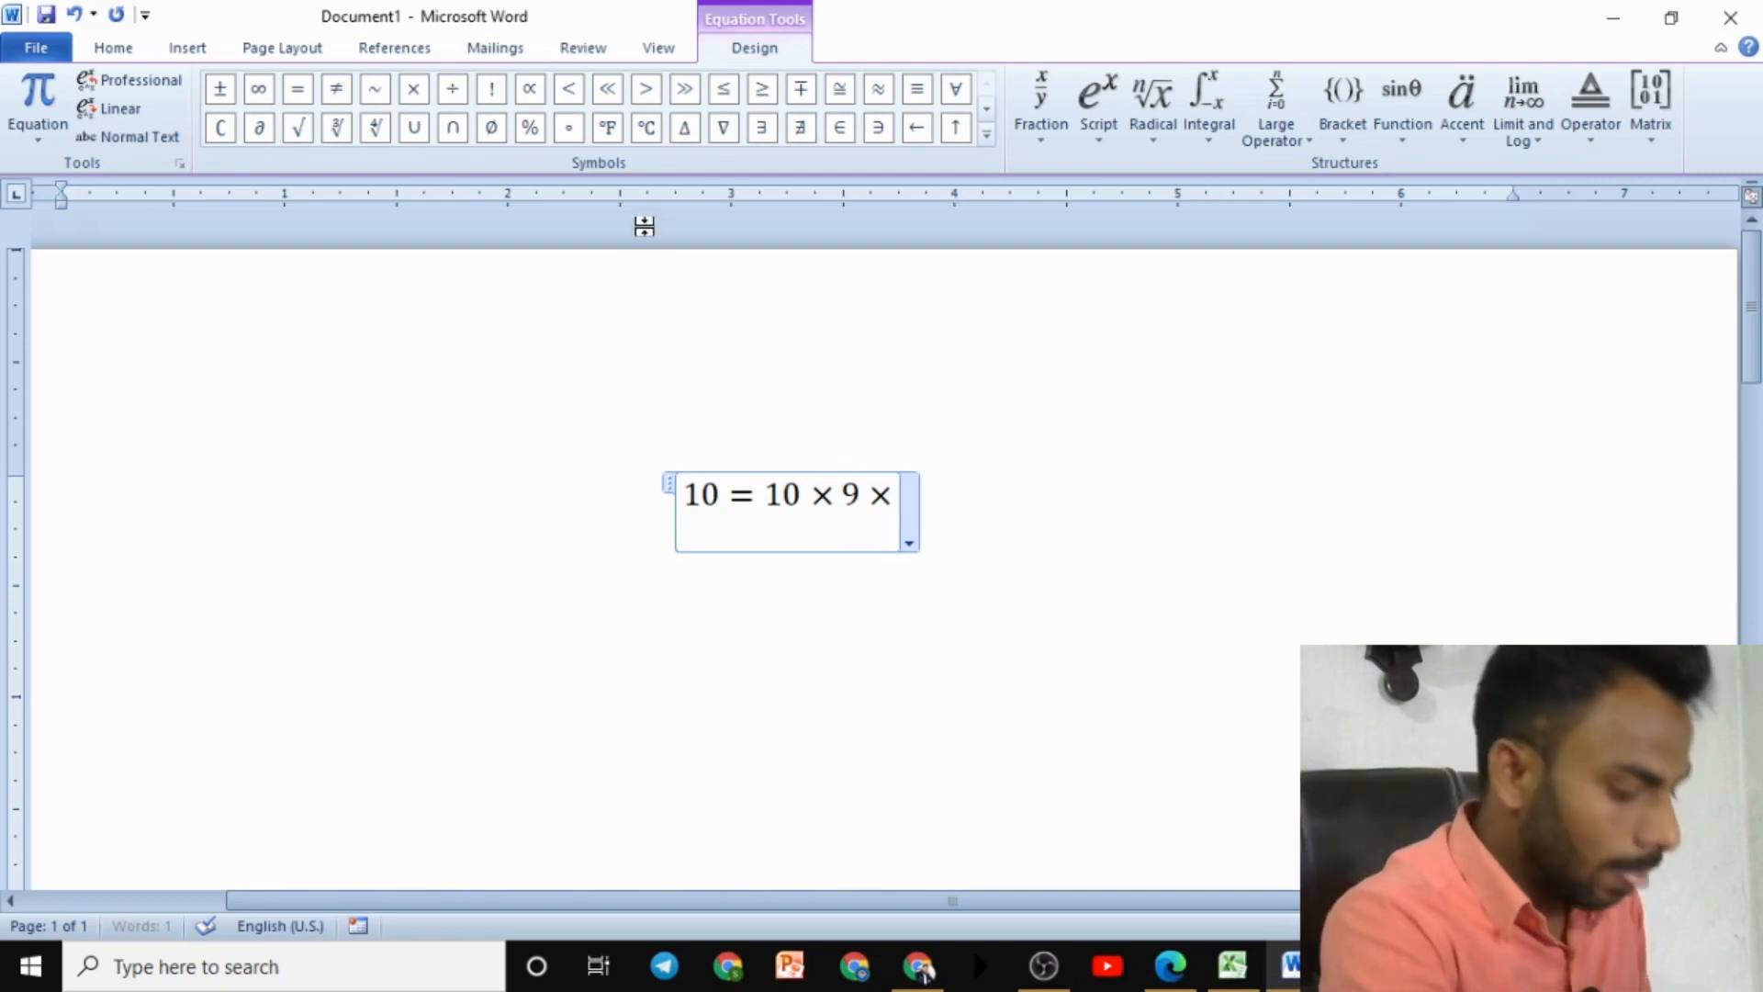
mouse_move(810, 470)
left_mouse_down()
mouse_move(760, 478)
mouse_move(781, 525)
mouse_move(809, 471)
left_mouse_up()
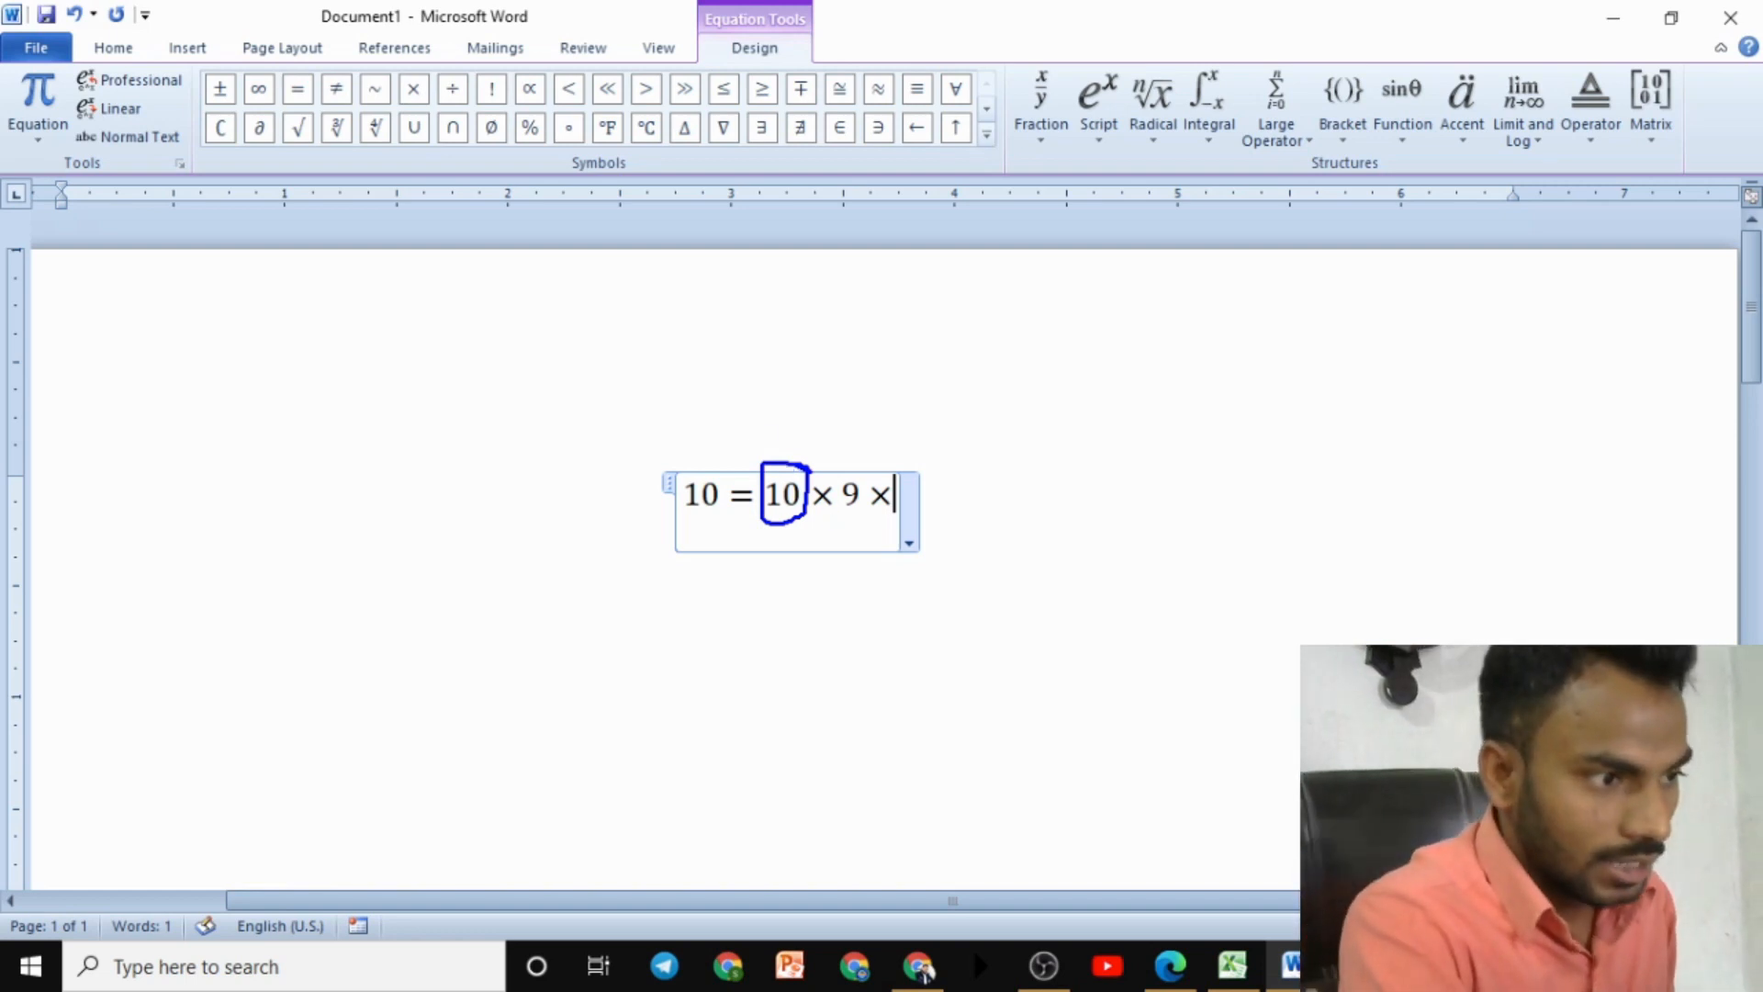
key("Escape")
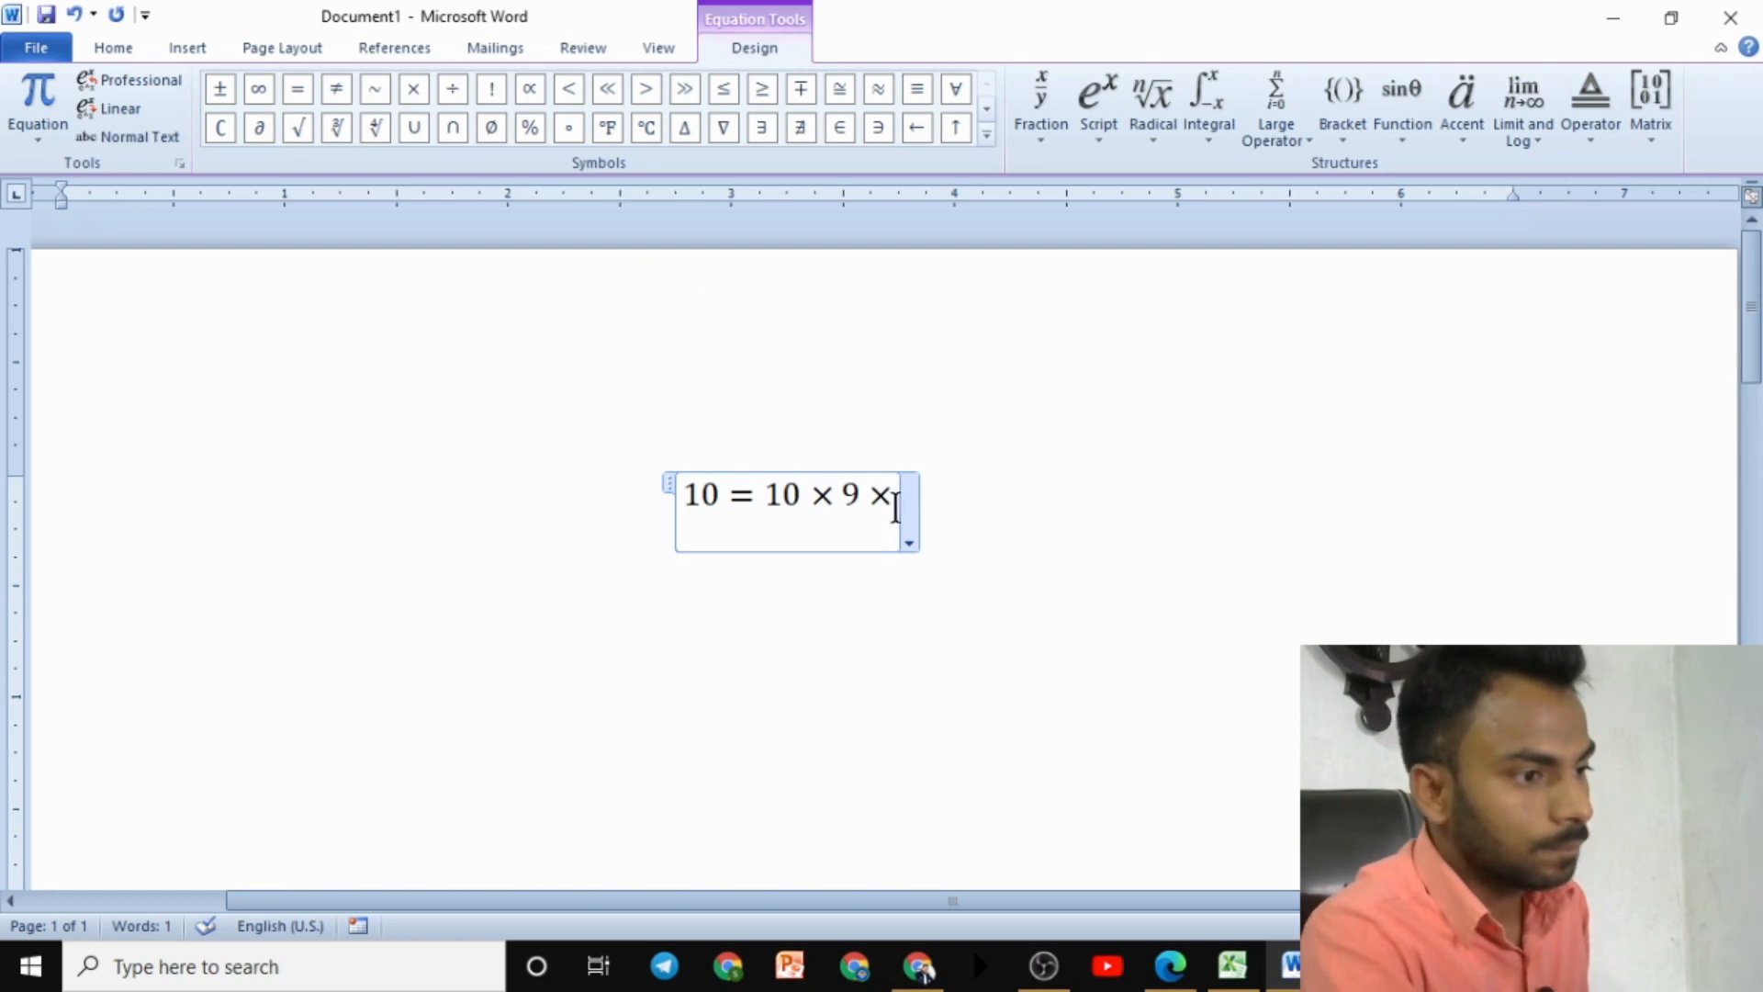
Delete the equation from the Word document, switch to Excel and select the FACTDOUBLE heading in row 22
left_click_drag(936, 524, 567, 472)
key("Delete")
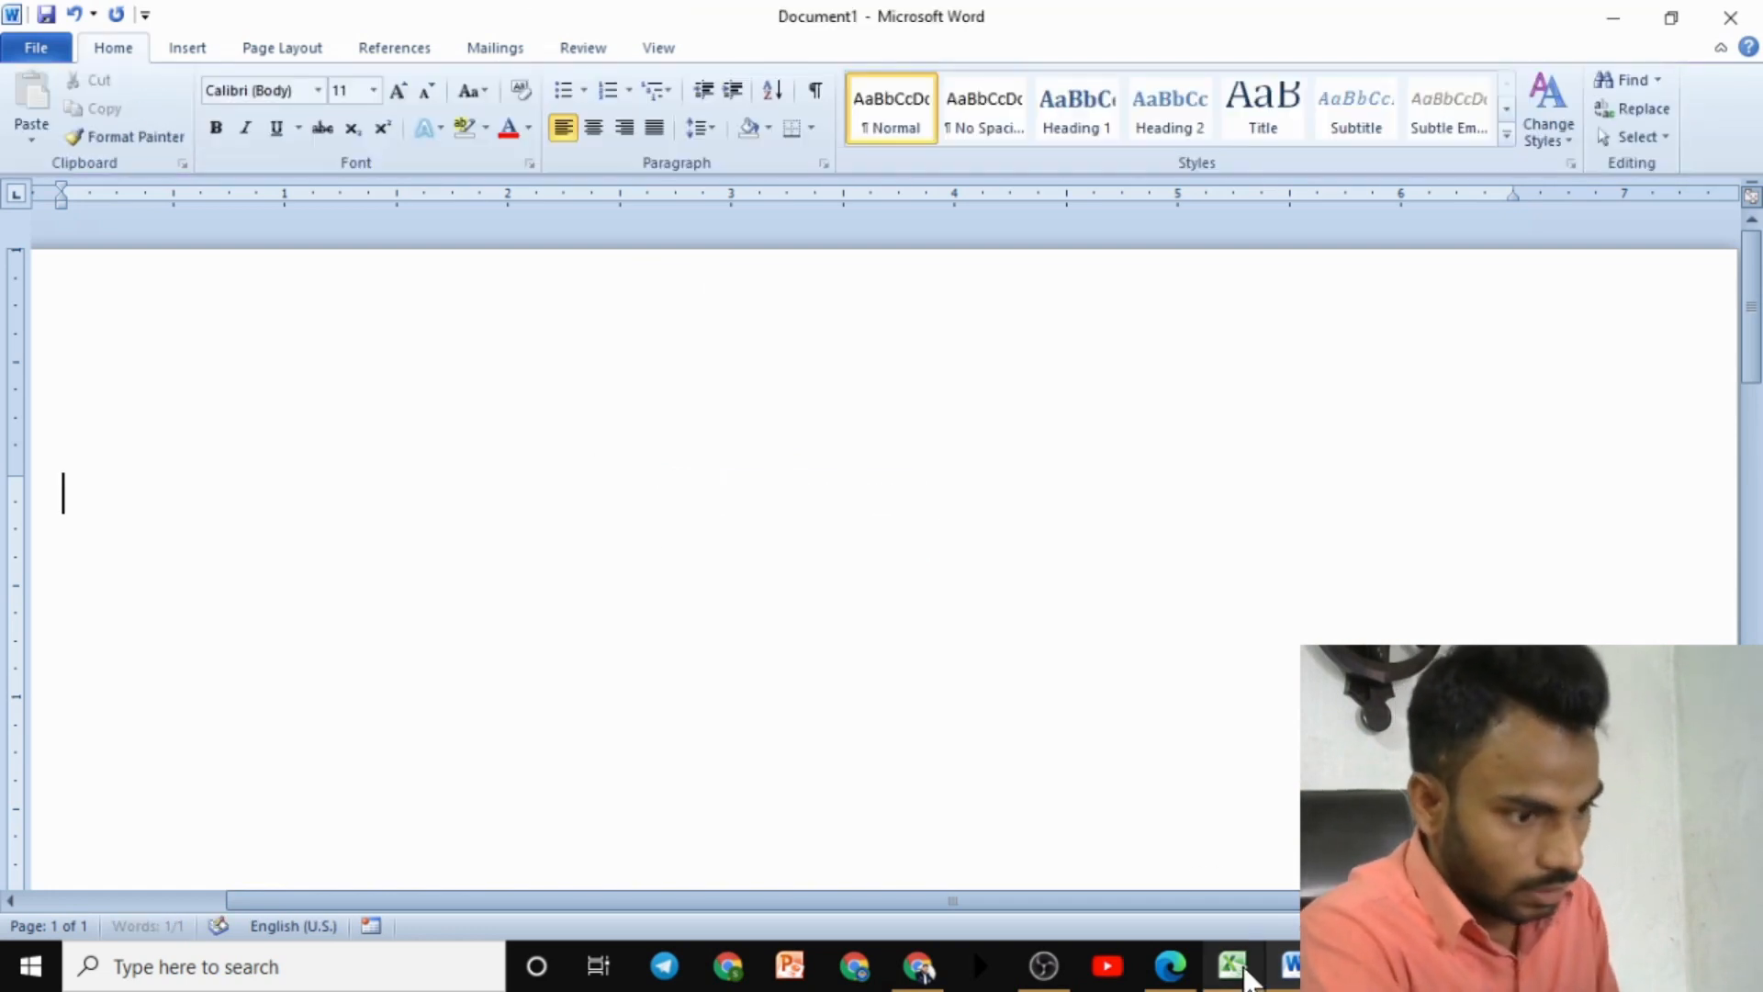
left_click(1244, 975)
scroll(1032, 815, "up", 2)
left_click(923, 519)
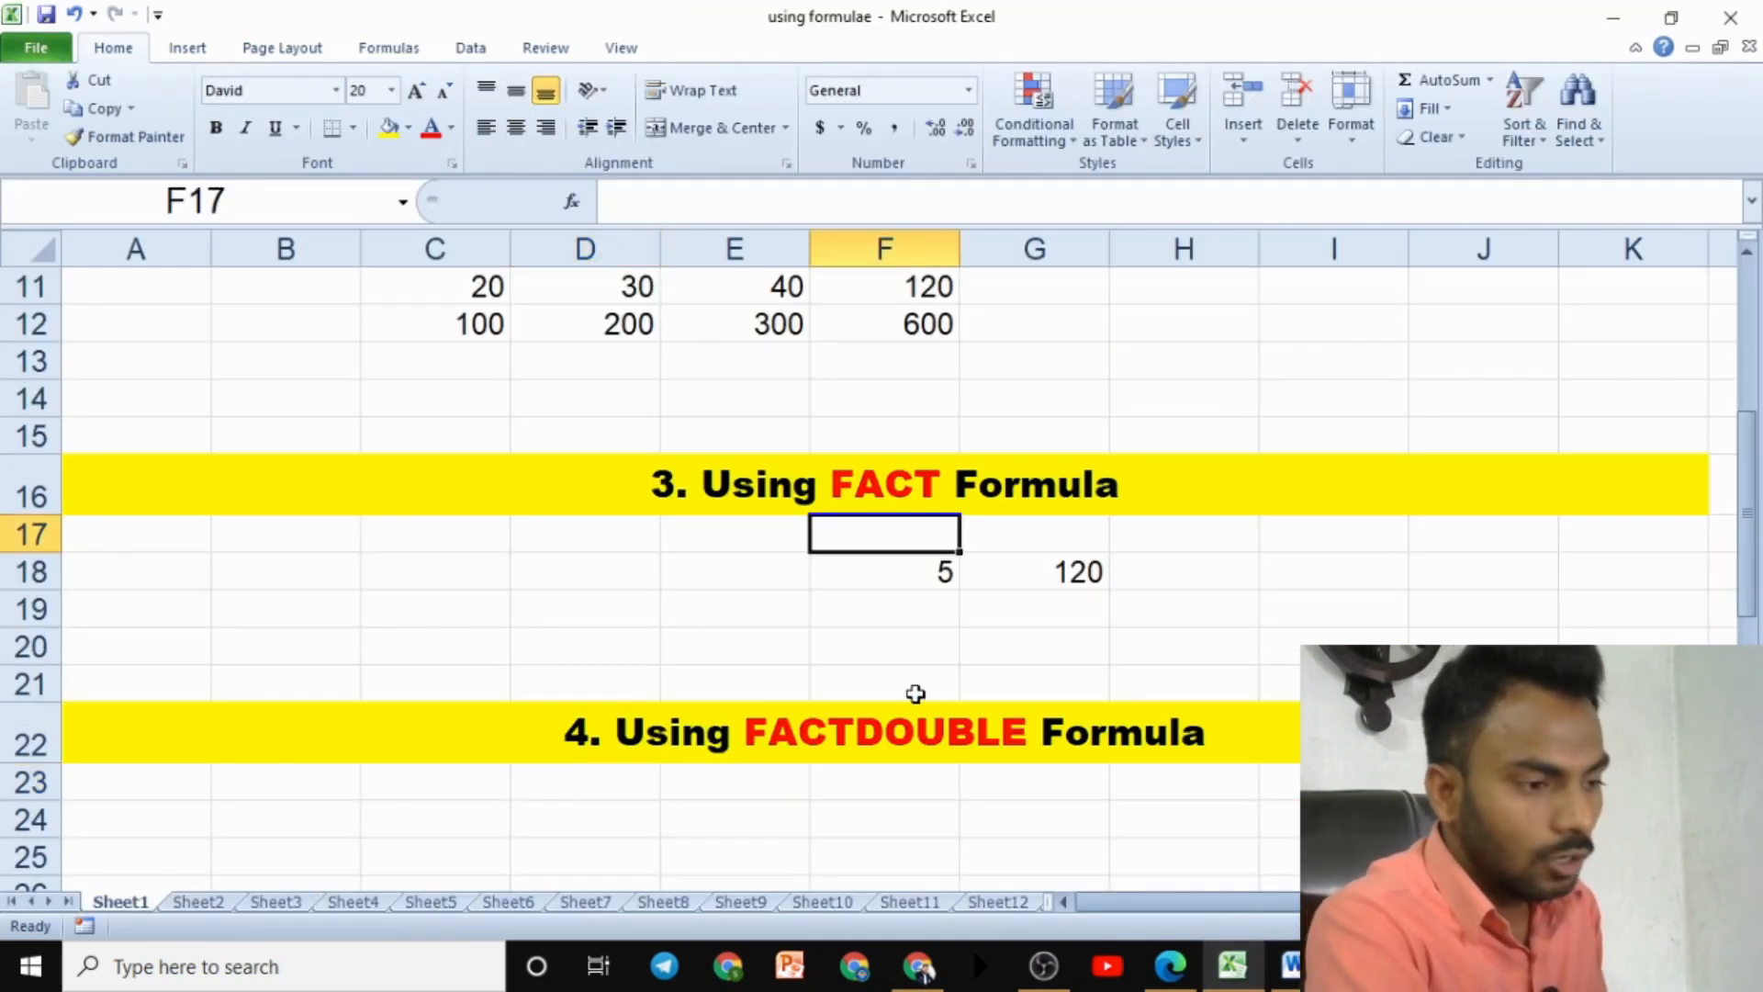
left_click(919, 746)
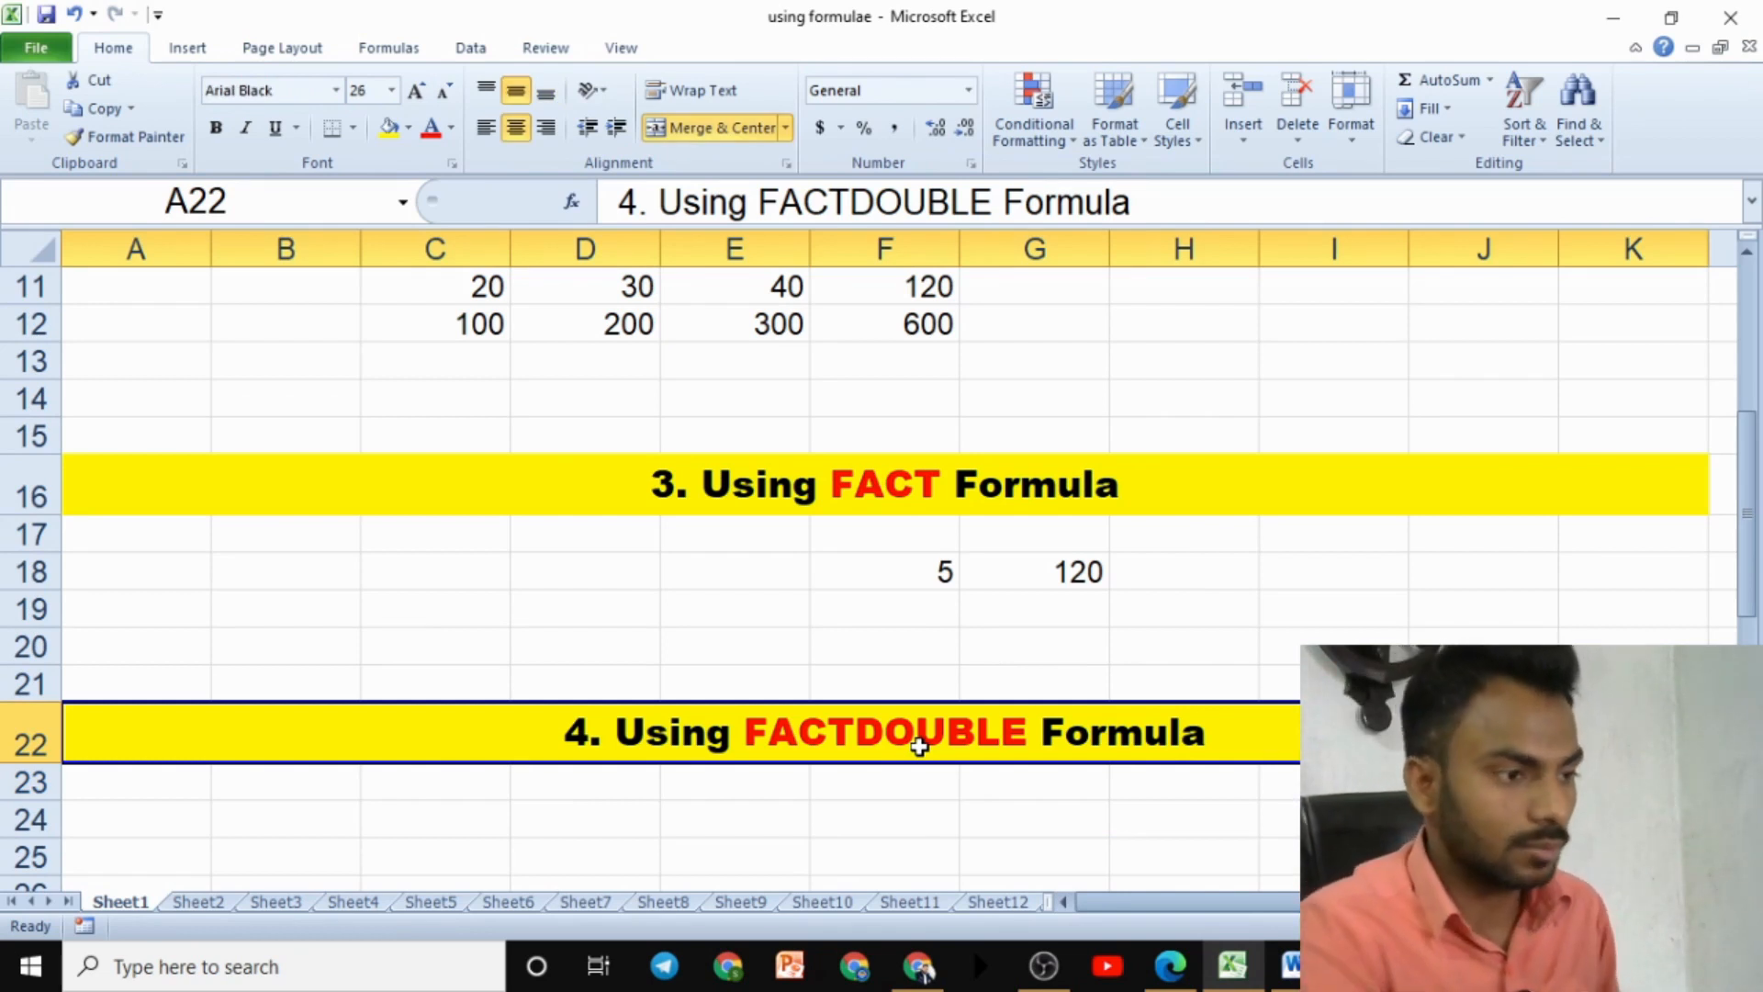
Switch to Word, insert a new equation starting with 5, and go back to the Excel sheet
left_click(1290, 966)
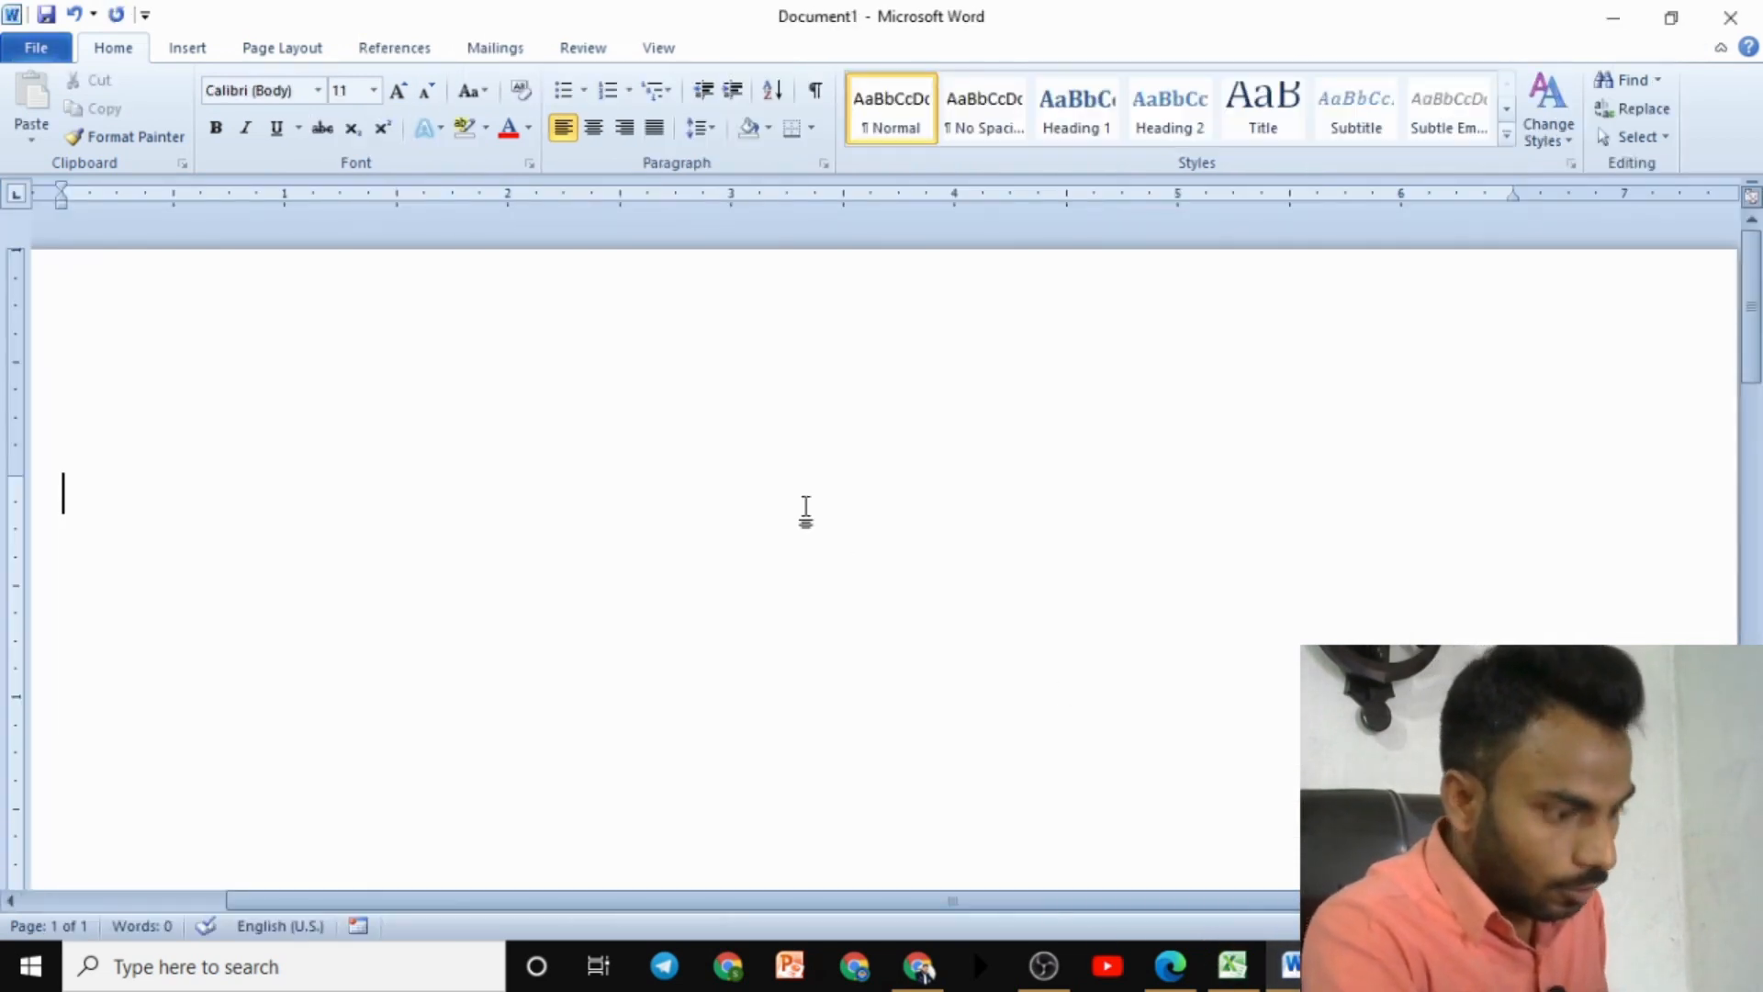
key("alt+equal")
type("5")
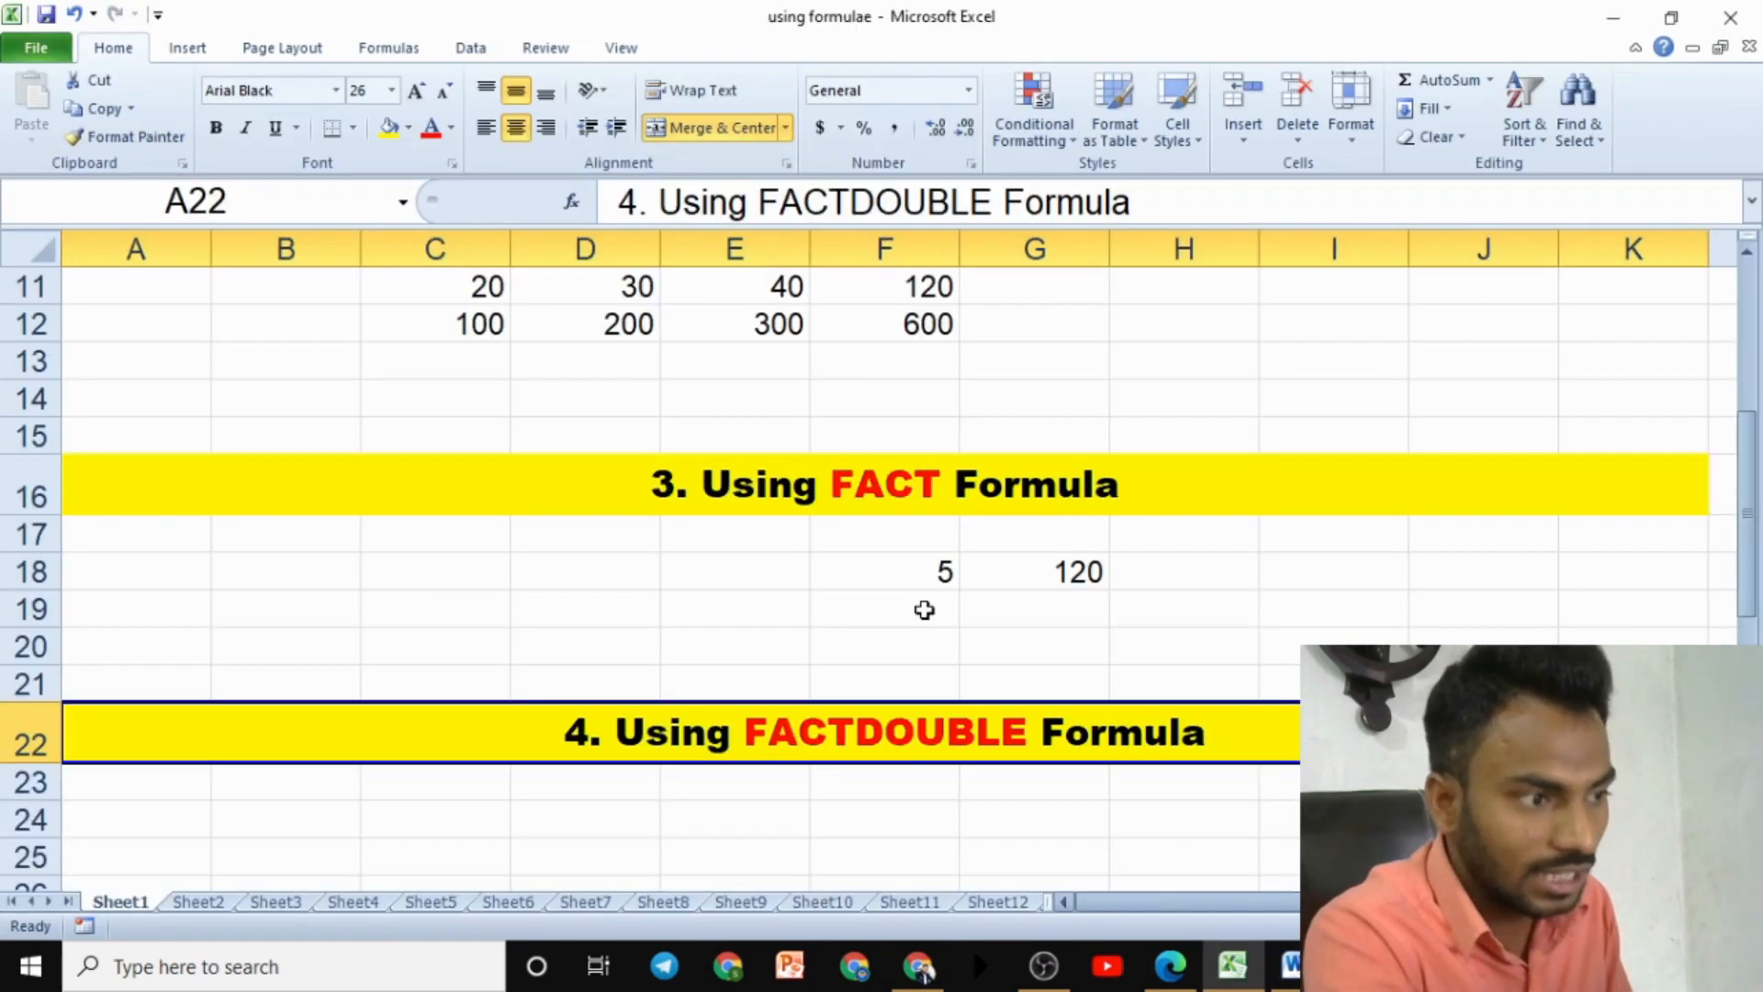
left_click(1231, 966)
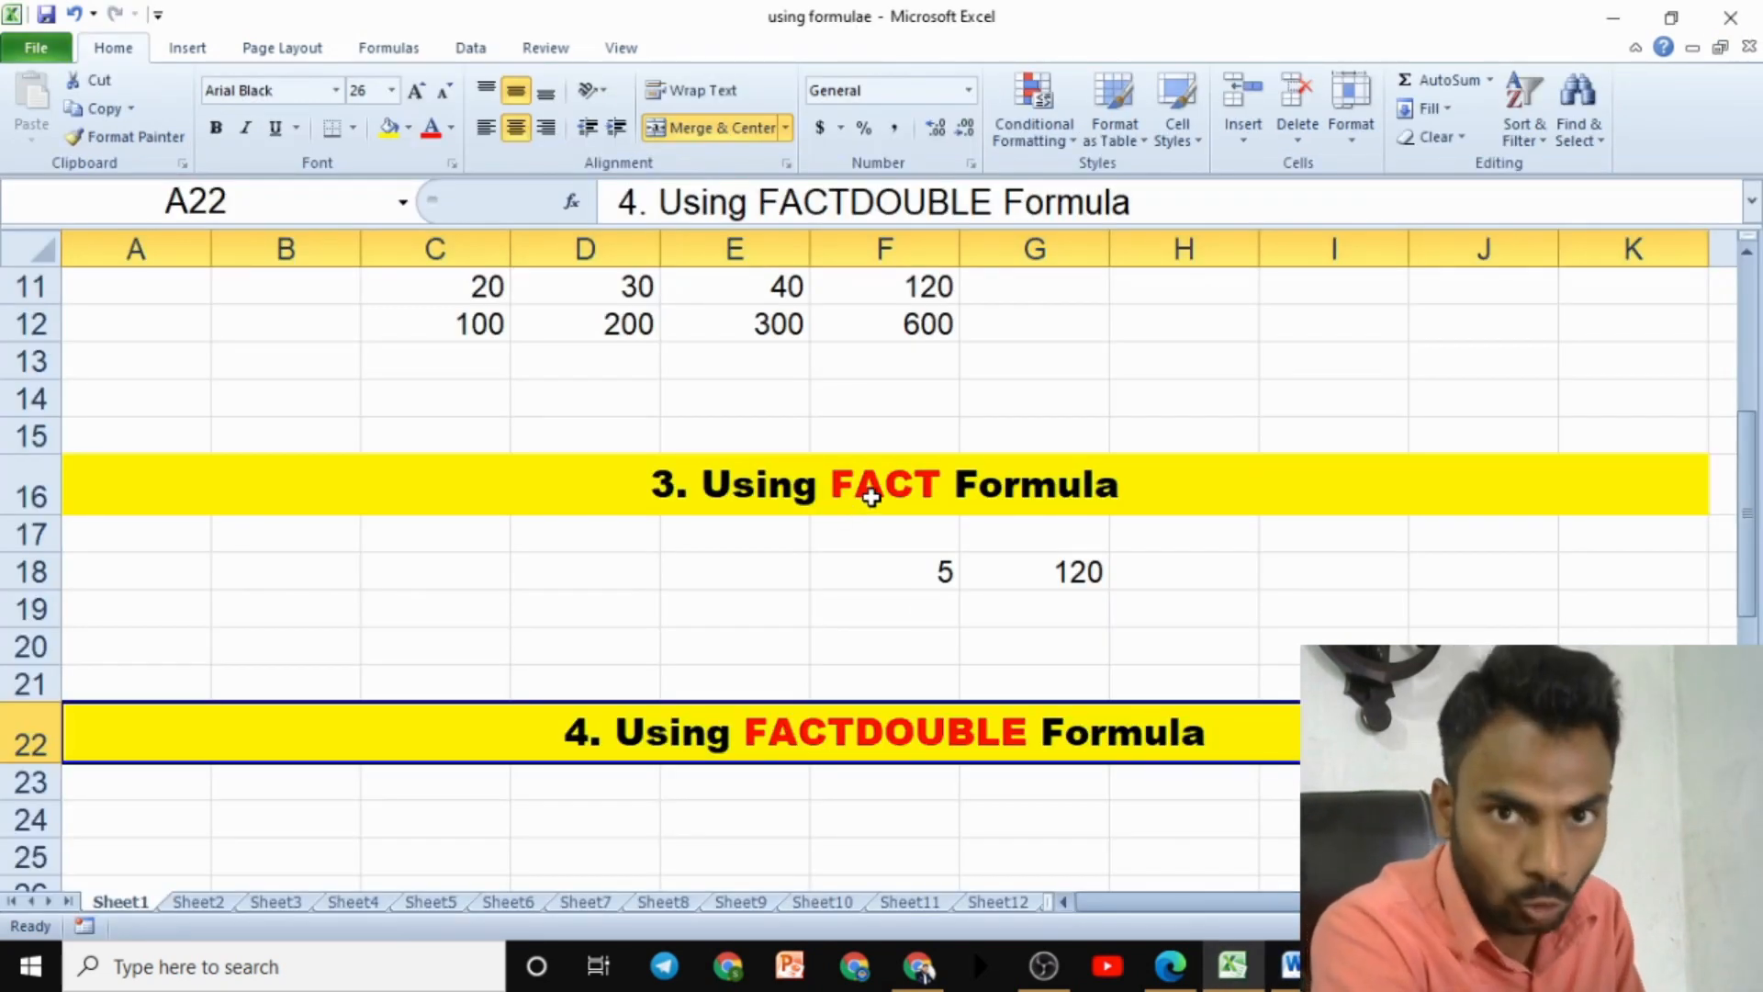
Return to Word and complete the equation as 5 = 5 × 4 × 3 × 2 × 1
left_click(1292, 969)
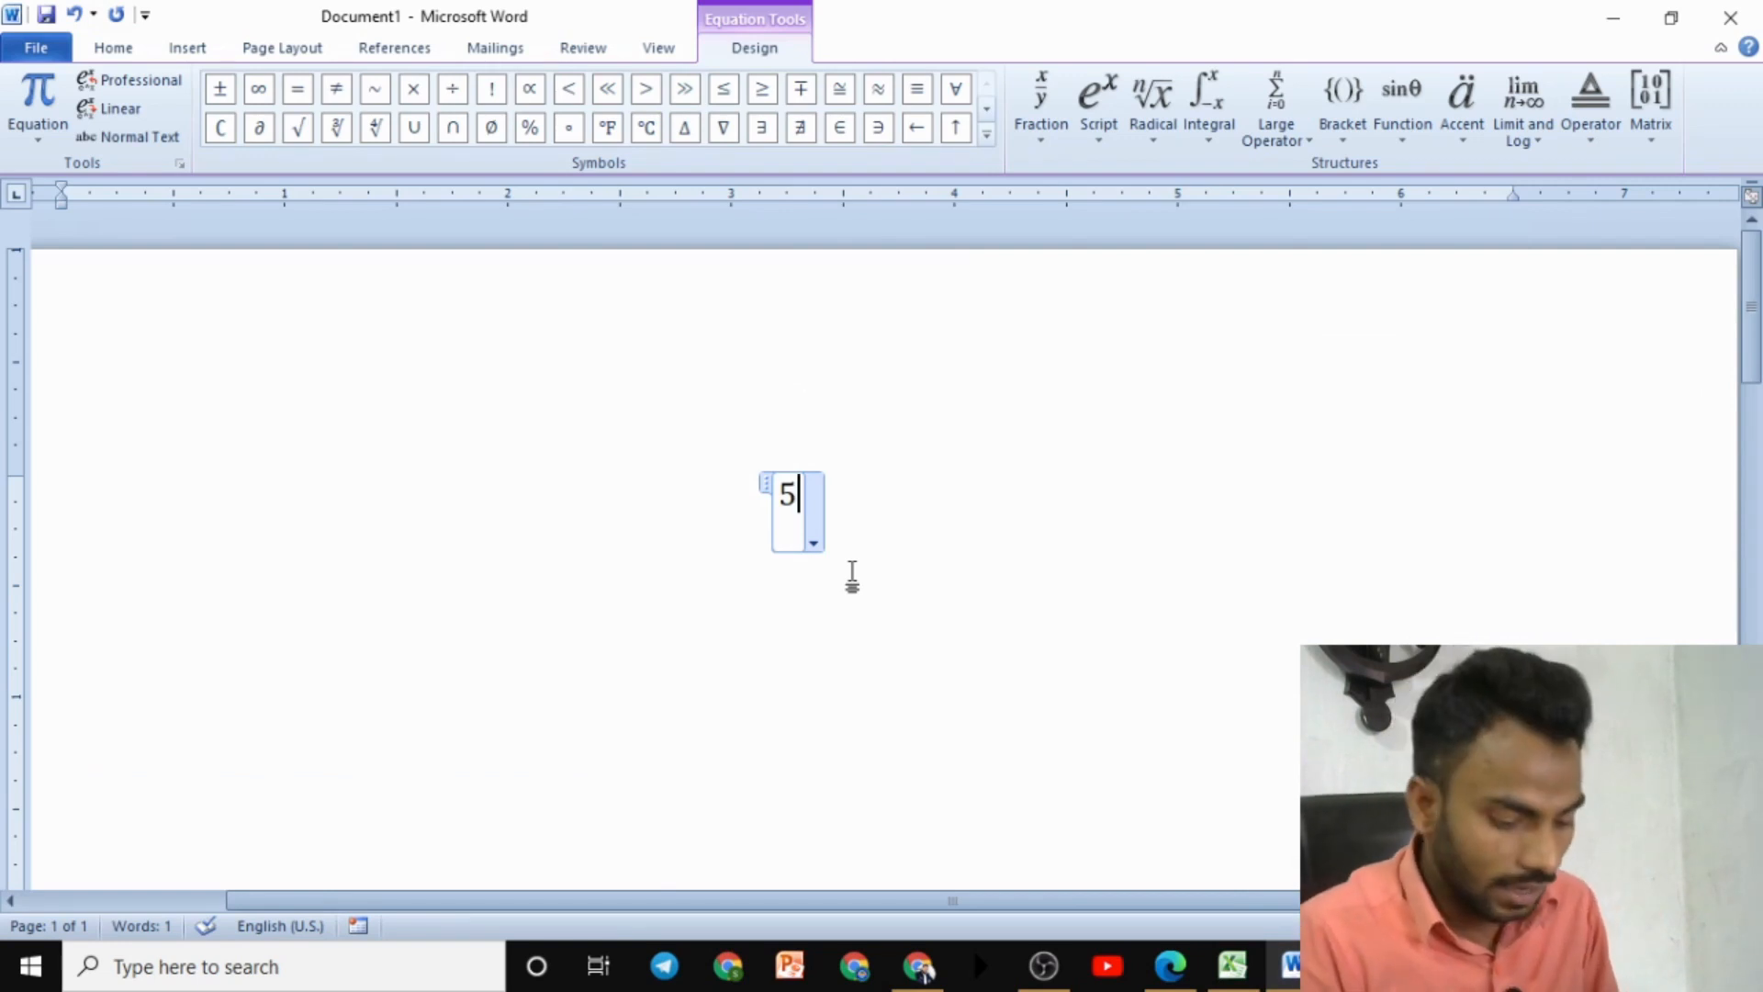
type("= 5")
type("\\t")
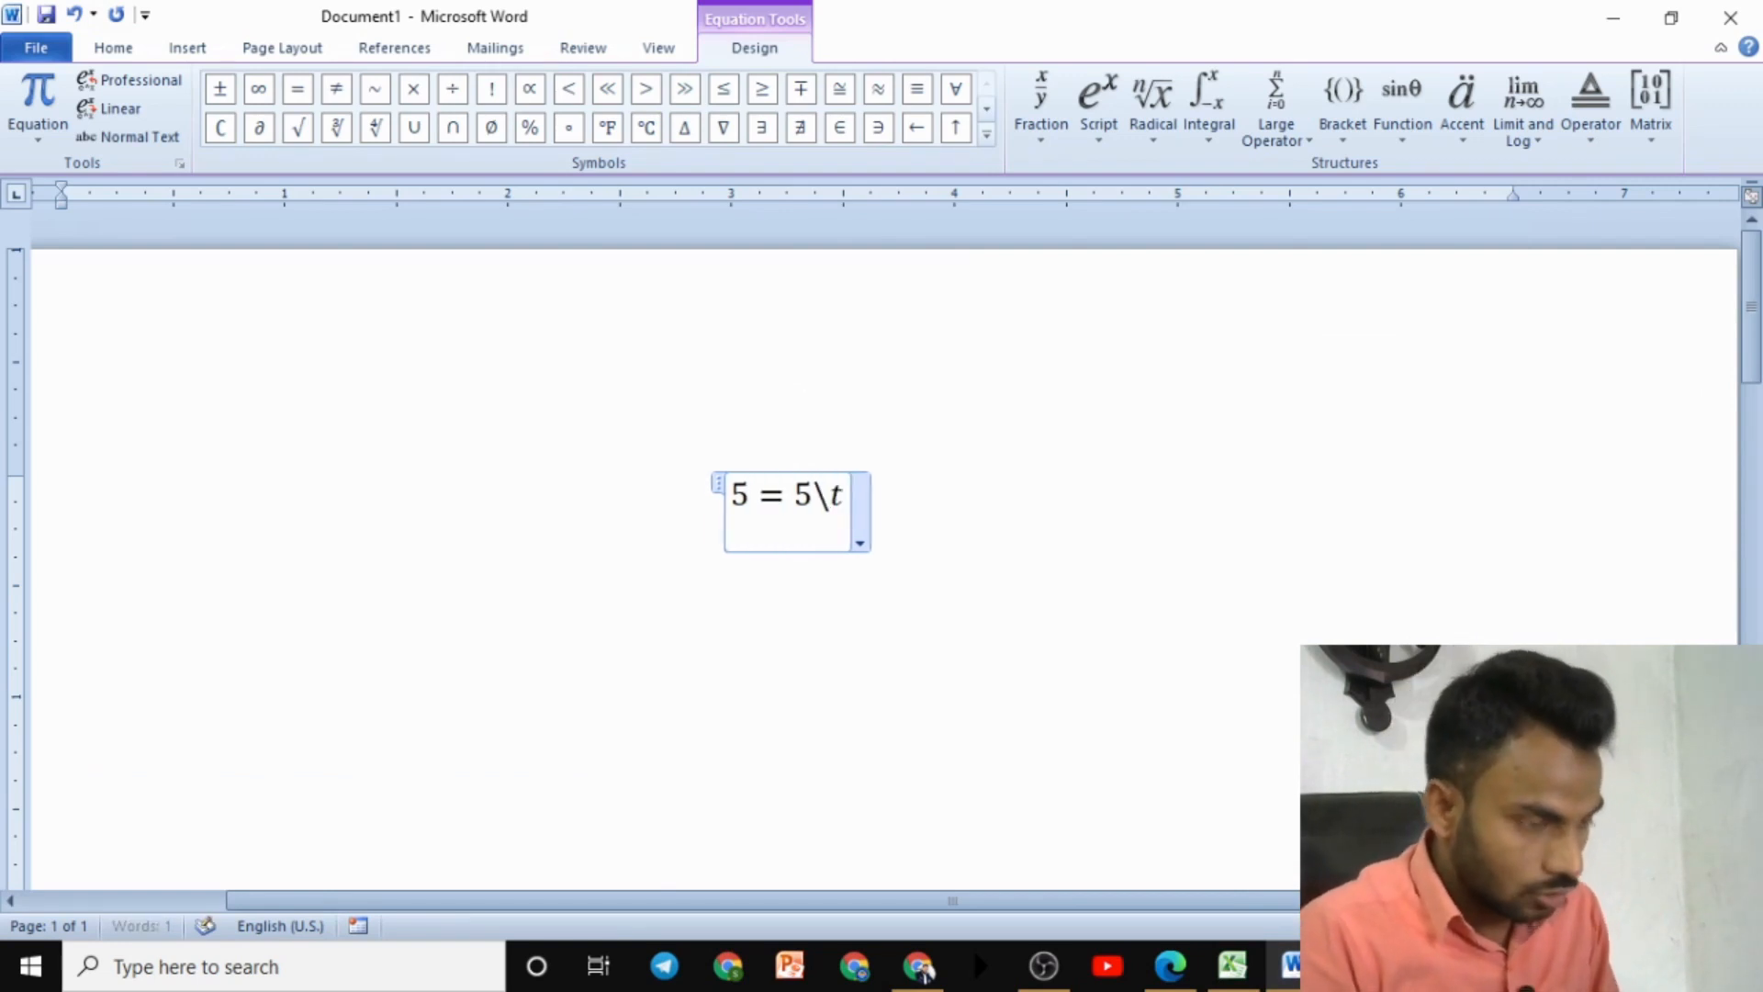
type("imes 4\\tim")
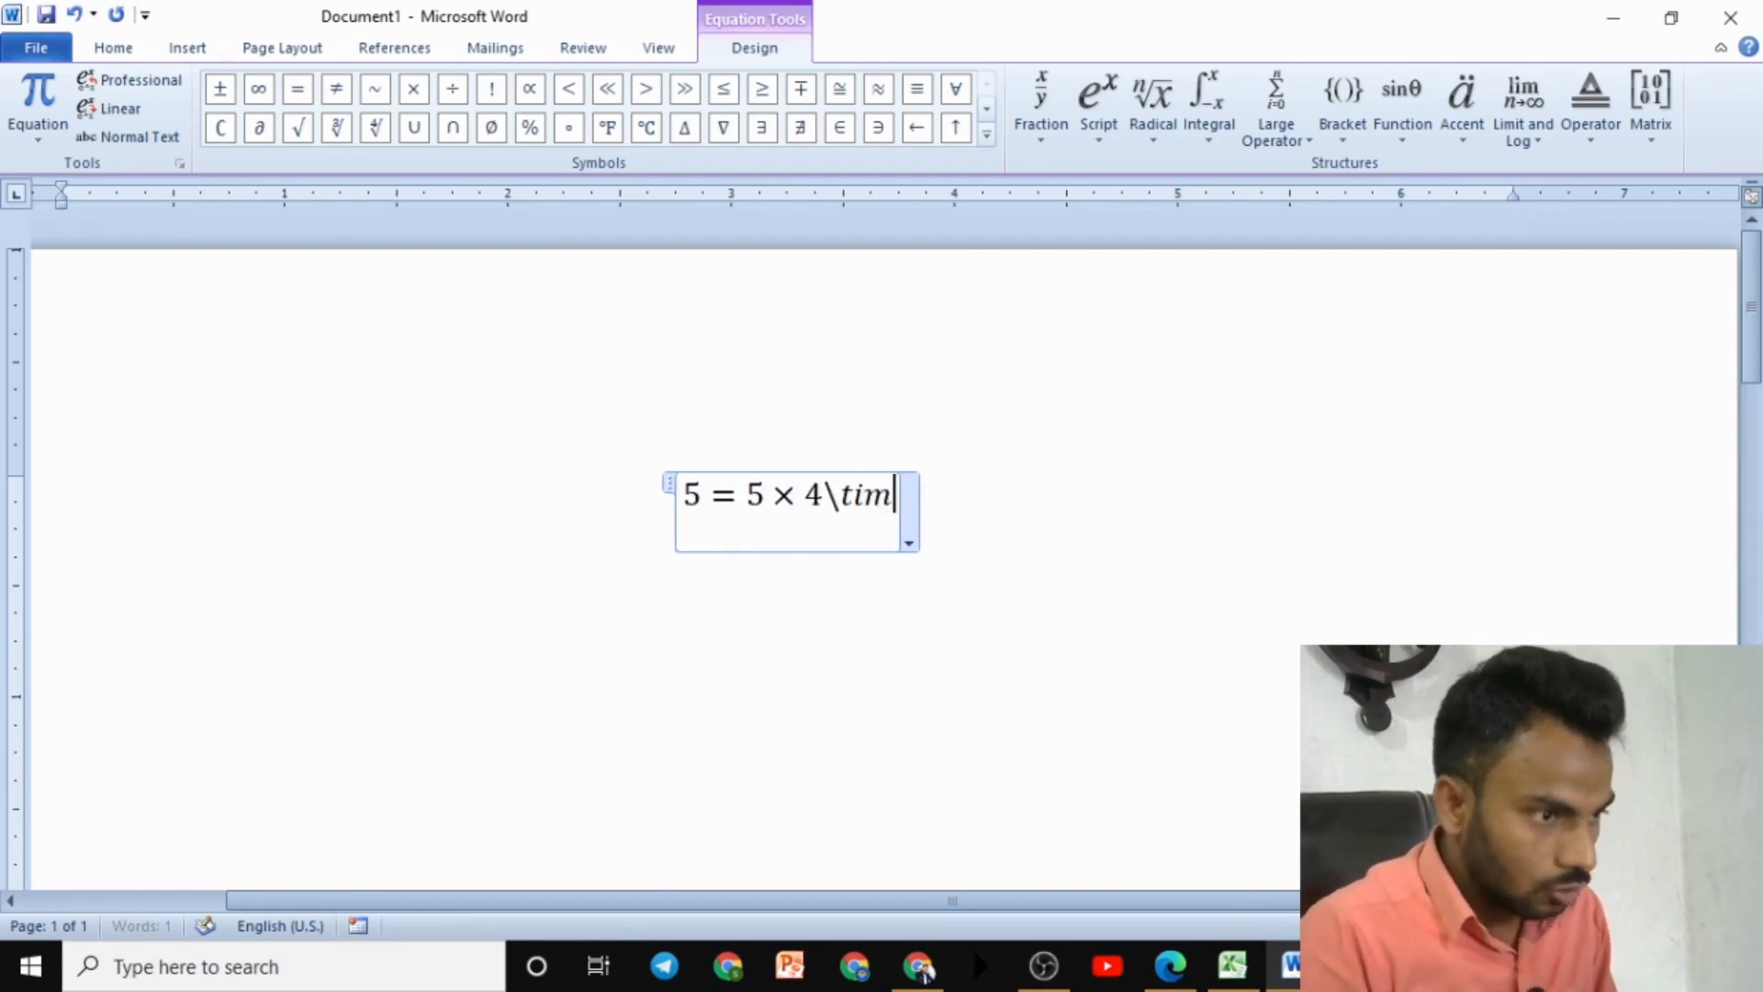
type("es 3\\times 2\\times ")
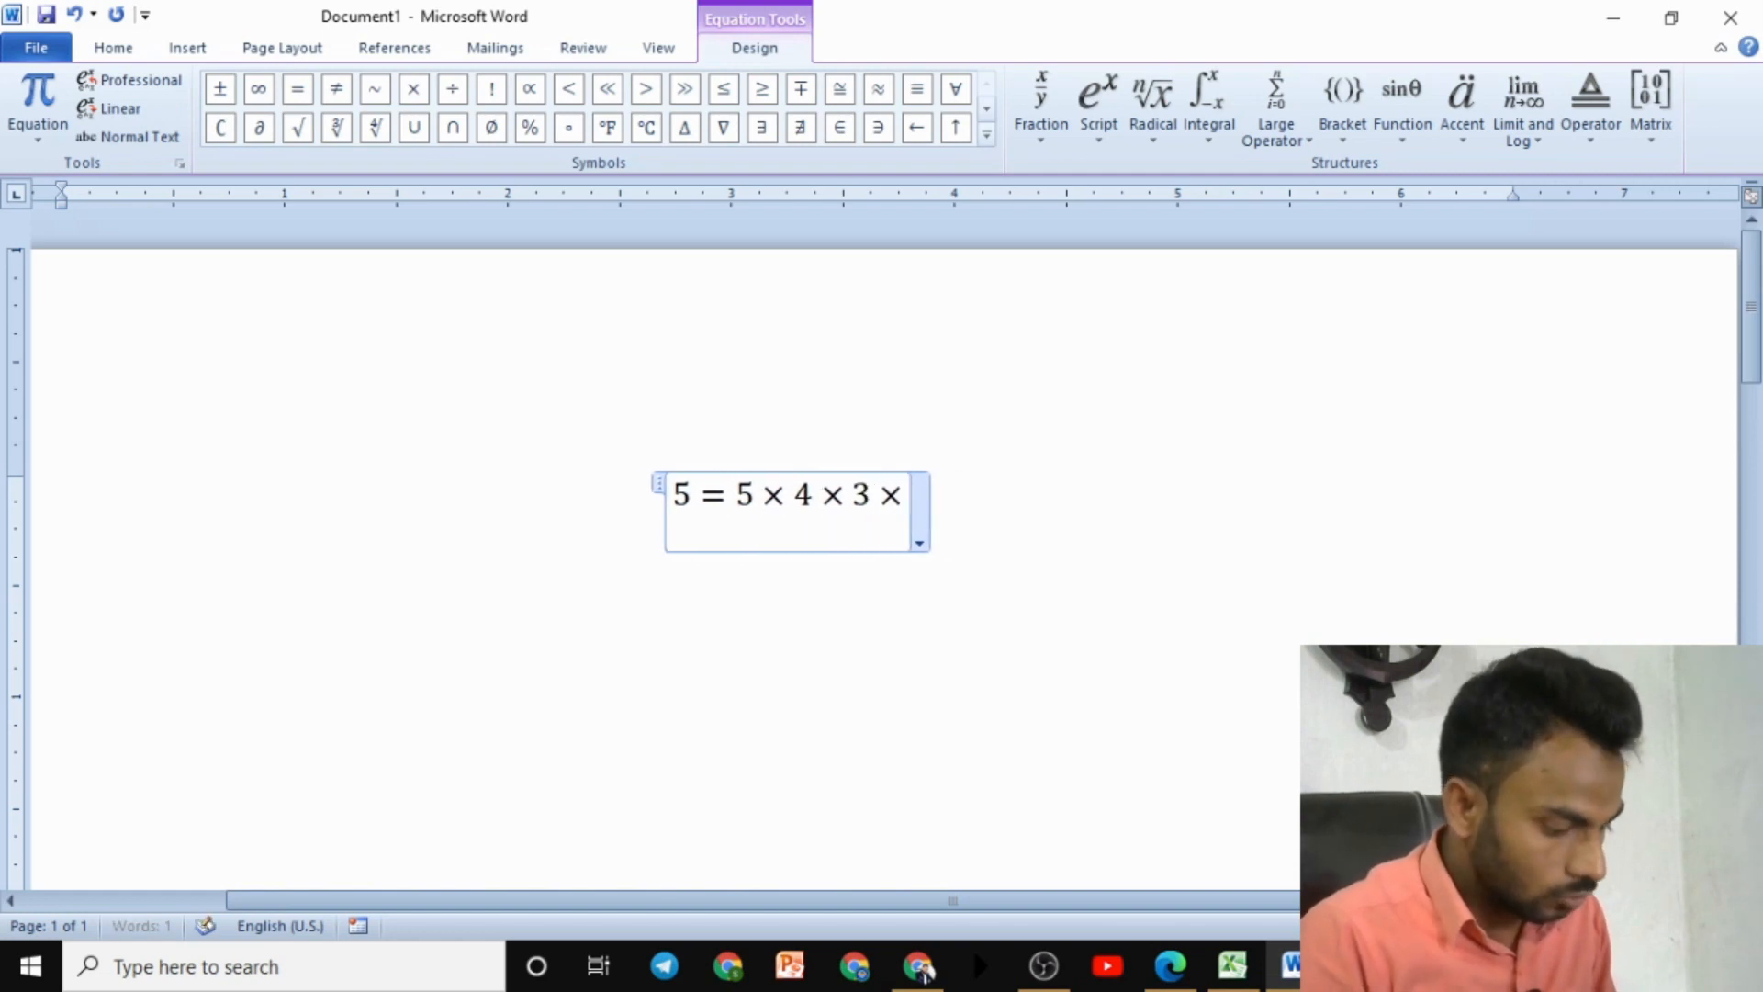
type("1")
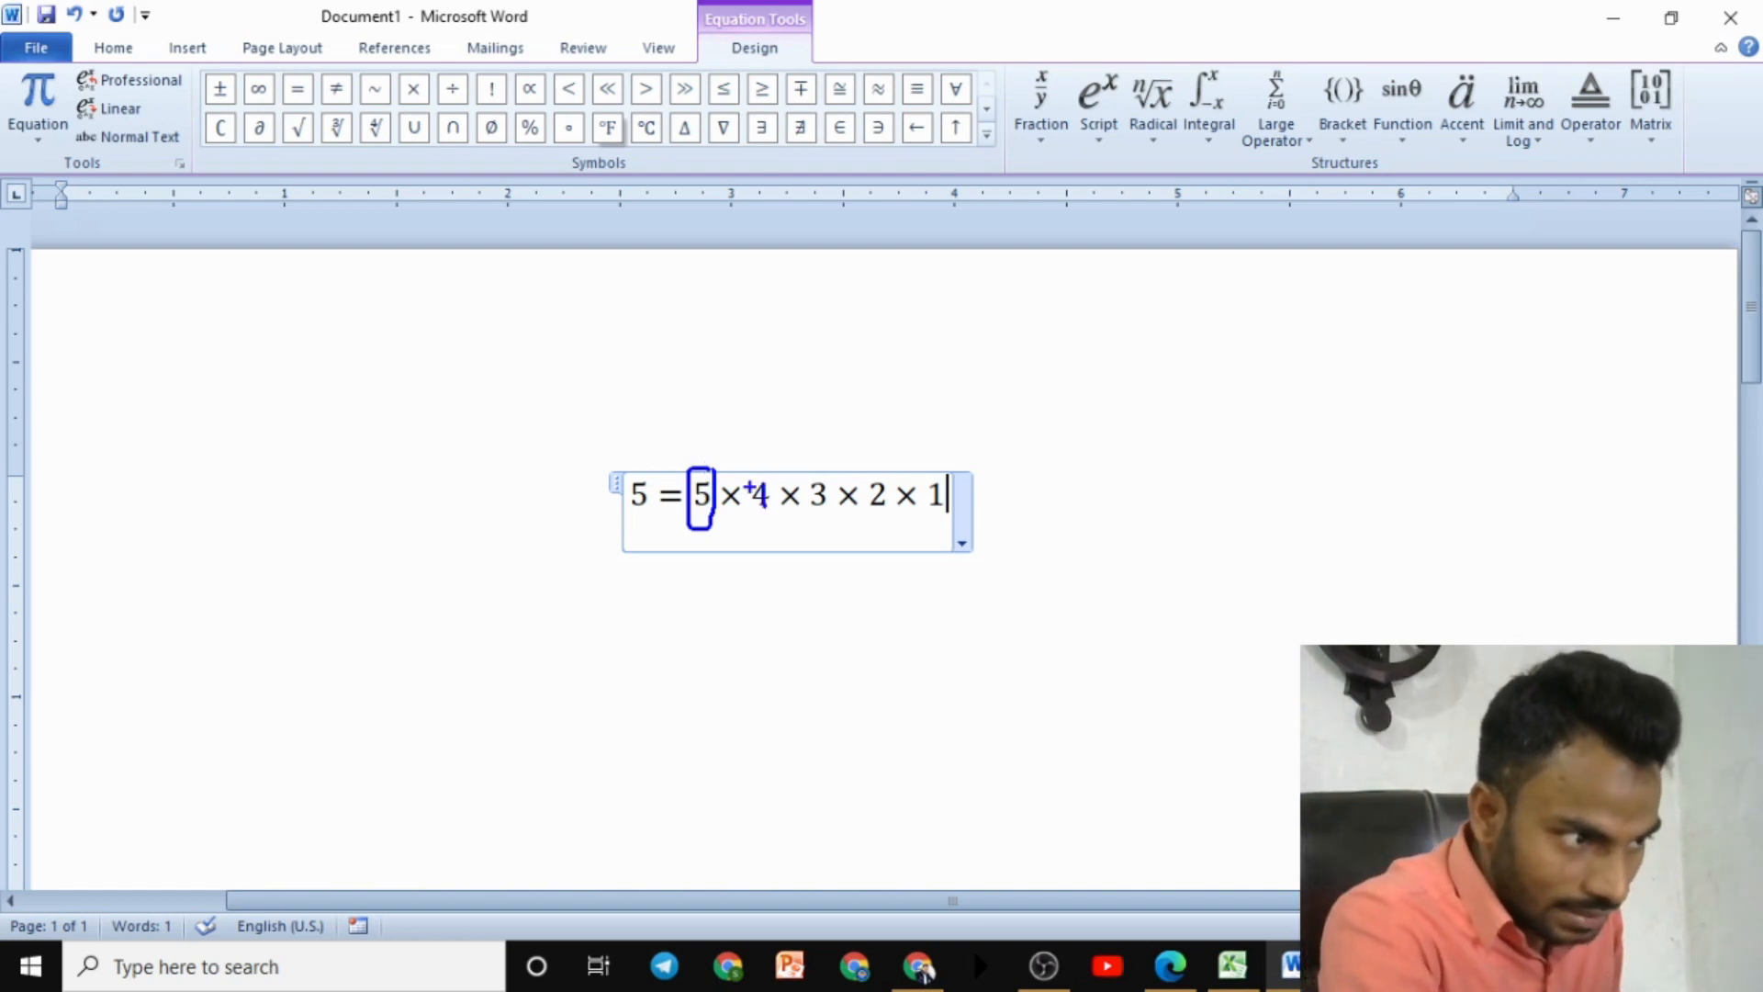
Annotate the equation on screen by striking out 4 and 2 and linking 5, 3 and 1 with arcs, and clear the marks
mouse_move(750, 488)
left_mouse_down()
mouse_move(767, 480)
mouse_move(768, 519)
left_mouse_up()
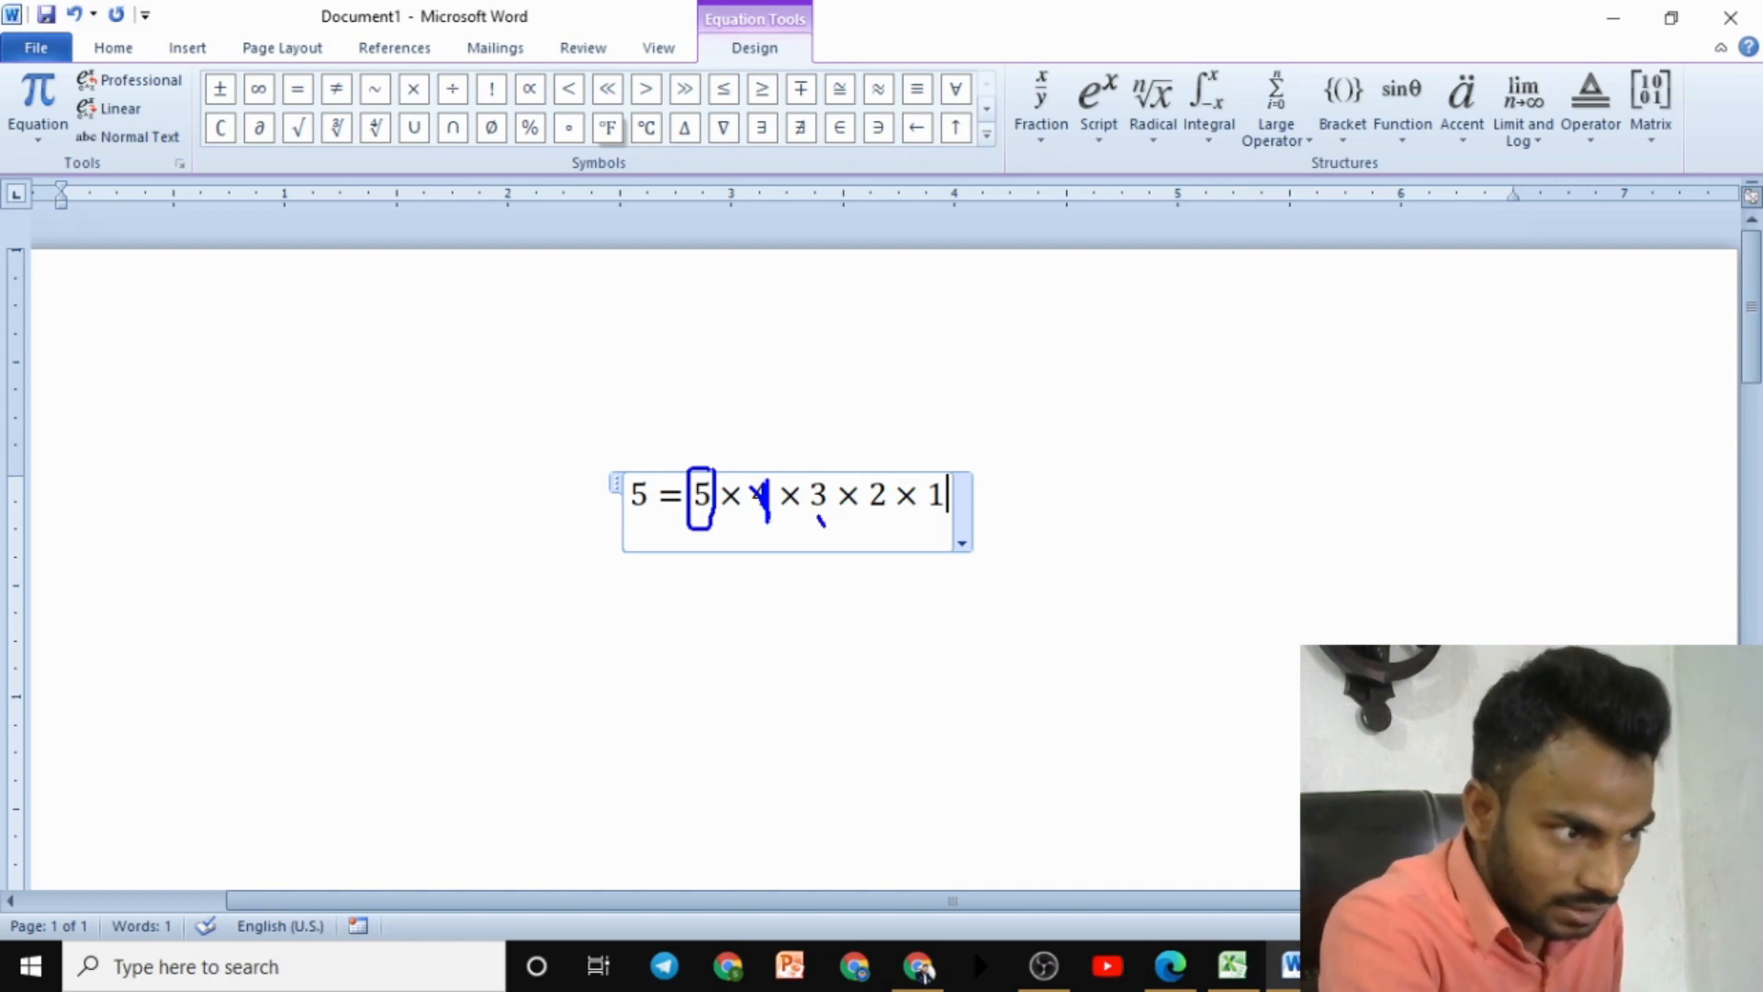
mouse_move(886, 496)
left_mouse_down()
mouse_move(881, 551)
mouse_move(951, 477)
left_mouse_up()
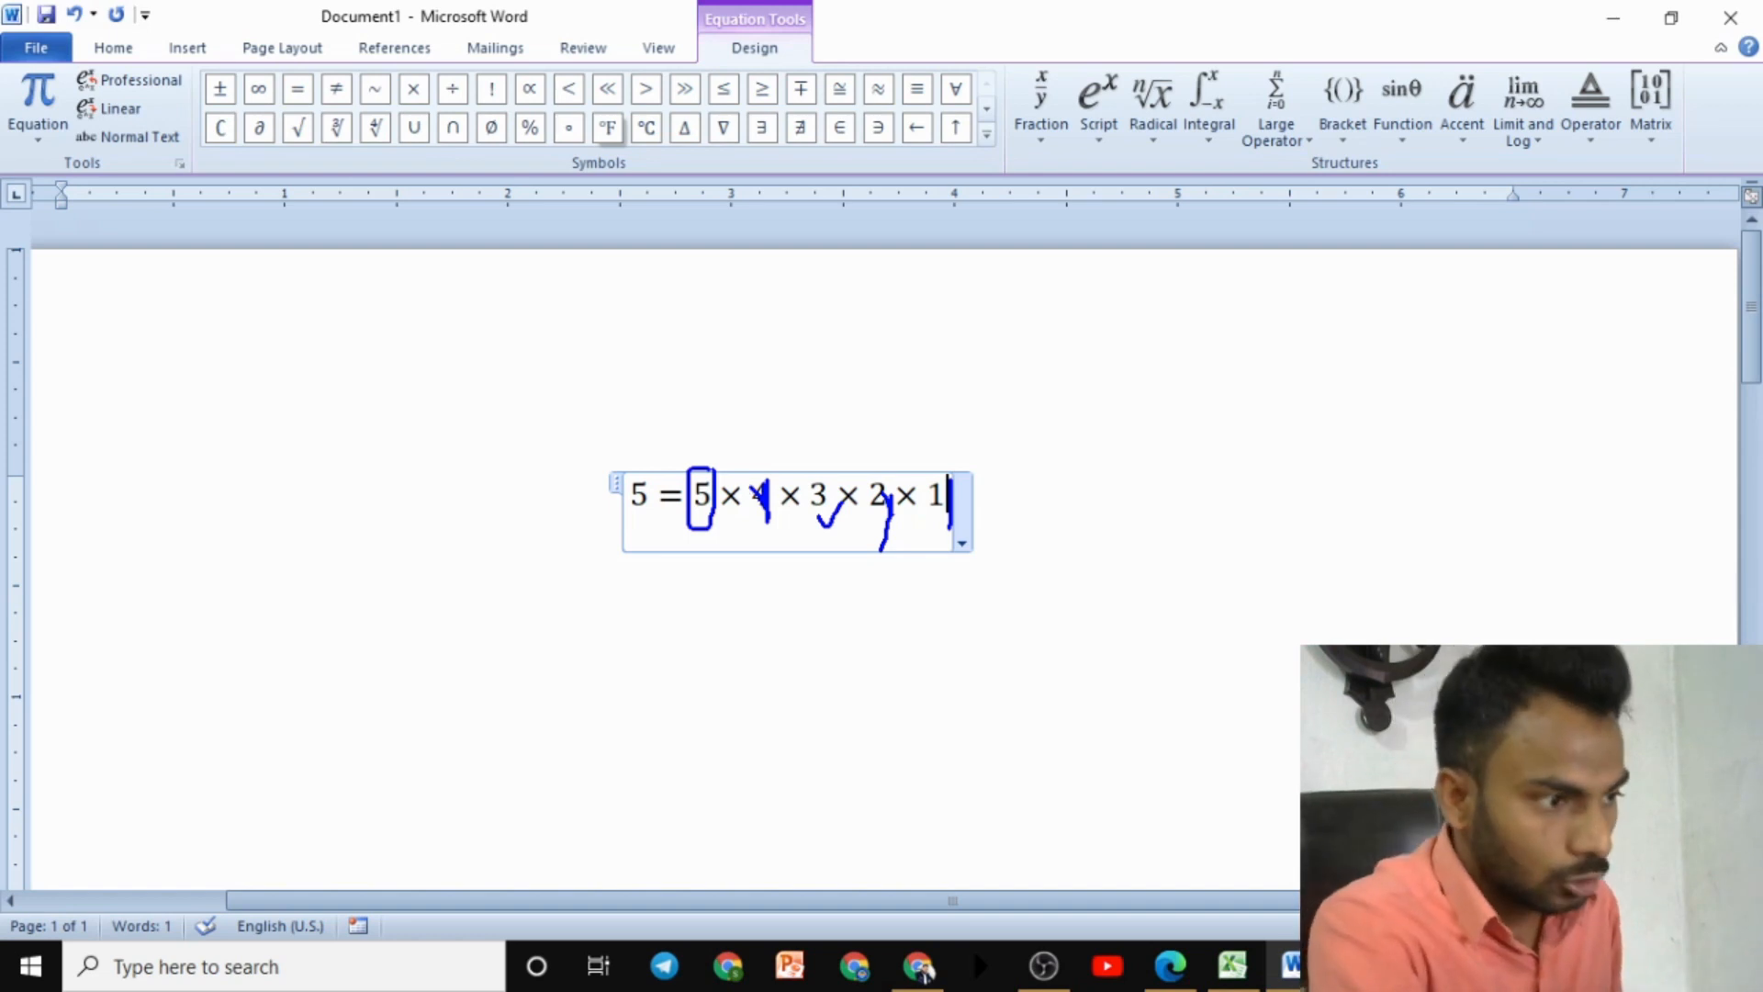
mouse_move(721, 466)
left_mouse_down()
mouse_move(735, 441)
mouse_move(938, 448)
mouse_move(947, 490)
left_mouse_up()
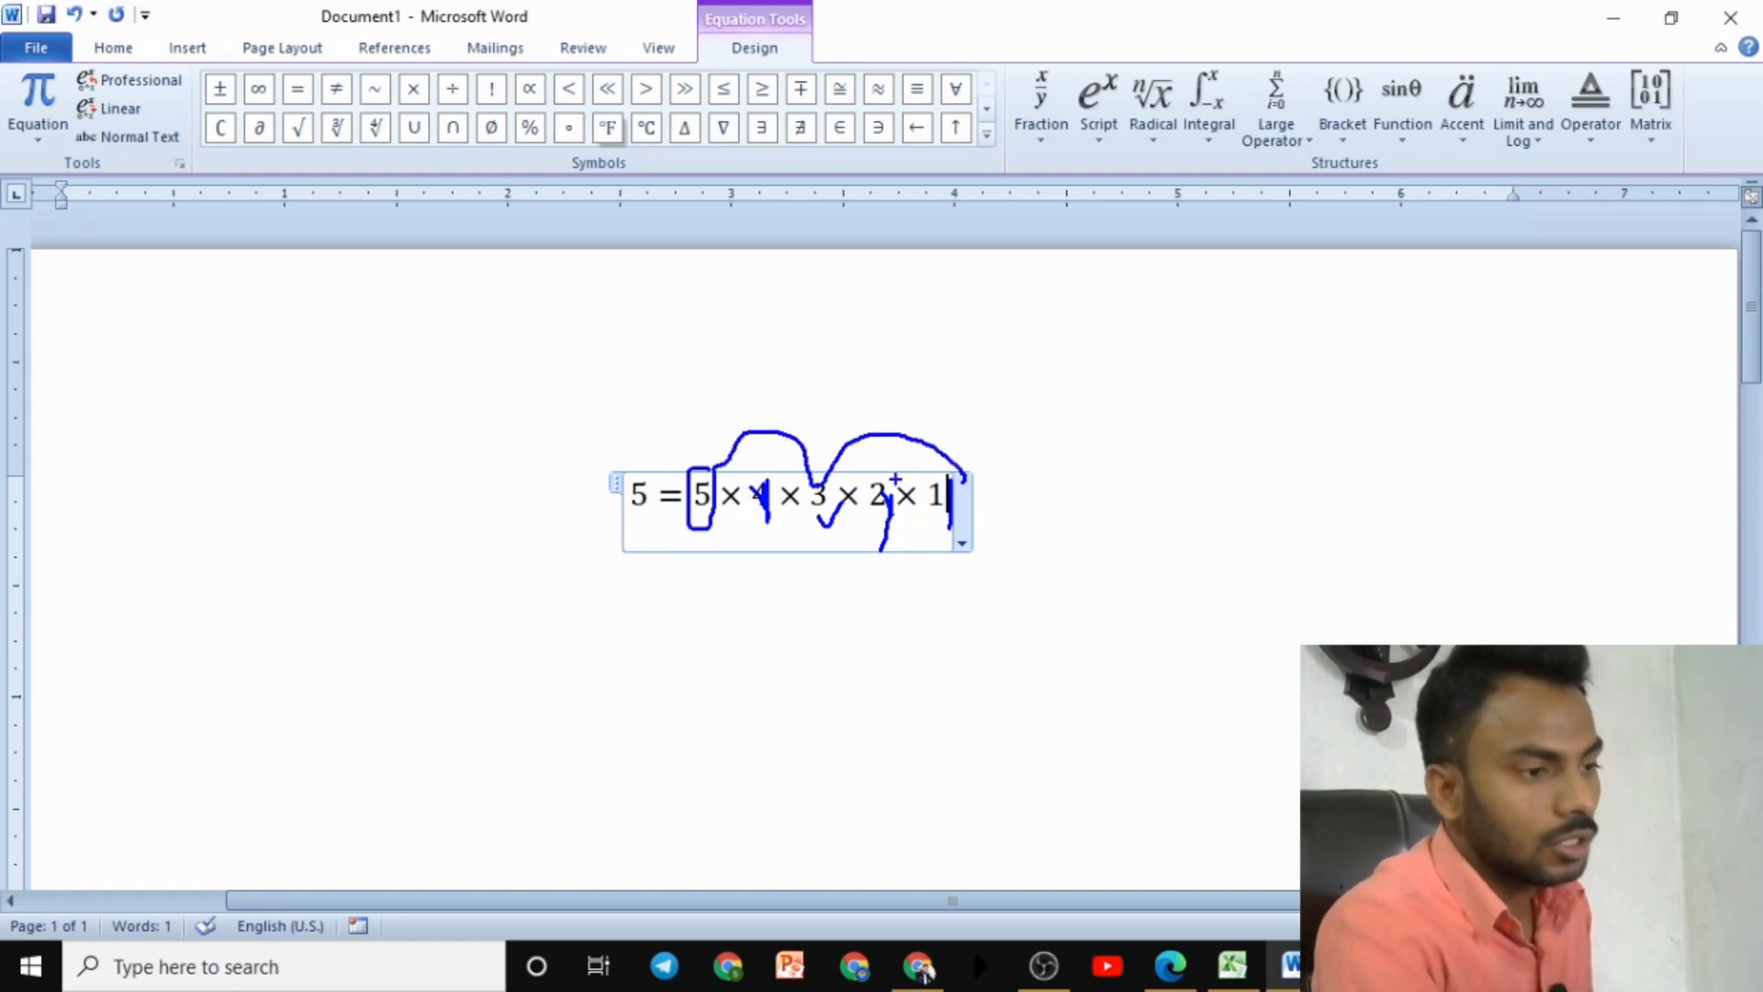
key("Escape")
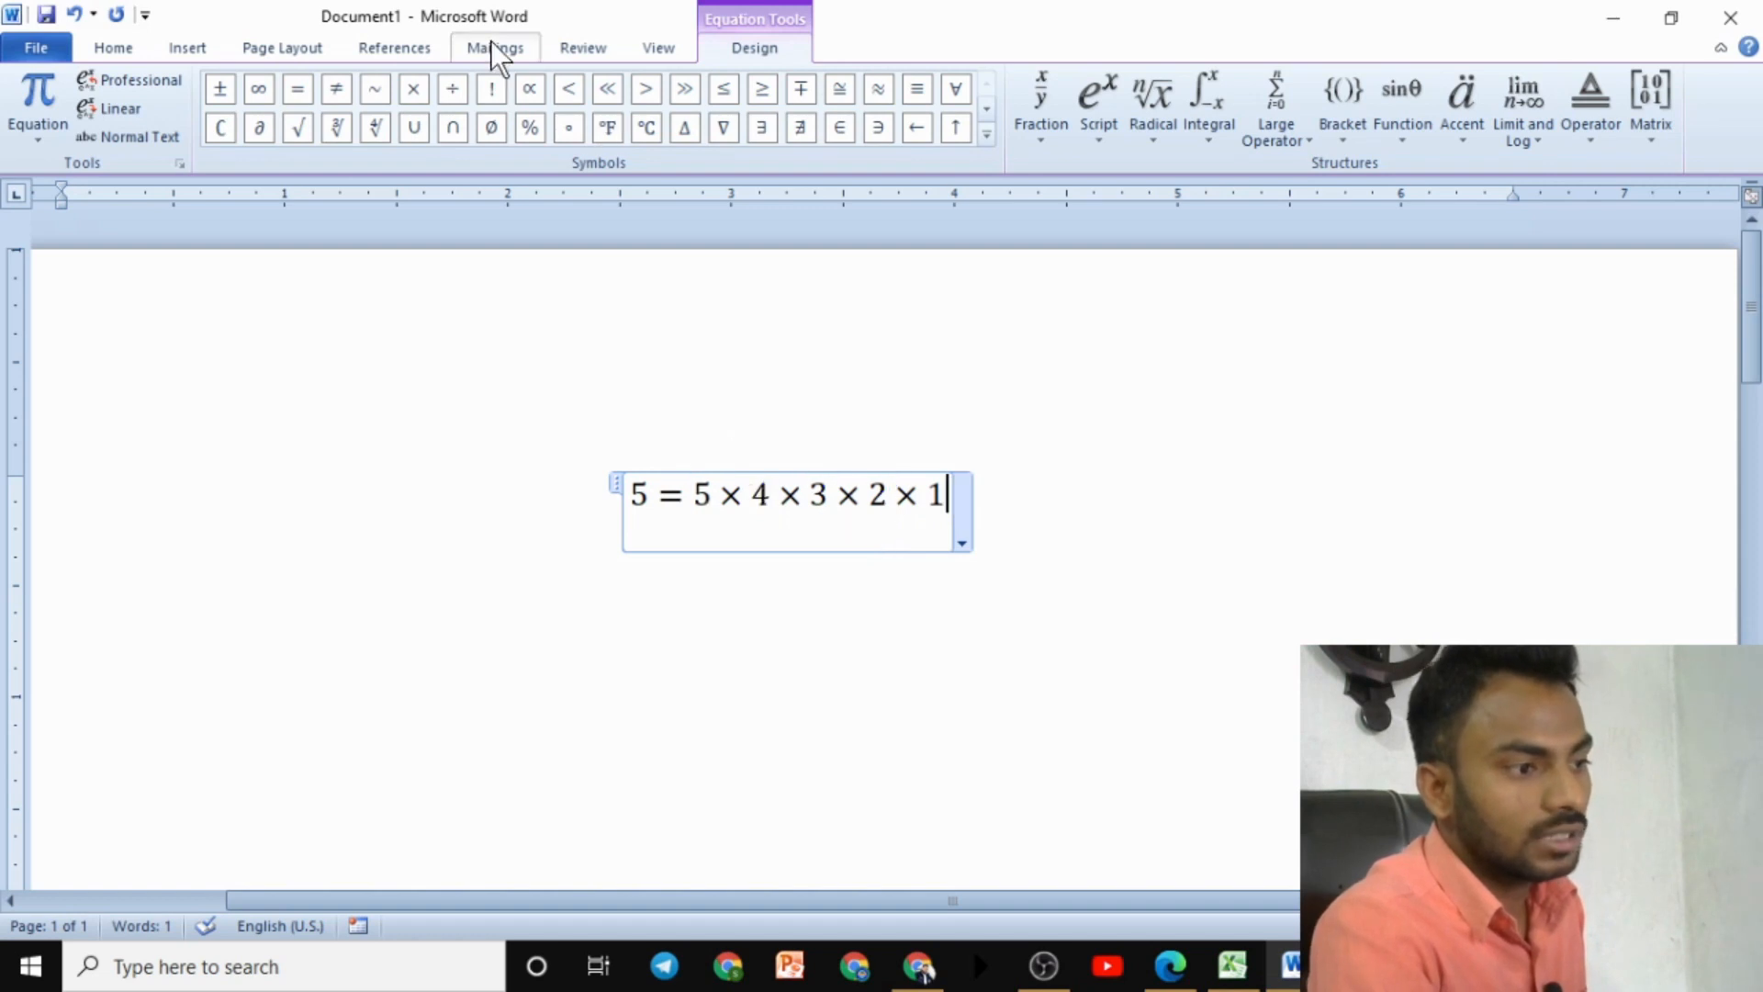
Switch to Excel, re-enter 5 in F18 and enter 5 in F23 under the FACTDOUBLE heading
left_click(1231, 964)
left_click(921, 576)
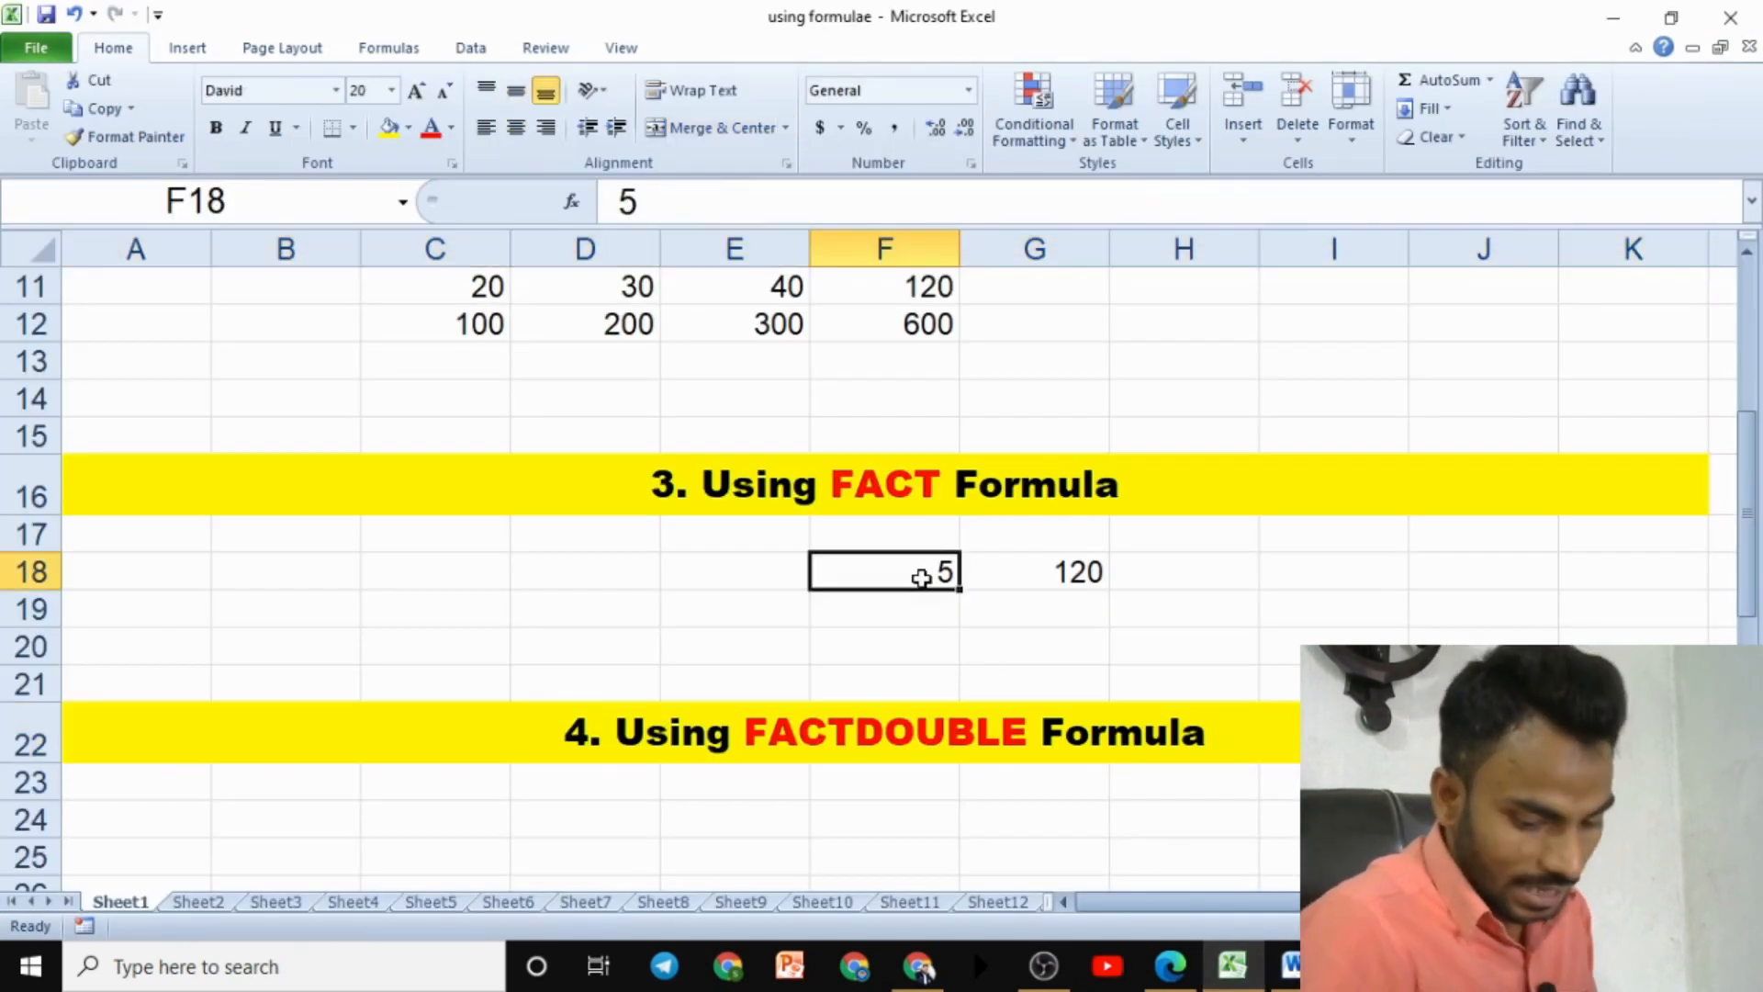
double_click(921, 576)
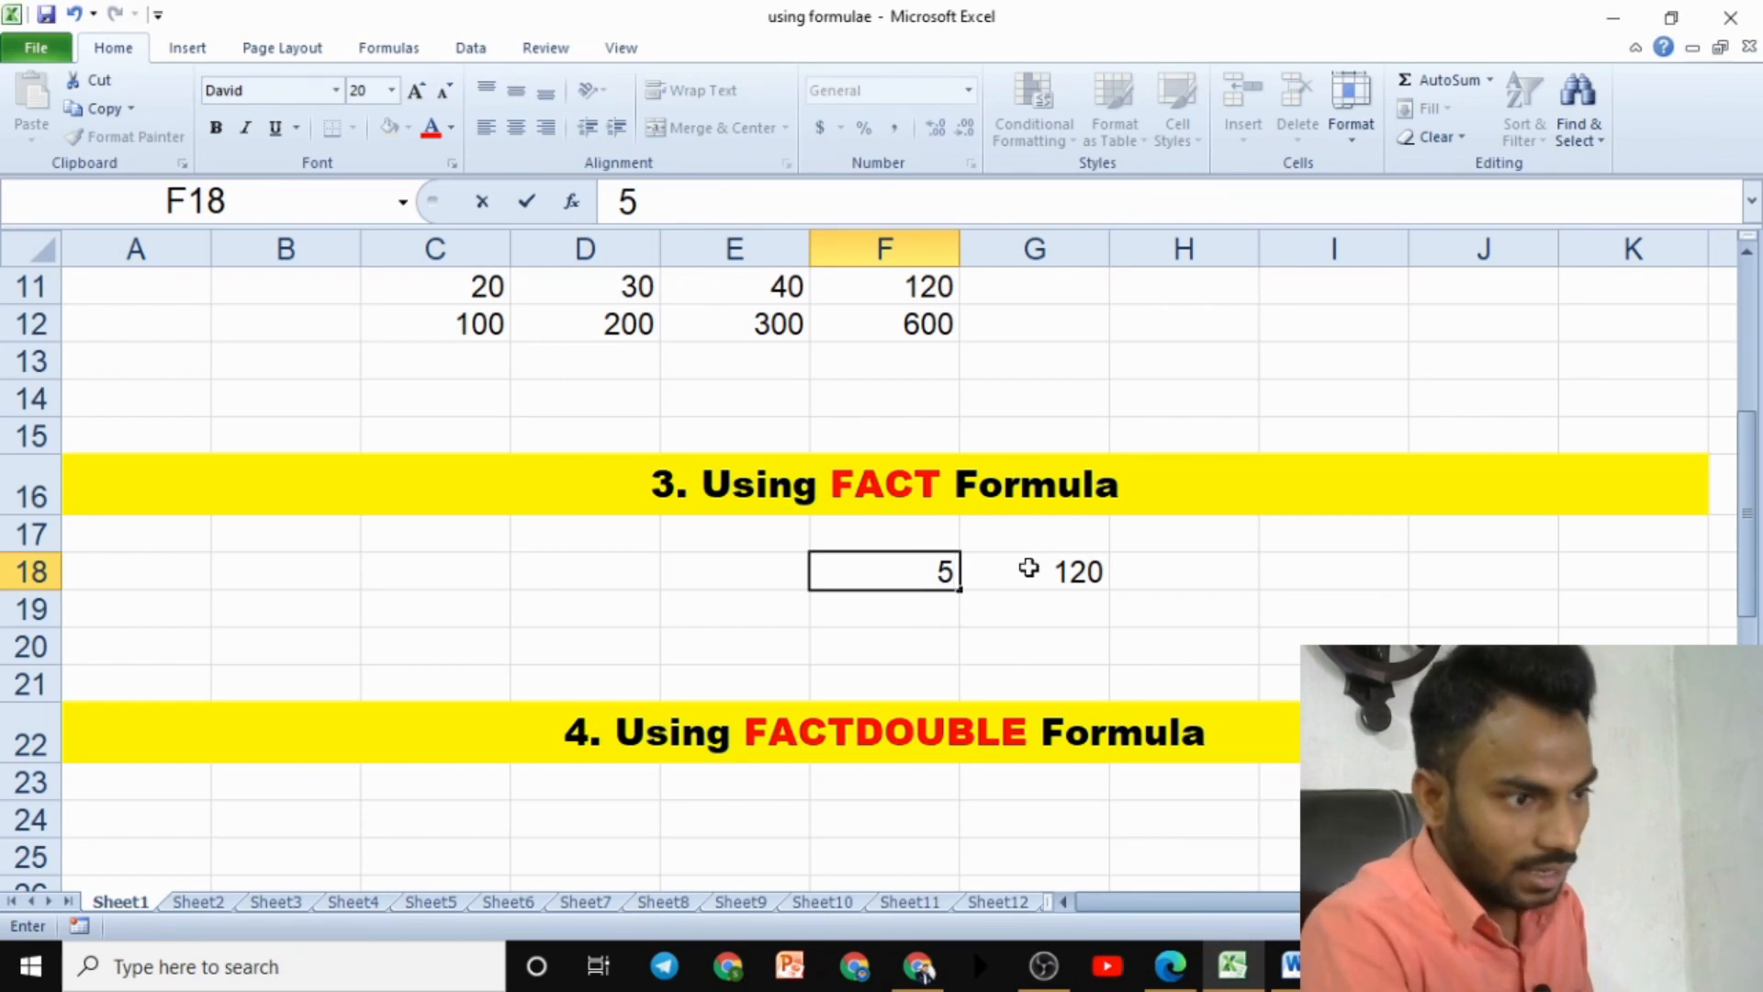
left_click(1053, 618)
left_click(869, 788)
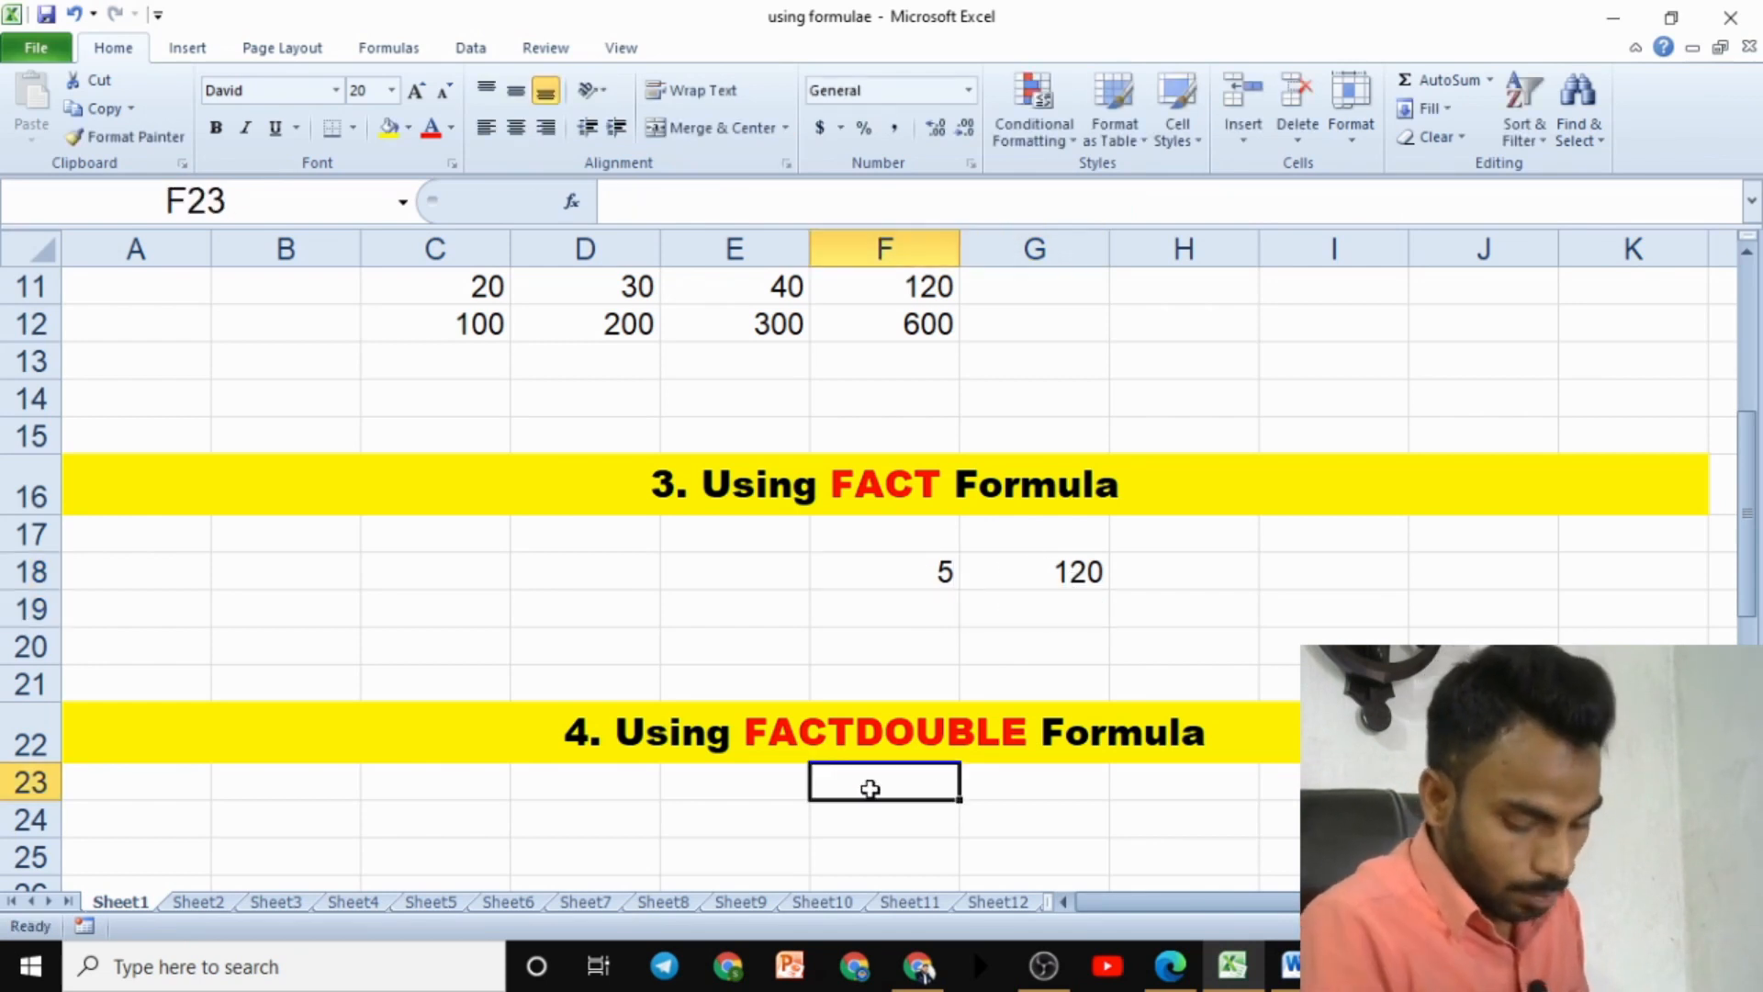
type("5")
key("Tab")
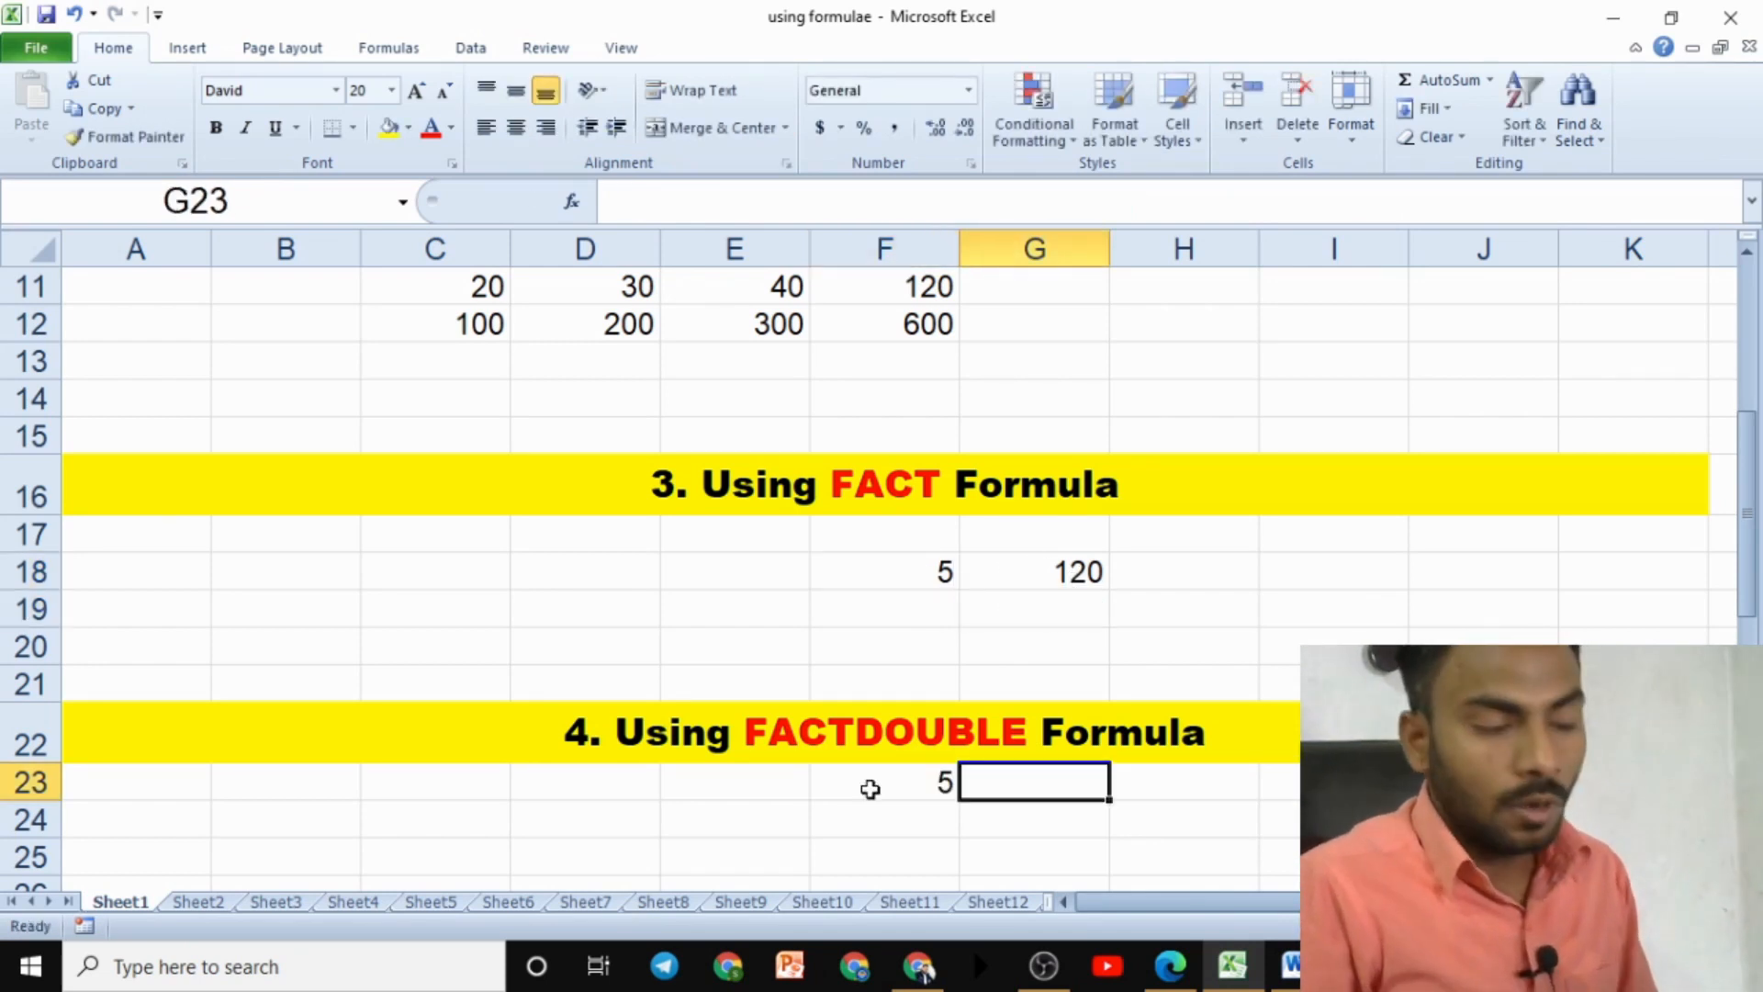
Calculate the double factorial of F23 in cell G23 with =FACTDOUBLE(F23), and reselect the formula cell
type("=fact")
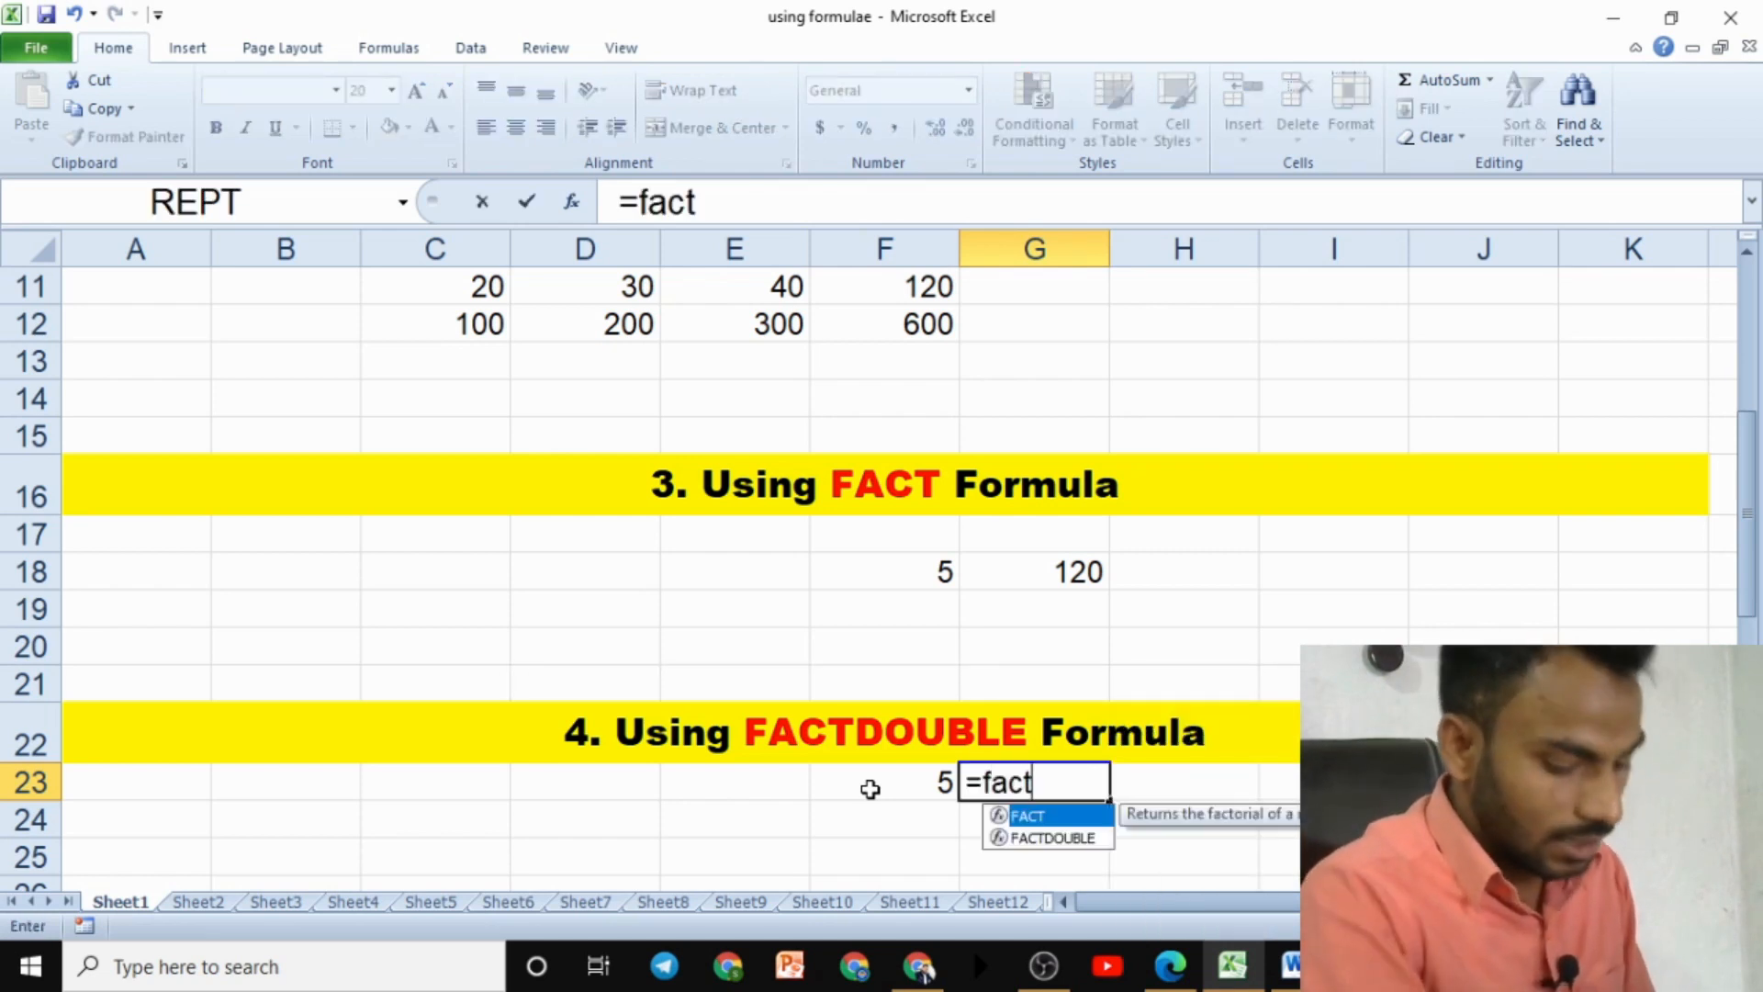
key("Down")
key("Tab")
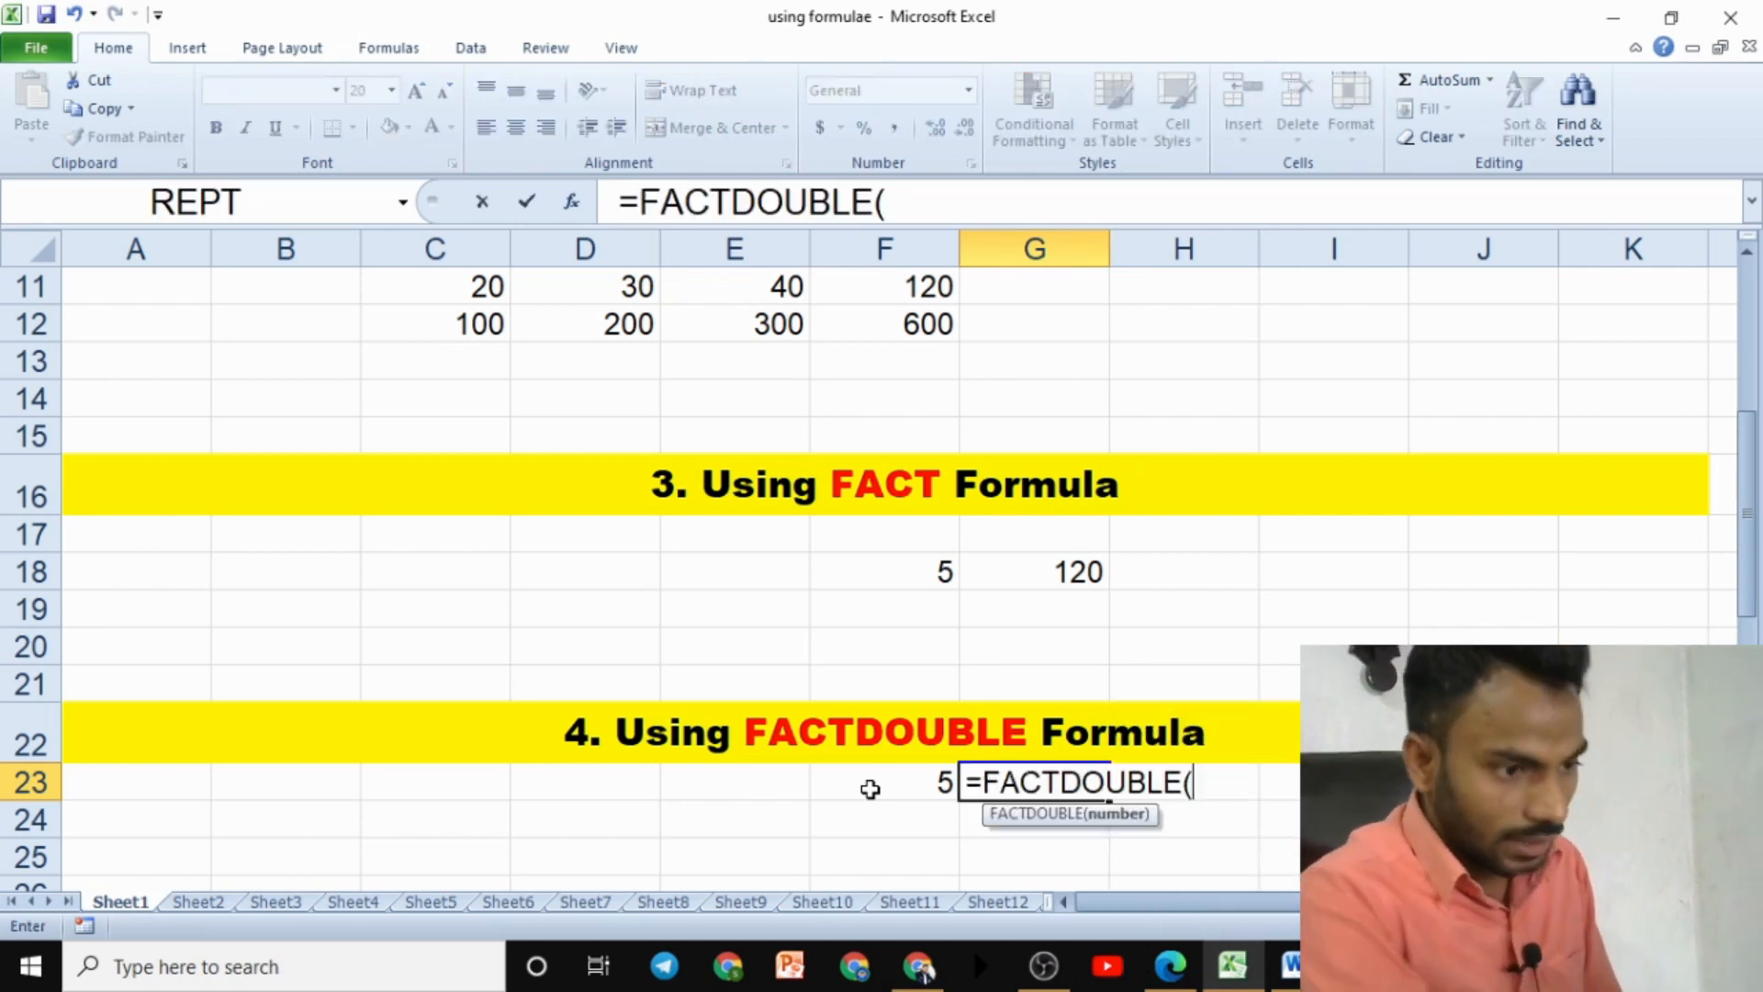
left_click(914, 781)
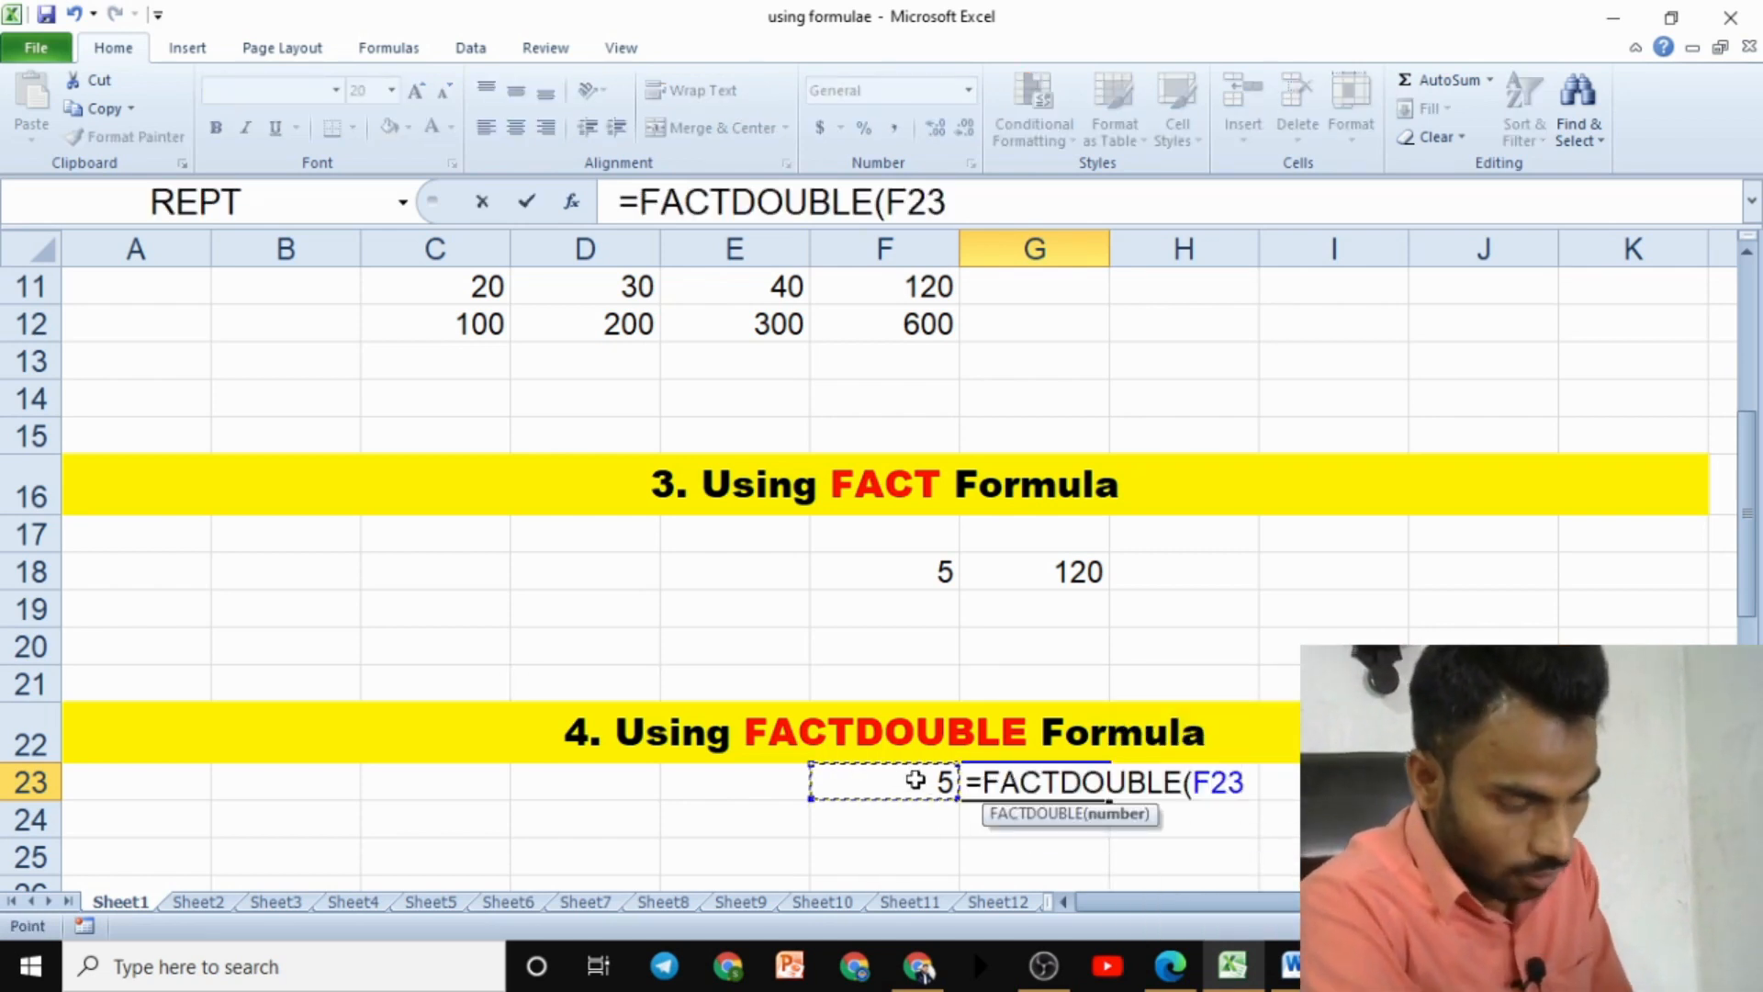
type(")")
key("Return")
left_click(1088, 785)
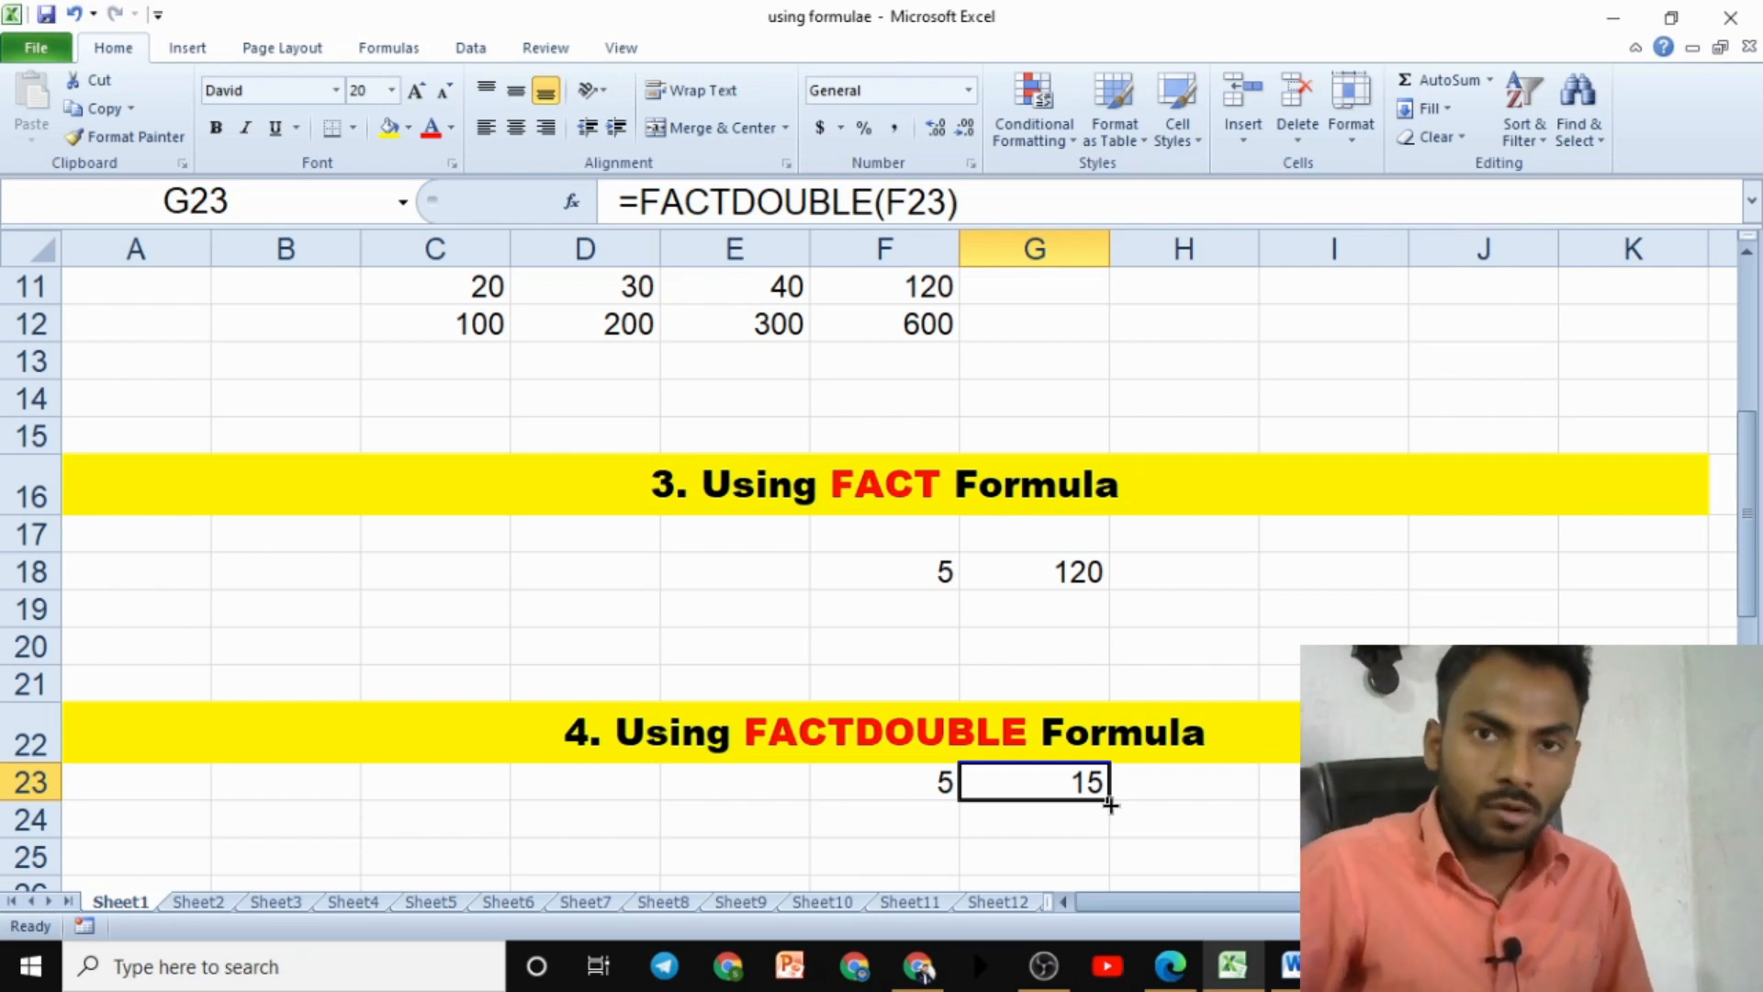
Switch to Word and replace the whole equation with 15 = 15 × 14 × 12 × 11
left_click(1292, 965)
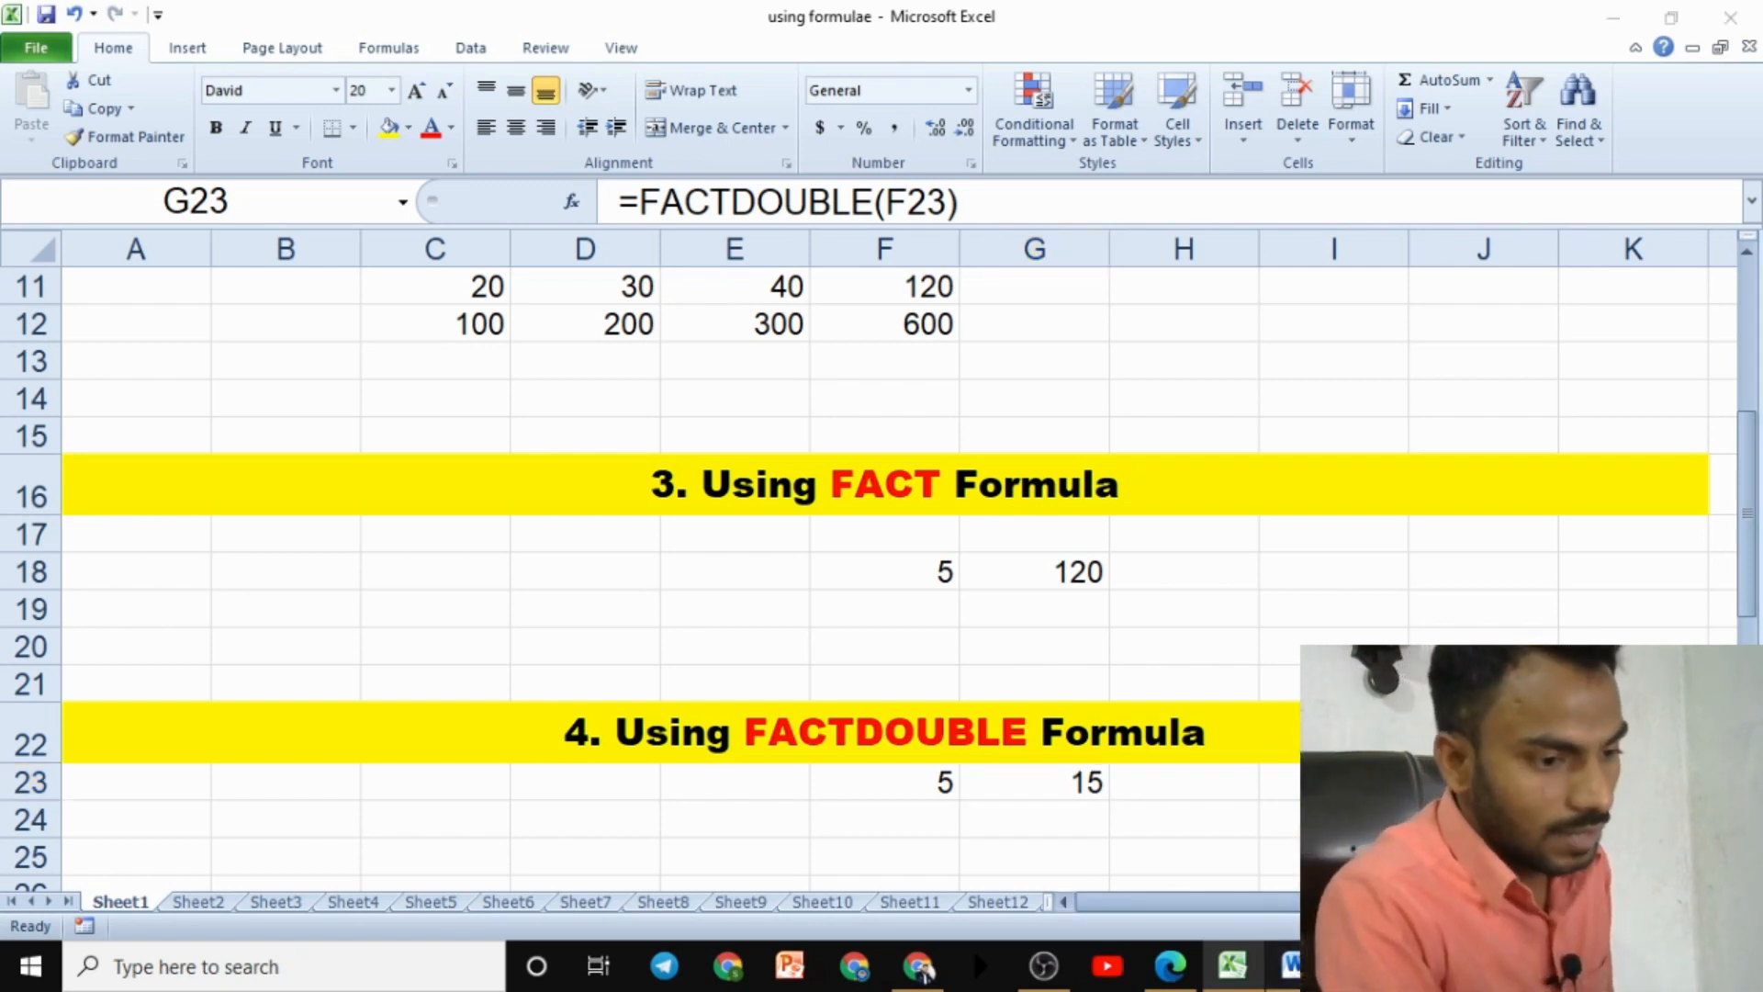
key("Left")
key("Left")
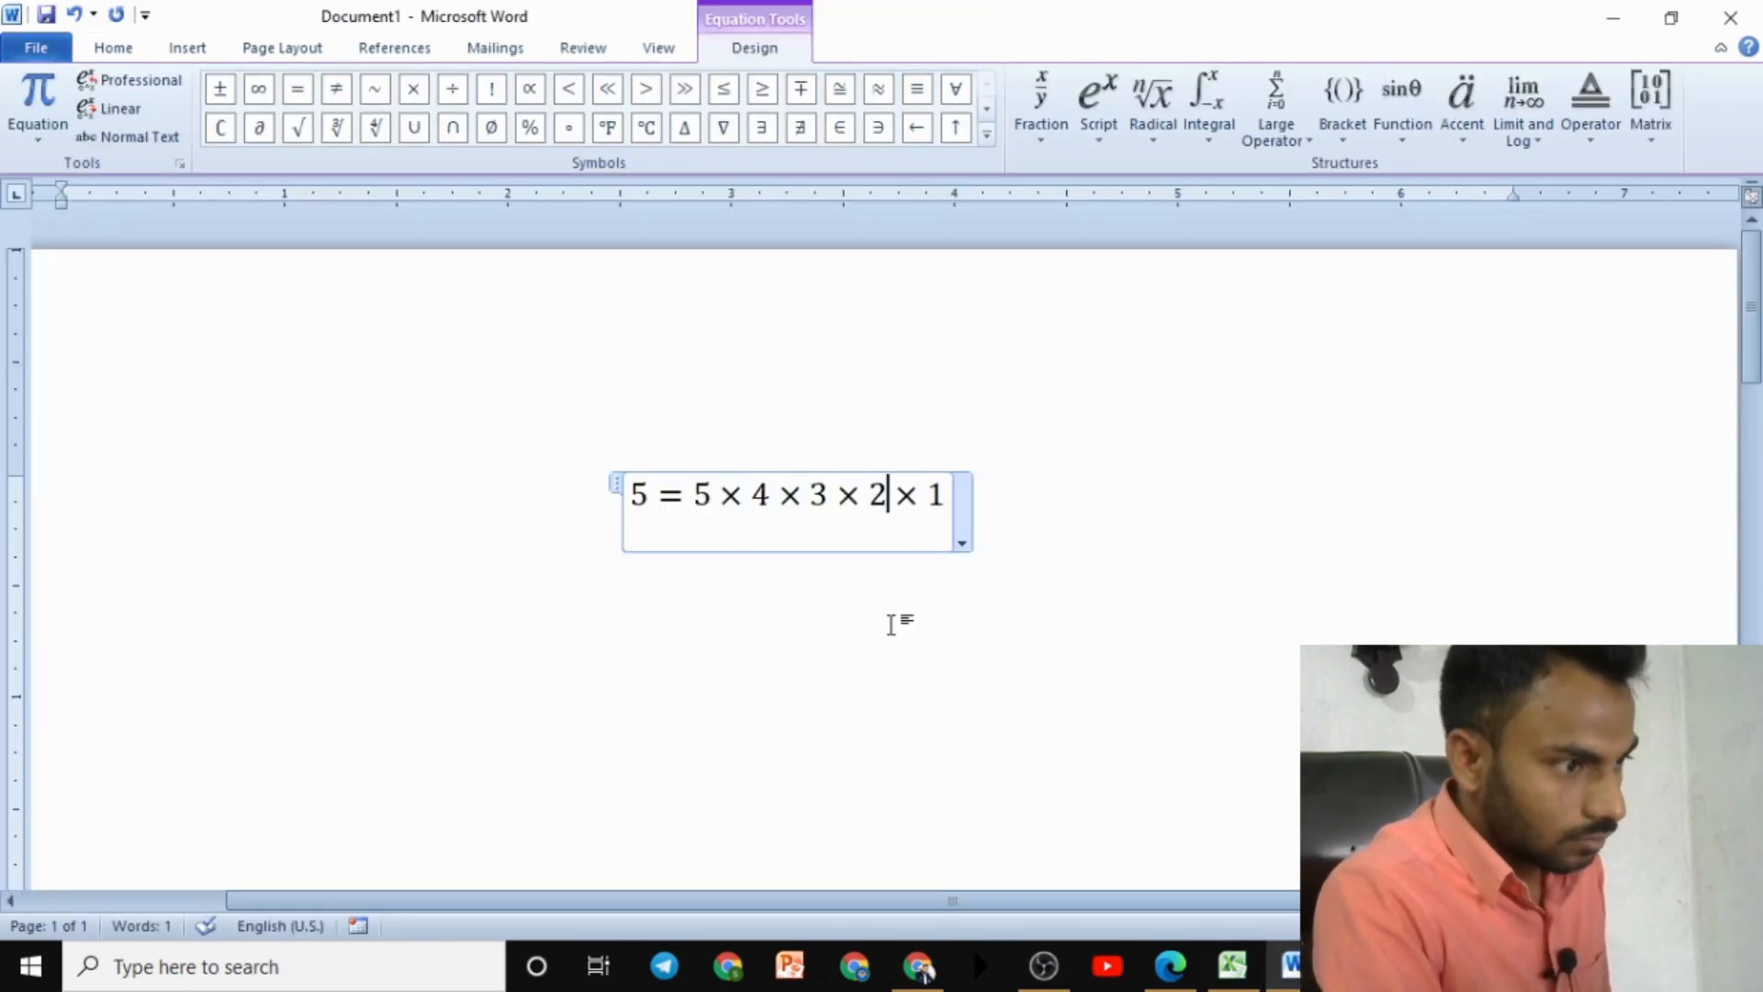
key("ctrl+a")
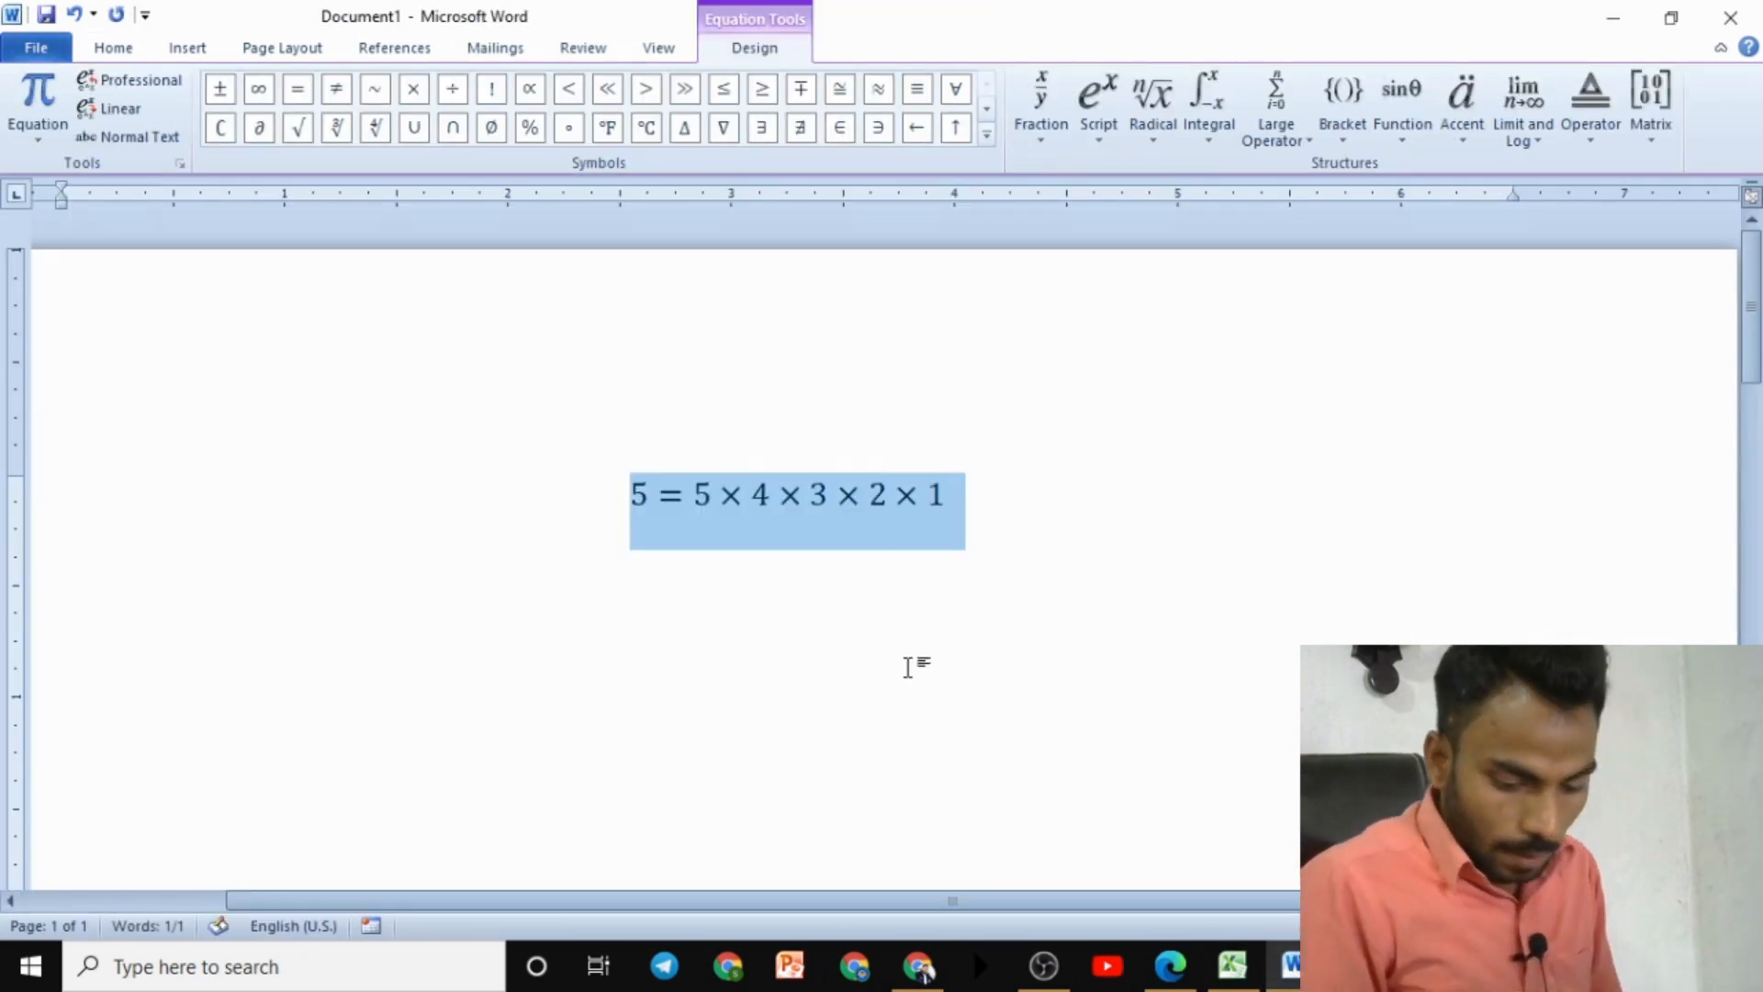
type("15 =")
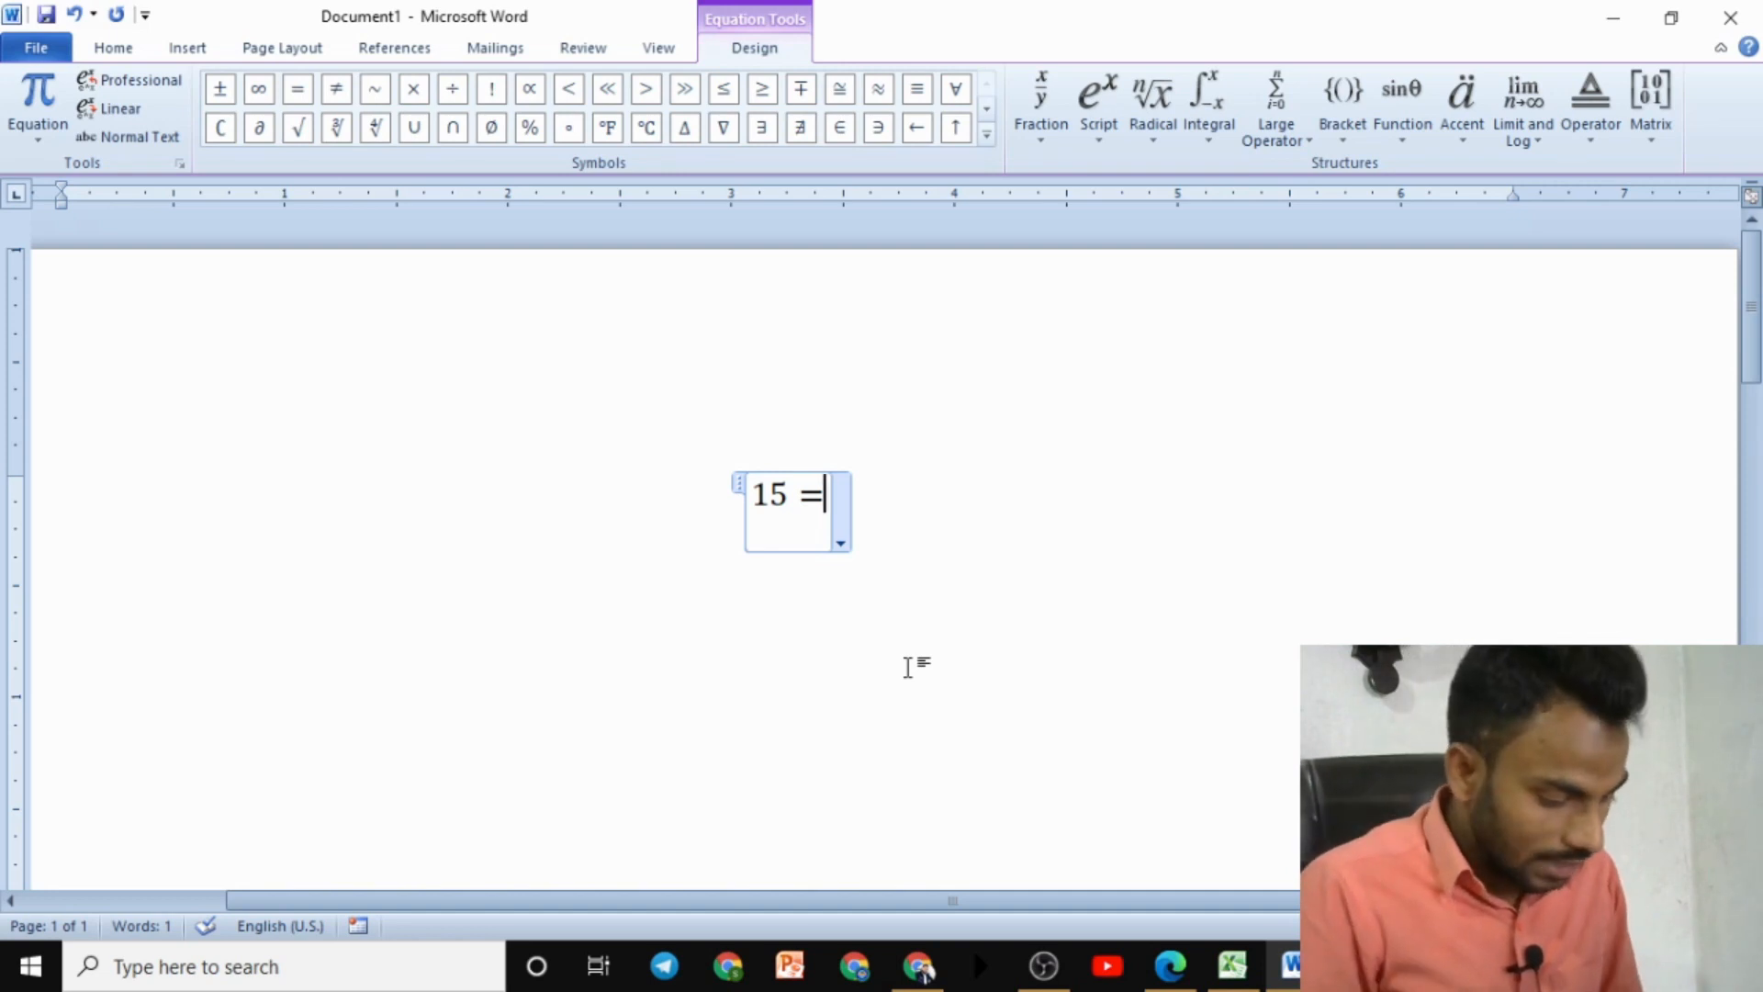
type("15\\t")
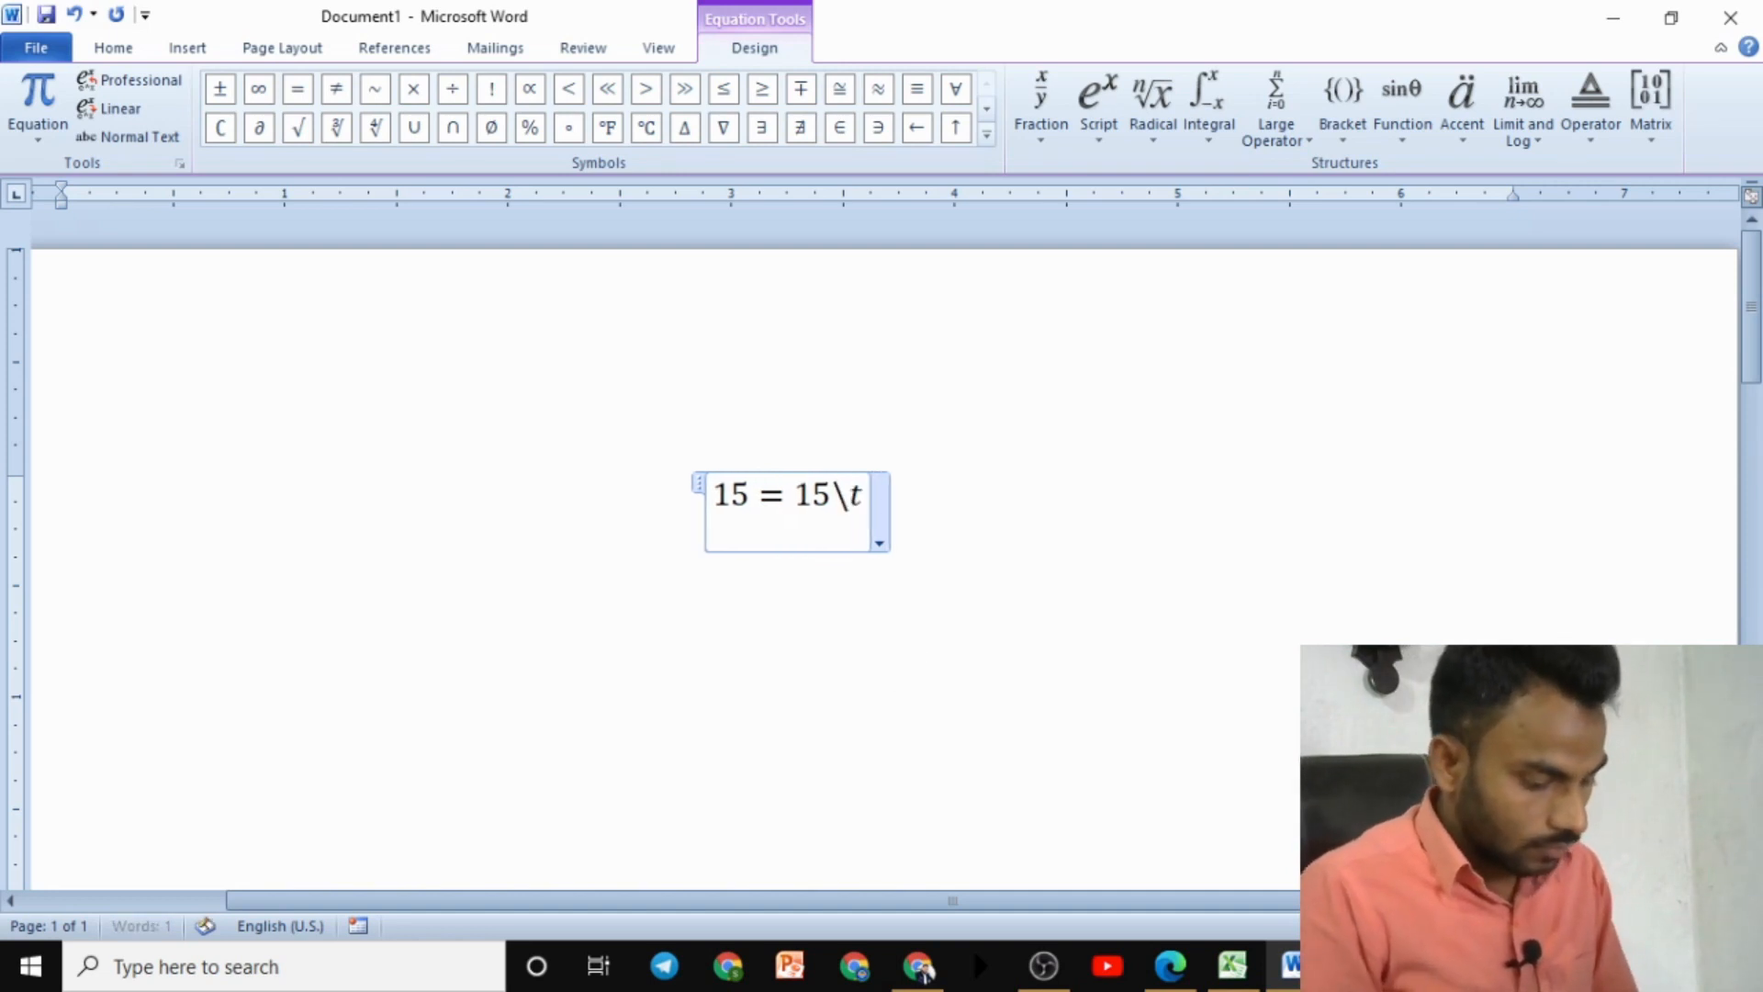
type("imes 14\\")
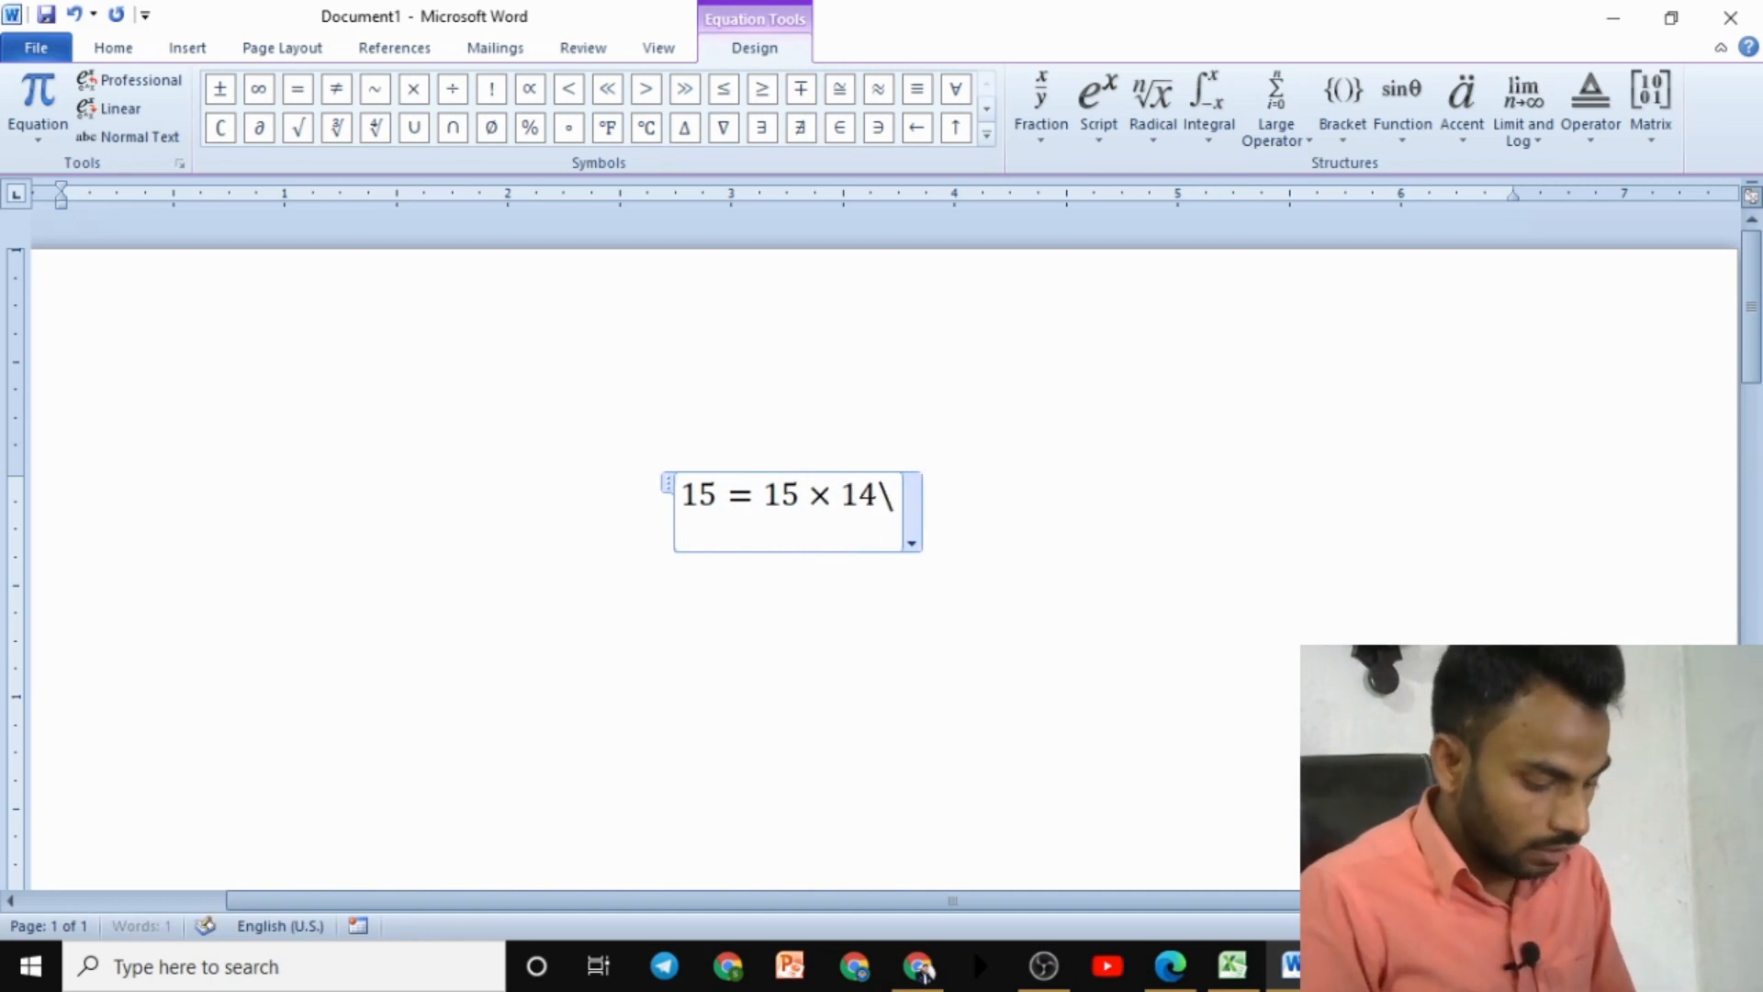
type("ti")
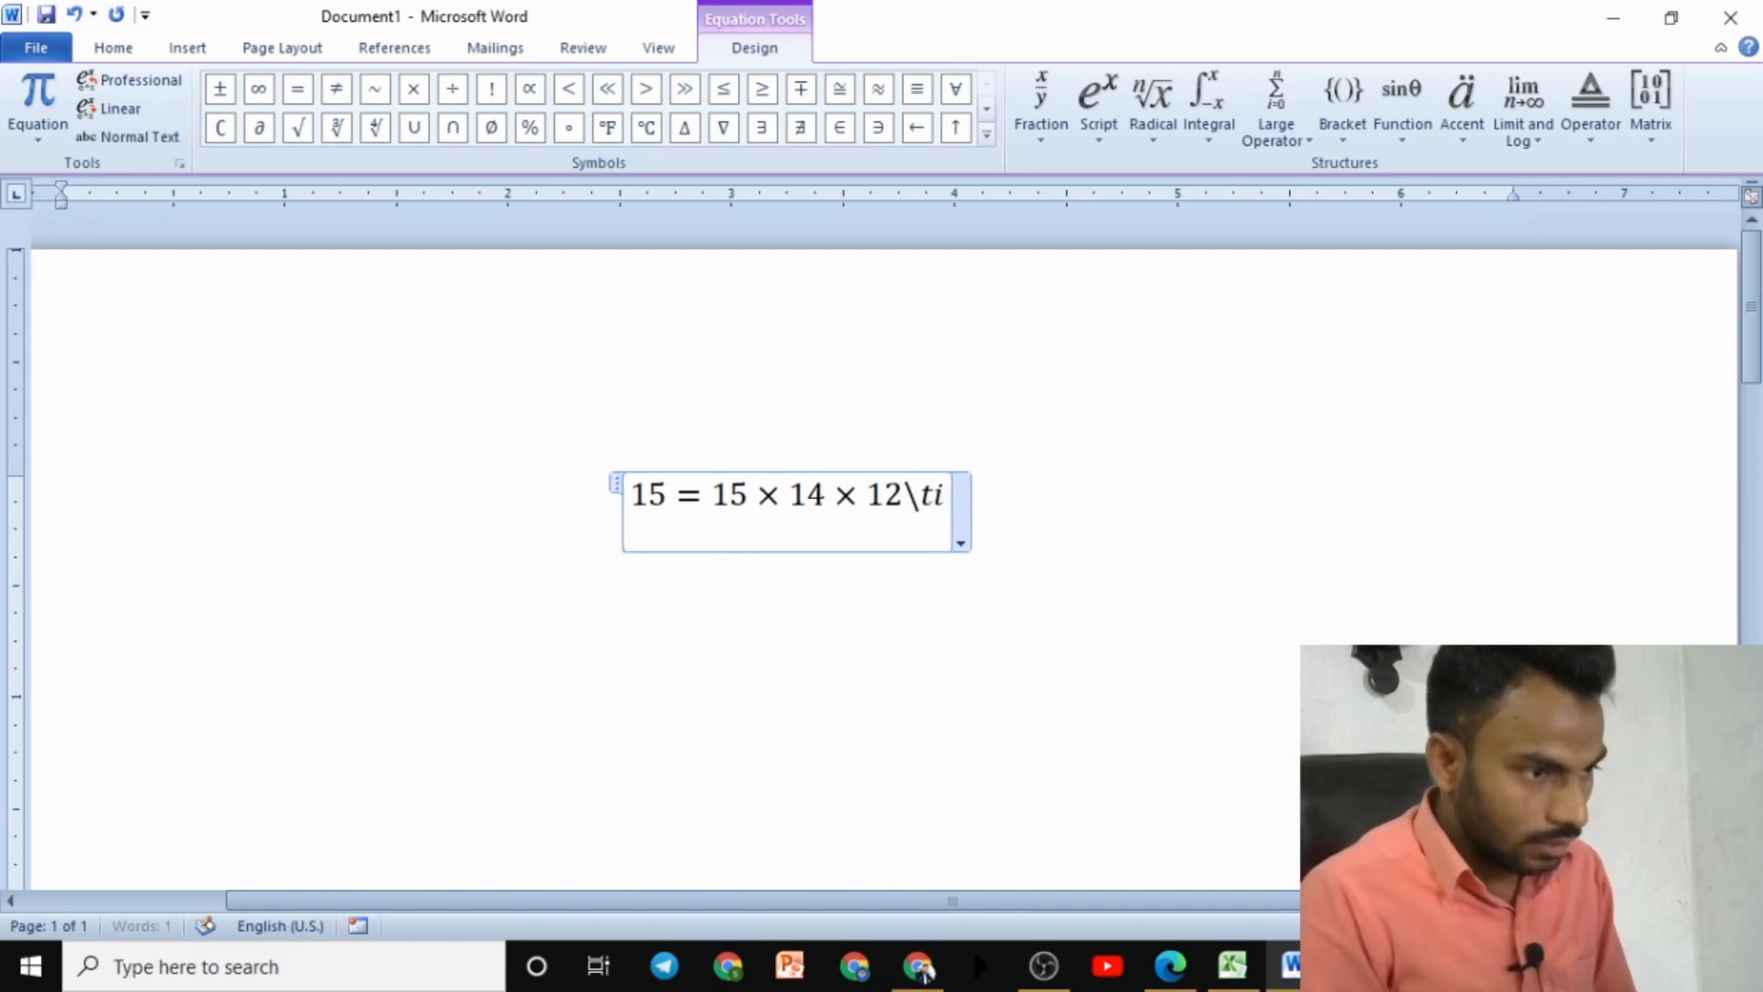
type("mes 12\\times ")
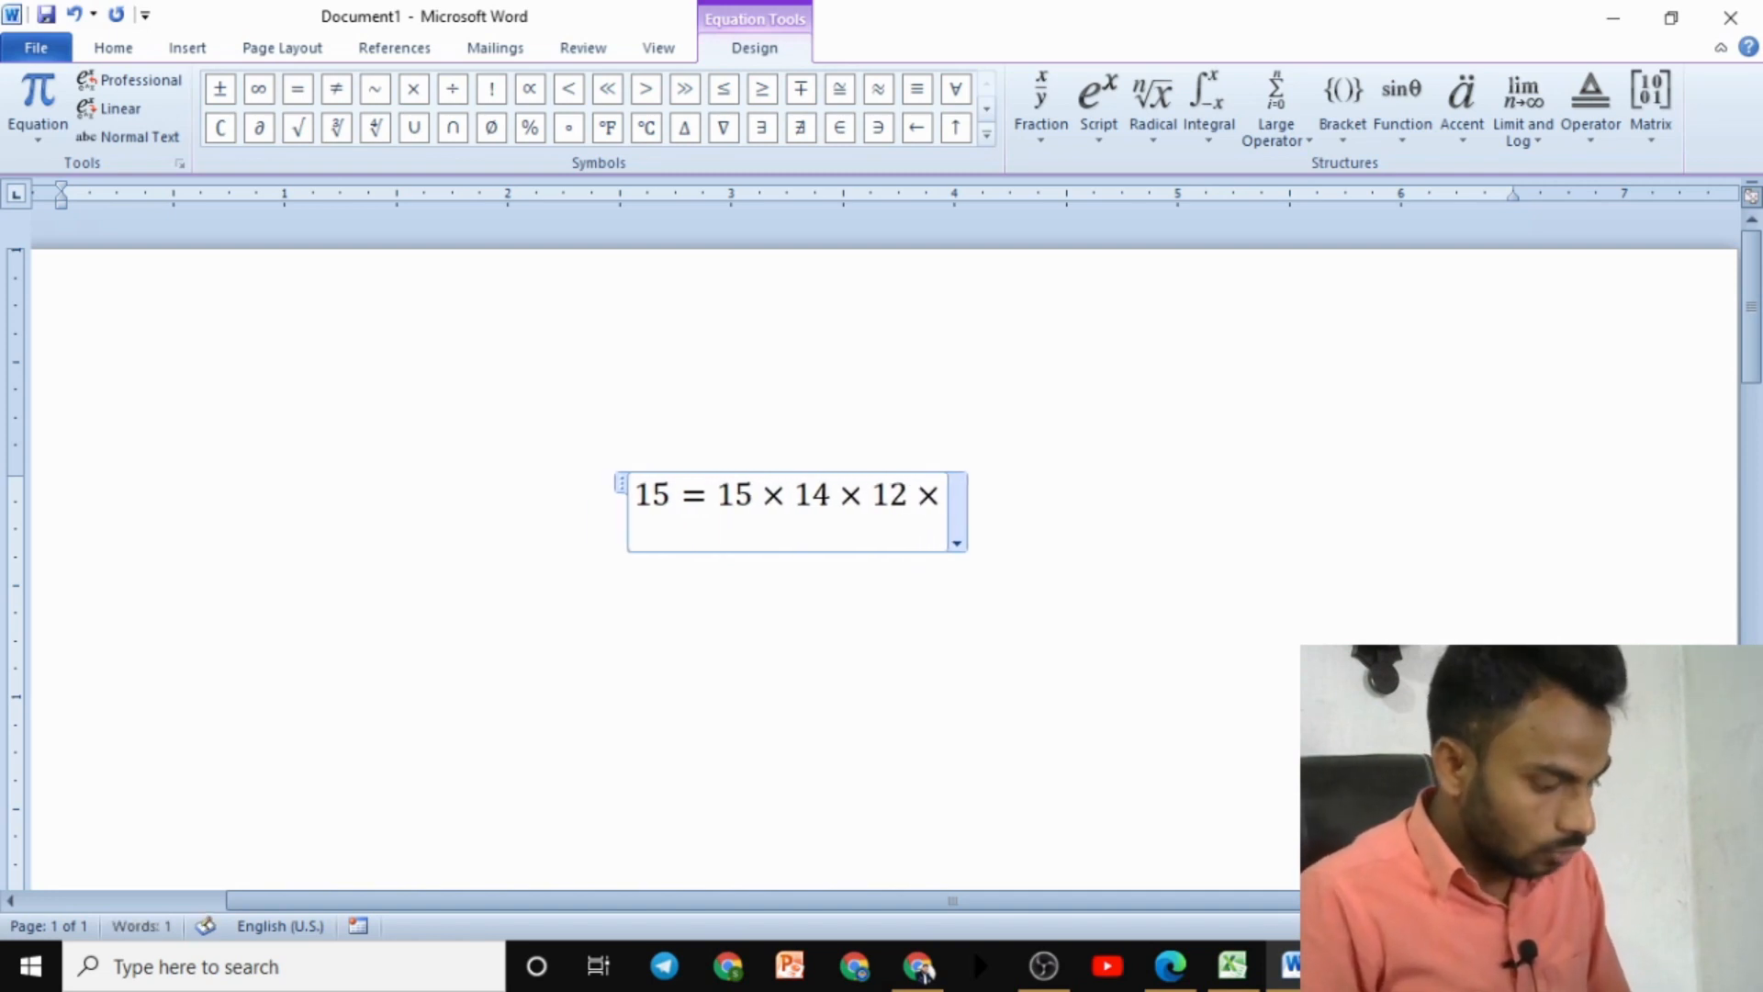
type("11")
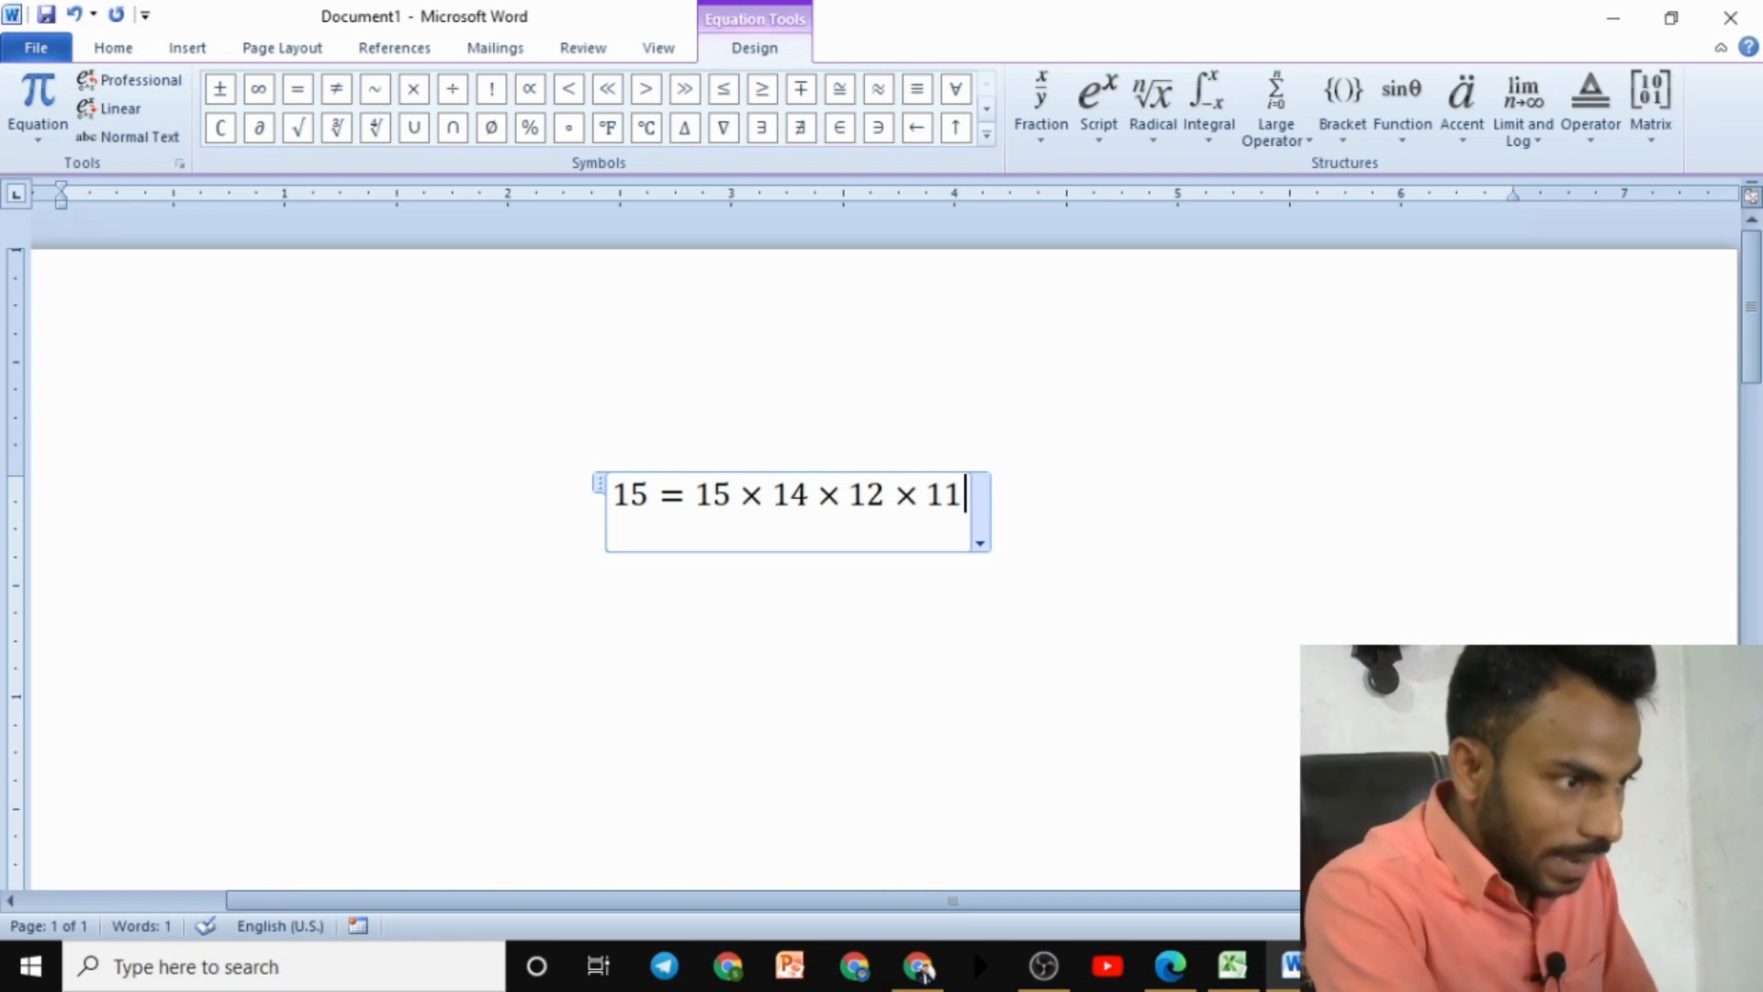
Annotate the equation on screen by circling the factor 15, striking out 14 and underlining 11, and clear the marks
mouse_move(687, 530)
left_mouse_down()
mouse_move(734, 529)
mouse_move(721, 451)
mouse_move(693, 507)
left_mouse_up()
left_click_drag(795, 473, 805, 538)
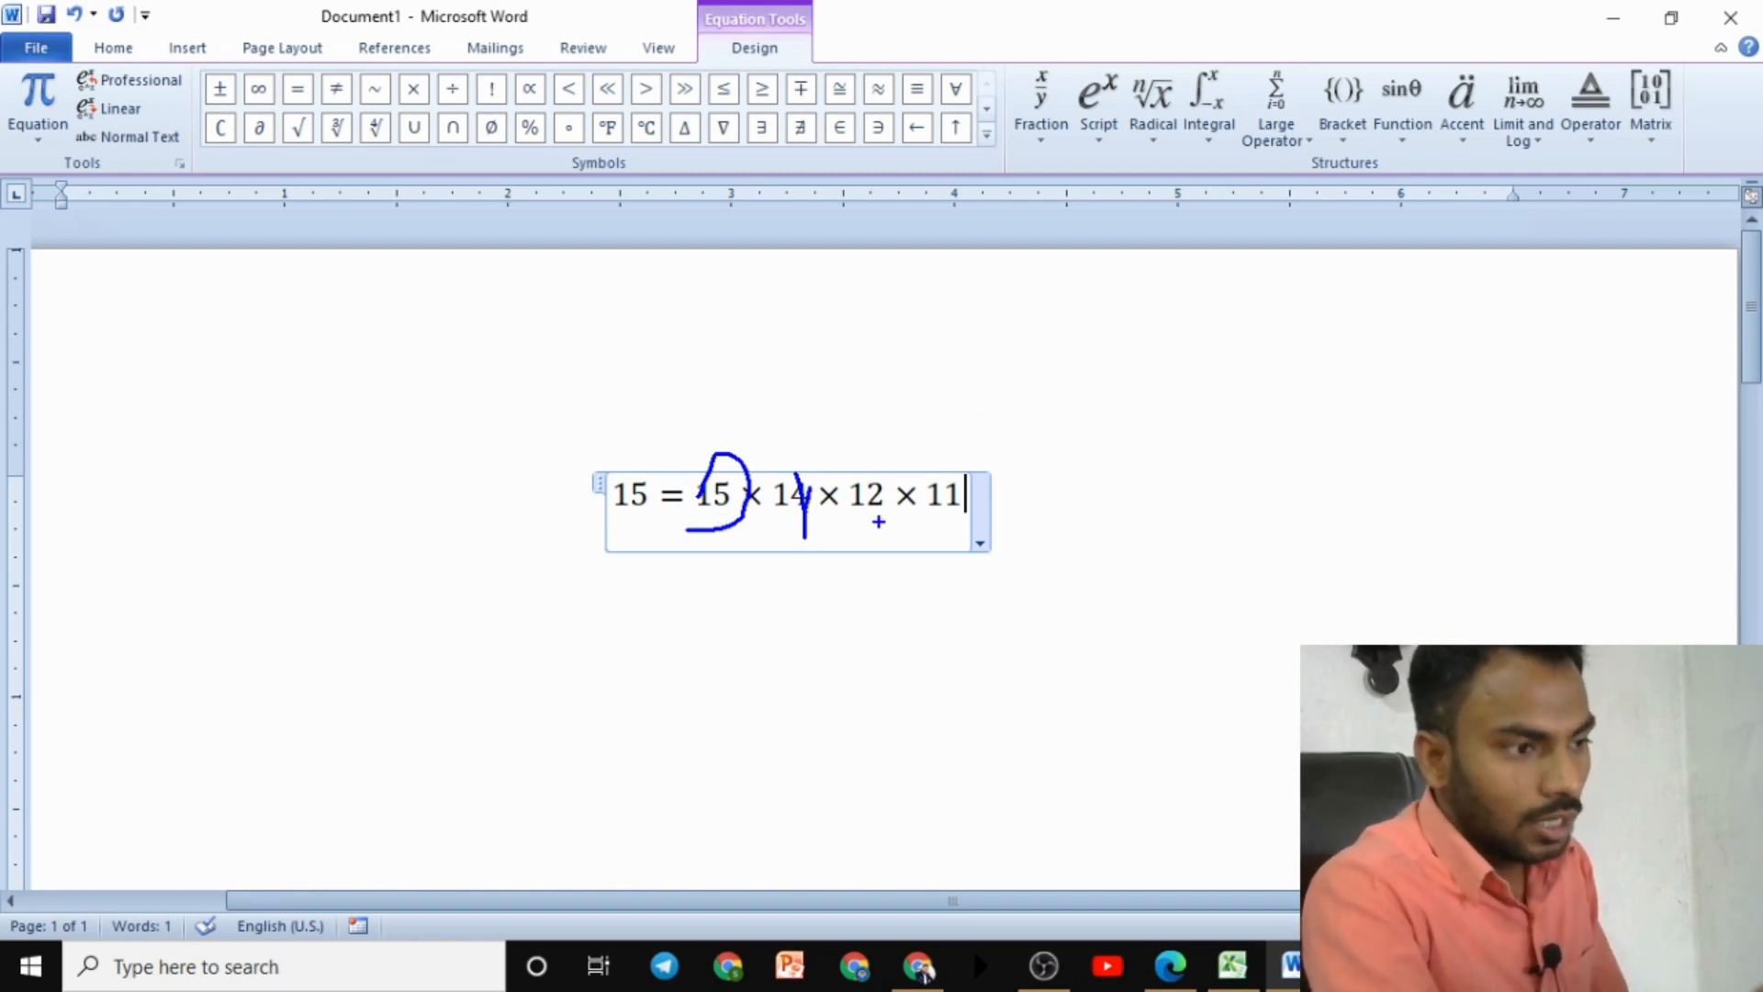
left_click_drag(919, 511, 951, 511)
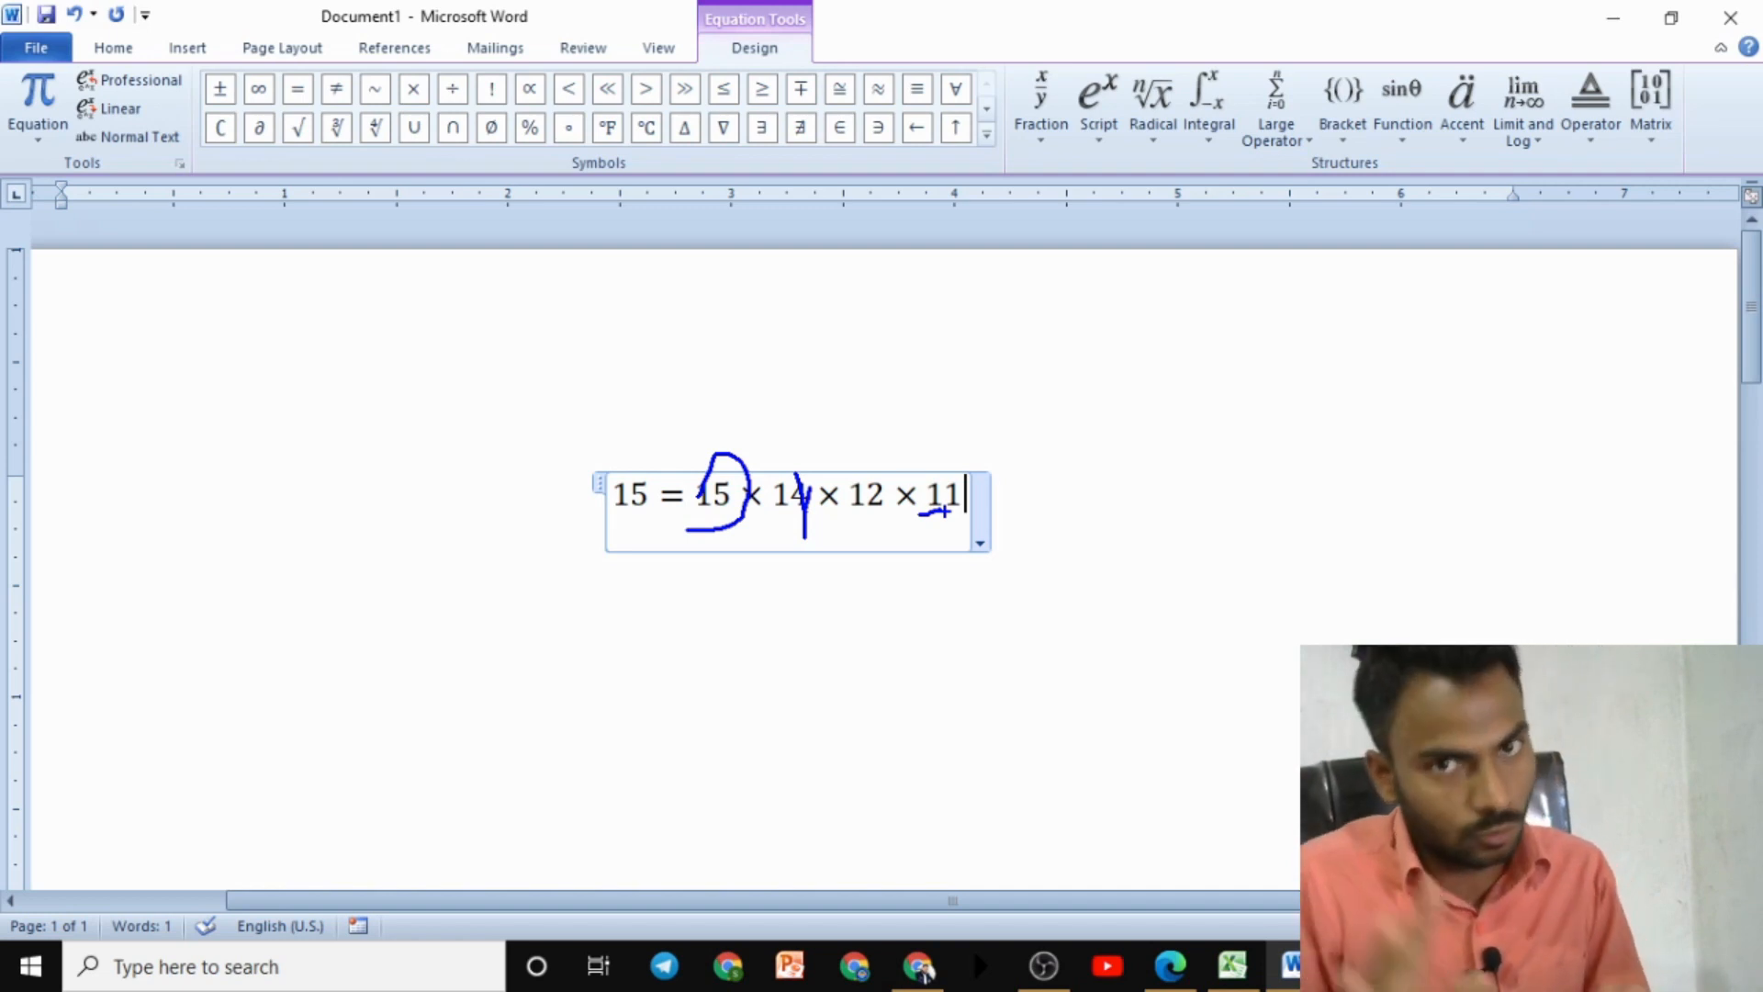
key("Escape")
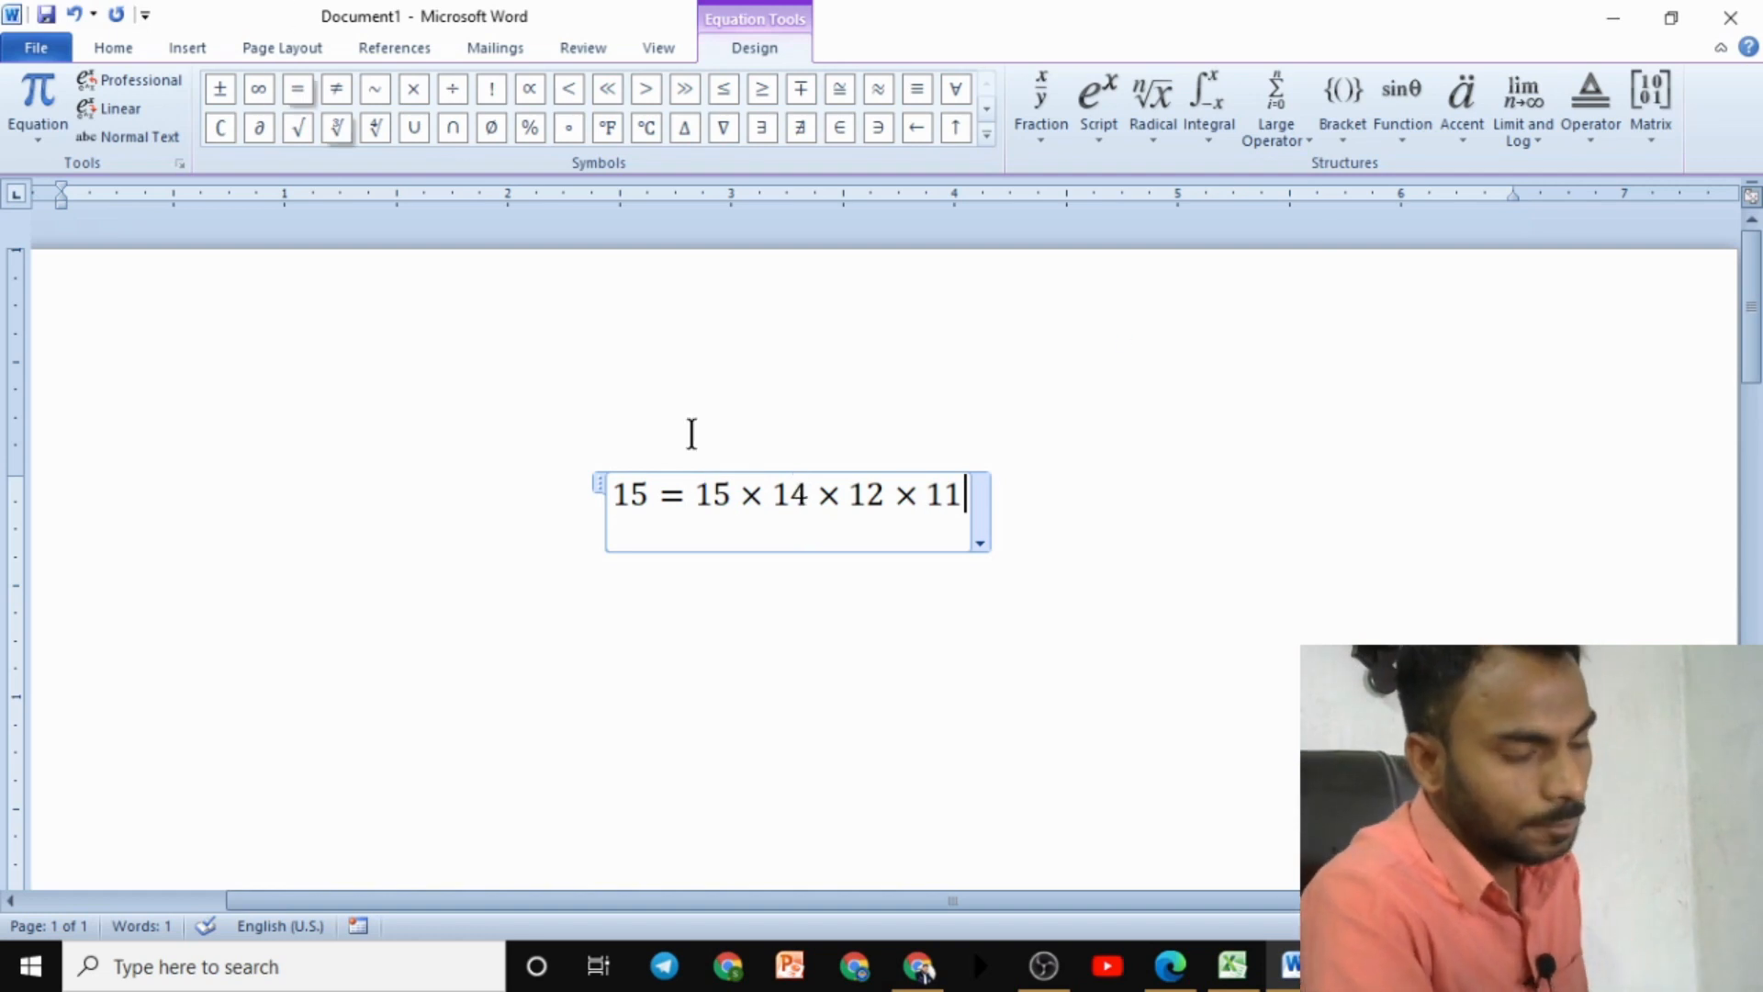
Switch to Excel, review the formula sections from LCM to QUOTIENT on Sheet1, and select cell E30 under the MOD heading
left_click(1232, 965)
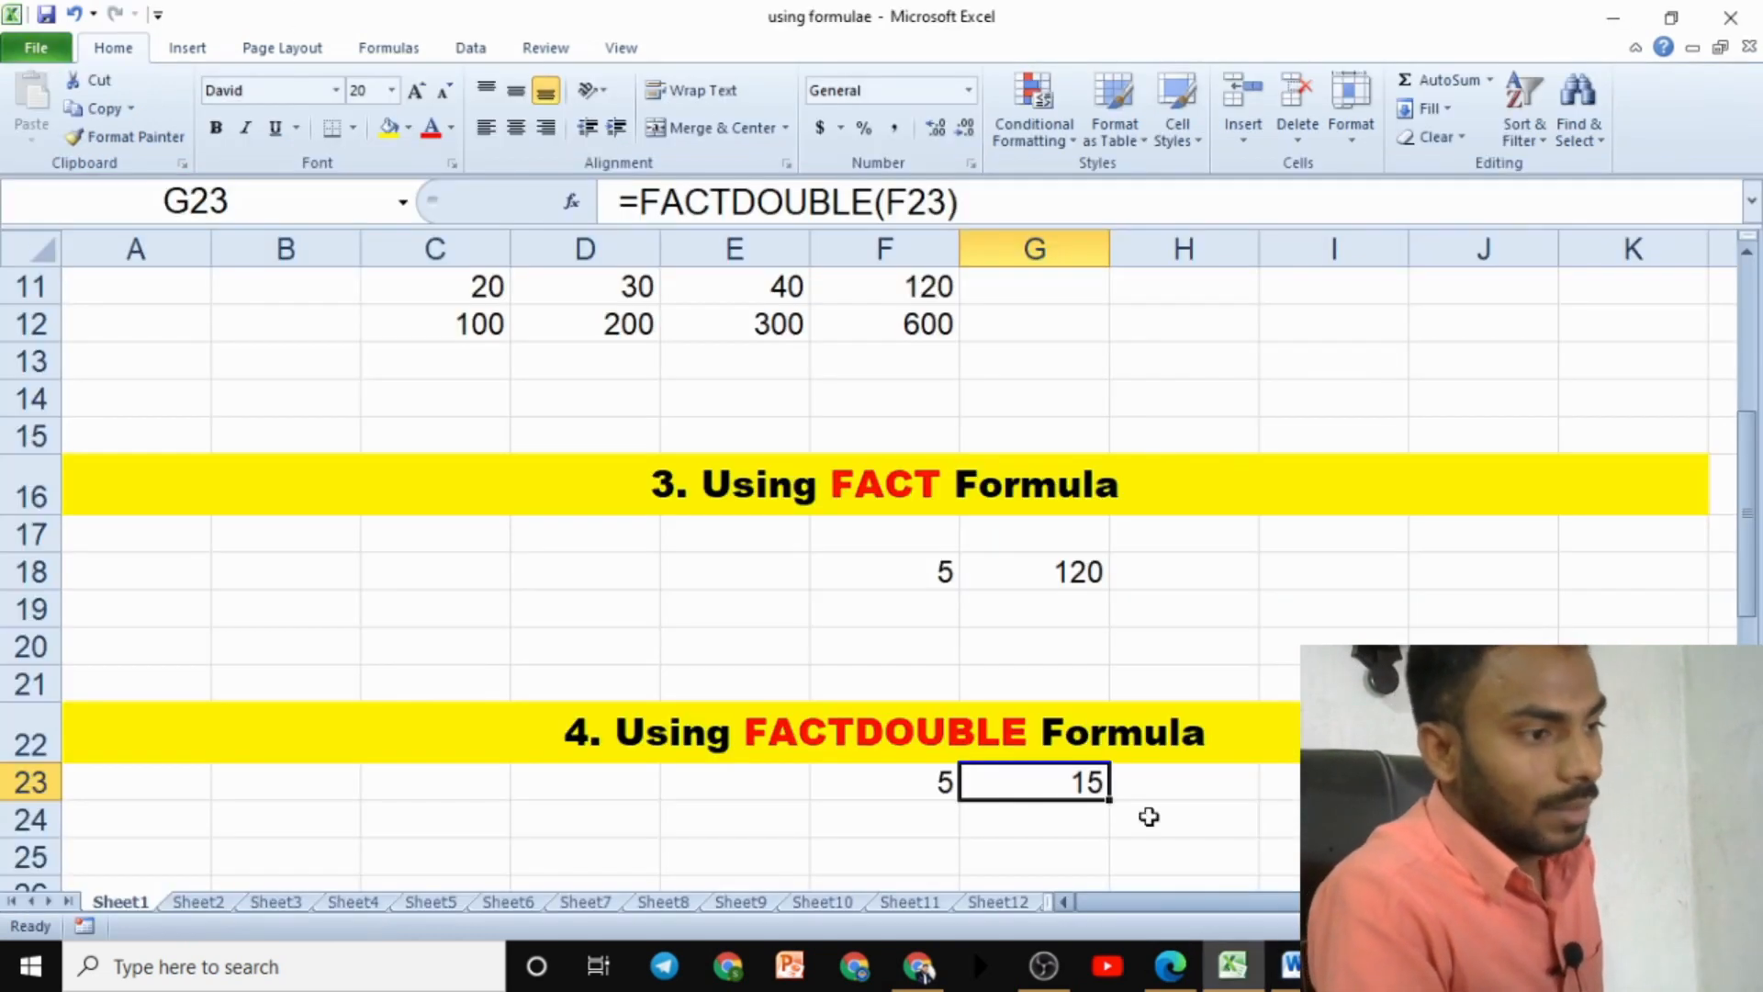
scroll(1075, 721, "down", 3)
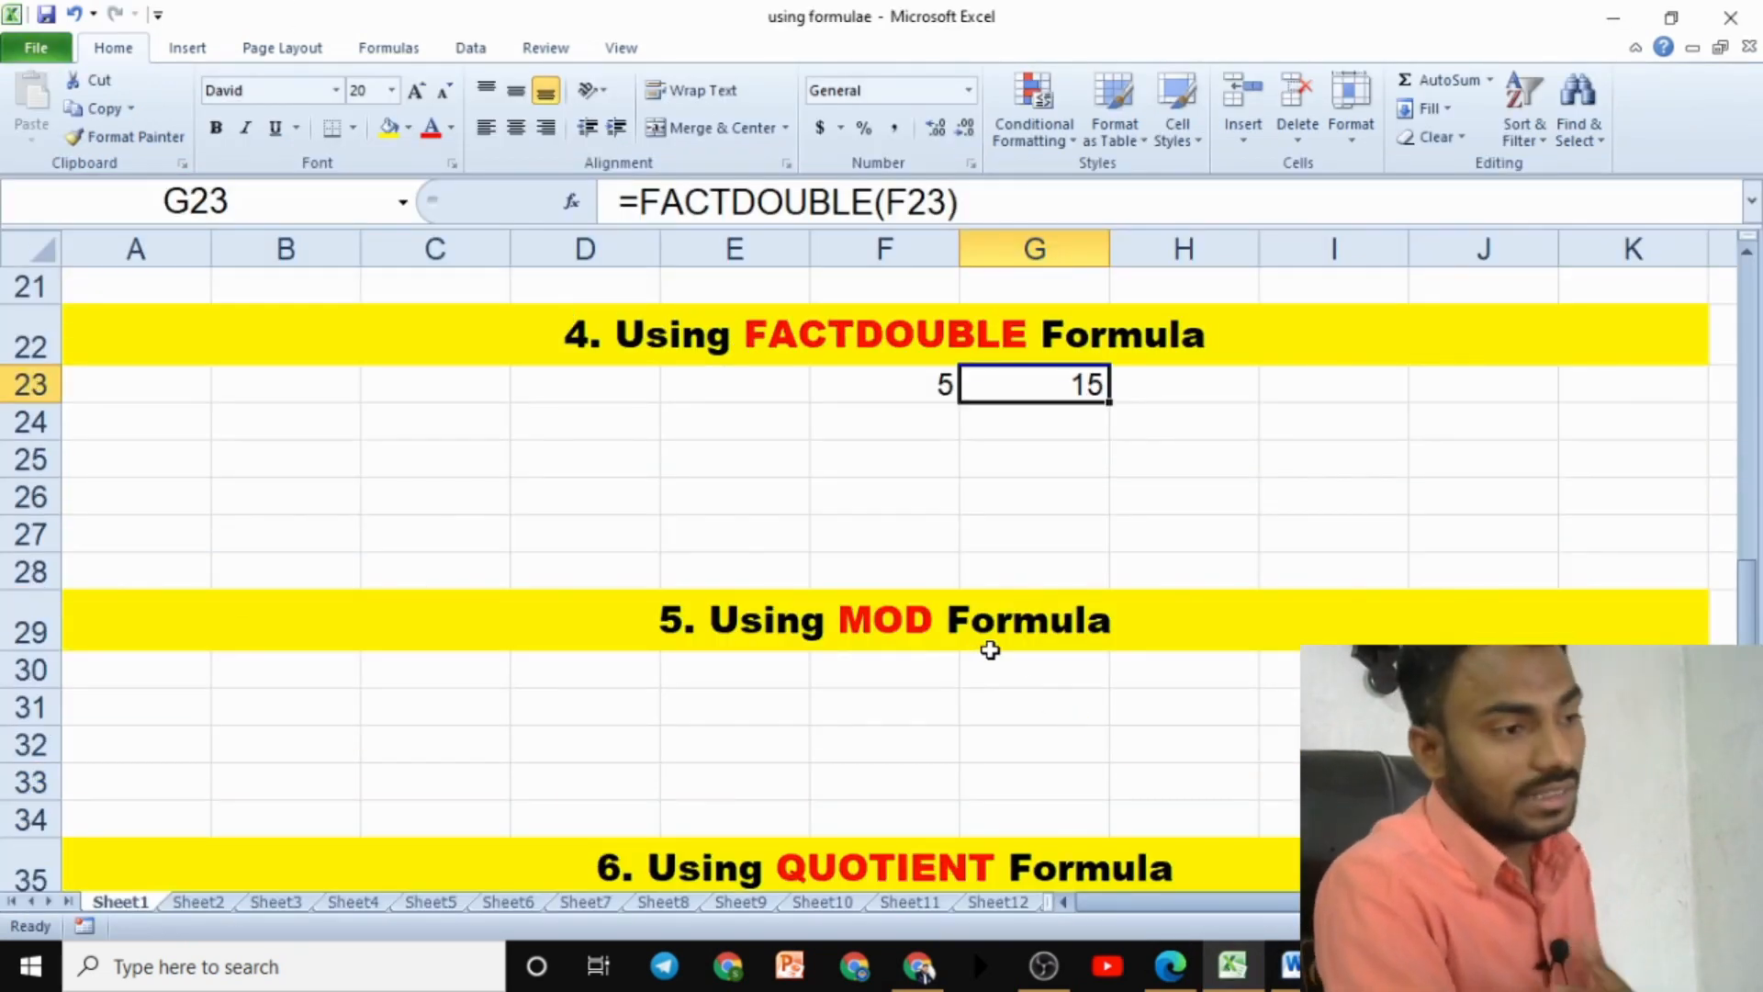
scroll(996, 656, "up", 3)
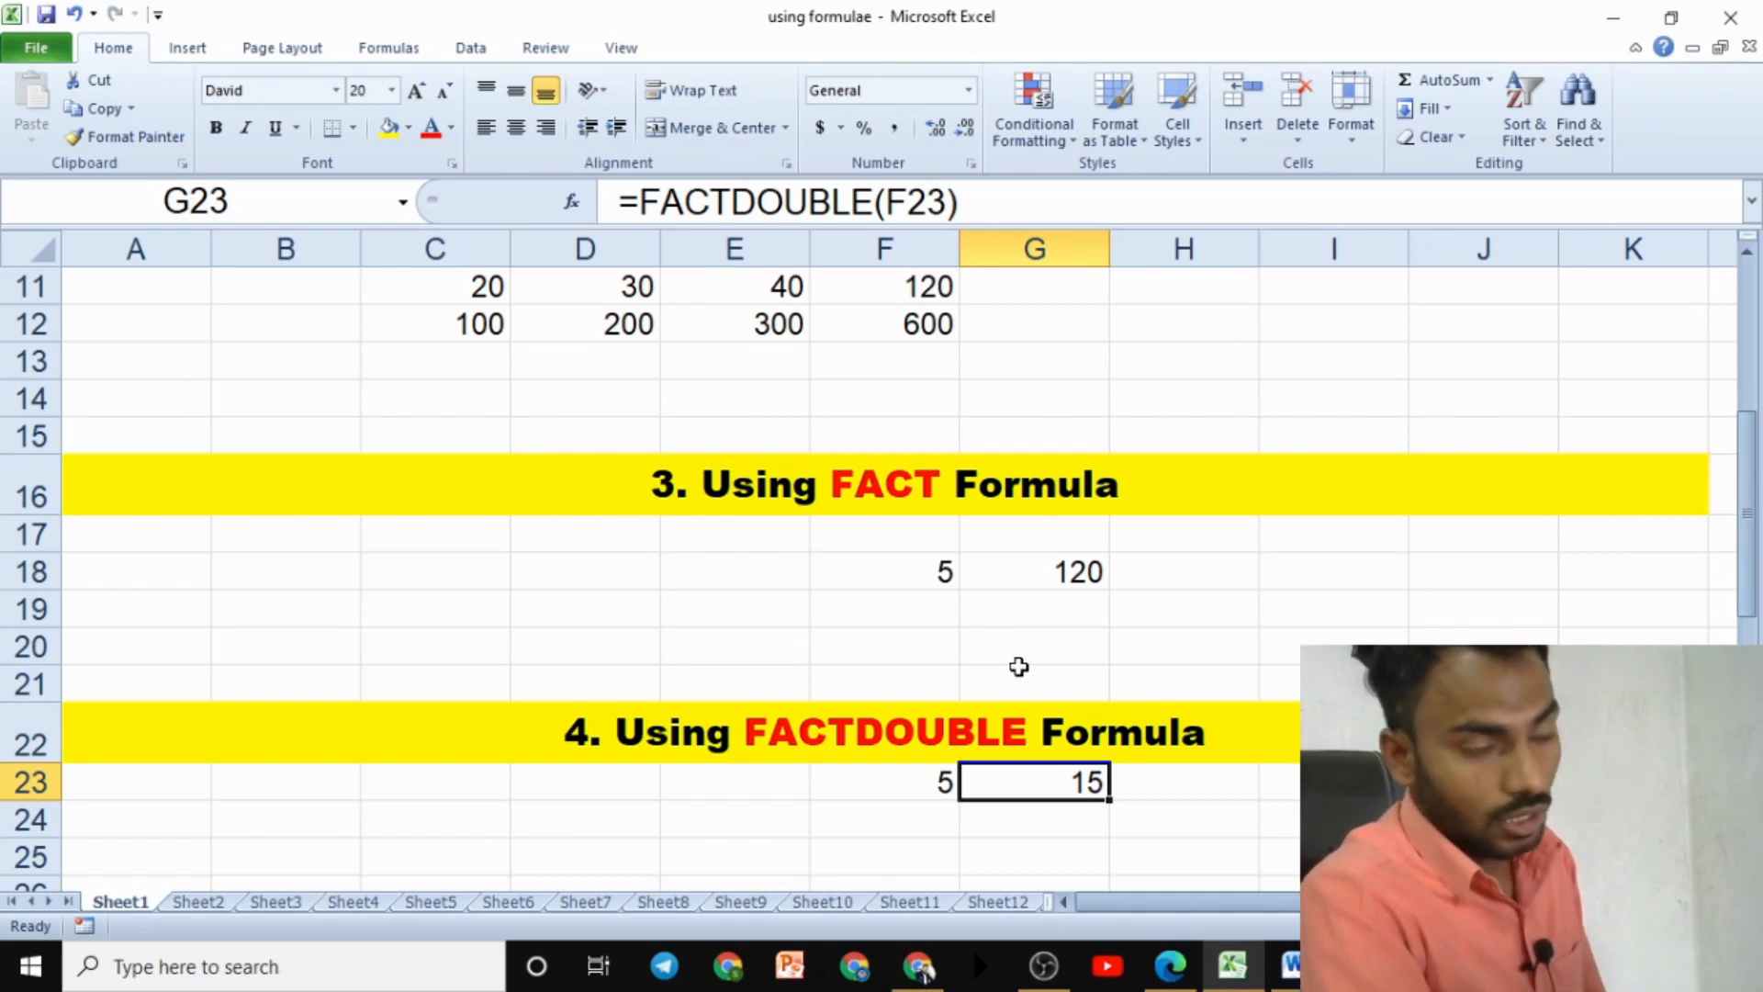
scroll(1018, 667, "up", 2)
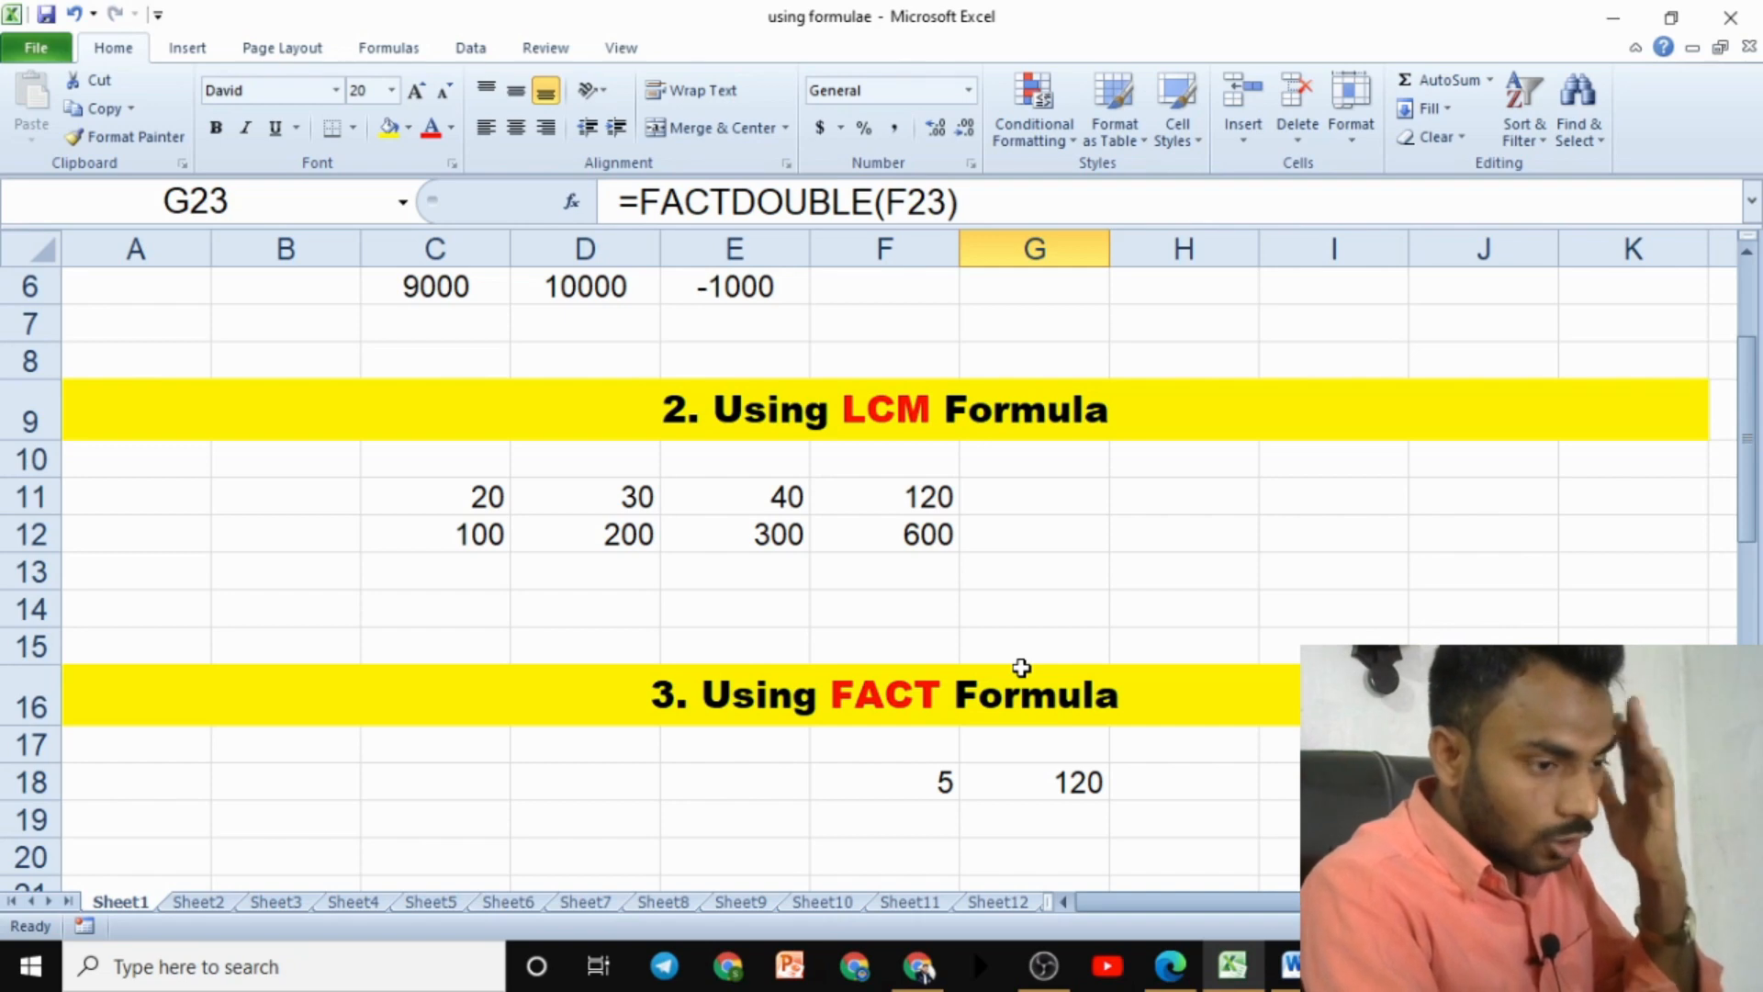
scroll(1027, 669, "down", 2)
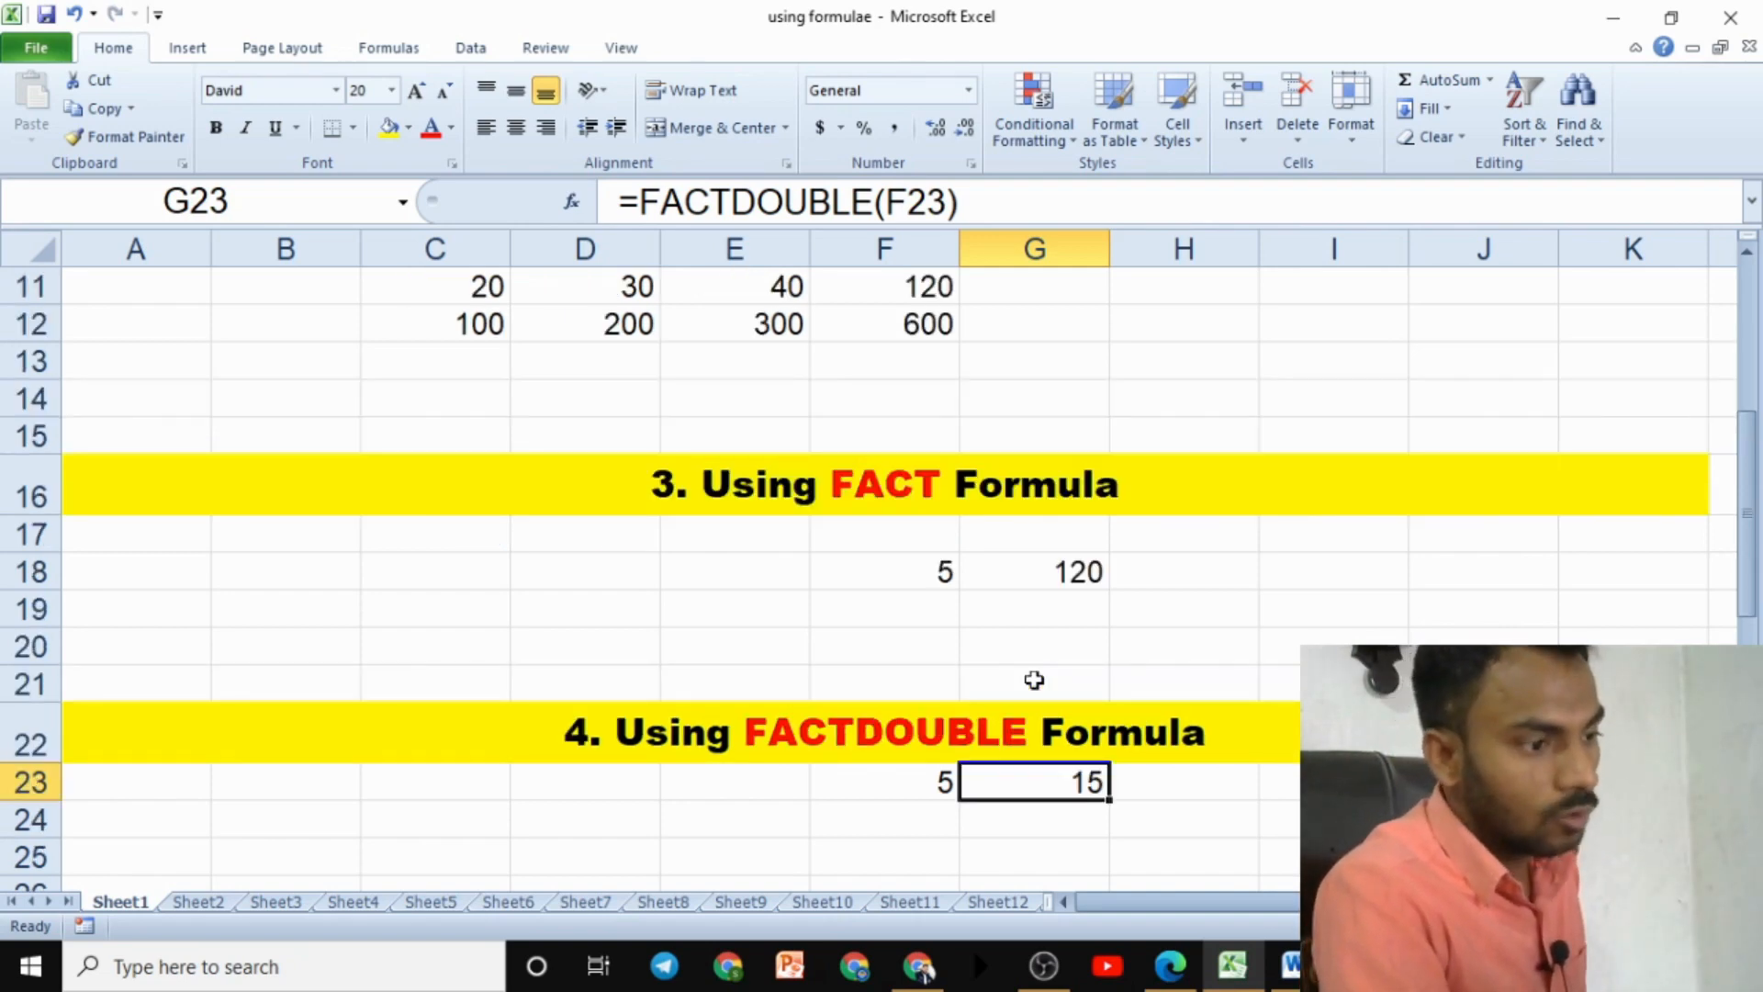
scroll(1029, 679, "down", 2)
scroll(917, 665, "down", 3)
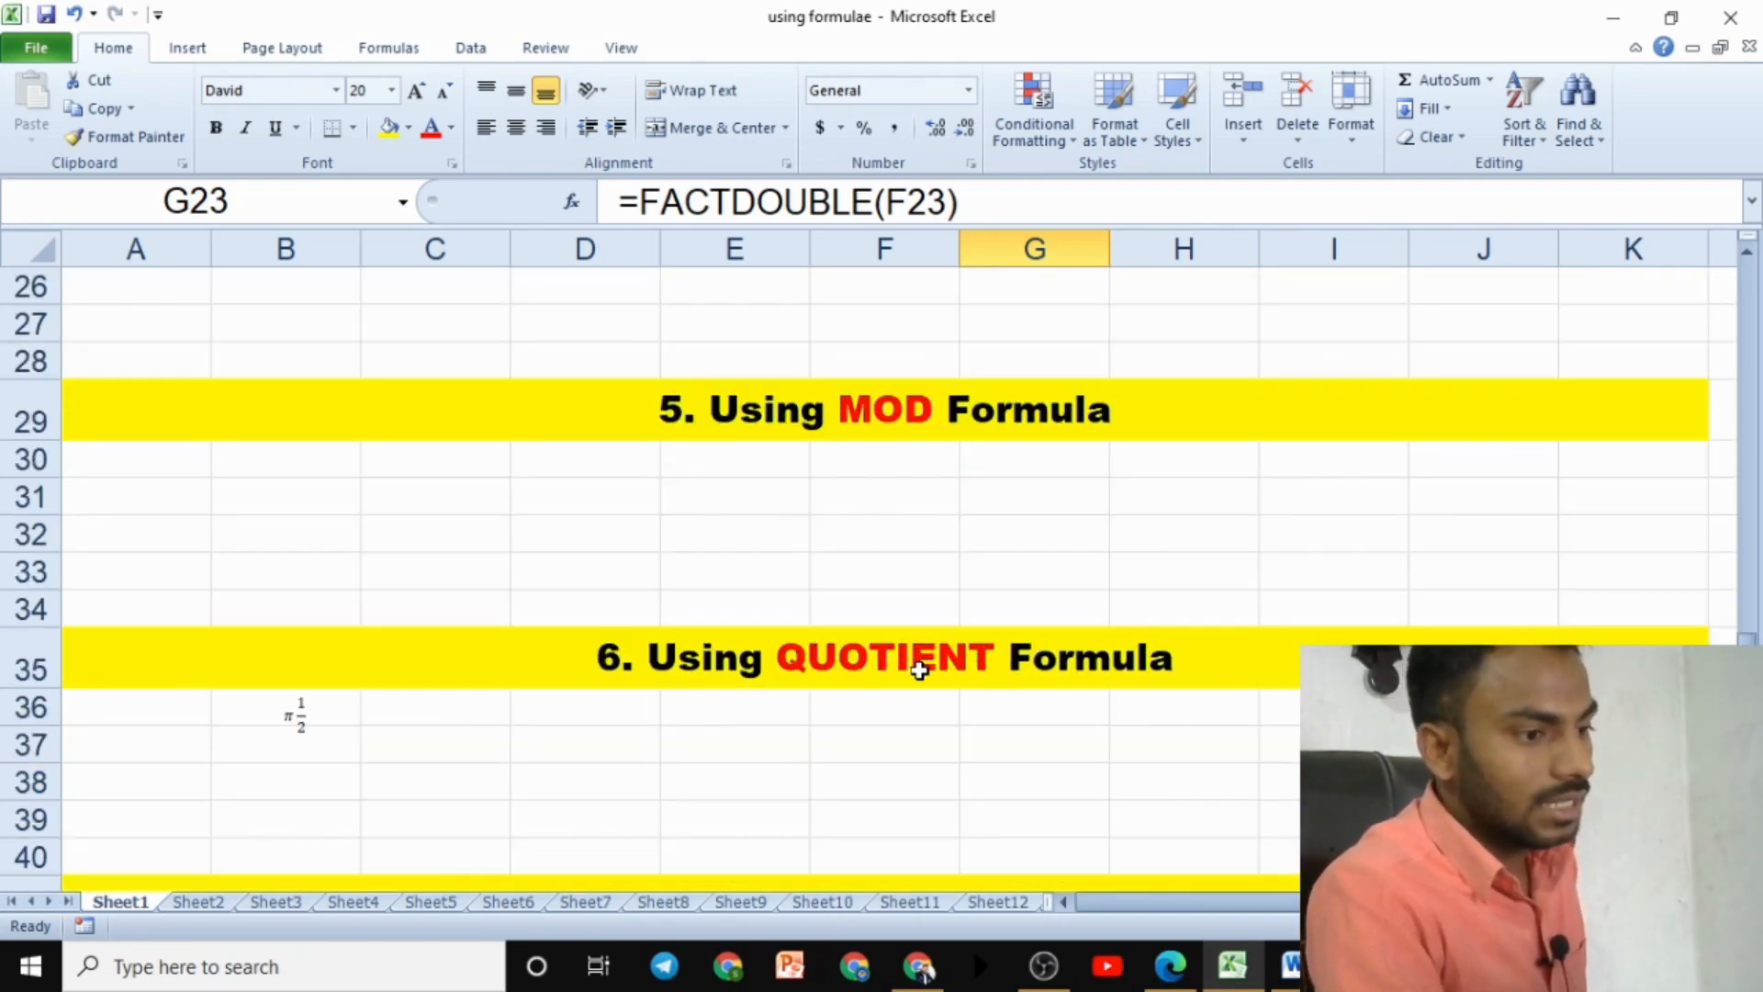
left_click(870, 510)
left_click(830, 468)
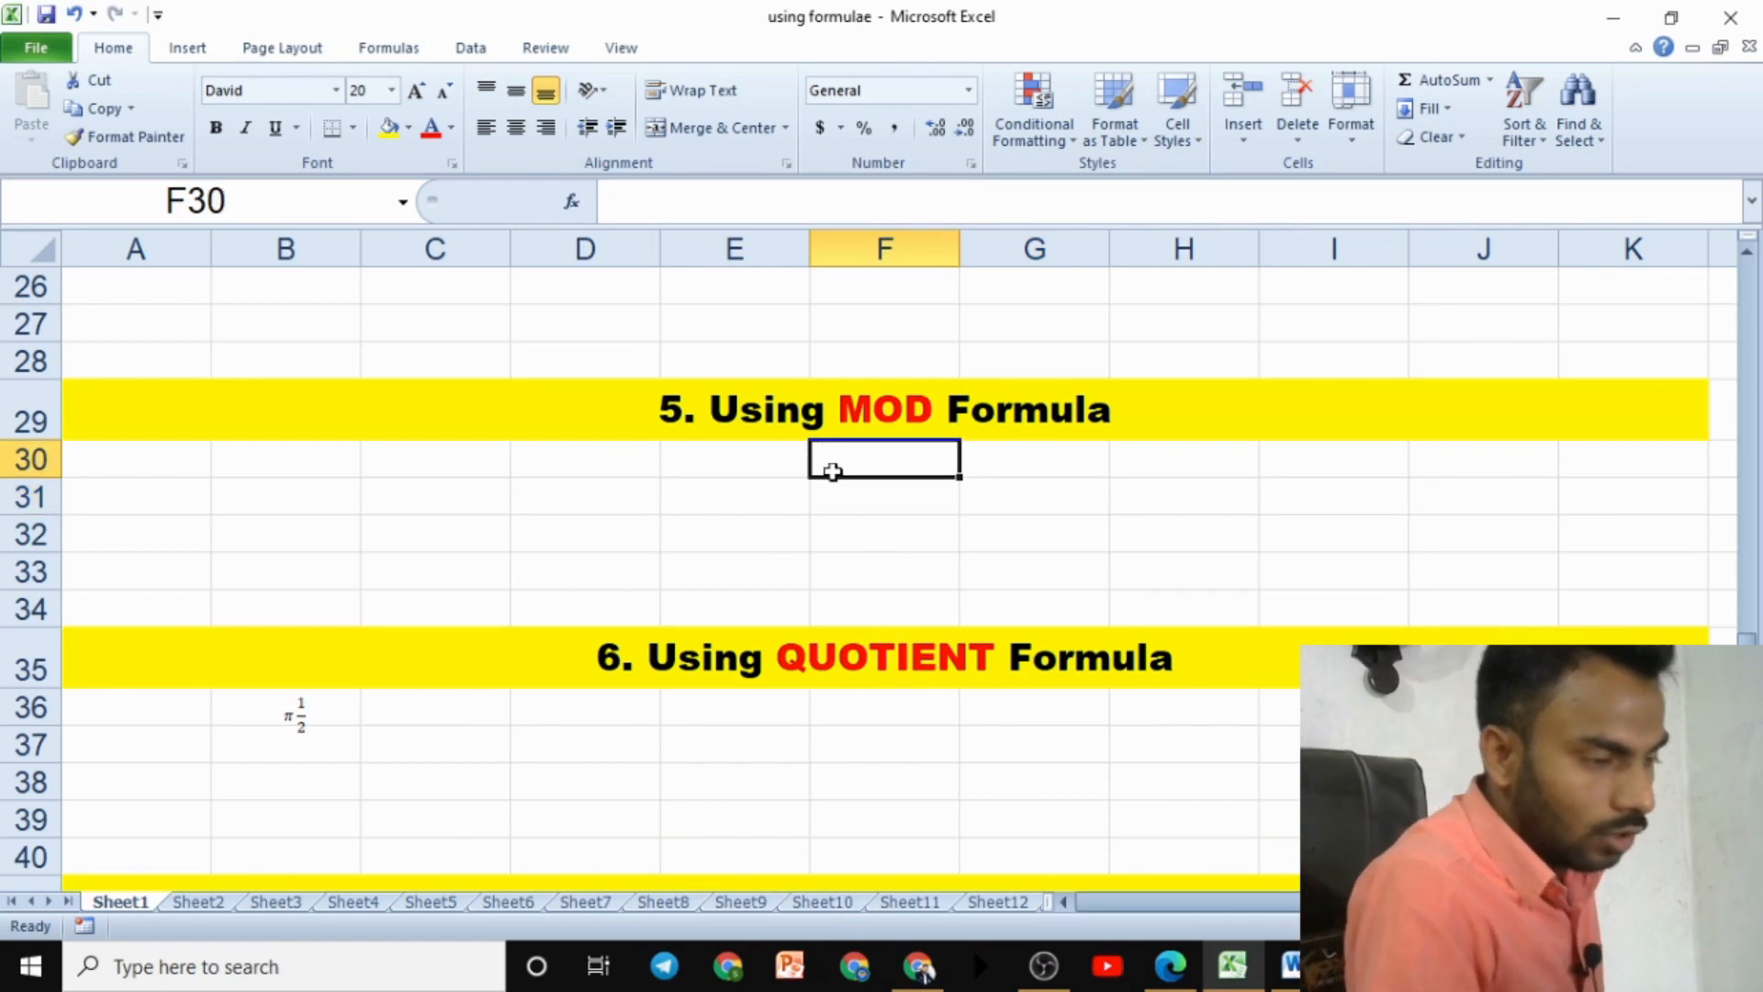
left_click(895, 704)
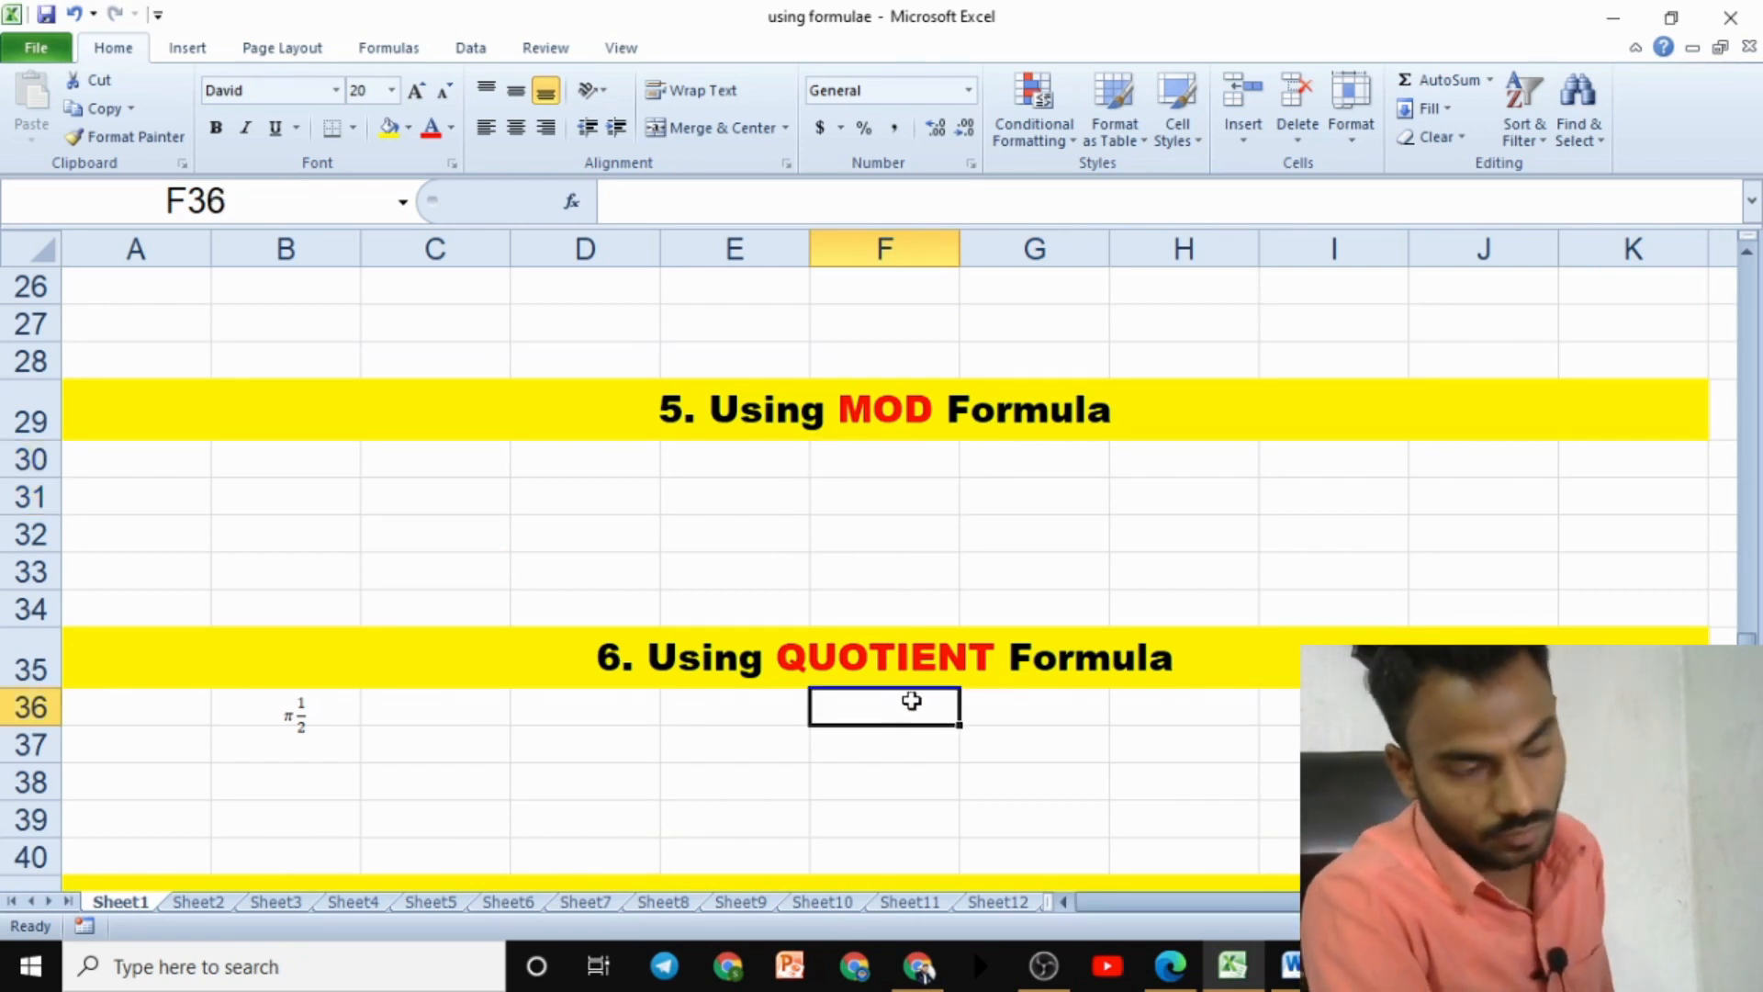
left_click(963, 432)
left_click(938, 466)
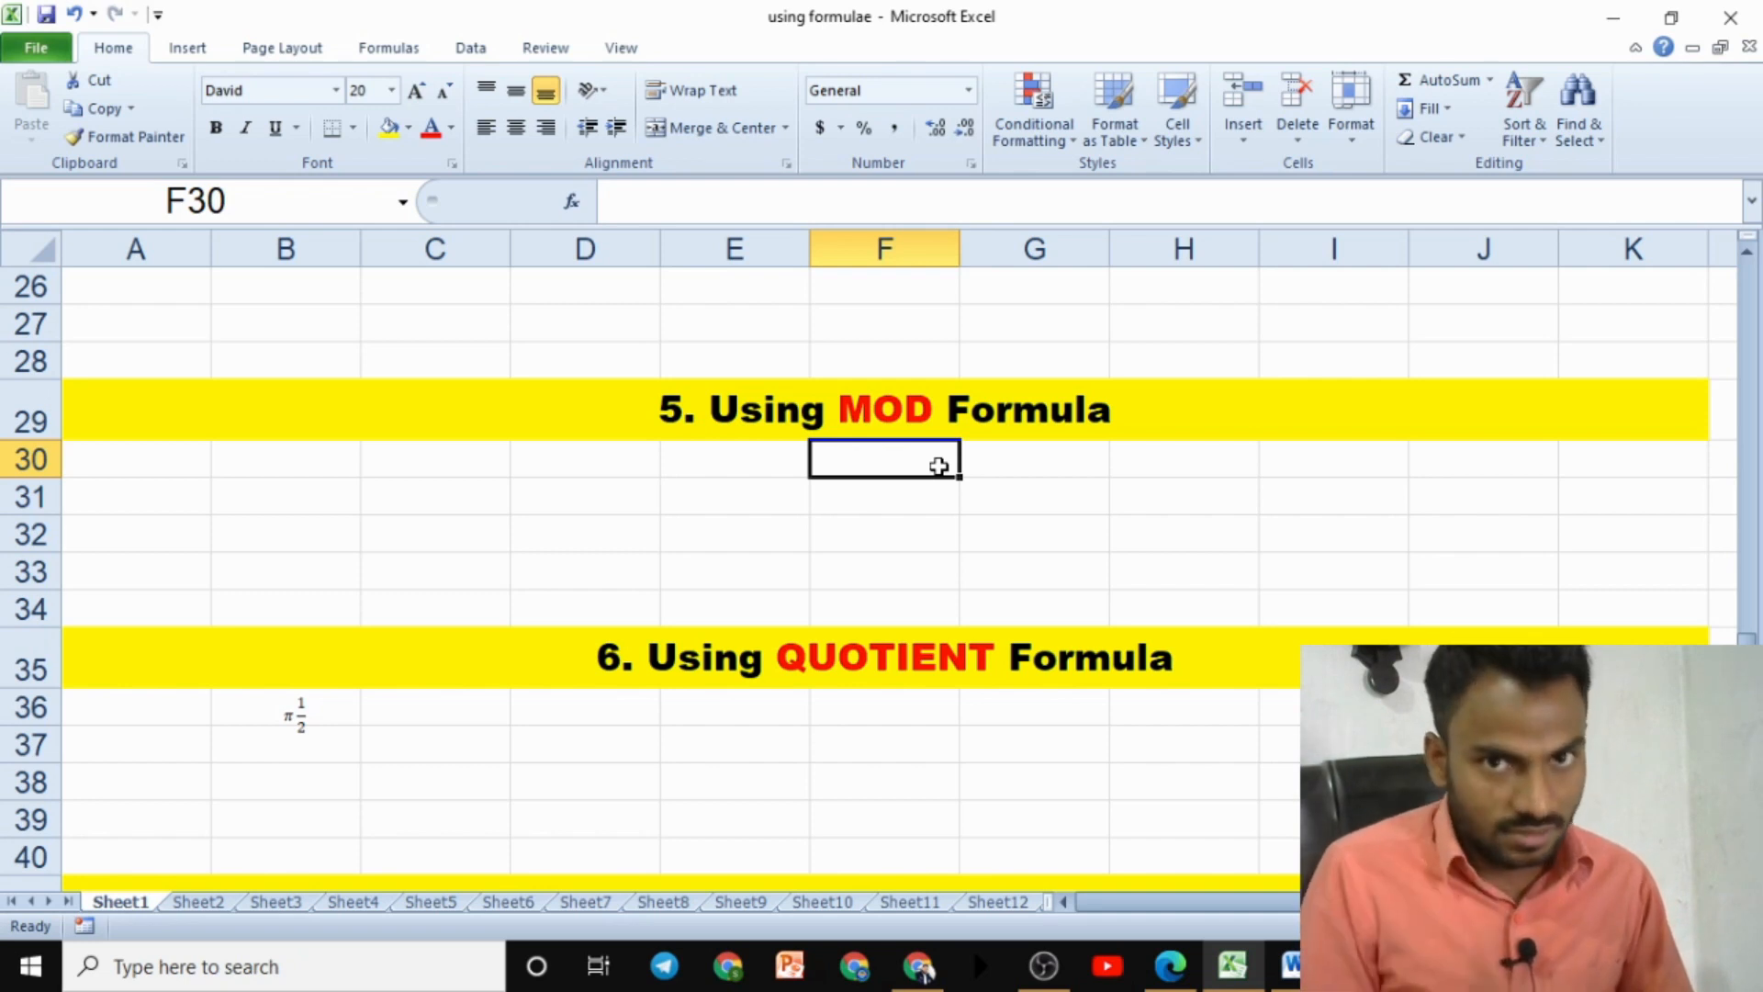
left_click(770, 471)
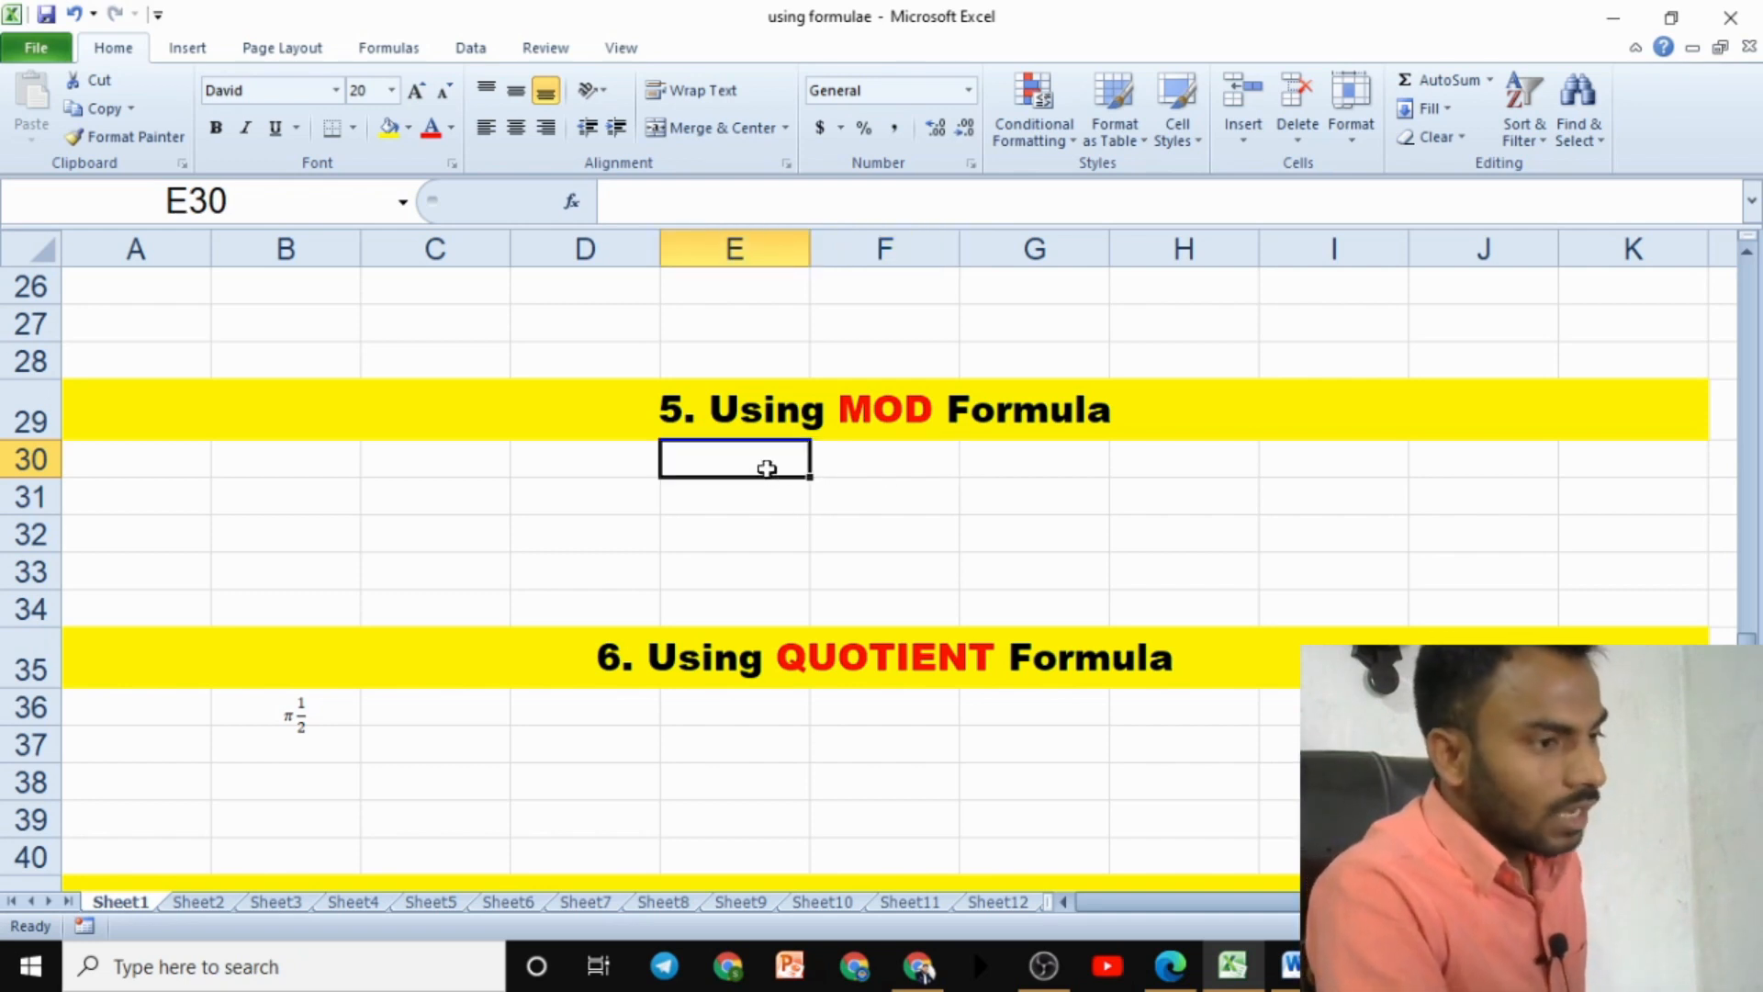
Switch to Word and delete the existing equation from the document
left_click(1290, 966)
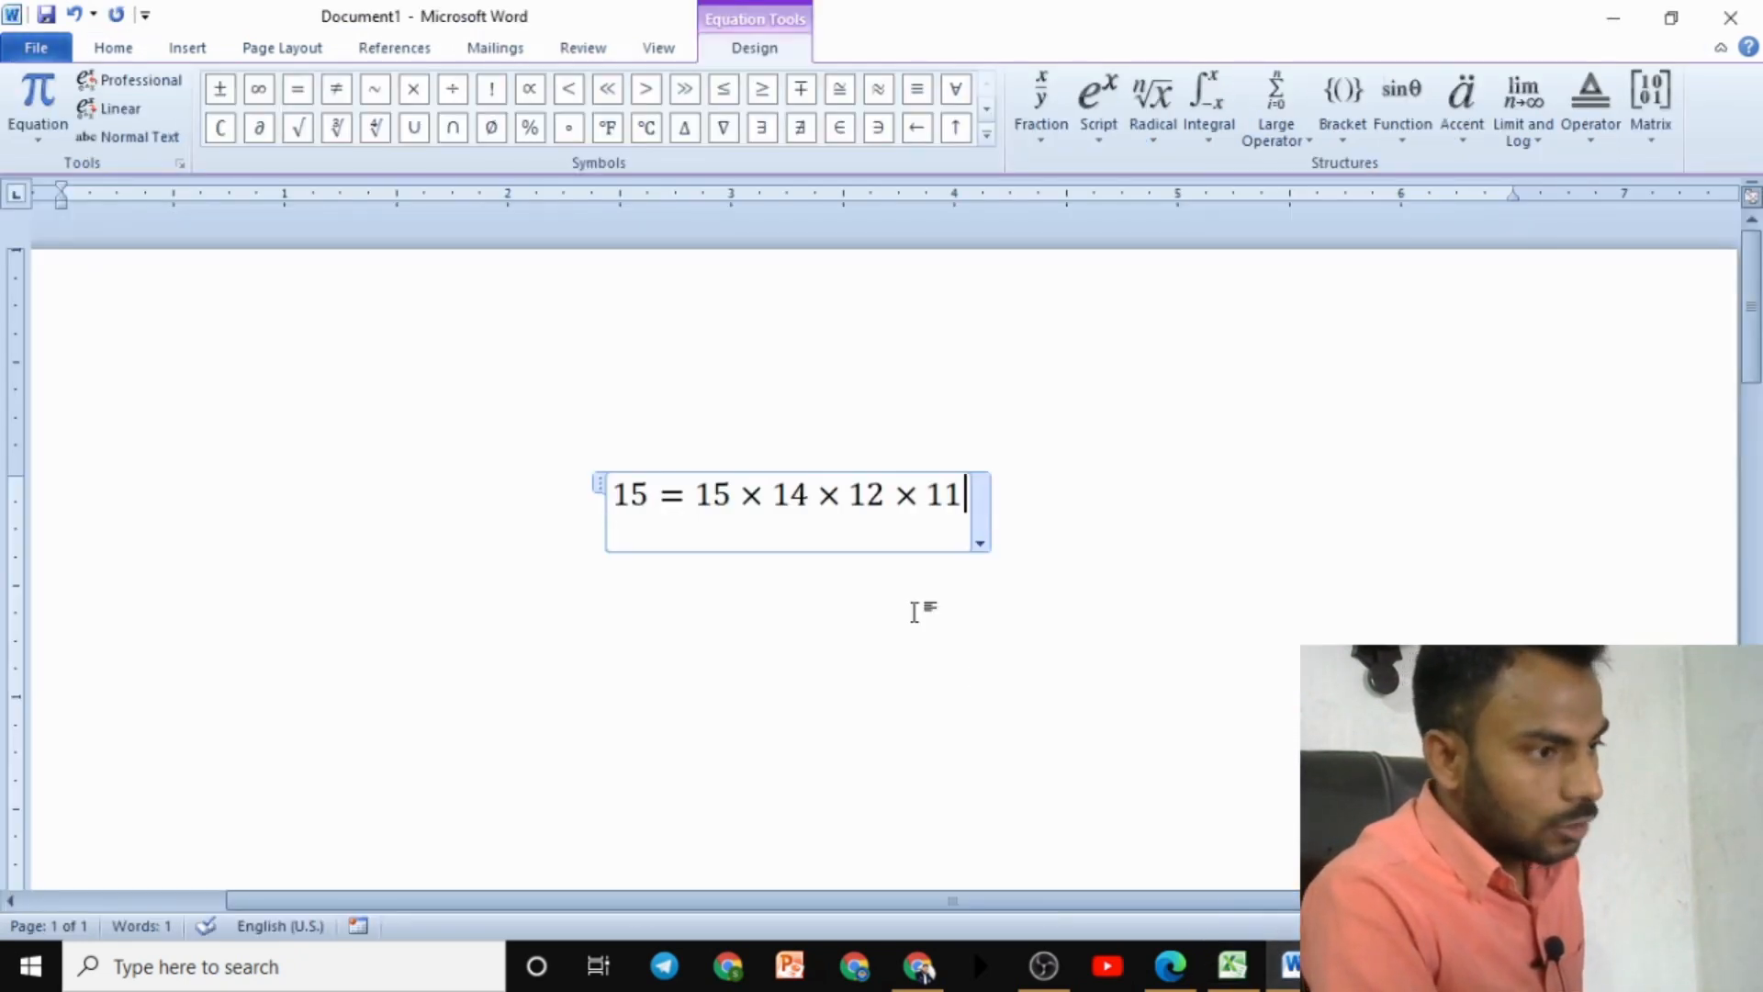
left_click(1036, 657)
key("ctrl+a")
key("BackSpace")
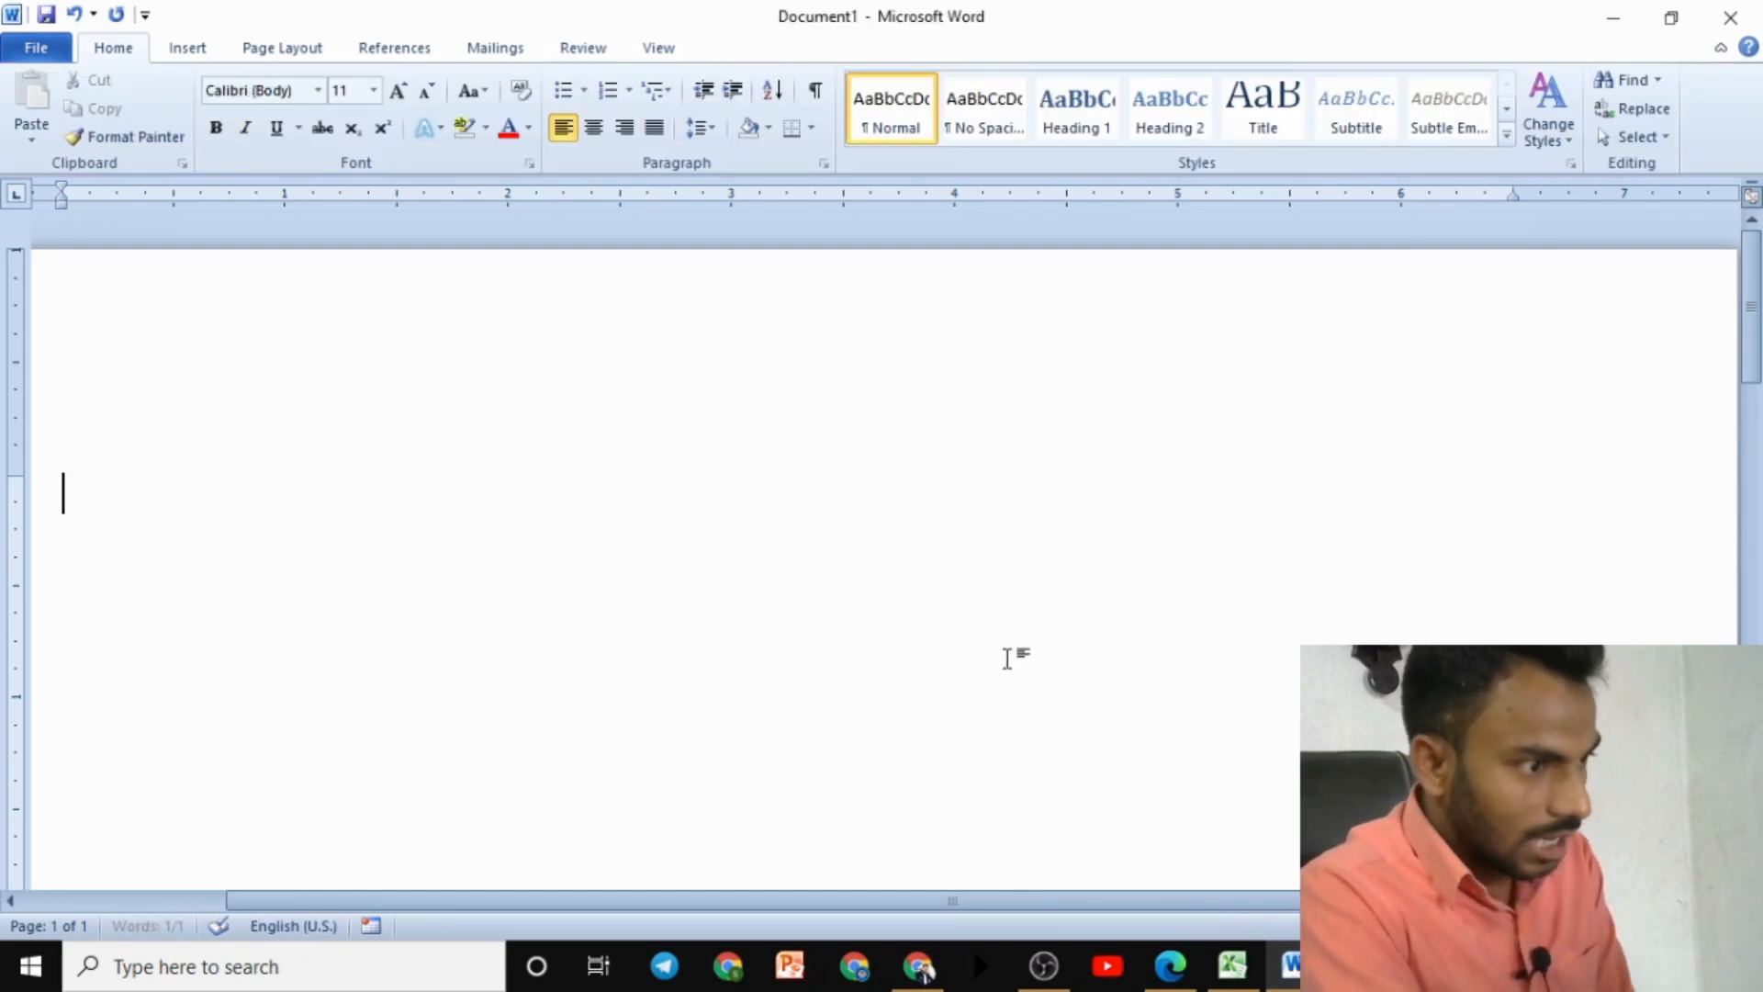
type("15")
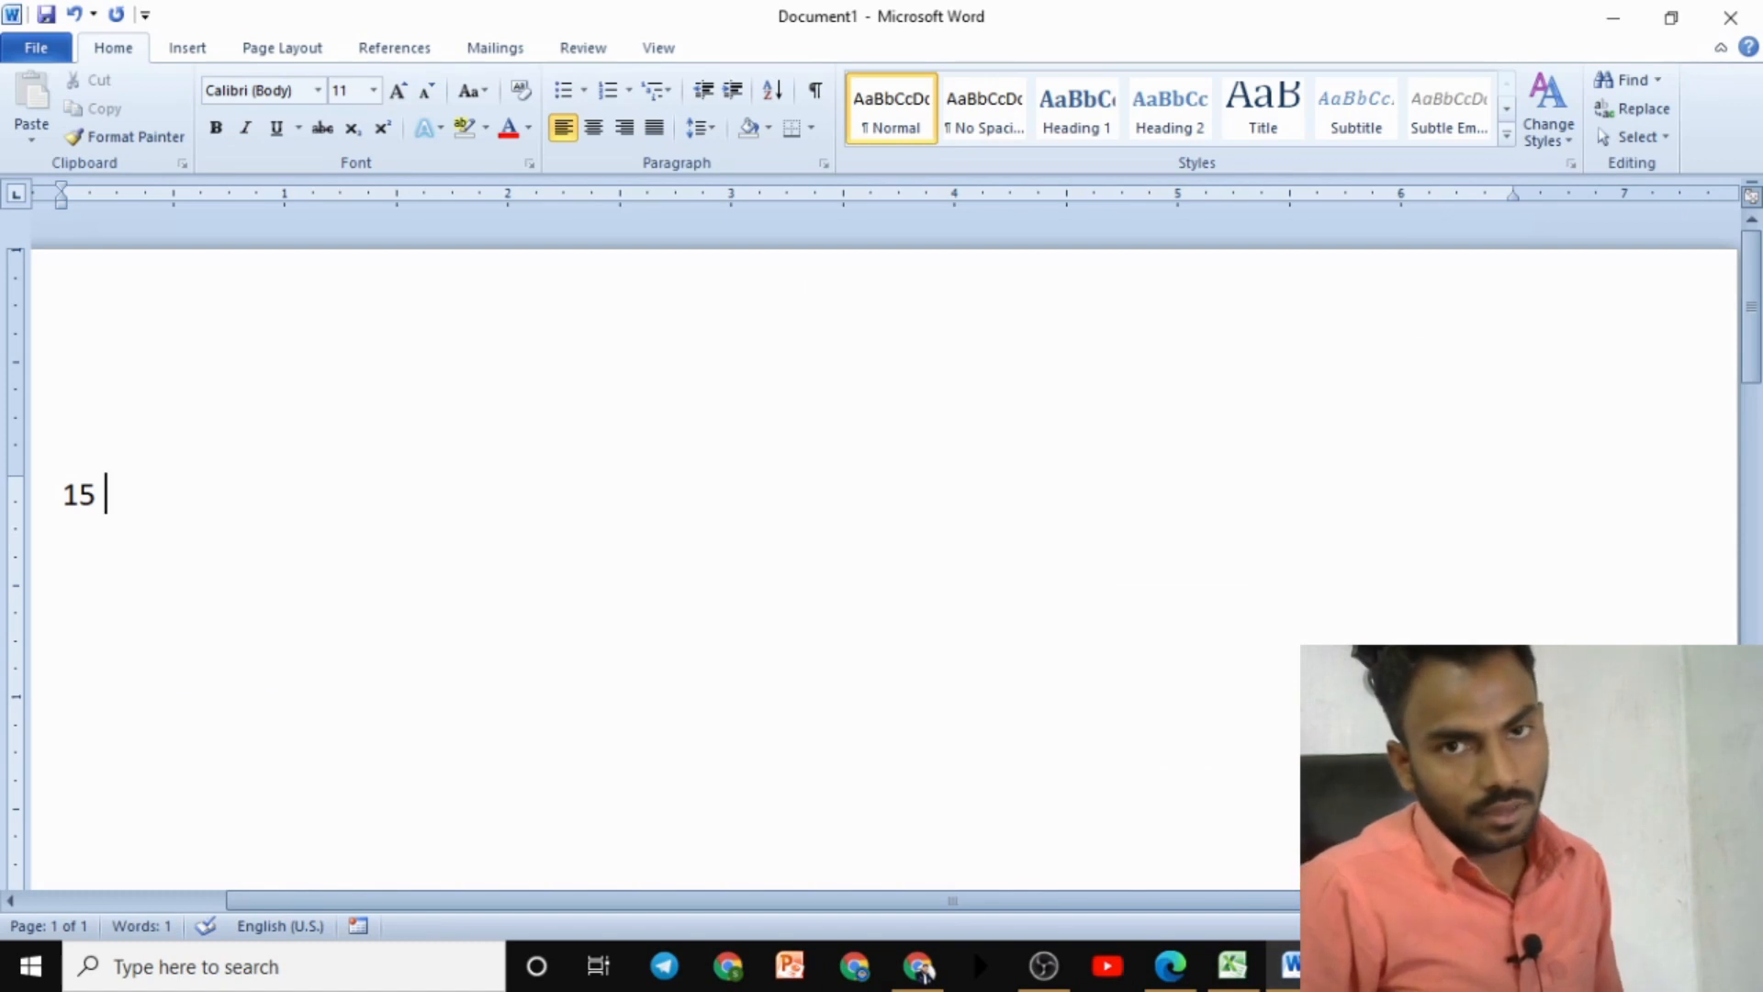
key("BackSpace")
key("BackSpace")
key("BackSpace")
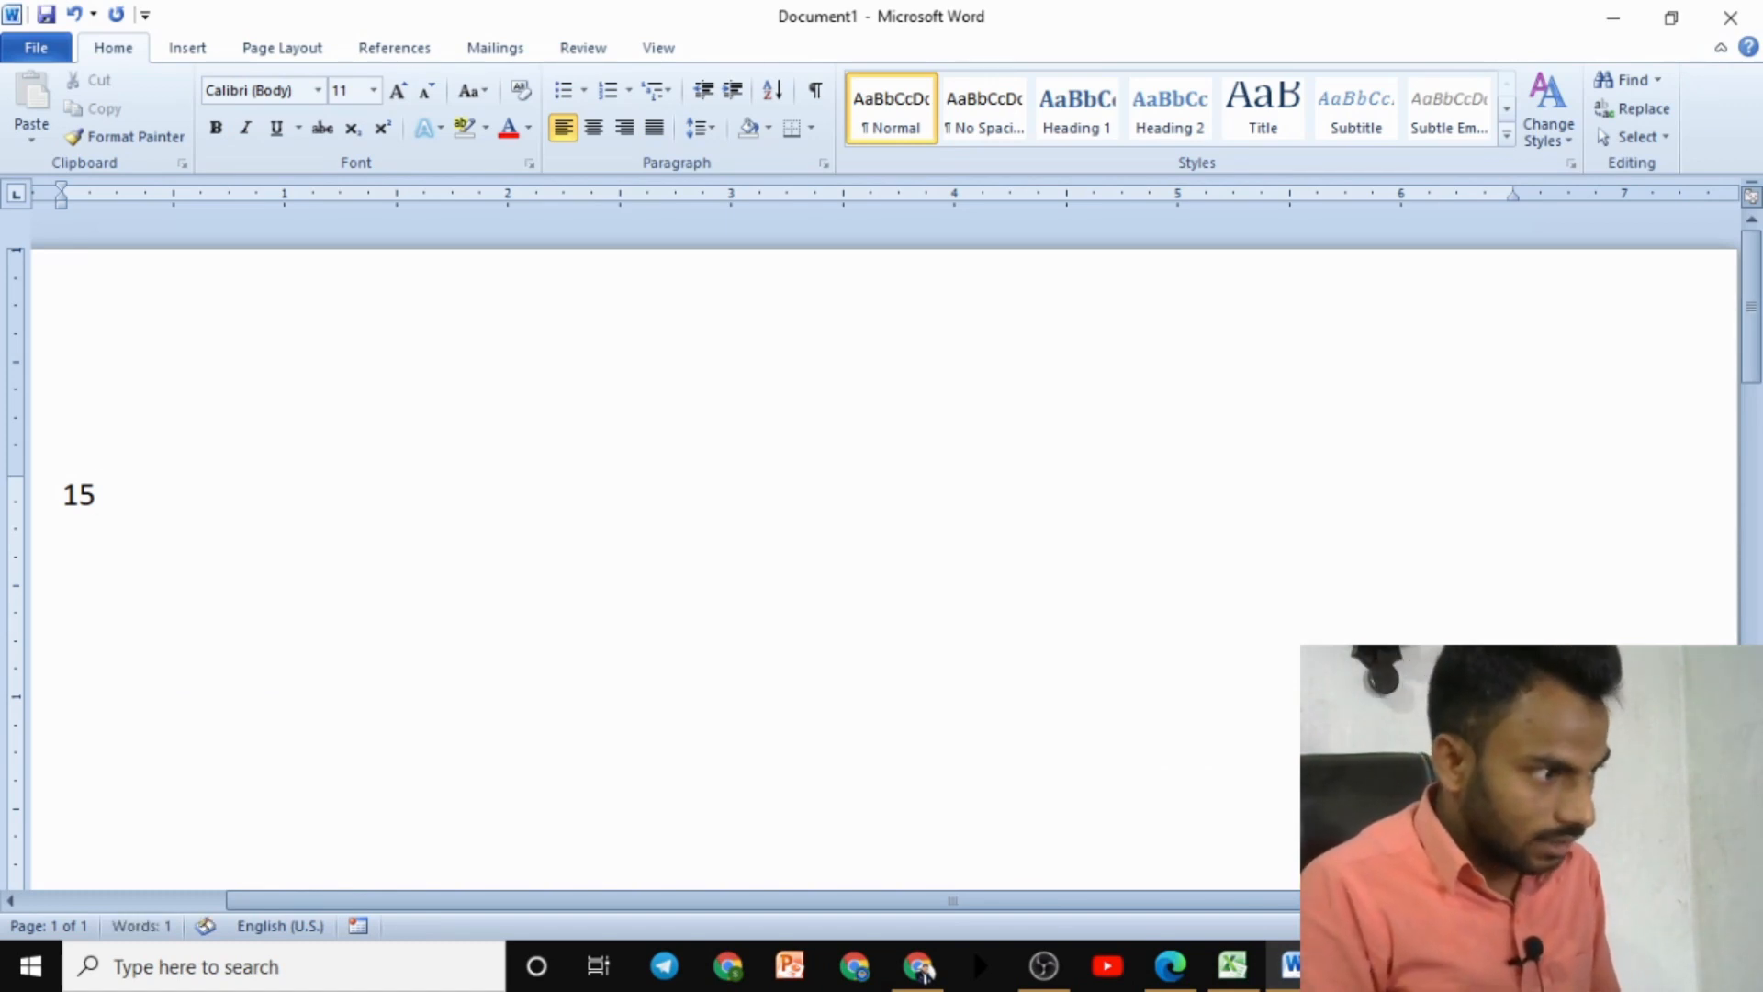
Insert a new equation in the empty document reading 15 ÷ 3 = 5
key("alt+equal")
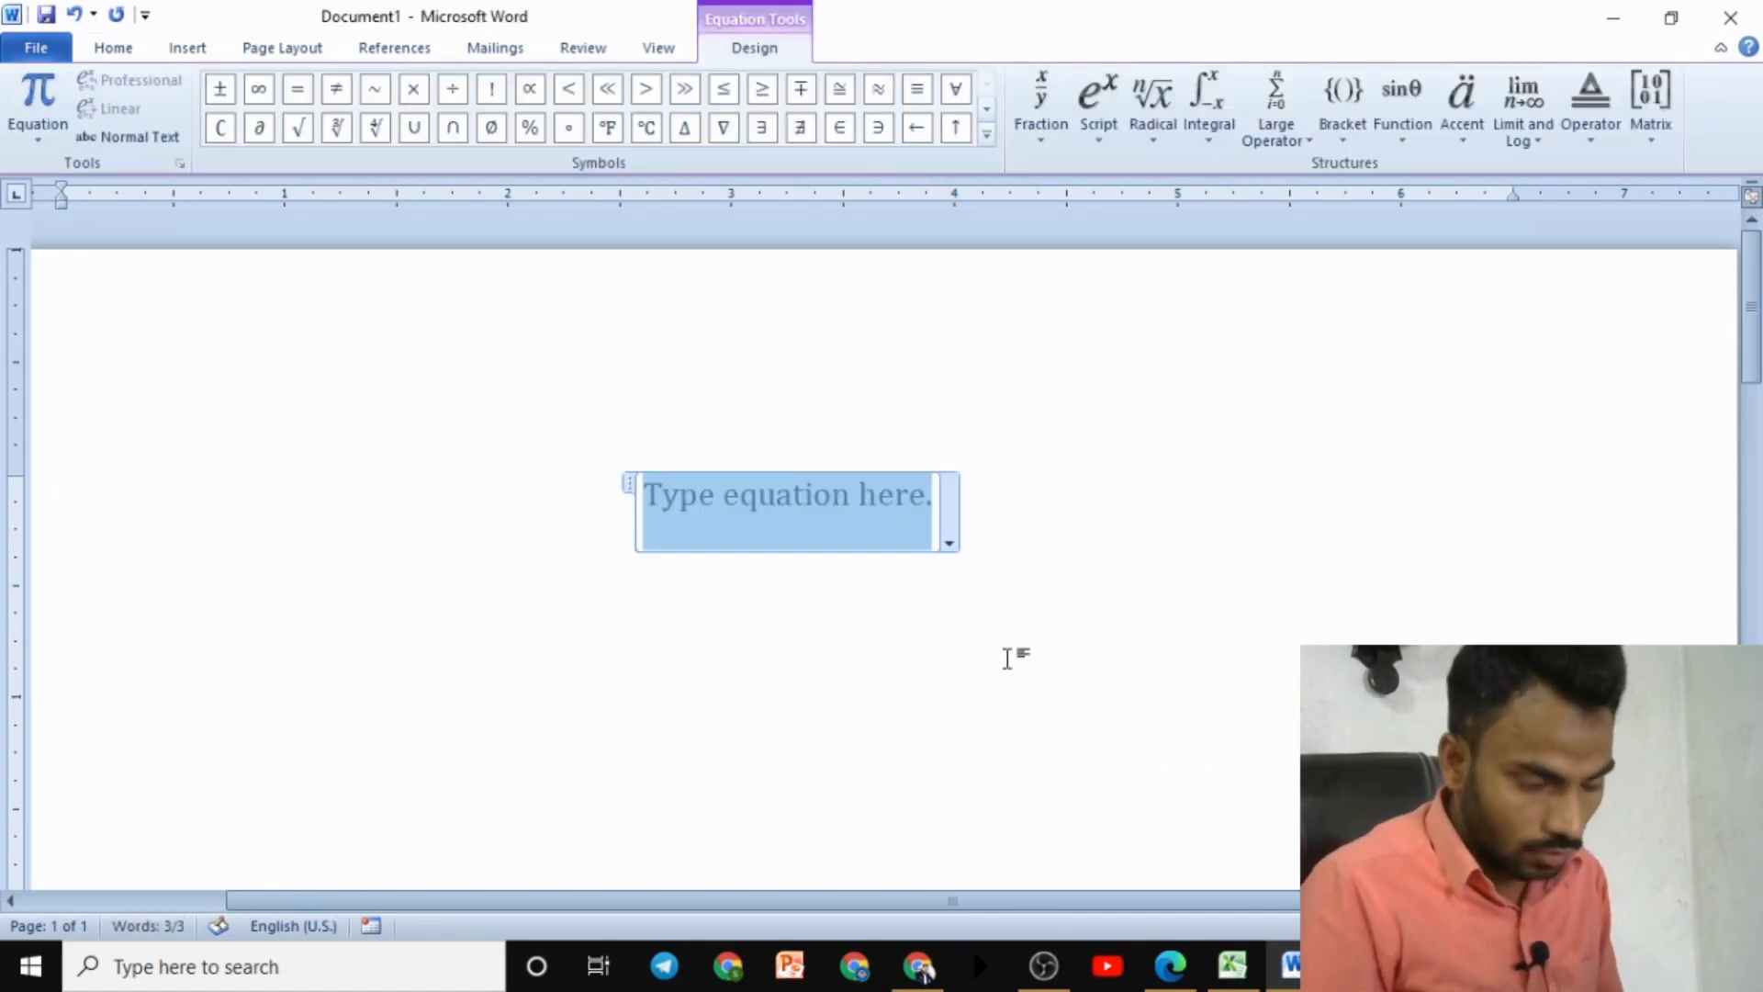
type("15\\di")
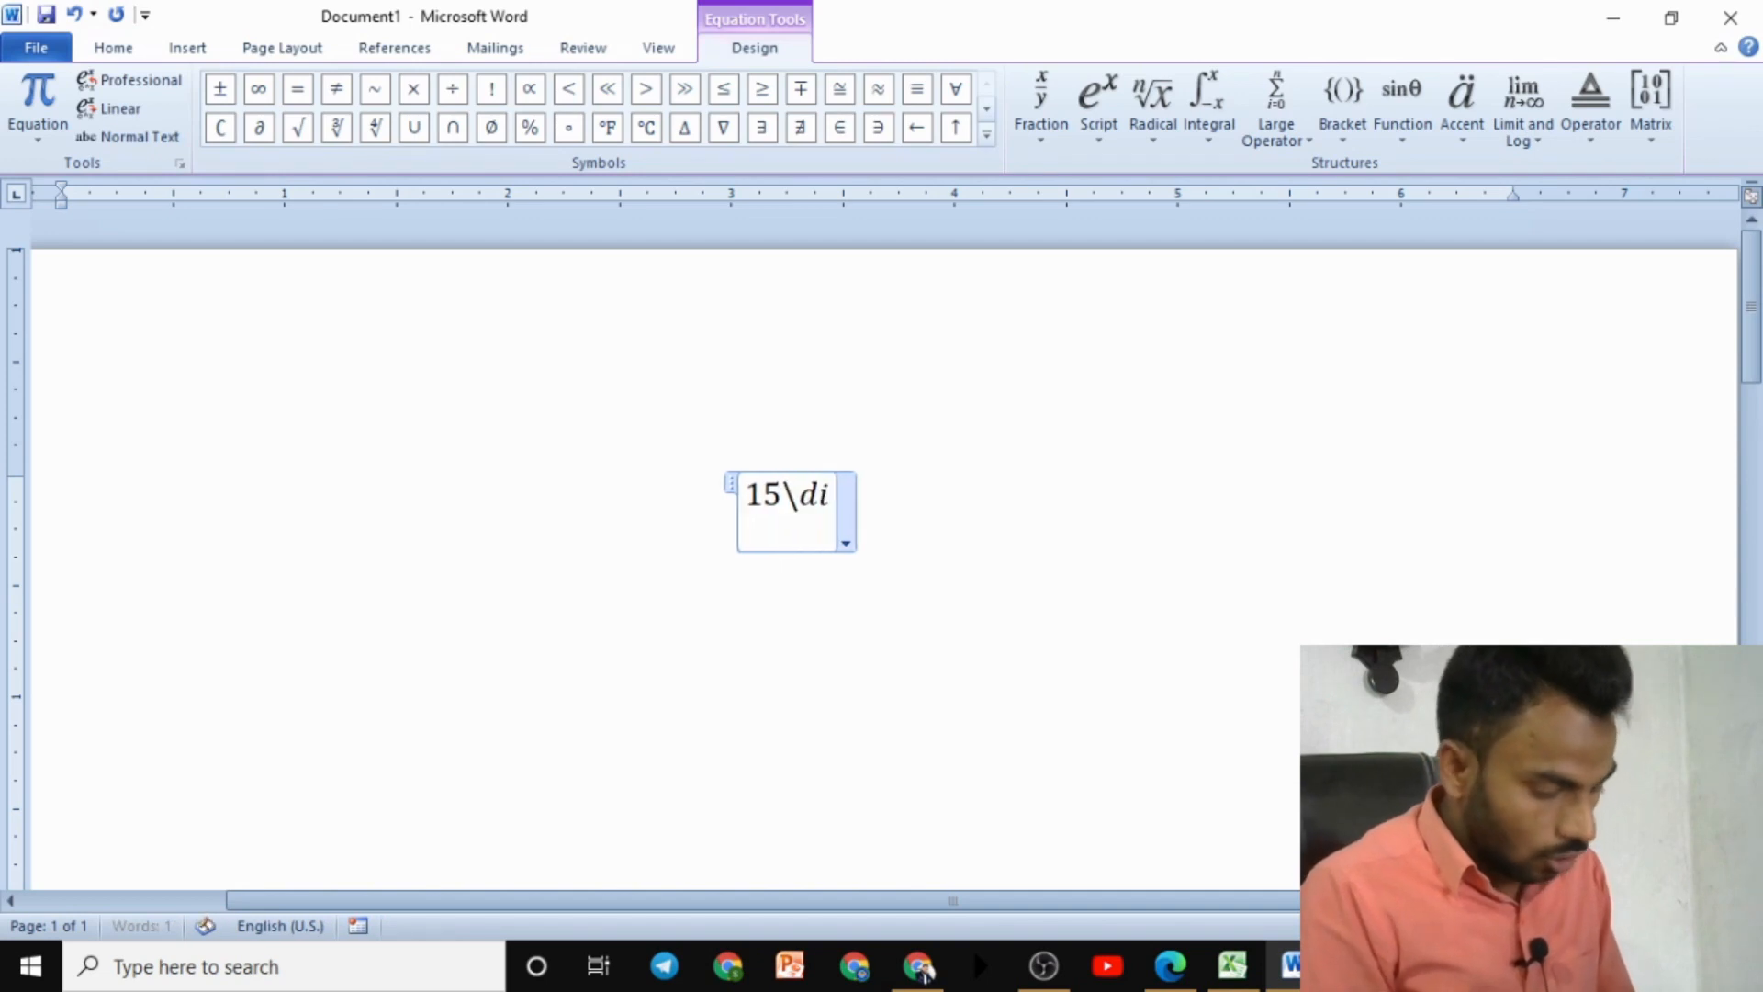
type("v 3=")
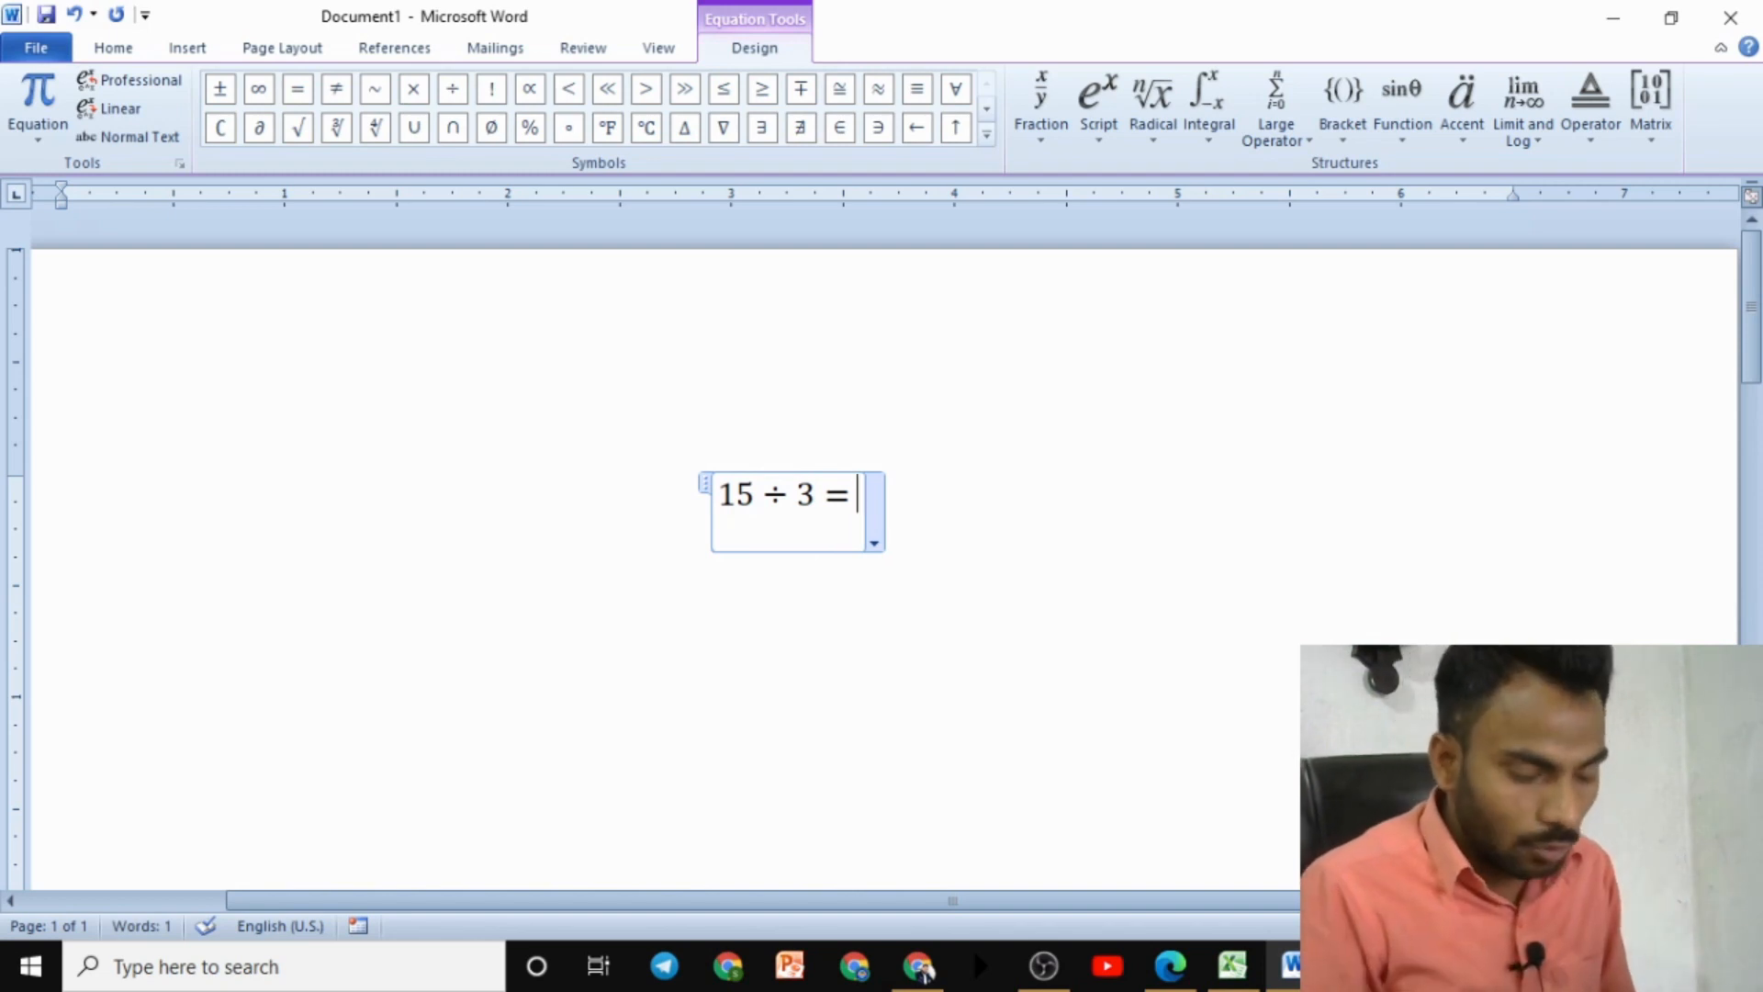
type("5")
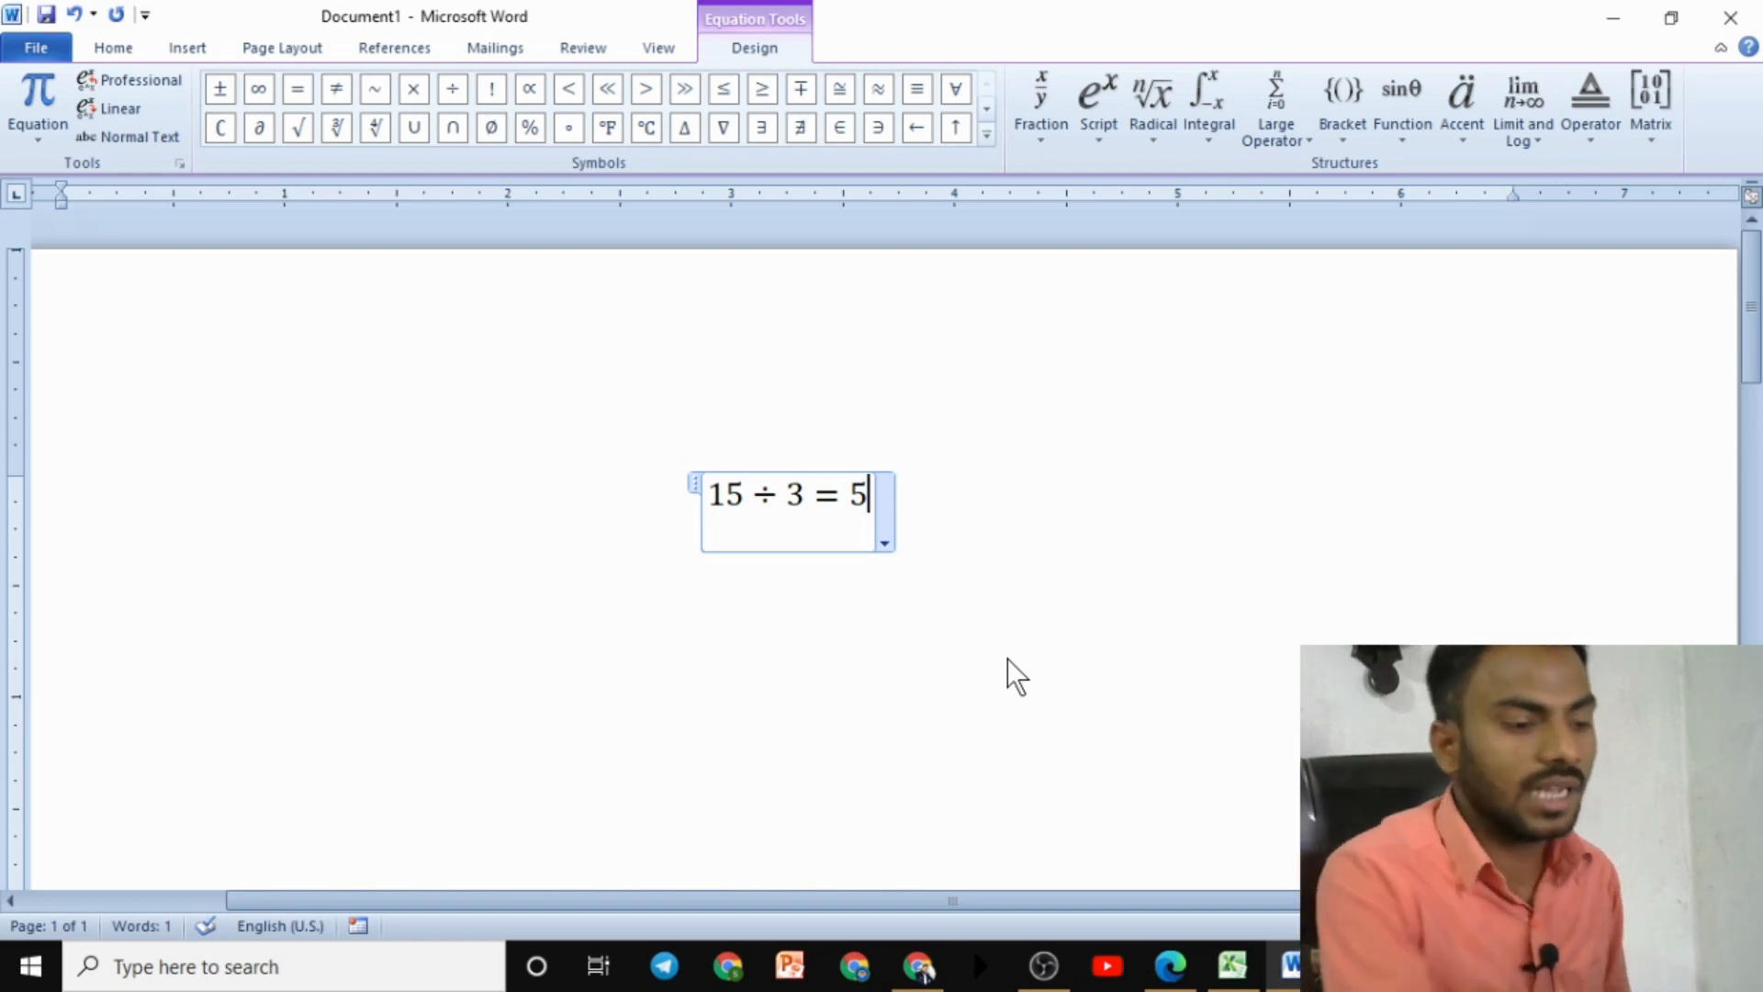
Switch to Excel and enter 15 in E30 and 3 in F30 under the MOD heading
left_click(1232, 964)
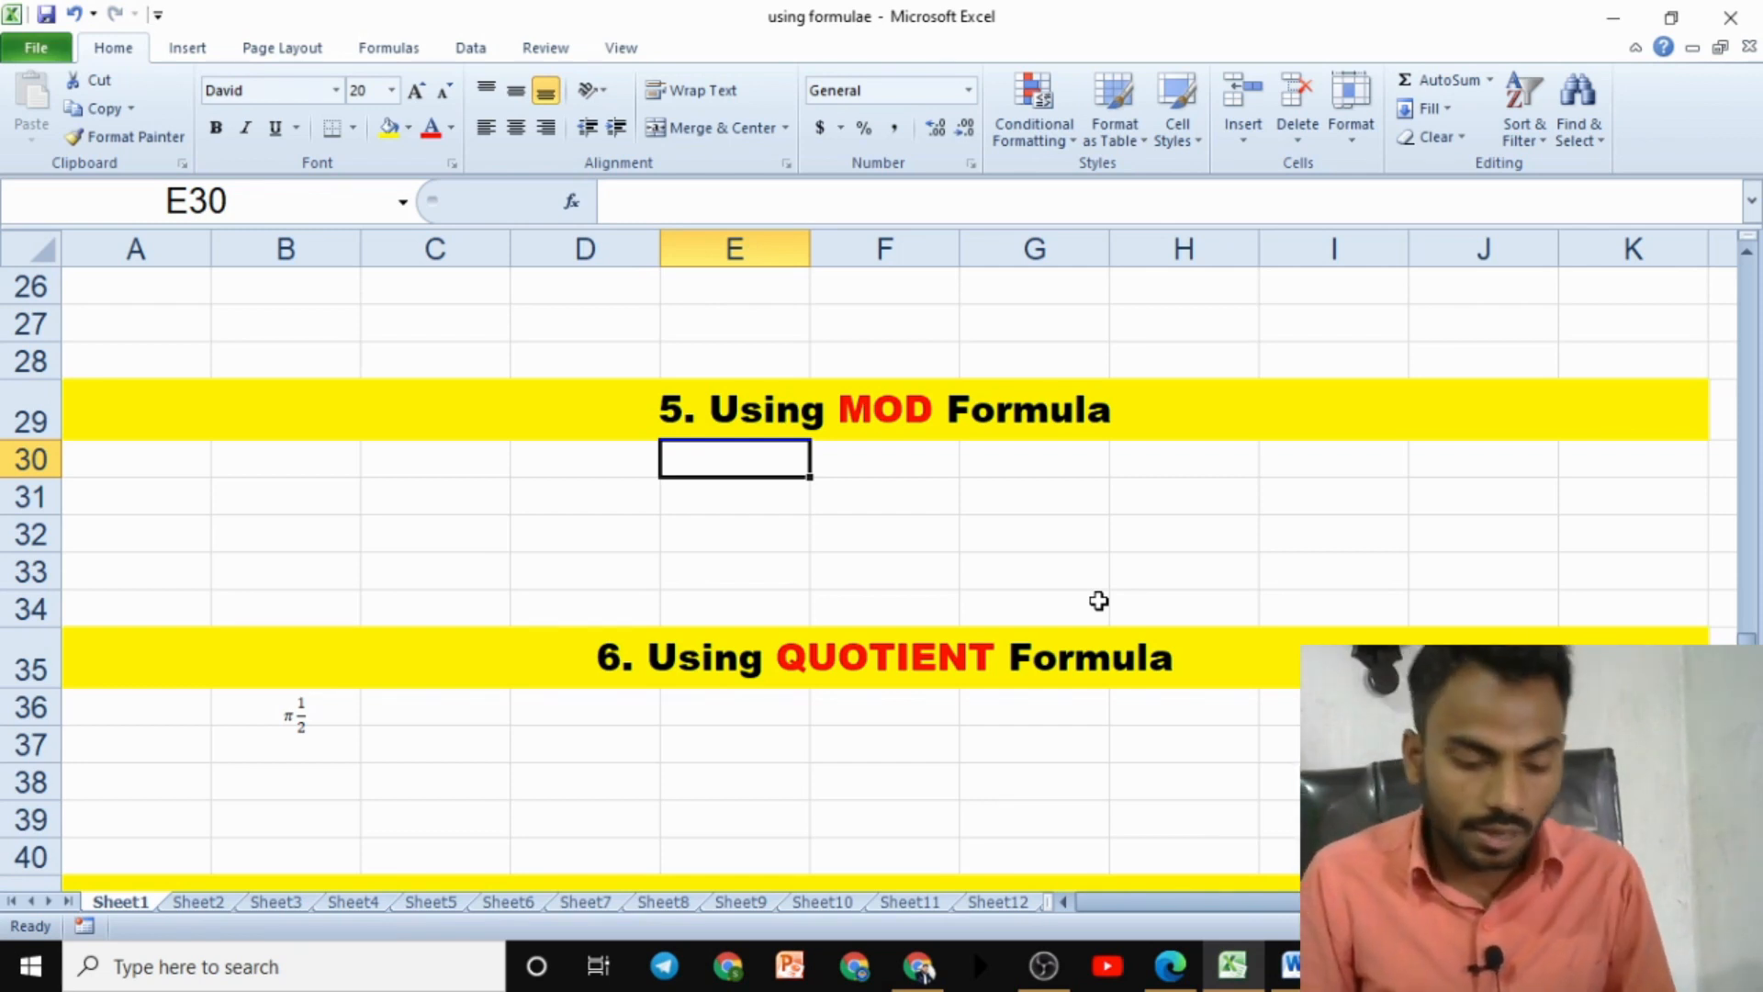
type("15")
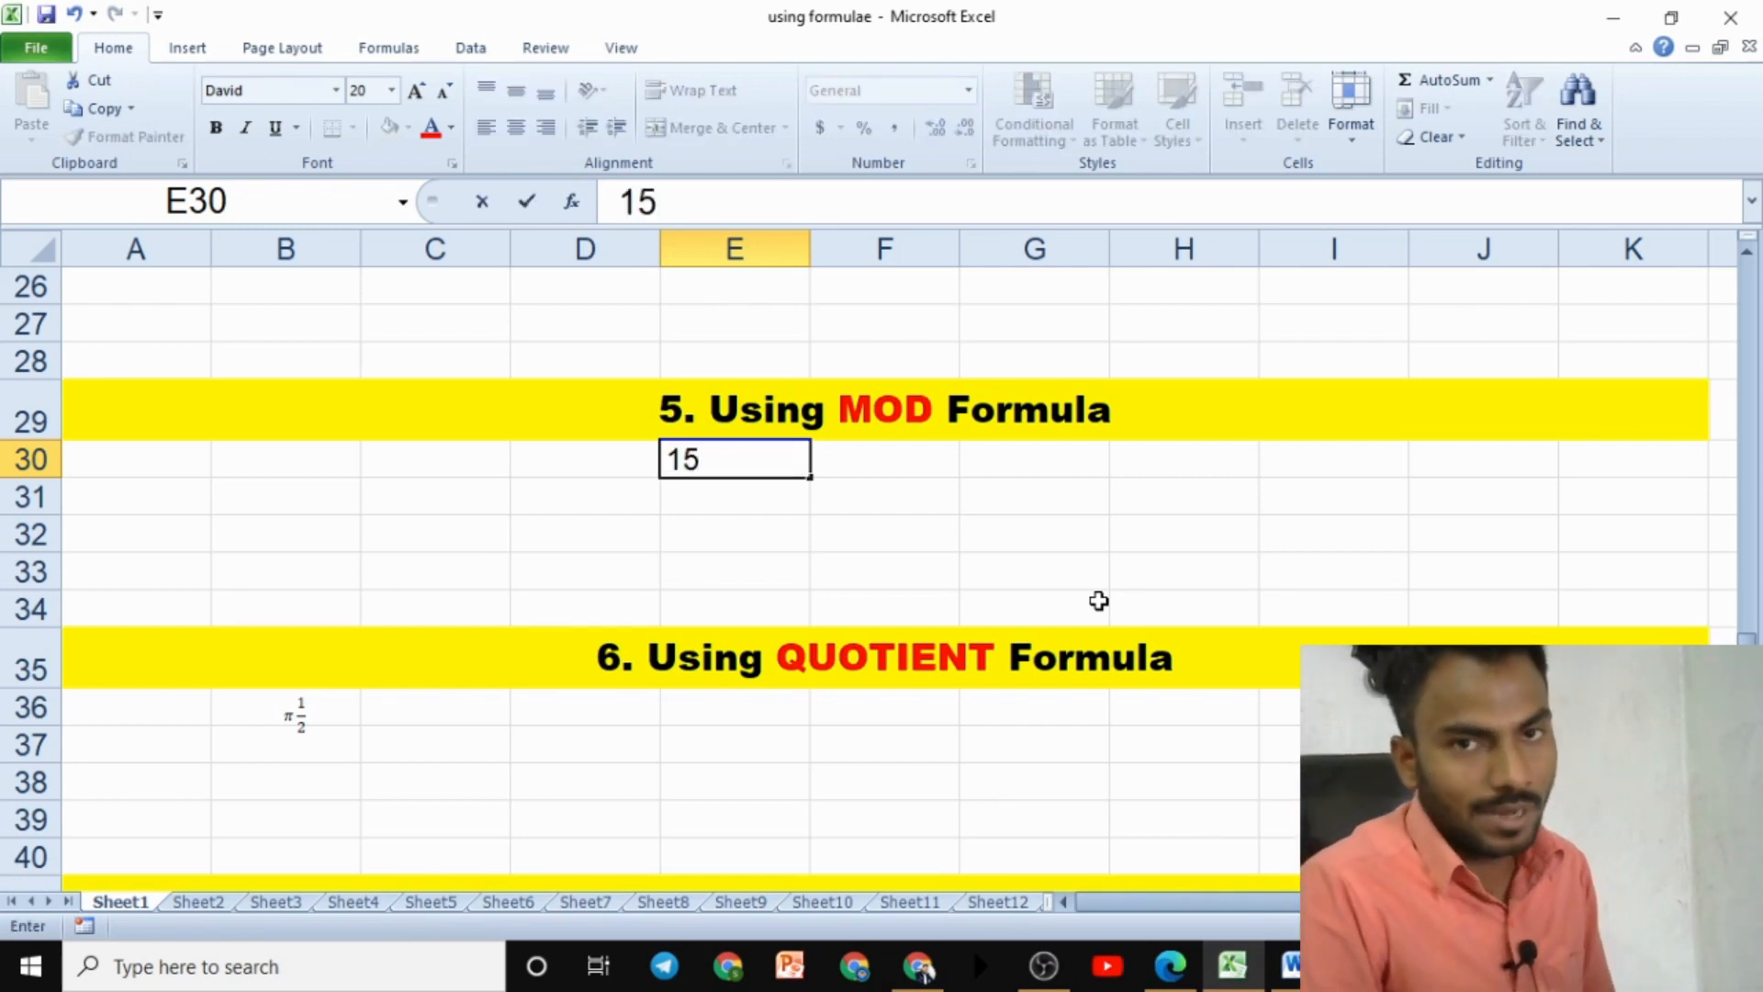
key("Tab")
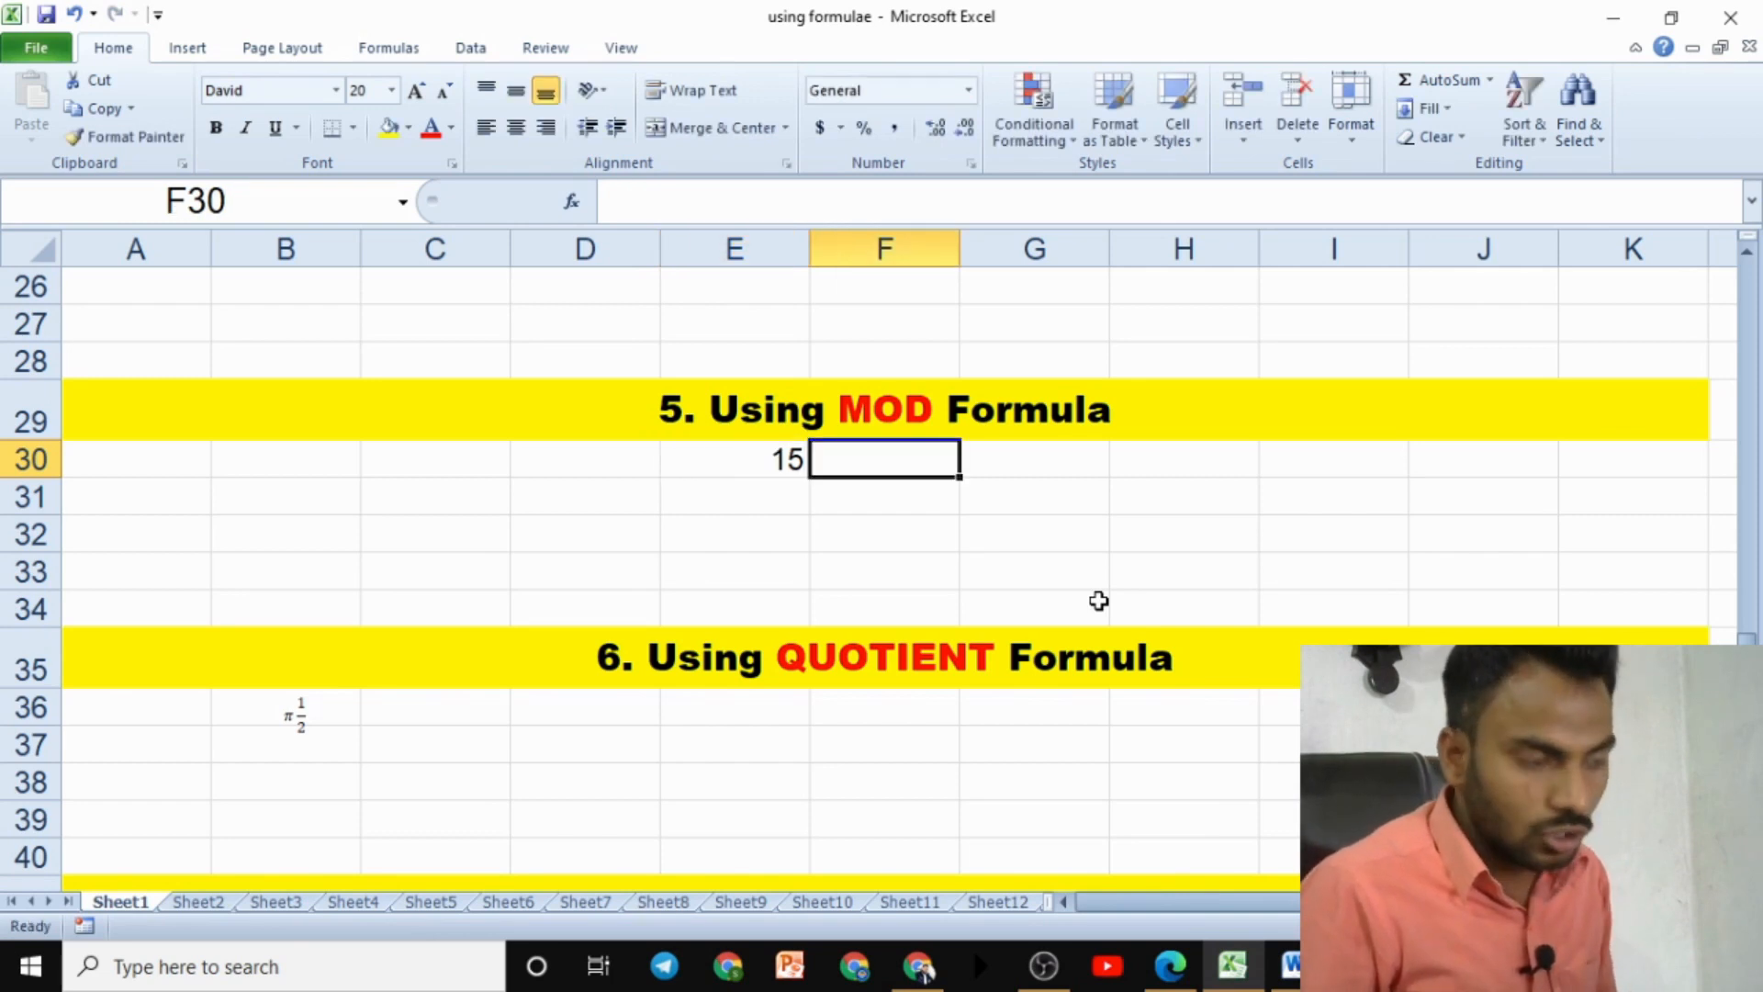
type("3")
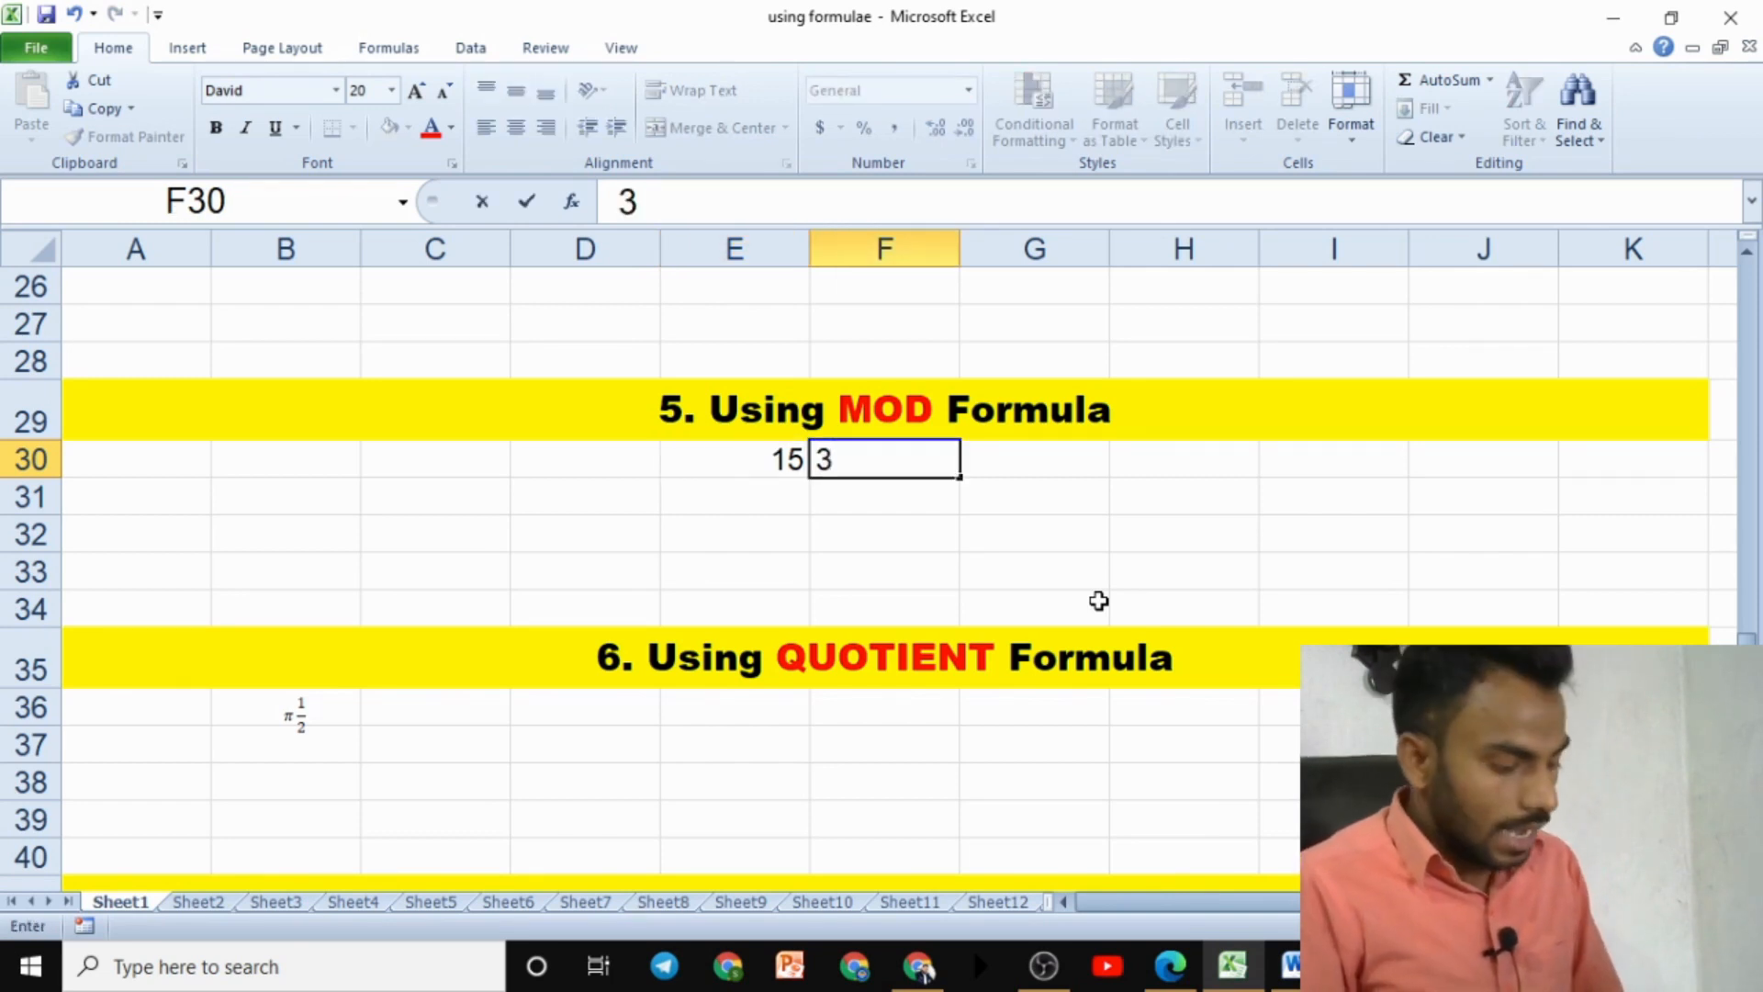
key("Tab")
left_click(883, 466)
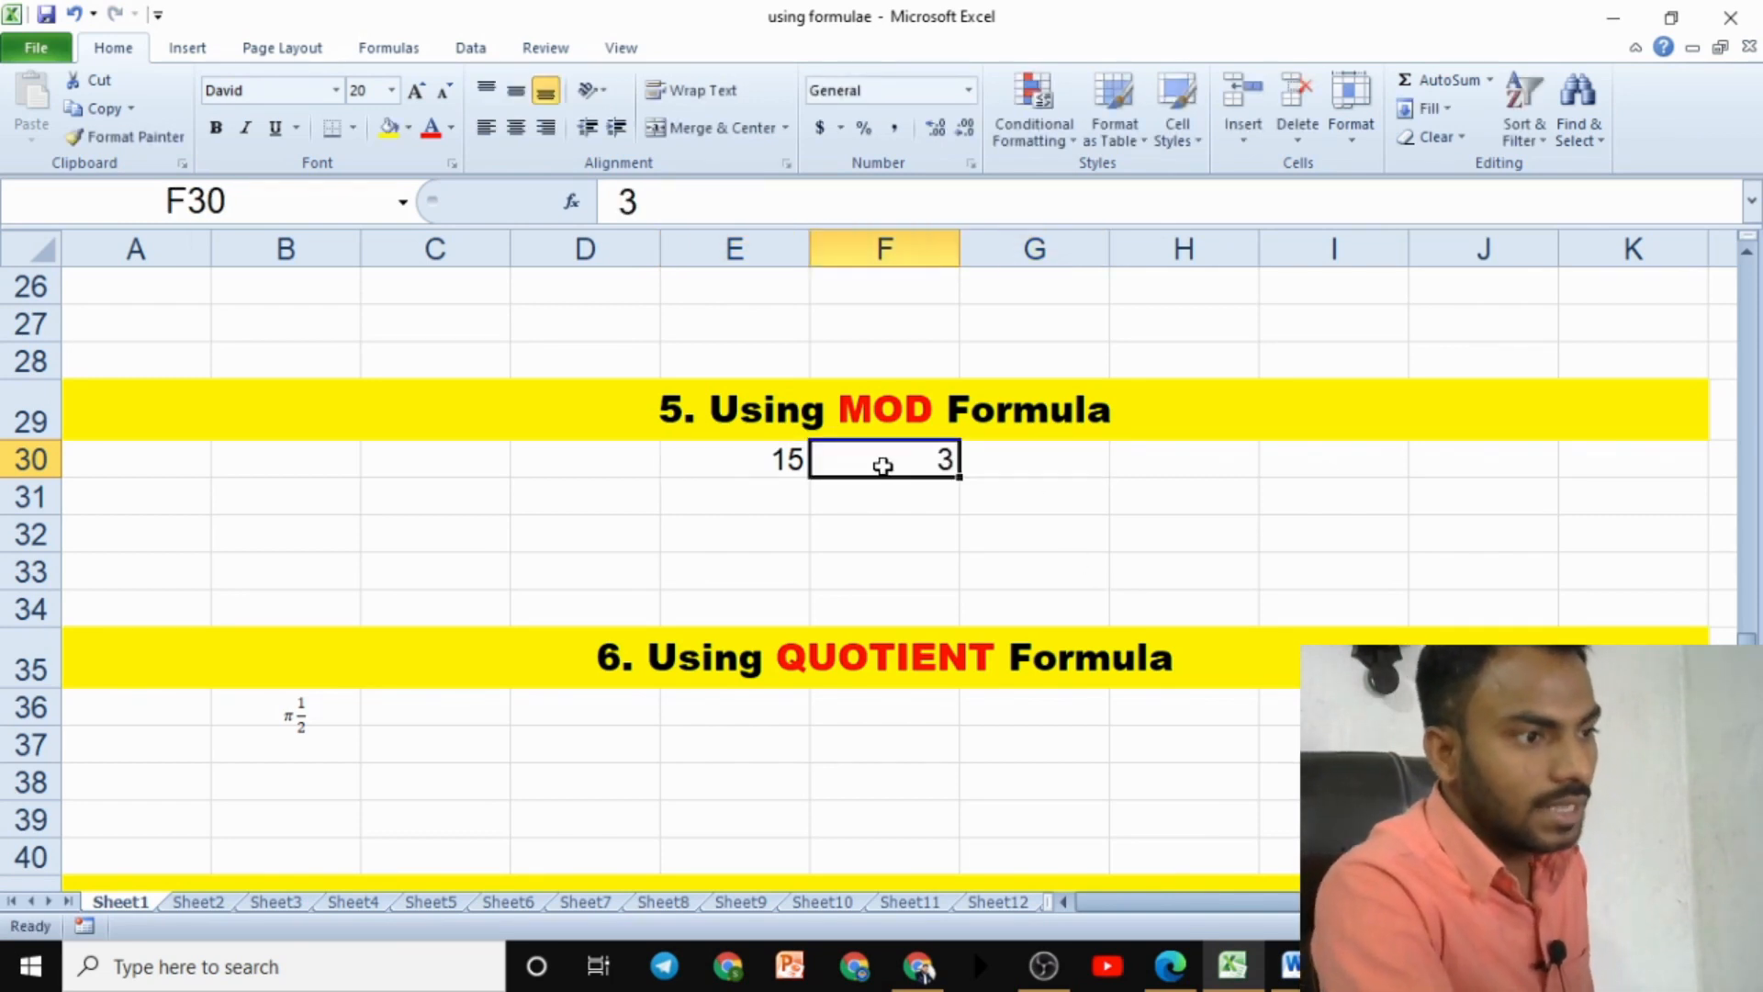
left_click(794, 466)
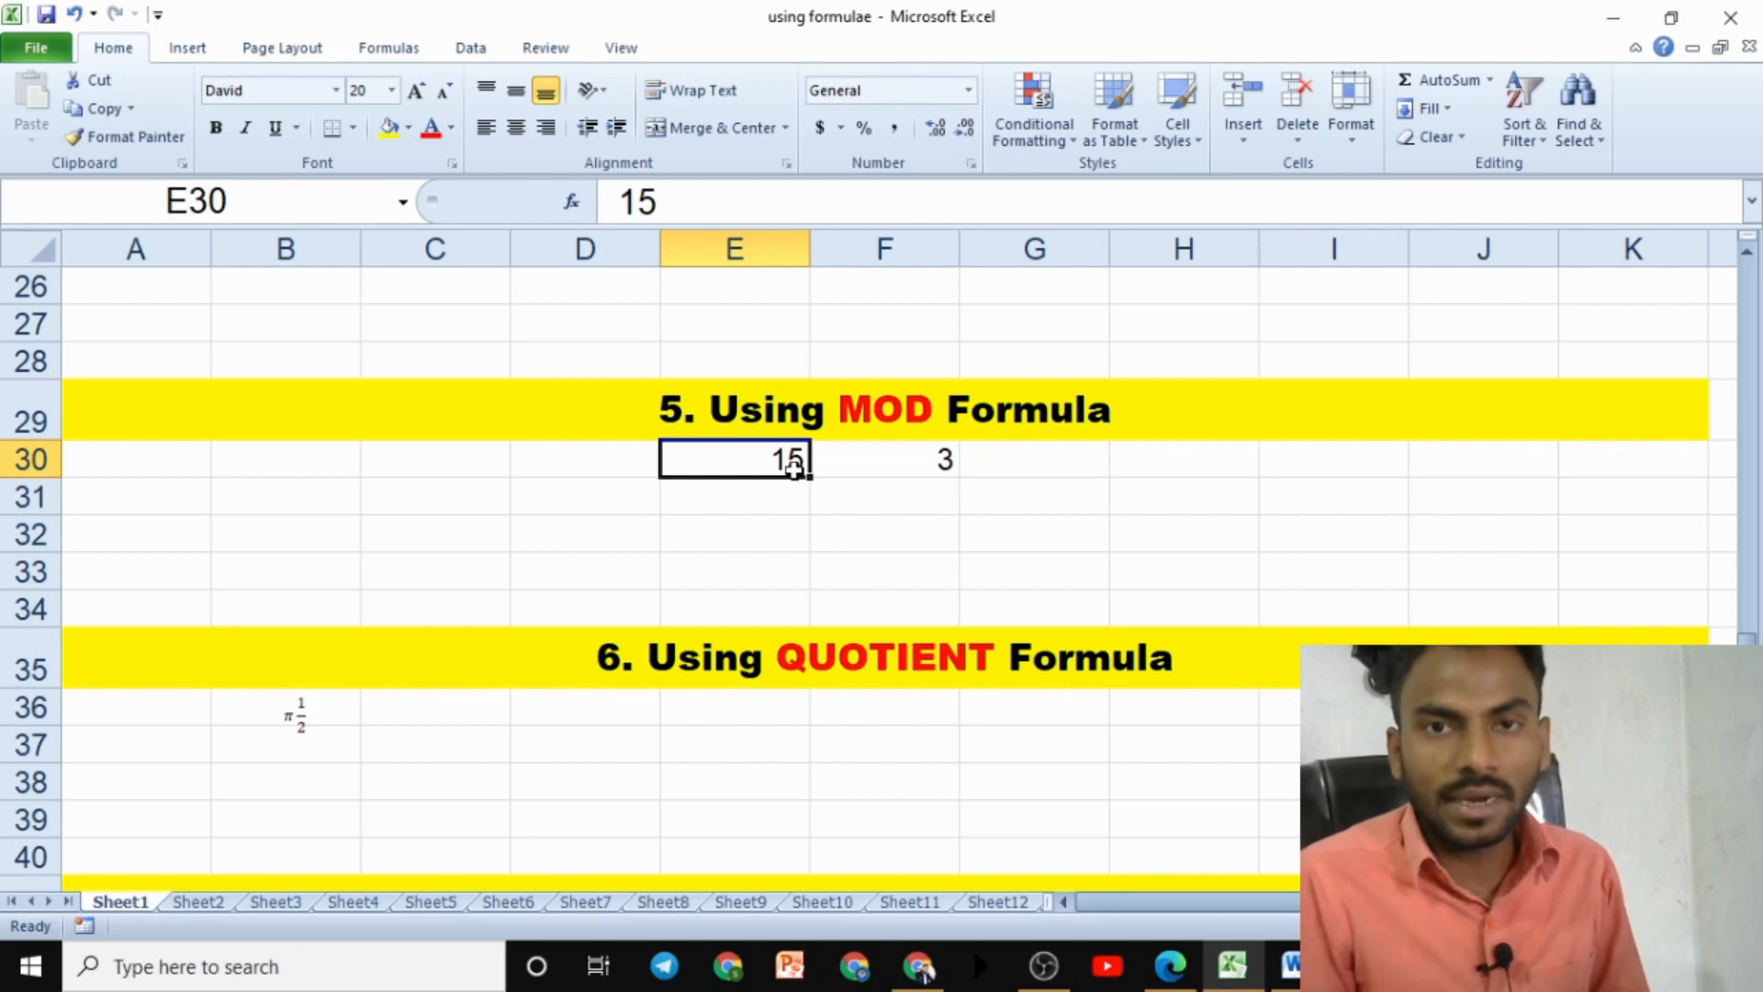
Calculate the remainder of E30 divided by F30 in cell G30 with =MOD(E30,F30), and reselect the formula cell
left_click(1059, 454)
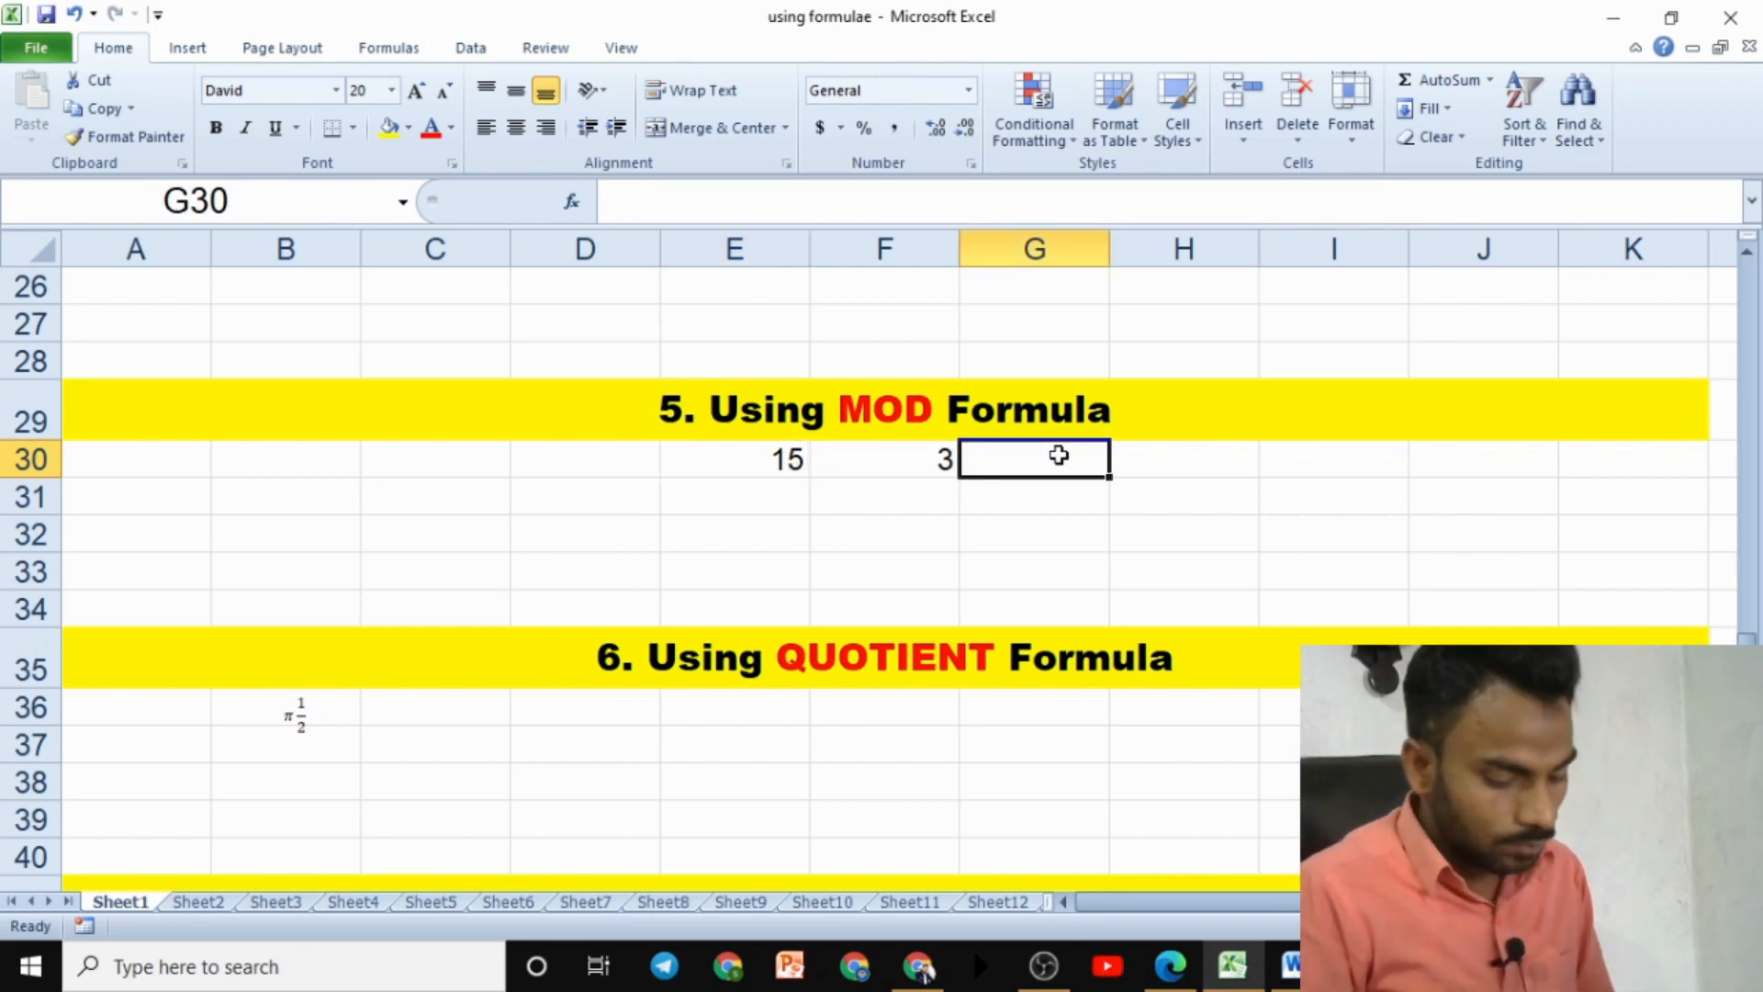
type("=mod")
key("Tab")
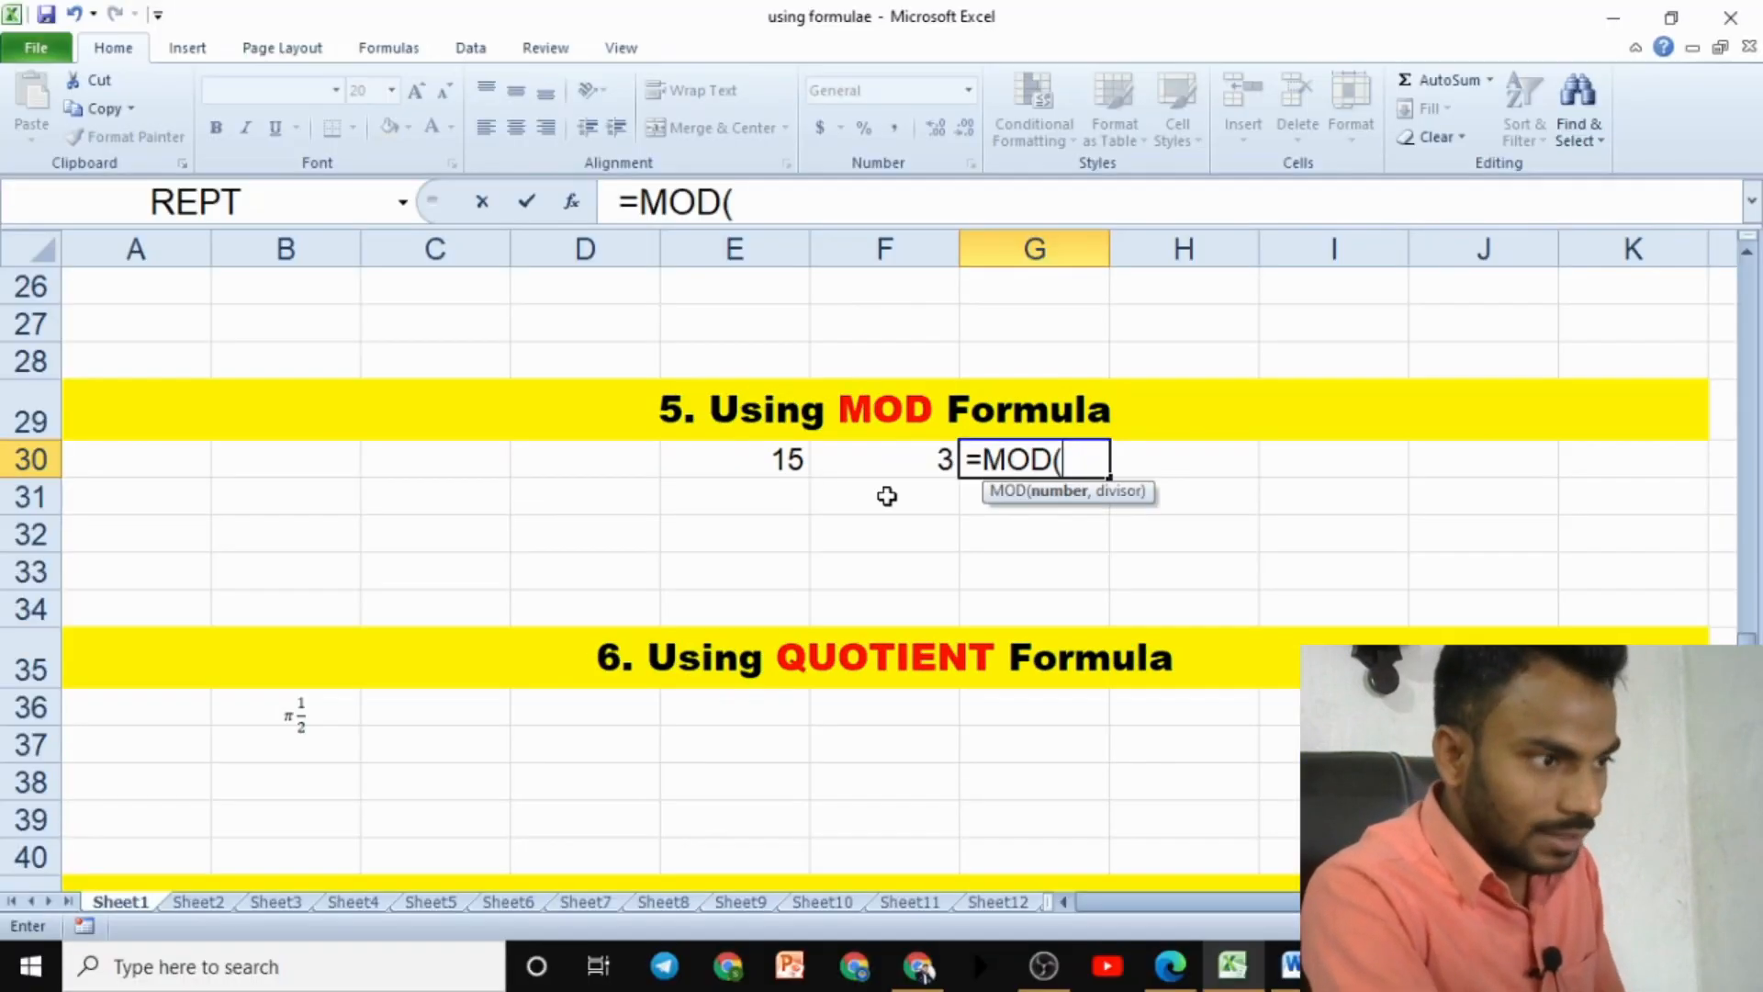
left_click(475, 413)
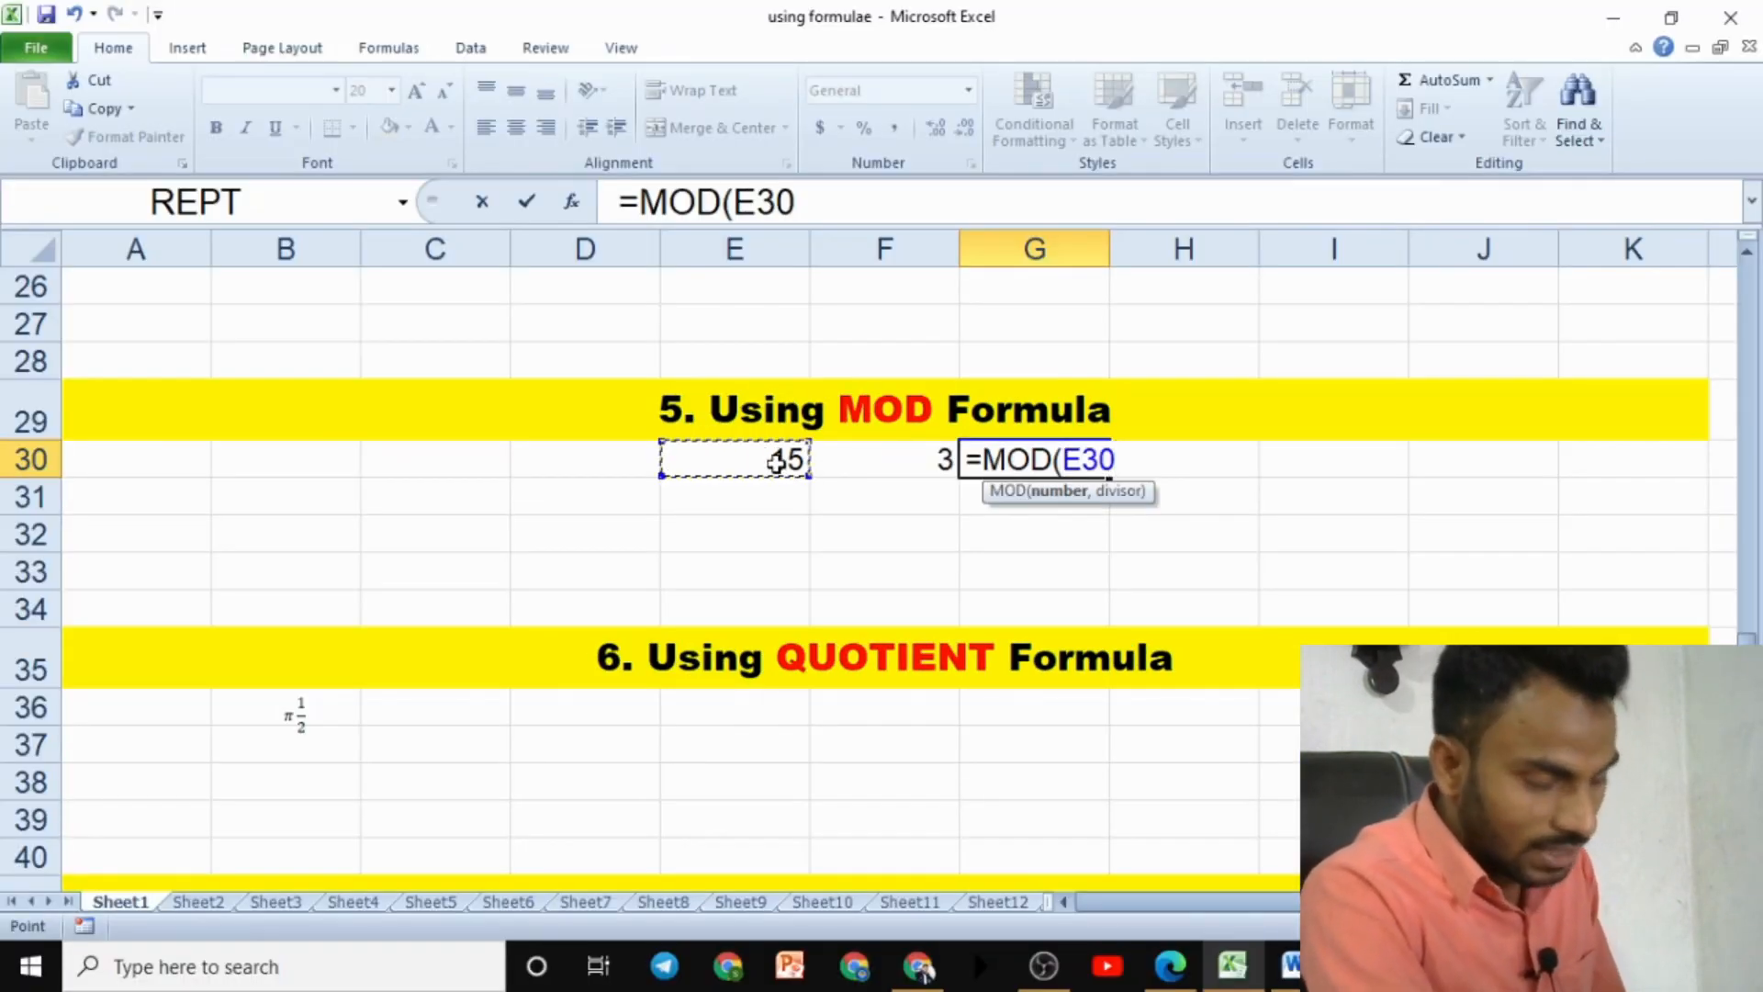
type(",")
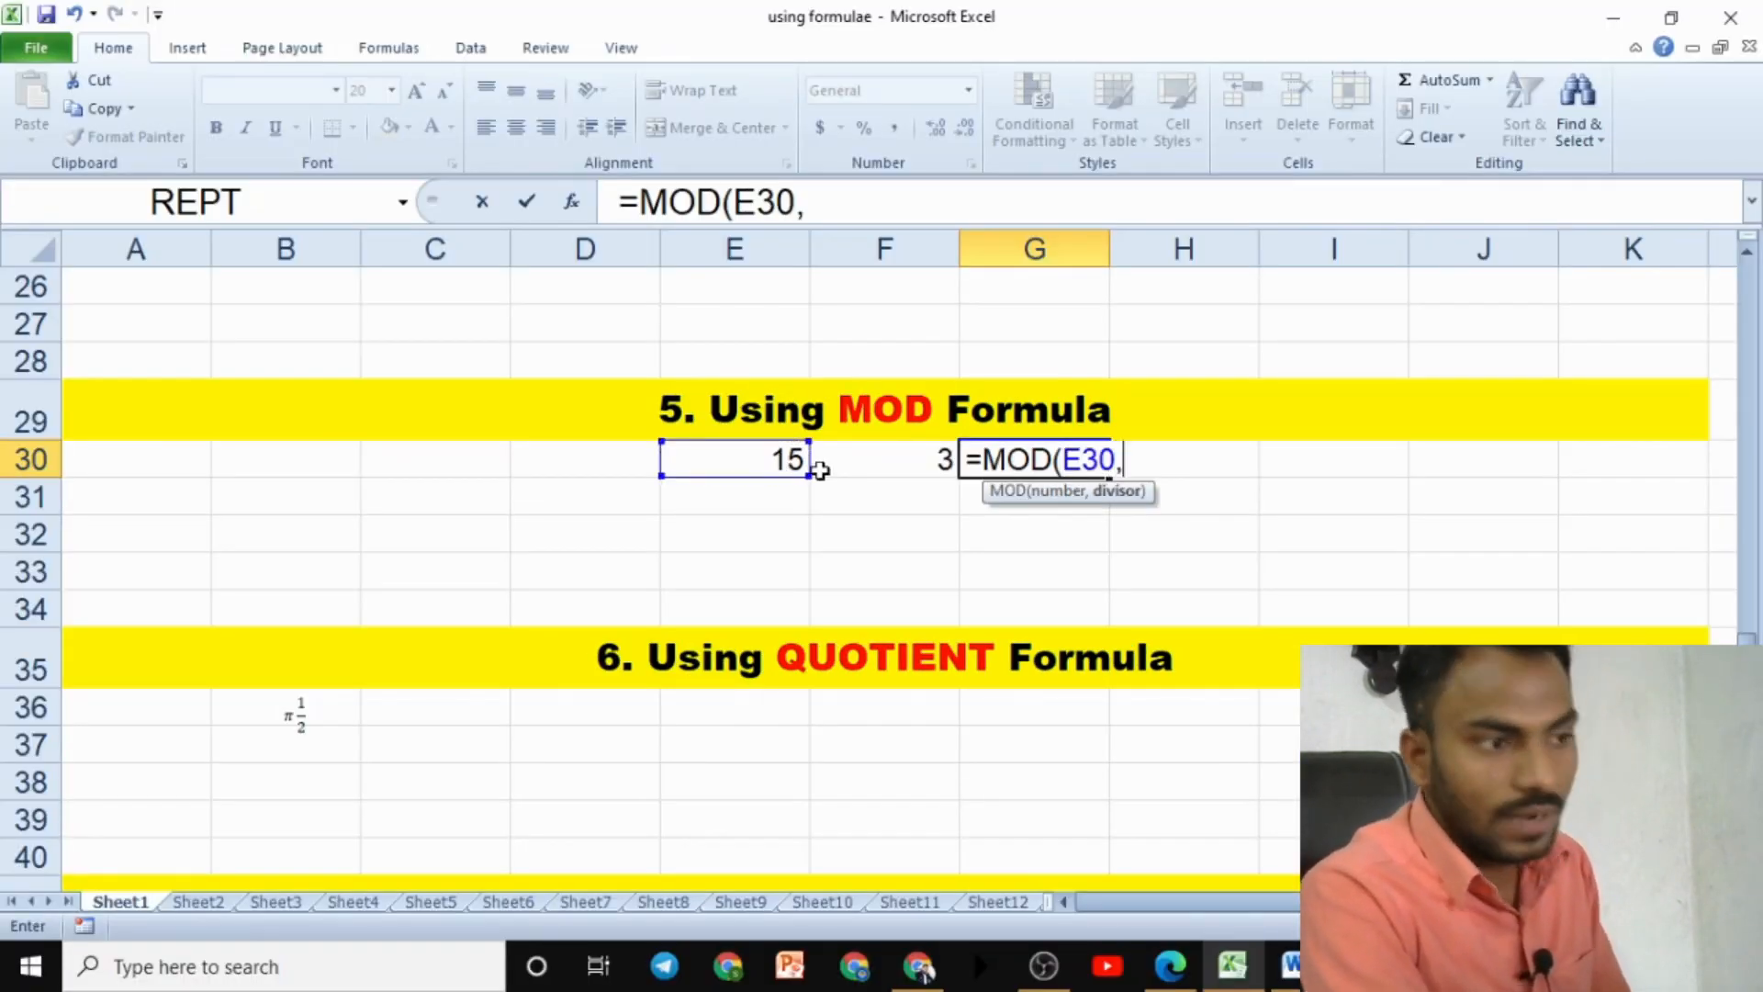
left_click(897, 468)
type(")")
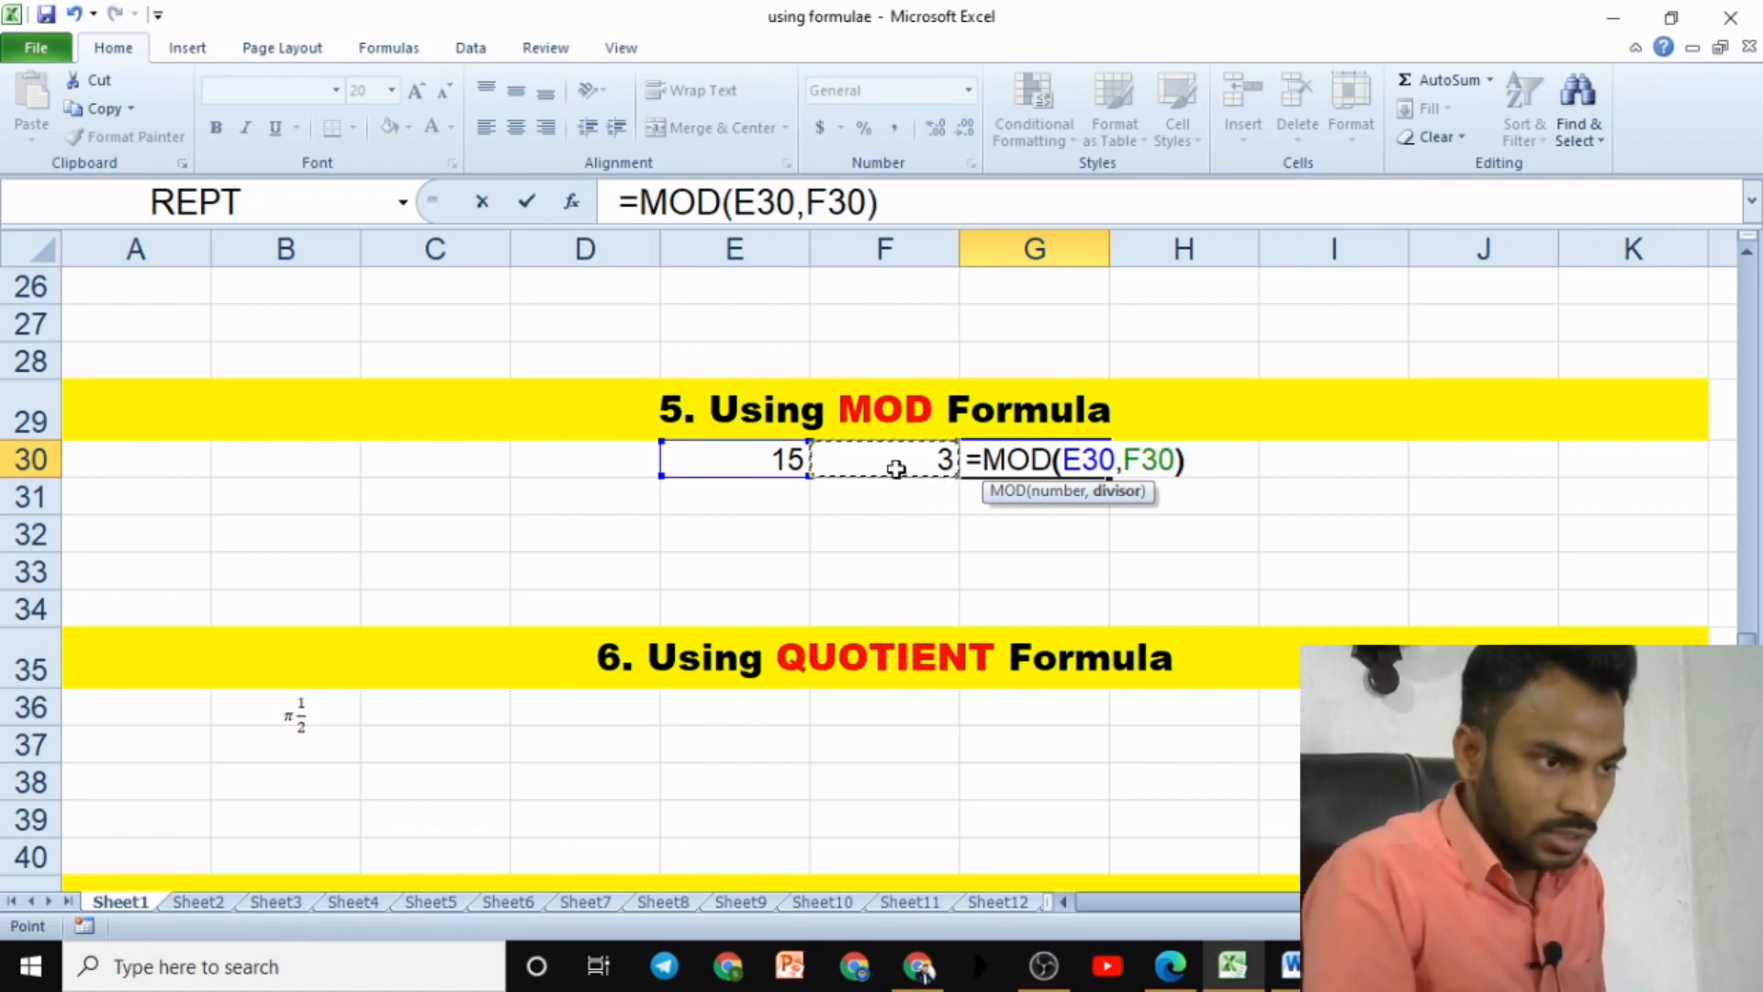
key("Return")
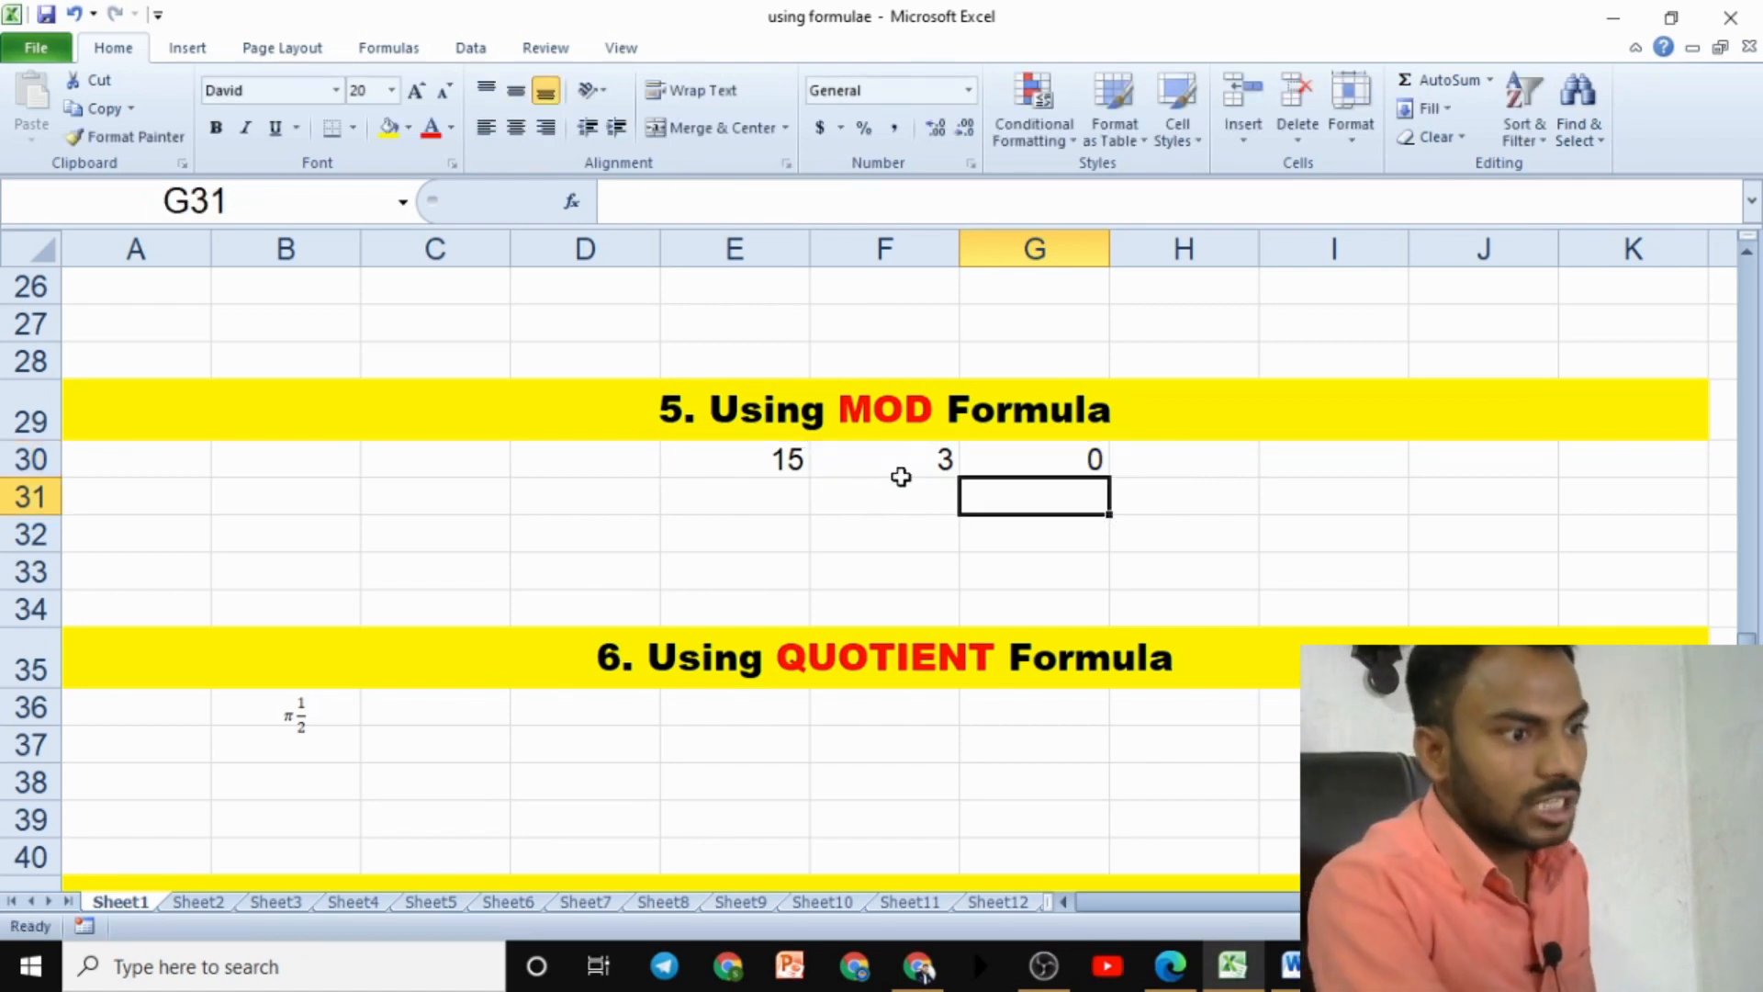
left_click(1035, 454)
Enter a second MOD example with 17 in E31 and the divisor 2 in F31
left_click(800, 493)
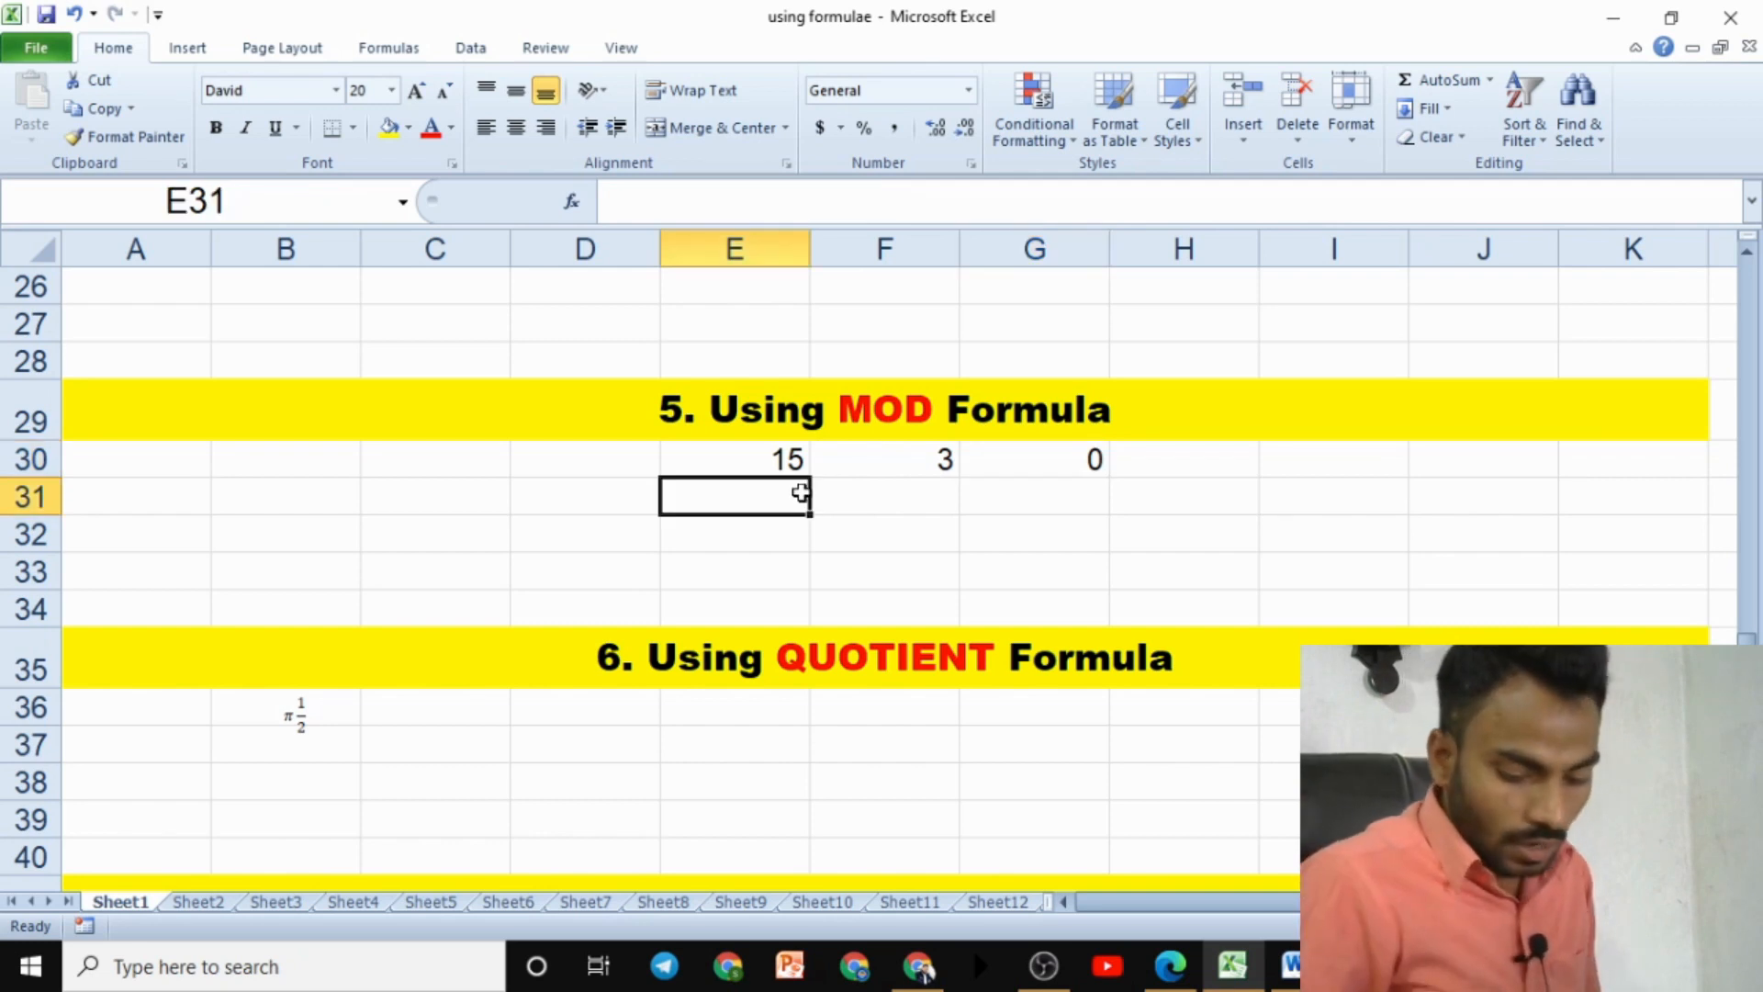
type("17")
key("Tab")
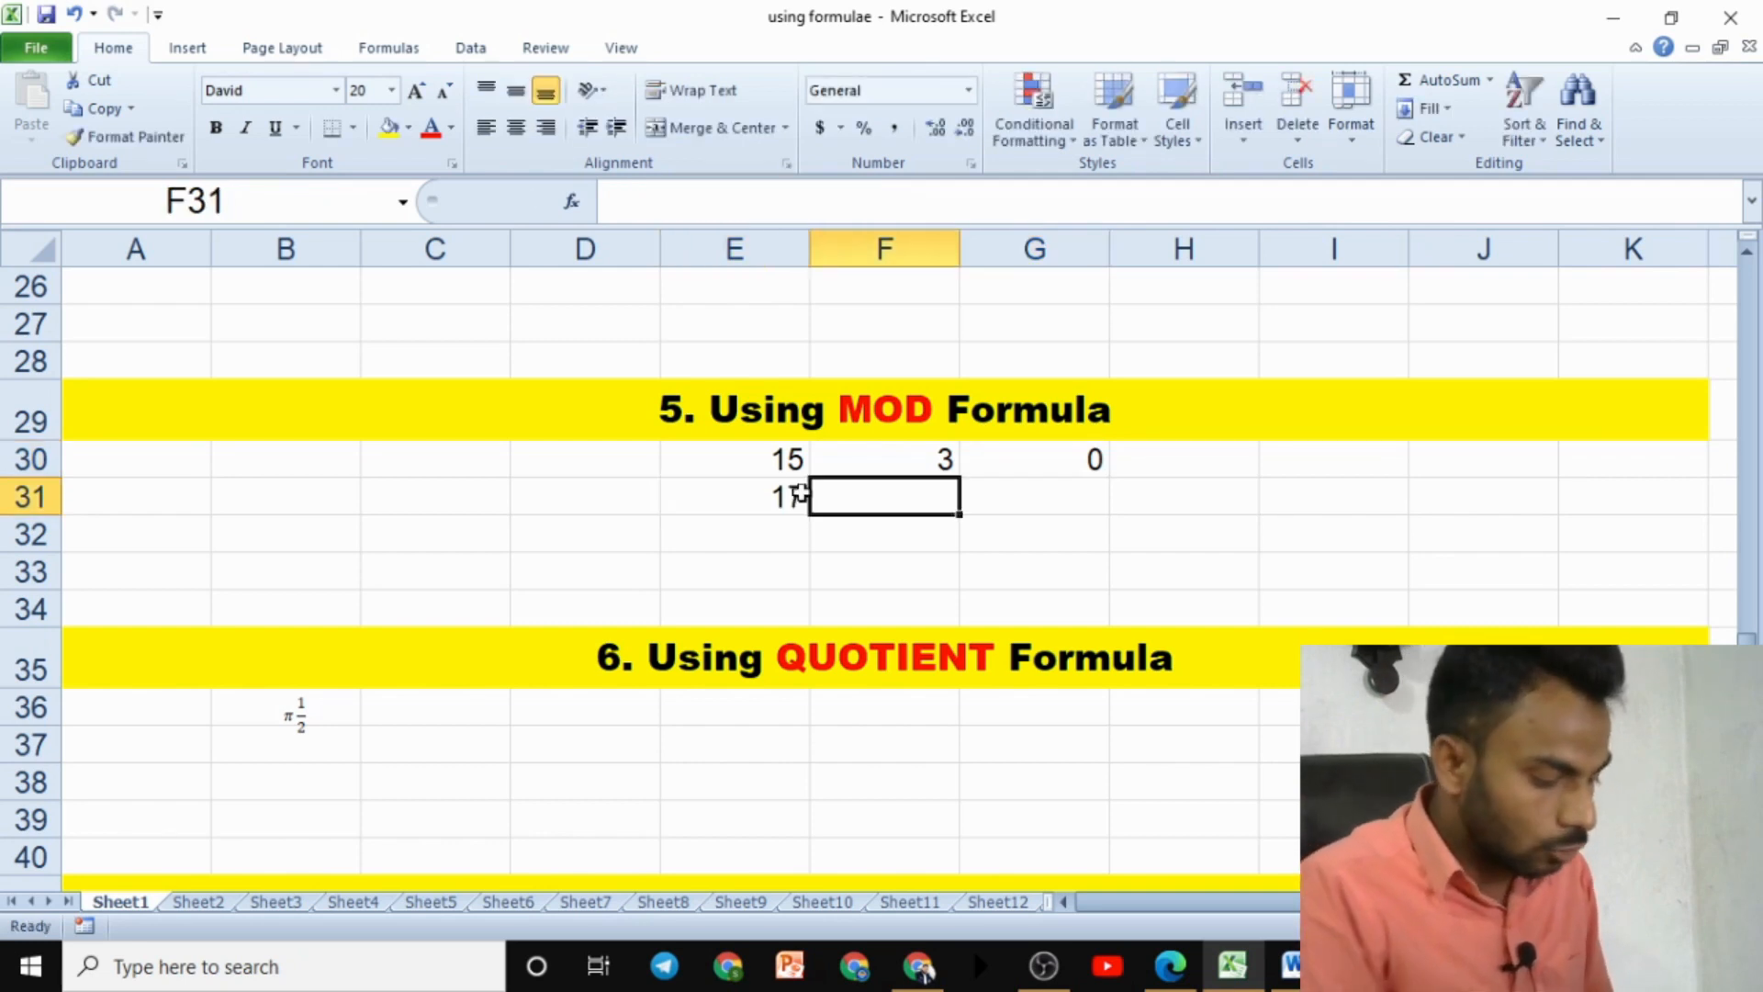
type("2")
key("Tab")
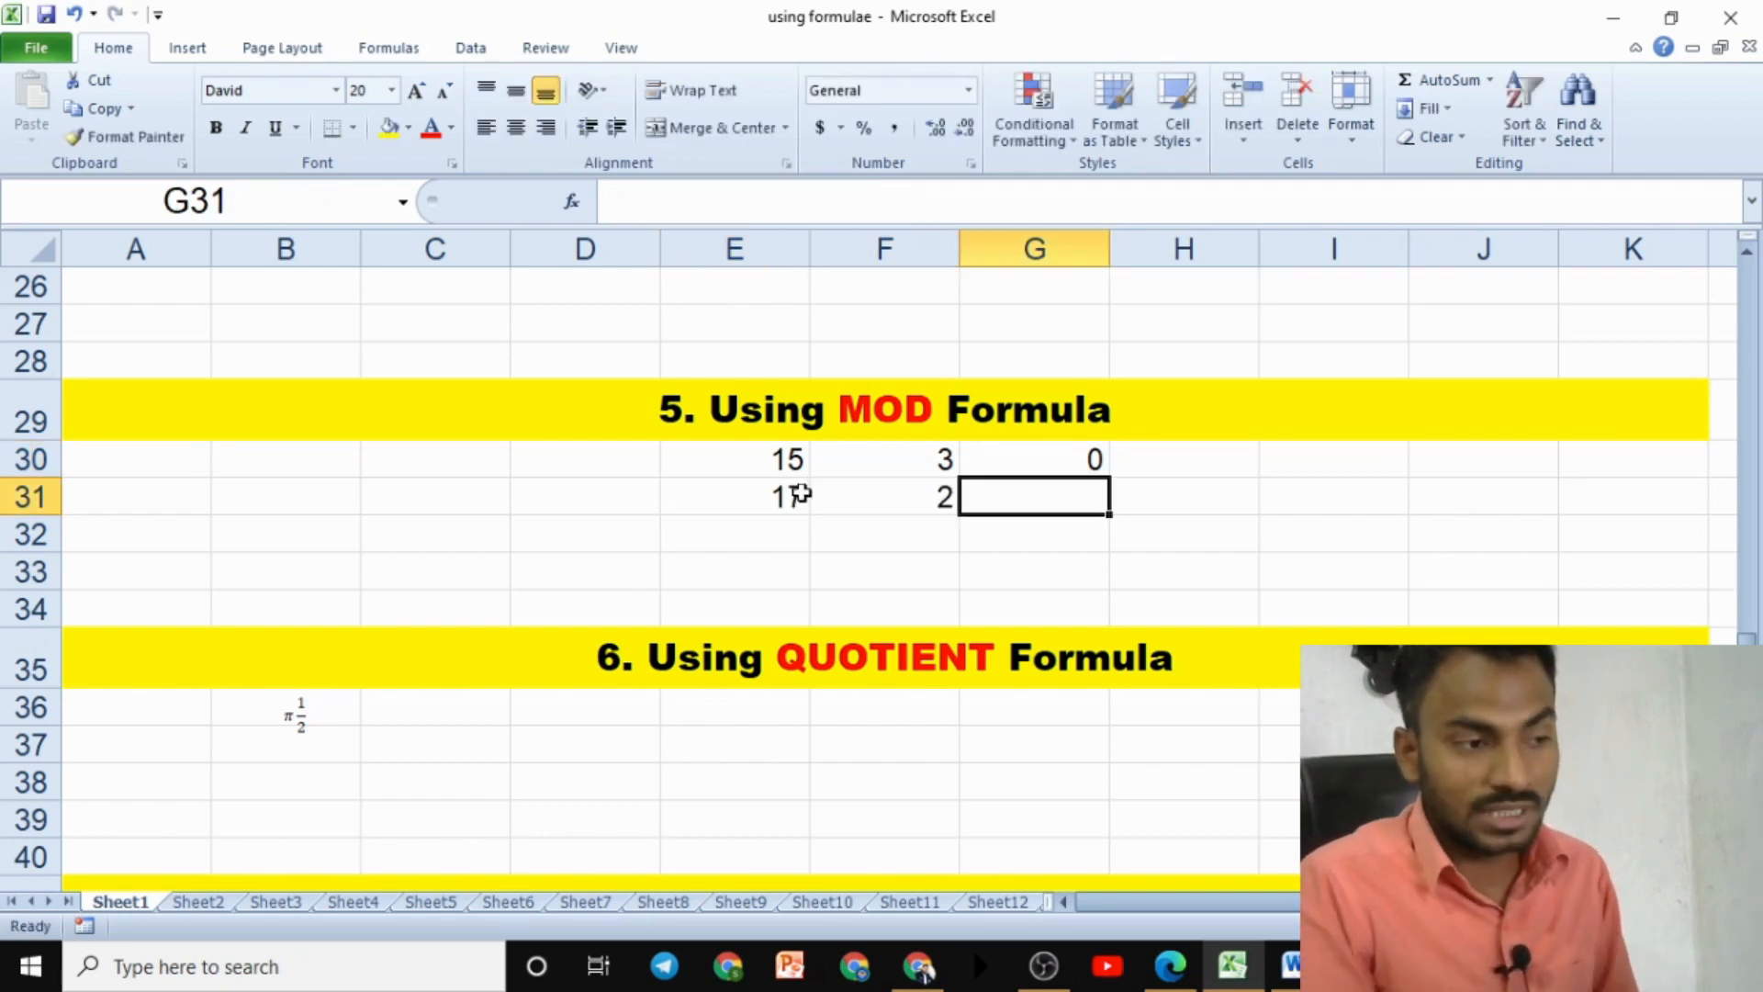
Calculate the remainder of E31 divided by F31 in cell G31 with =MOD(E31,F31), and reselect the formula cell
type("=mo")
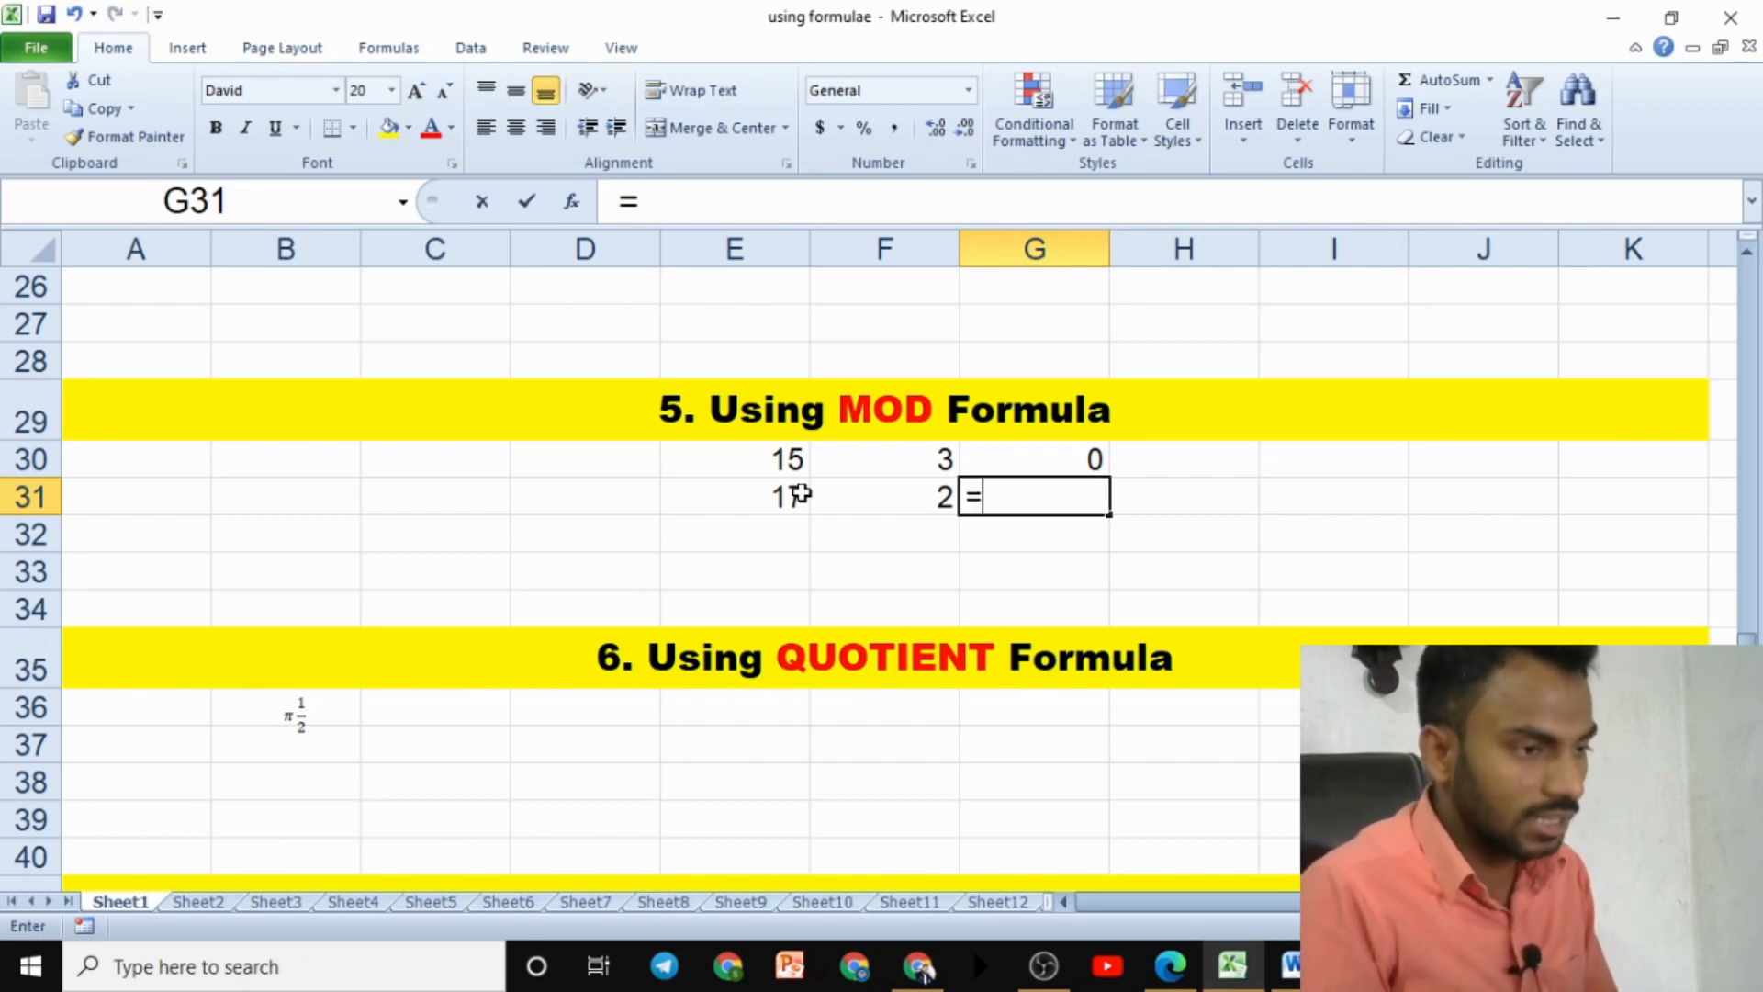
key("Tab")
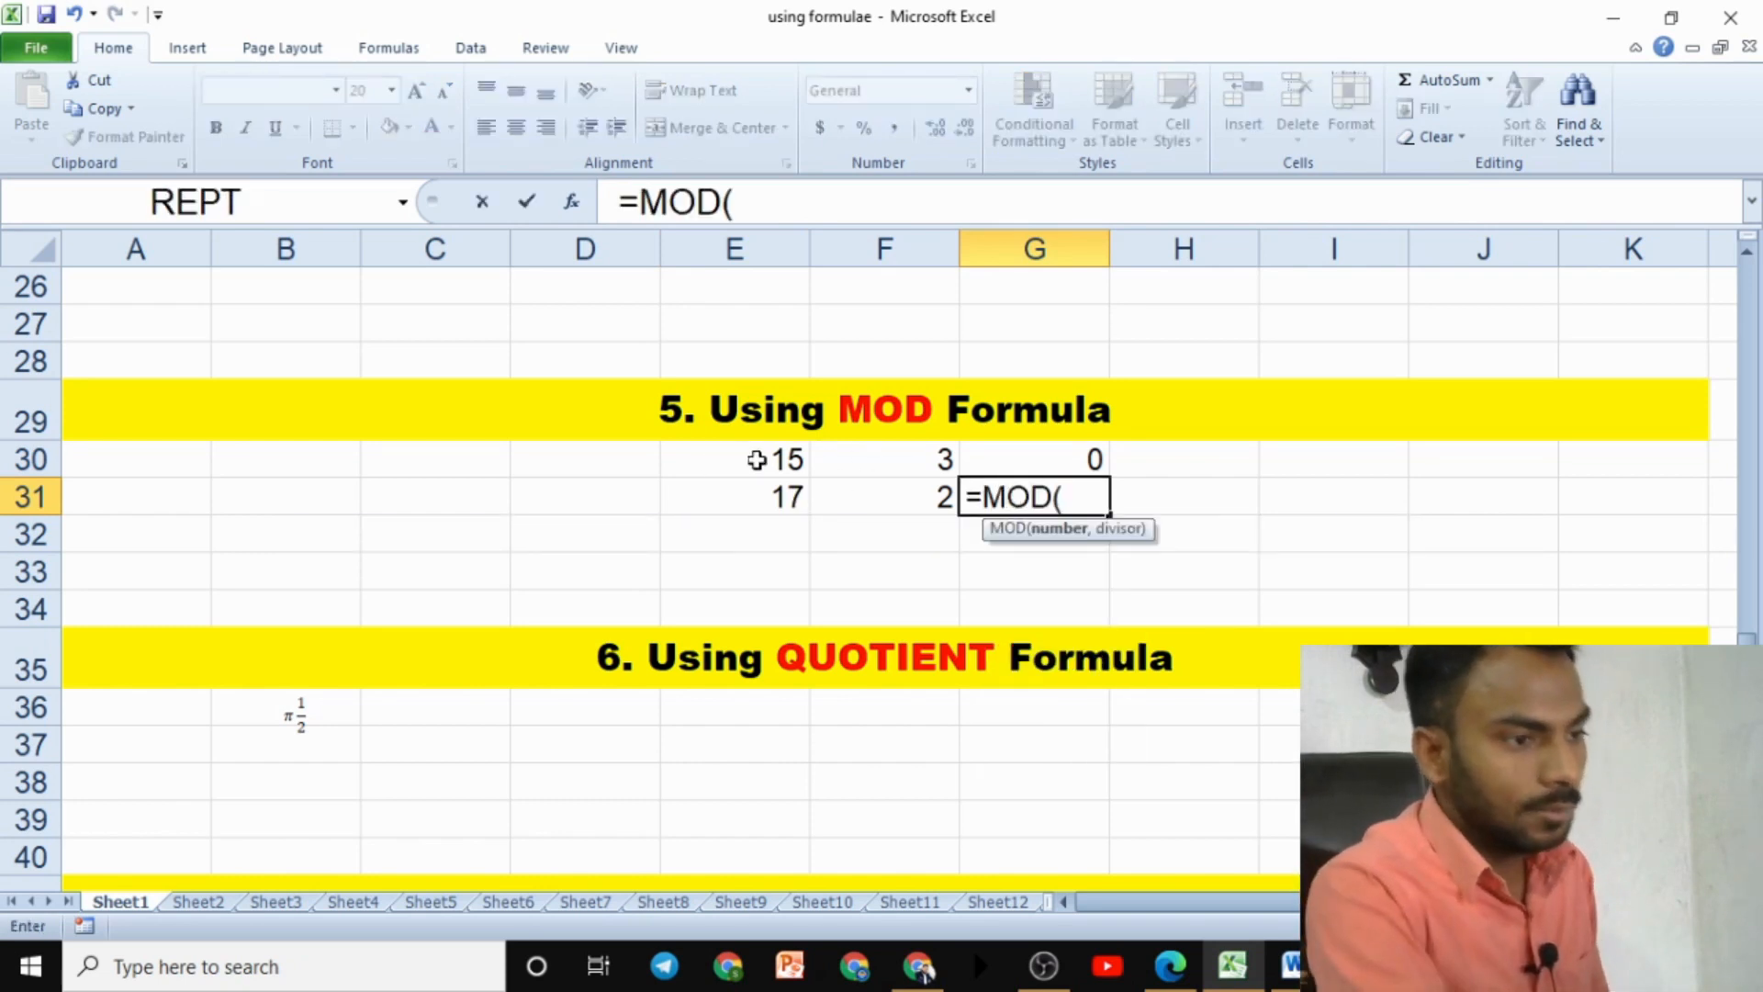
left_click(725, 497)
type(",")
left_click(901, 497)
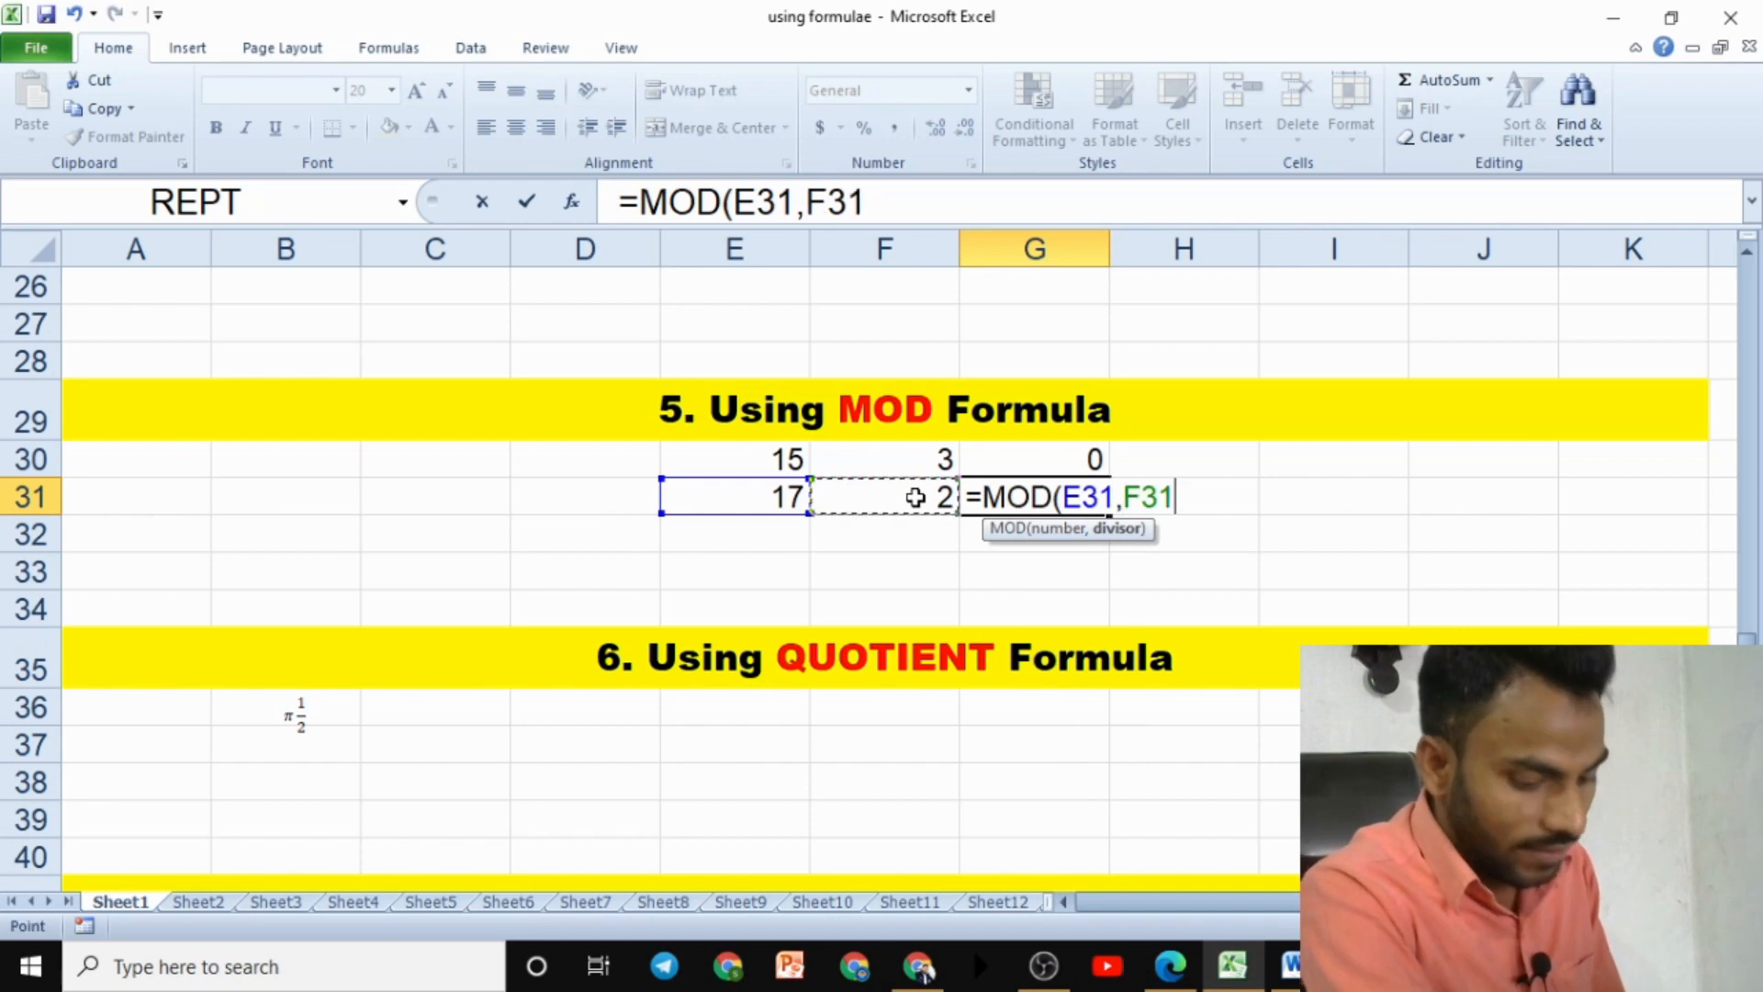
type(")")
key("Return")
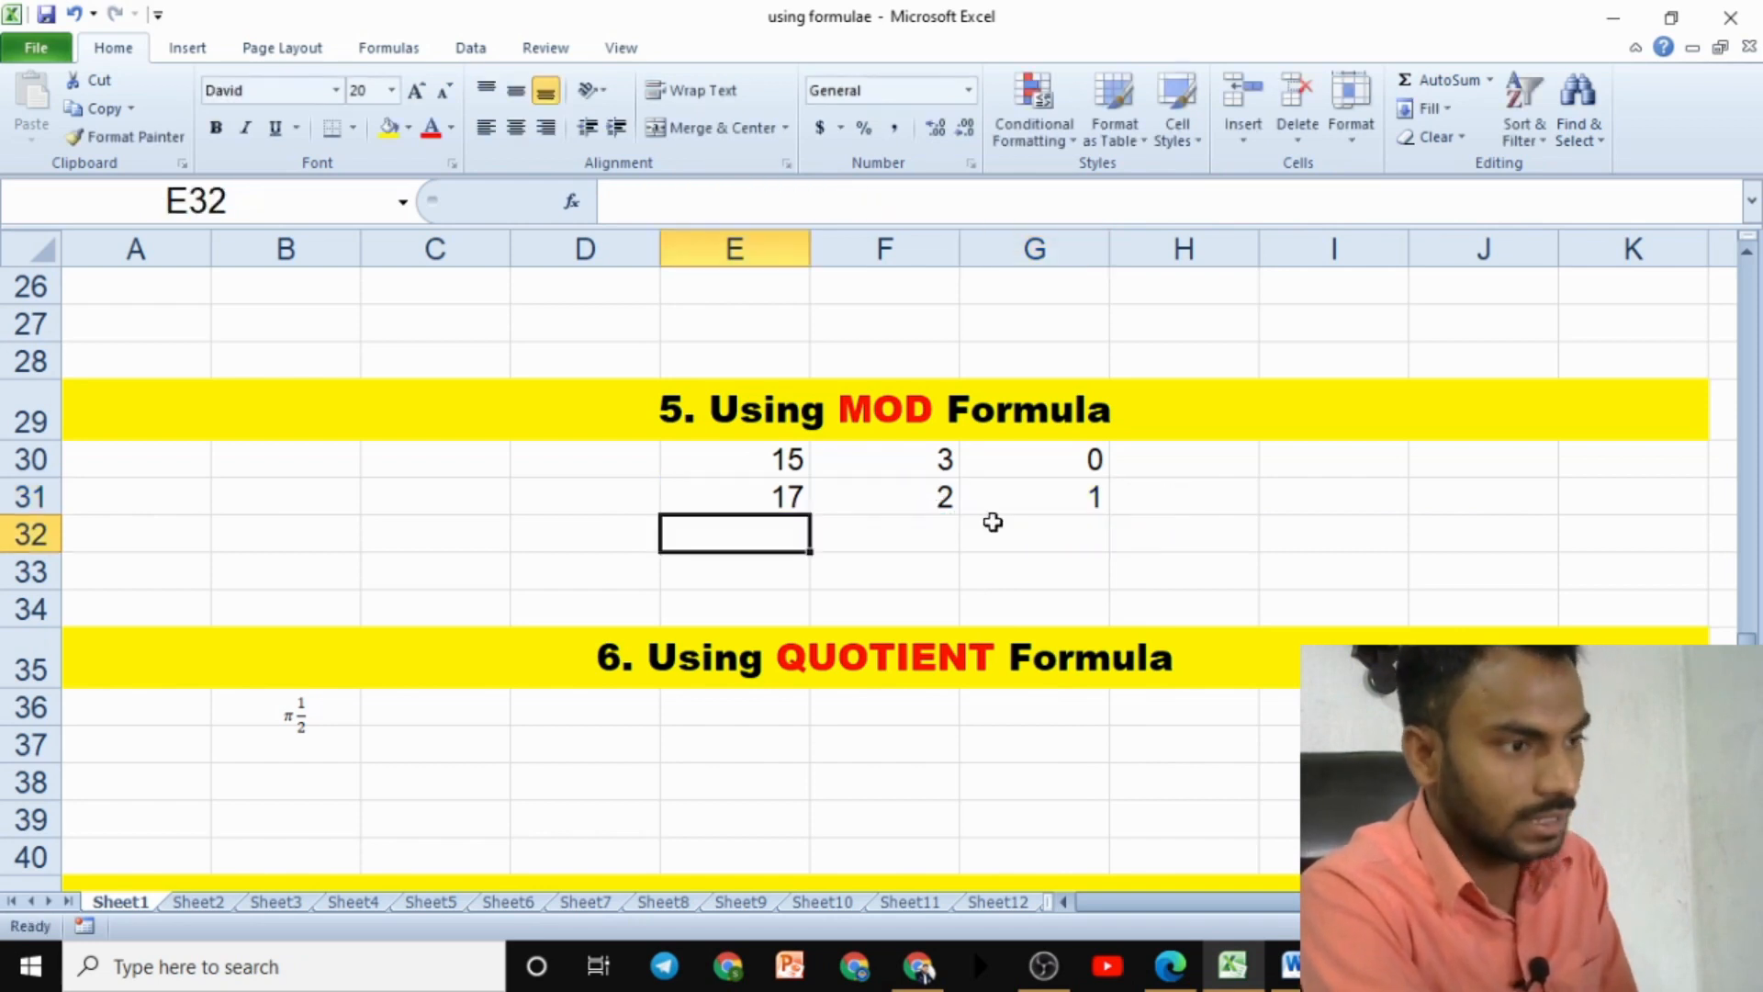
left_click(1062, 501)
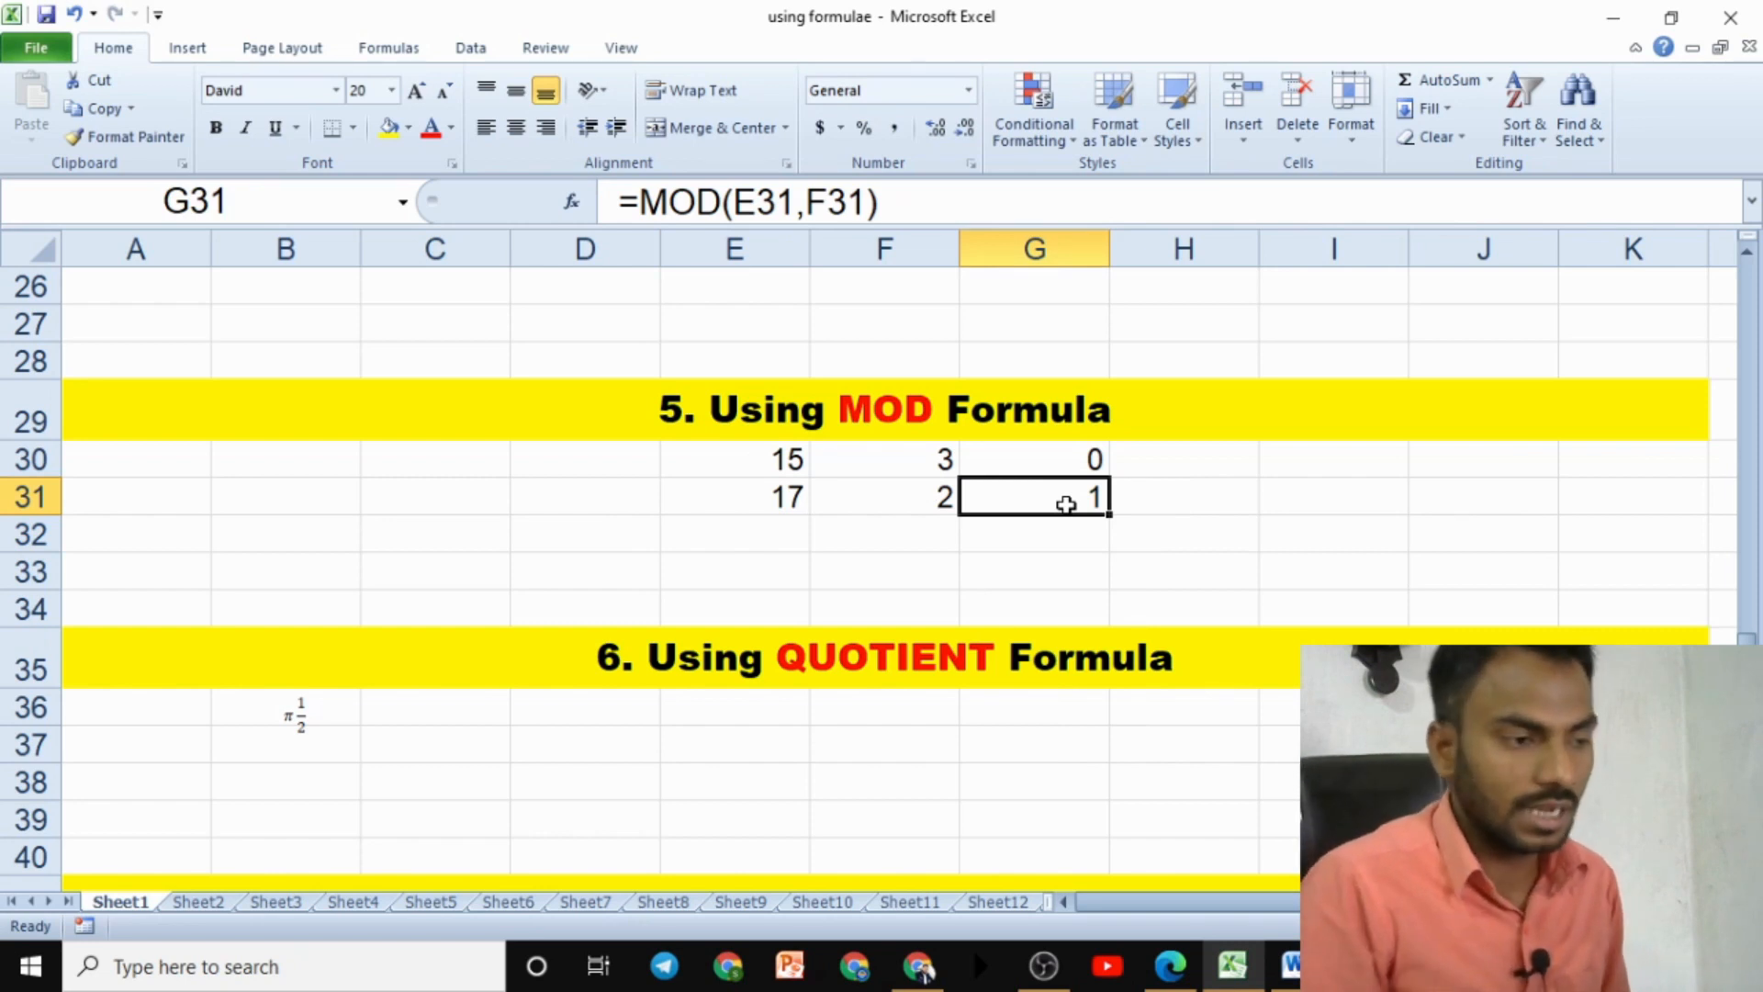
Enter 50 in E37 and 10 in F37 under the QUOTIENT heading
scroll(1037, 597, "down", 2)
left_click(945, 551)
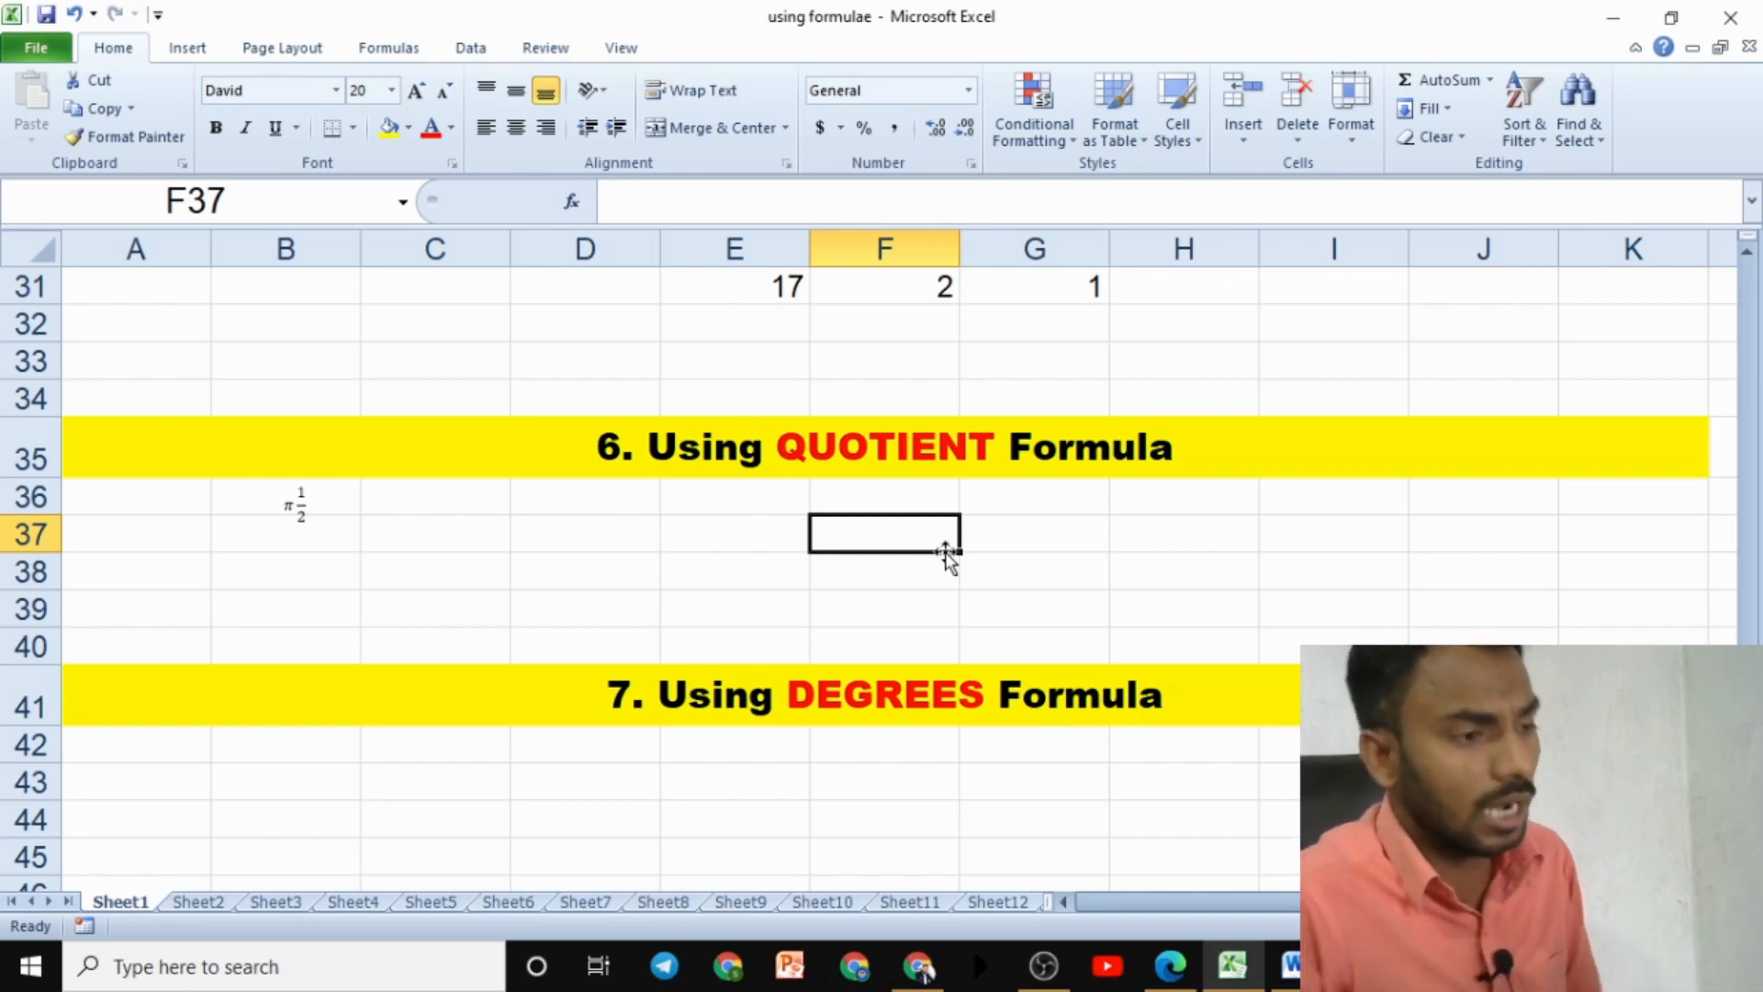
left_click(736, 488)
left_click(738, 524)
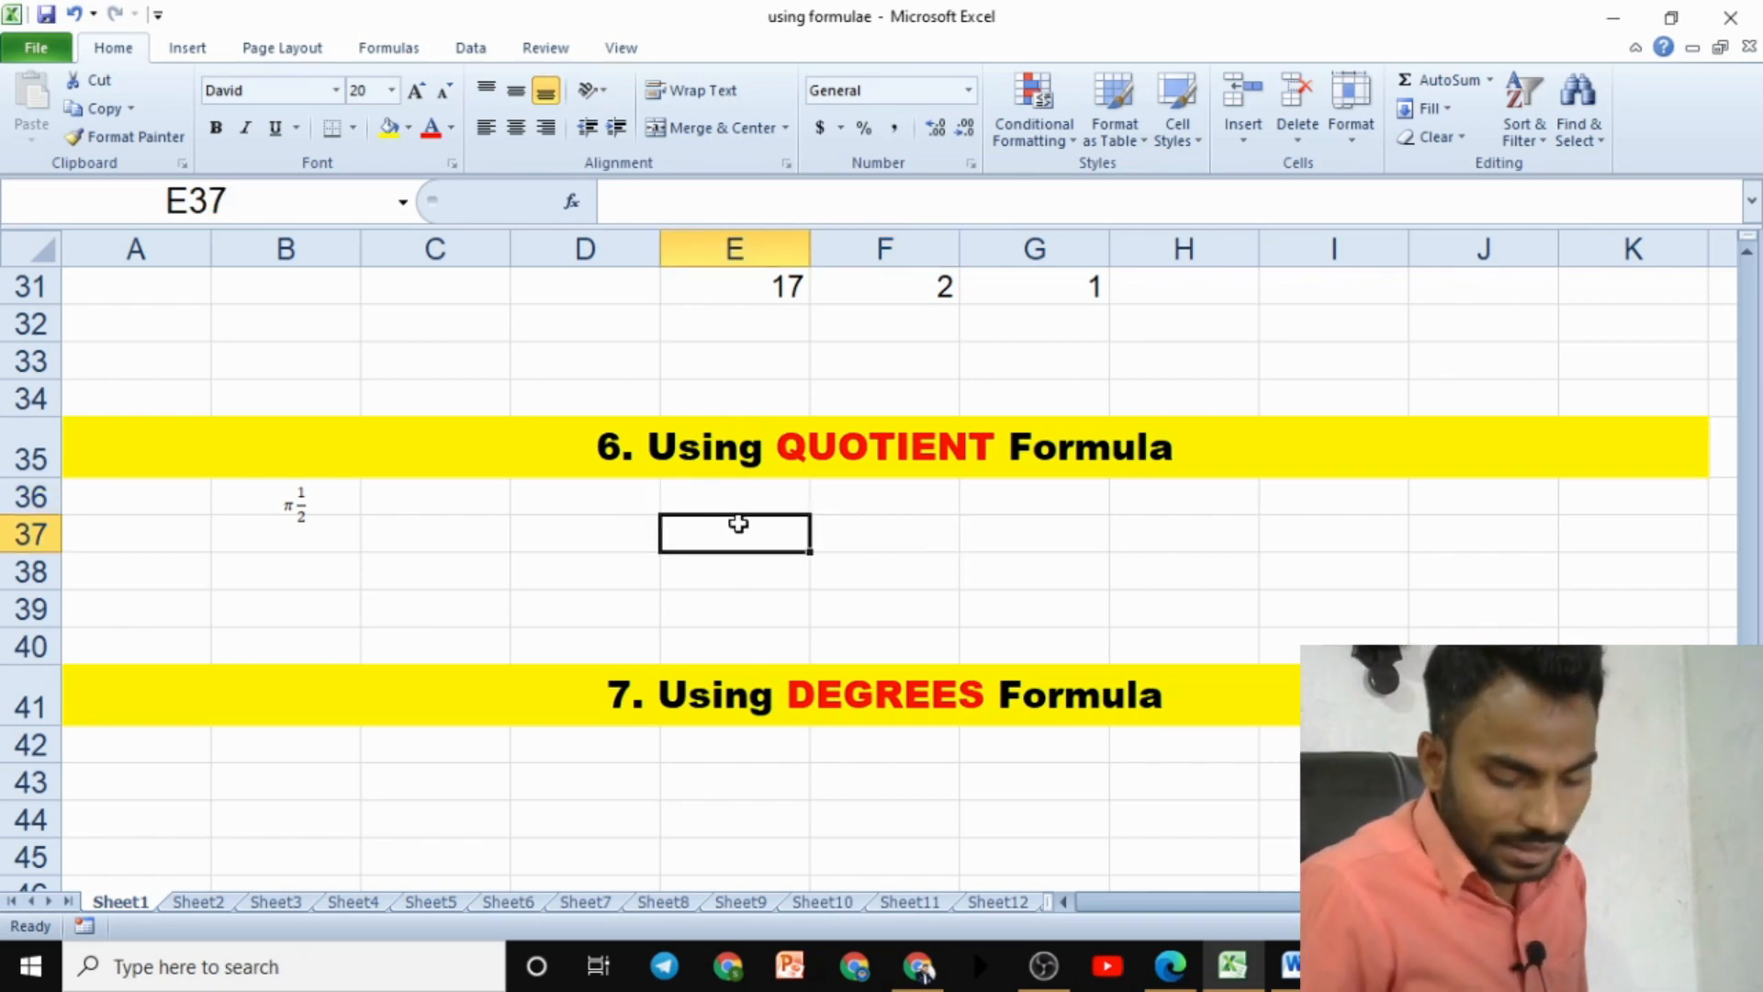
type("50")
key("Tab")
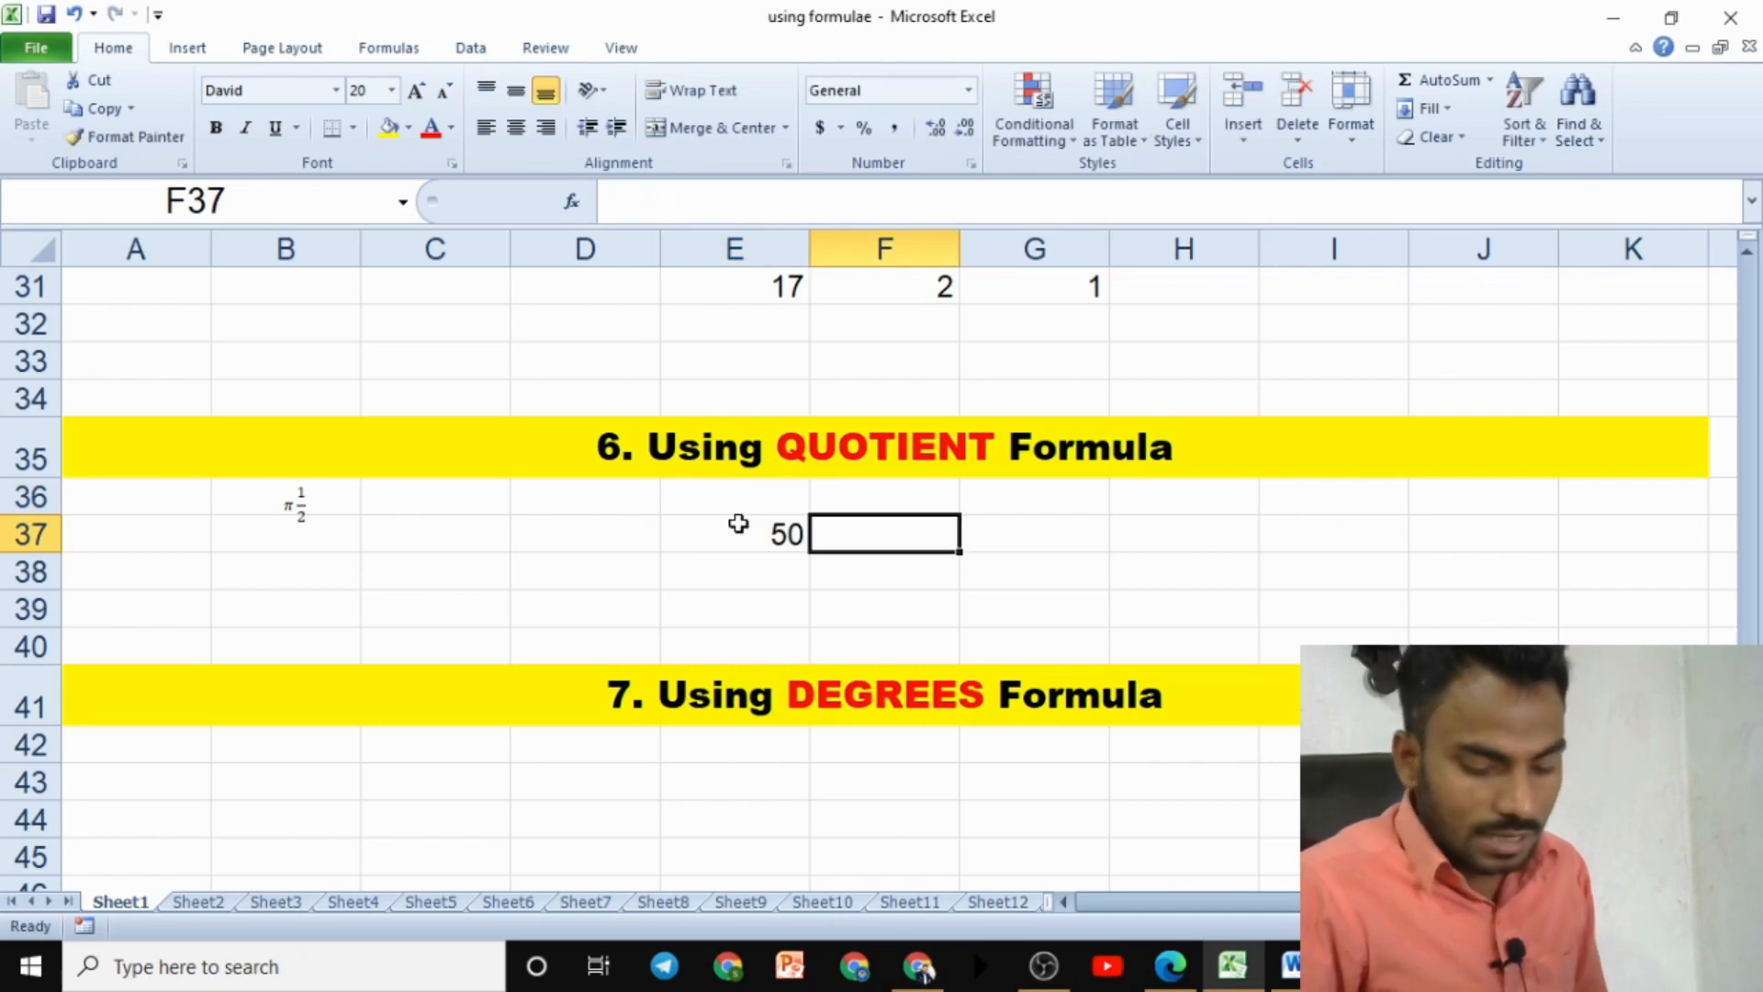
type("10")
key("Tab")
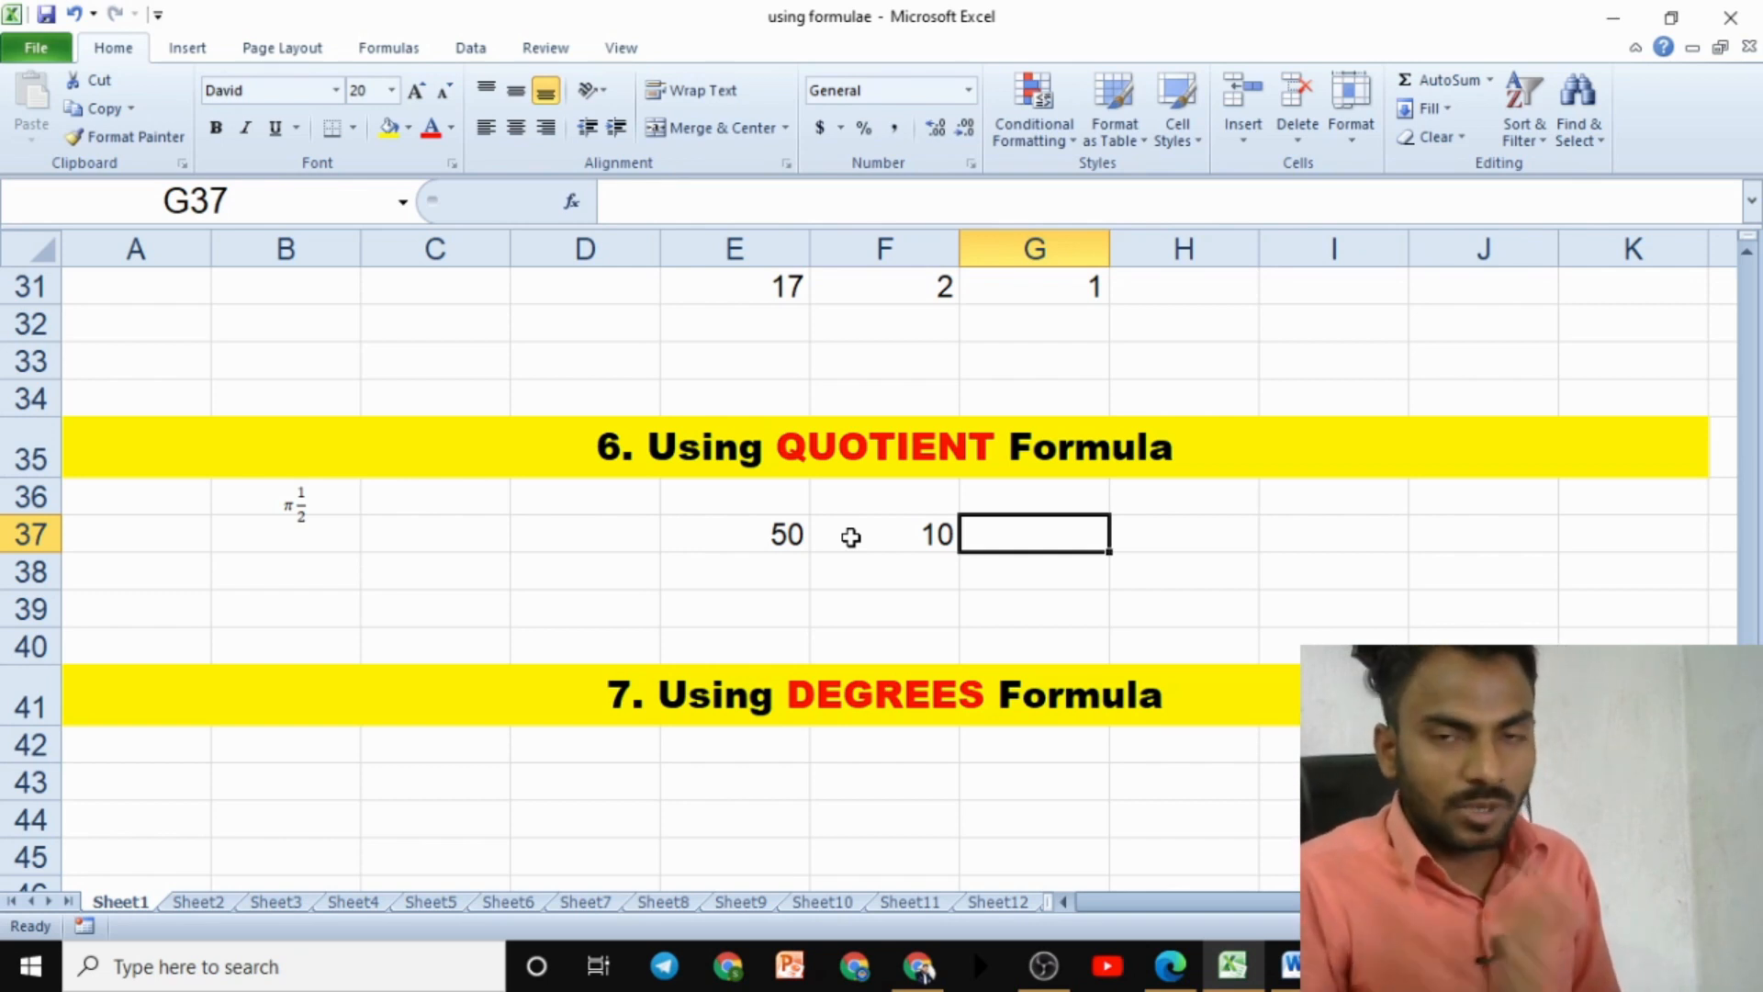
type("=")
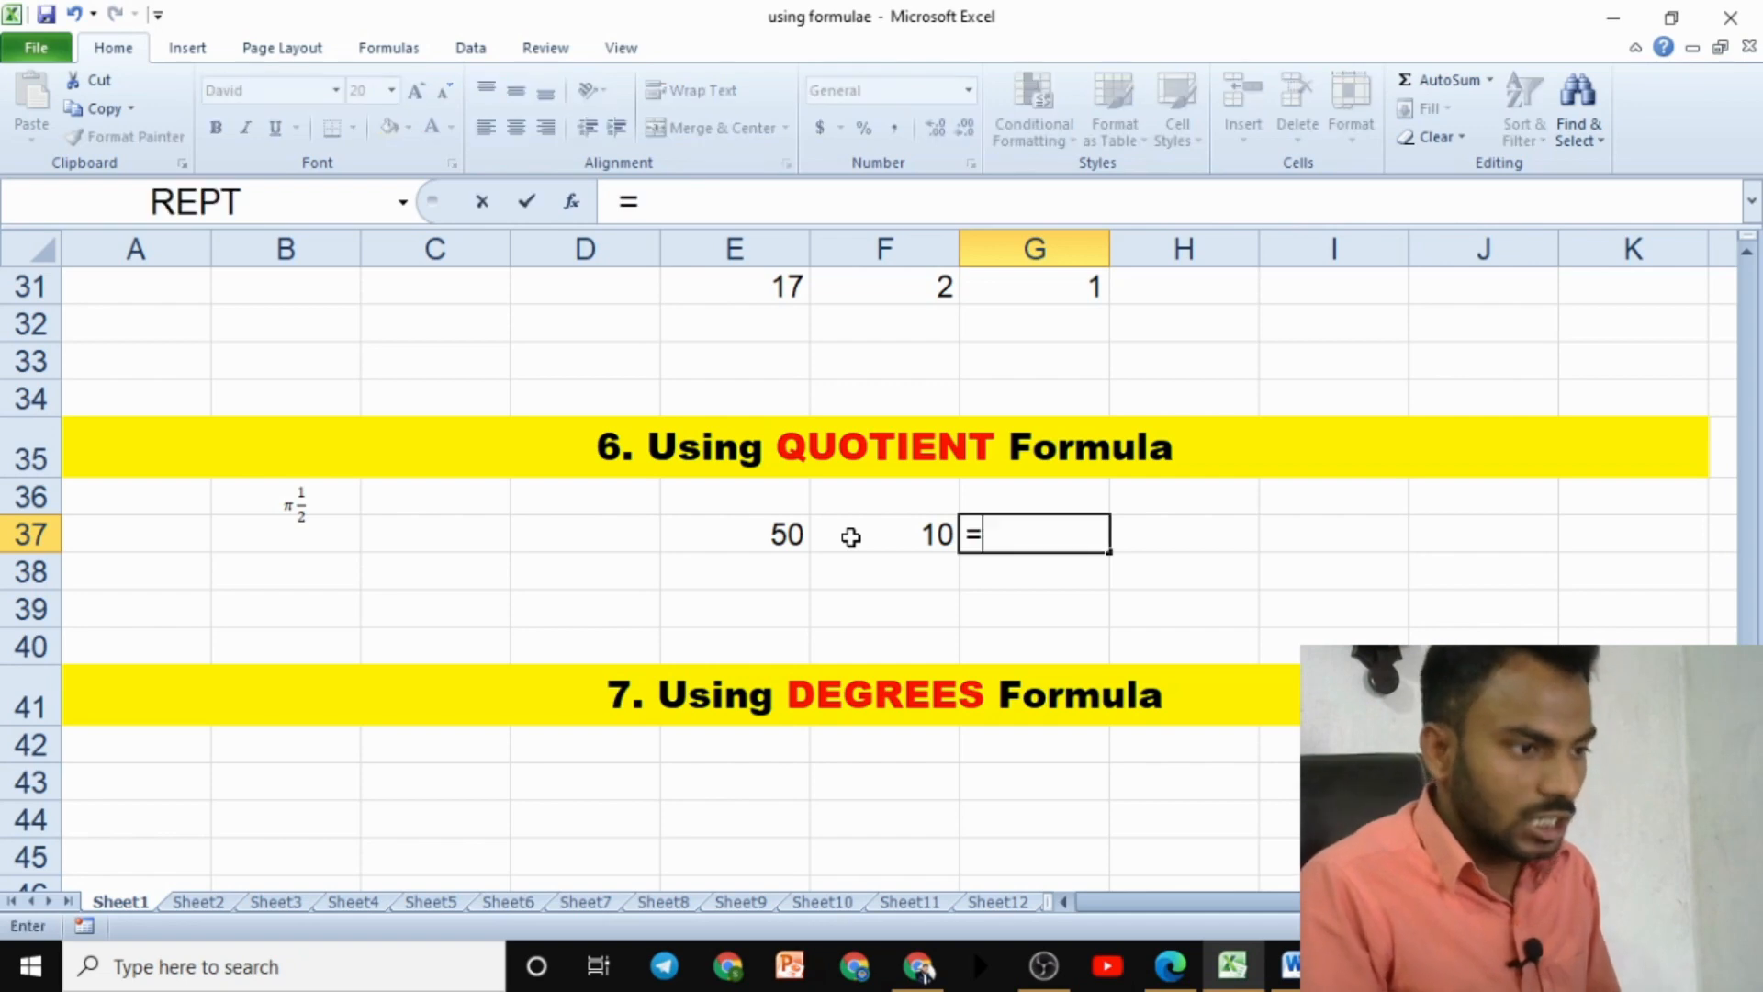
type("qu")
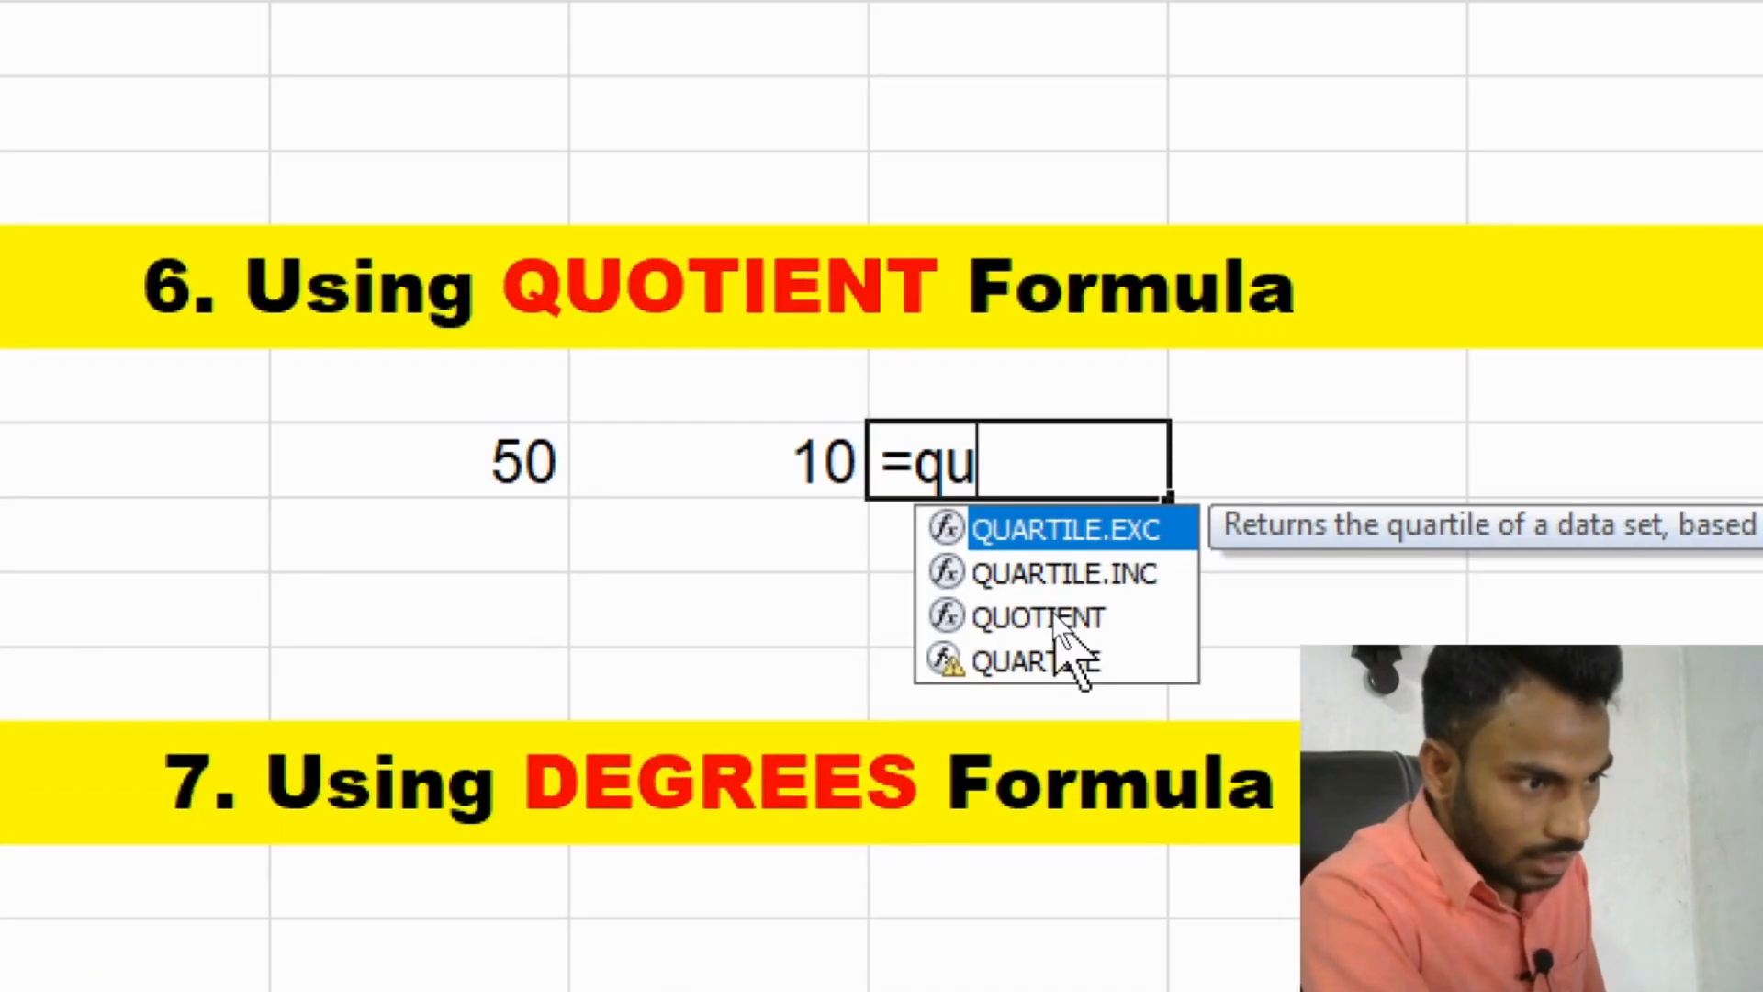
key("Down")
key("Down")
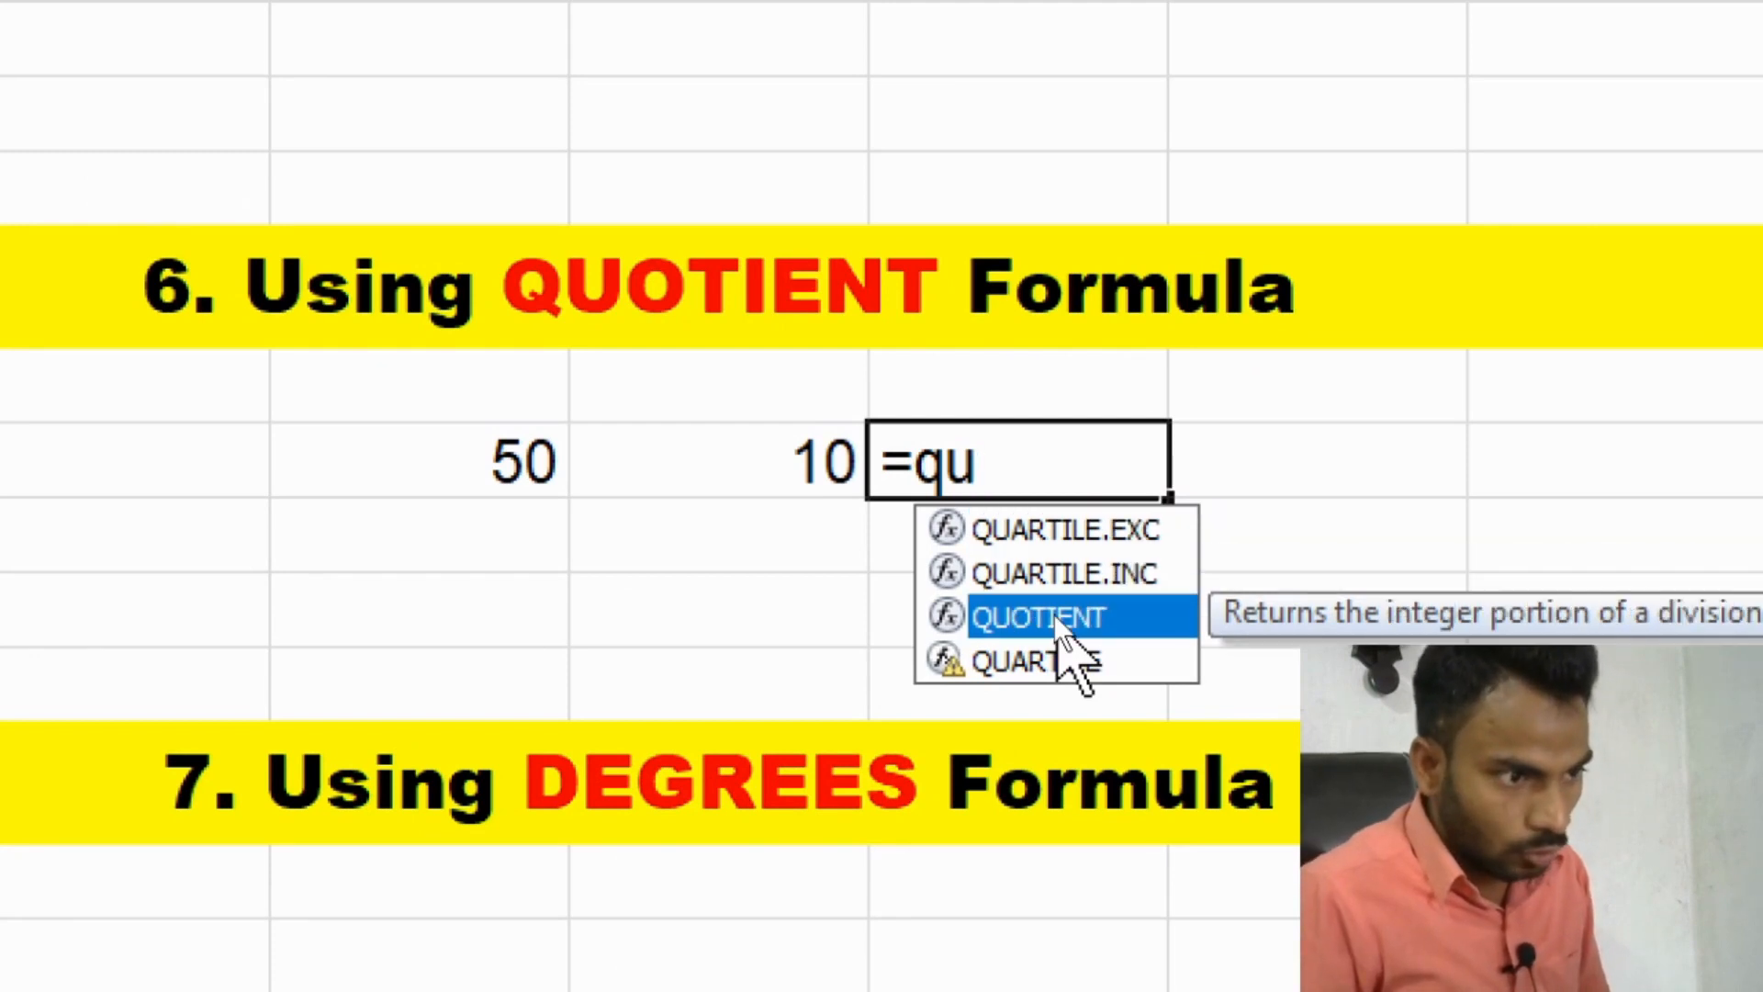
key("Tab")
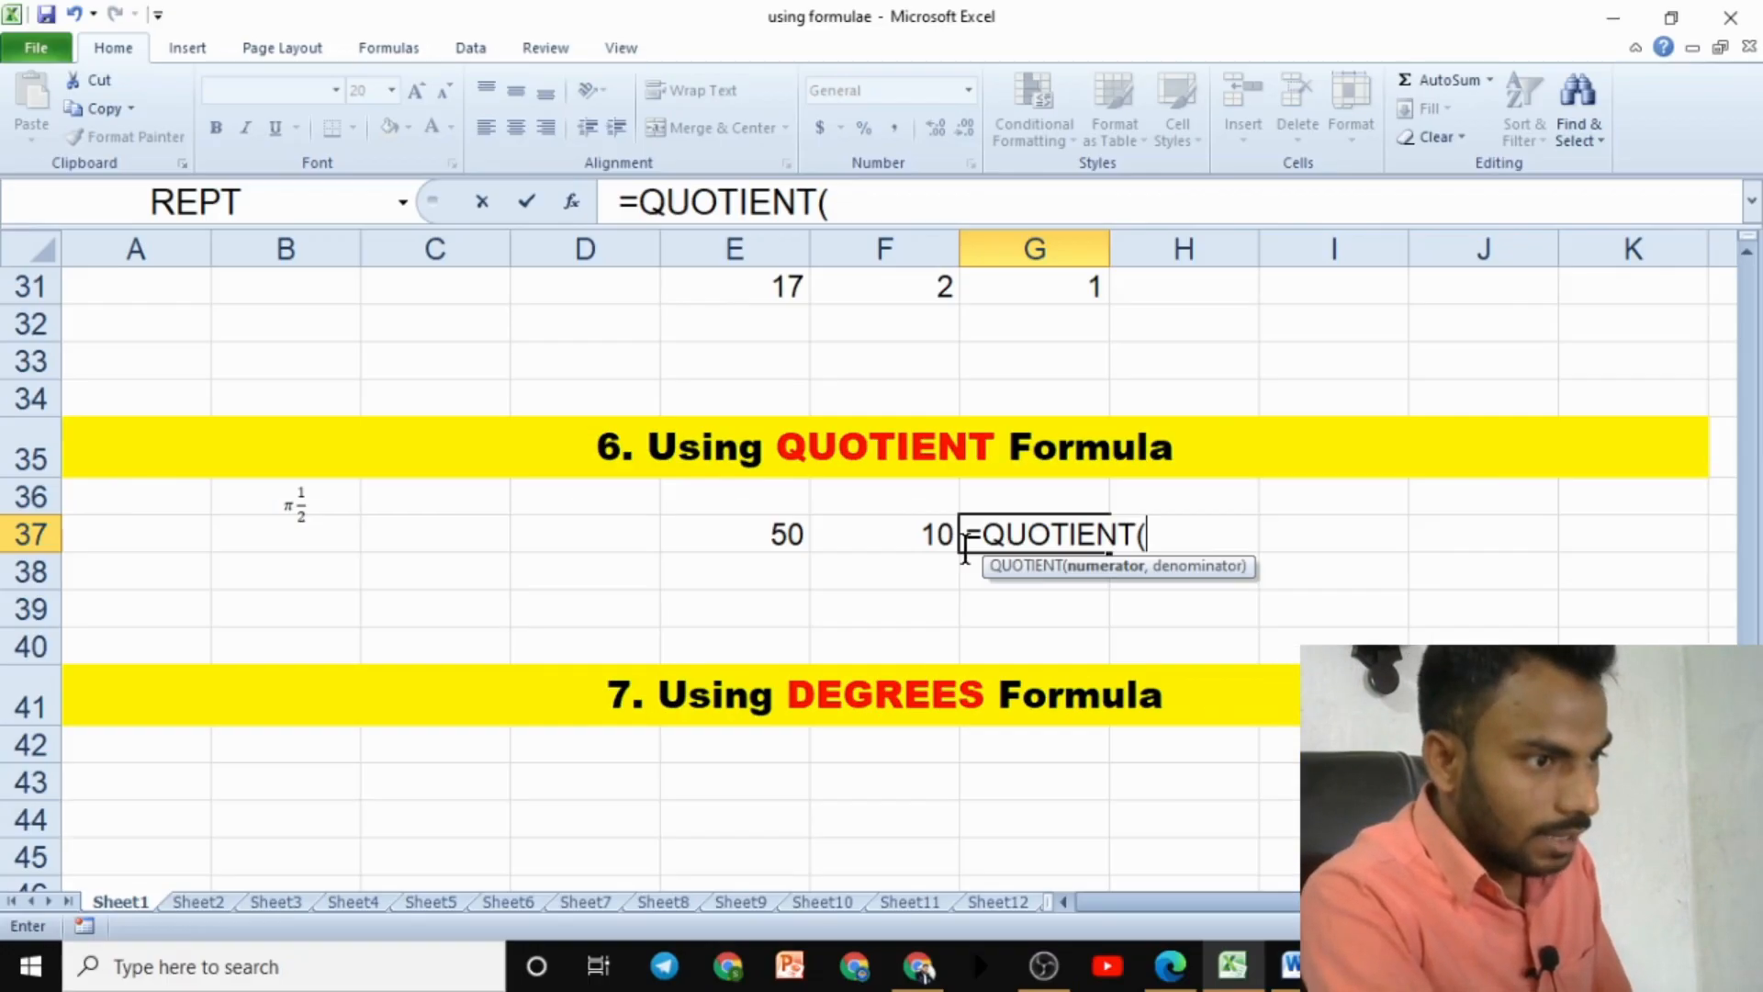
left_click(544, 462)
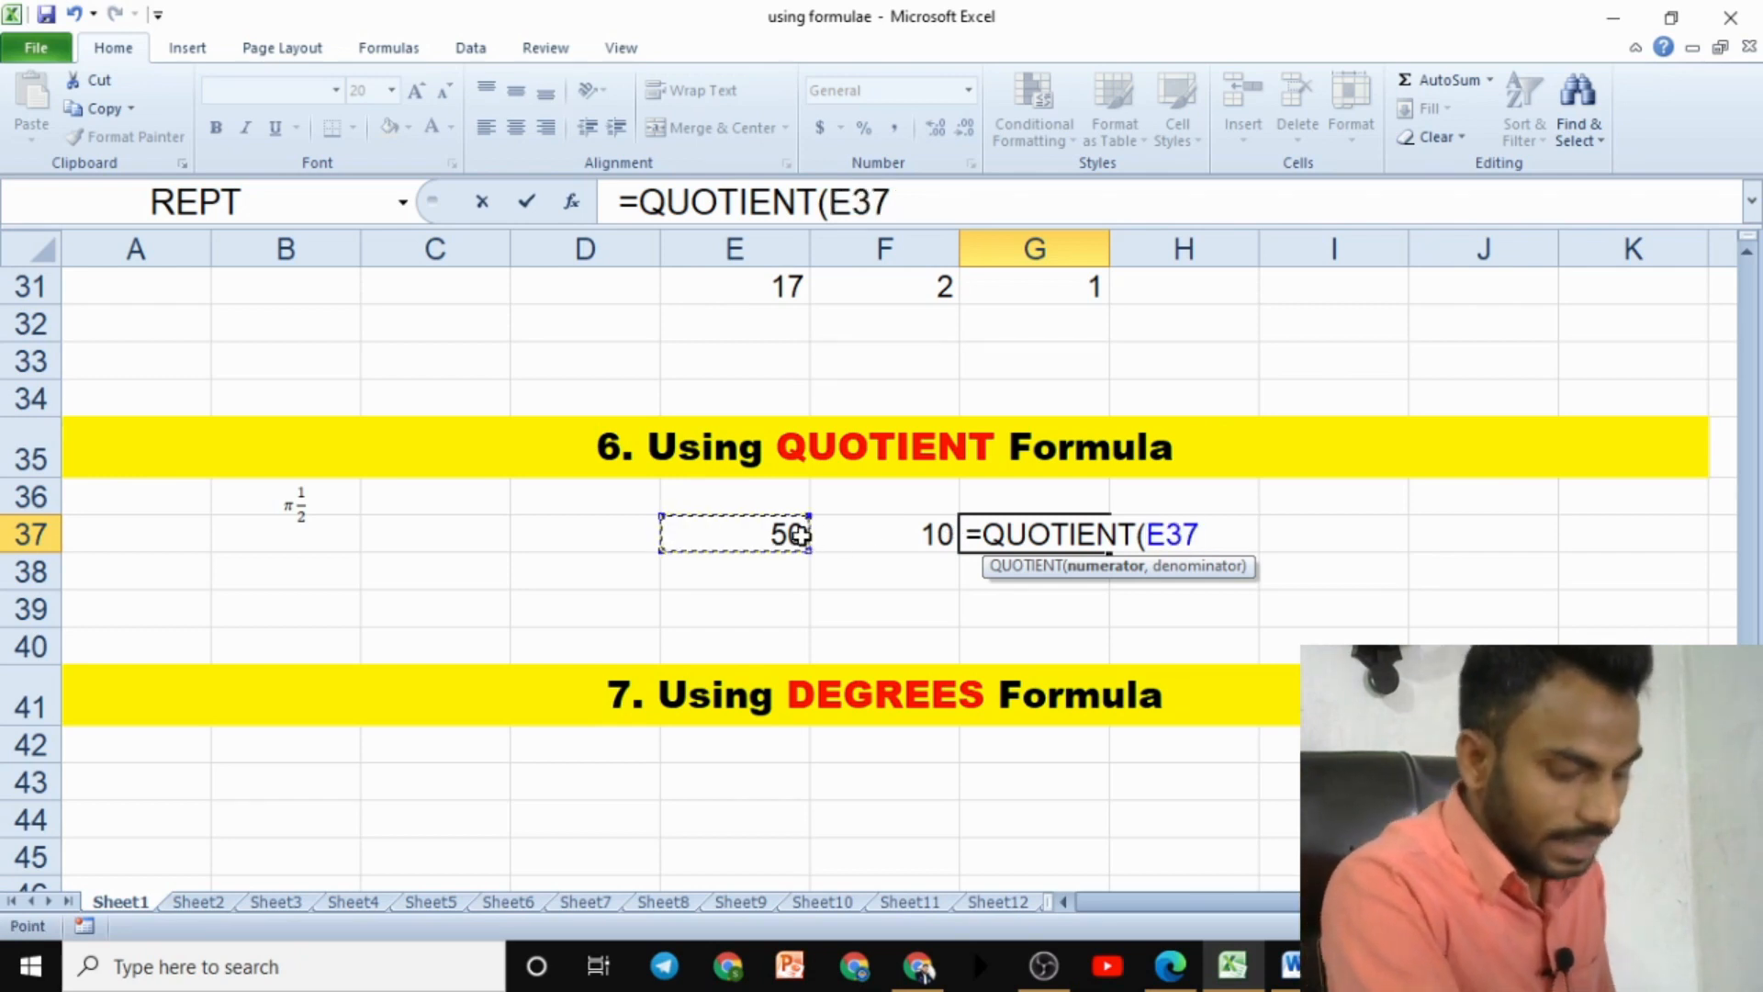
type(",")
left_click(903, 537)
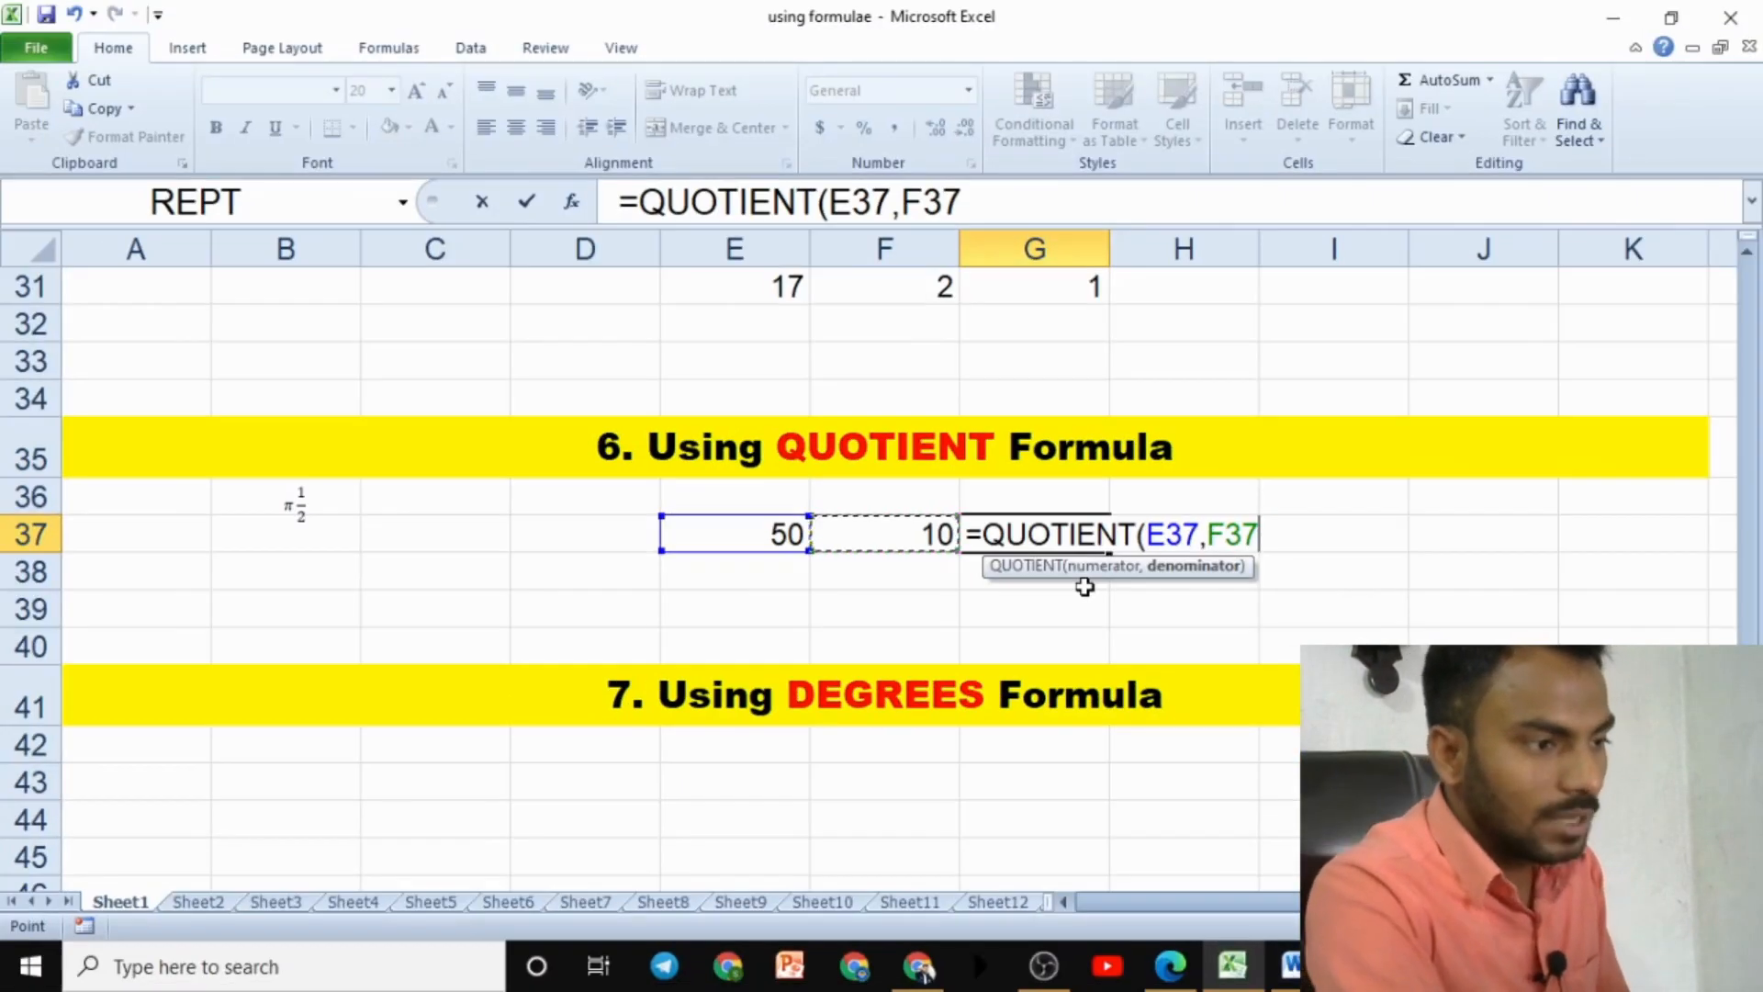
key("BackSpace")
key("BackSpace")
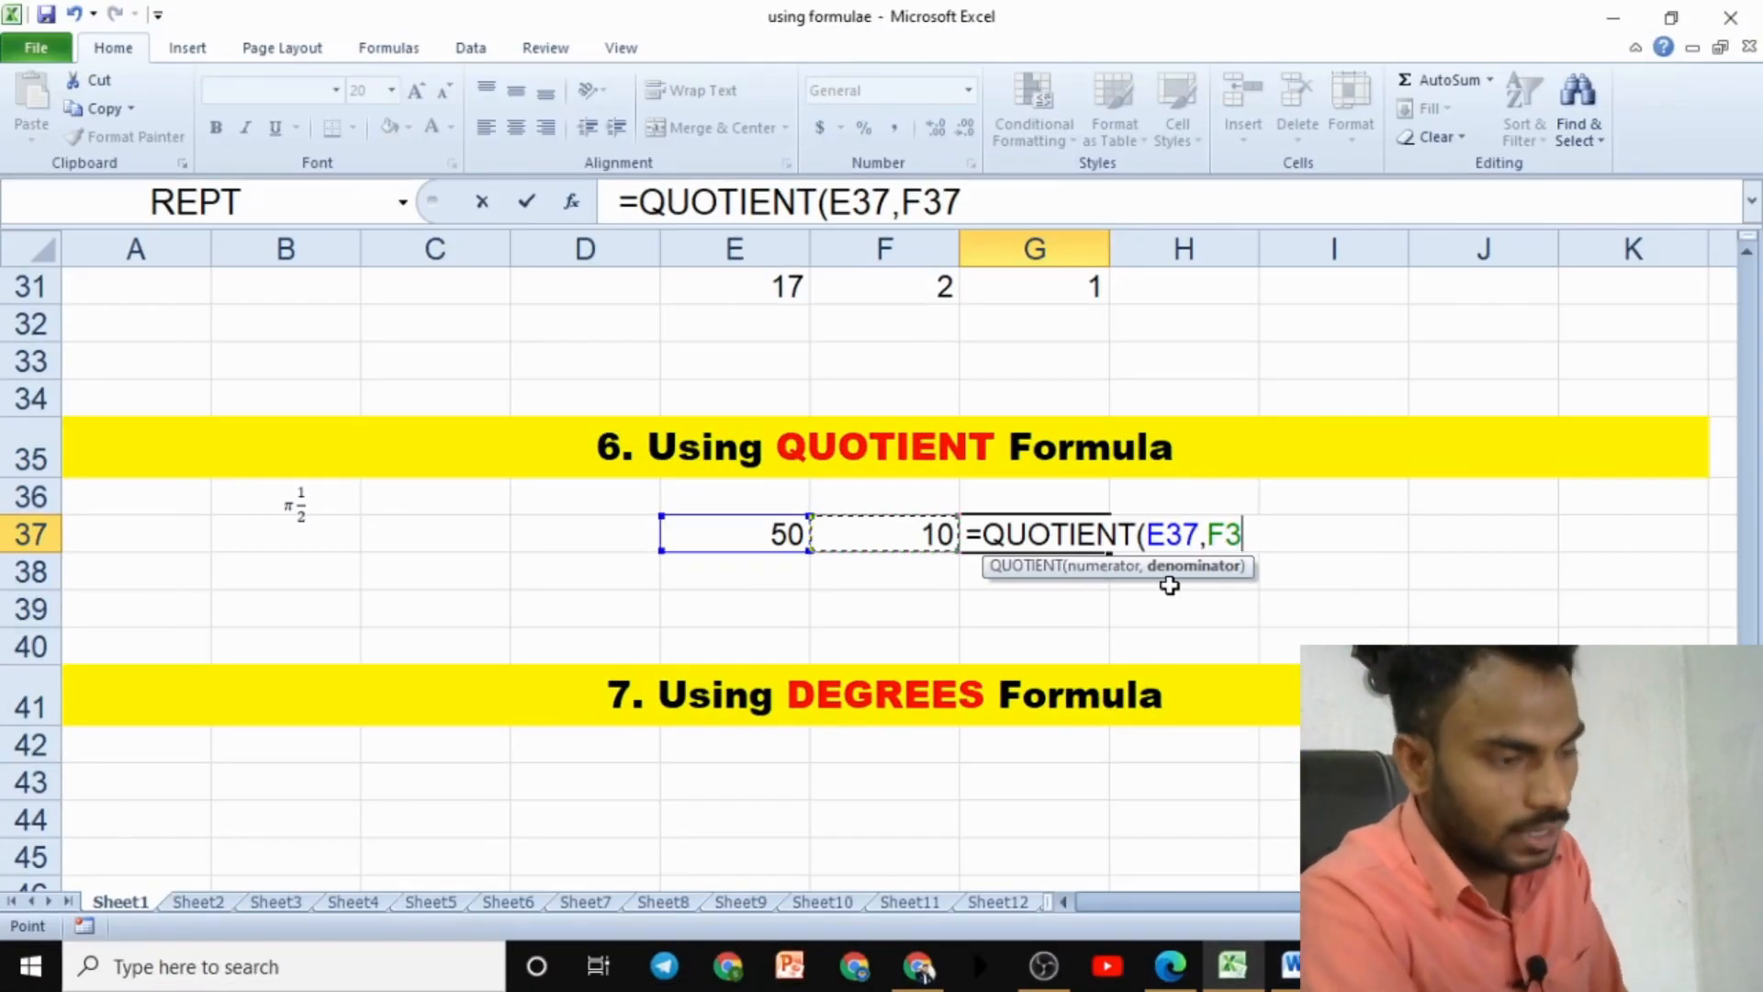
key("BackSpace")
key("BackSpace")
key("BackSpace")
key("BackSpace")
key("BackSpace")
key("BackSpace")
key("BackSpace")
key("BackSpace")
key("BackSpace")
key("BackSpace")
key("BackSpace")
key("BackSpace")
key("BackSpace")
key("BackSpace")
key("BackSpace")
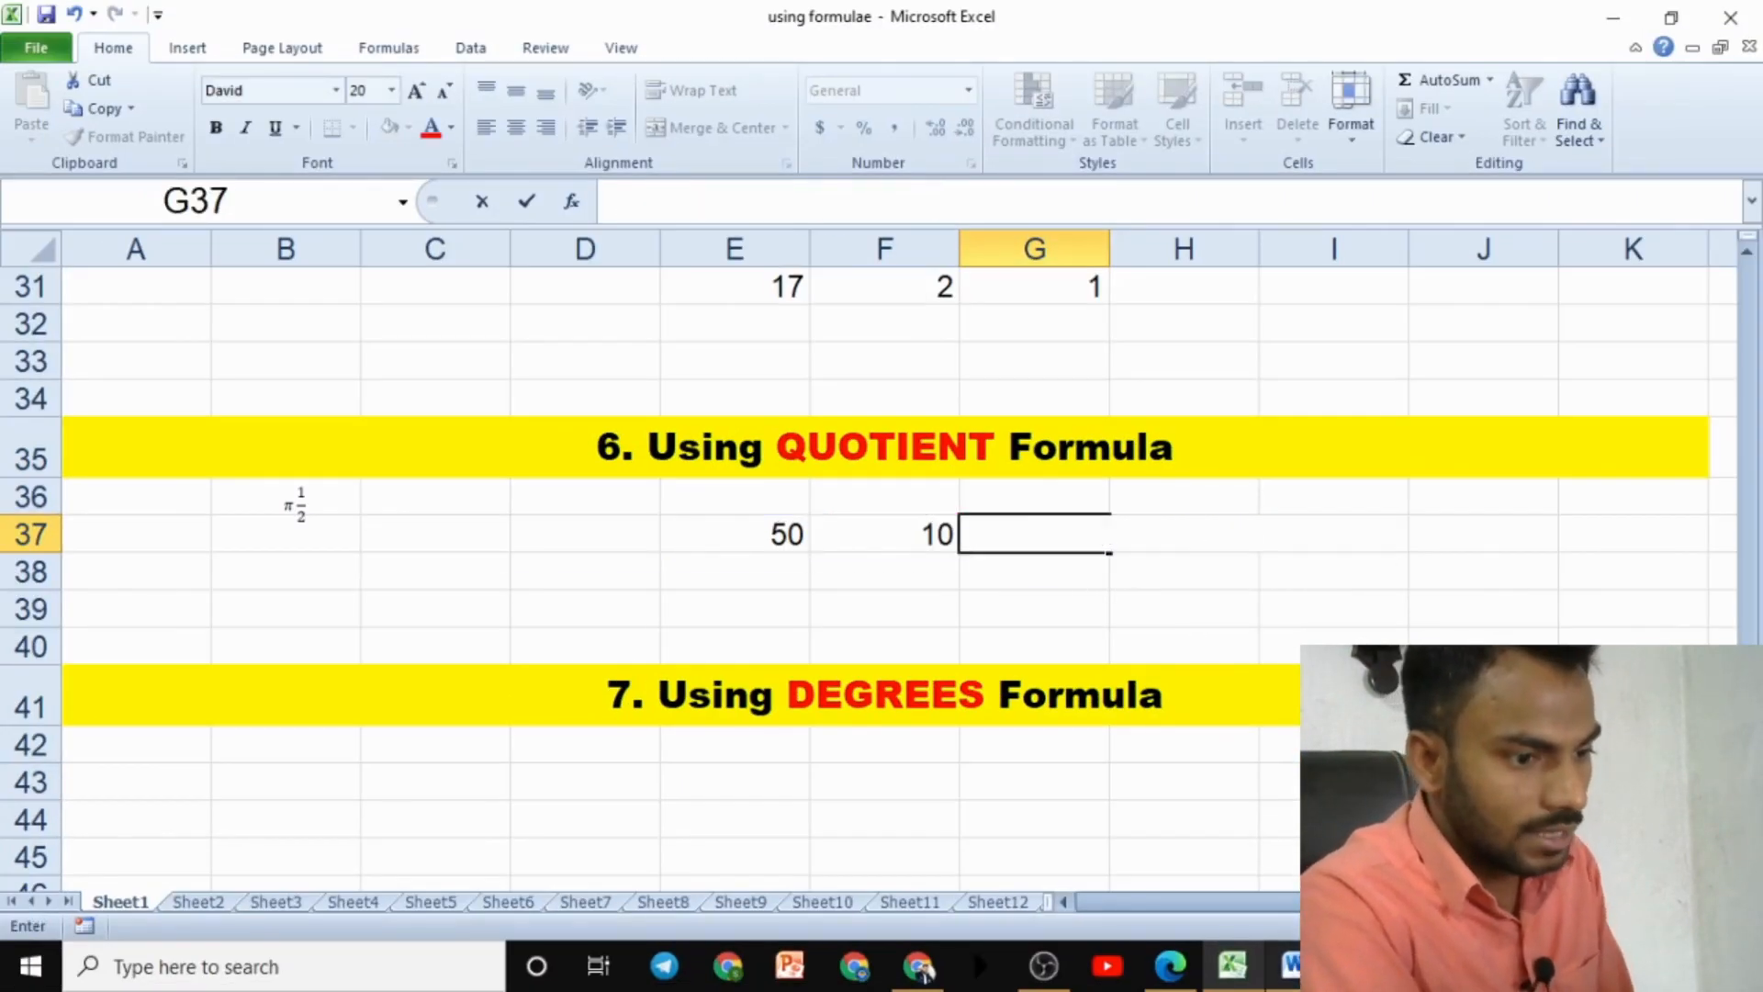
Switch to Word and replace the 15 ÷ 3 = 5 equation with the stacked fraction 155 over 5
left_click(1292, 966)
key("ctrl+a")
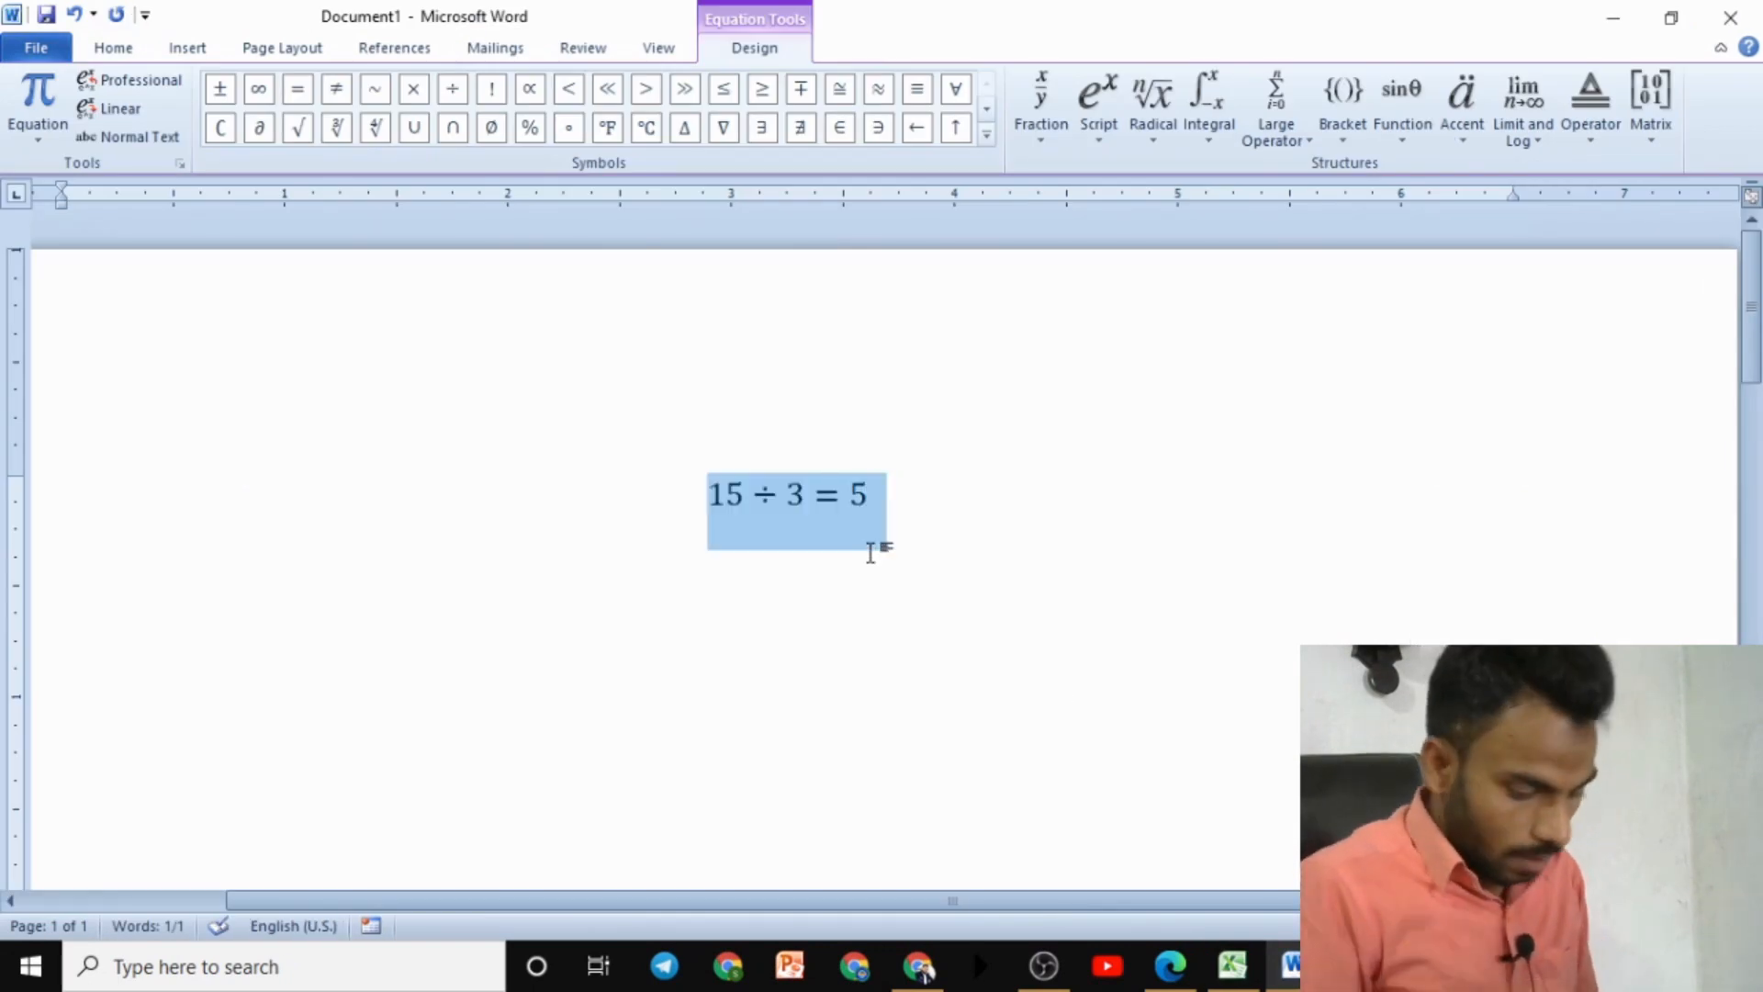
type("5/5")
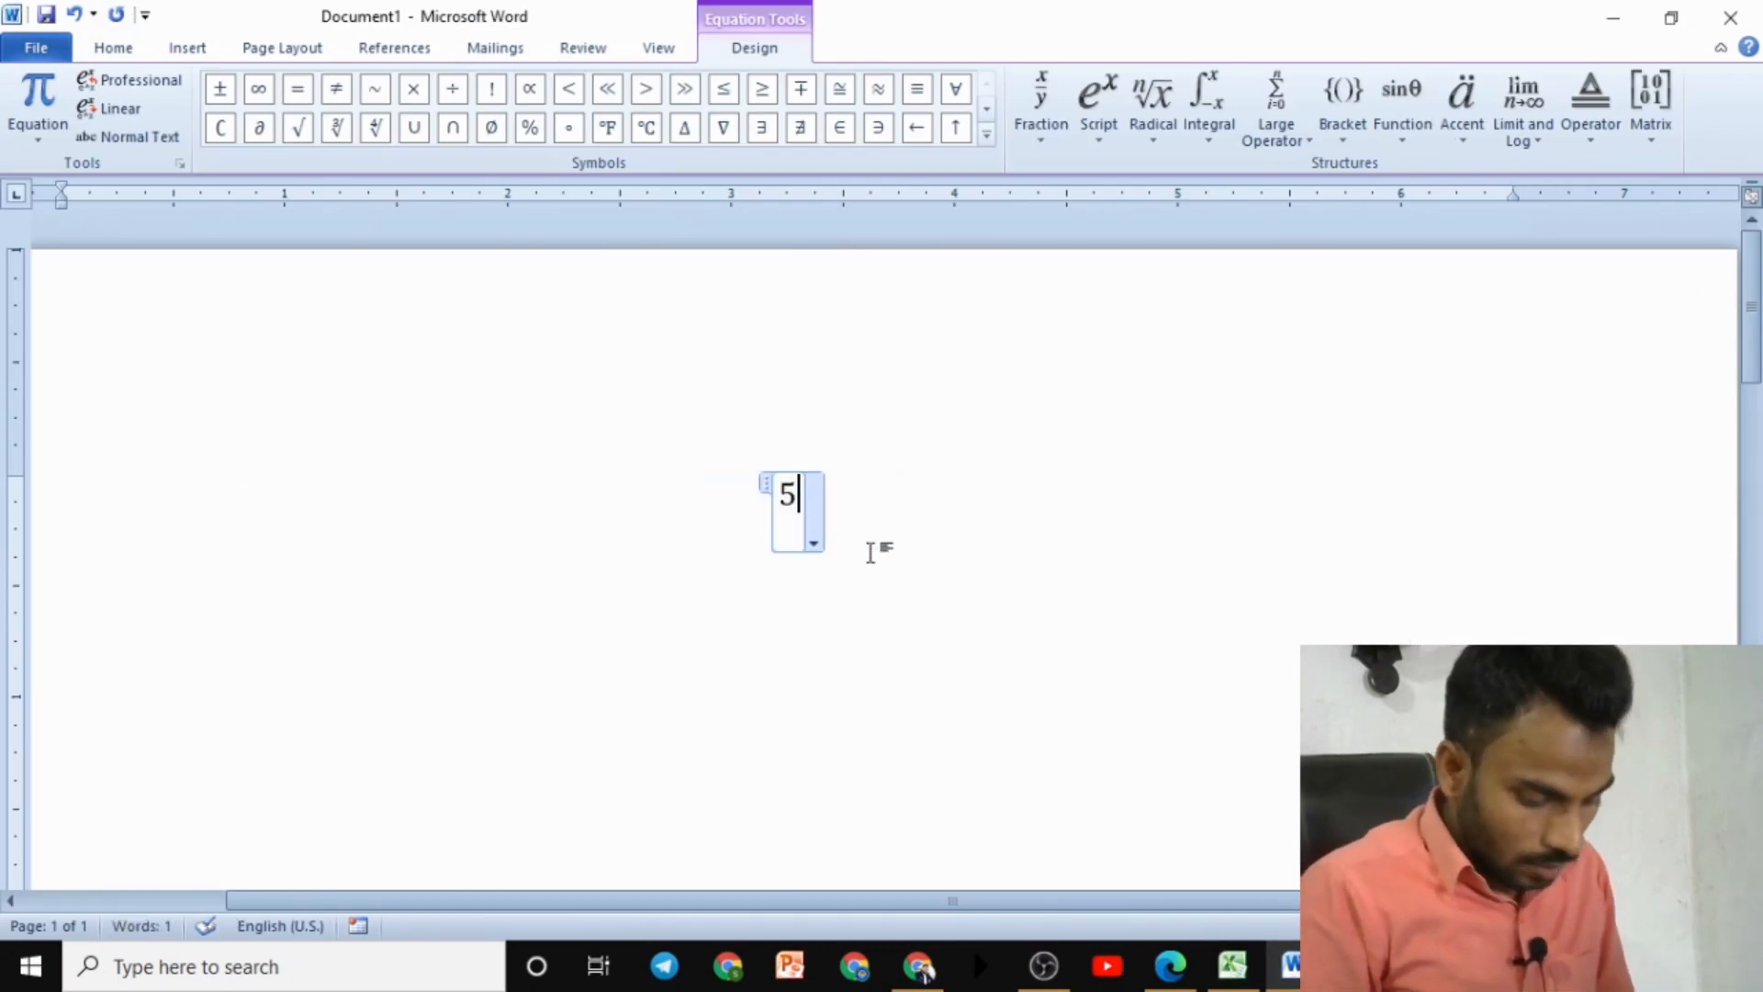
key("Return")
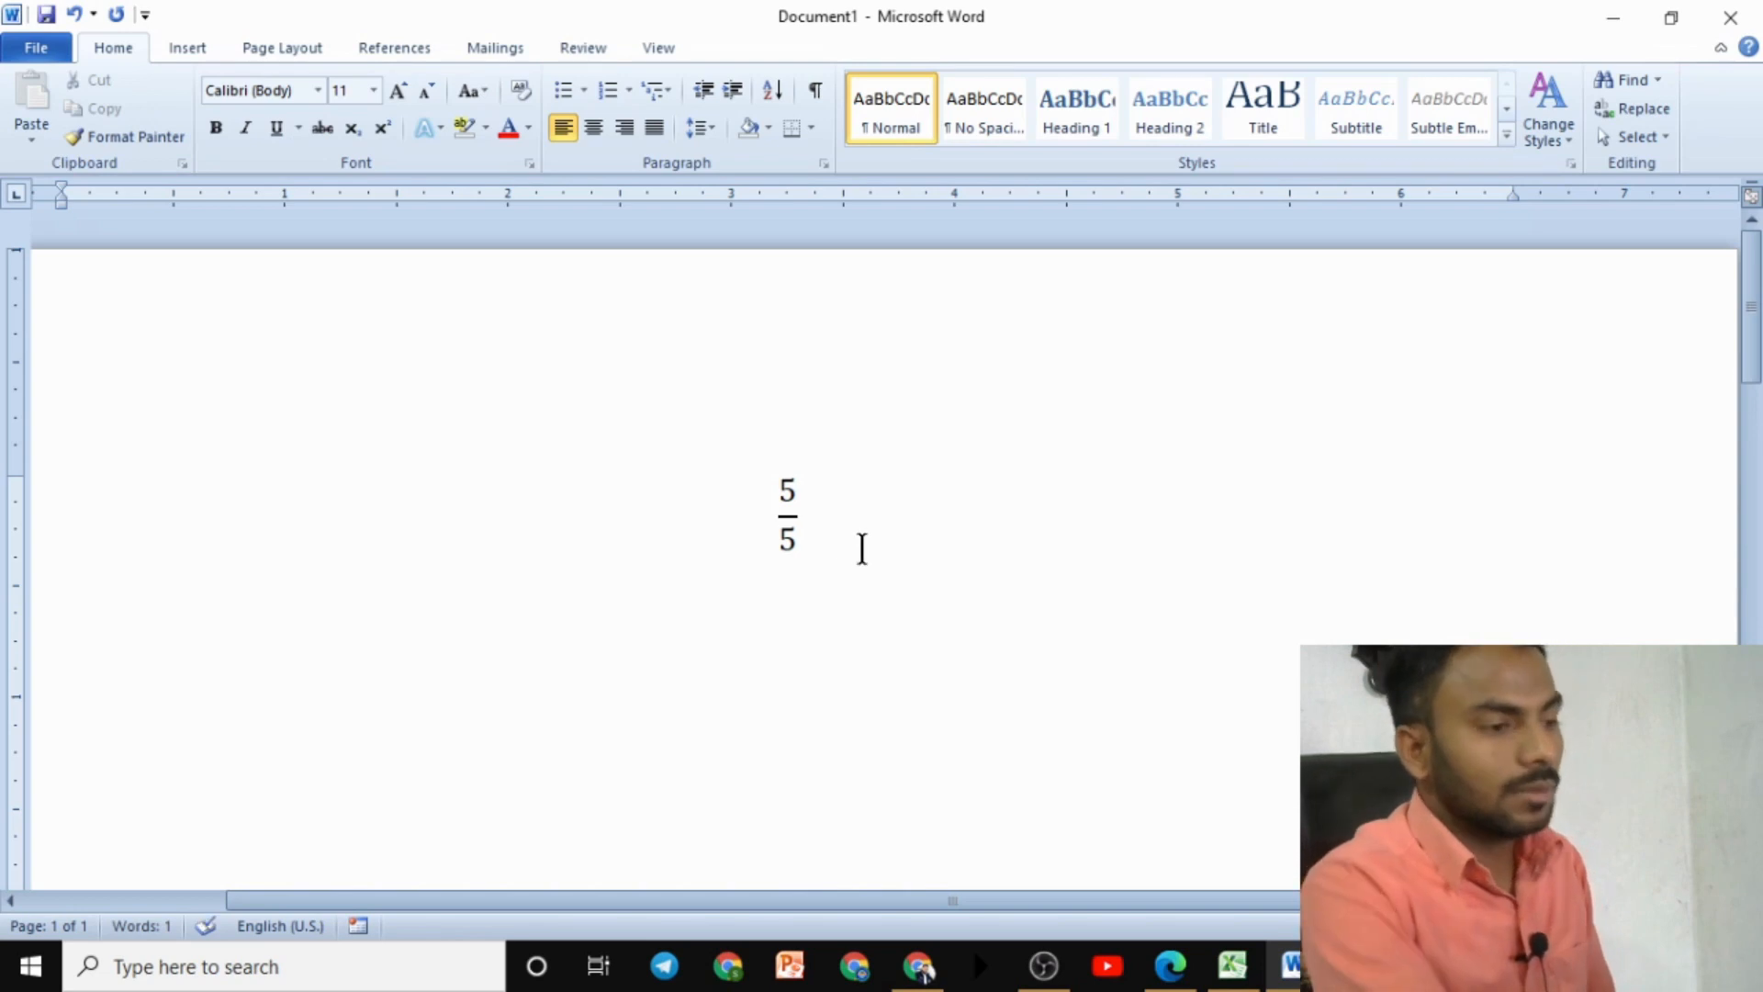
left_click(830, 531)
left_click(783, 484)
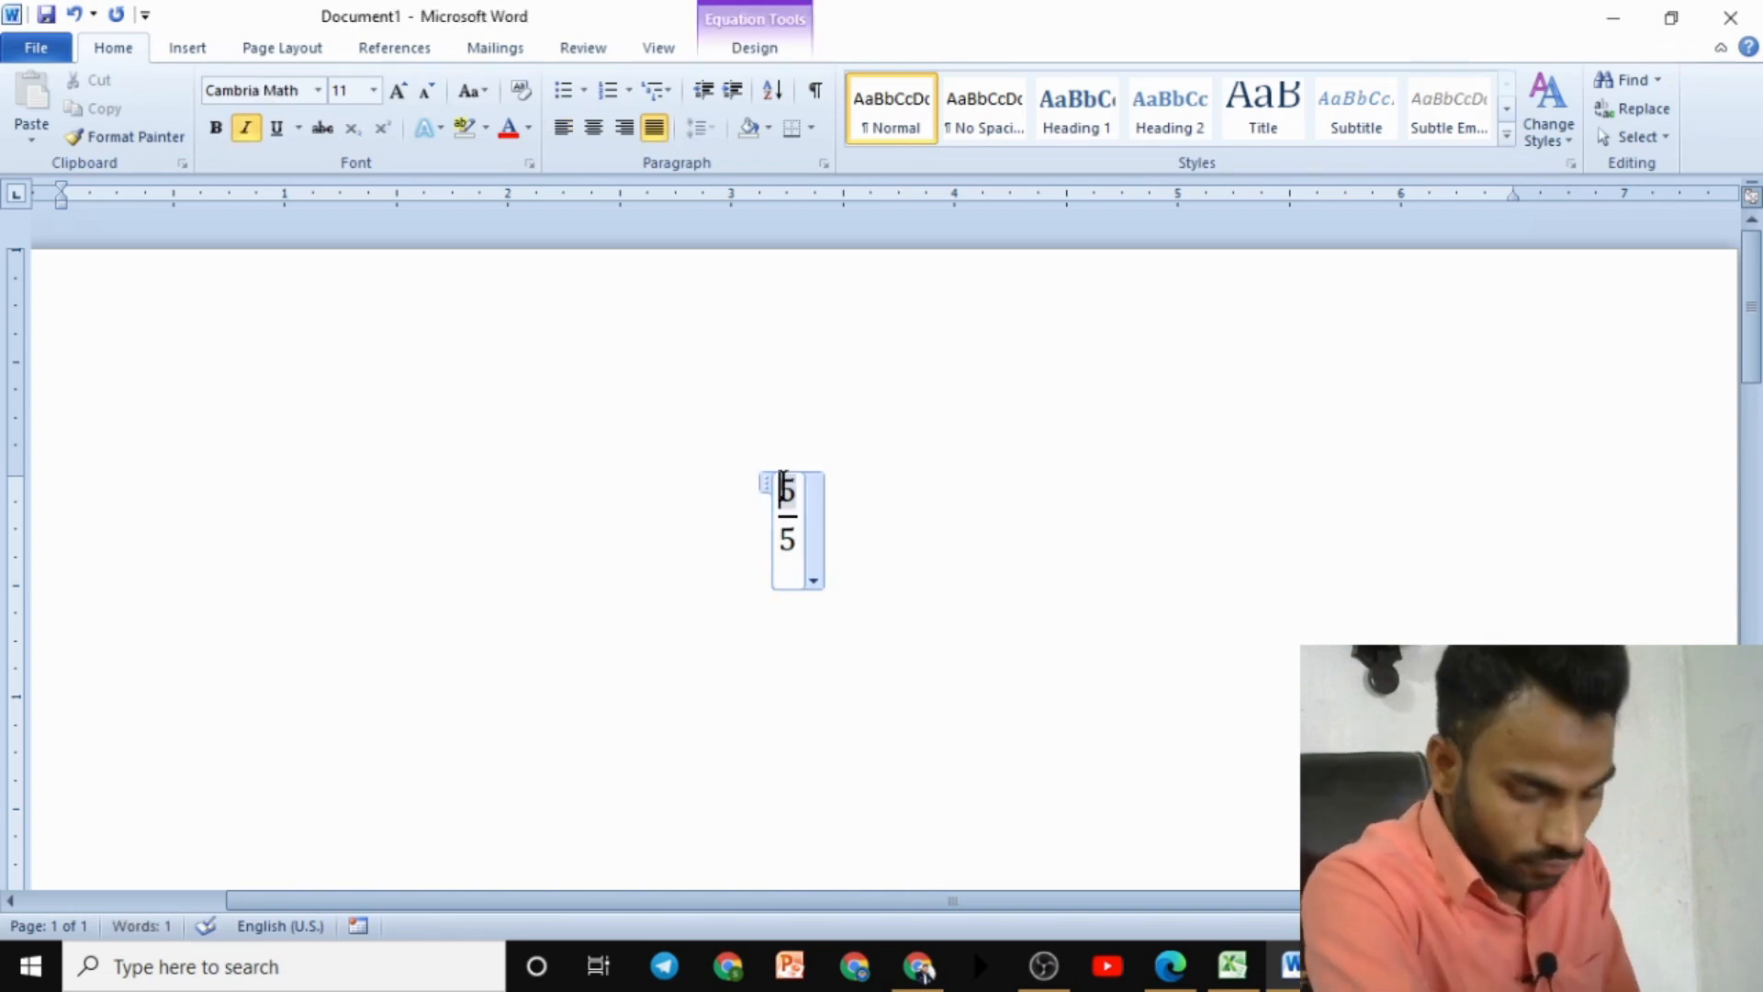
type("155")
left_click(819, 522)
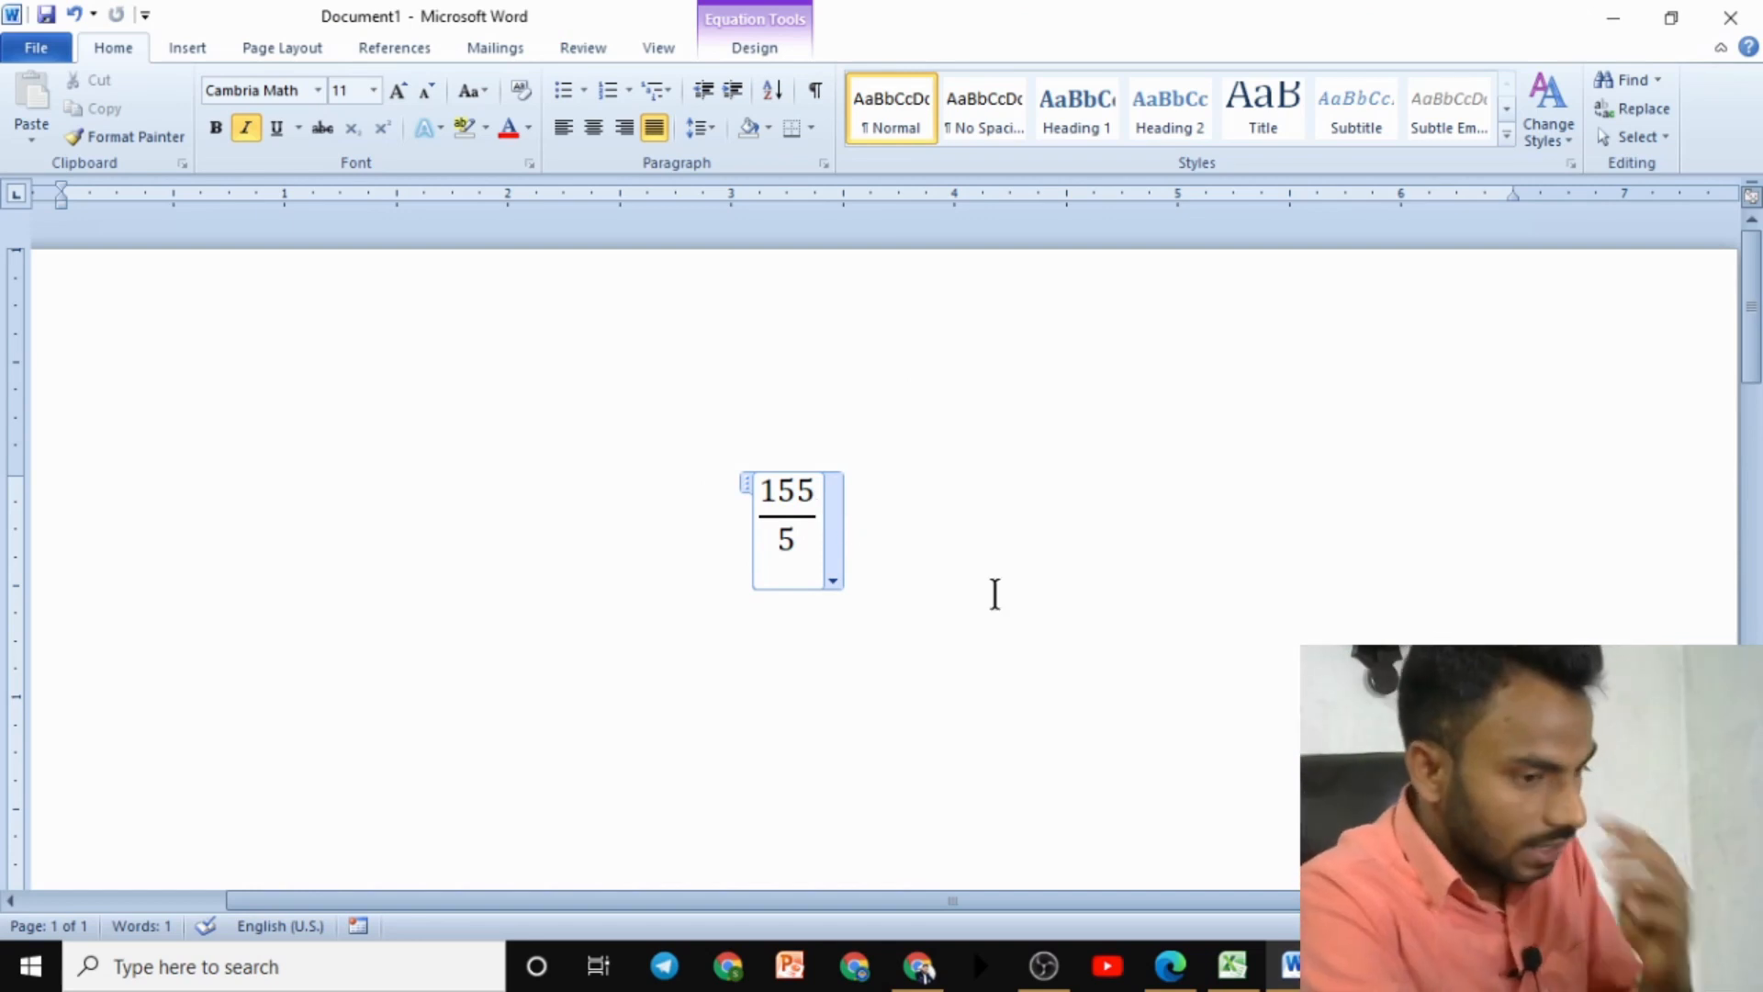
Switch to Excel, calculate the quotient in G37 with =QUOTIENT(E37,F37), and review the two source cells
key("alt+Tab")
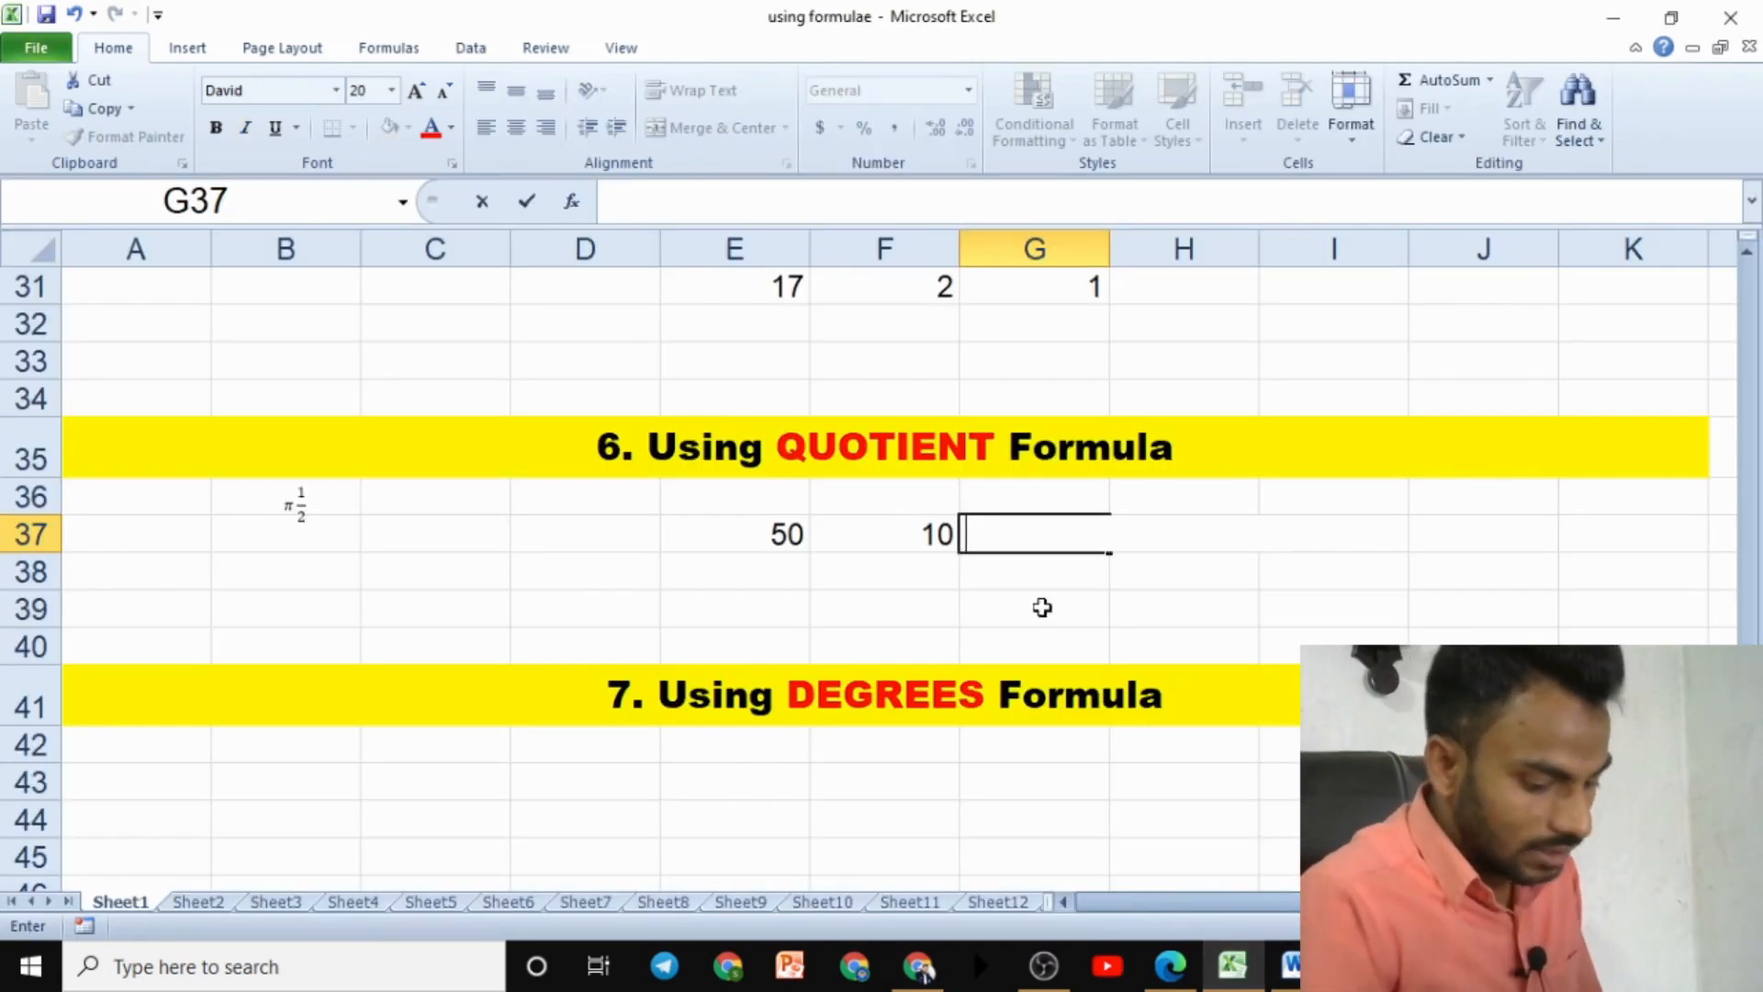
type("=")
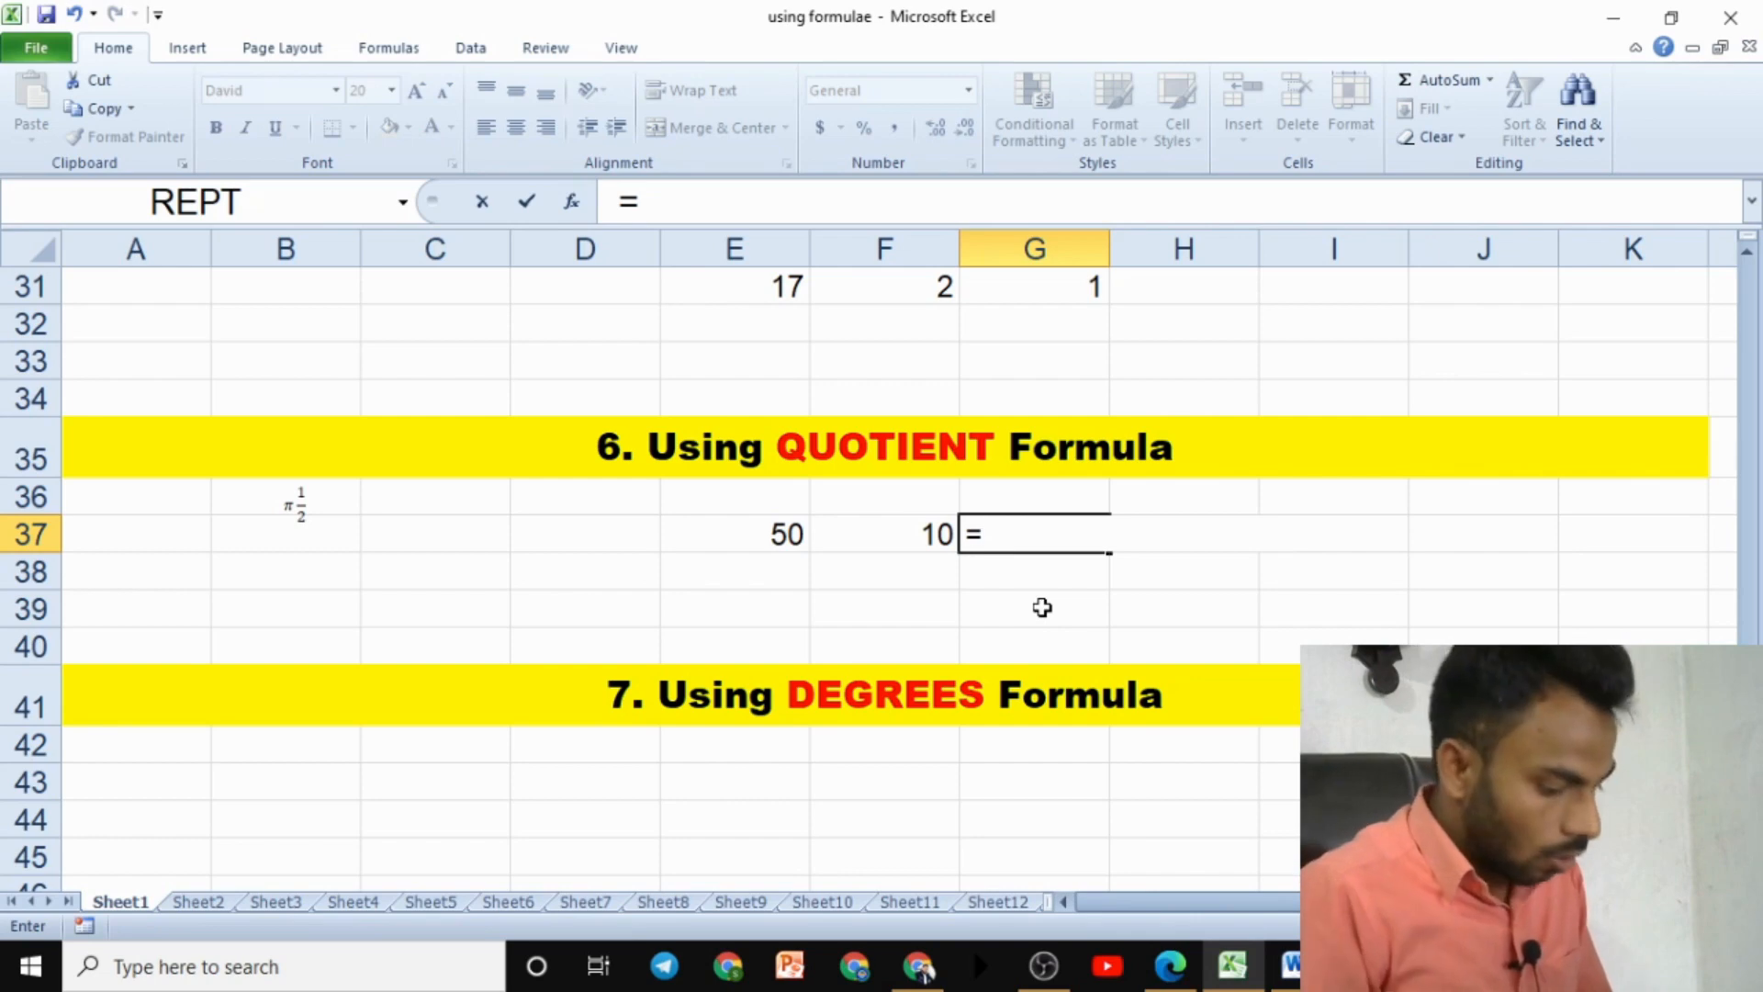
type("qu")
double_click(1042, 608)
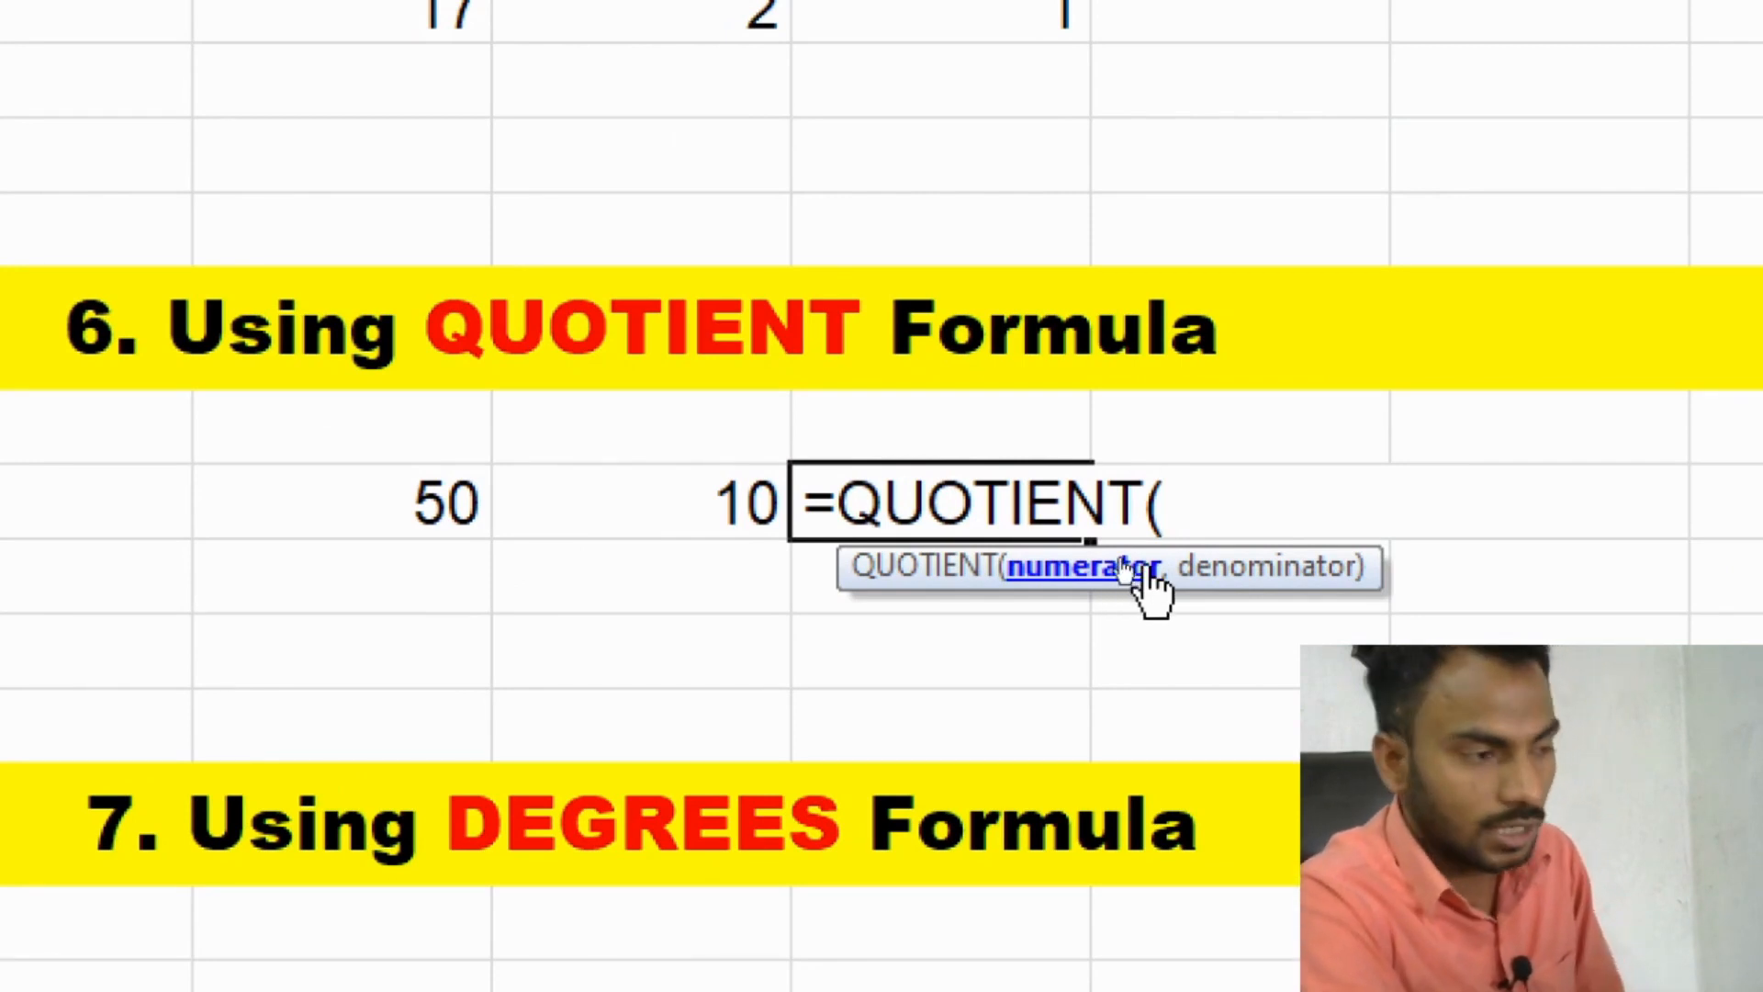
left_click(438, 508)
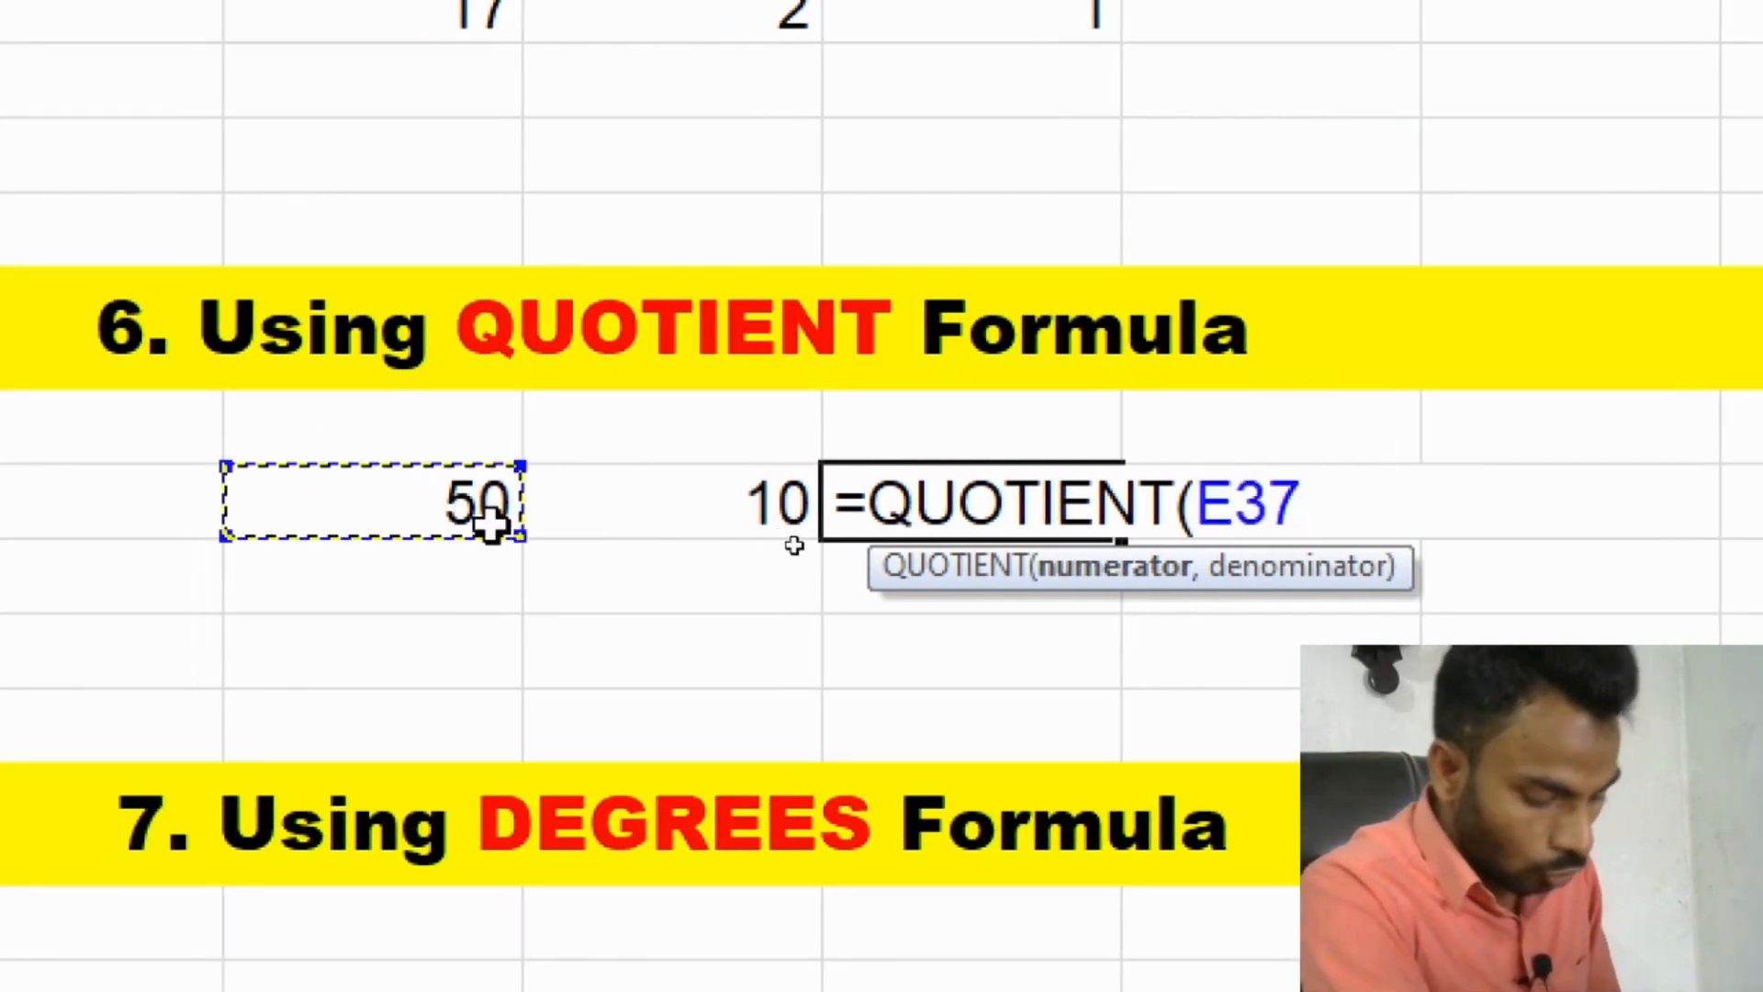
type(",")
left_click(762, 507)
type(")")
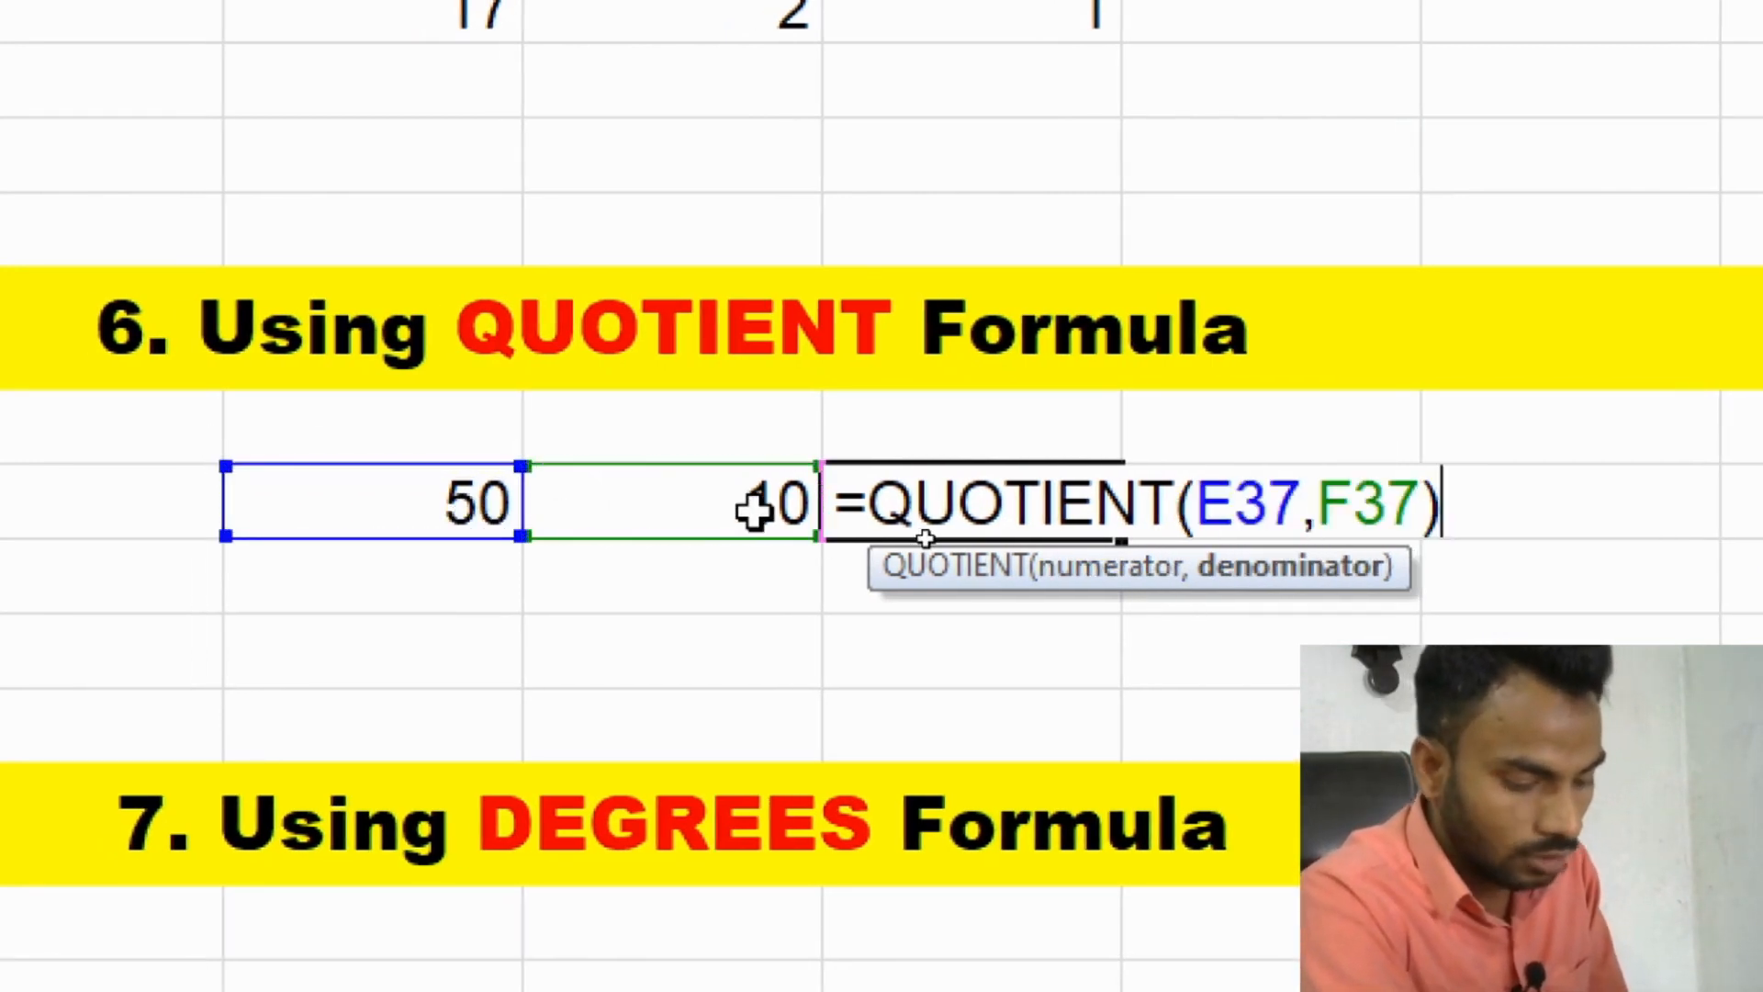
key("Return")
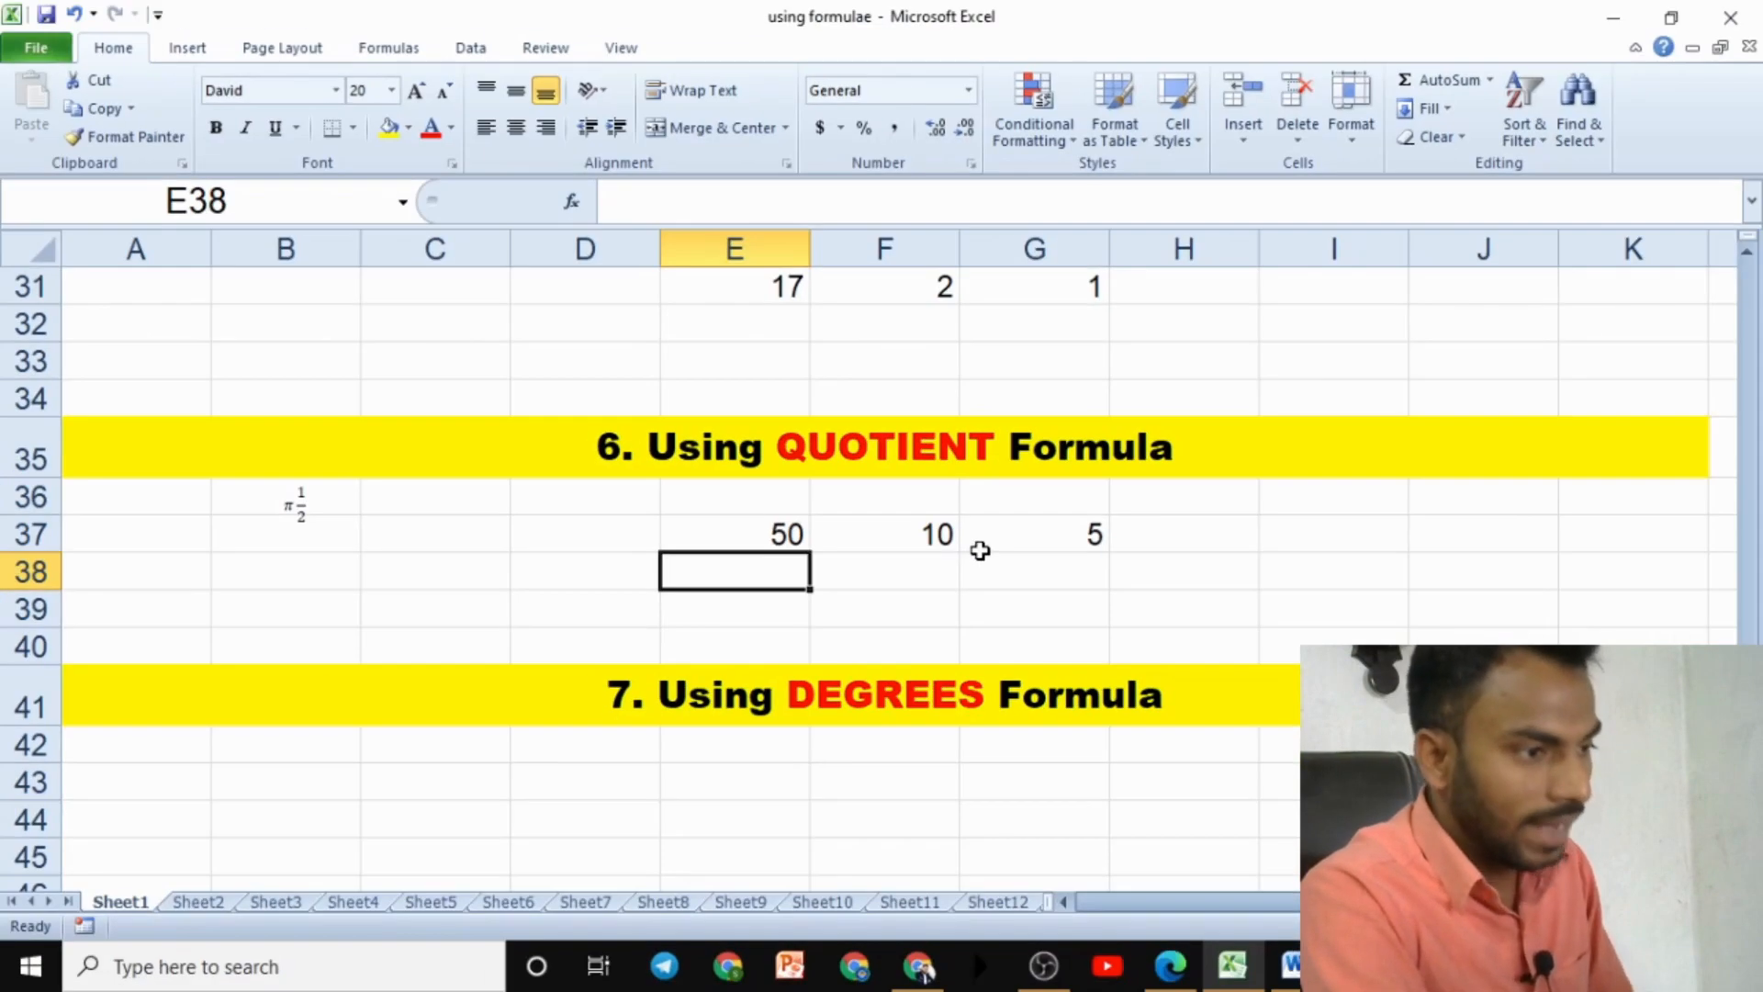
left_click(946, 540)
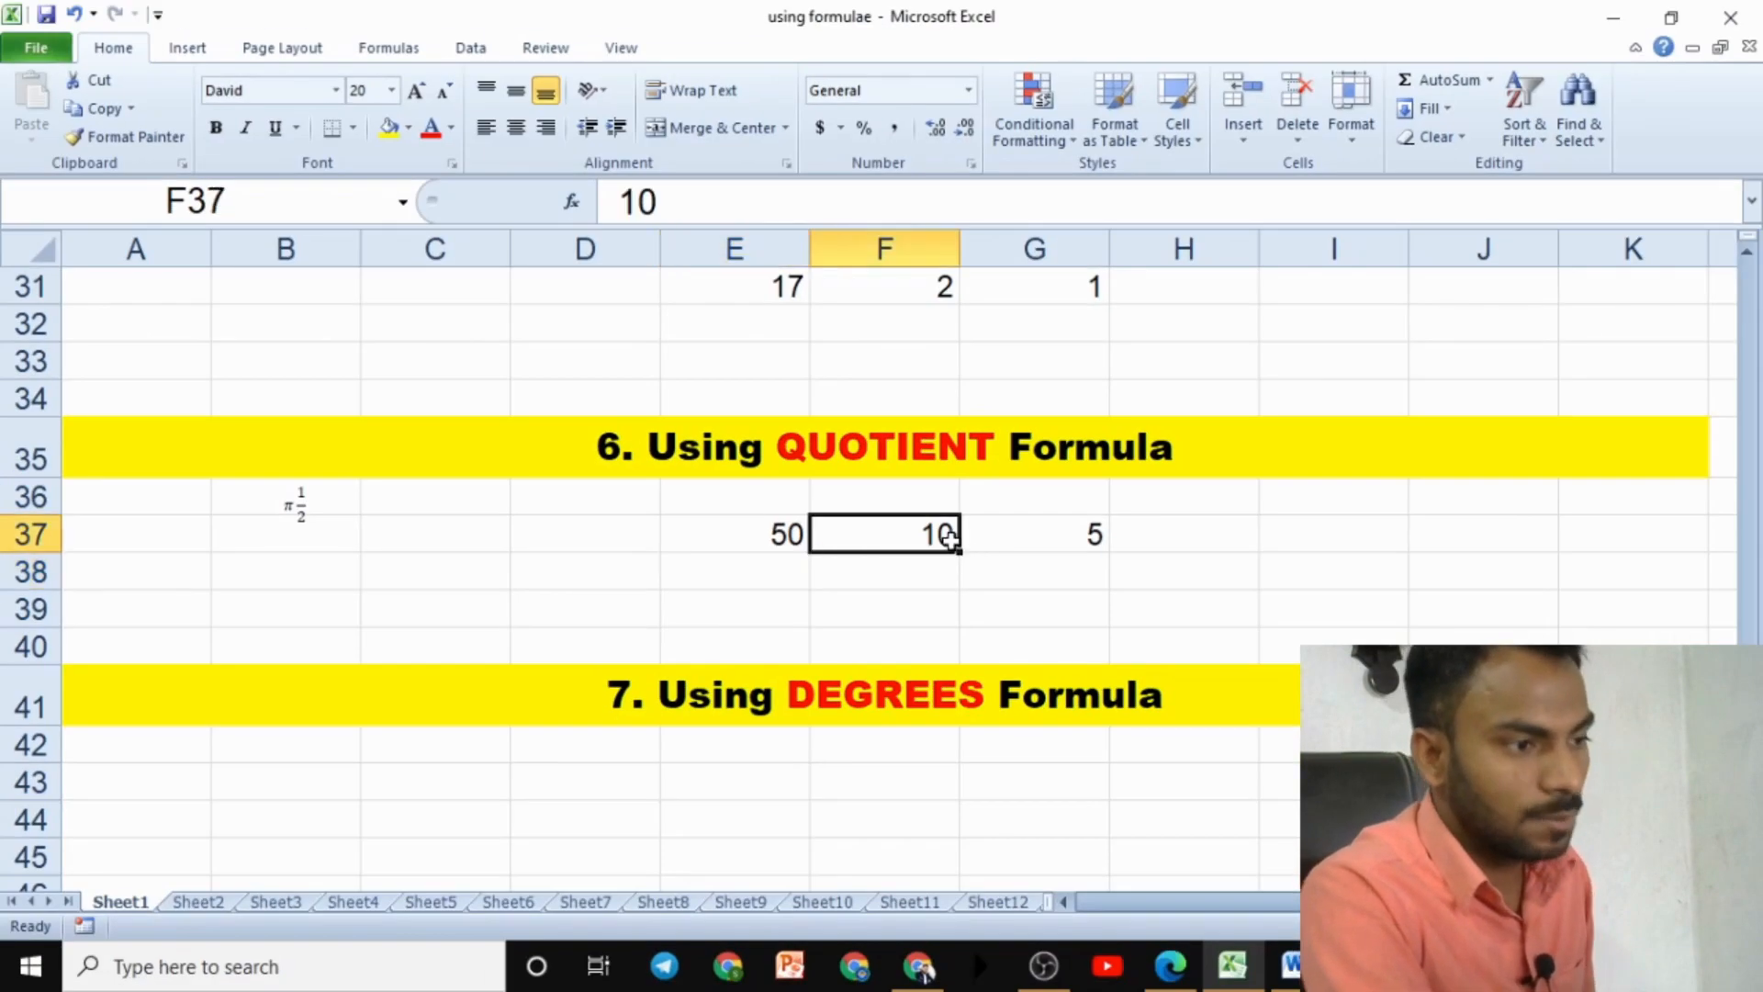
left_click(765, 549)
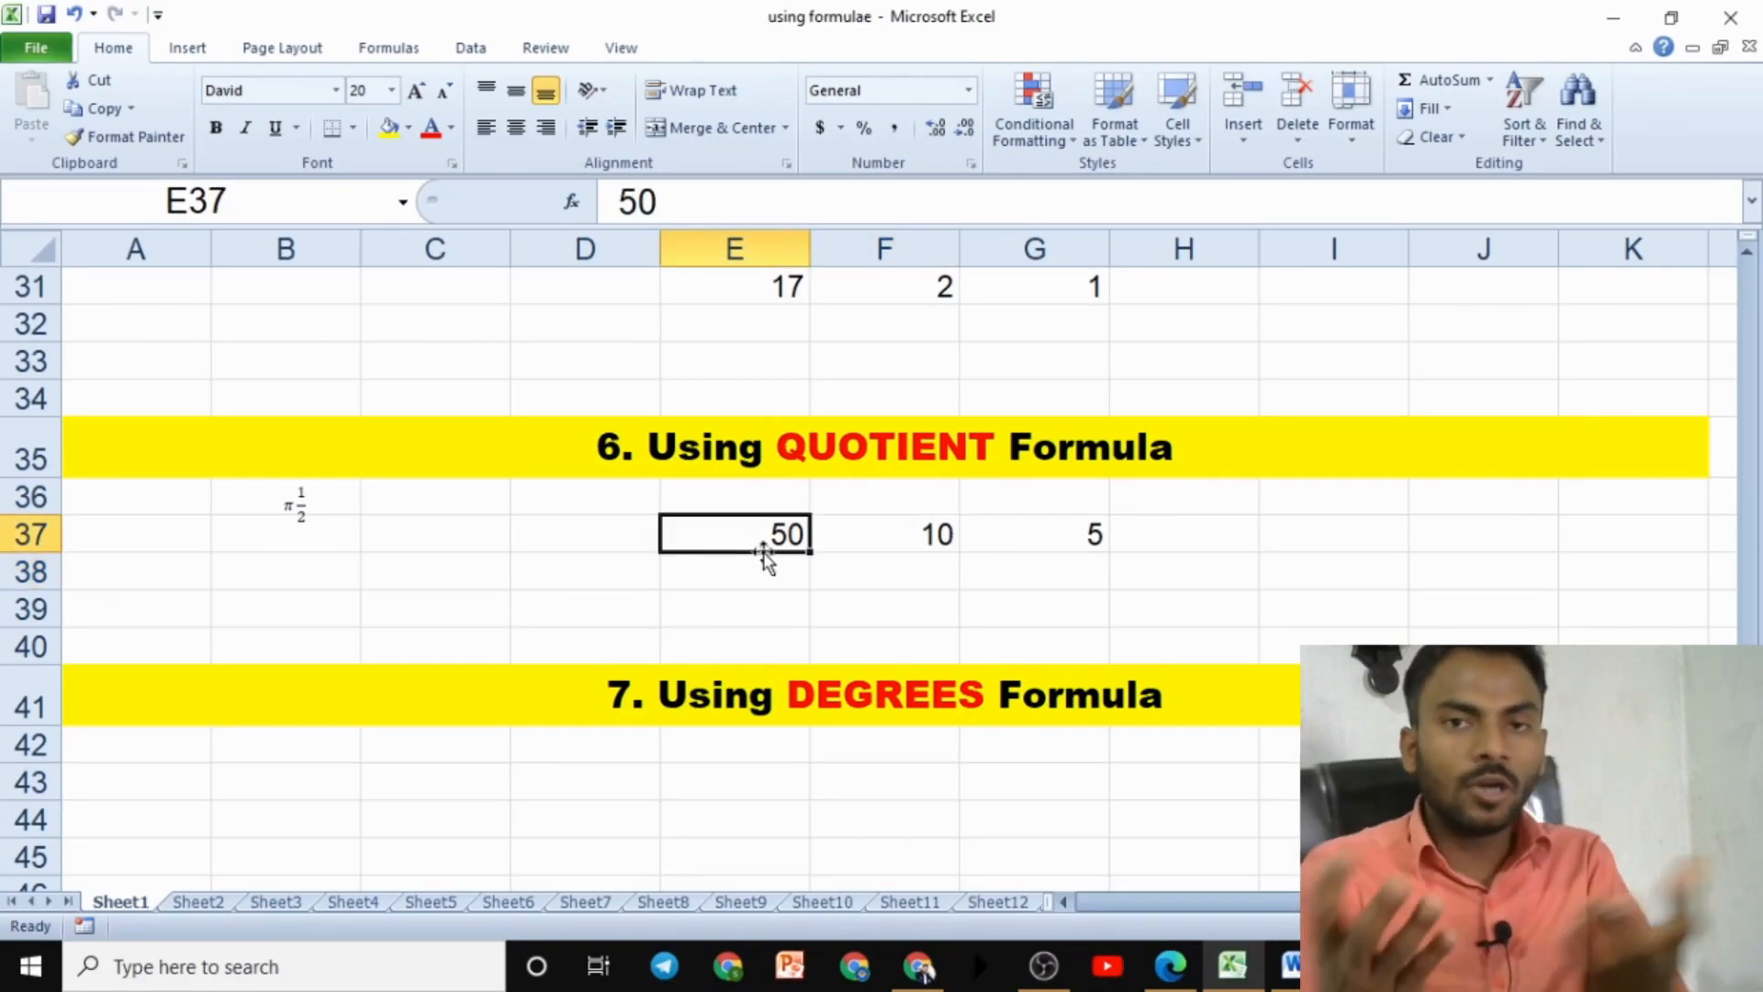